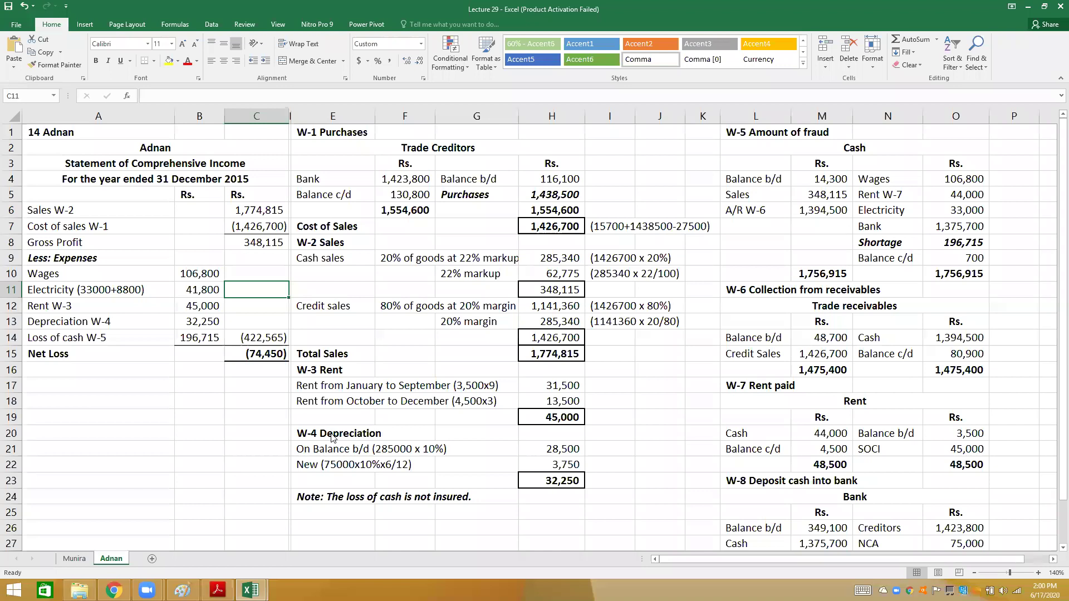
- Copy the three-line statement heading from A2:C4 and paste it below the Net Loss row, starting at A16
key(Up)
key(Up)
key(Up)
key(Up)
key(Up)
key(Up)
key(Up)
key(Up)
key(Up)
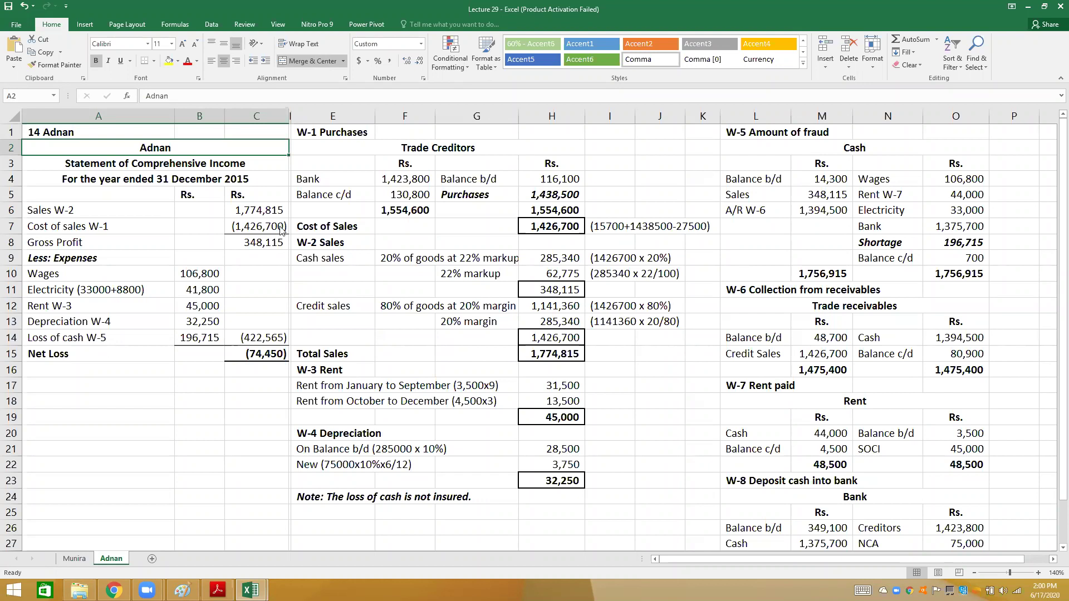
key(shift+Down)
key(shift+Down)
key(ctrl+c)
click(117, 370)
key(ctrl+v)
key(Return)
- Open the copied "Statement of Comprehensive Income" title in cell A17 for editing and select part of its text
key(F2)
key(shift+Home)
key(shift+Right)
key(shift+Right)
key(shift+Right)
key(shift+Right)
key(shift+Right)
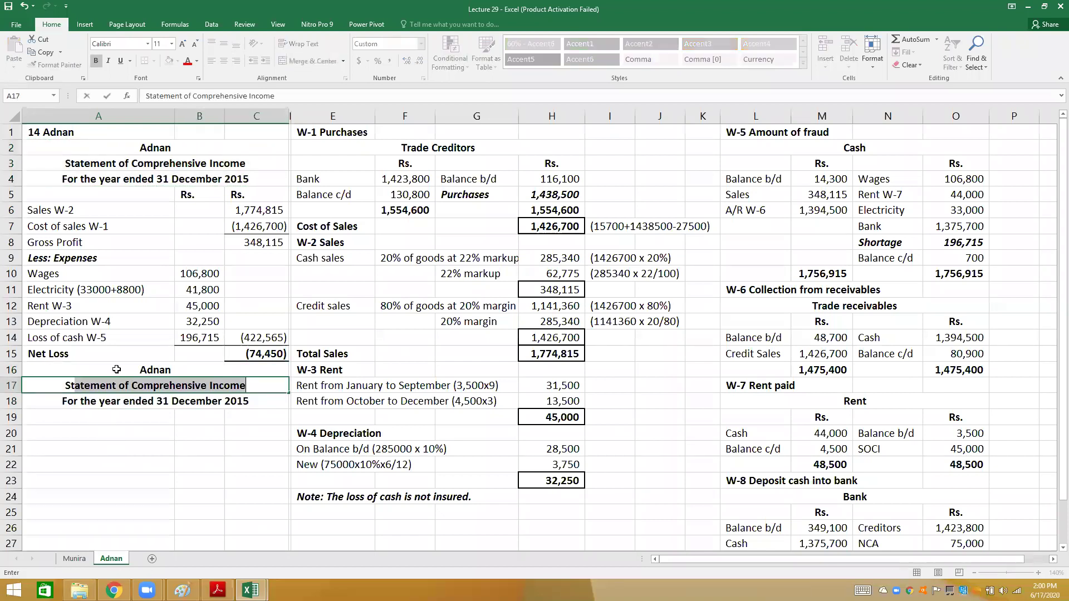
key(shift+Right)
key(shift+Right)
key(shift+Right)
key(shift+Right)
key(shift+Right)
key(shift+Right)
key(shift+Right)
key(shift+Right)
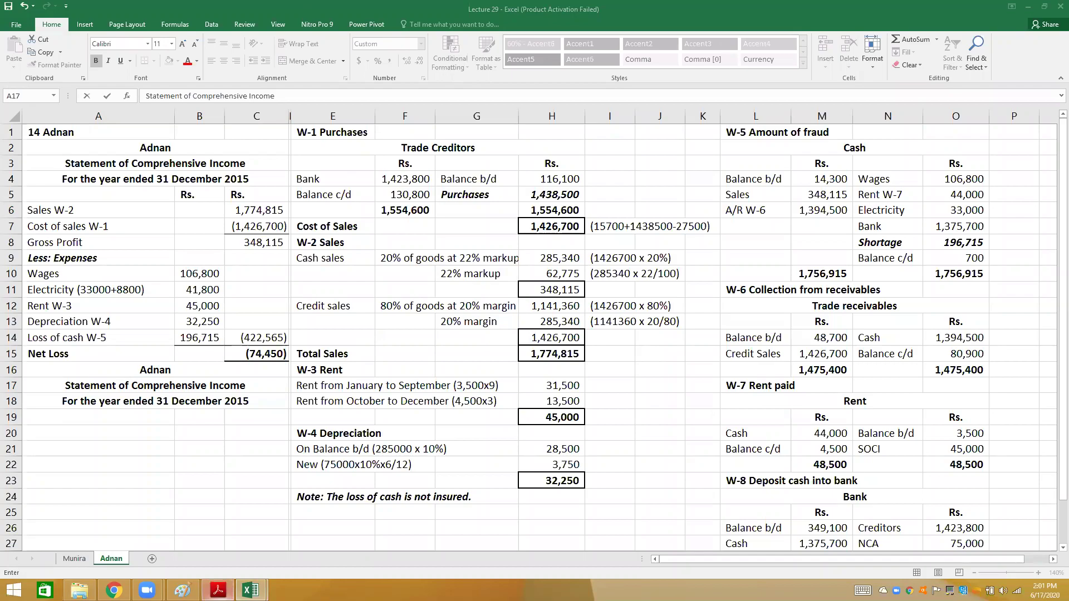
- Switch to the FAR-1 Revised PDF in Acrobat Reader and review Example 14's balances, bank withdrawals, financial position and cash shortage solution
click(217, 589)
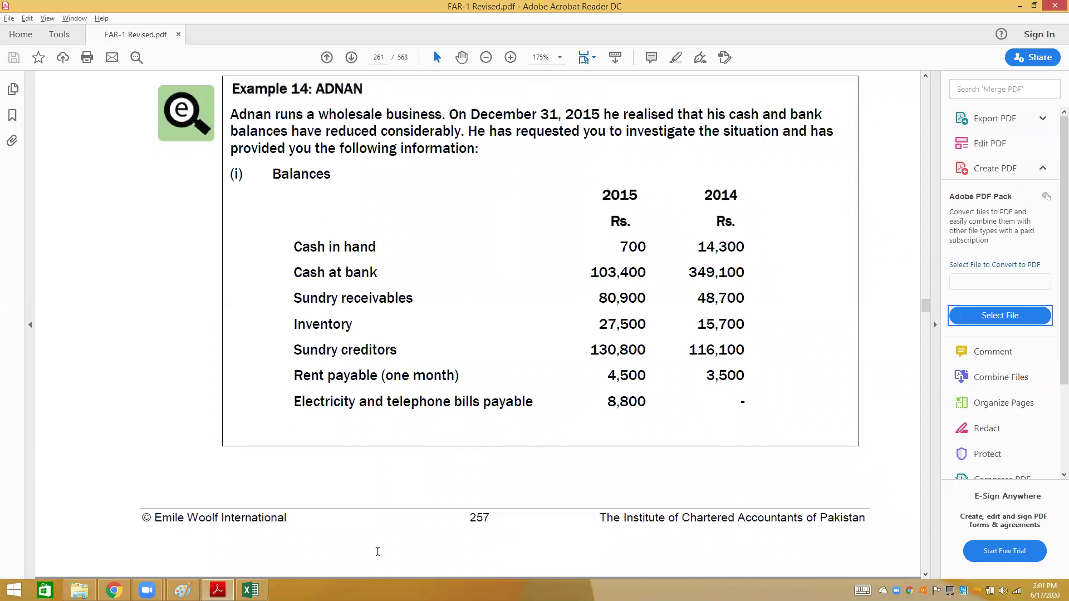
scroll(431, 551, down, 3)
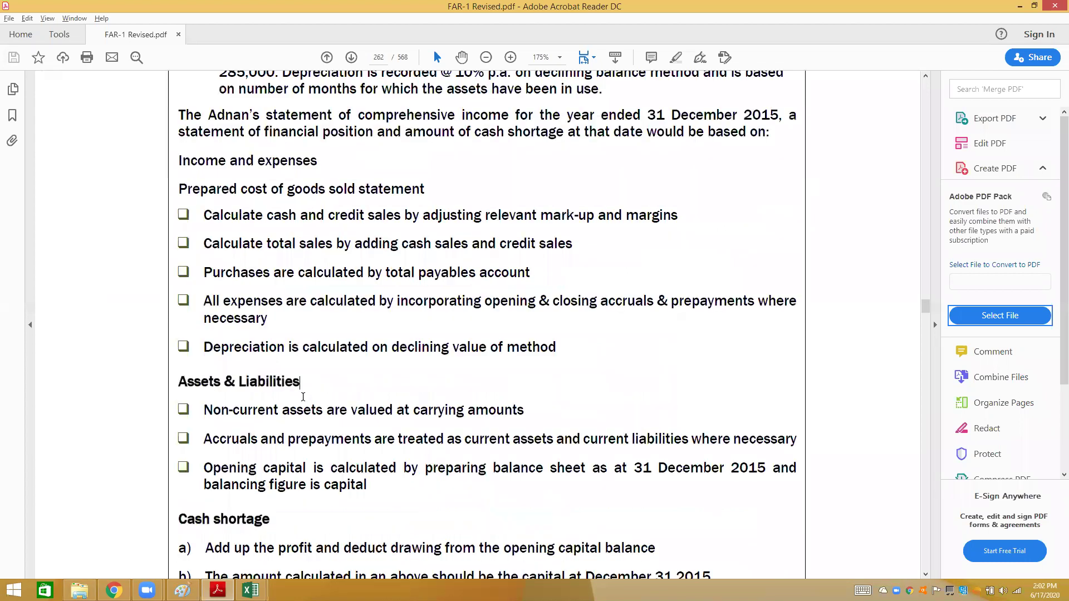
key(Right)
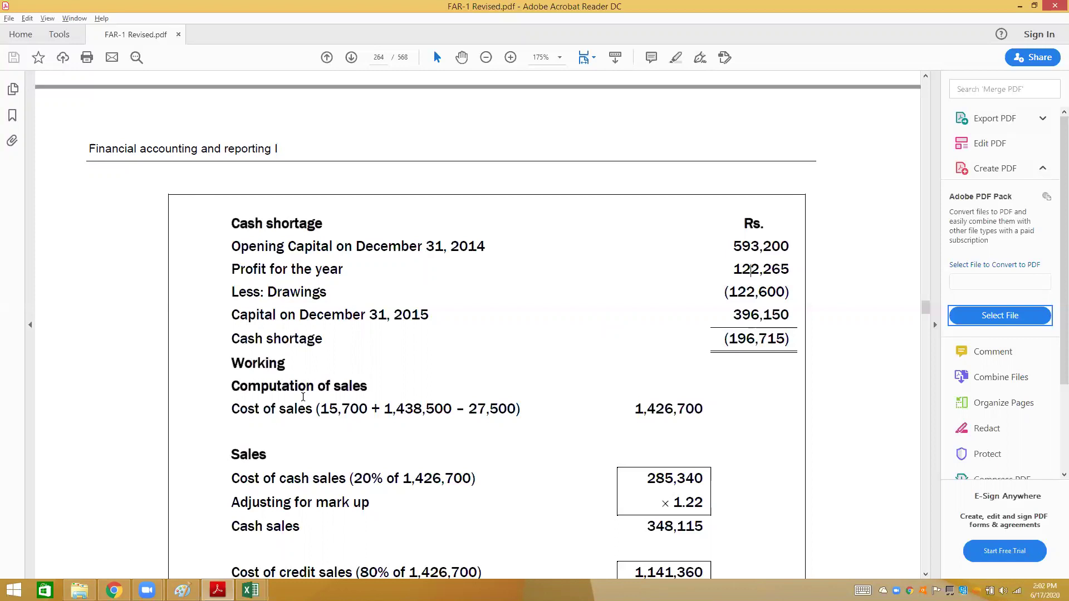
scroll(303, 396, up, 5)
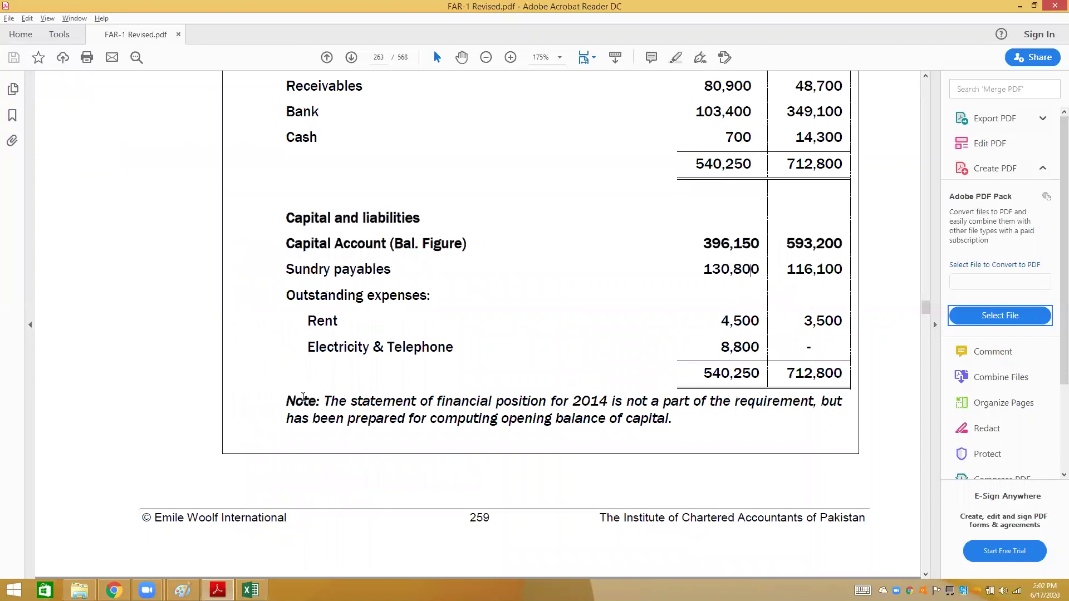
scroll(304, 401, up, 10)
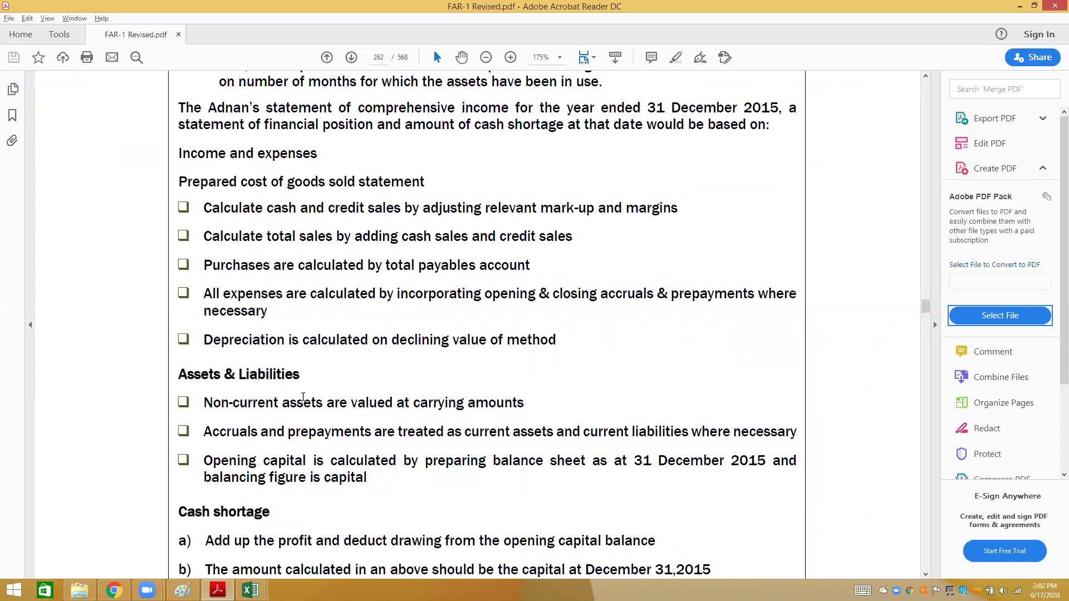
scroll(303, 396, up, 10)
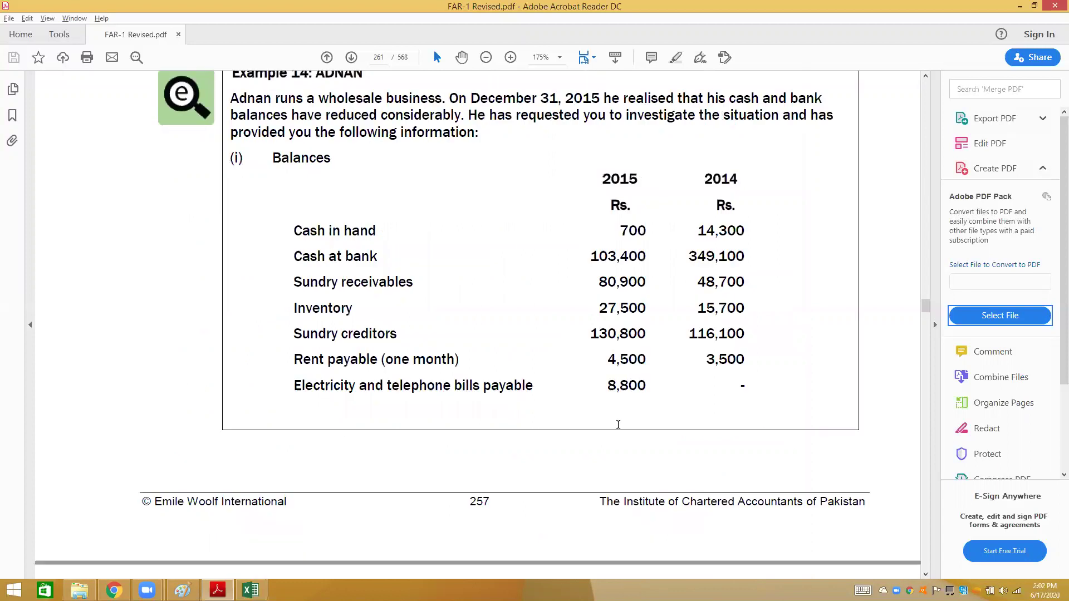
scroll(618, 425, down, 10)
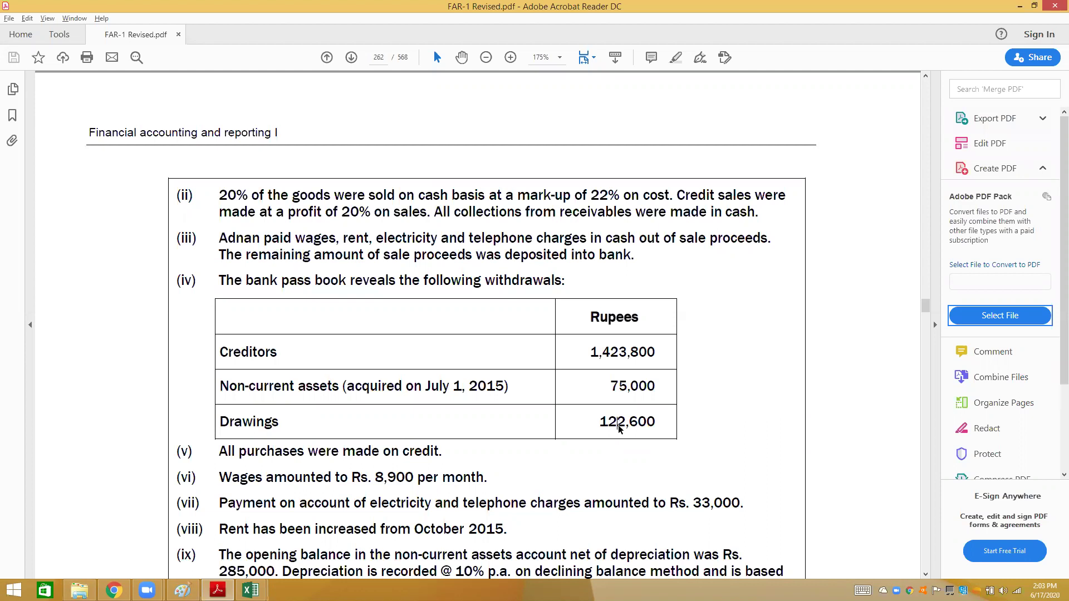
- Go to Example 15 in the PDF and read its statement of financial position as at June 30, 2014
key(Page_Down)
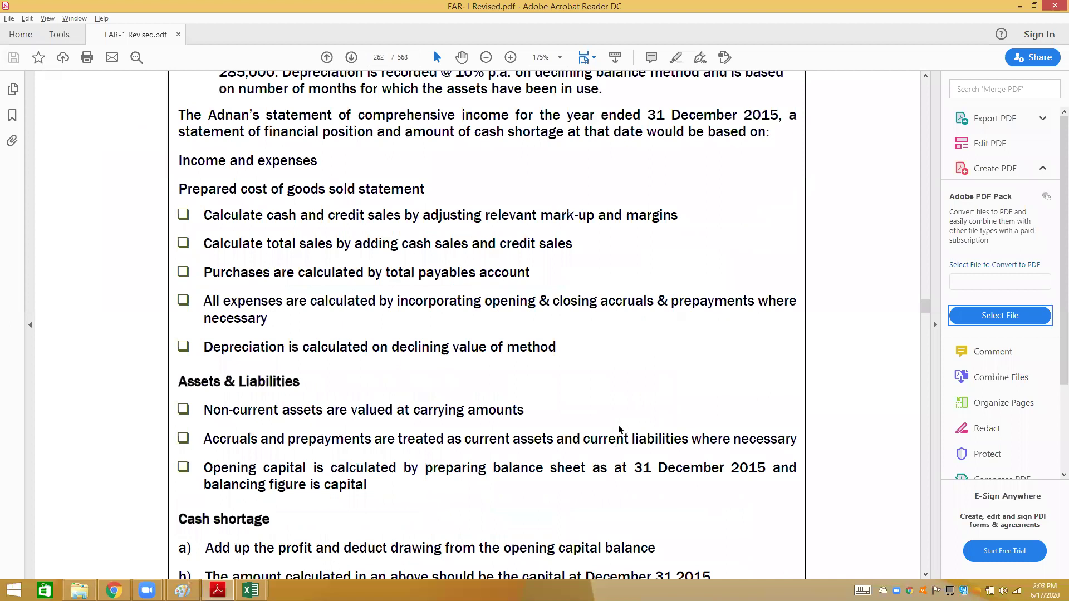
key(Page_Down)
key(Page_Down)
key(Page_Down)
key(Page_Down)
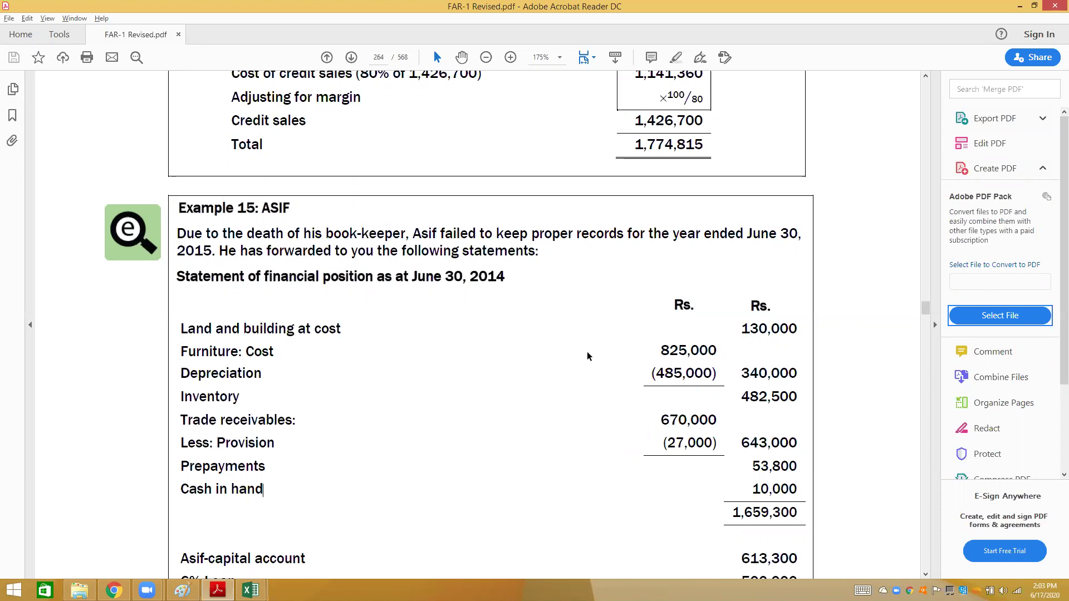
scroll(670, 200, down, 1)
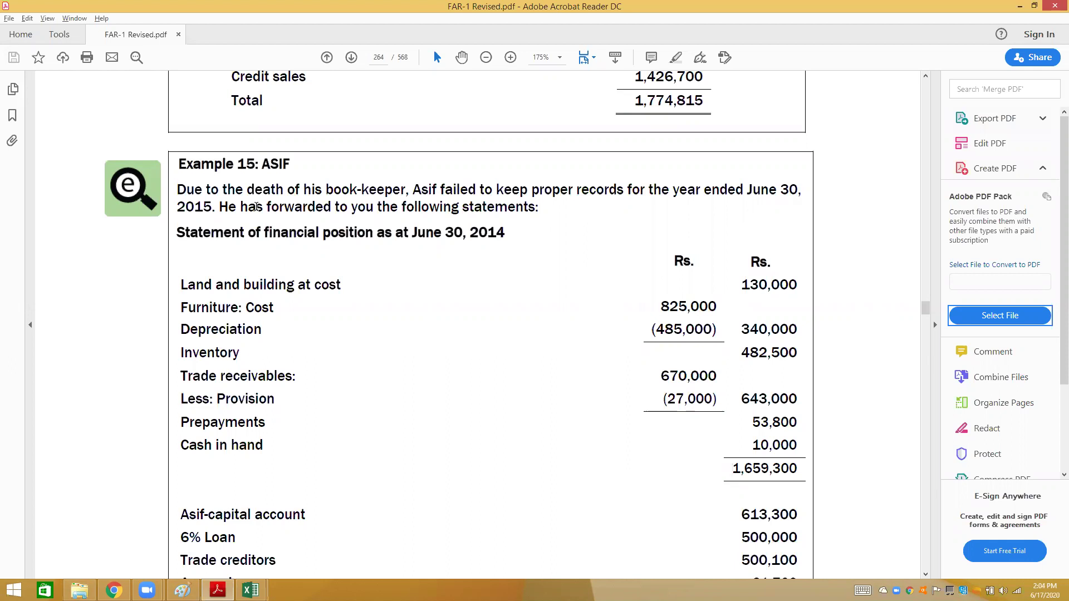
scroll(256, 207, down, 2)
scroll(256, 206, down, 1)
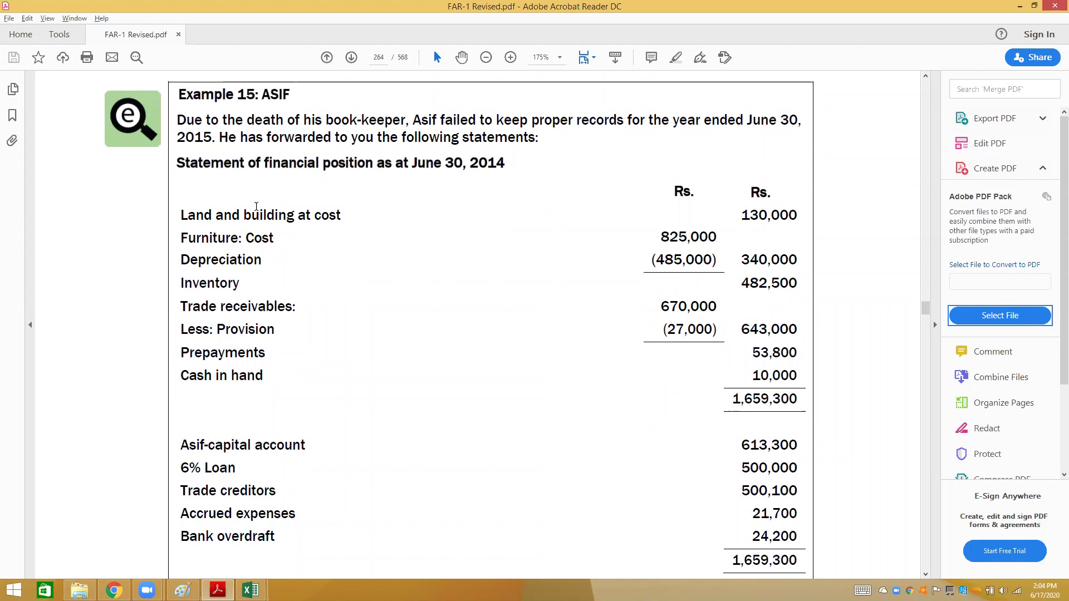
- Examine Example 15's bank book summary for the year ended June 30, 2015 and notes (i) to (iv) below it
scroll(256, 206, down, 3)
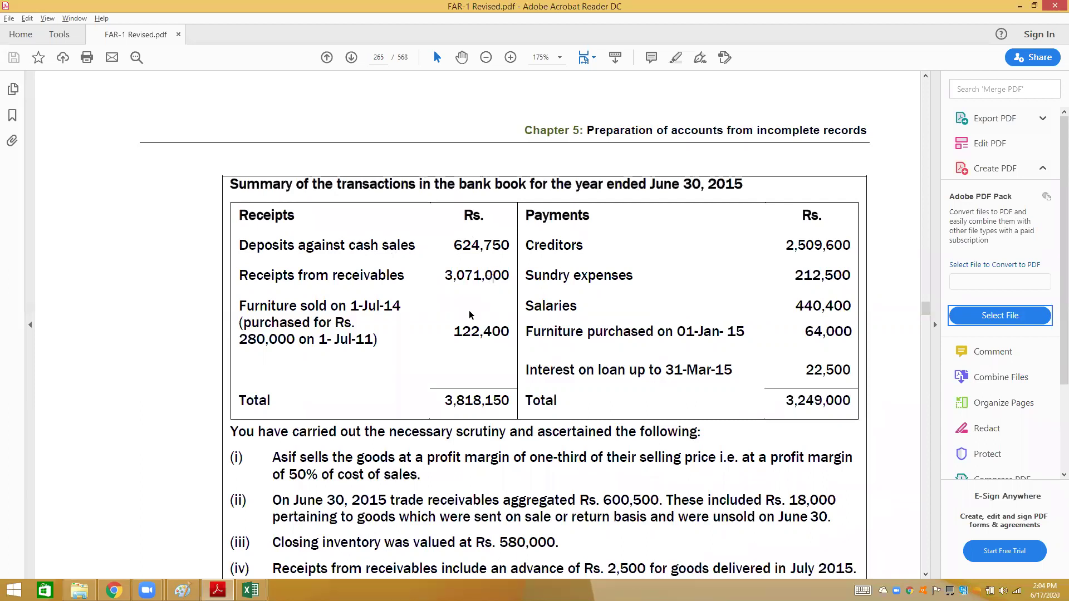
click(471, 333)
click(562, 305)
scroll(321, 463, down, 1)
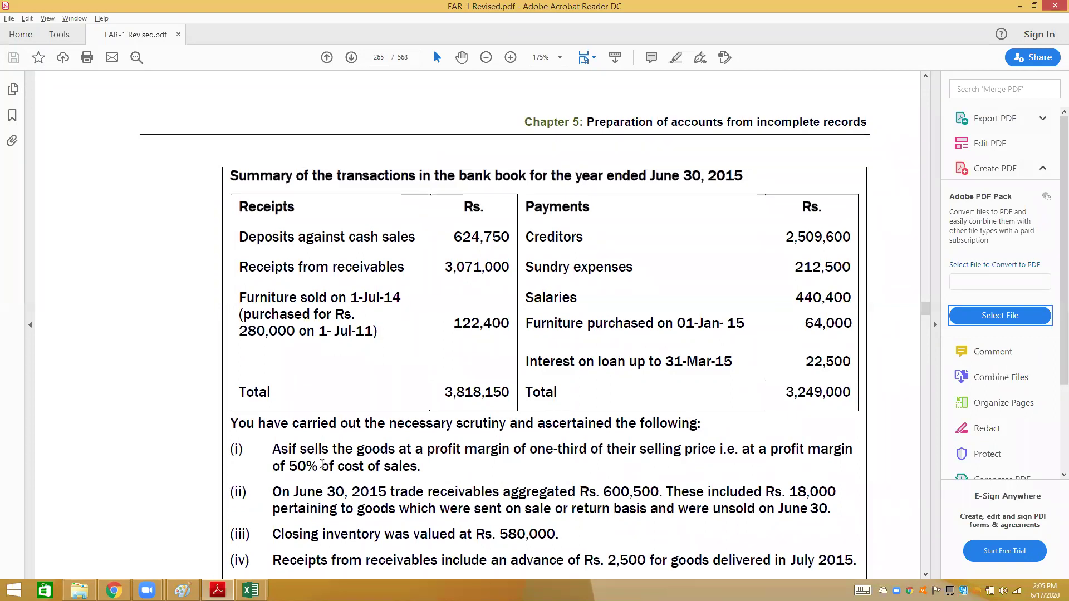
scroll(322, 463, down, 1)
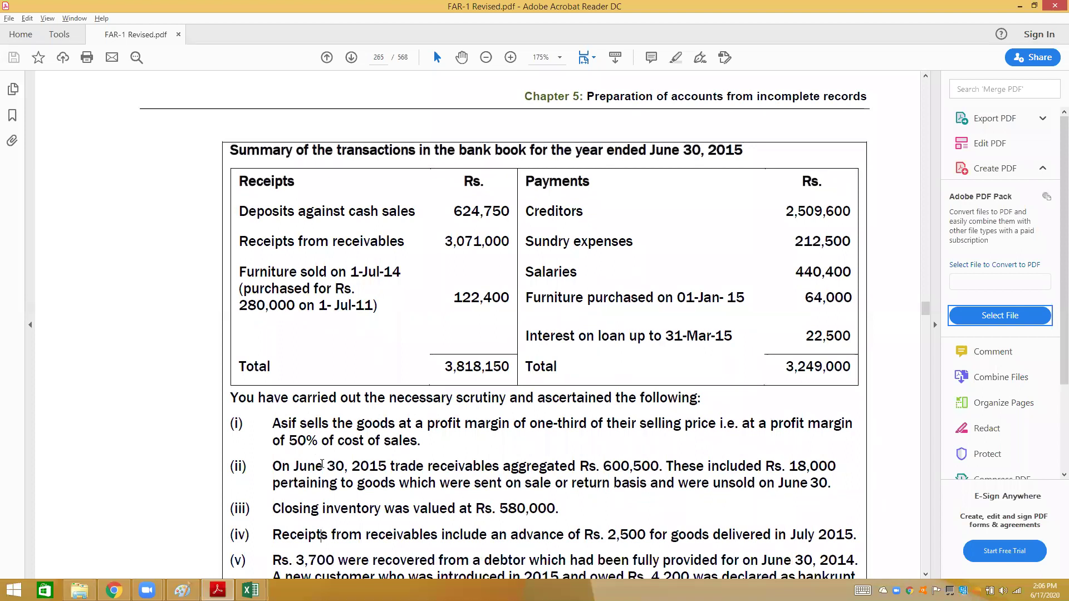
drag(322, 463, 368, 397)
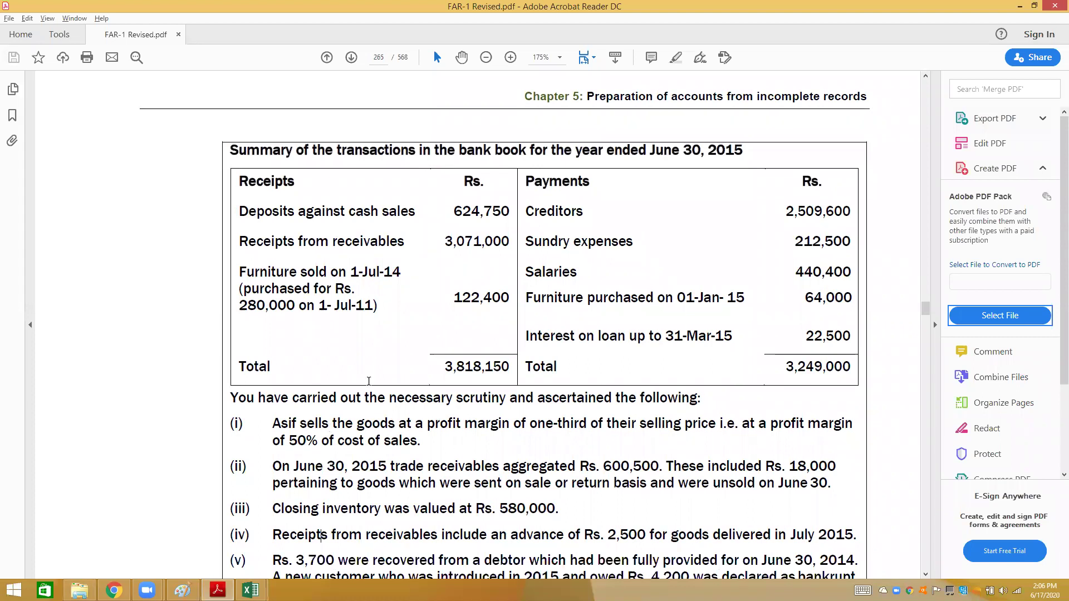
click(469, 243)
scroll(388, 558, down, 1)
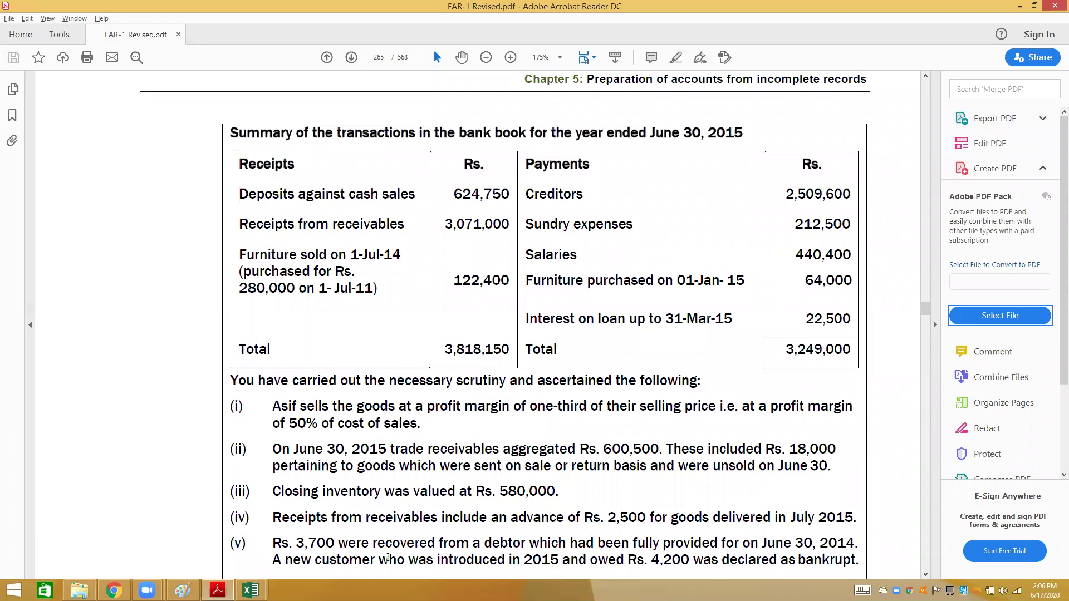
- Read Example 15's notes (v) to (x), including the memorandum balances, and return to the profit margin note (i)
scroll(388, 557, down, 1)
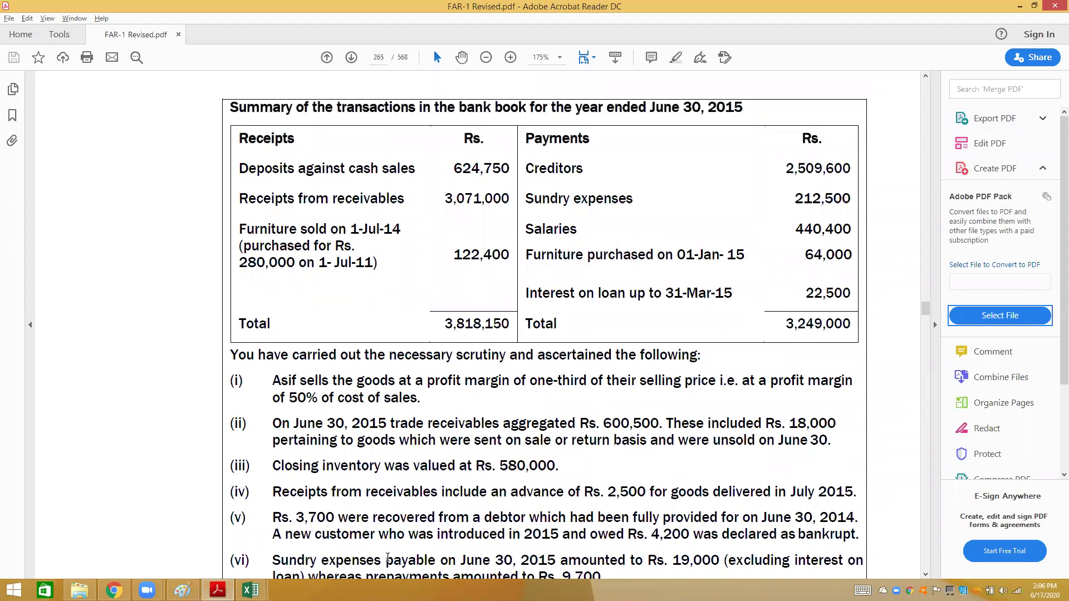
scroll(388, 557, down, 1)
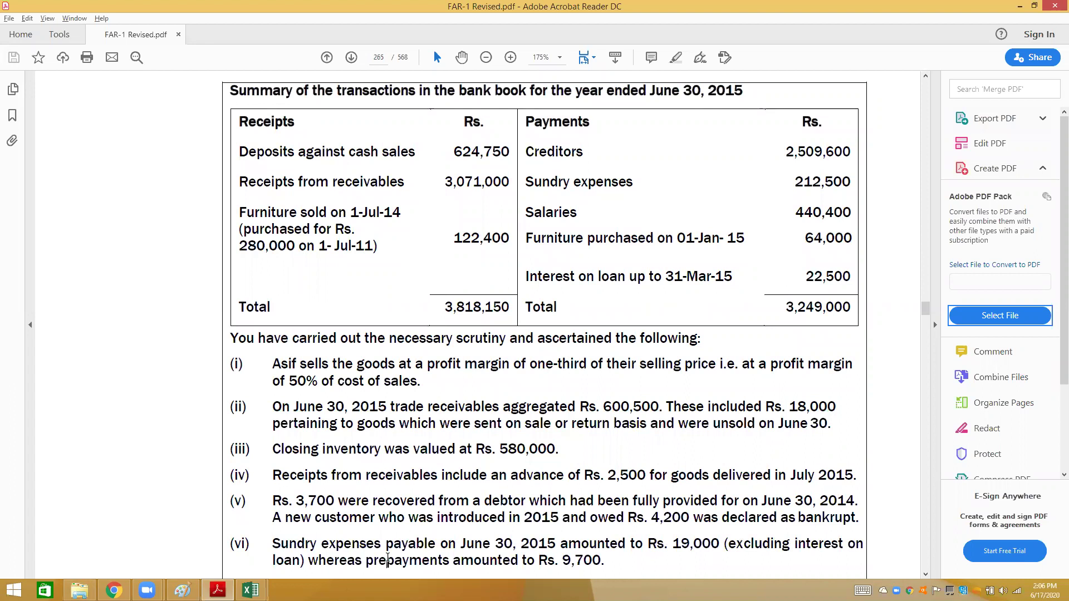
scroll(388, 559, down, 1)
scroll(388, 558, down, 1)
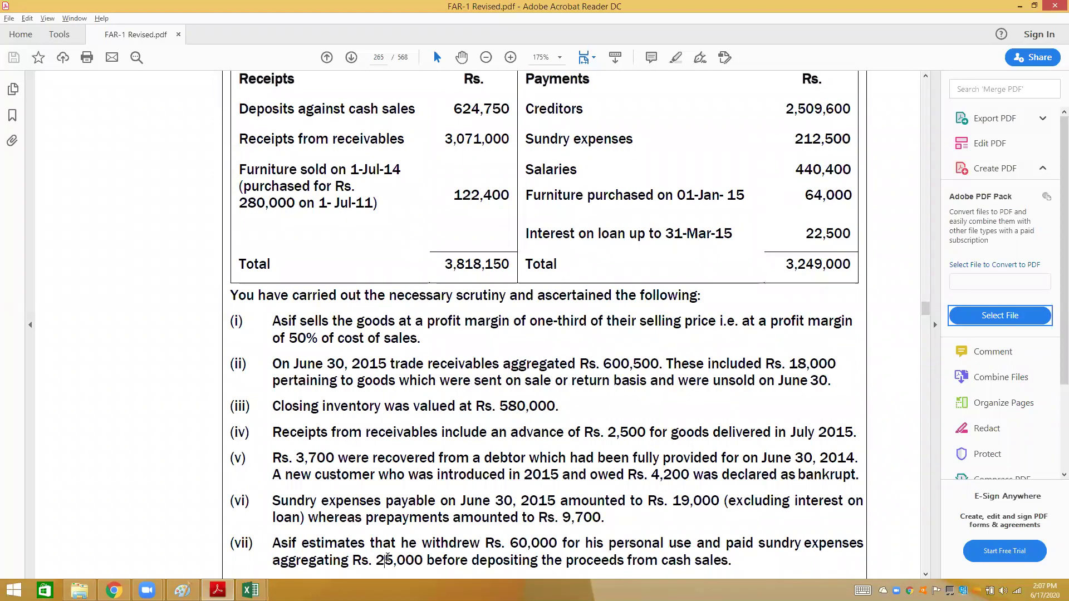
scroll(387, 558, down, 1)
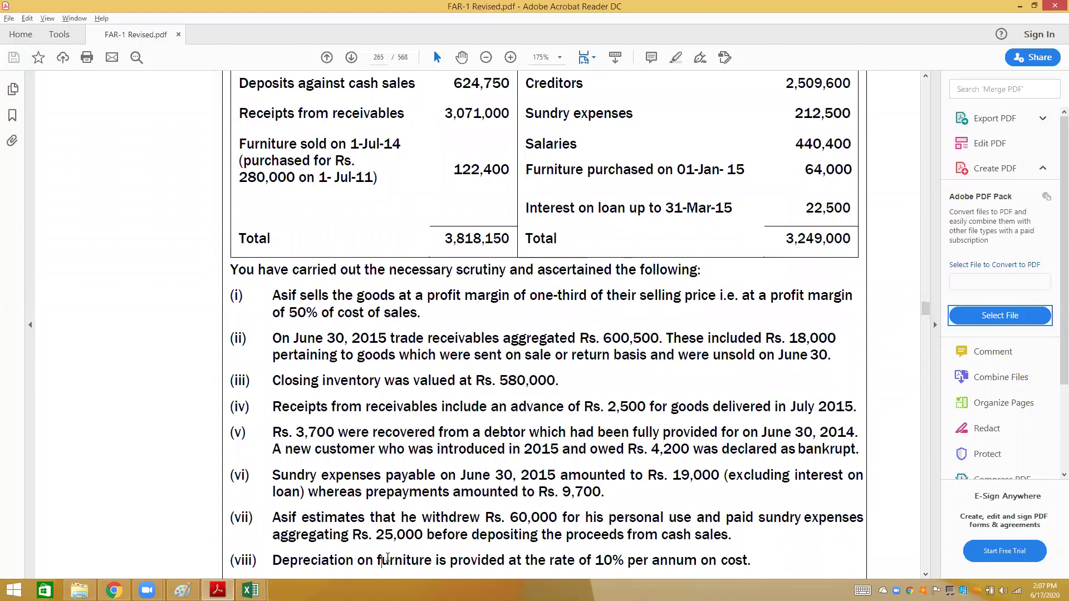
scroll(388, 559, down, 1)
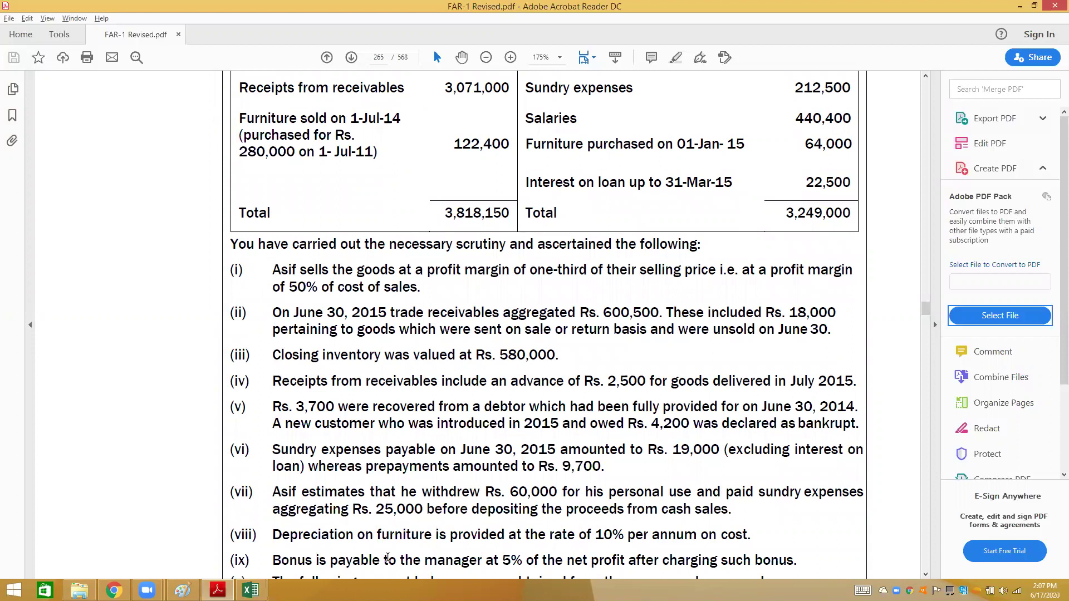
scroll(388, 558, down, 1)
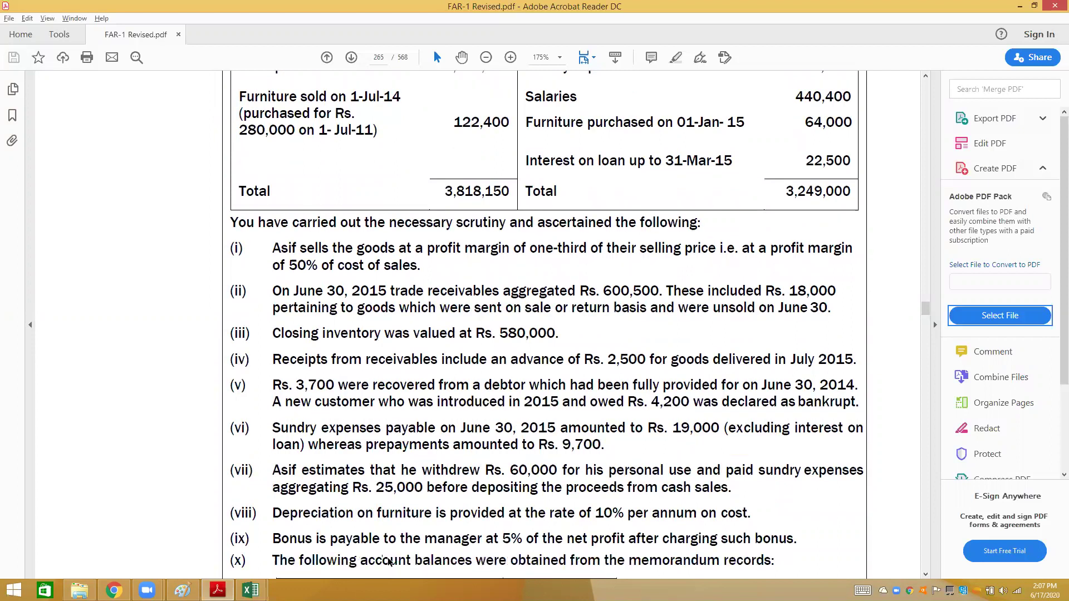
scroll(388, 560, down, 2)
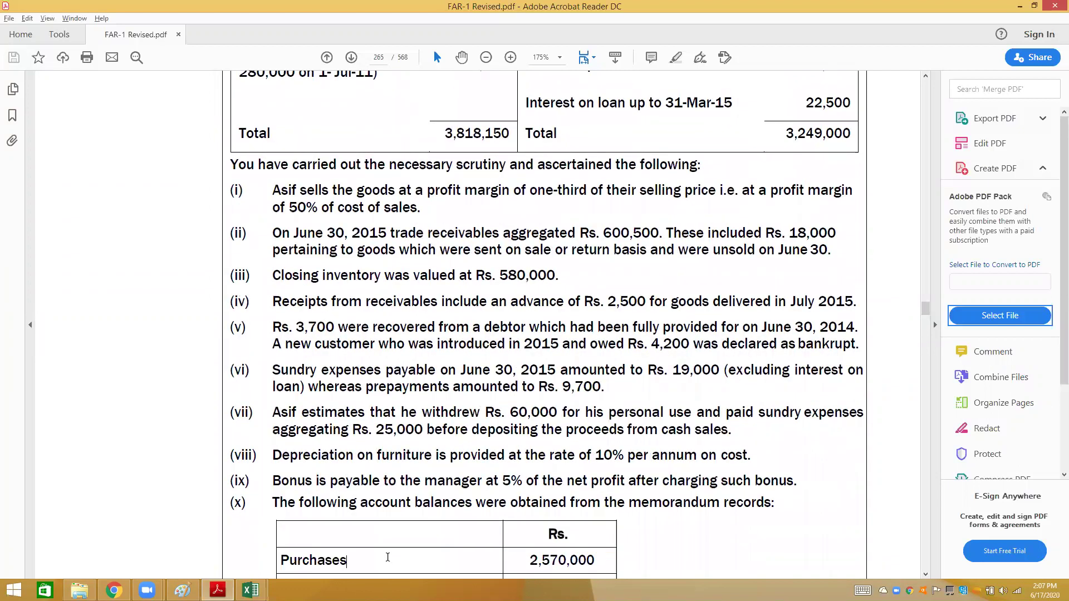
scroll(388, 562, down, 1)
scroll(388, 563, down, 1)
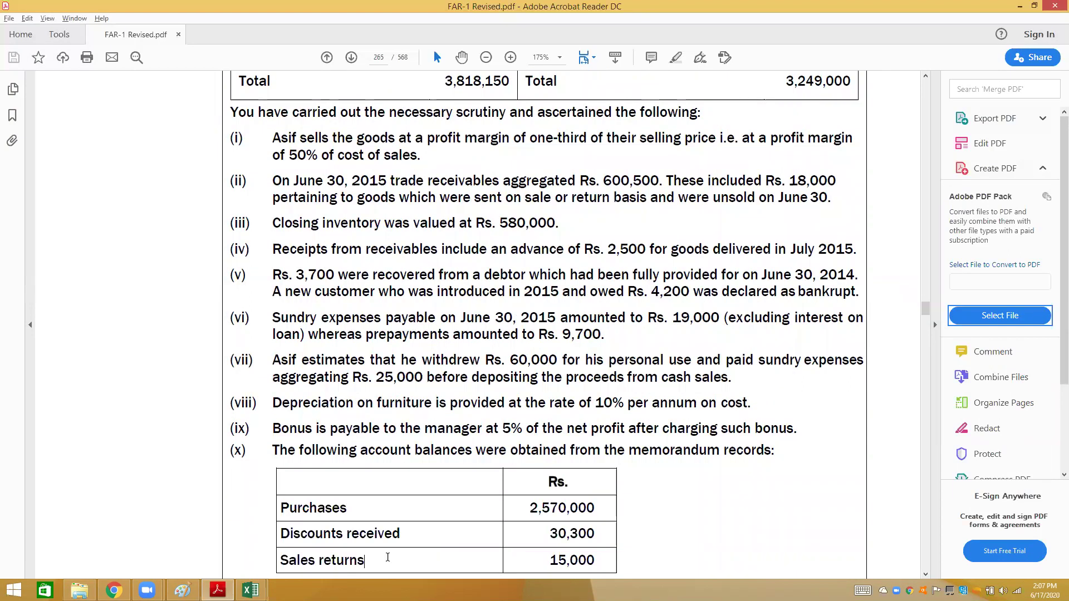
scroll(388, 557, down, 1)
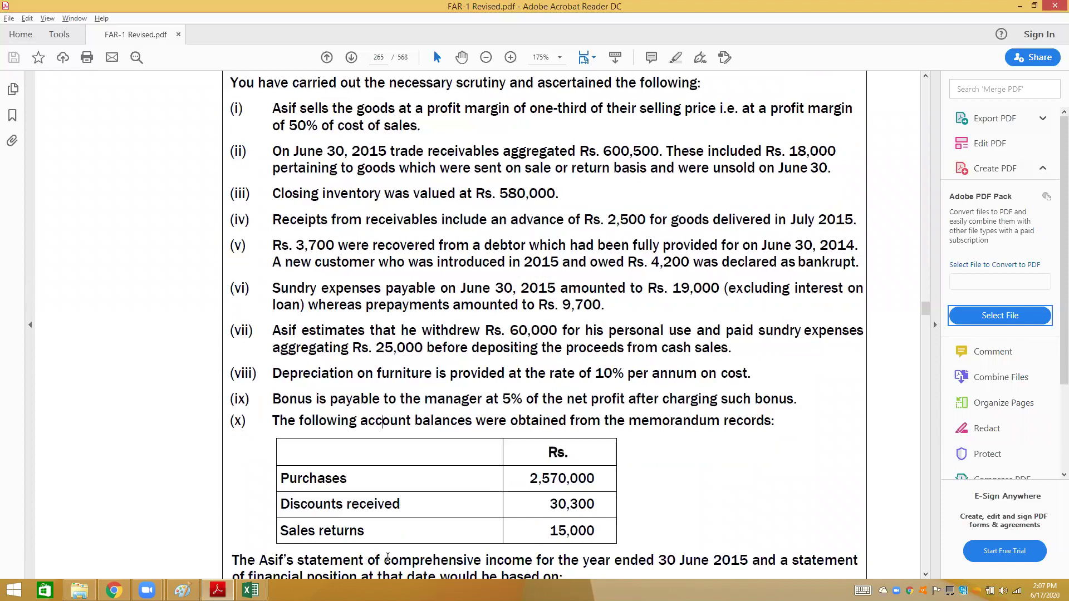
scroll(388, 557, up, 1)
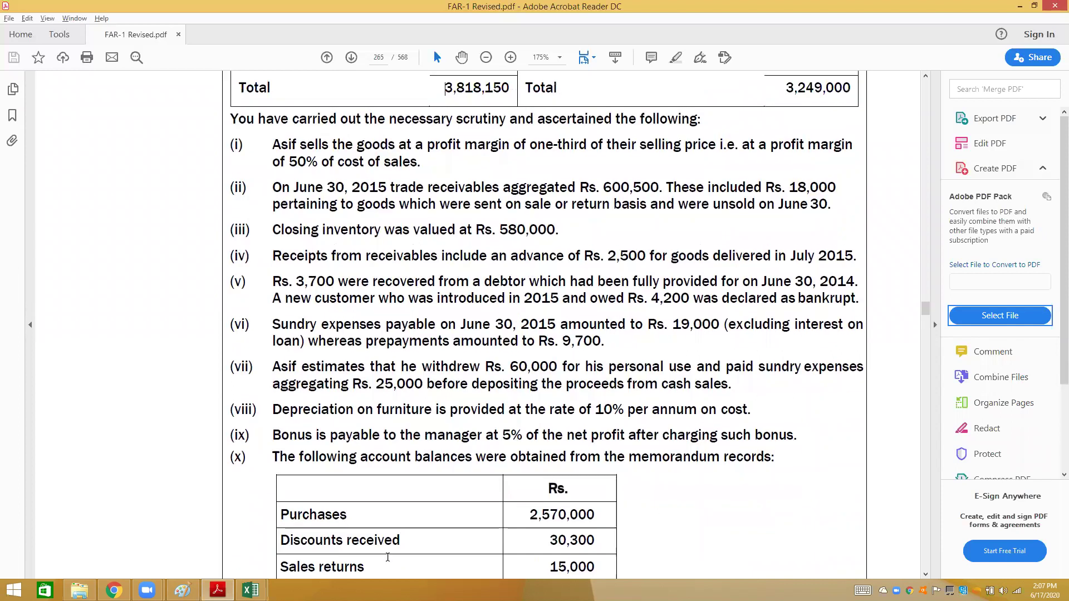
scroll(388, 562, up, 2)
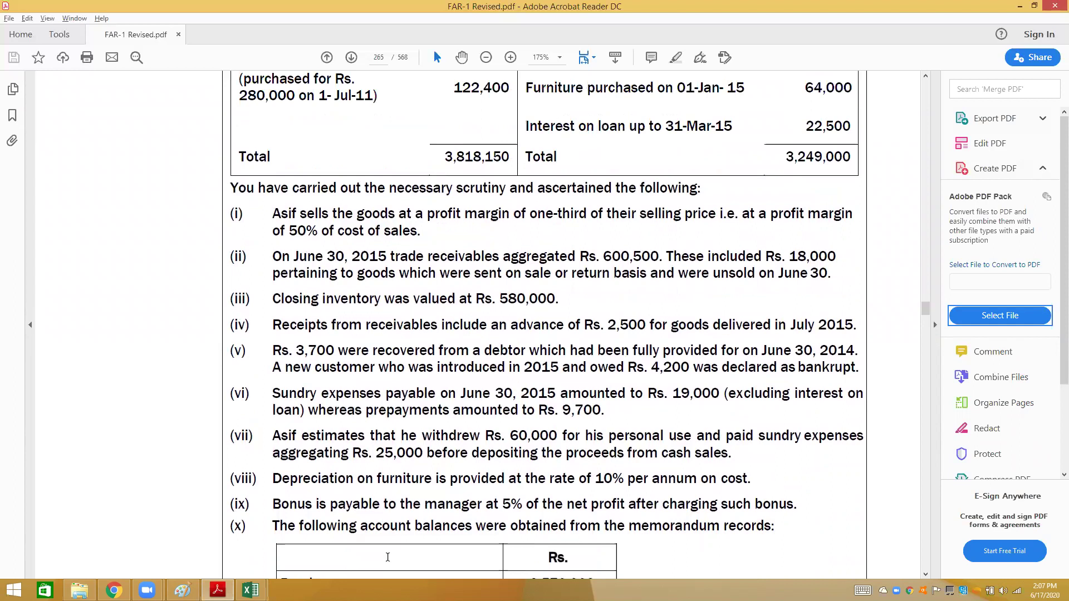
scroll(388, 558, up, 3)
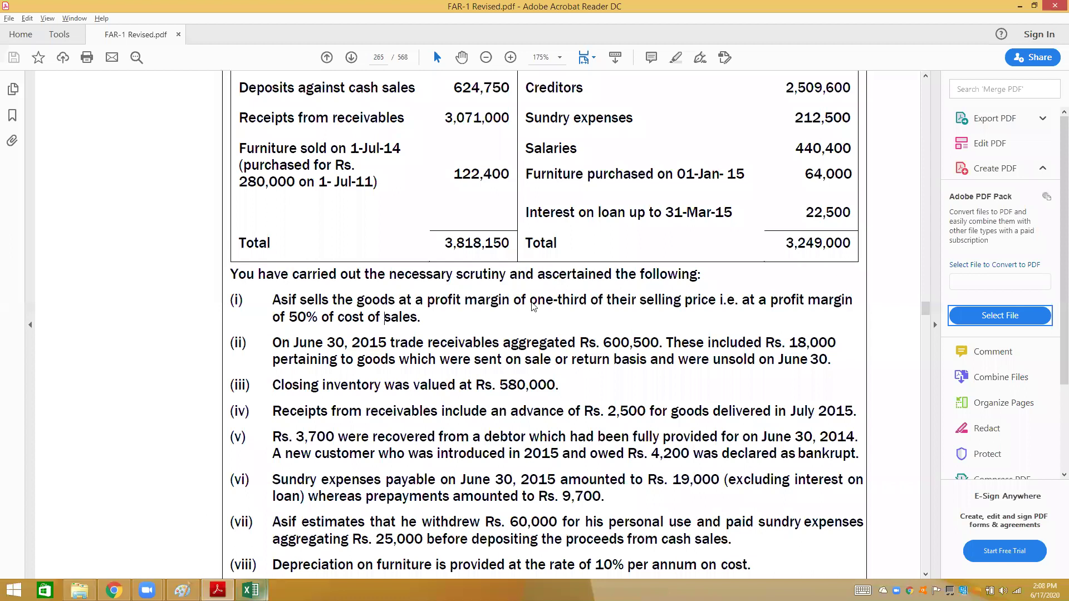
- Switch to the Lecture 30 workbook in Excel and enter the example number 15 with the owner's name in cell A1
mouse_move(250, 590)
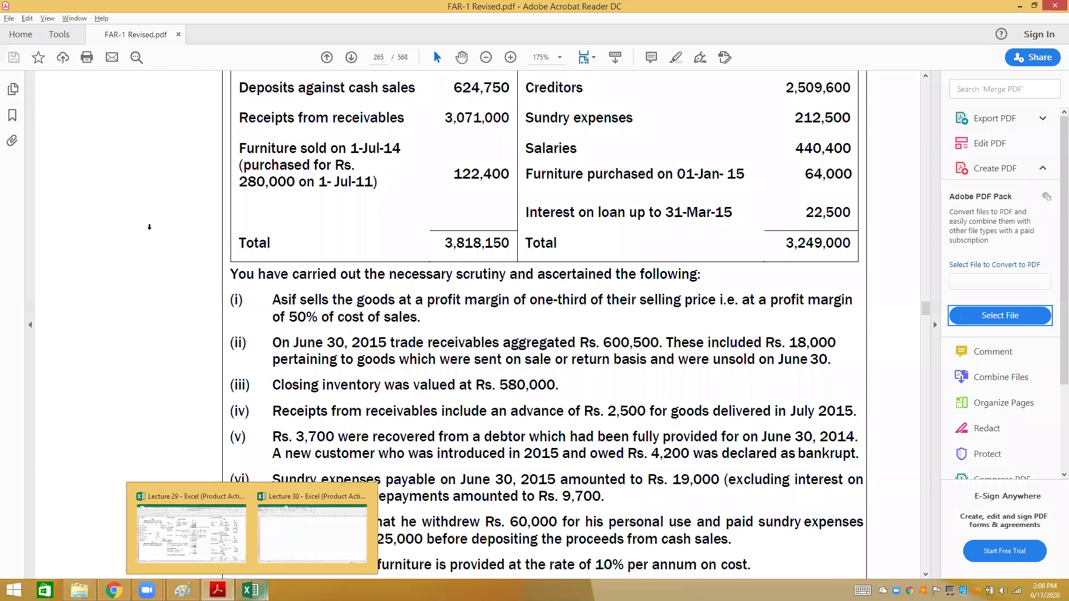
click(312, 534)
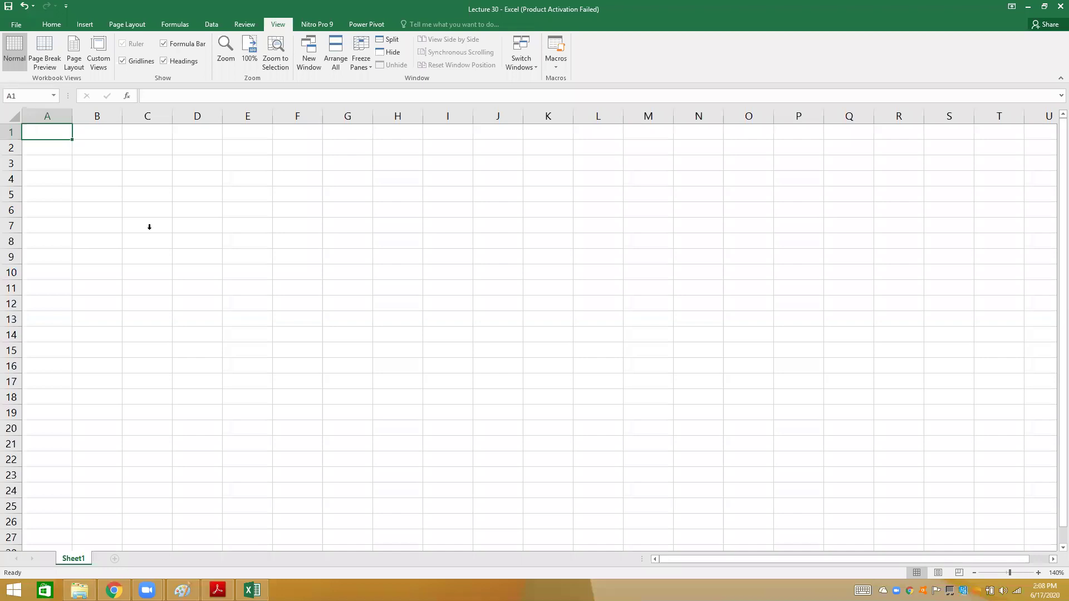
text(15)
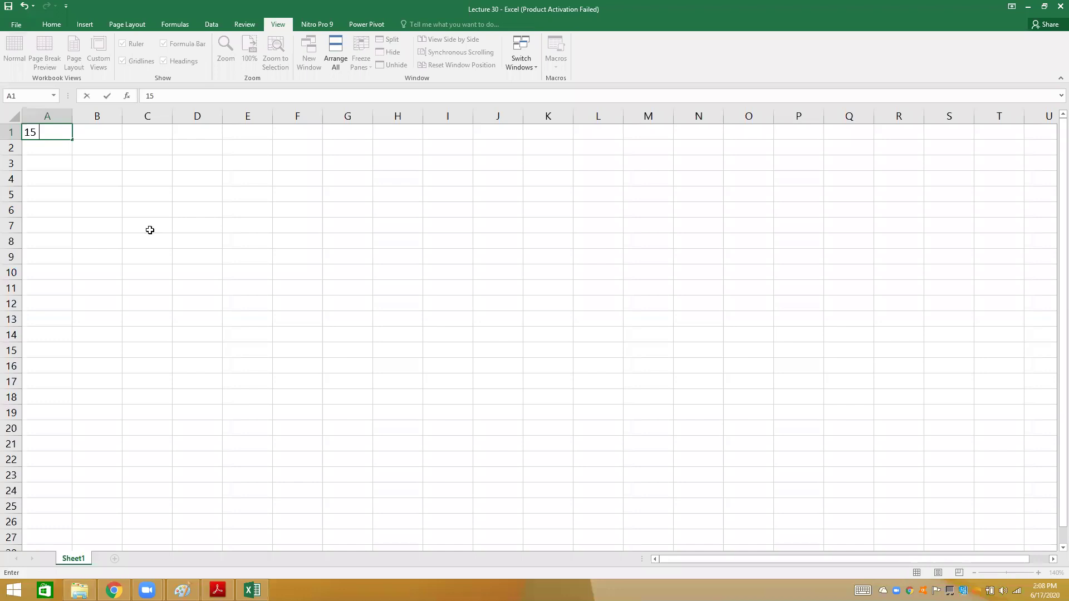
text(Asif)
key(Return)
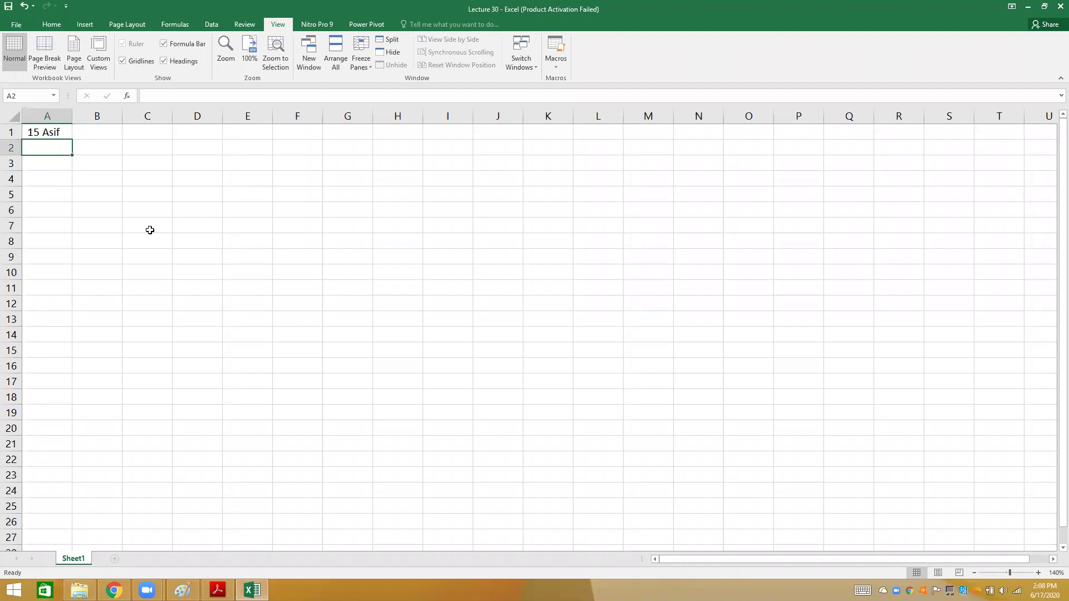
- Enter the owner's name in A2 and the title "Statement of Comprehensive Income" in A3
key(Up)
key(Down)
text(Asif)
key(Return)
text(Sta)
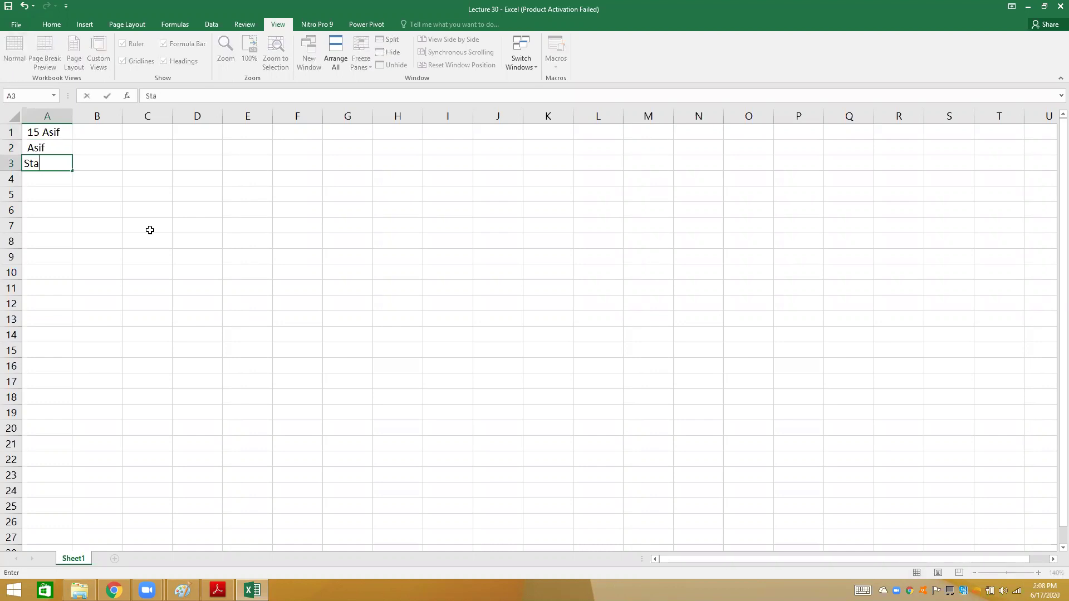
text(tement of Compr)
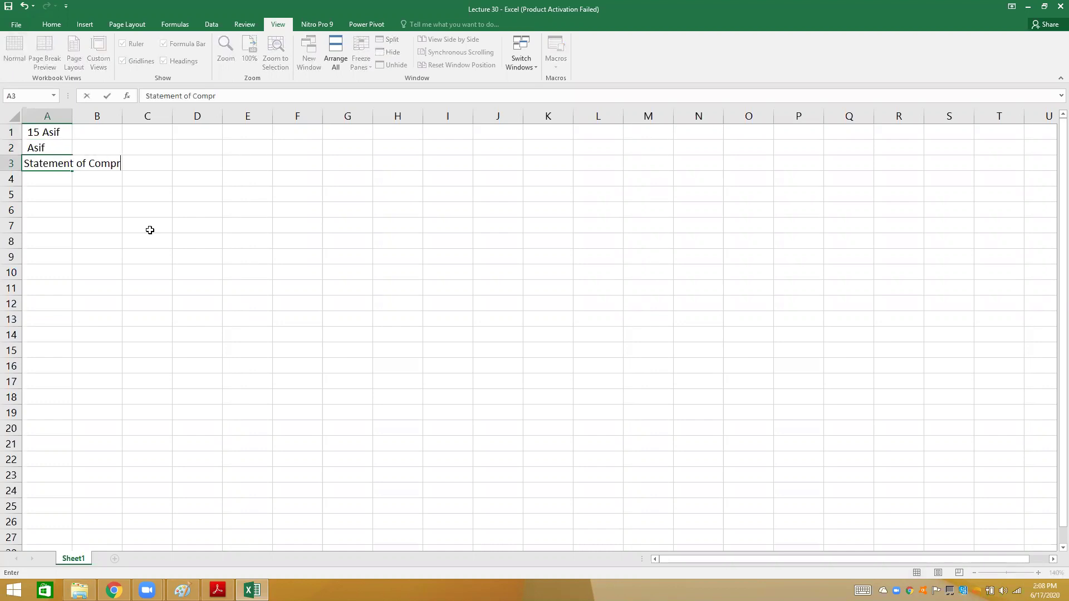
text(ehensive Income)
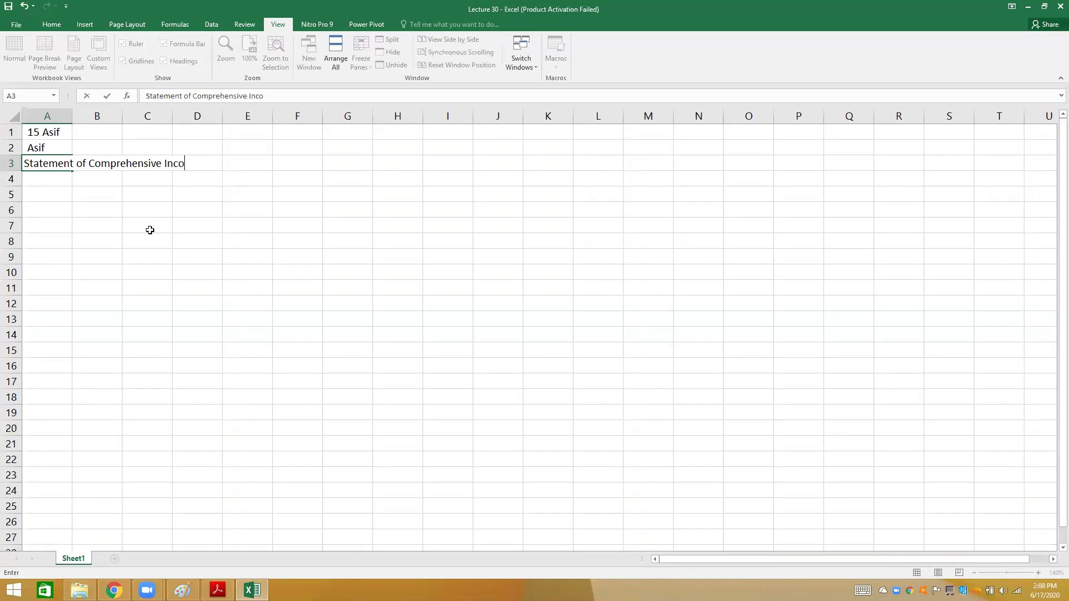
key(Return)
- Enter the period line "For the year ended 30 June 2015" in A4 and fit column A's width to that text
text(For the year ene)
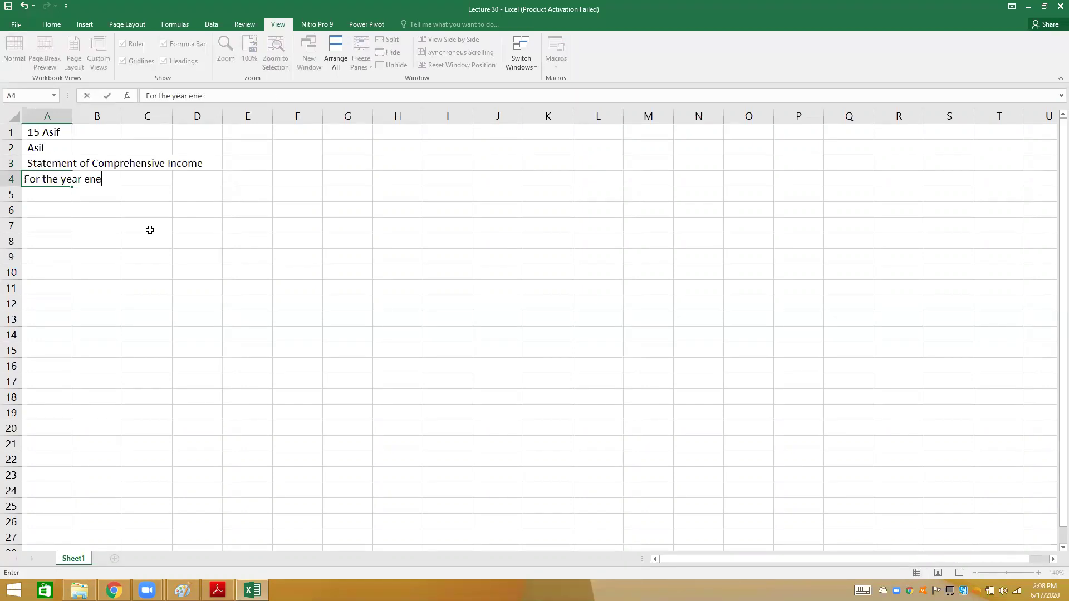
key(BackSpace)
text(ded)
key(alt+Tab)
key(alt+Tab)
text(30 June 2)
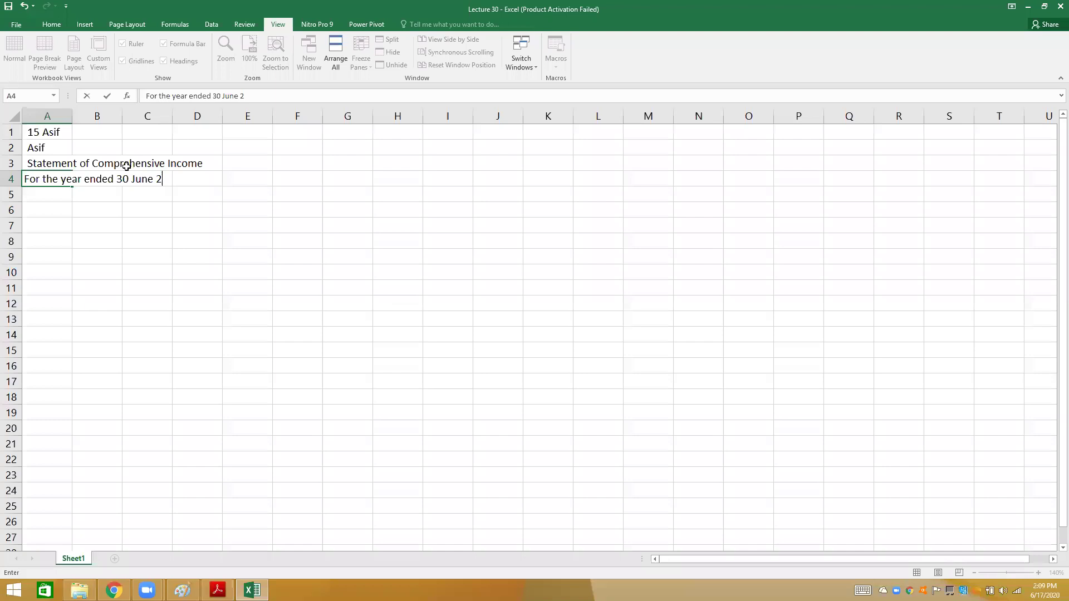
text(015)
key(Return)
key(alt+o)
key(c)
key(a)
- Make the owner's name in row 2 bold and merge and center it across columns A to C
click(64, 146)
key(shift+Right)
key(shift+Right)
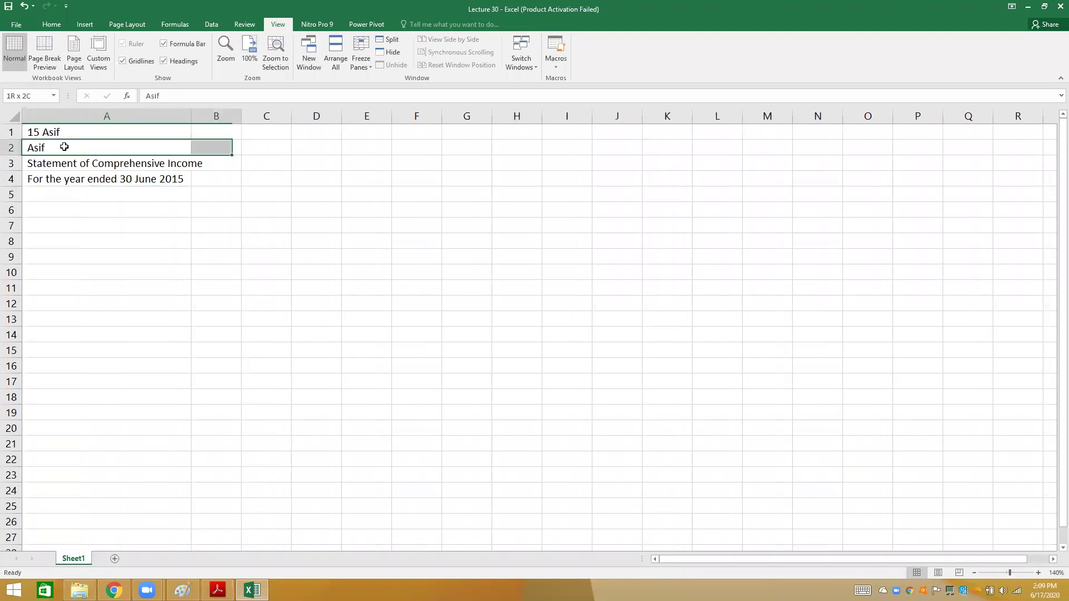
key(ctrl+b)
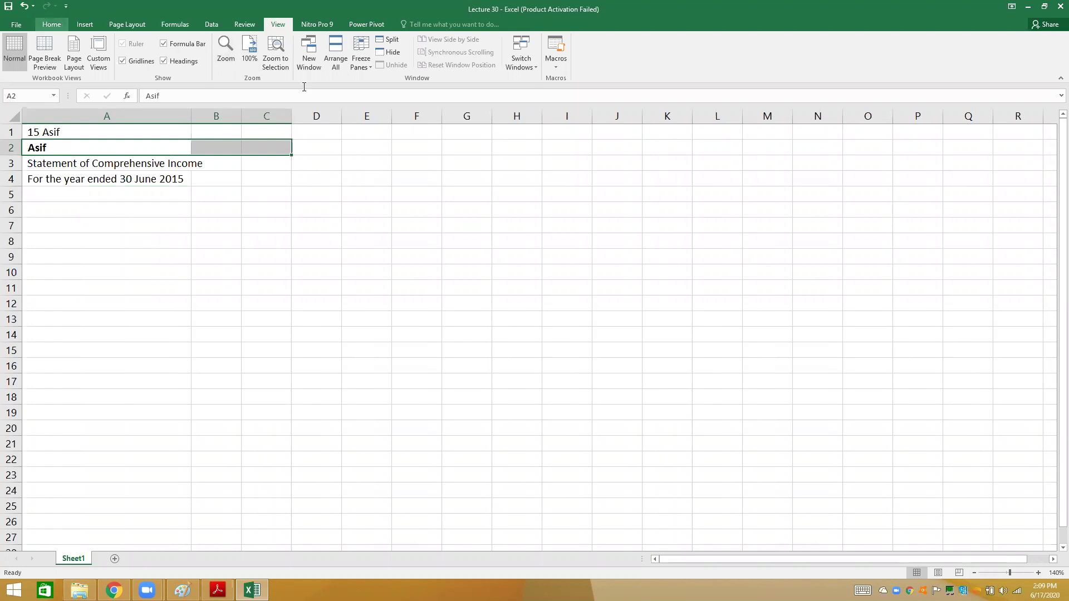
click(61, 21)
click(297, 60)
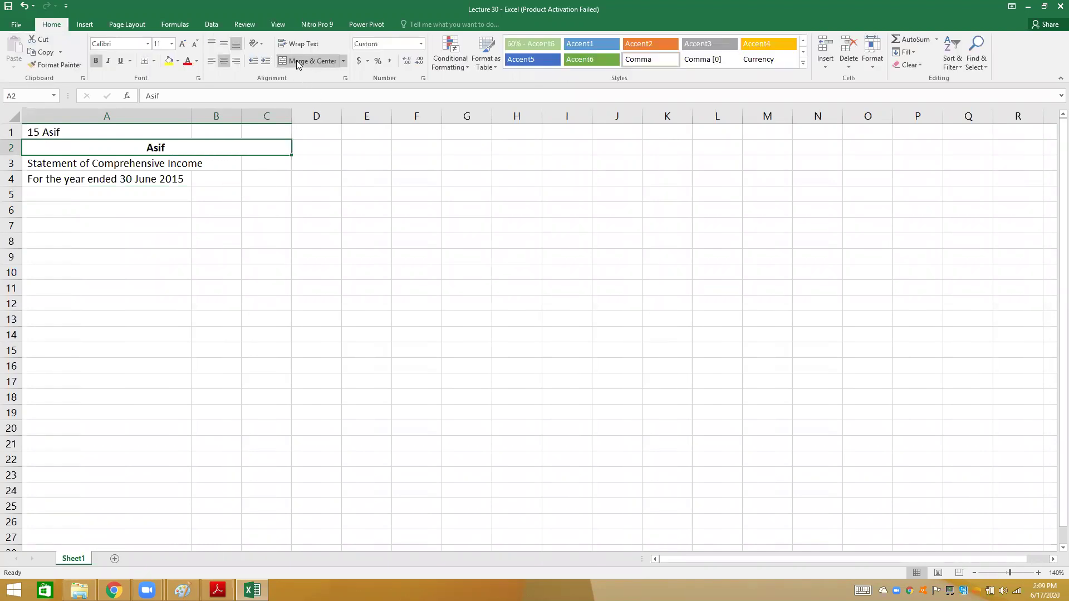
- Merge and center the statement title in row 3 and the period line in row 4, each across columns A to C
key(Down)
key(shift+Right)
key(shift+Right)
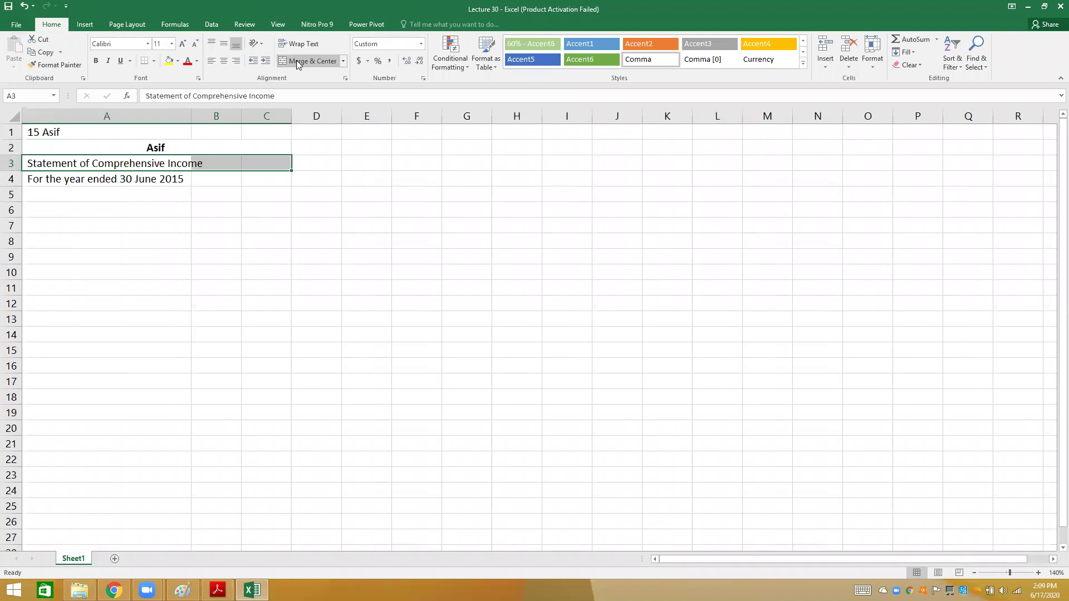
click(296, 60)
key(Down)
key(shift+Right)
key(shift+Right)
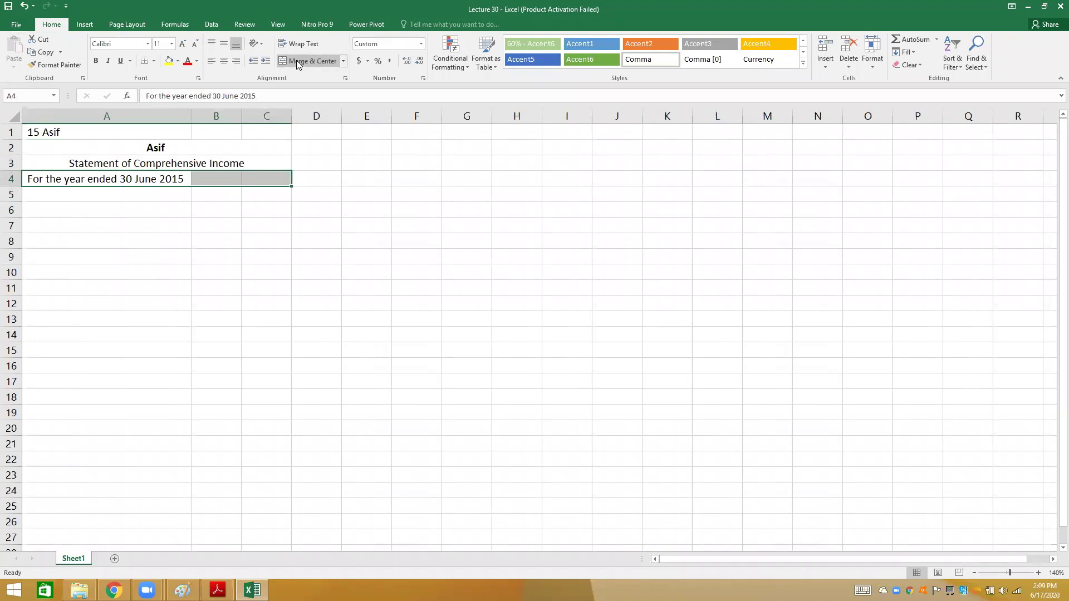
click(297, 60)
- Make the statement title and the period line in rows 3 and 4 bold
key(Up)
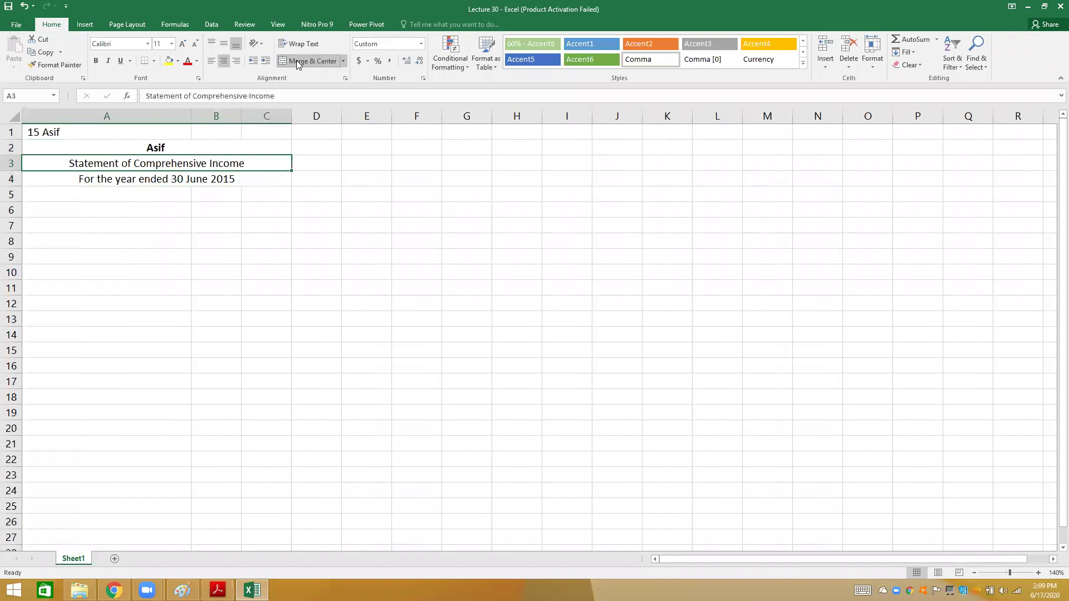
key(shift+Down)
key(ctrl+b)
key(Down)
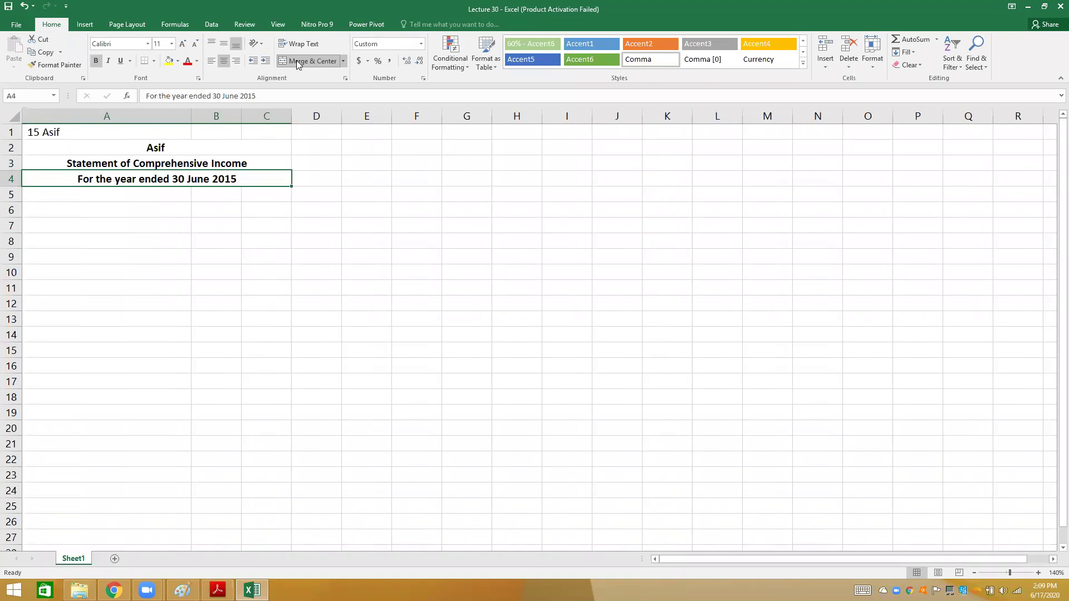
- Enter the currency heading "Rs." in both B5 and C5
key(alt+Tab)
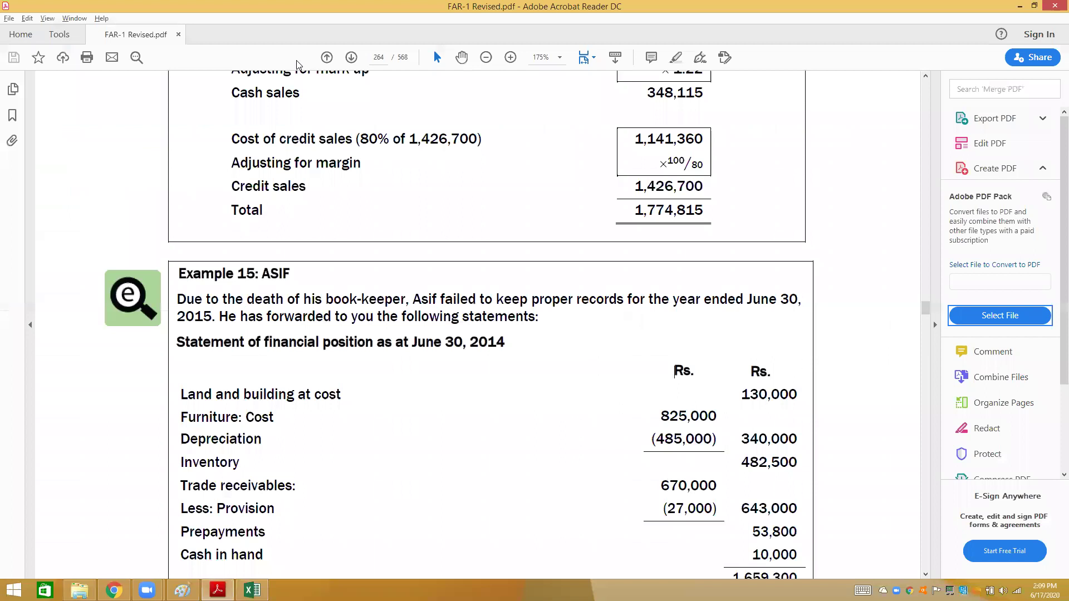
key(alt+Tab)
text(Rs.)
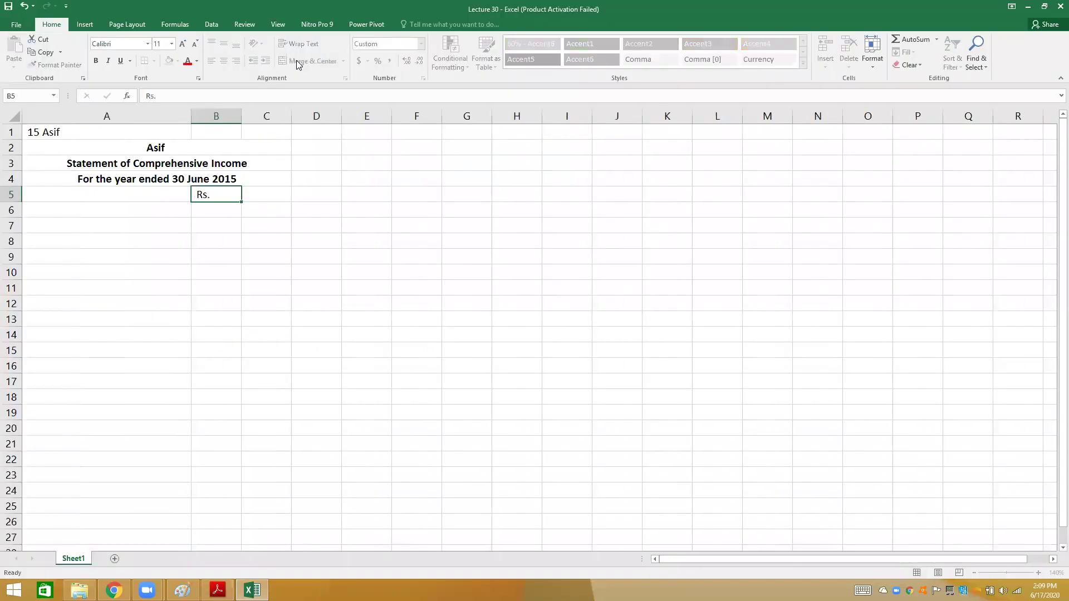
key(Tab)
text(Rs.)
key(Return)
- Right-align the amount cells B6 to C33 below the currency headings
key(shift+Right)
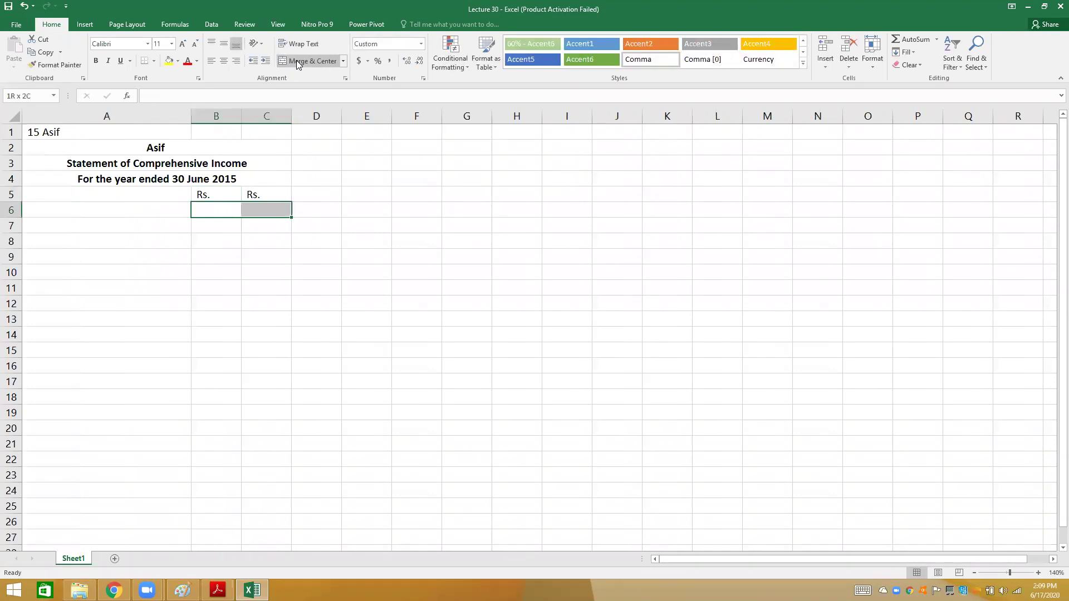
key(shift+Down)
key(shift+Down)
key(shift+Down)
key(shift+Down)
key(shift+Down)
key(shift+Down)
key(shift+Down)
key(shift+Down)
key(shift+Down)
key(shift+Down)
key(shift+Down)
key(shift+Down)
key(shift+Down)
key(shift+Down)
key(shift+Down)
key(shift+Down)
key(shift+Down)
key(shift+Down)
key(shift+Down)
key(shift+Down)
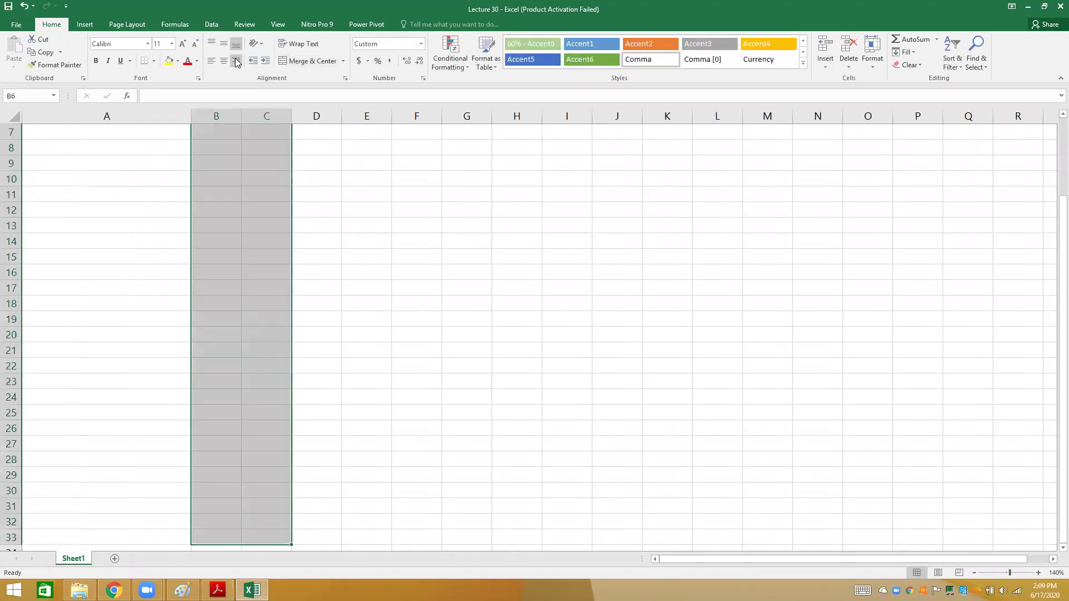
- Make the two "Rs." headings in B5 and C5 bold and centered
key(Up)
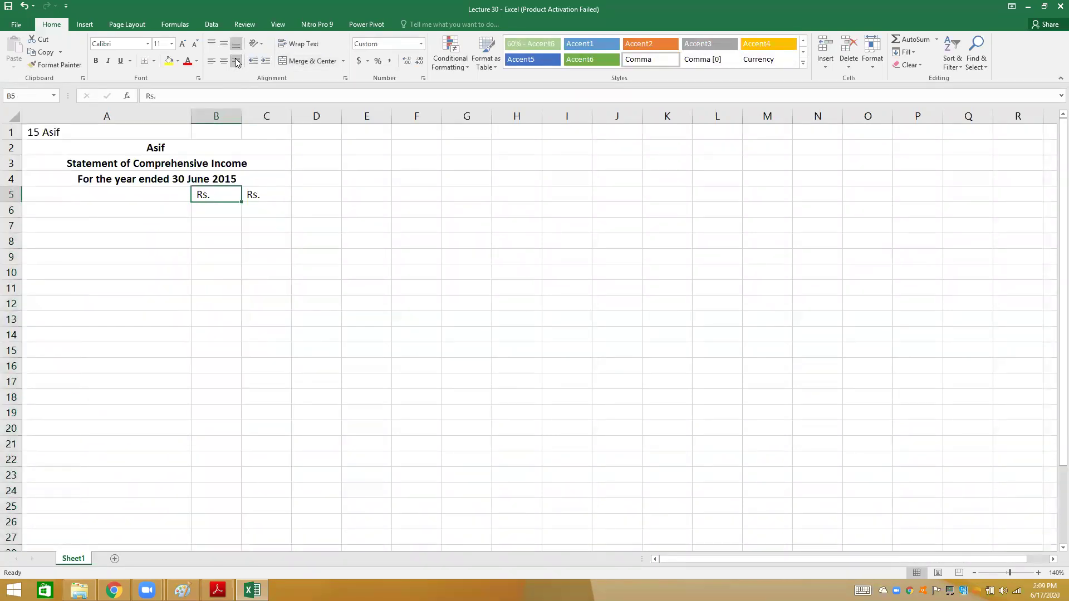
key(shift+Right)
key(ctrl+b)
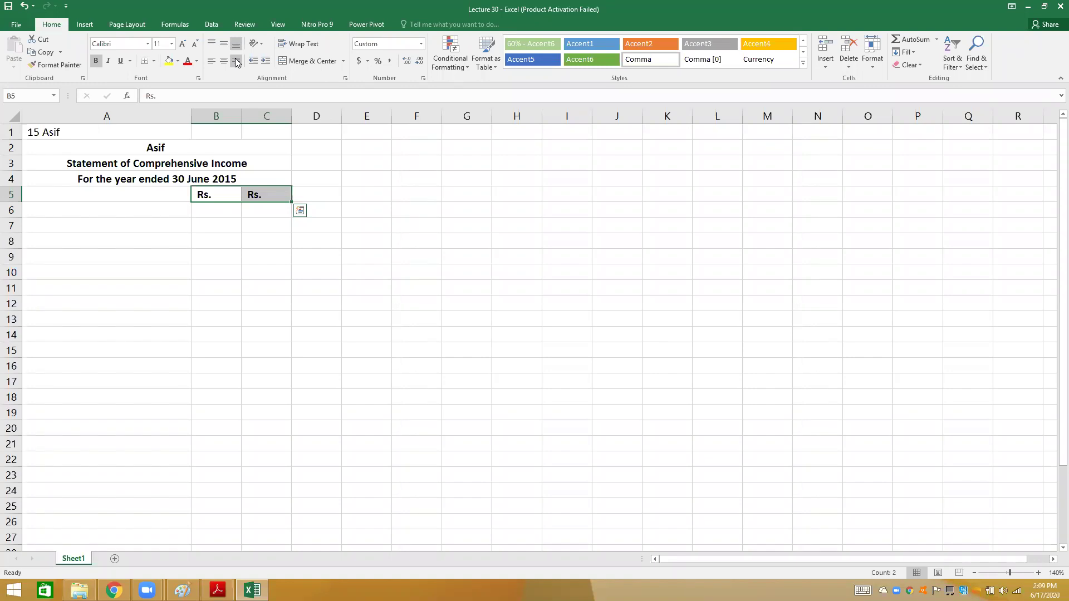
click(224, 61)
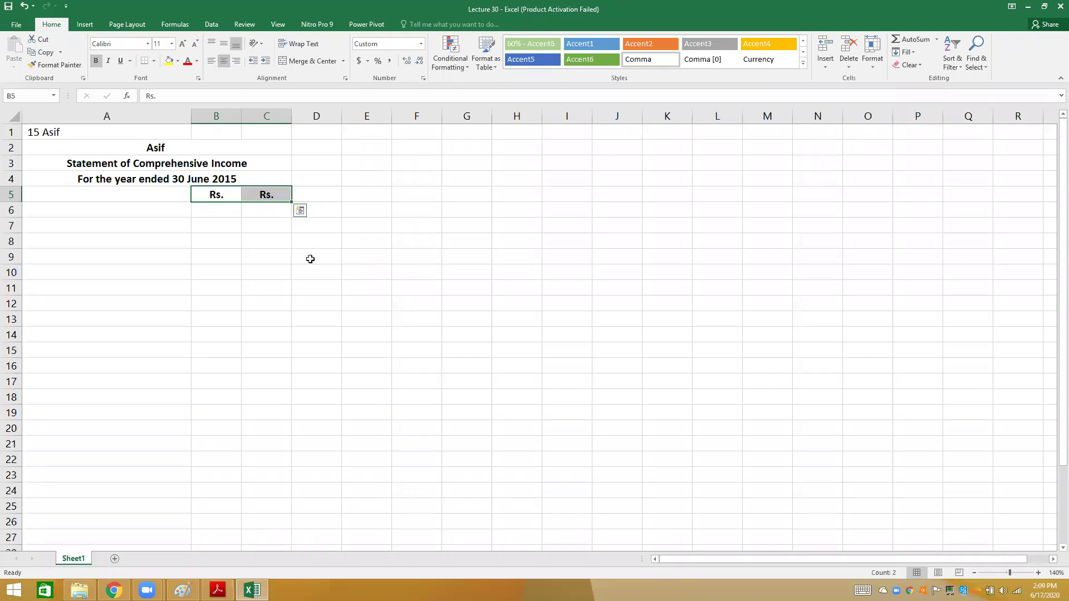
click(310, 259)
- Enter the first statement line "Sales W-1" in A6
click(141, 210)
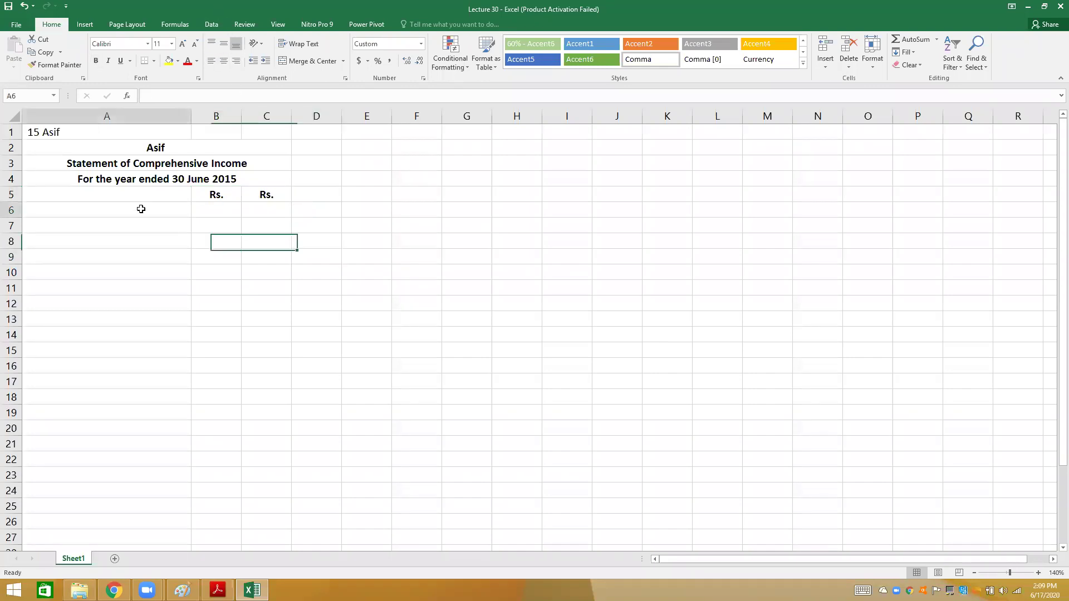
text(Sales)
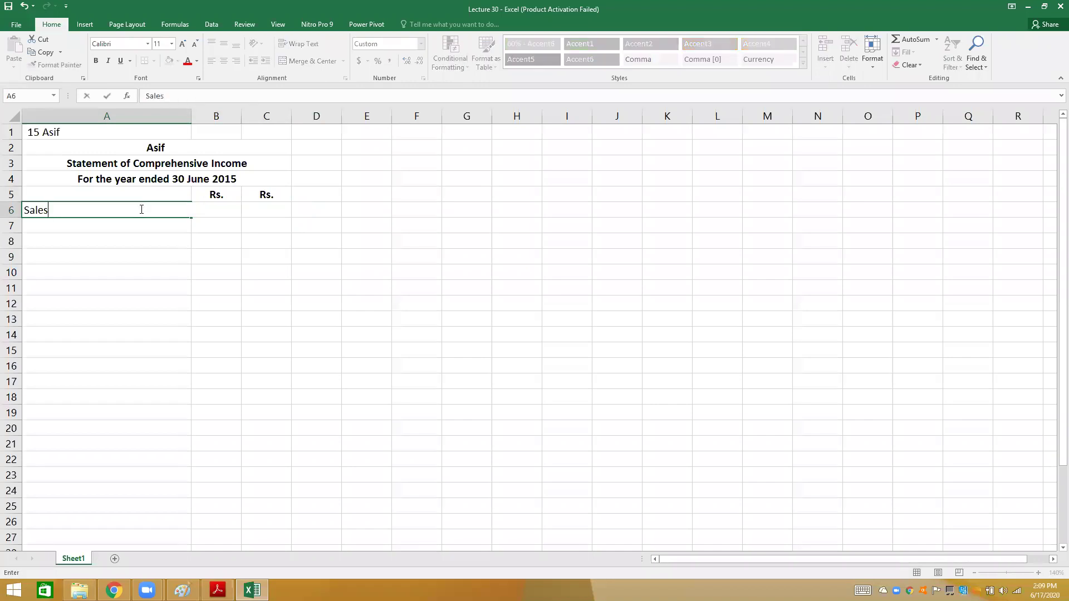
text( W-1)
key(Return)
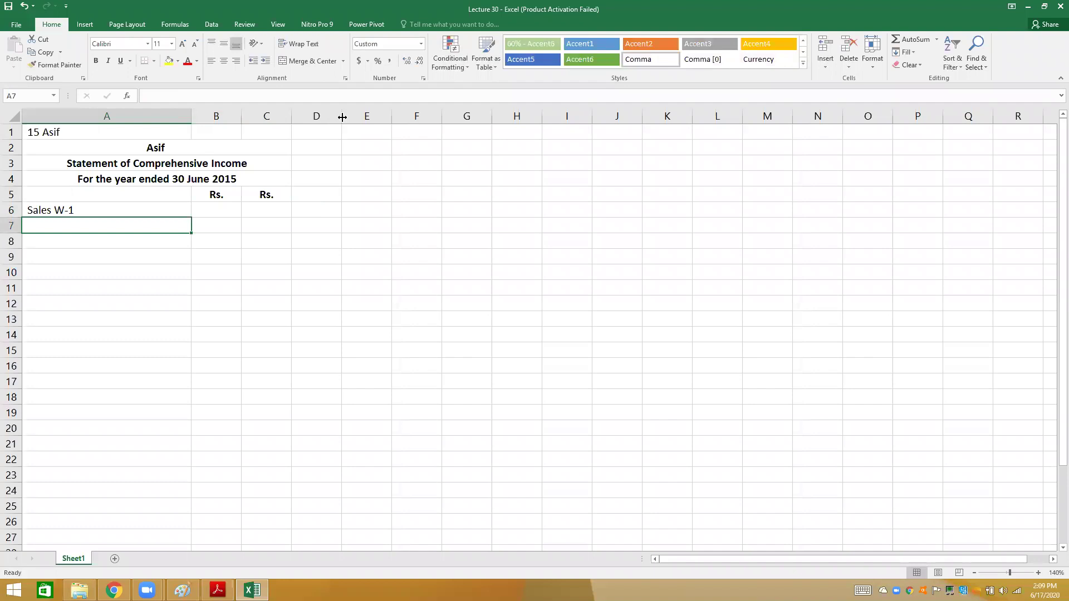
- Narrow column D to a thin spacer and enter the bold working heading "W-1 Sales" in E1
drag(334, 122, 296, 113)
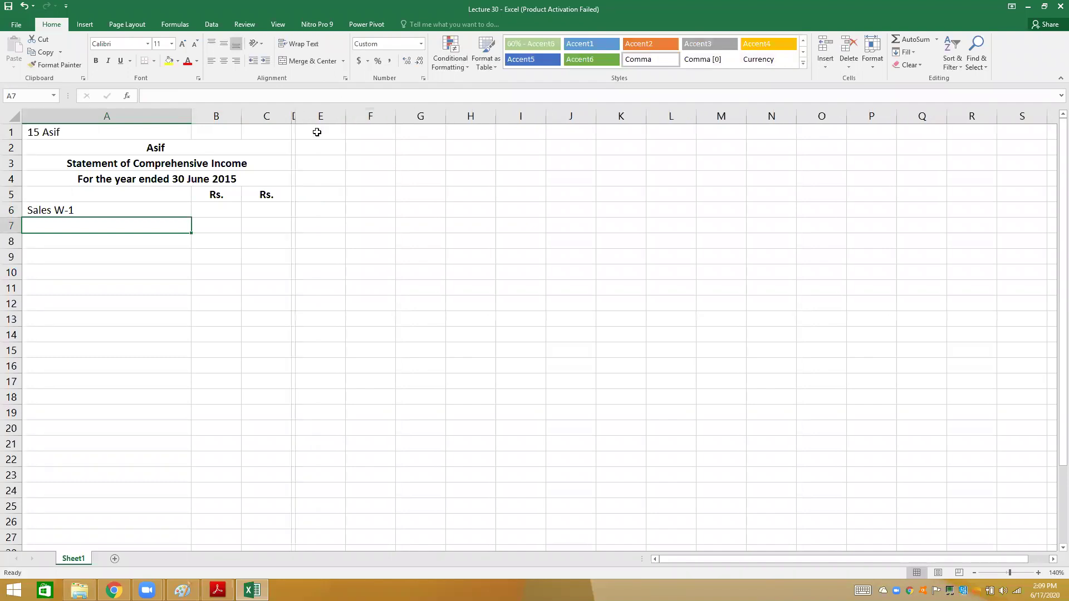
click(317, 132)
text(Sale)
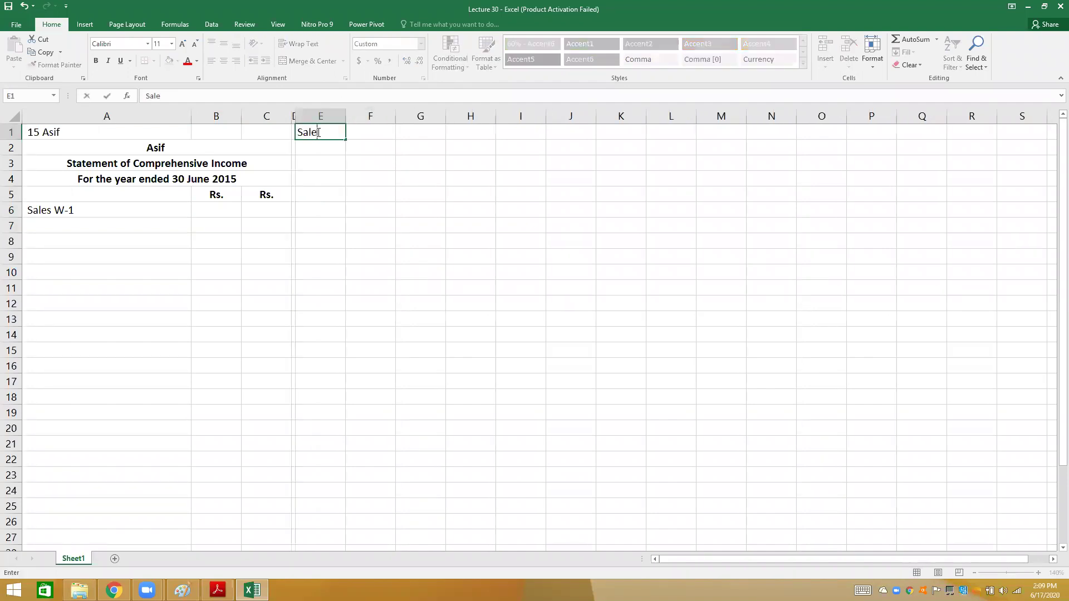
key(BackSpace)
key(BackSpace)
key(BackSpace)
key(BackSpace)
text(W-1 Sales)
key(Return)
click(317, 132)
key(ctrl+b)
key(Return)
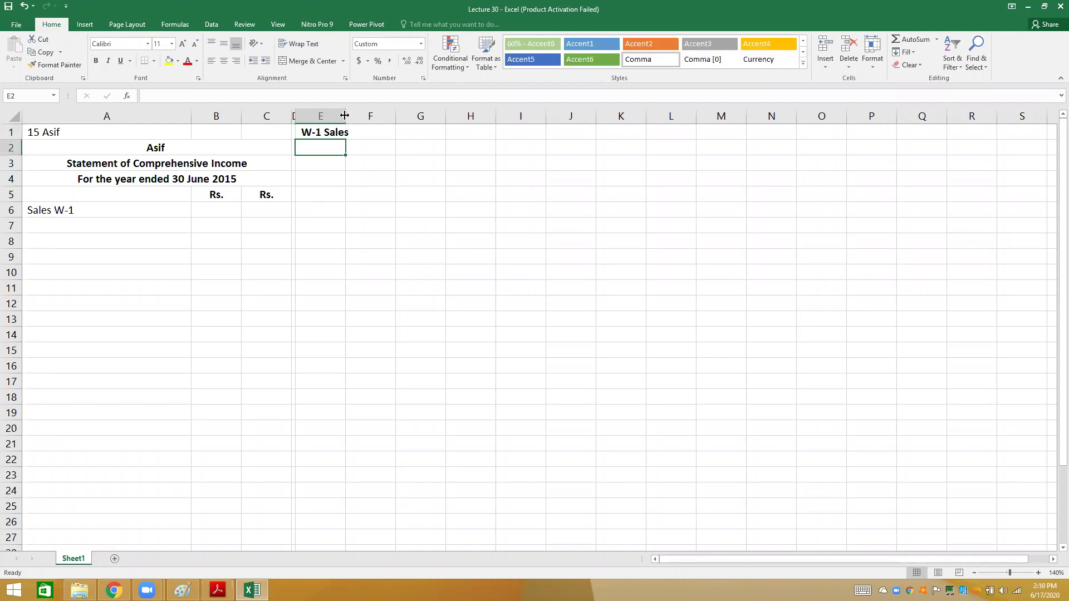
- Widen column E and list "Credit Sales W-2" in E2 and "Cash Sales W-3" in E3 under the sales working
drag(345, 115, 408, 114)
text(Credit Sales W-2)
key(Tab)
key(Down)
key(Left)
text(Cash Sales)
key(Up)
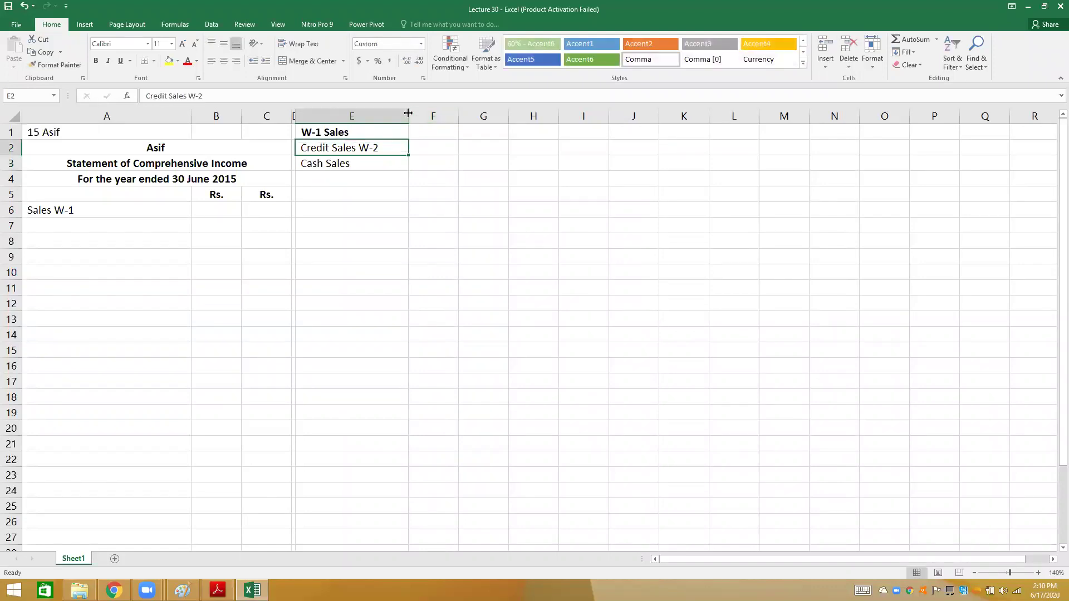
key(Down)
click(345, 96)
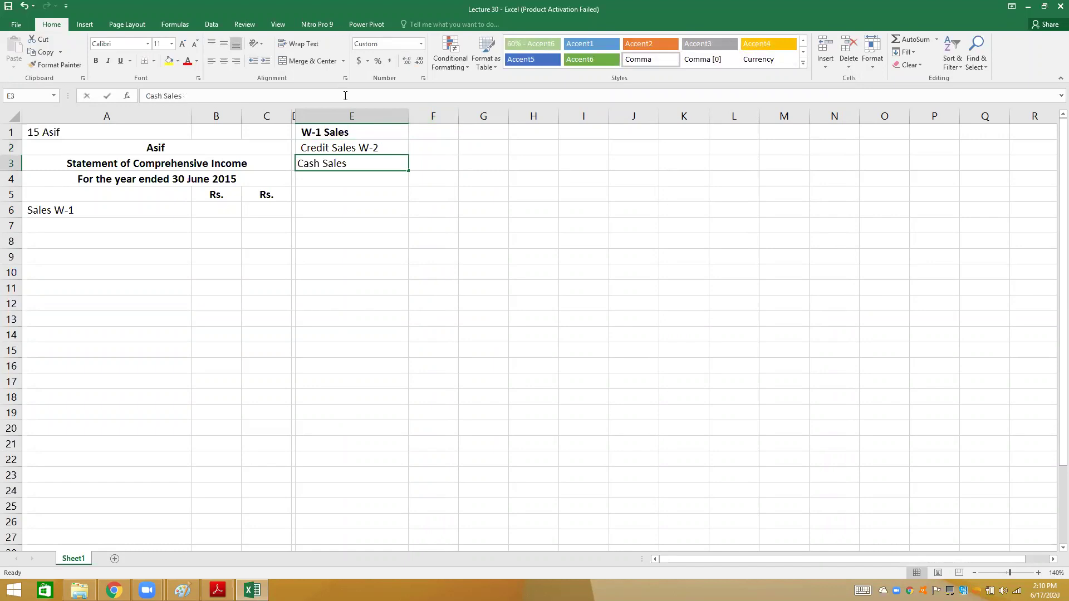
text(W-3)
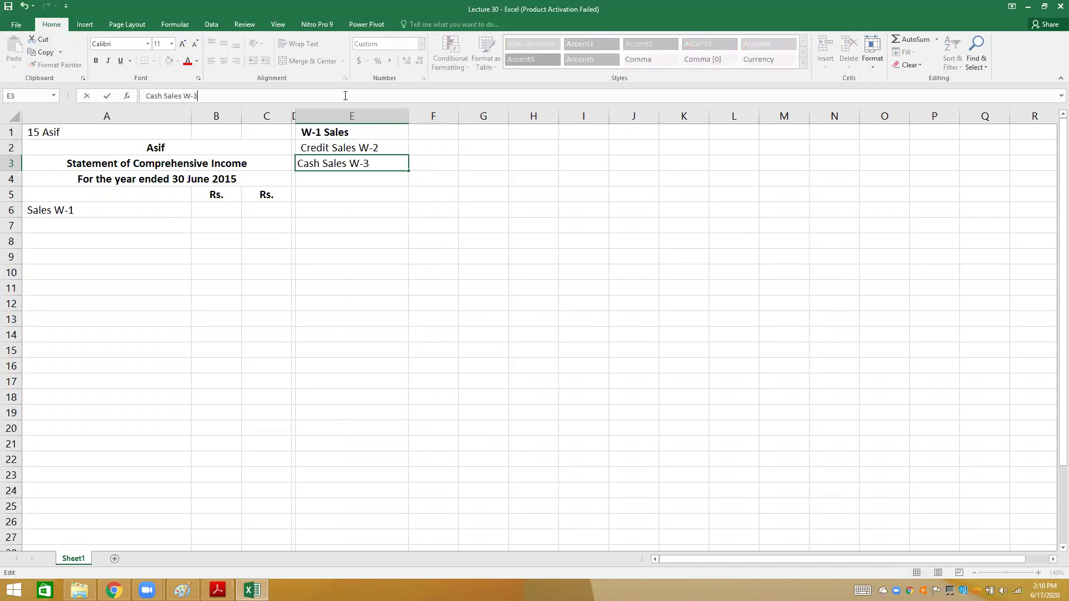
key(Return)
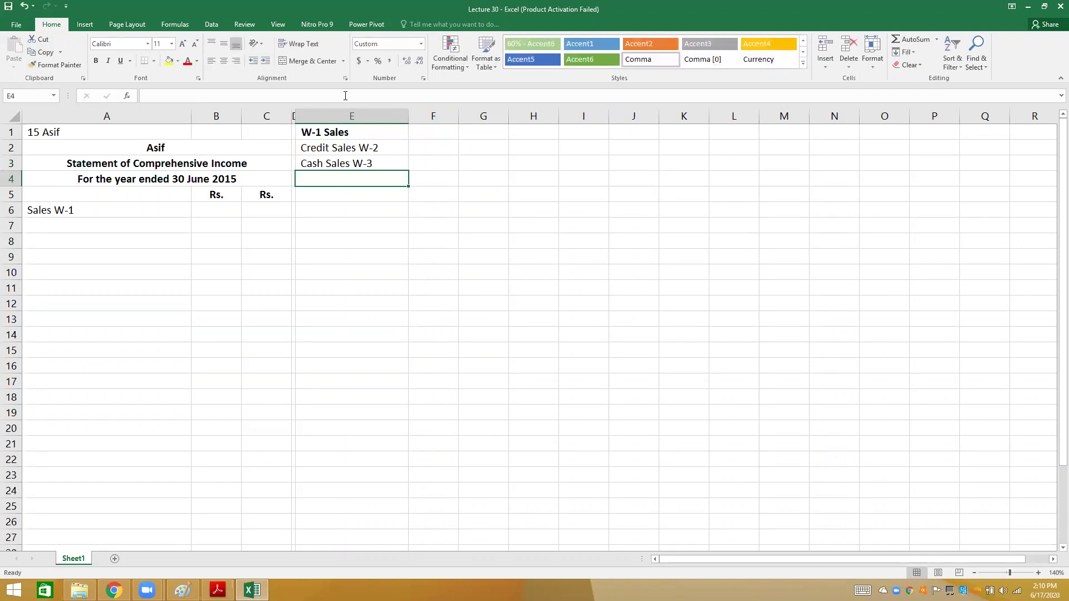
- Narrow column G to a thin spacer beside the sales working
key(Up)
key(Up)
key(Right)
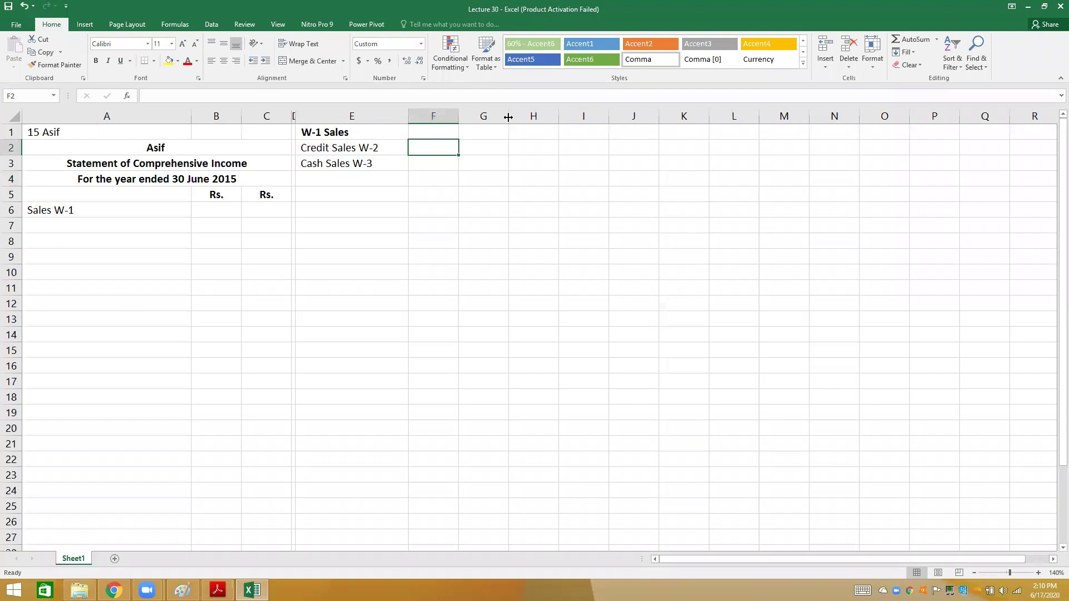
drag(508, 115, 460, 108)
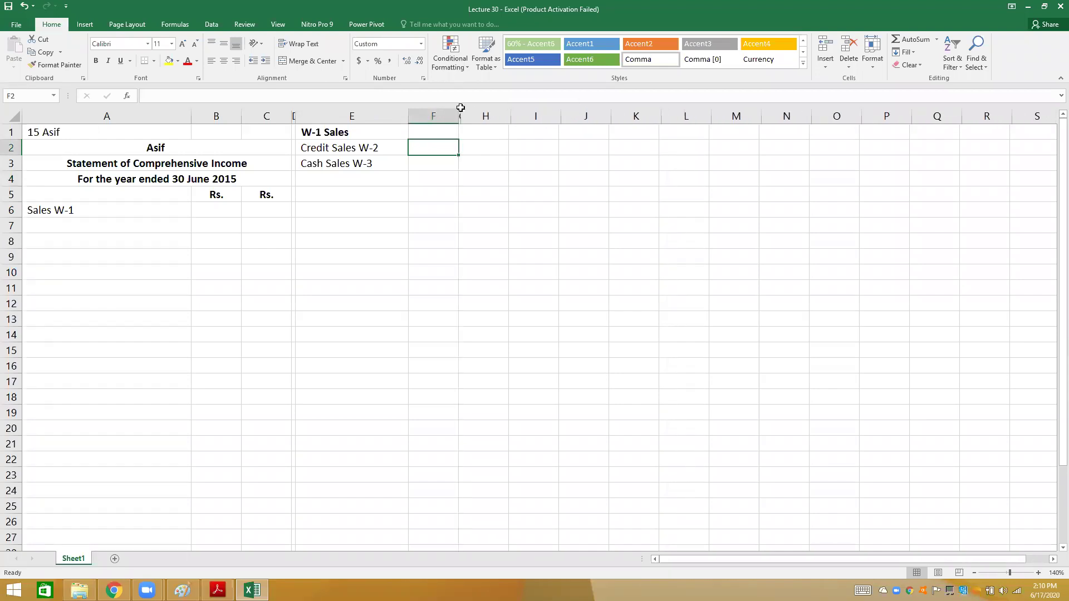
- Enter the account heading "Trade Receivables" in H1 and widen columns H and J for the account's particulars
click(488, 132)
key(alt+Tab)
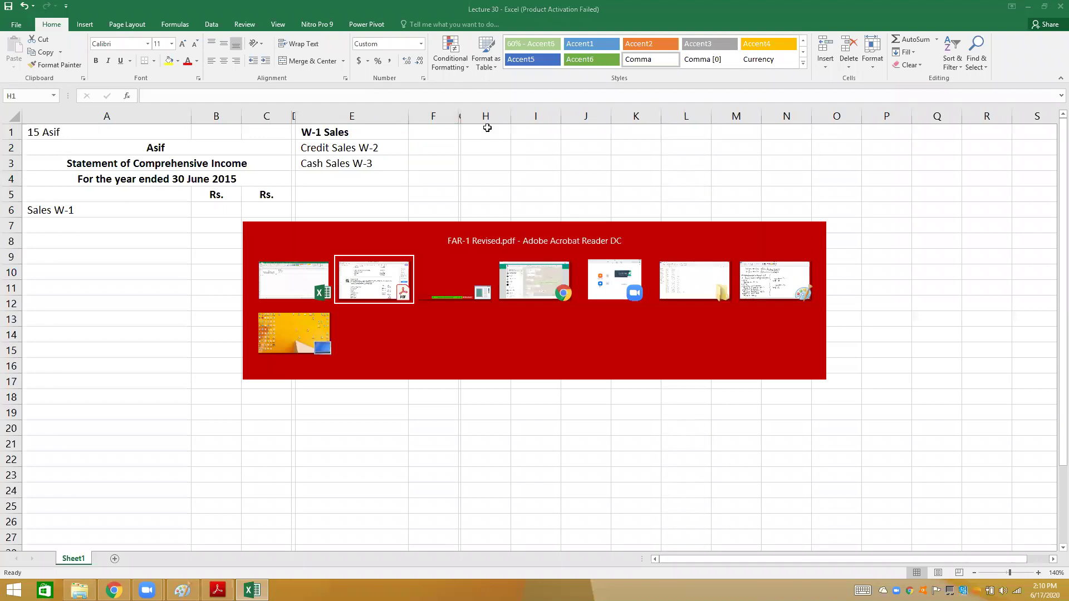
key(alt+Tab)
text(Trade )
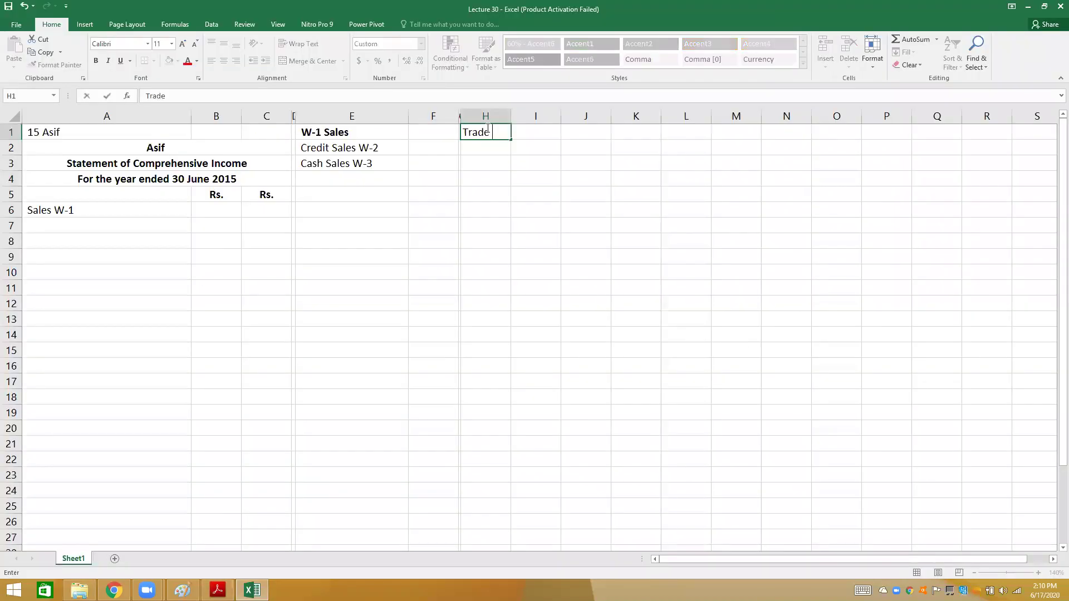
text(Receivables)
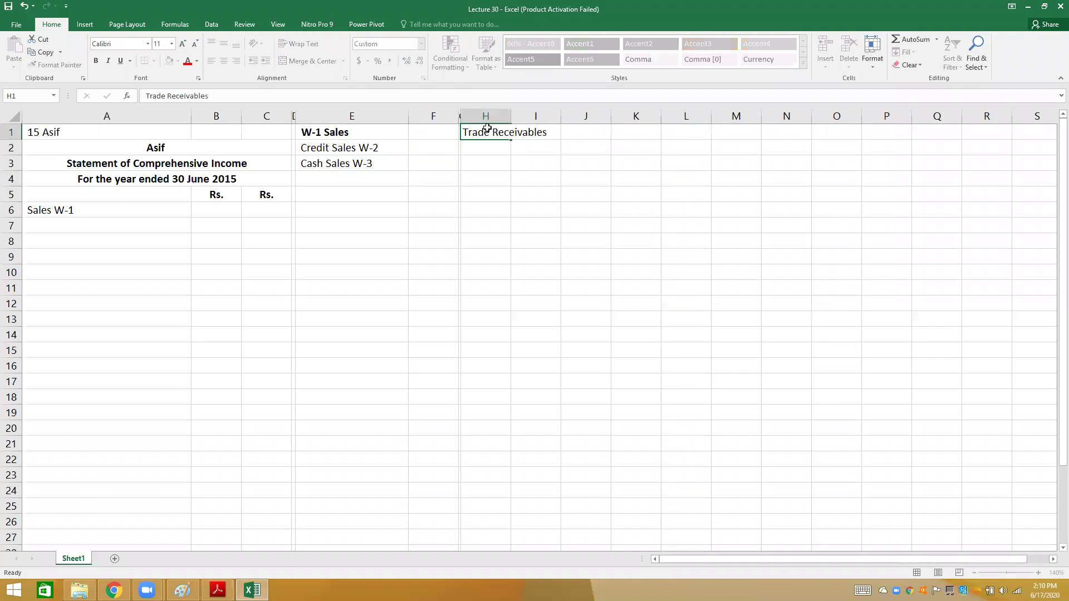
key(Return)
drag(509, 116, 560, 117)
drag(665, 117, 700, 116)
click(521, 132)
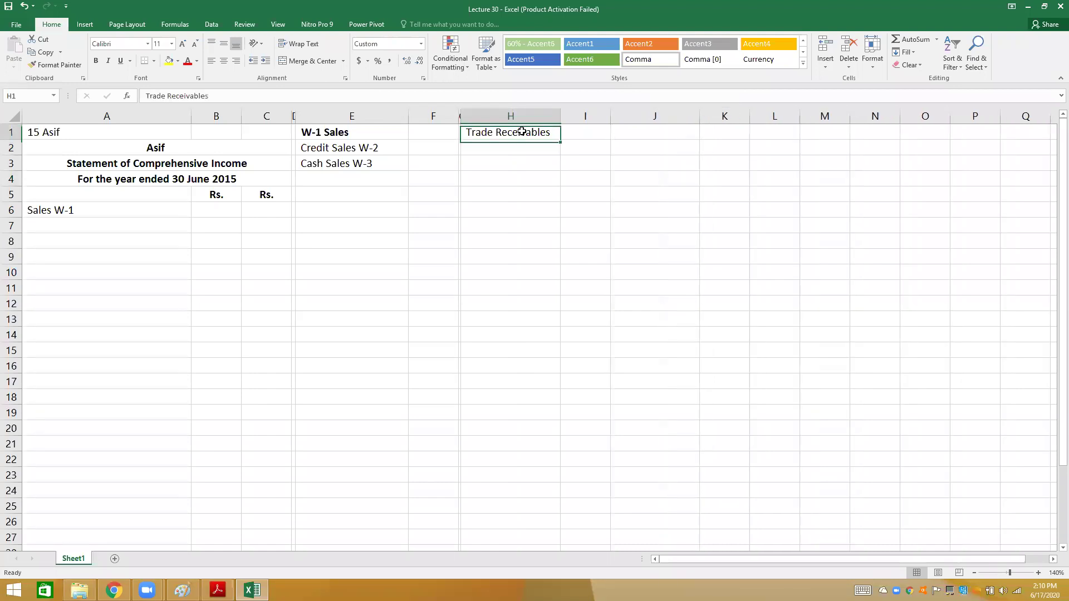
- Merge and center the "Trade Receivables" heading across H1:K1 and make it bold
key(shift+Right)
key(shift+Right)
key(shift+Right)
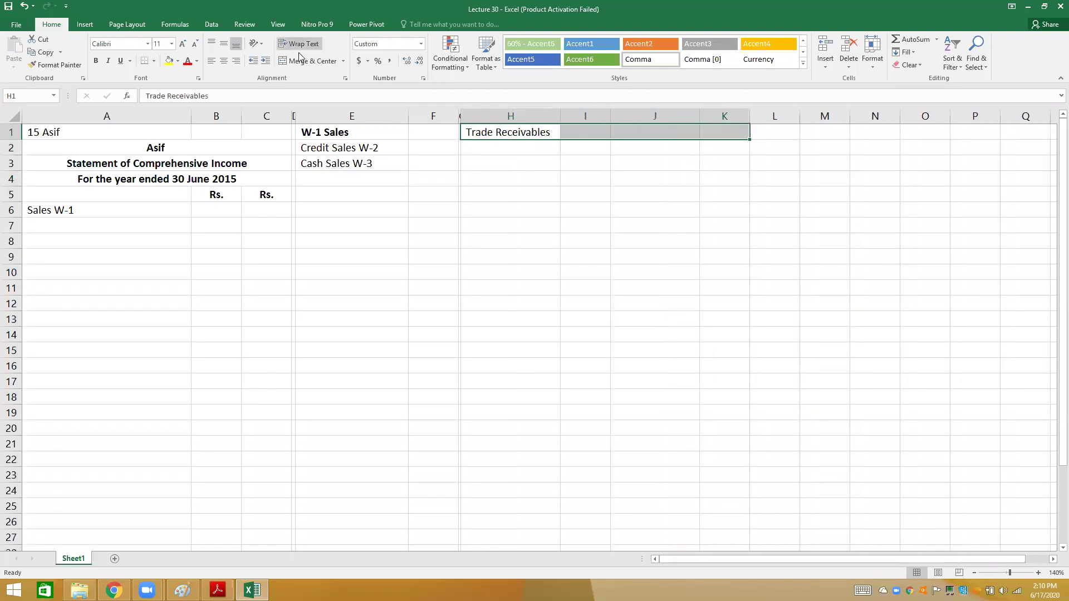
click(301, 57)
key(ctrl+b)
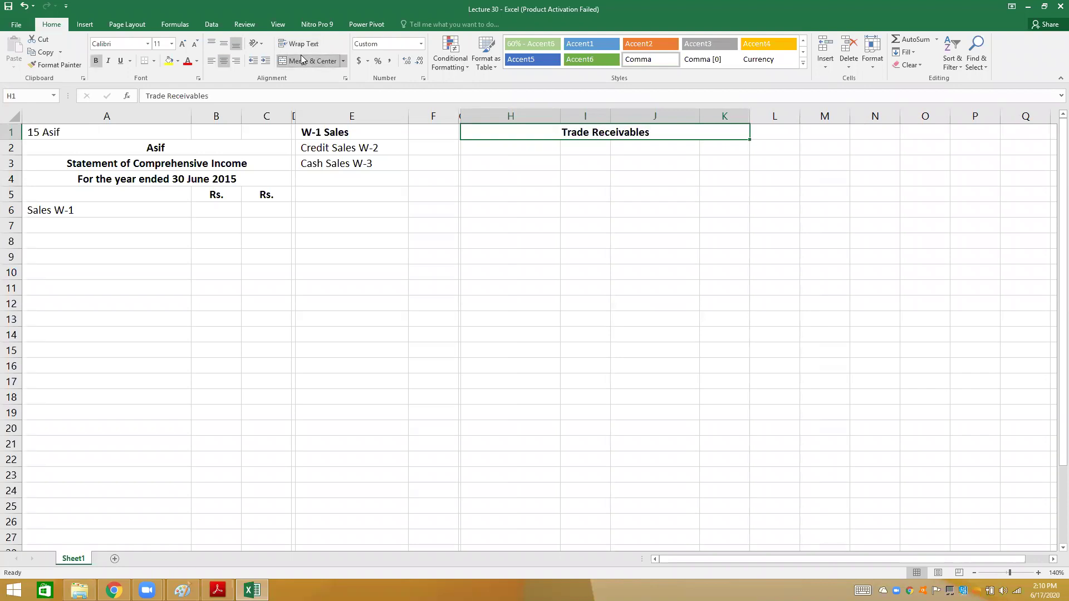
key(Return)
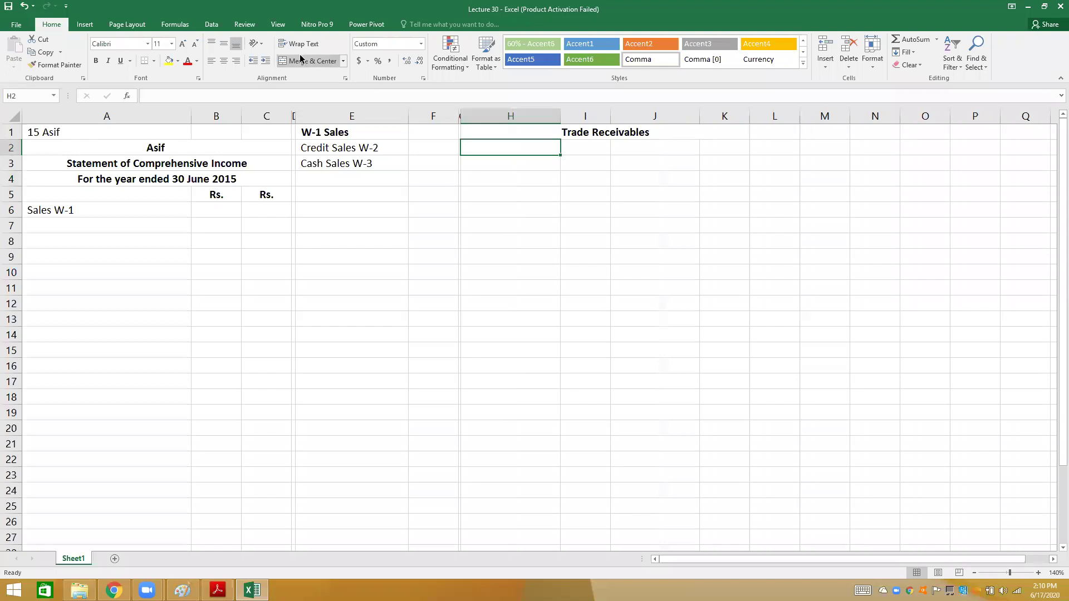
- Enter "Balance b/d" in H2 with the opening trade receivables of 670,000 from the PDF in I2
key(alt+Tab)
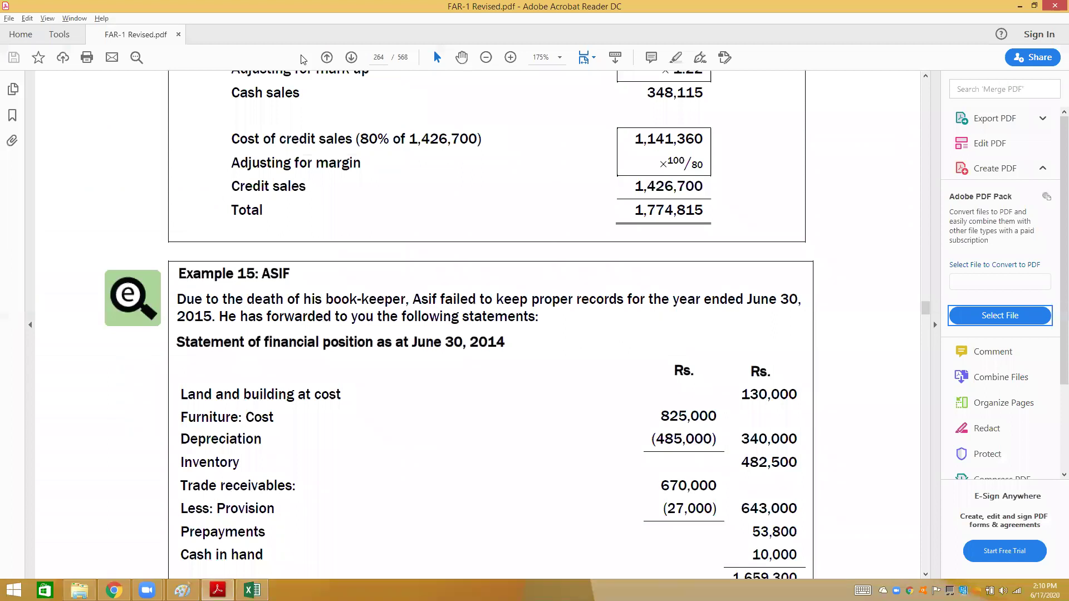
key(alt+Tab)
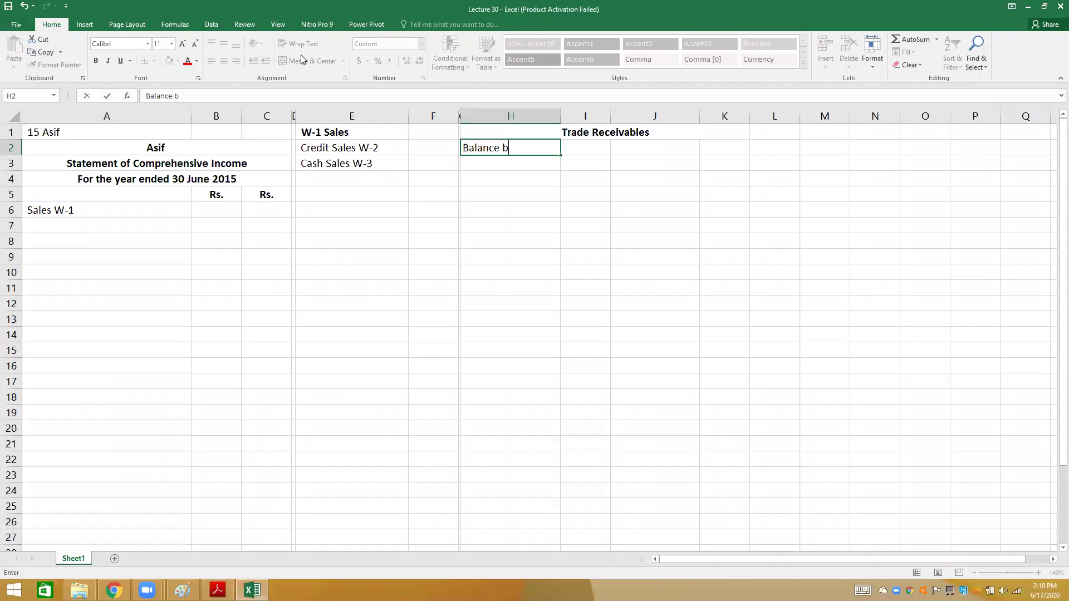
key(alt+Tab)
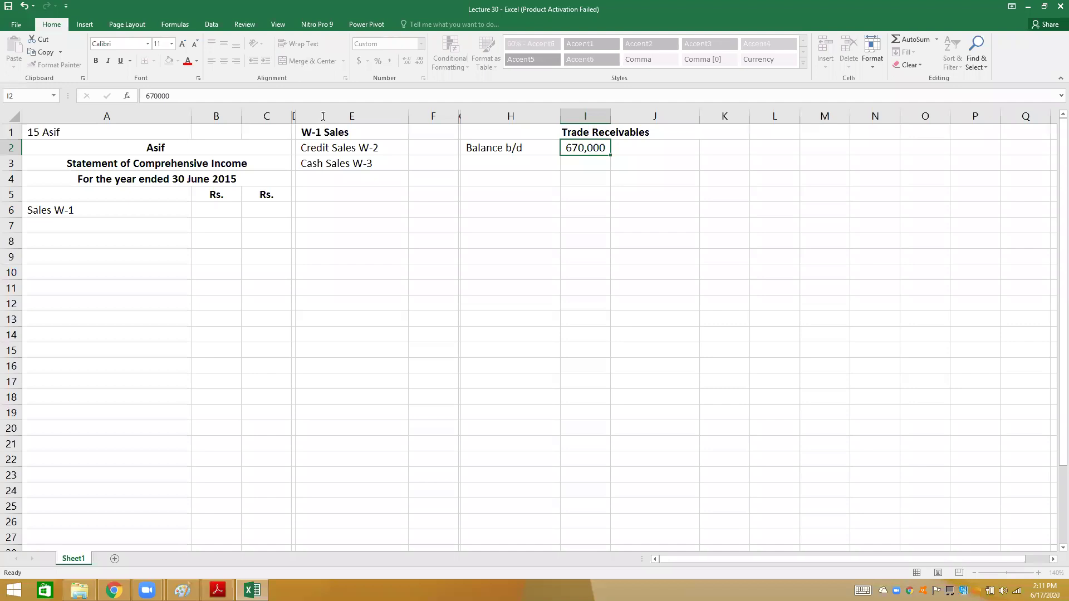
- Check the receipts from receivables in the PDF and enter "Bank" in J2 with 3,071,000 in K2
key(alt+Tab)
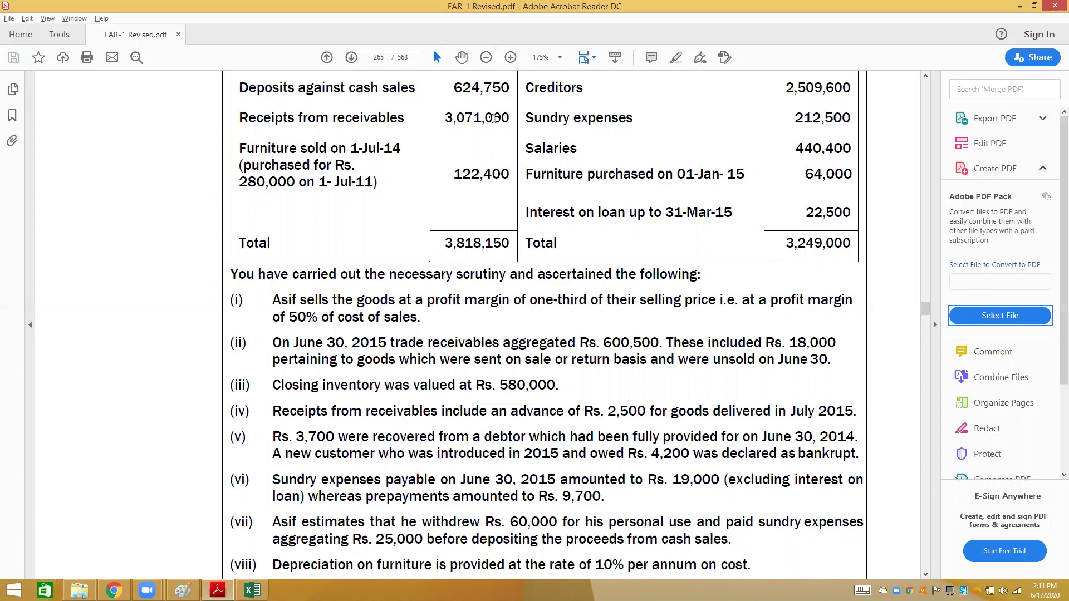
key(alt+Tab)
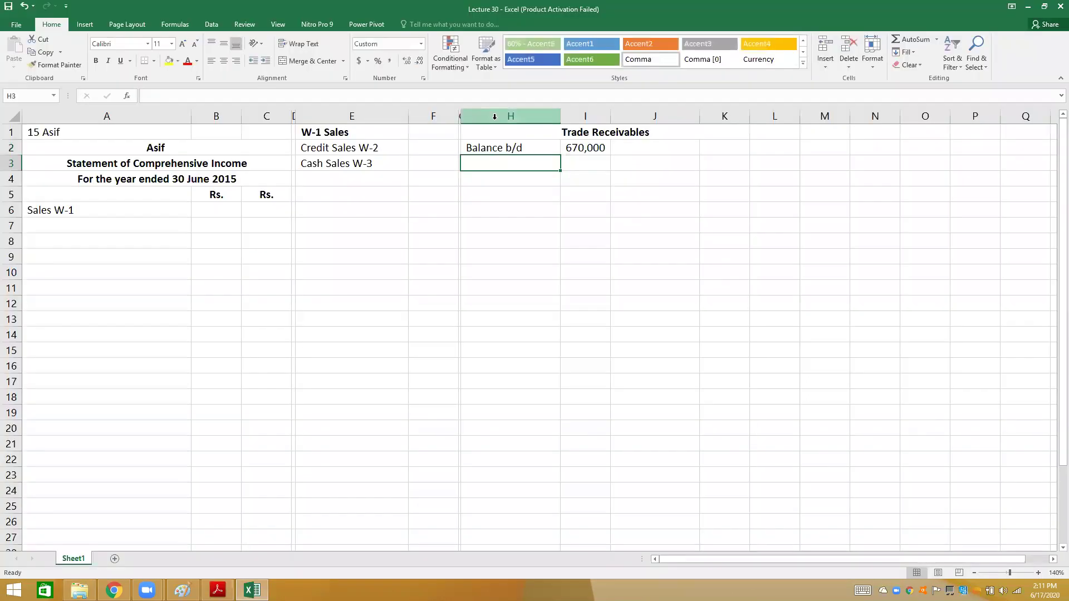
key(Up)
key(Right)
key(Right)
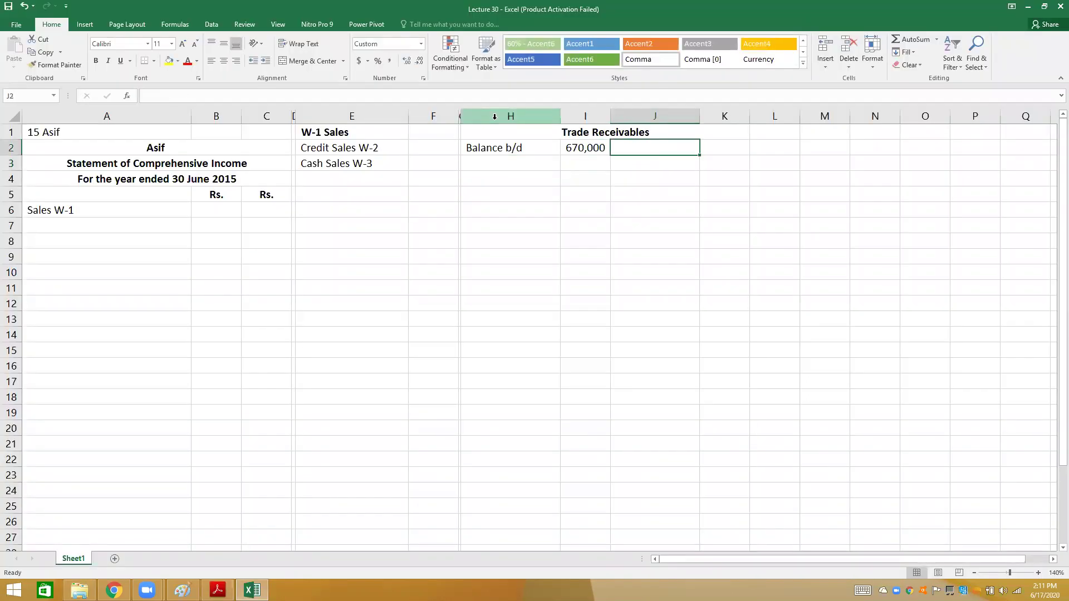
text(Bank)
key(Right)
text(3)
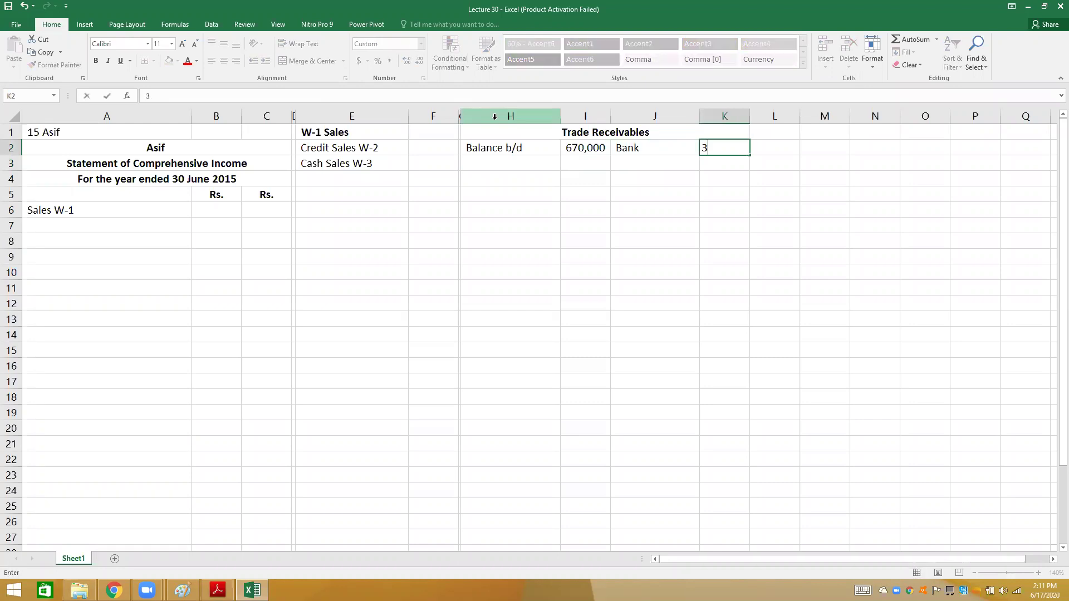
text(,071,000)
key(Return)
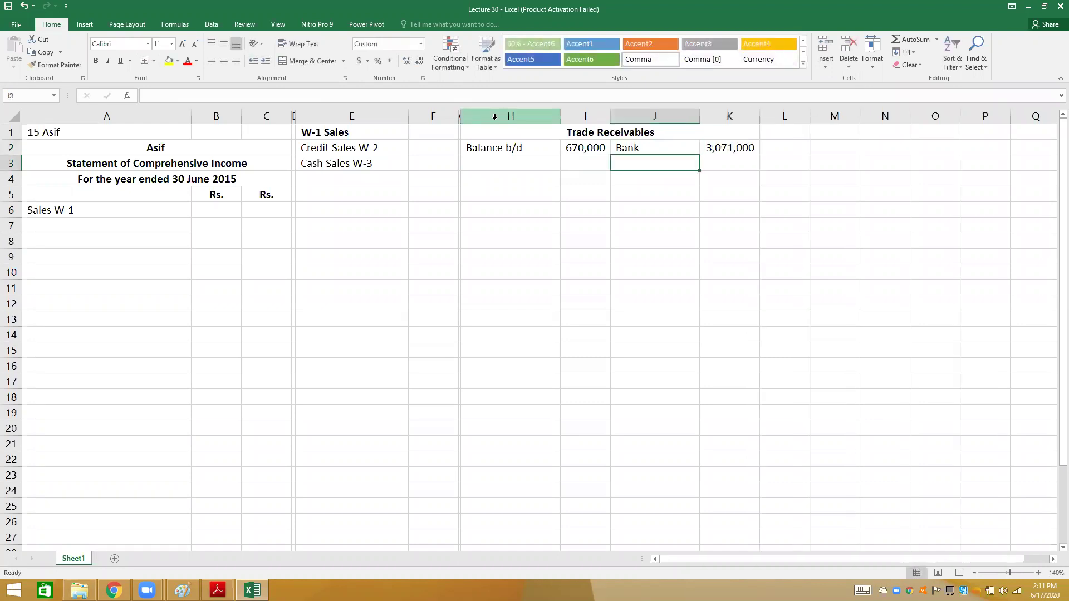
- Check the note on advances in the PDF and enter "Advance" in H3 with 2,500 in I3
key(Left)
key(Left)
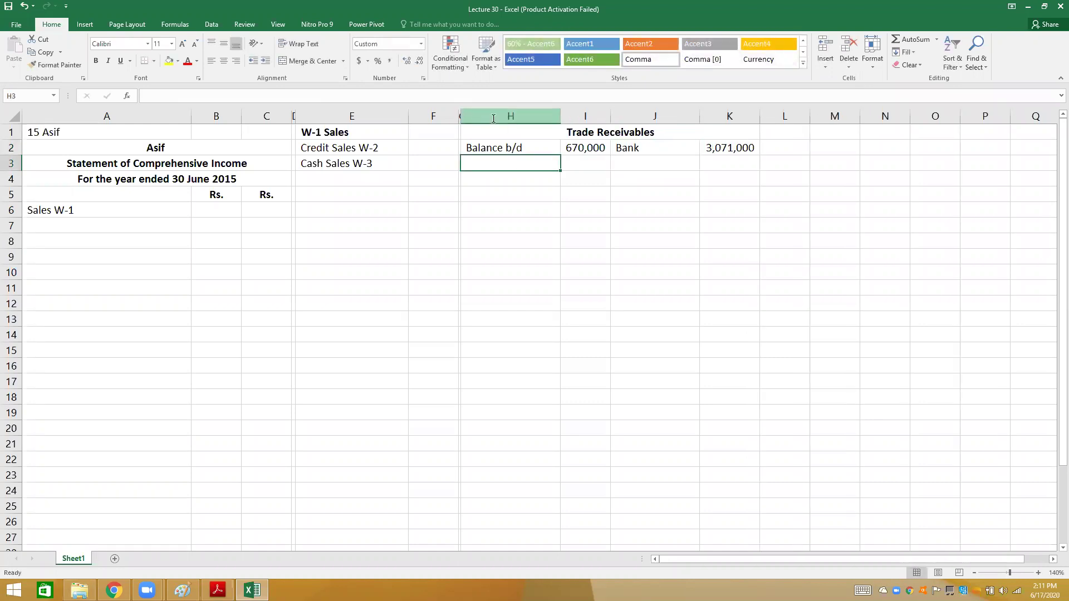
key(alt+Tab)
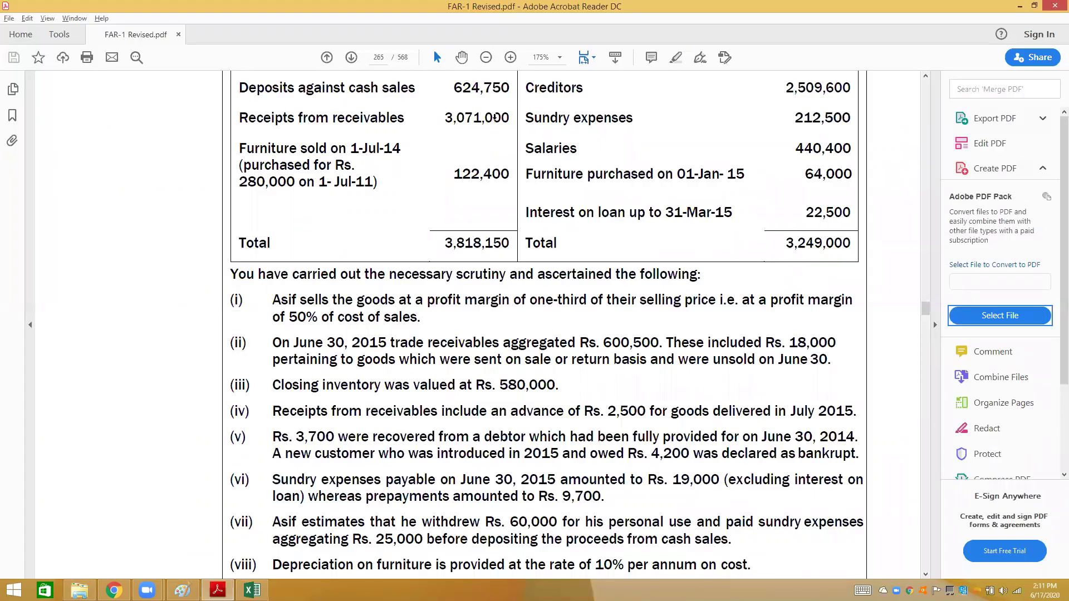
key(alt+Tab)
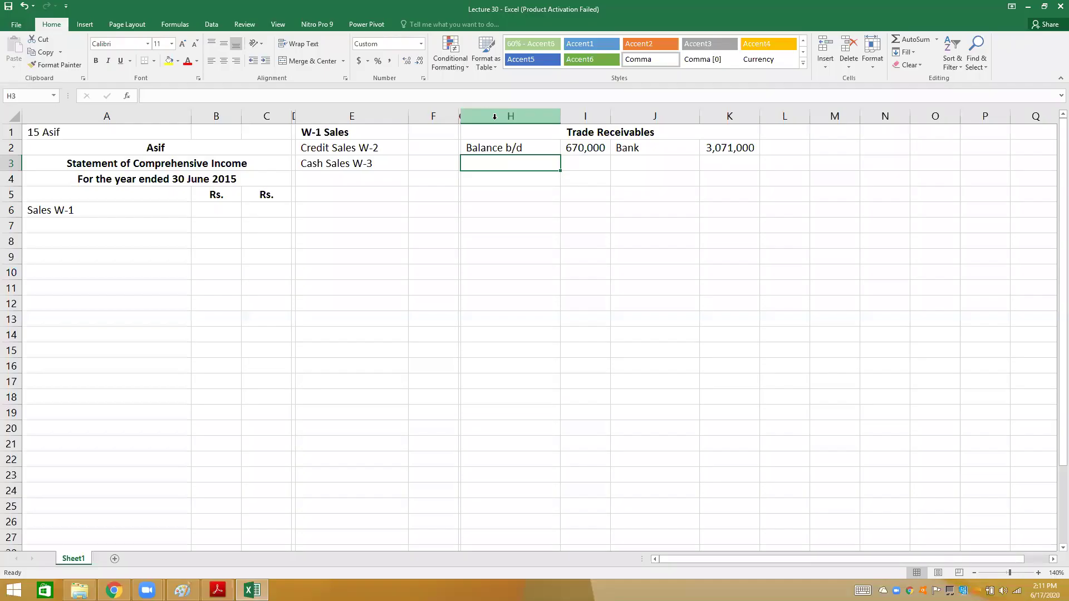
text(Advance)
key(Tab)
text(2500)
key(Tab)
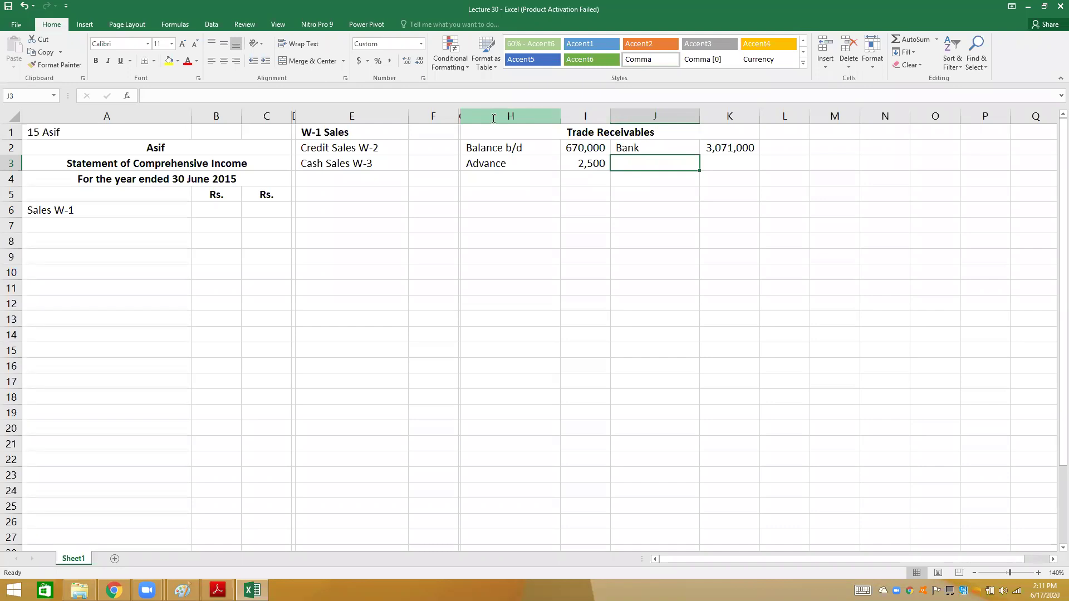
- Check the bankrupt customer note in the PDF and enter "Bad debts" in J3 with 4,200 in K3
key(alt+Tab)
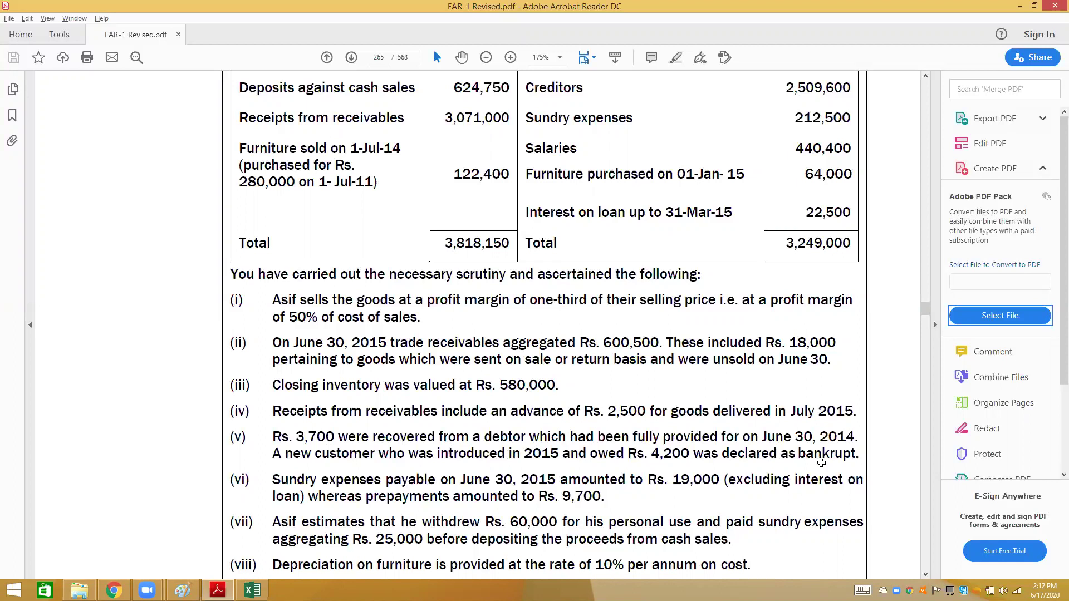
key(alt+Tab)
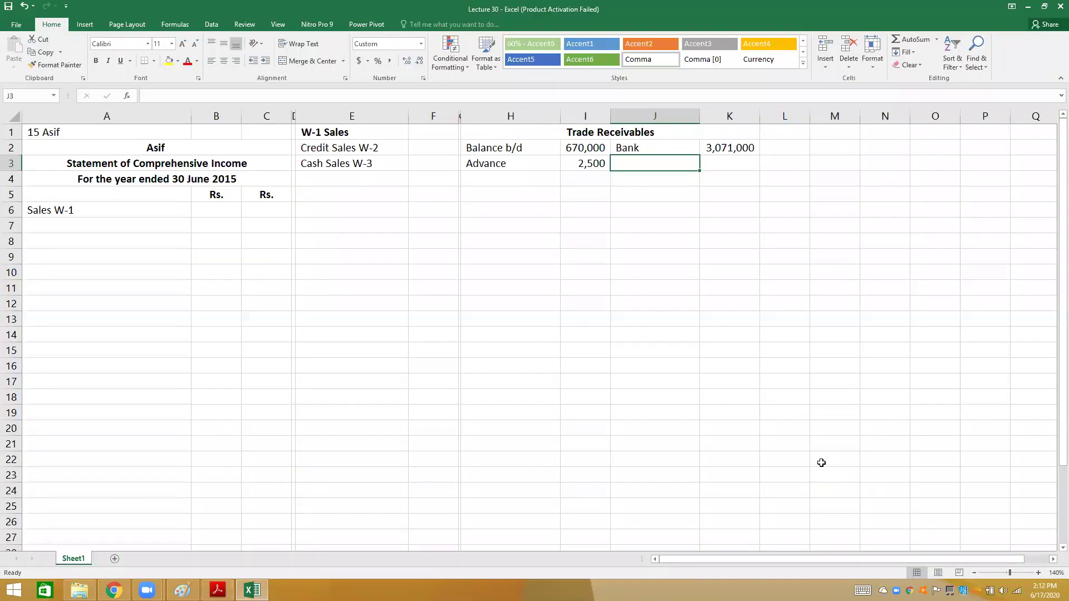
text(Bad )
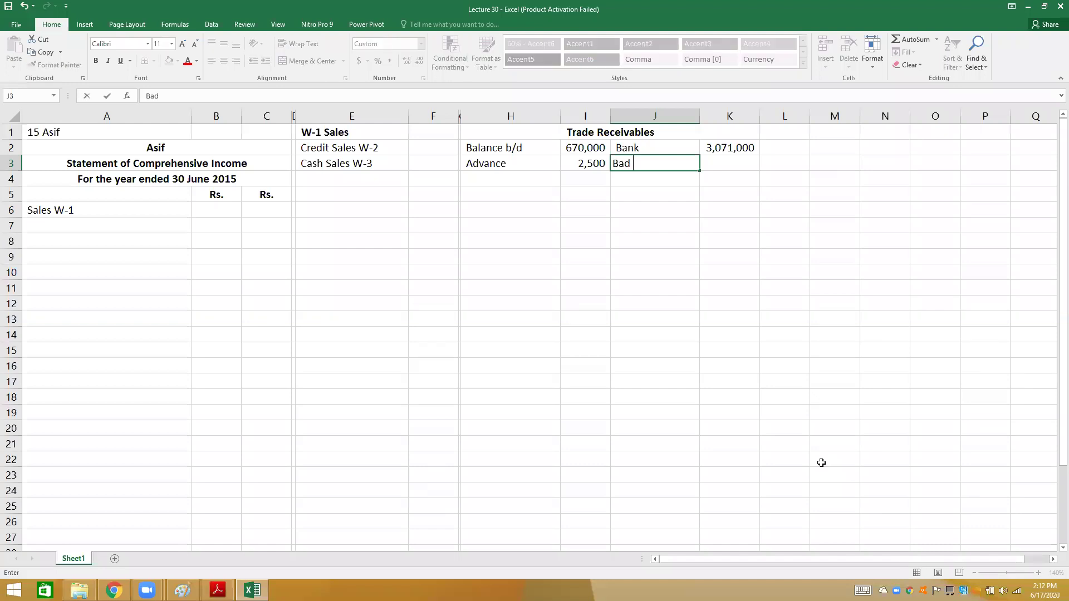
text(debts)
key(Tab)
text(4200)
key(Return)
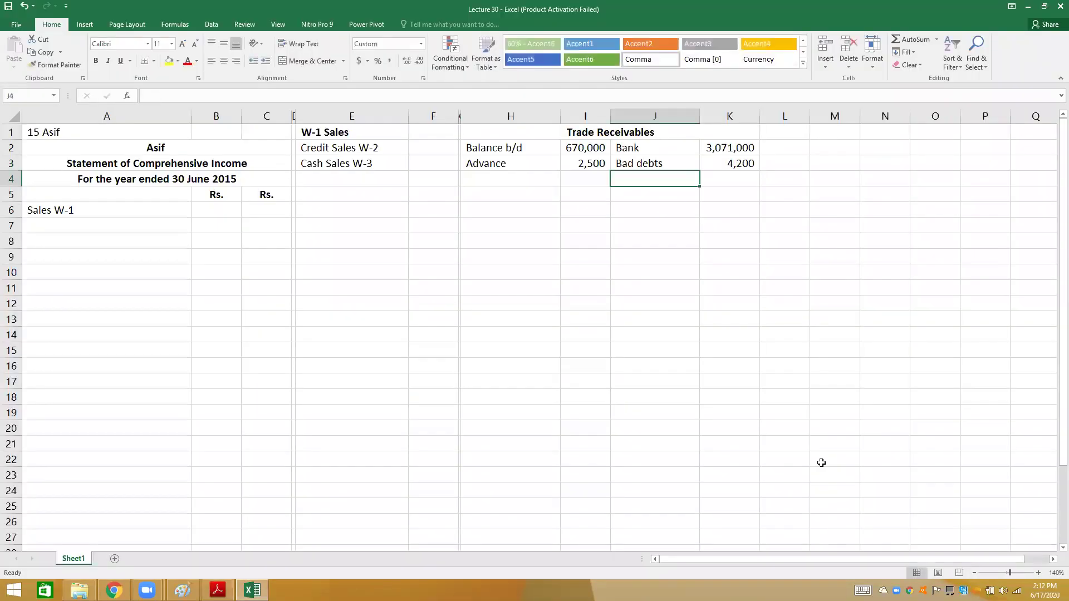
- Look up sales returns in the PDF's memorandum balances and enter "Sales returns" in J4 with 15,000 in K4
key(alt+Tab)
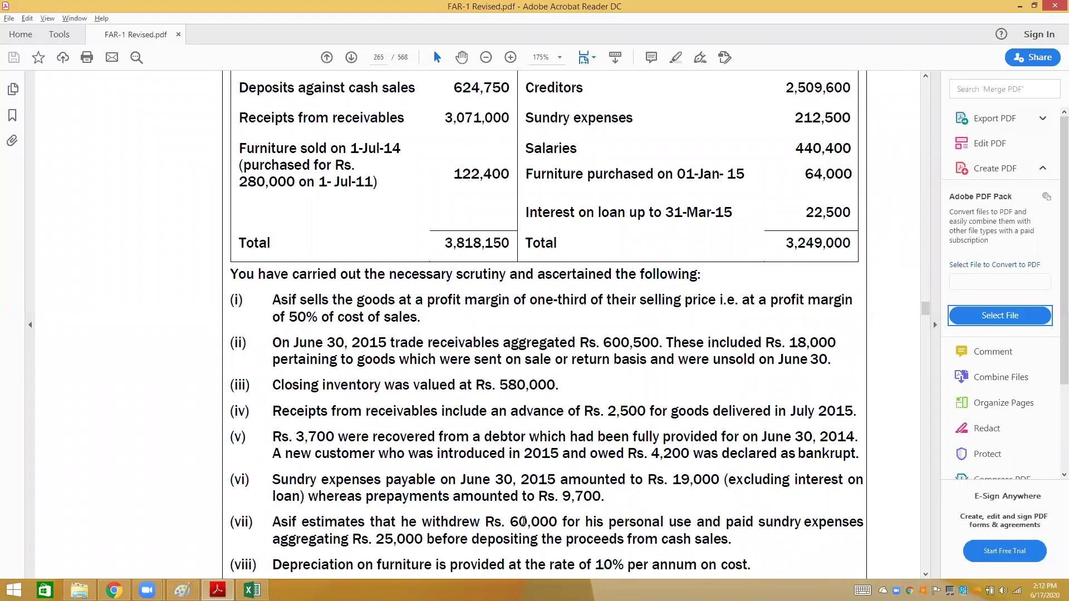
scroll(524, 518, down, 1)
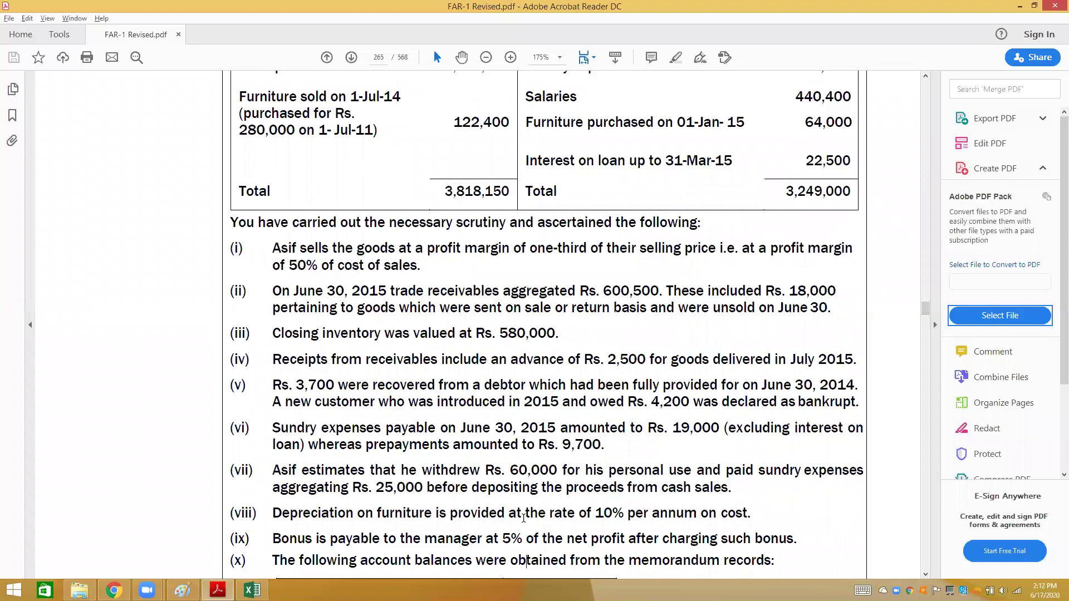
scroll(524, 518, down, 2)
scroll(524, 518, down, 1)
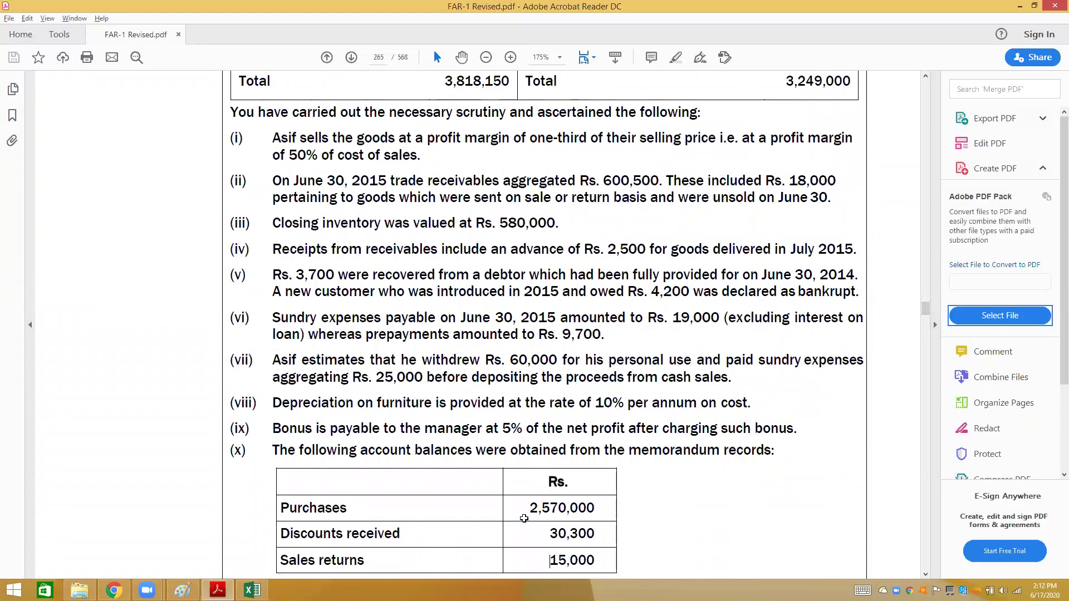
key(alt+Tab)
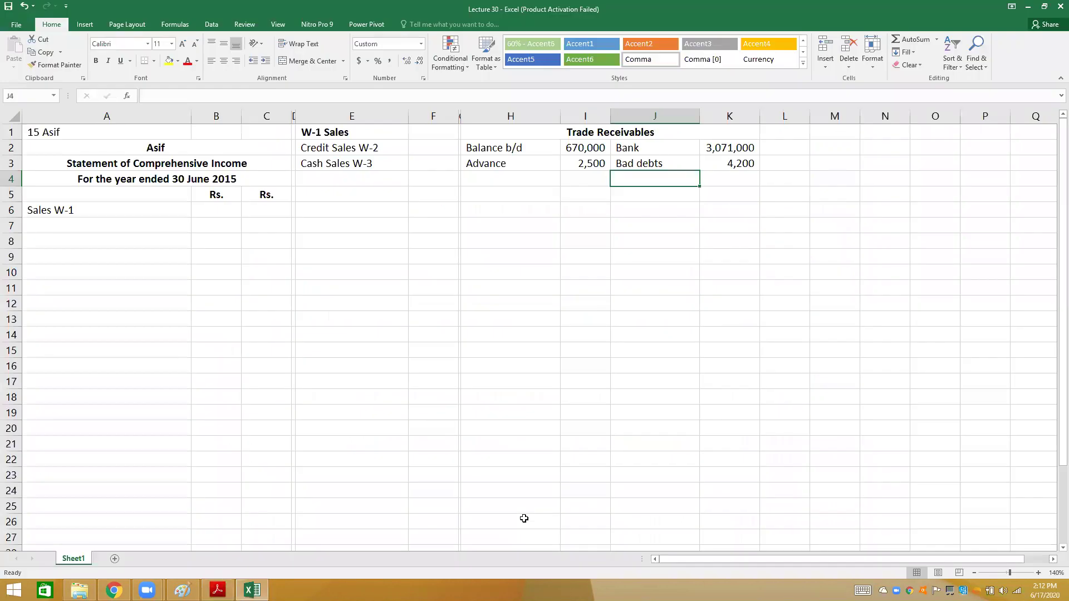
text(Sales returns)
key(Tab)
text(15000)
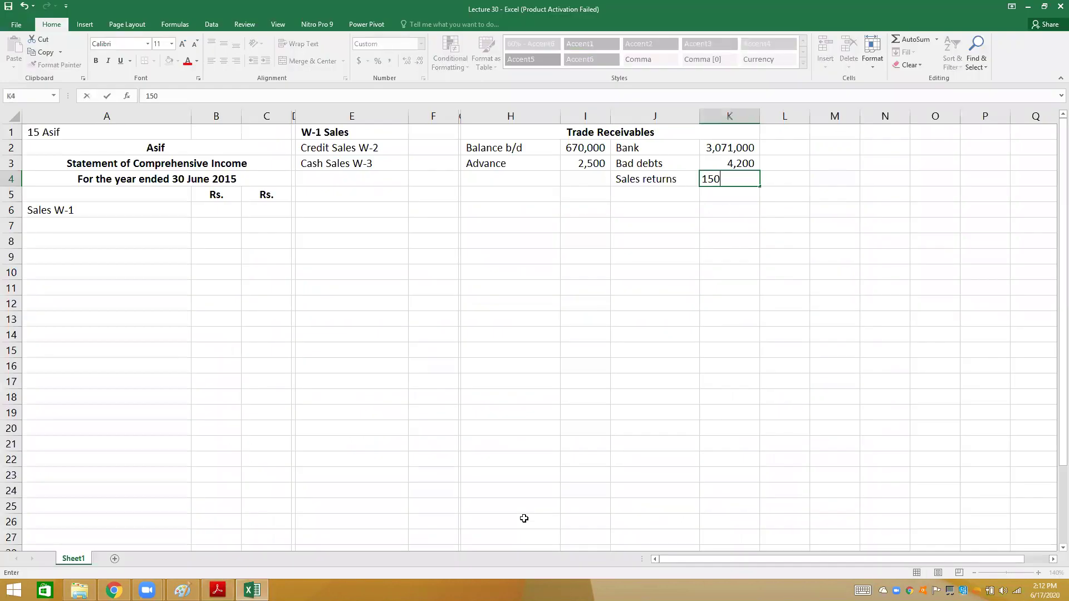
key(Return)
- Enter "Balance c/d" in J5 with the closing receivables of 582,500, net of the unsold sale-or-return goods, in K5
text(Balance c/d)
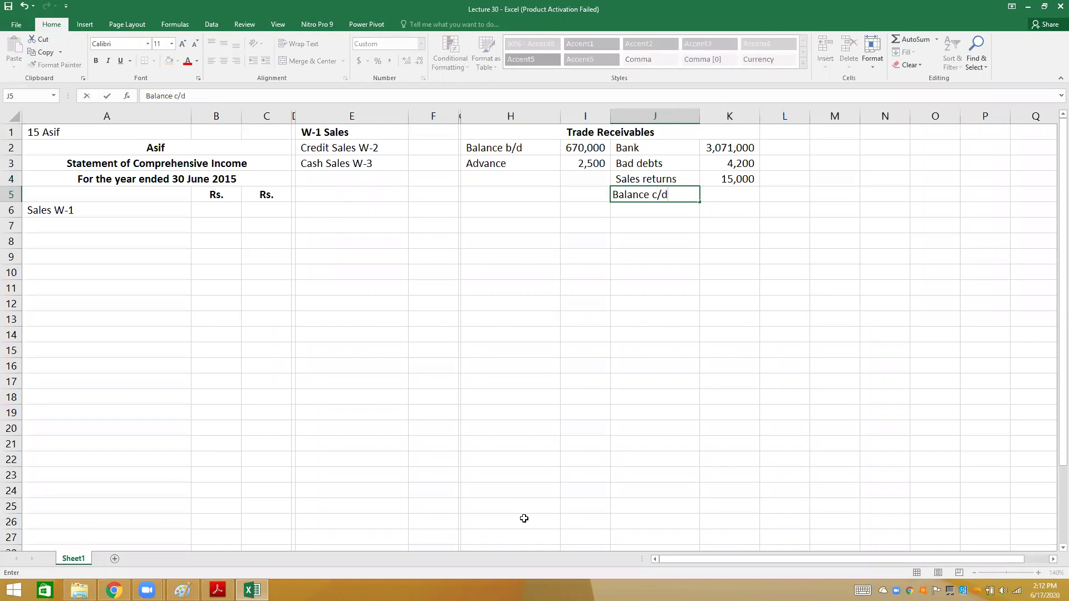
key(Tab)
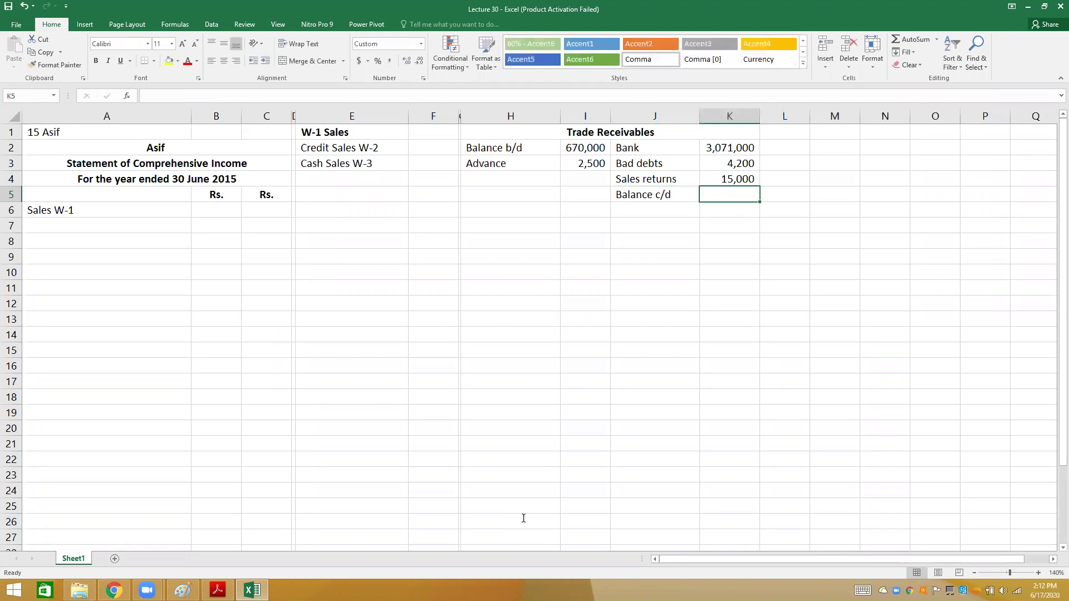
key(alt+Tab)
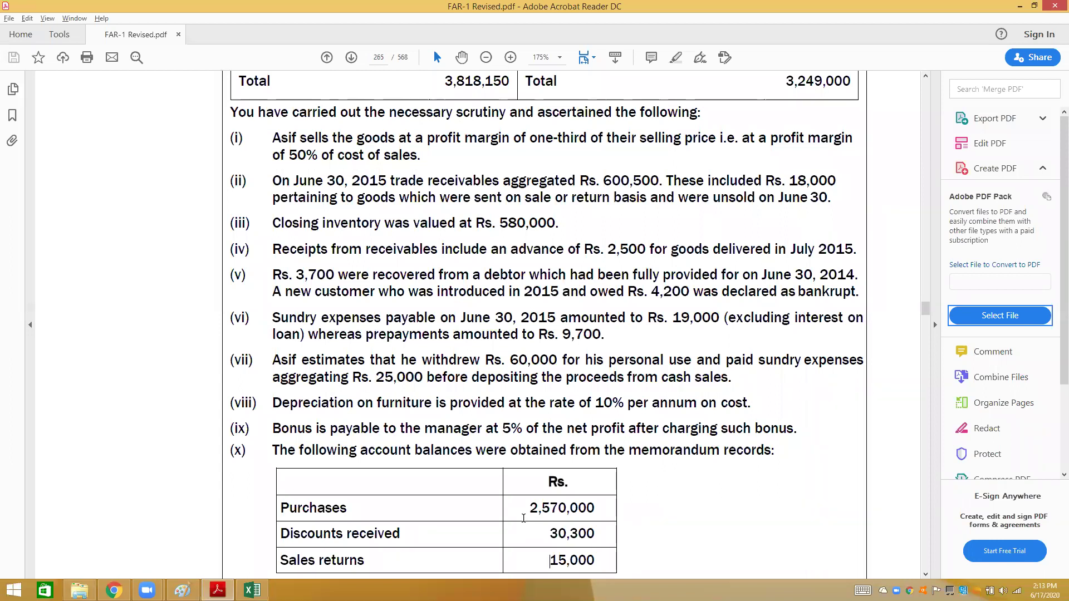
key(alt+Tab)
key(Return)
key(Up)
key(Up)
key(Down)
key(Down)
- Total the credit side of the Trade Receivables account in K6 with =SUM(K2:K5)
text(=)
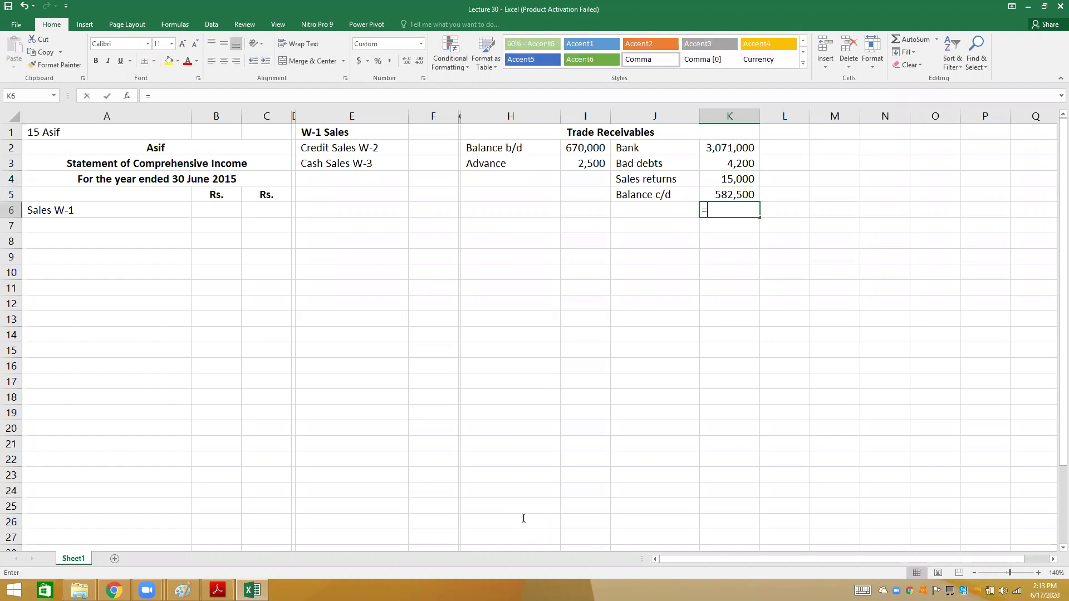
text(sum()
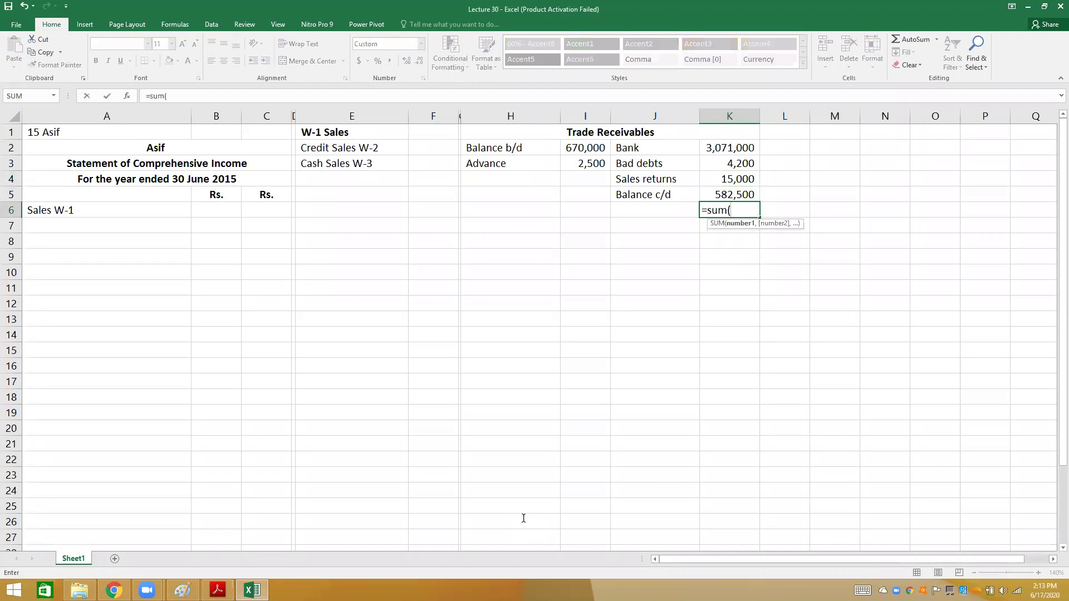
key(Up)
key(Up)
key(Up)
key(Up)
key(shift+Down)
key(shift+Down)
key(shift+Down)
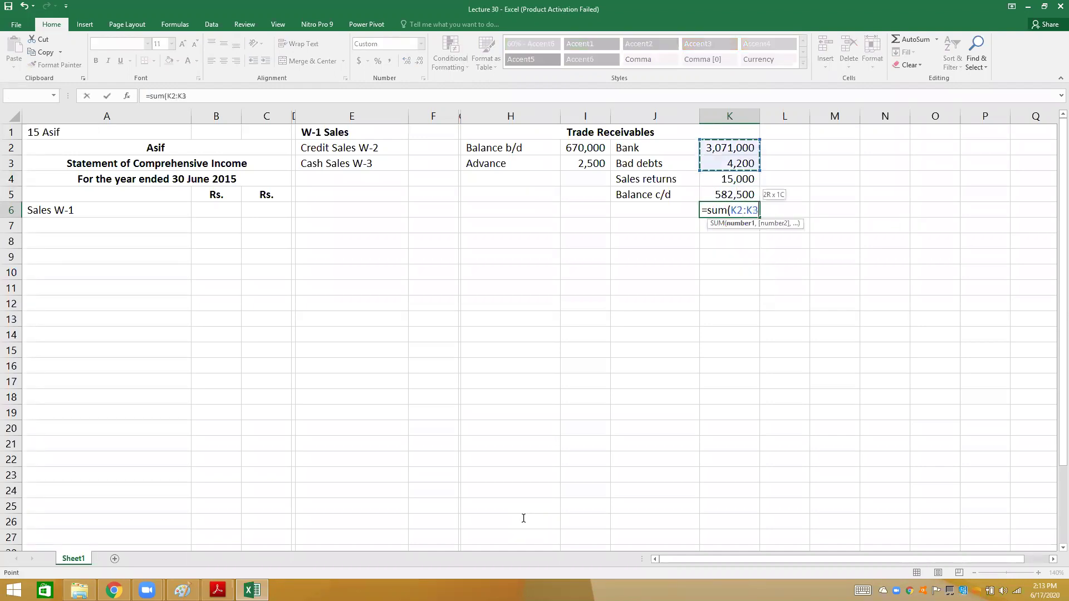
text())
key(Return)
- Copy the credit side's sum formula from K6 into I6 on the debit side
key(Up)
key(ctrl+c)
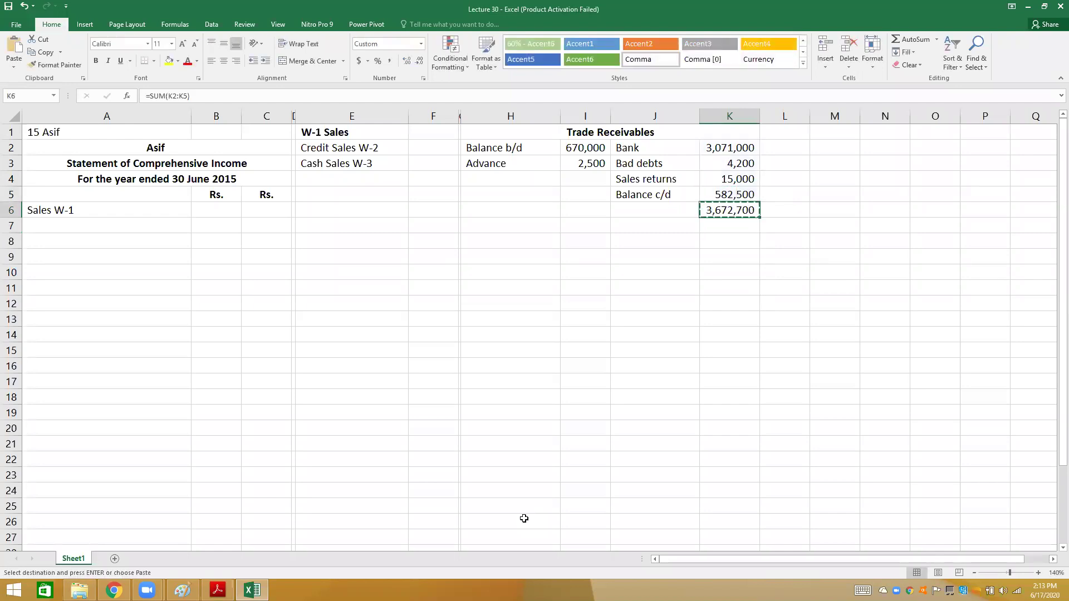
key(Left)
key(Left)
key(Return)
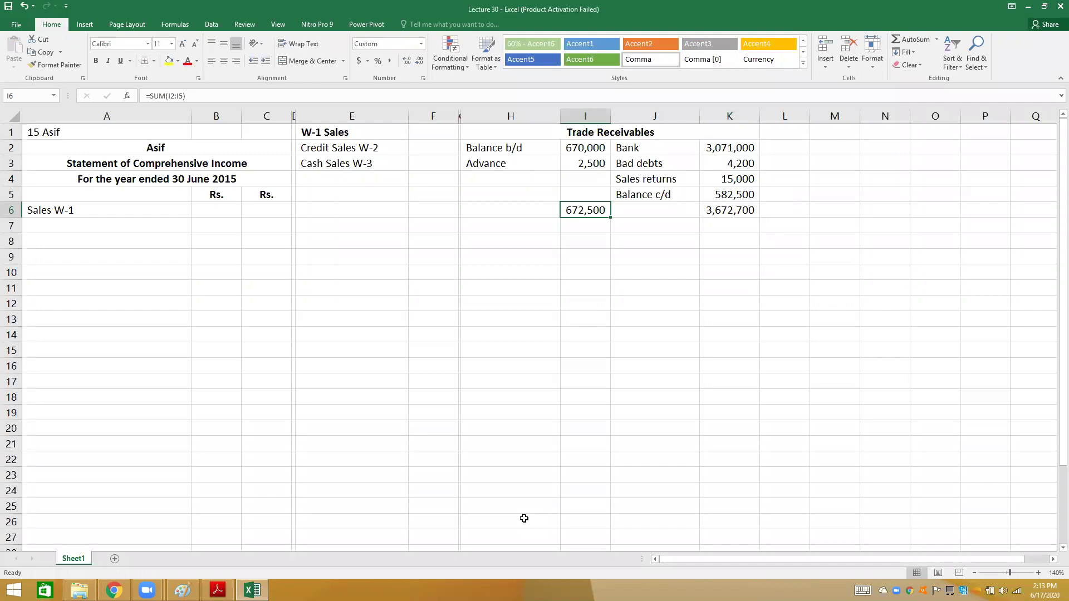
- Set the debit side total in I6 equal to the credit total with =K6
text(=K6)
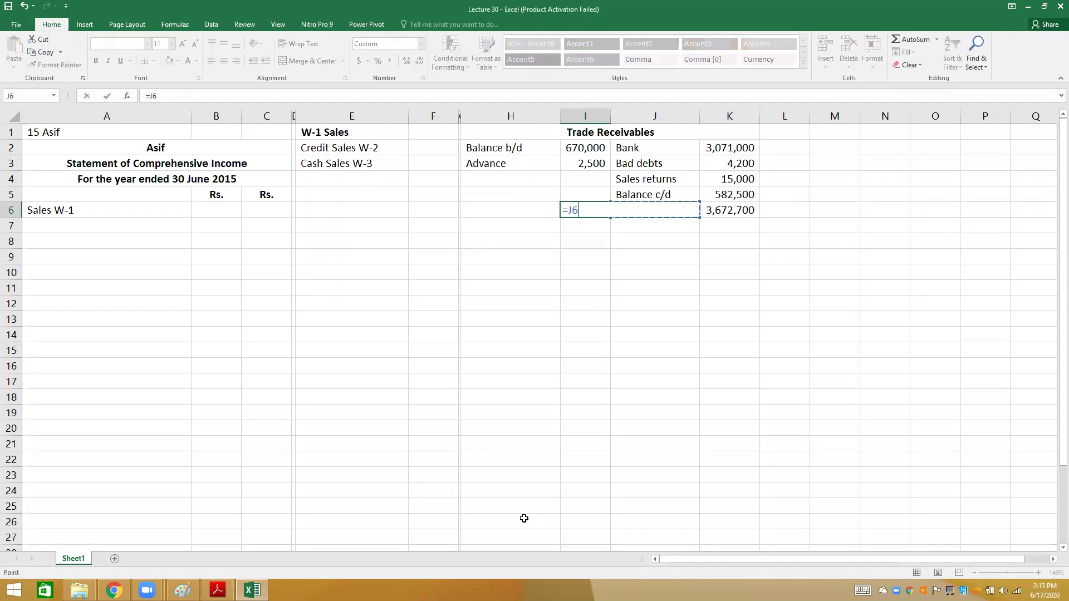
key(Return)
- Enter "Sales" in H4 of the Trade Receivables account with the balancing formula =I6-I2-I3 in I4
key(Up)
key(Up)
key(Up)
key(Left)
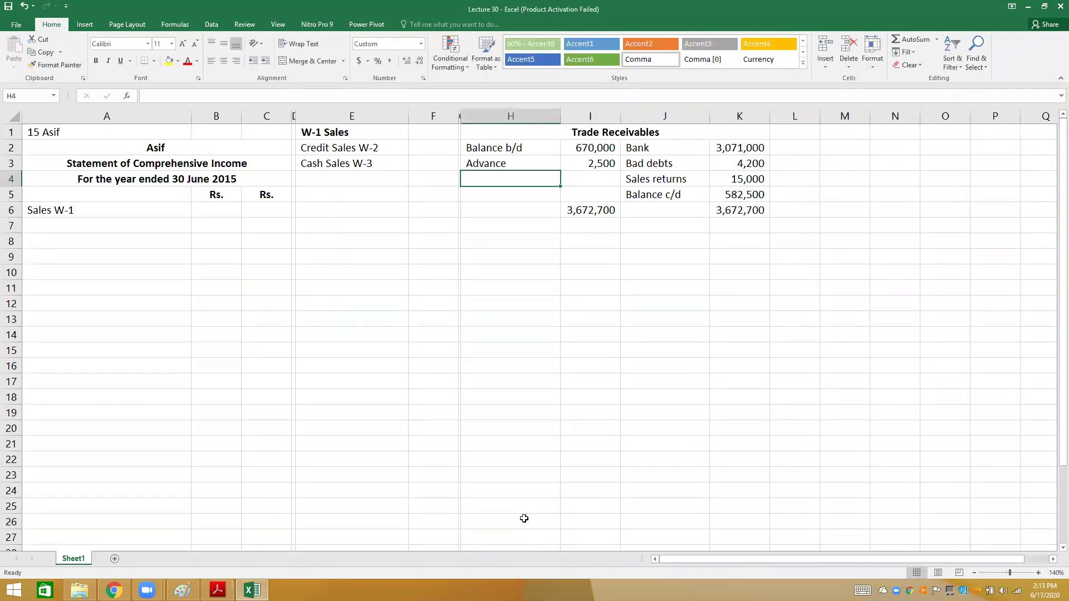
text(Sales)
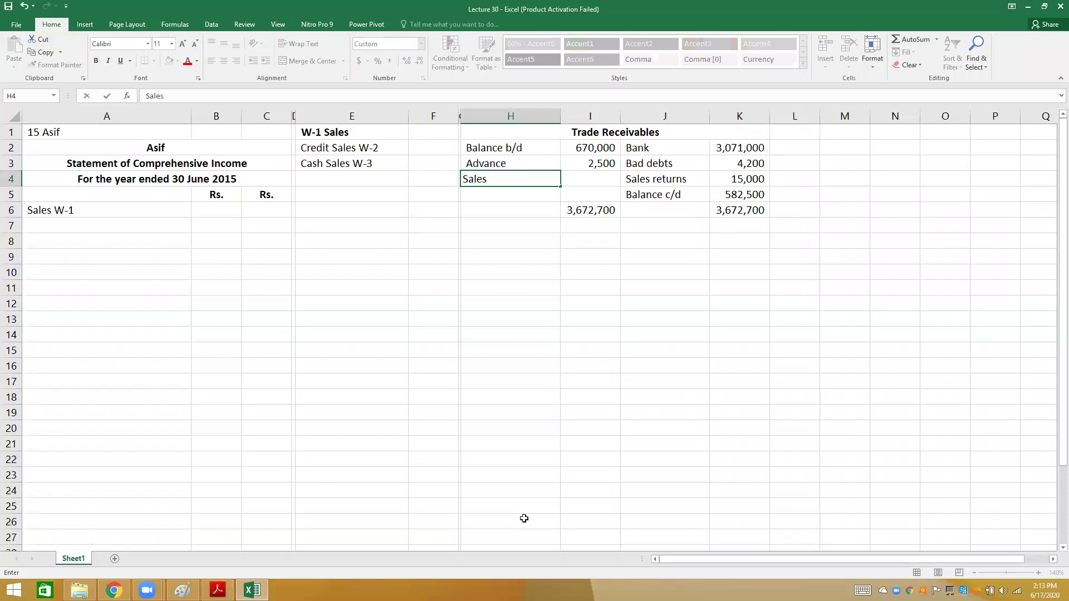
key(Tab)
text(=I6-)
key(Up)
key(Up)
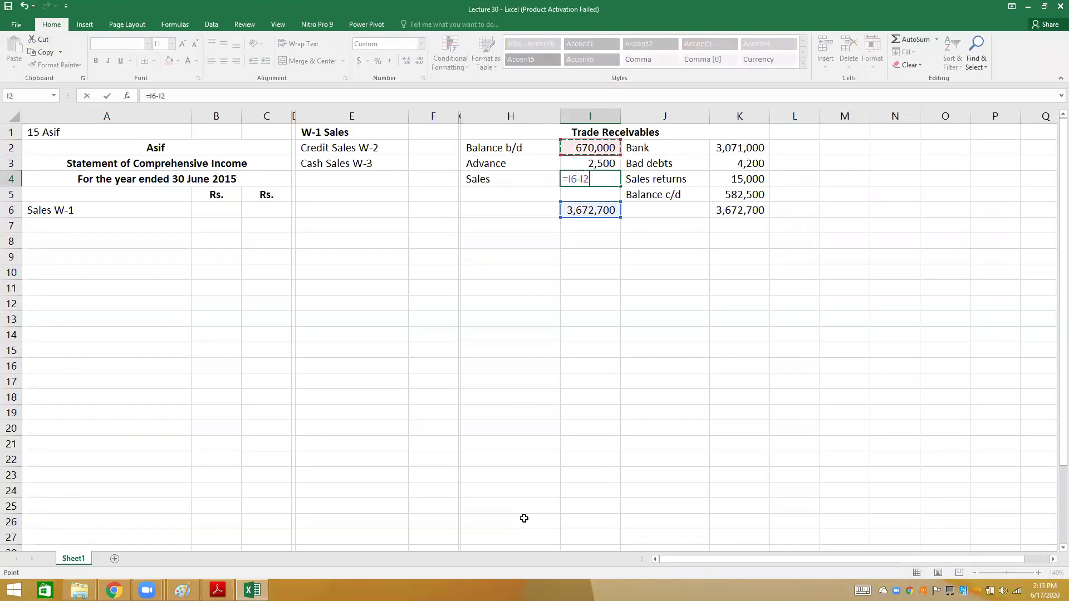
text(-)
text(I3)
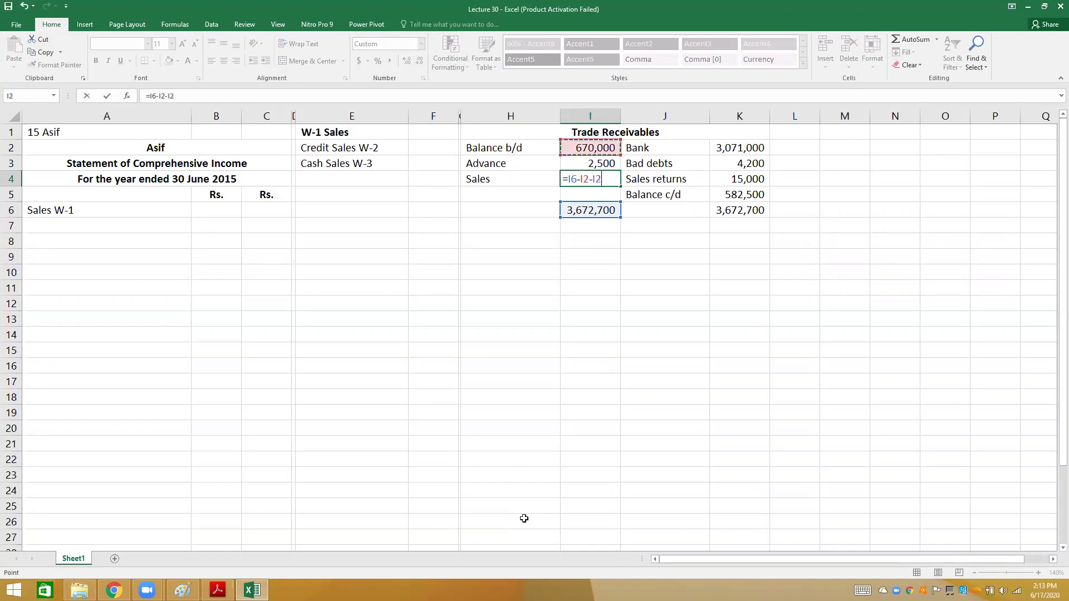
key(Return)
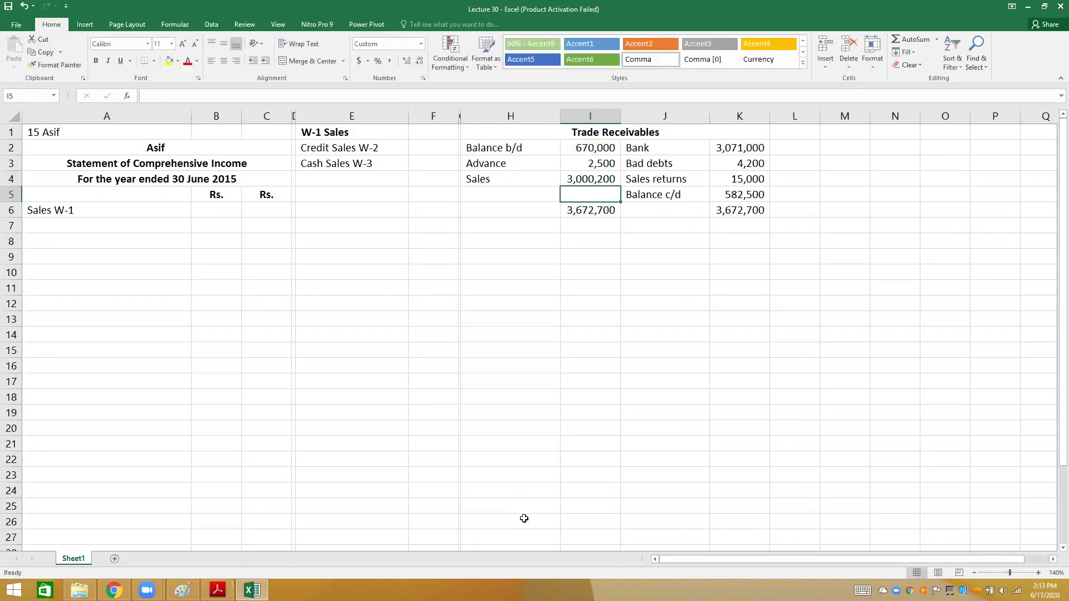
- Make the Sales label and its amount in H4:I4 bold
key(Up)
key(Left)
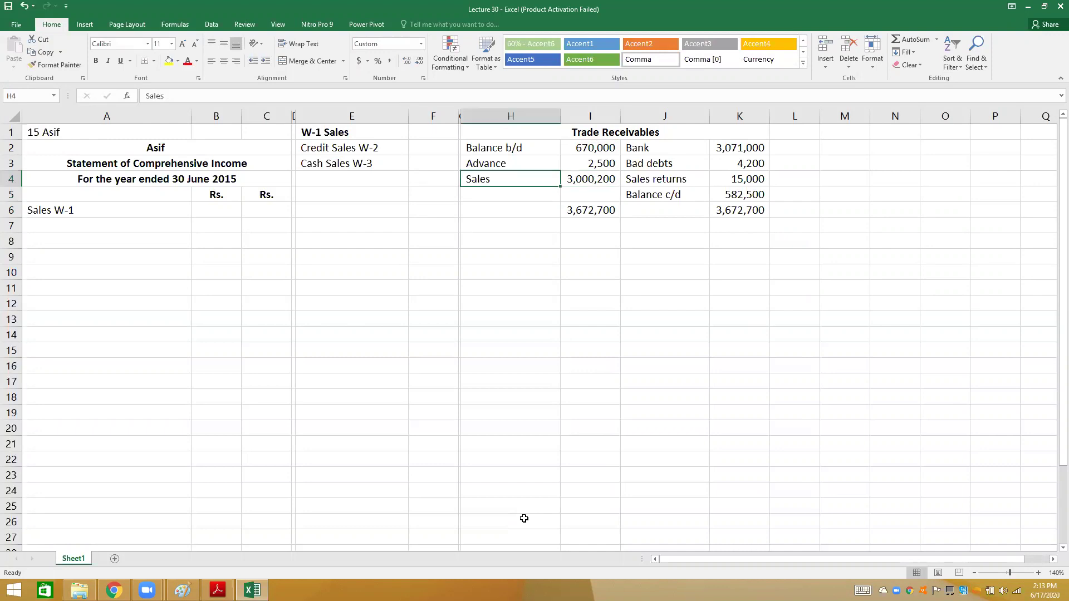
key(shift+Right)
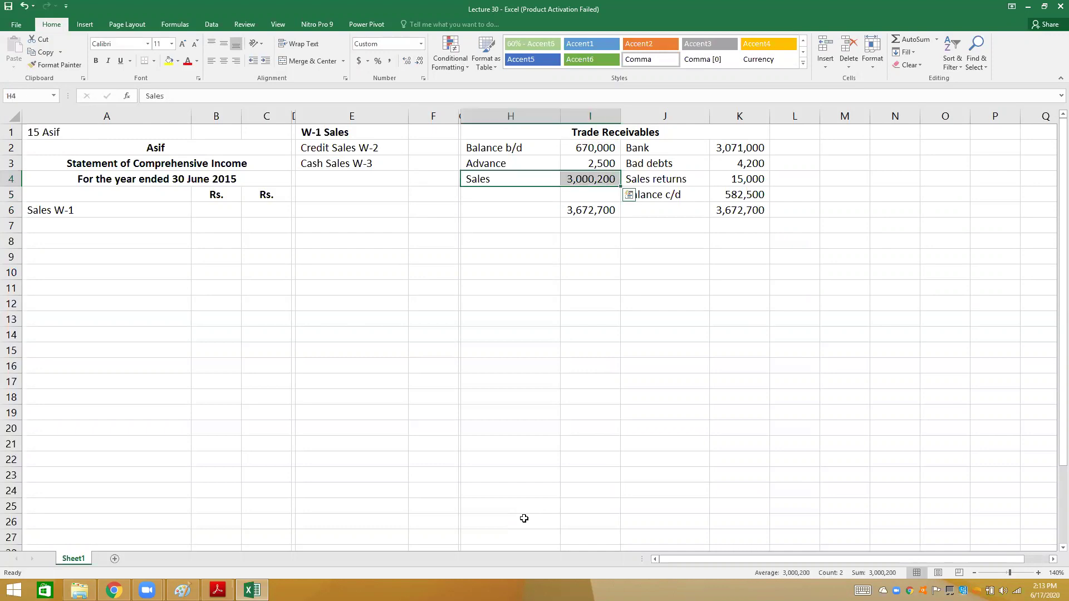
key(ctrl+b)
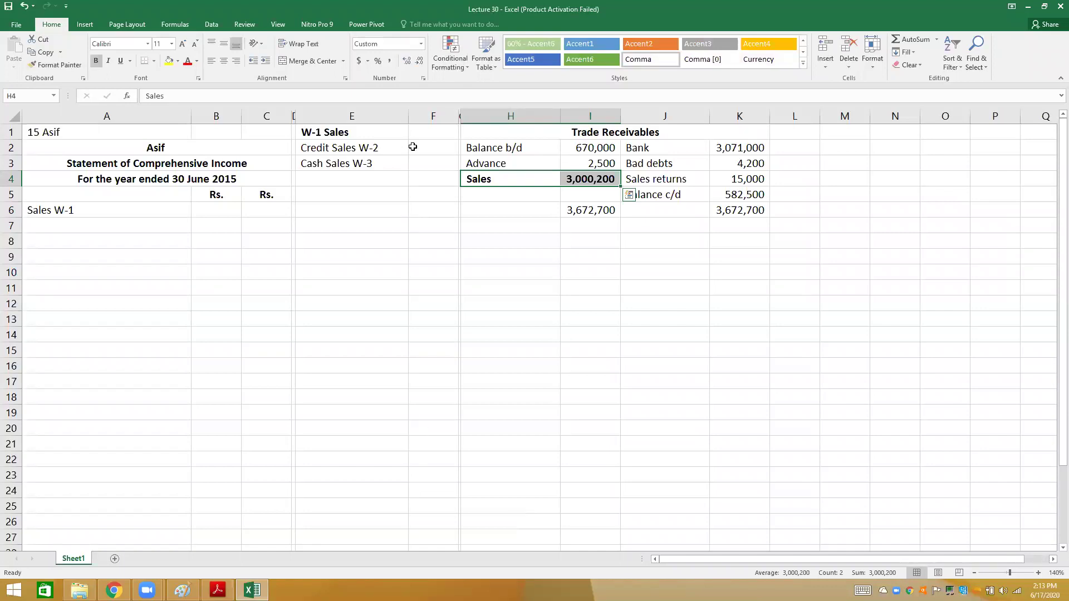
- Calculate net credit sales in F2 as sales less sales returns with the formula =I4-K4
key(Up)
key(Up)
key(Left)
key(Left)
text(=)
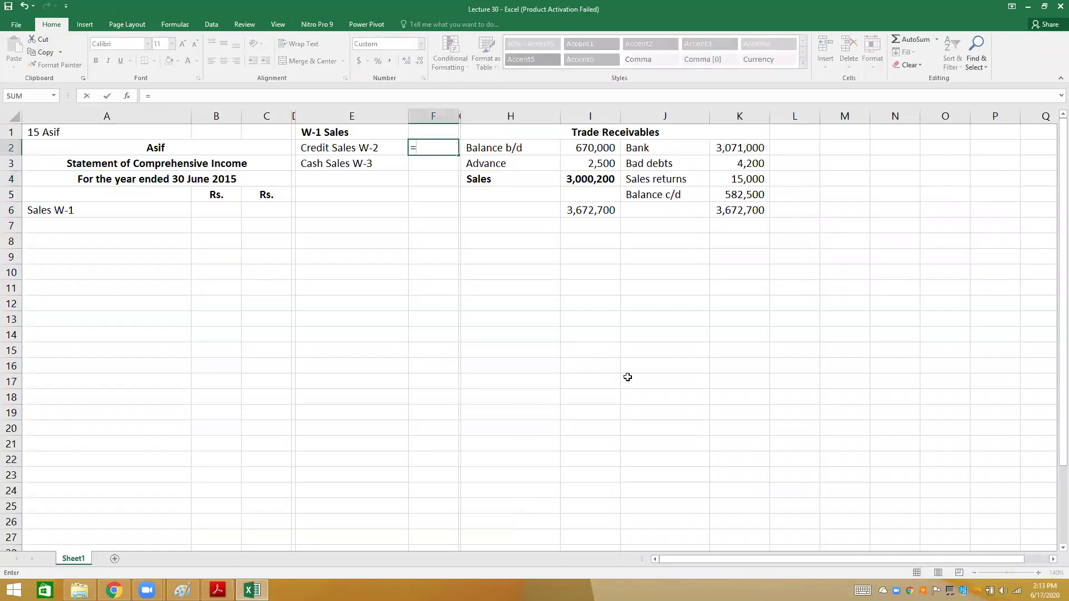
click(602, 177)
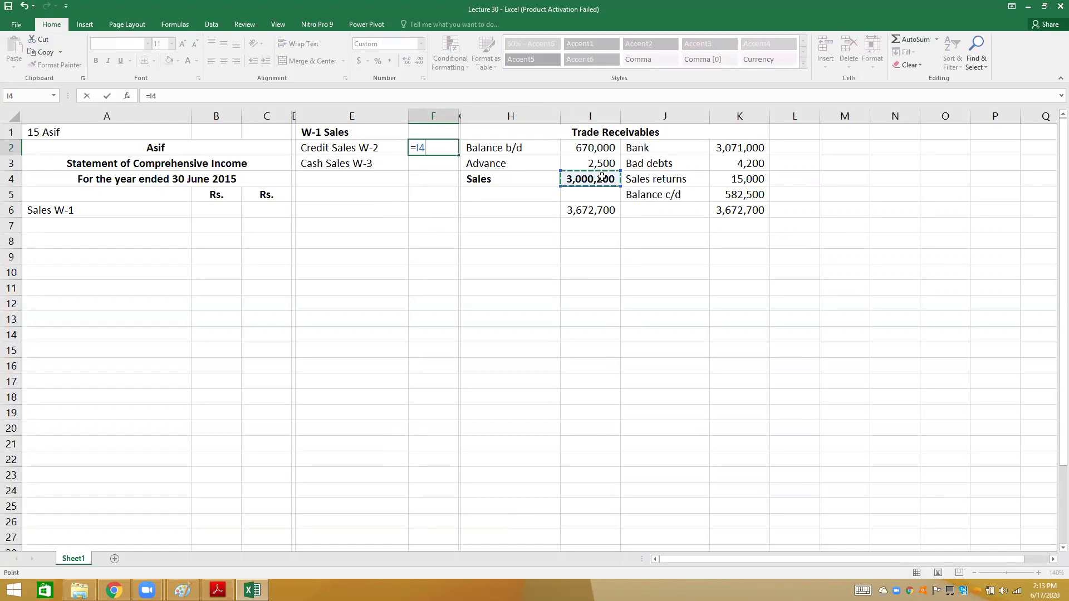
text(-)
click(720, 179)
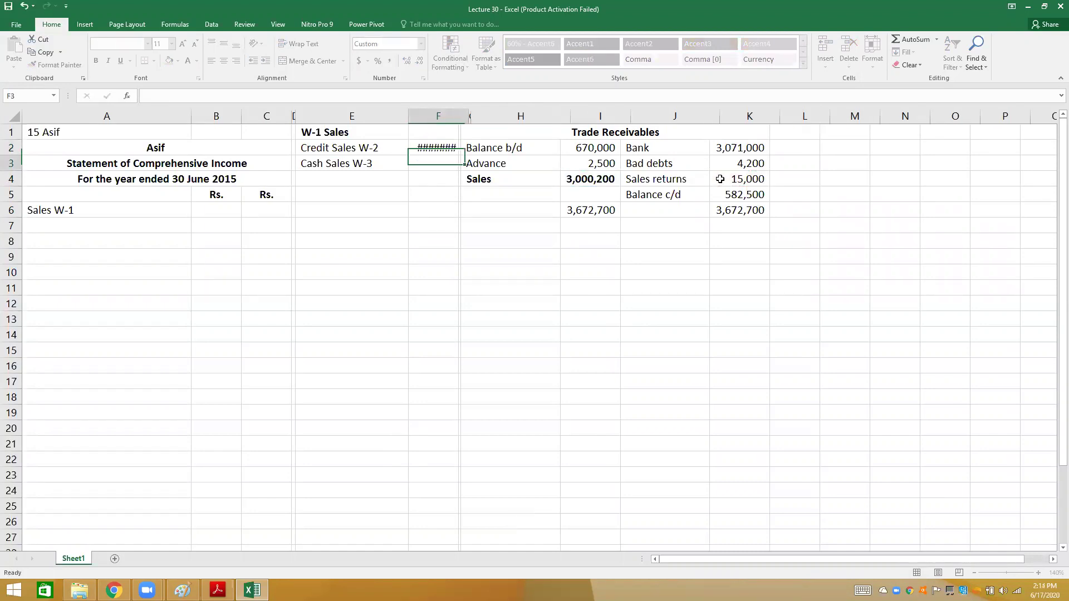
key(Return)
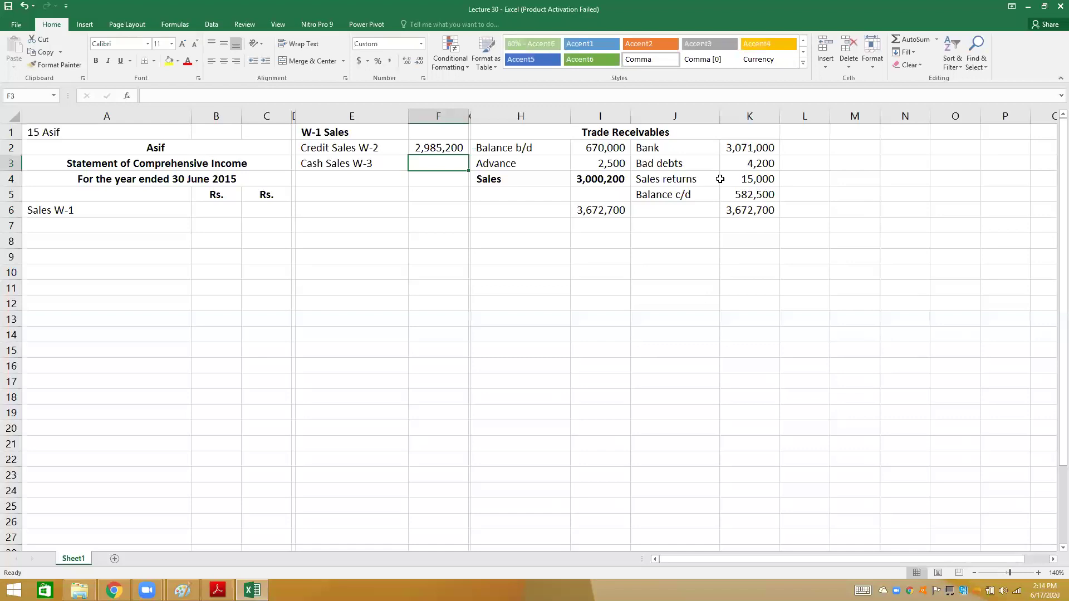
key(Up)
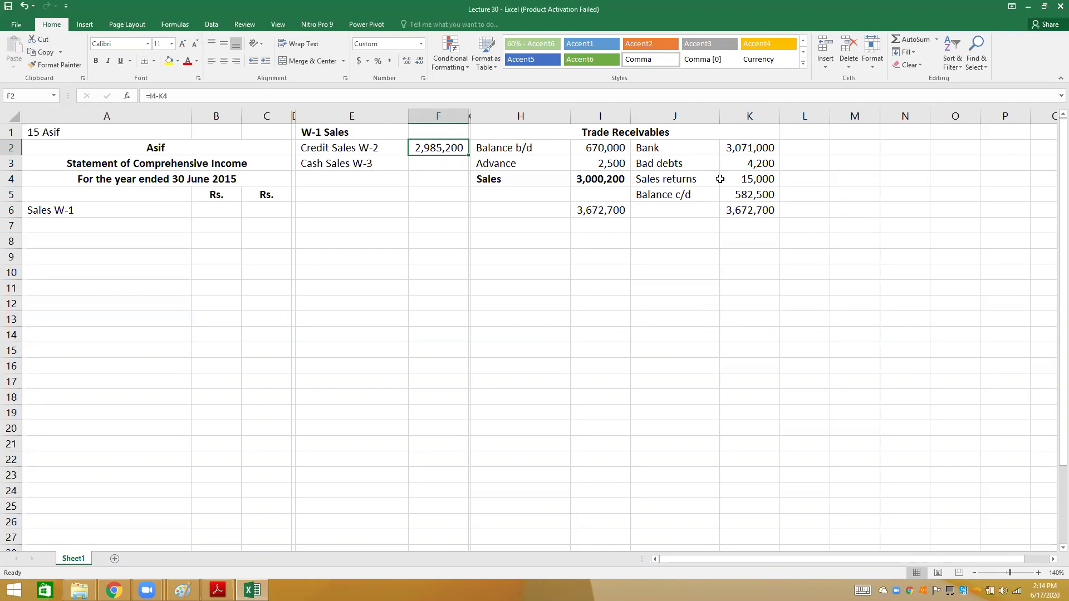
key(Down)
key(Down)
key(Down)
key(Down)
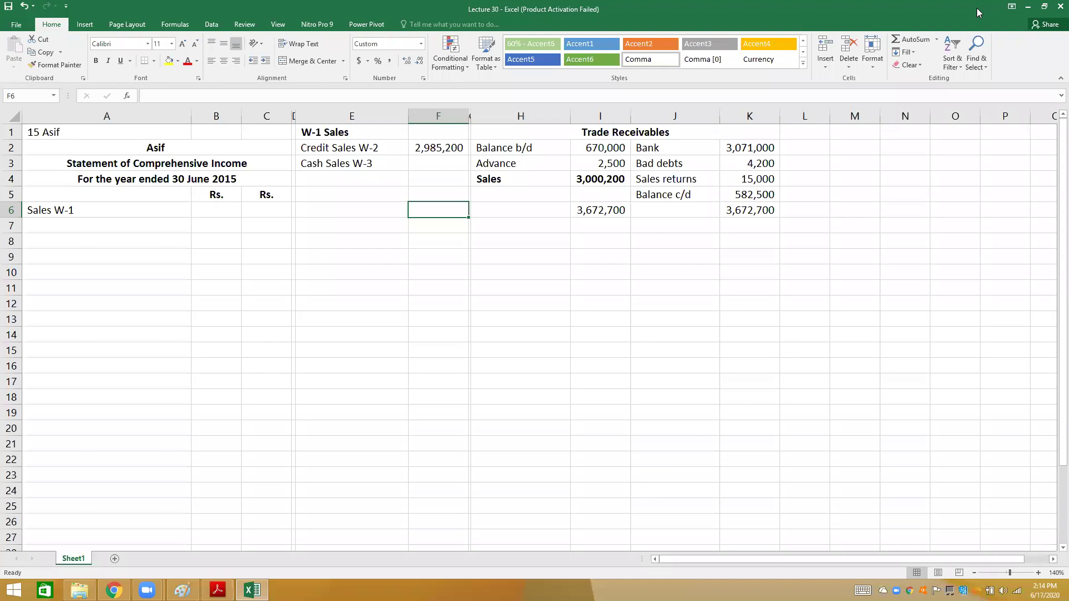
key(Up)
key(Up)
key(Up)
key(Up)
key(Up)
key(Right)
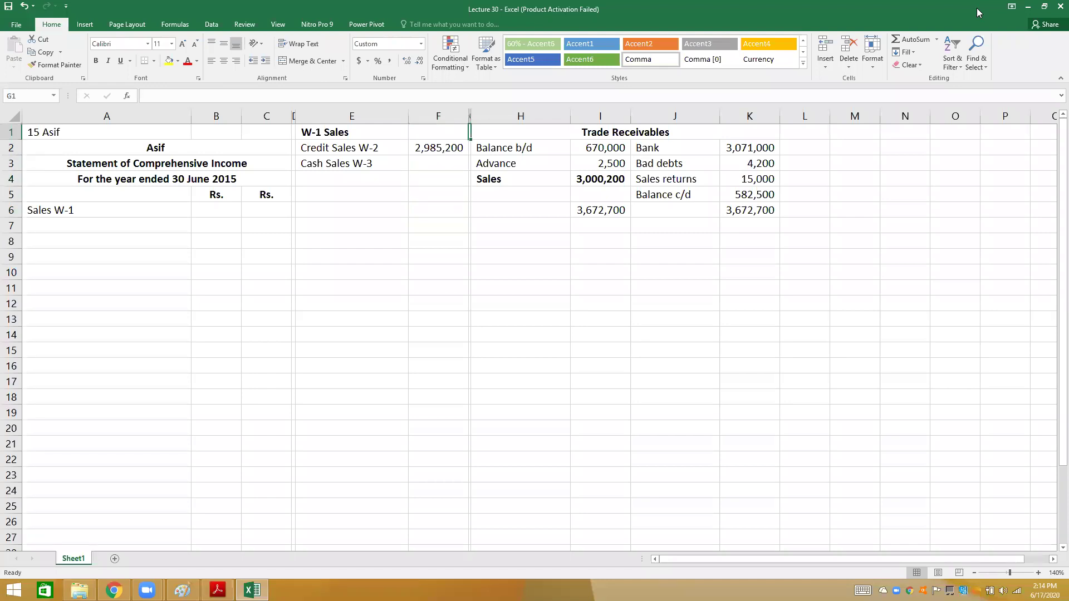
key(Right)
key(Down)
key(Down)
key(Down)
key(Down)
key(Down)
key(Down)
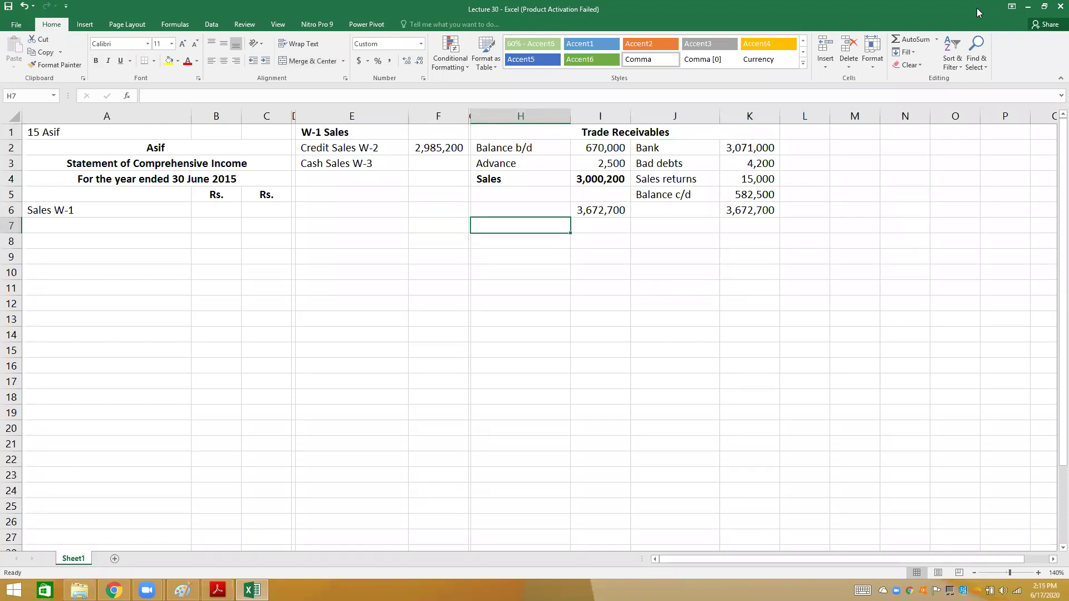
key(Left)
key(Left)
key(Left)
key(Up)
key(Up)
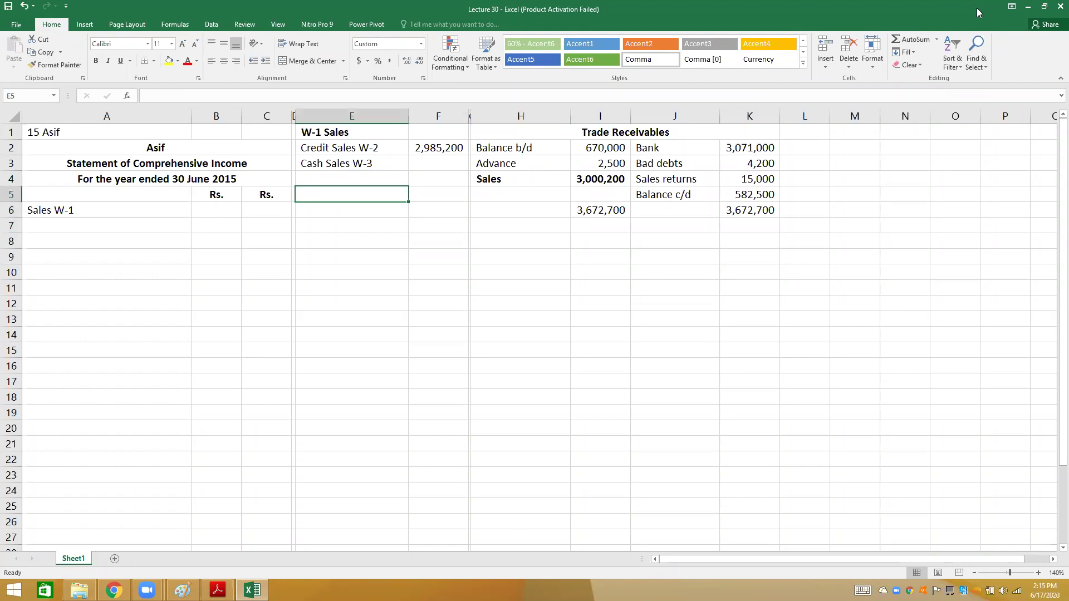
text(=f2)
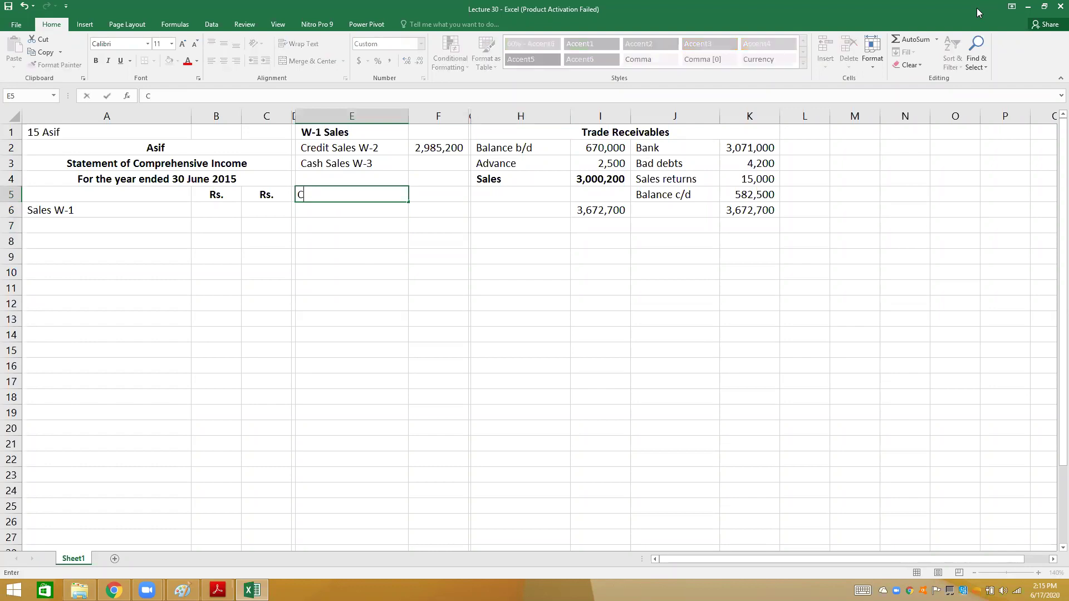
key(Escape)
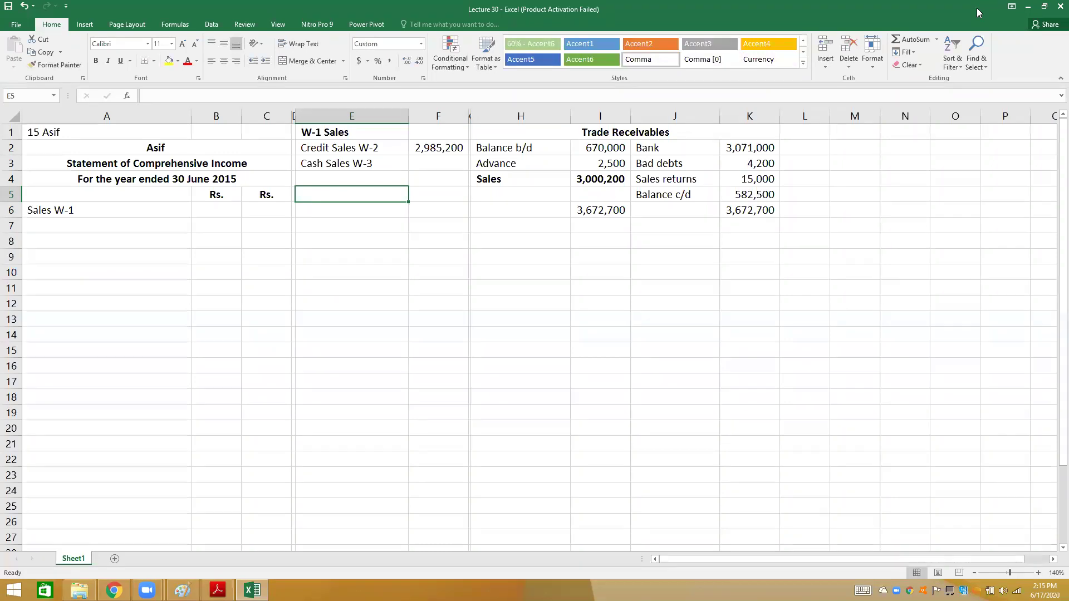
- Write the cost of goods sold equation "CGS = O/Stock + Purchases - C/Stock" in H7 below the Trade Receivables account
click(542, 226)
text(CGS = )
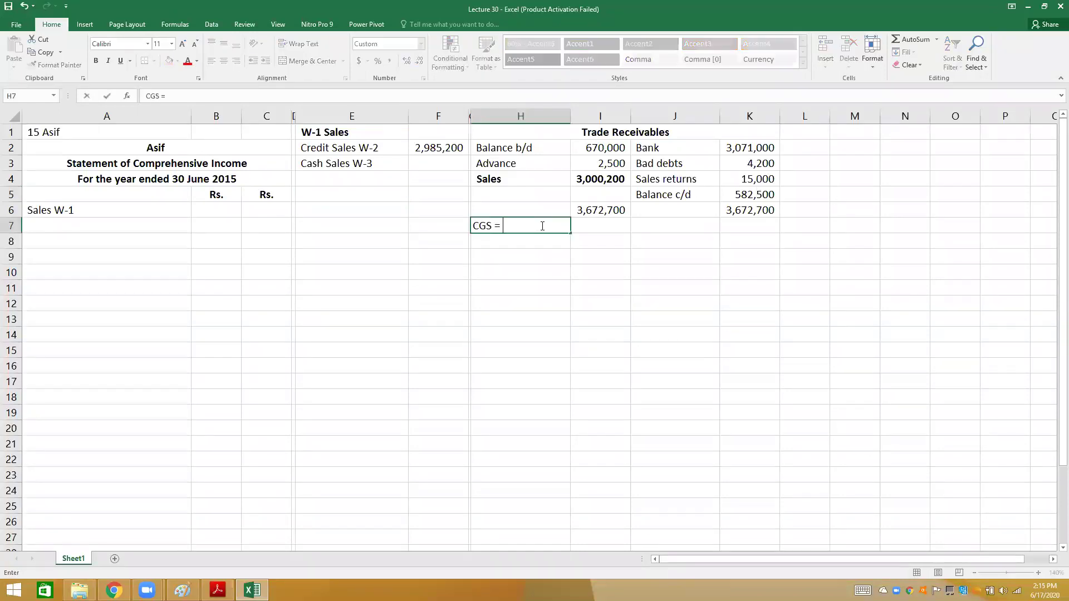
text(O/Stock + Purchases)
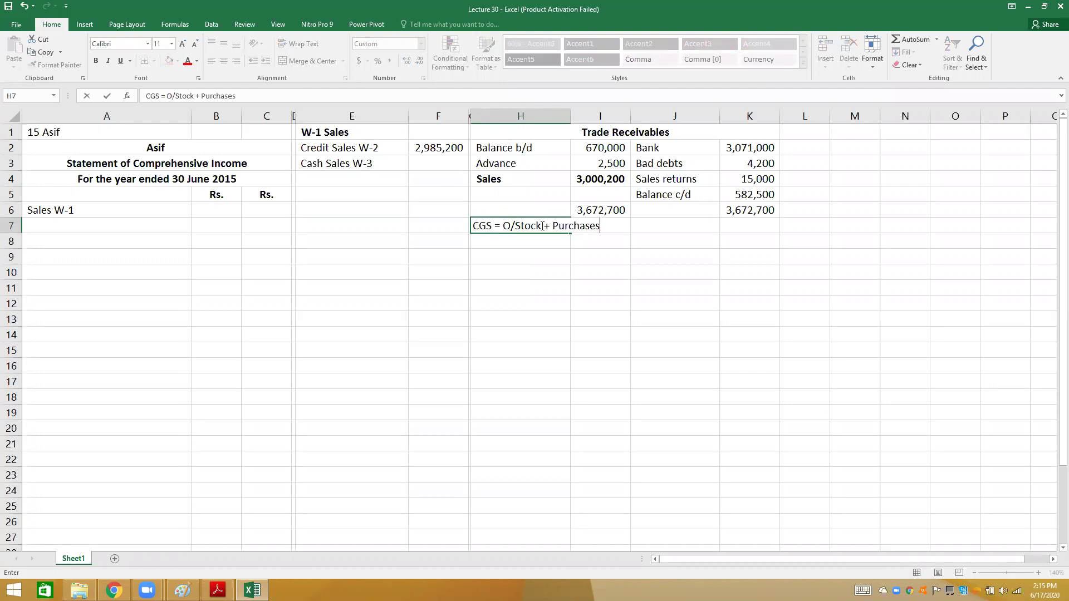
text( - C/Stock)
key(Return)
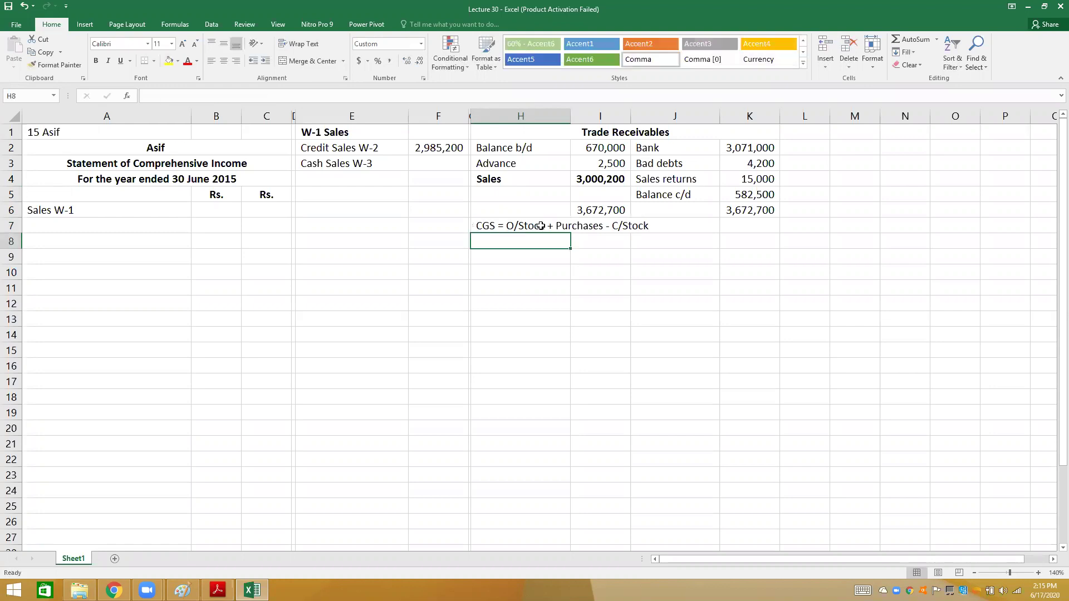
- Write "= 482500+2570000-" as text in H8, taking the opening inventory and purchases from the FAR-1 Revised PDF
text('=)
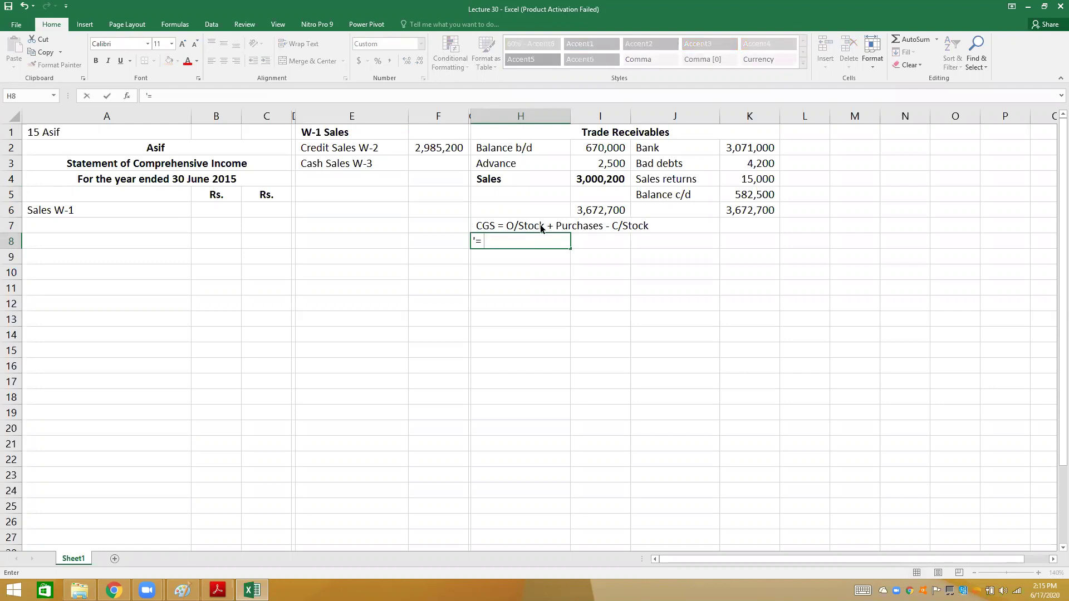
key(alt+Tab)
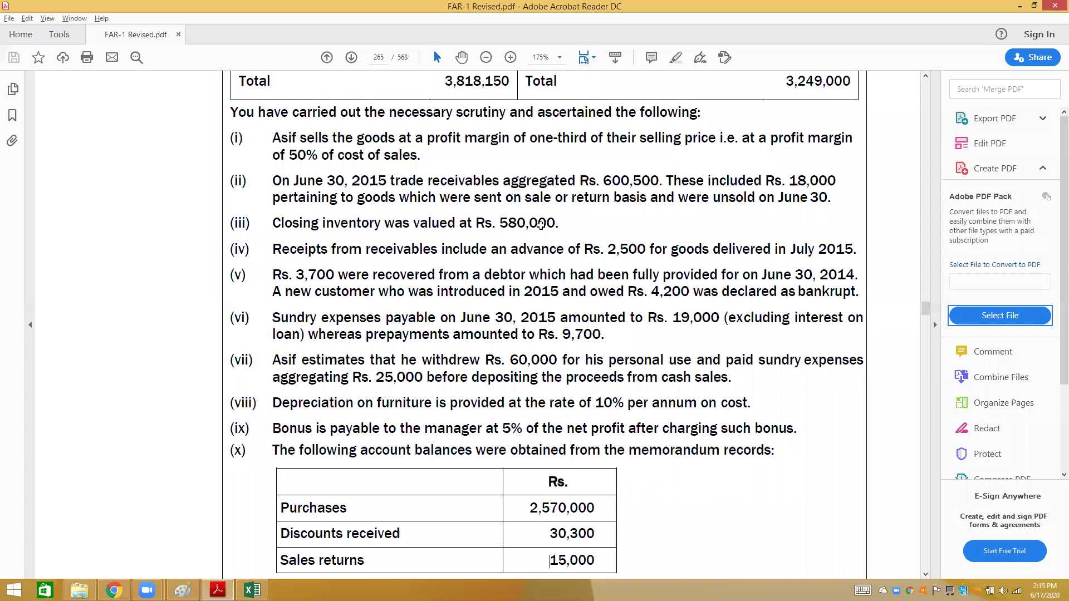
key(alt+Tab)
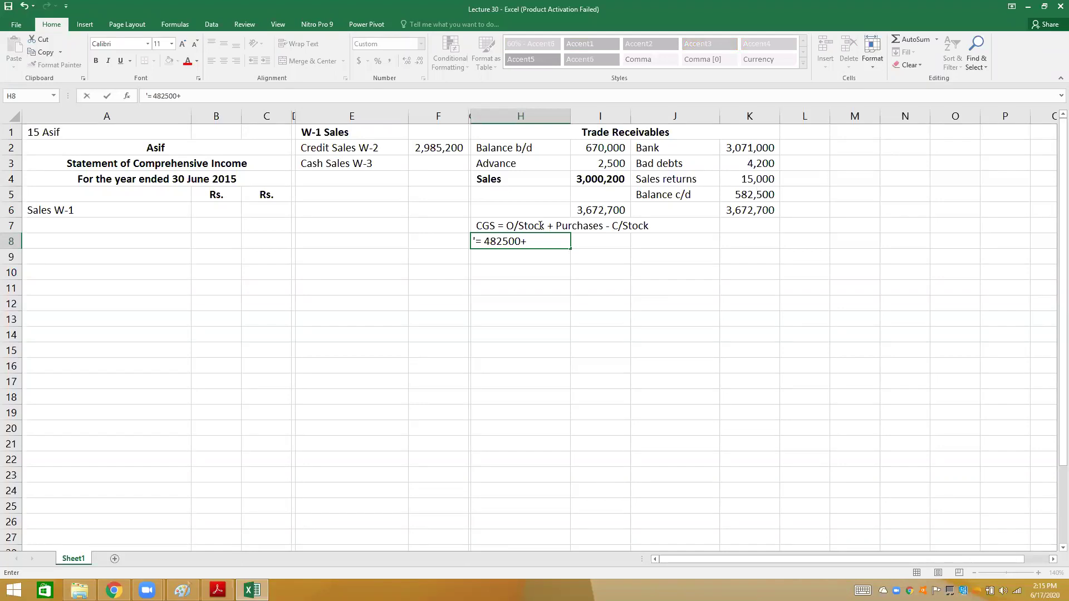
key(alt+Tab)
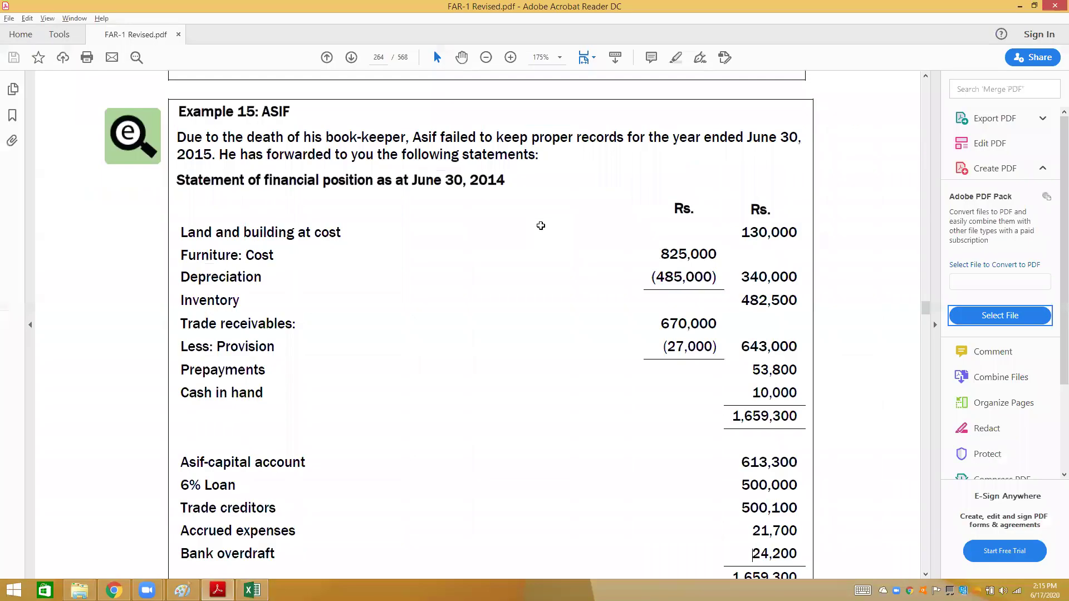
scroll(541, 226, down, 10)
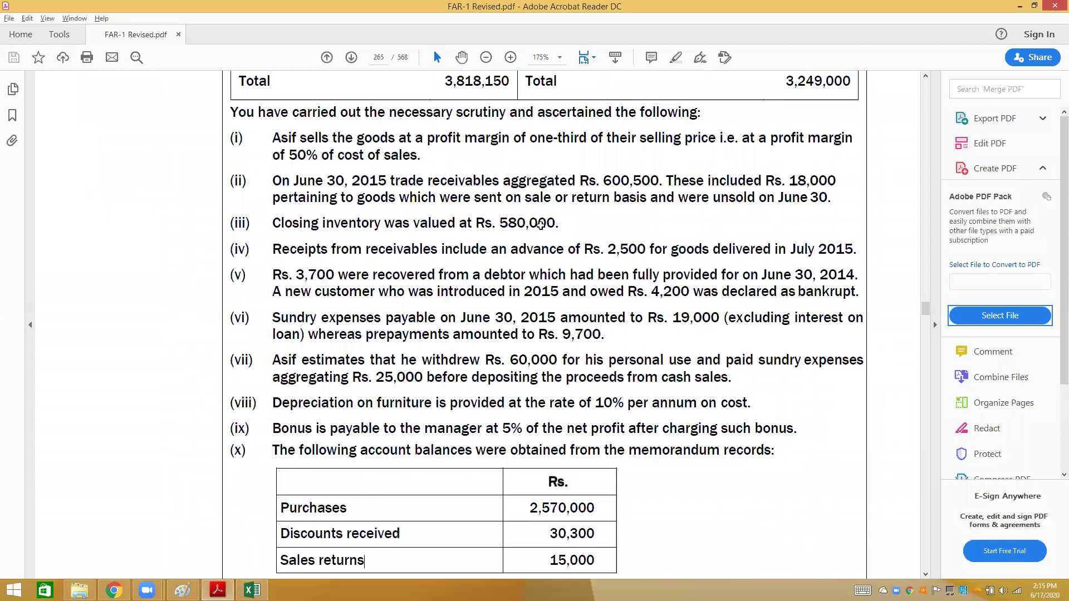
key(alt+Tab)
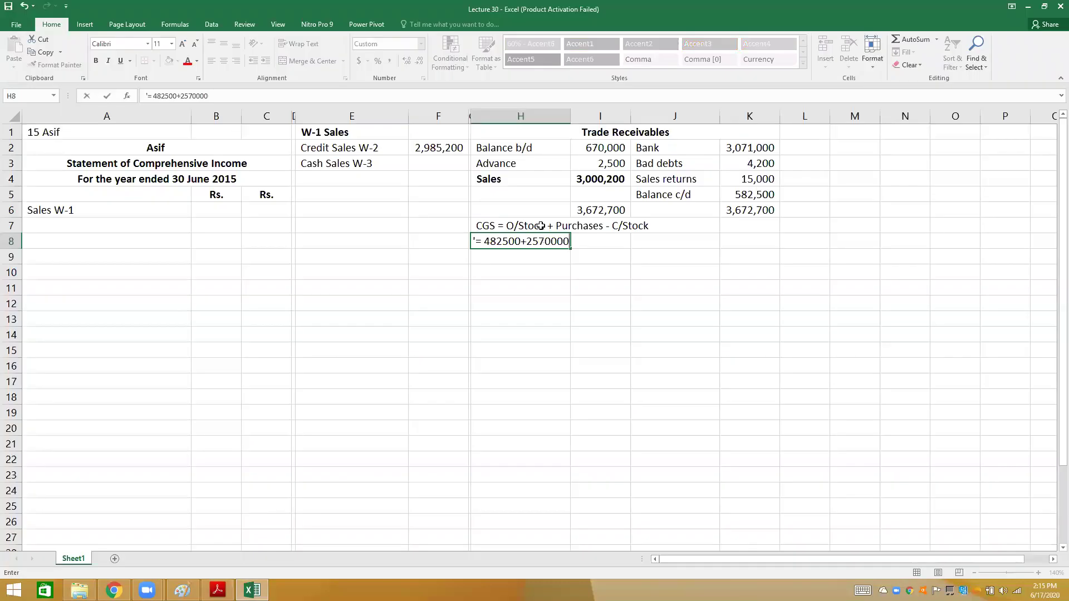
text(-)
- Add the bold heading "Closing Stock" in H9 and enter "Stock on hand-Given" in H10 with the PDF's closing inventory of 580,000 in K10
key(alt+Tab)
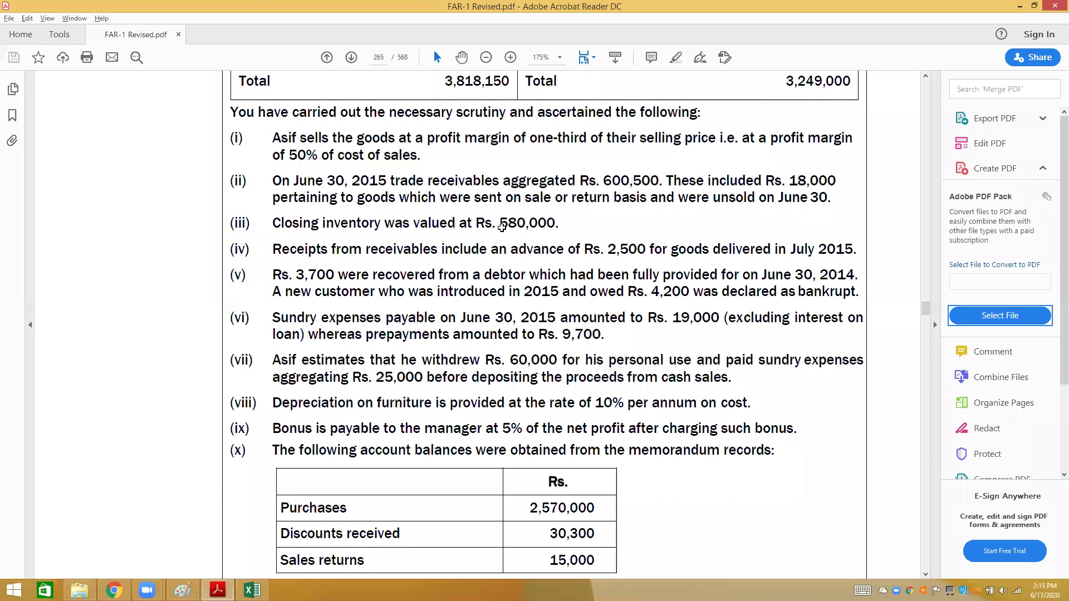
key(alt+Tab)
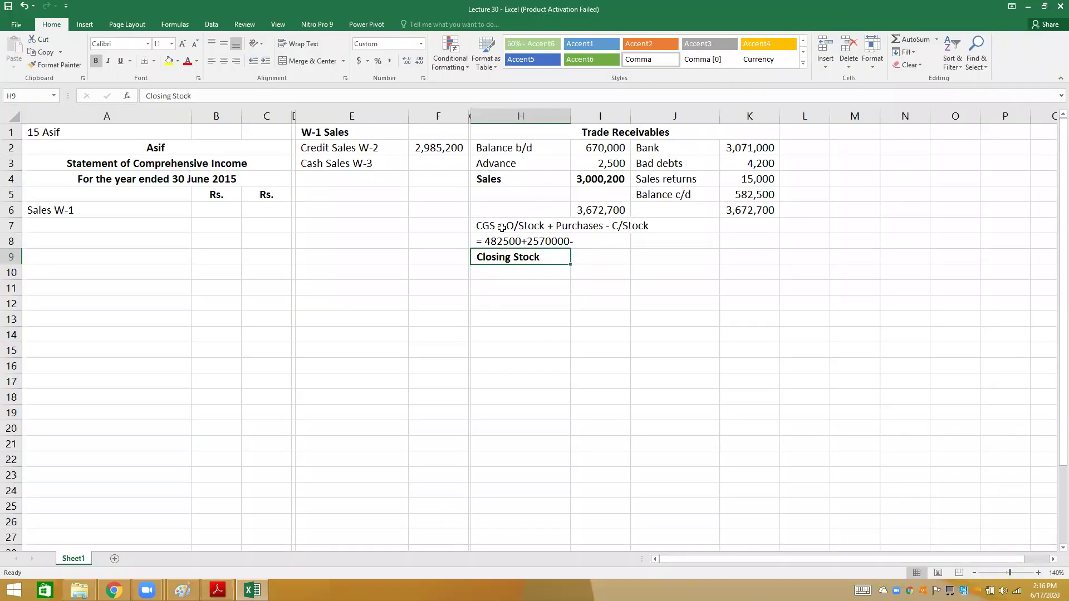
key(Down)
text(Stock on hand-Given)
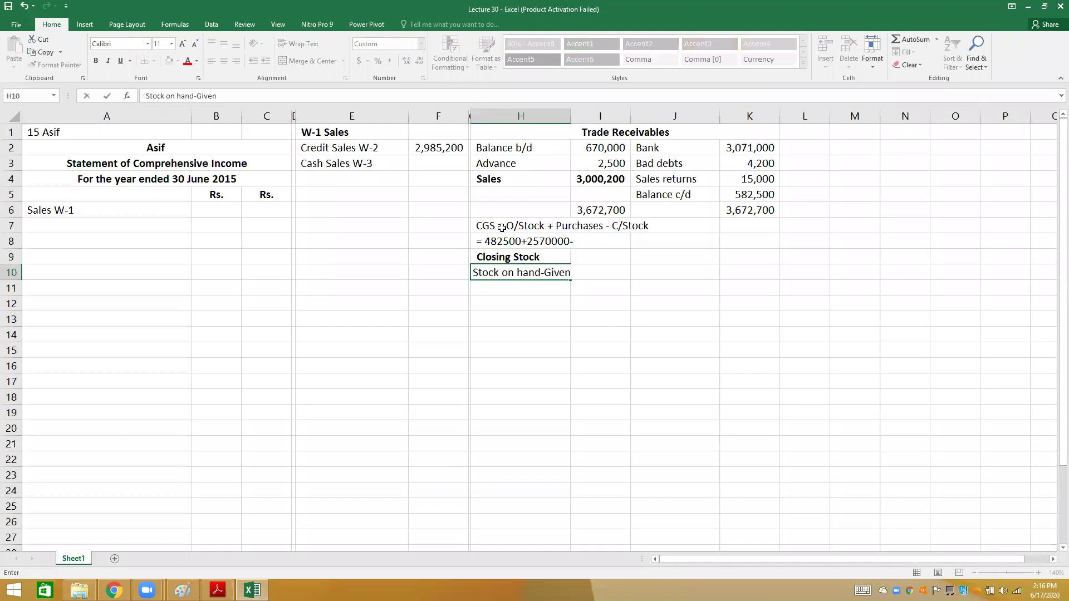
key(Right)
key(Right)
key(Right)
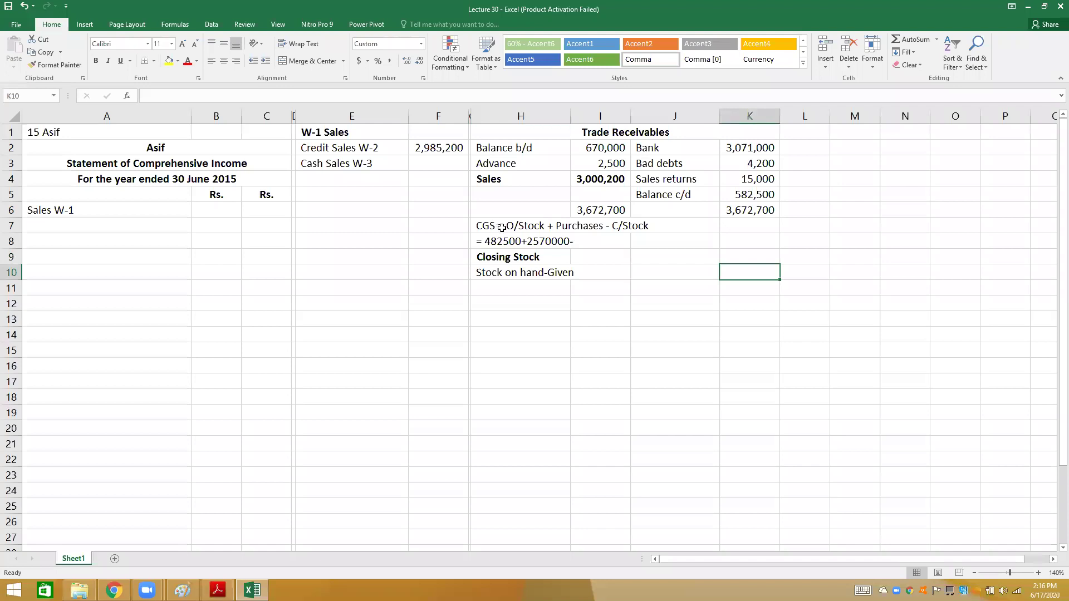
key(alt+Tab)
text(580000)
key(Return)
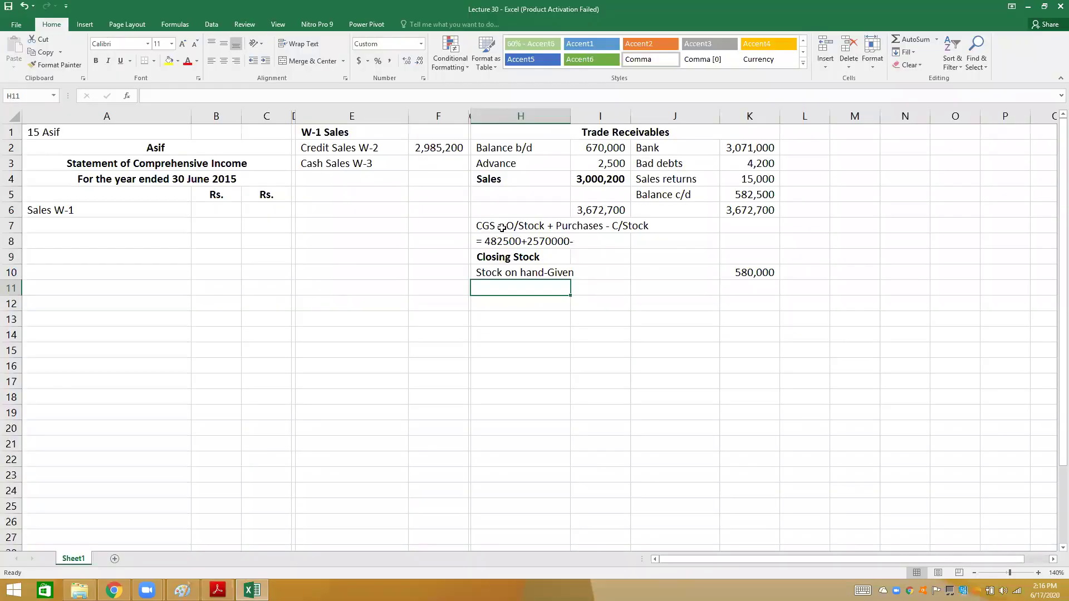
- Enter the label "Add: Goods on return basis (18,000/1.50)" in H11, taking the figures from the FAR-1 Revised PDF
text(Add)
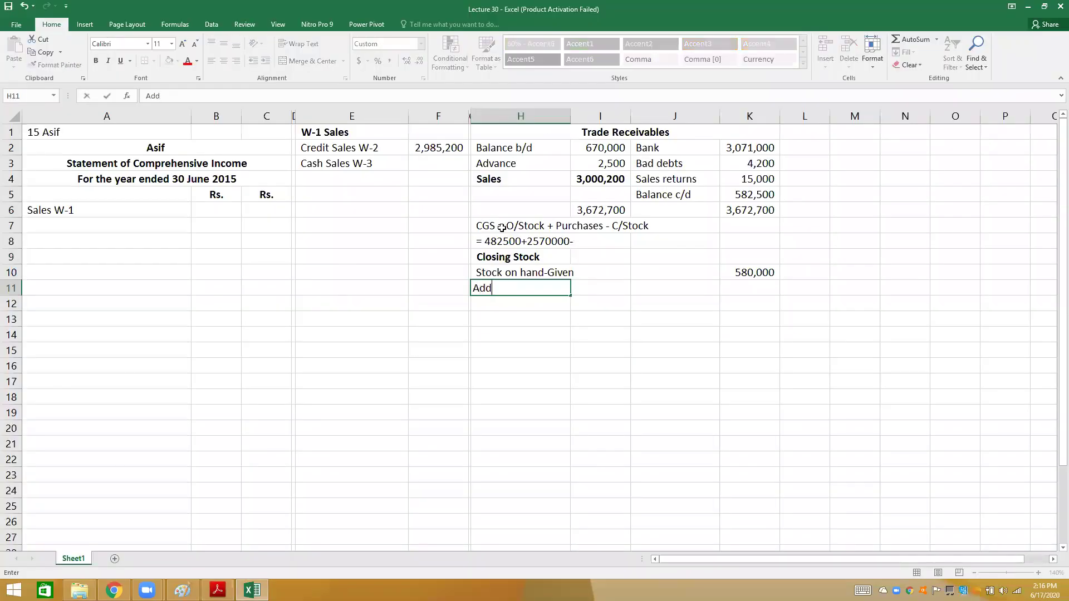
text(: Goods on return basis)
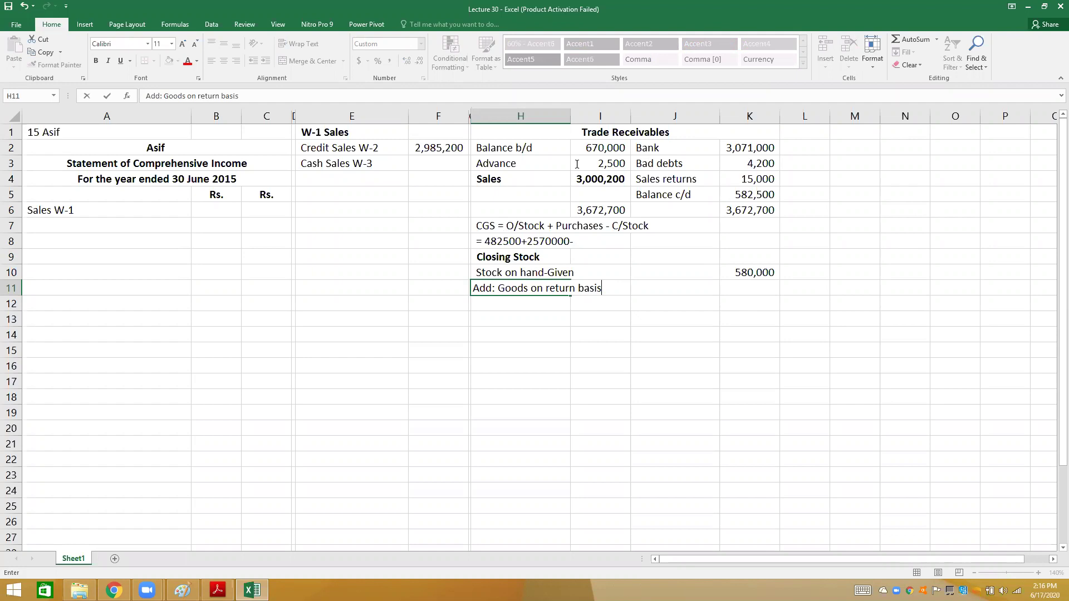
key(alt+Tab)
text((18,000)
key(alt+Tab)
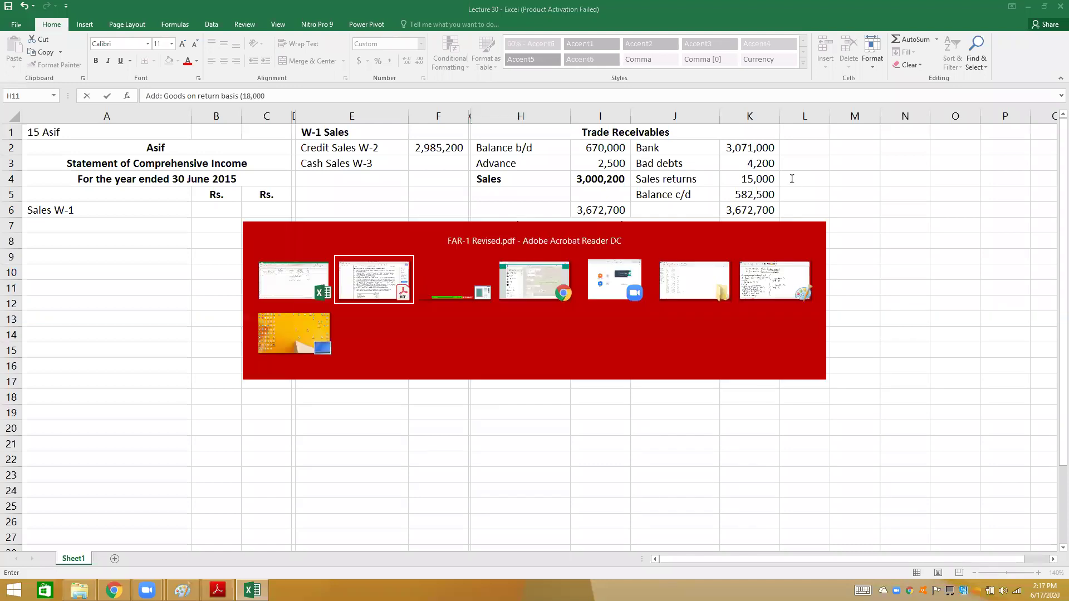
key(Escape)
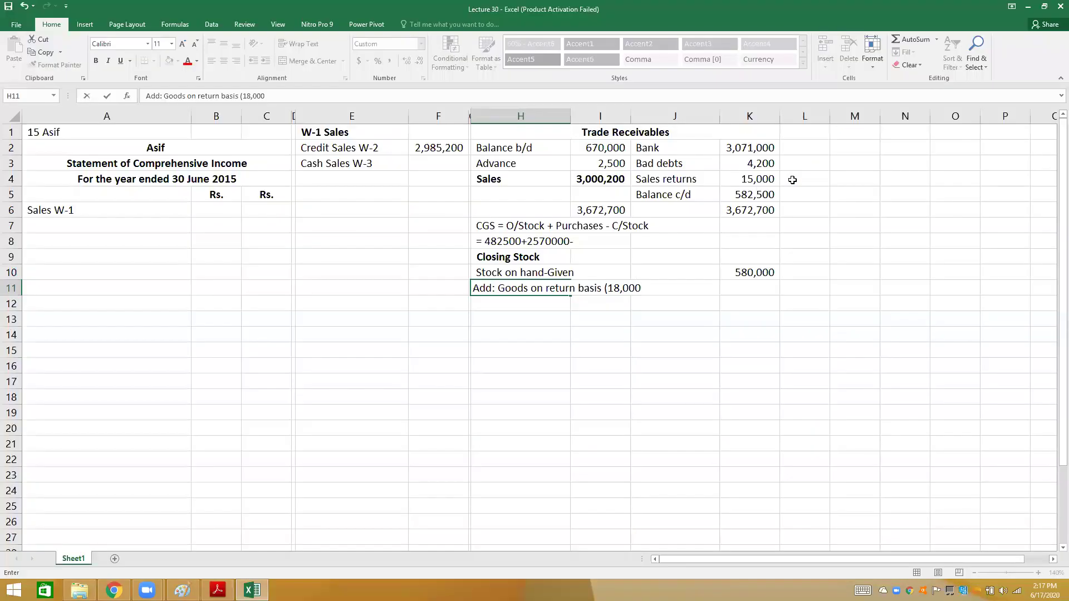
text(/1.50))
- Calculate the cost of the goods on return basis in K11 with the formula =18000/1.5
key(Tab)
key(Tab)
key(Tab)
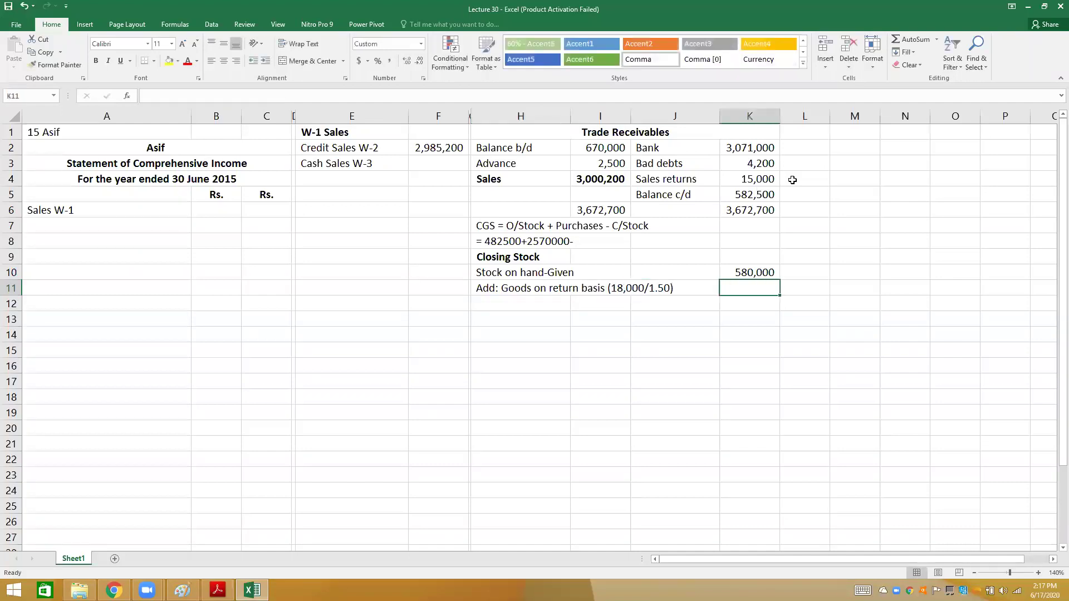
text(=18000/)
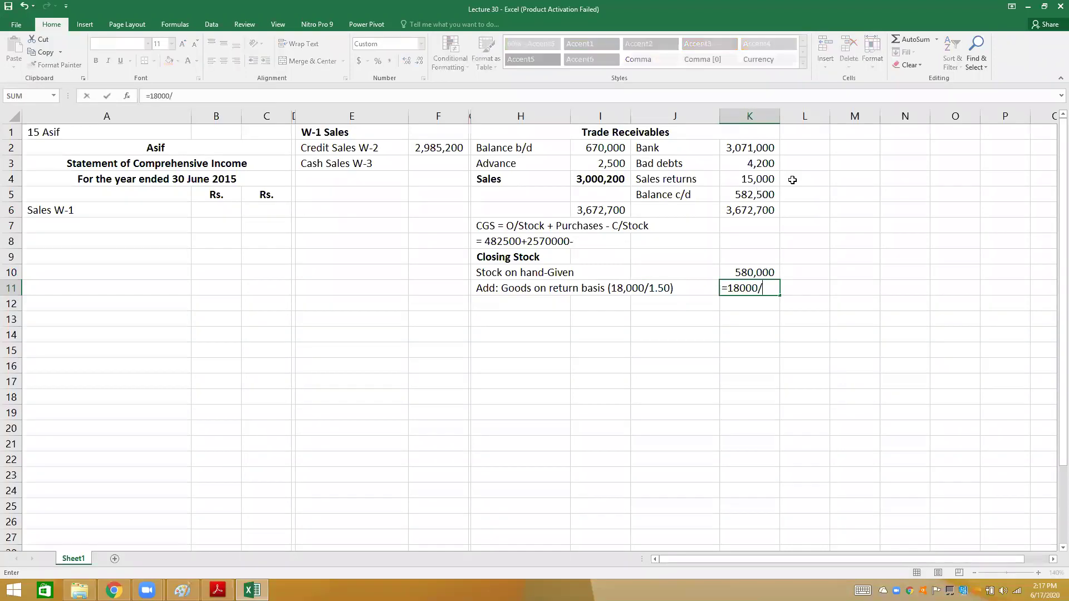
text(1.5)
key(Return)
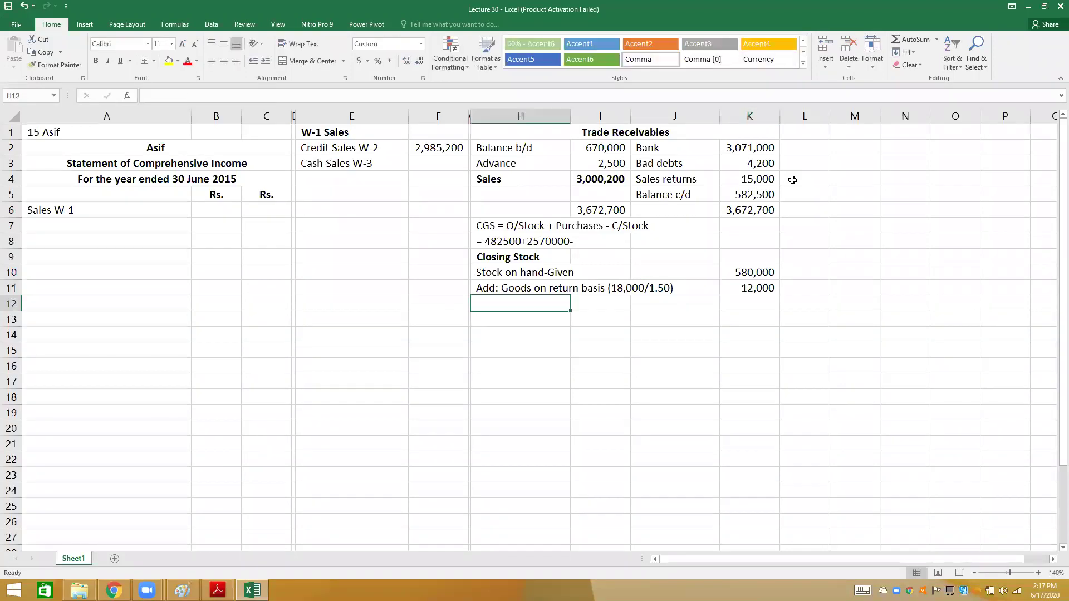
- Total the closing stock in K12 with the formula =K10+K11 and format the total bold with an outside border
key(Tab)
key(Tab)
key(Tab)
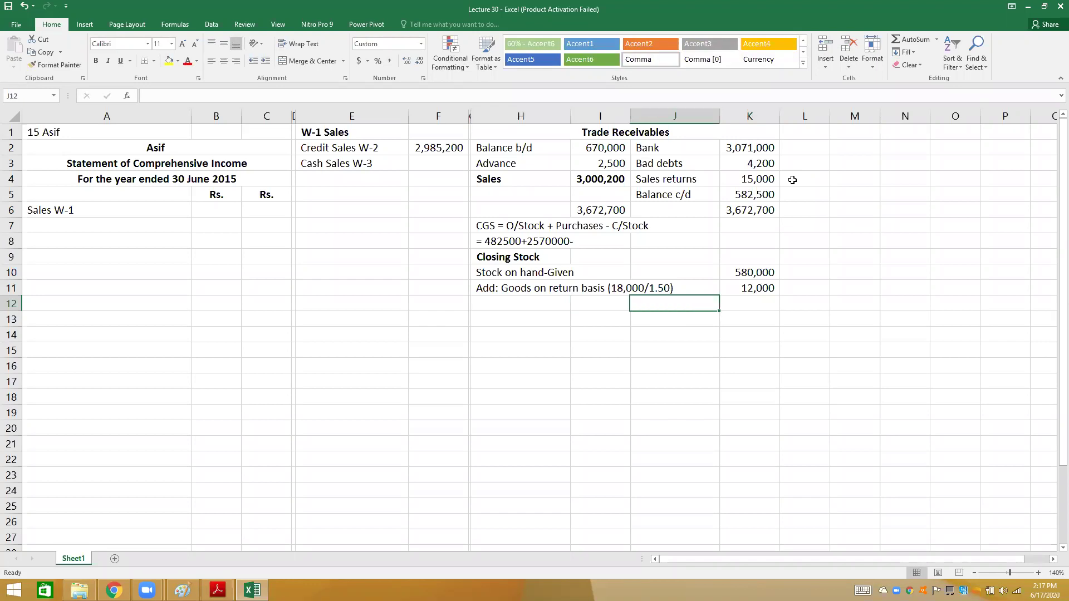
text(=K11+K10)
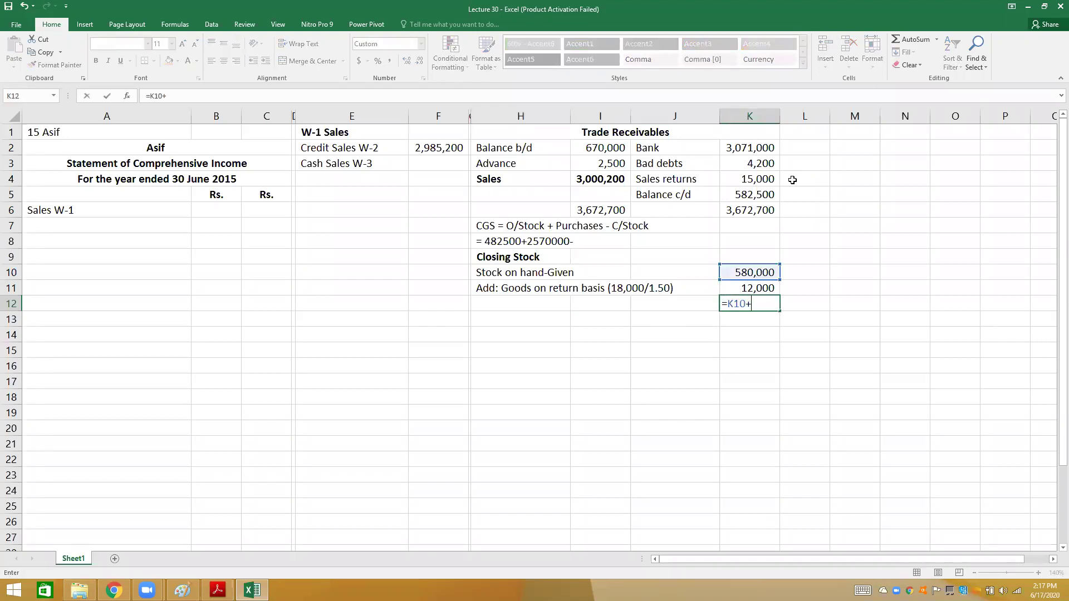
key(Return)
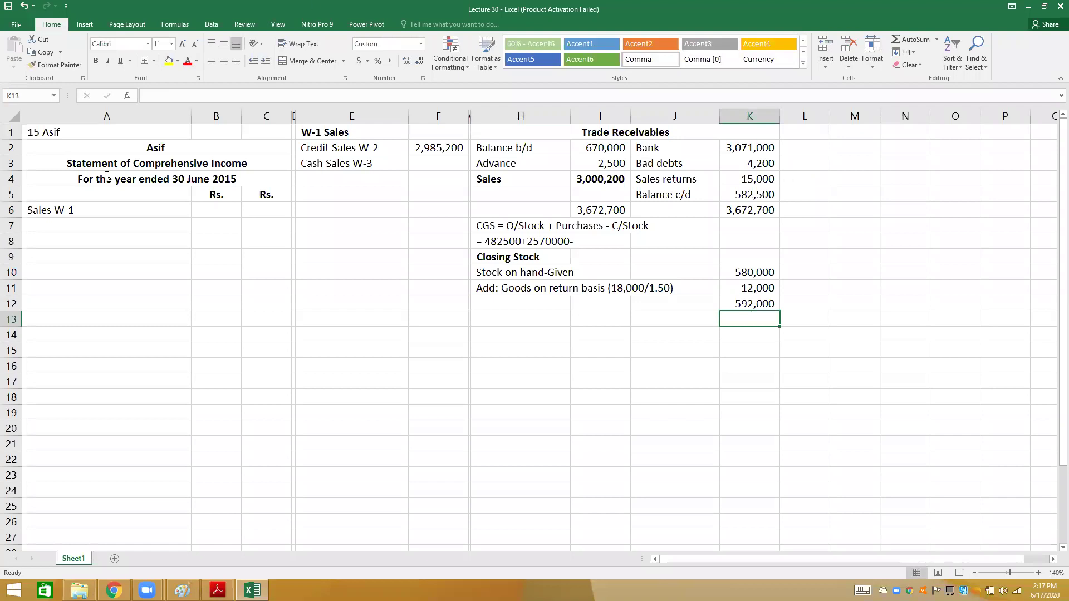
key(Up)
key(ctrl+b)
click(154, 60)
key(Return)
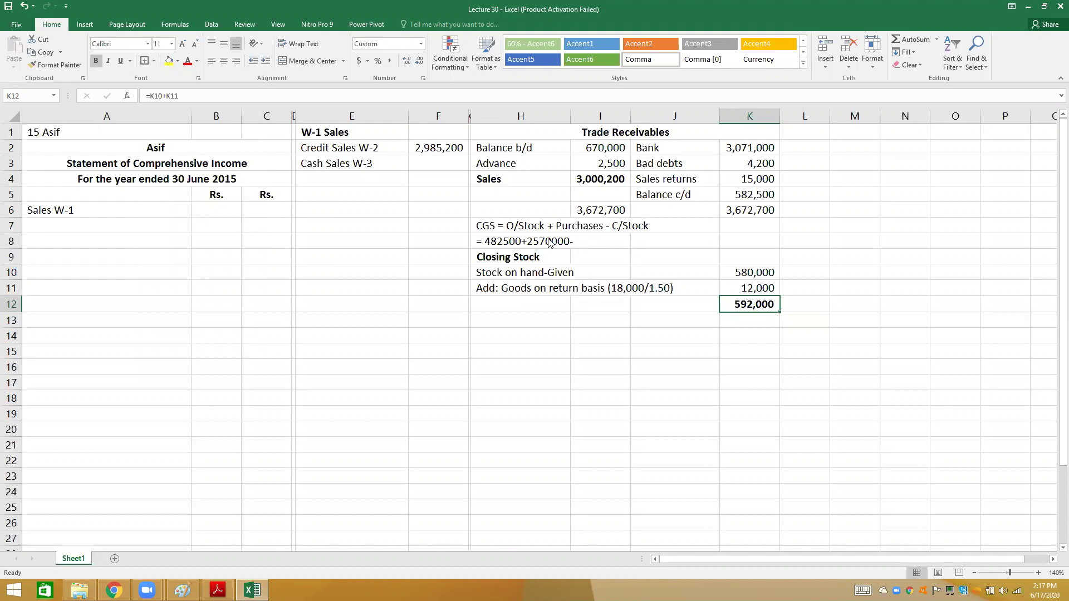
click(548, 242)
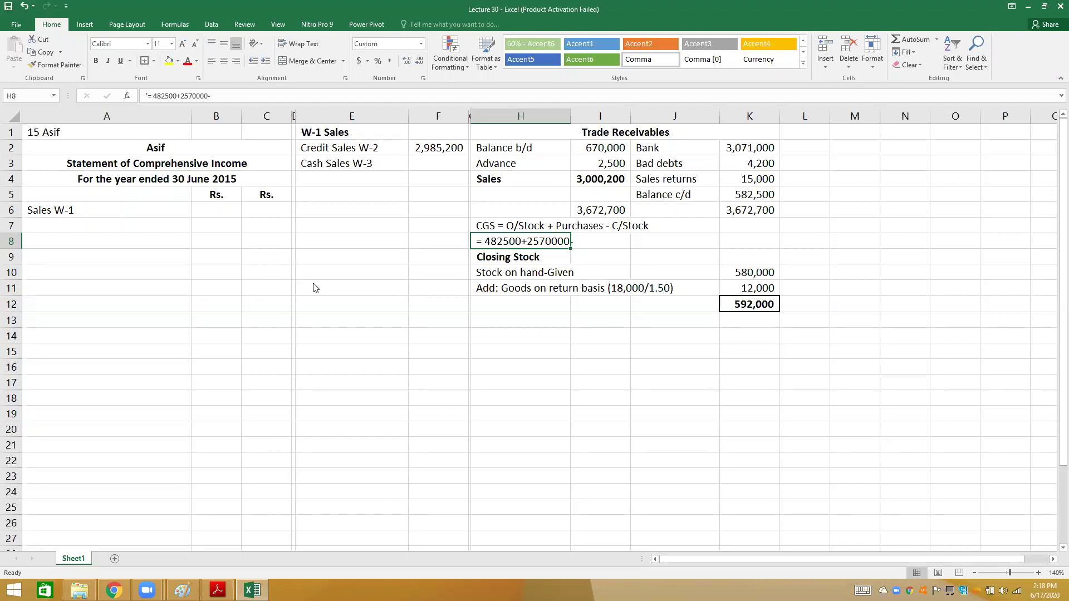
click(750, 194)
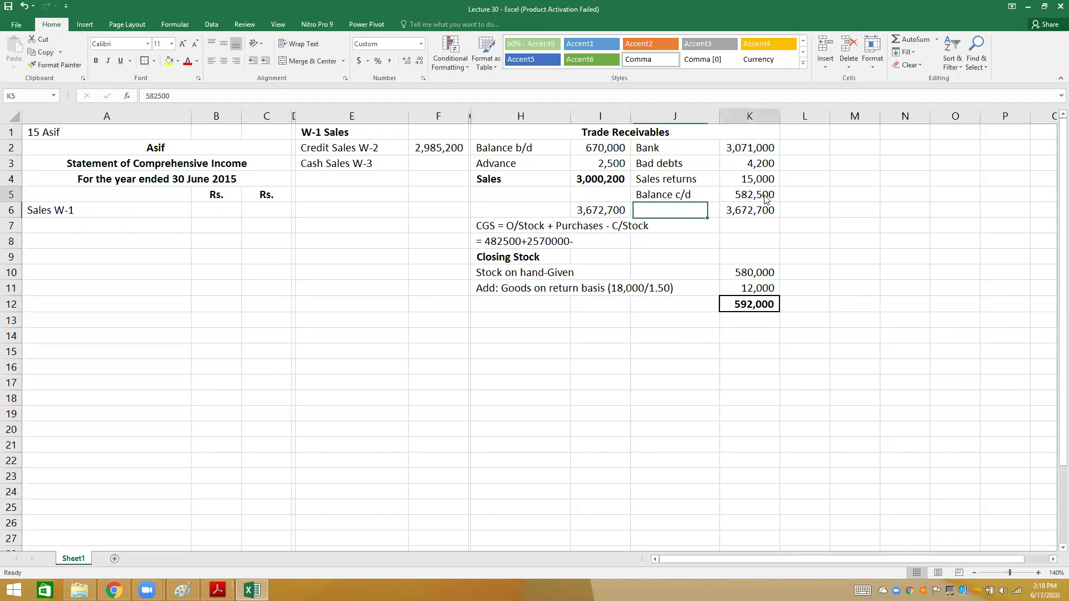
click(602, 182)
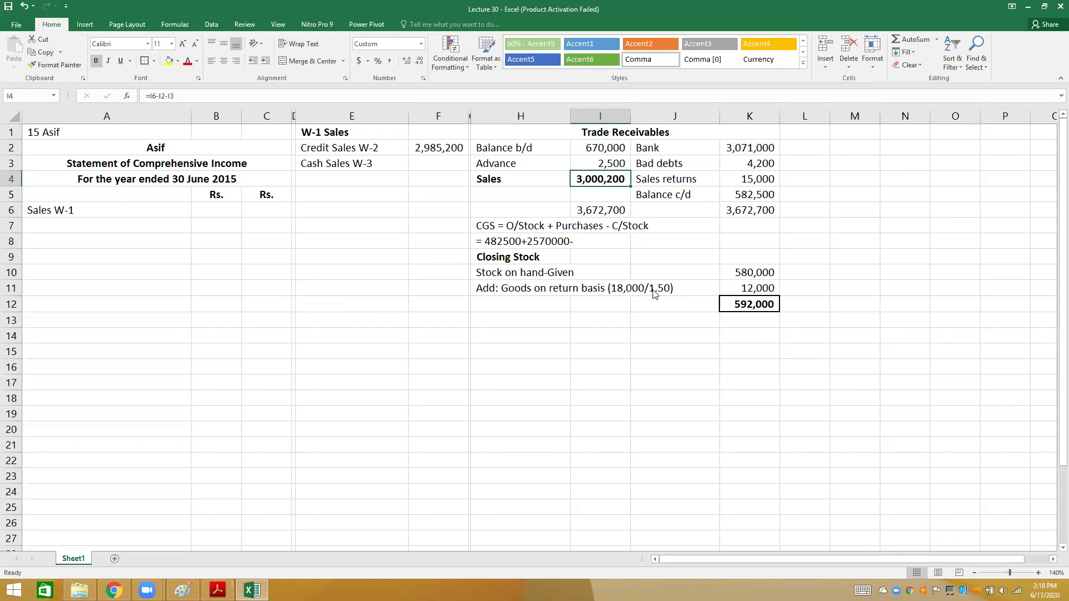
click(540, 287)
click(744, 286)
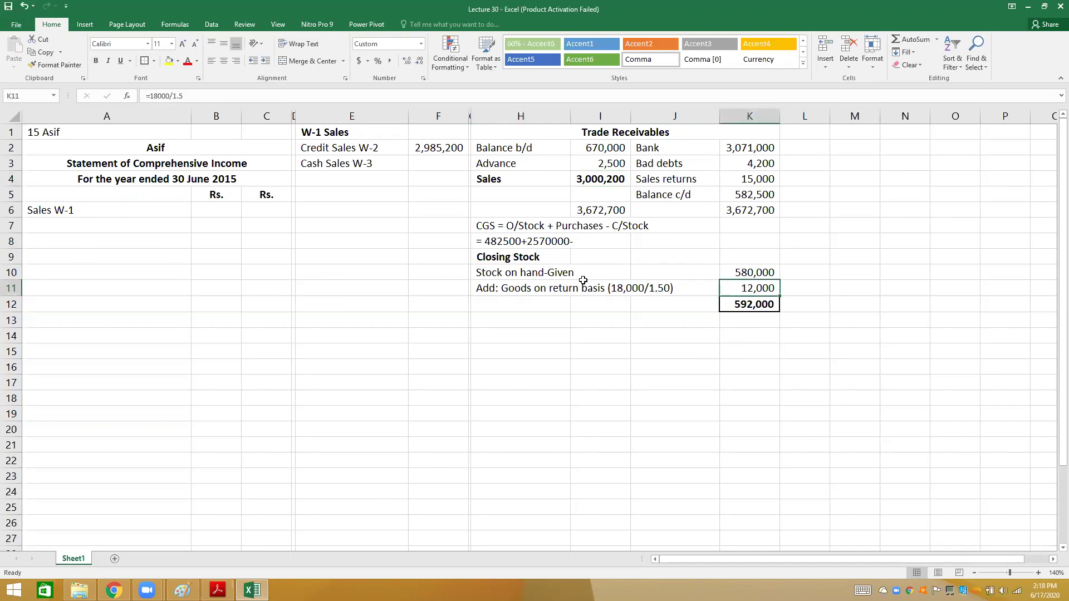
click(538, 288)
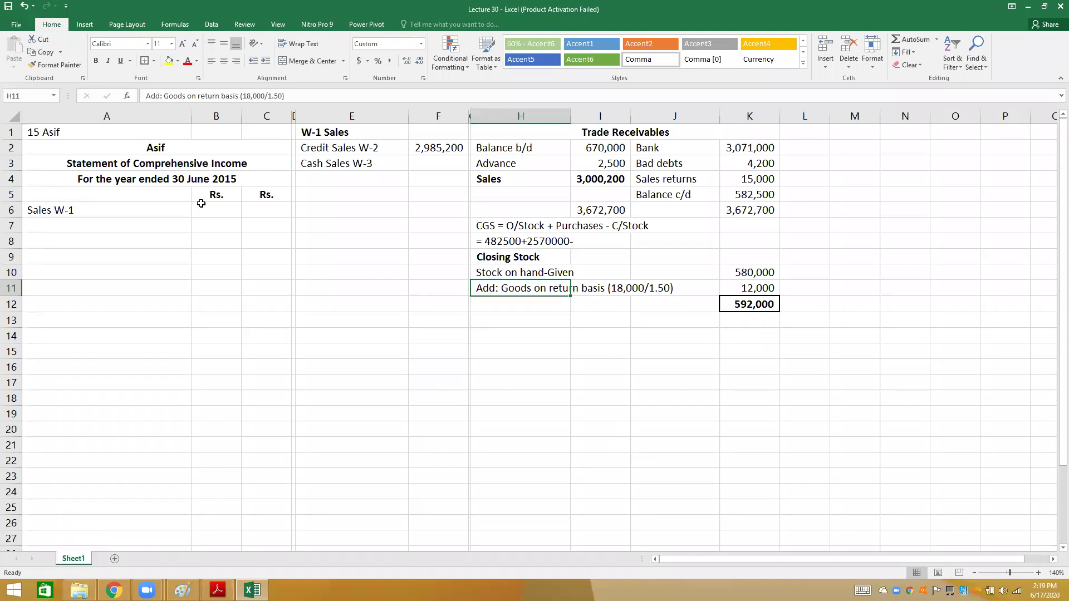
- Complete the cost of goods sold expression in H8 by appending the closing stock figure 592000
click(523, 242)
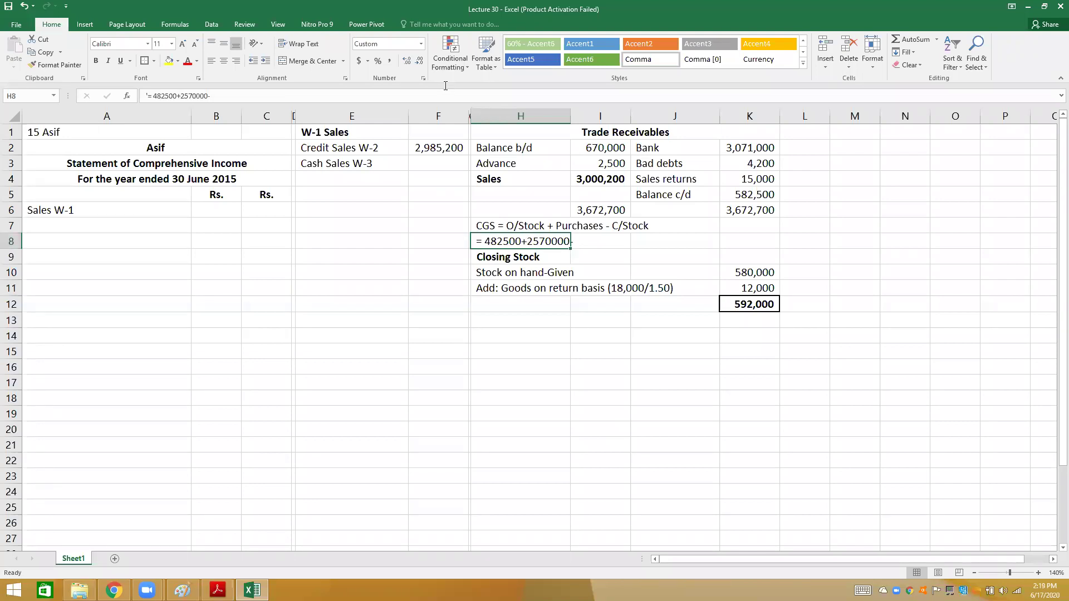
click(446, 85)
text(592000)
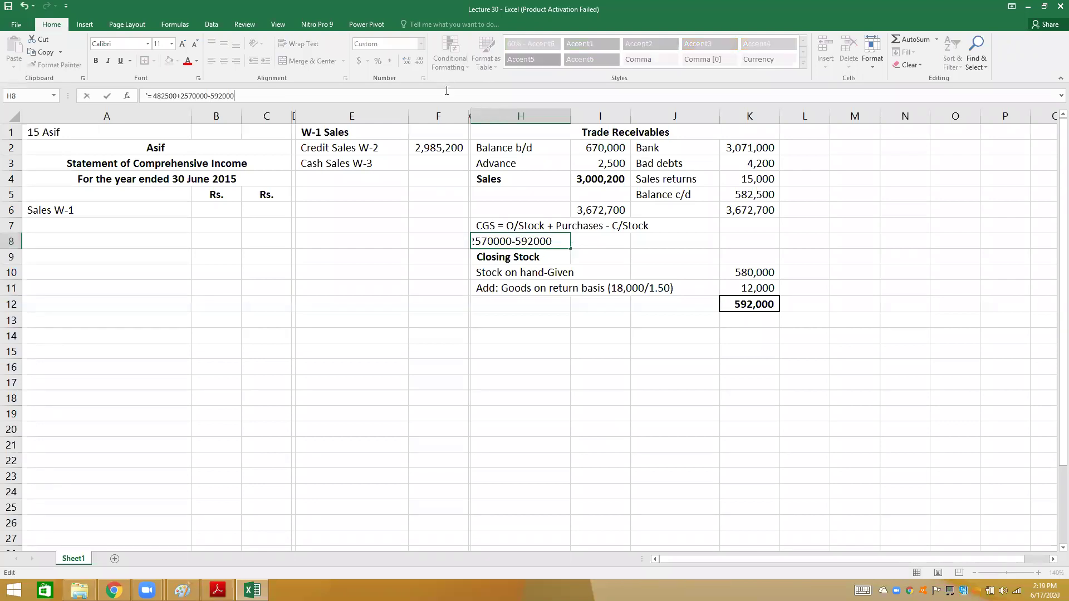
key(Return)
key(Up)
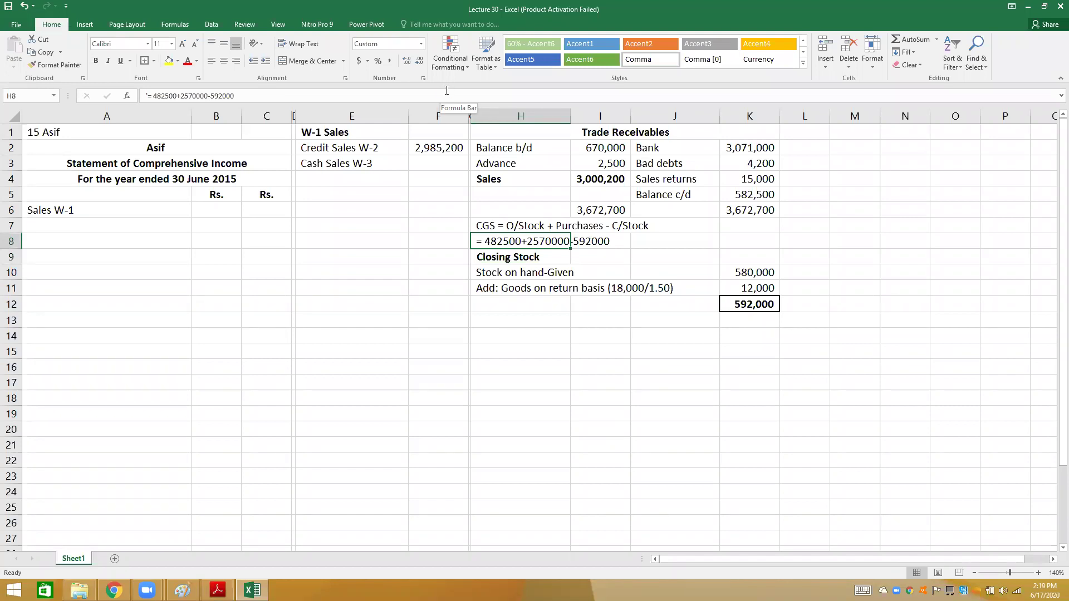
key(ctrl+c)
key(Right)
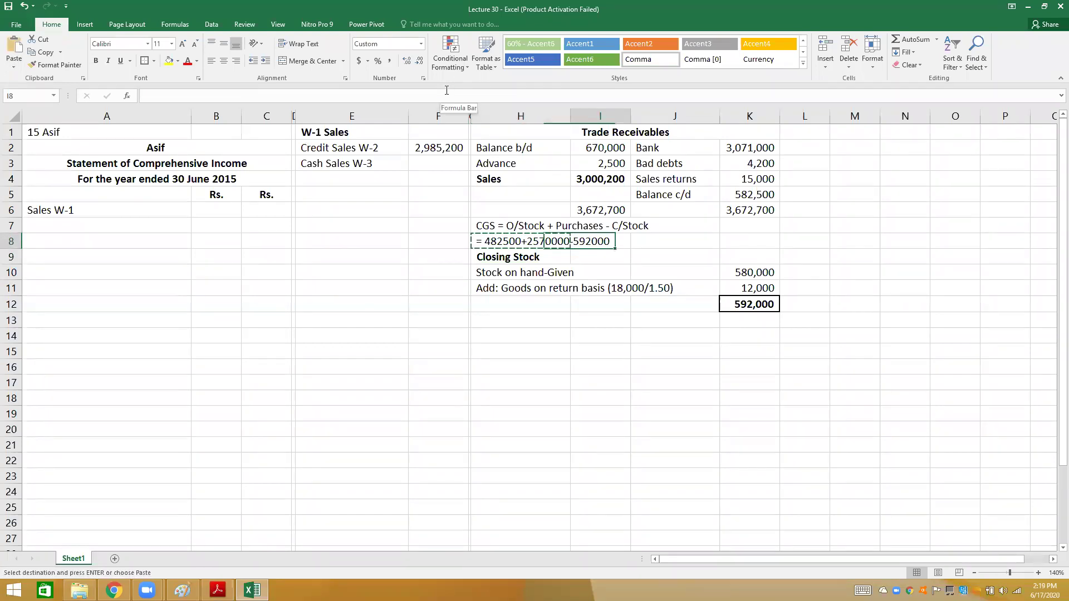
key(Right)
key(Right)
key(Return)
click(150, 96)
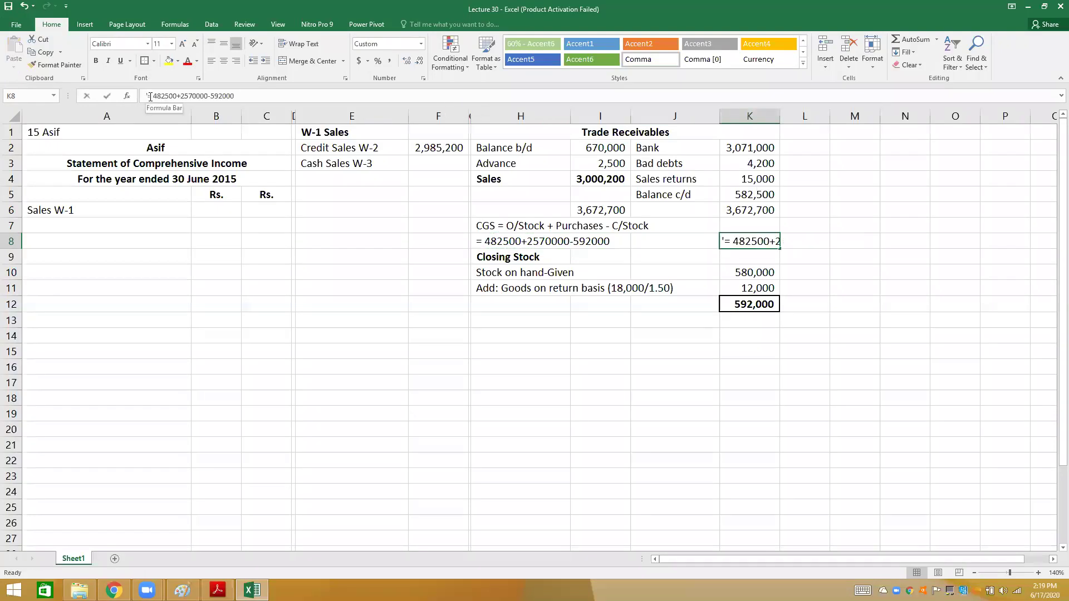
key(BackSpace)
key(Return)
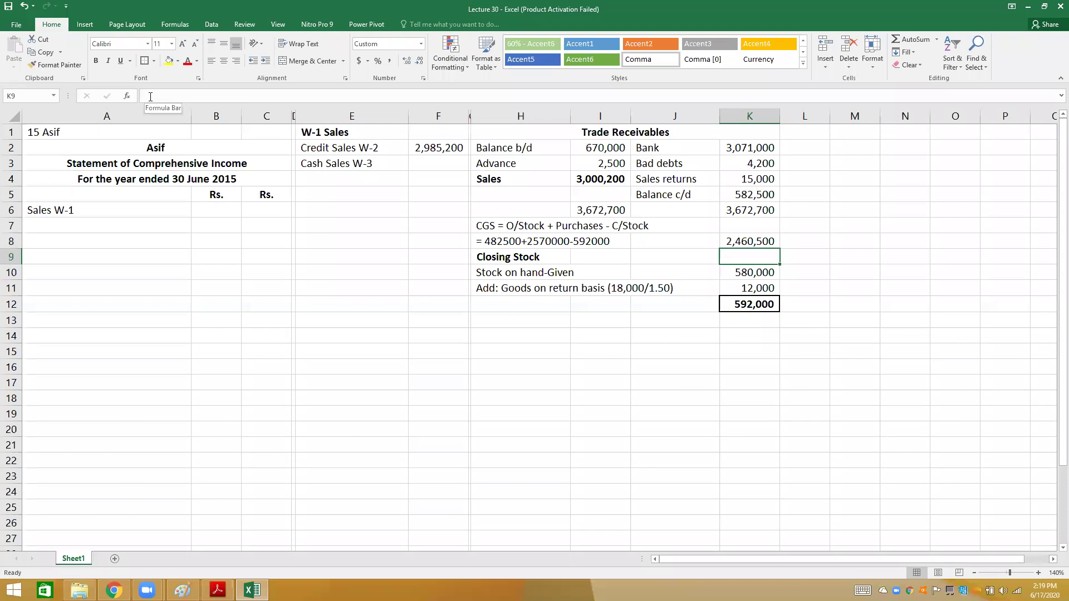
- Enter the label "CGS" in H14 and the amount 2460500 in K14 below the closing stock working
key(Up)
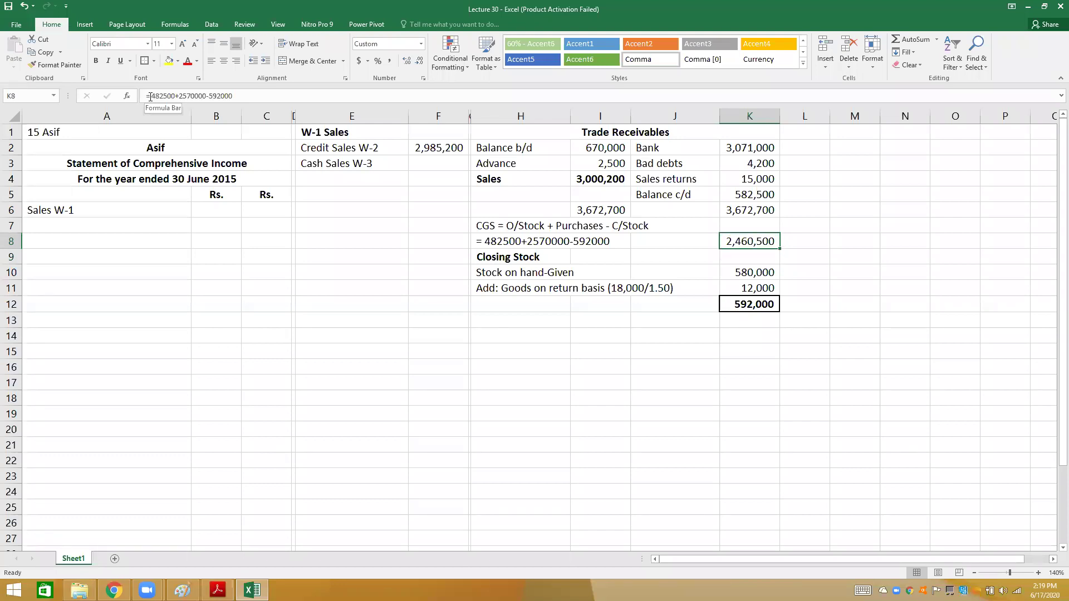
key(Left)
key(Down)
key(Down)
key(Down)
key(Down)
key(Down)
key(Down)
text(CGS)
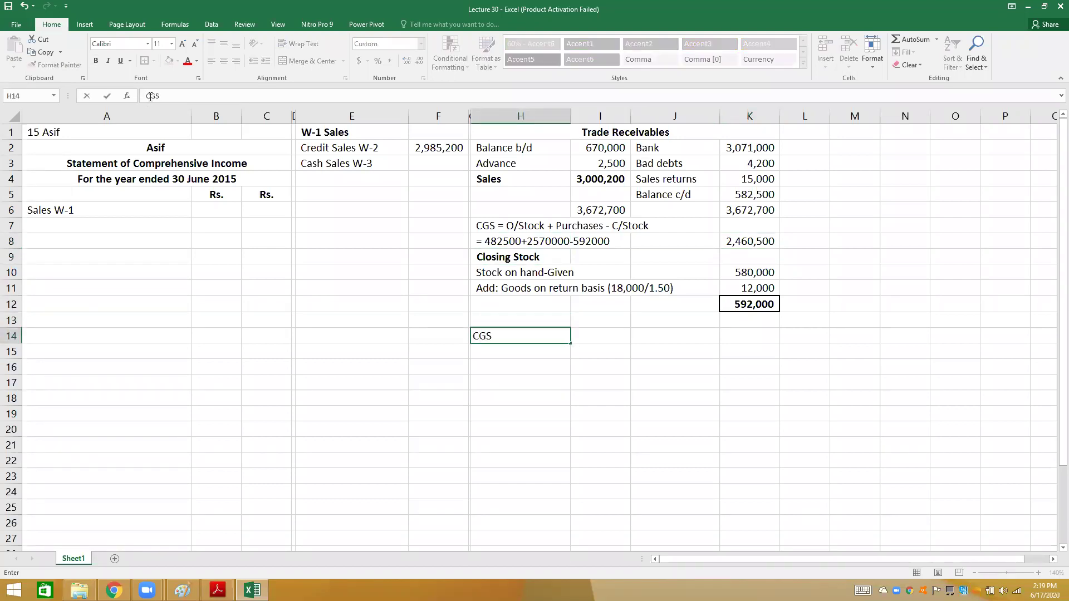
key(Right)
key(Right)
key(Right)
text(2460500)
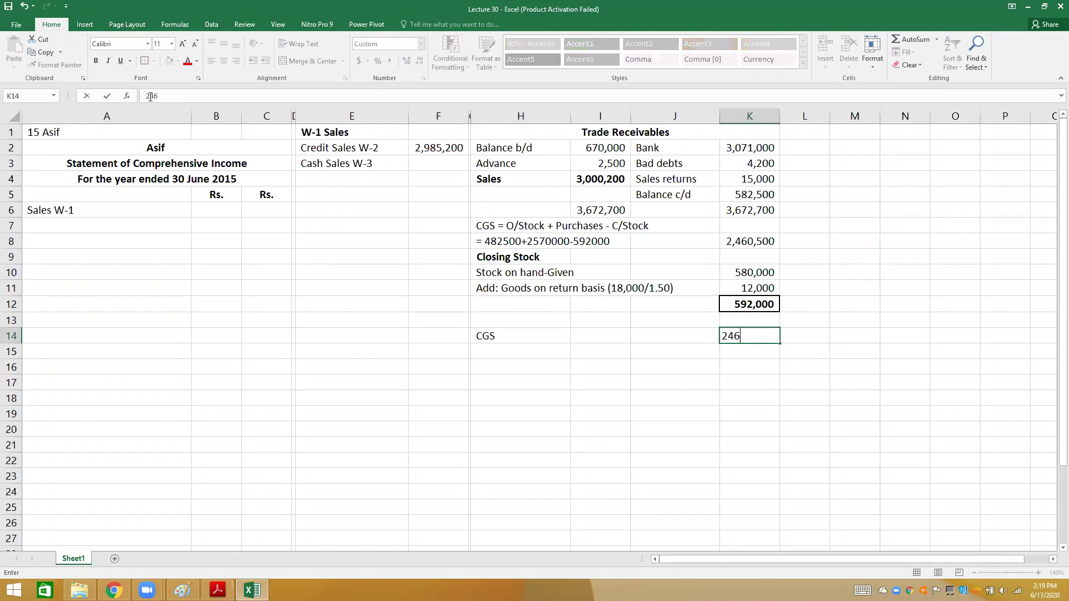
key(Return)
- Add the line "Add: Markup 50% of cost" in H15 and calculate it in K15 as 50% of the CGS in K14
key(Left)
key(Left)
key(Left)
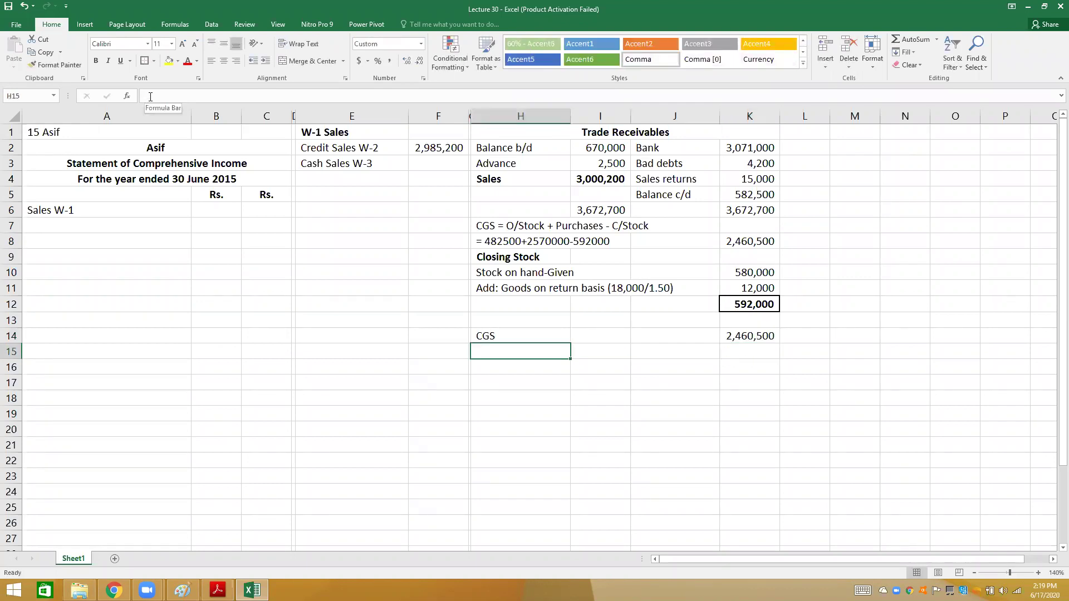
text(A)
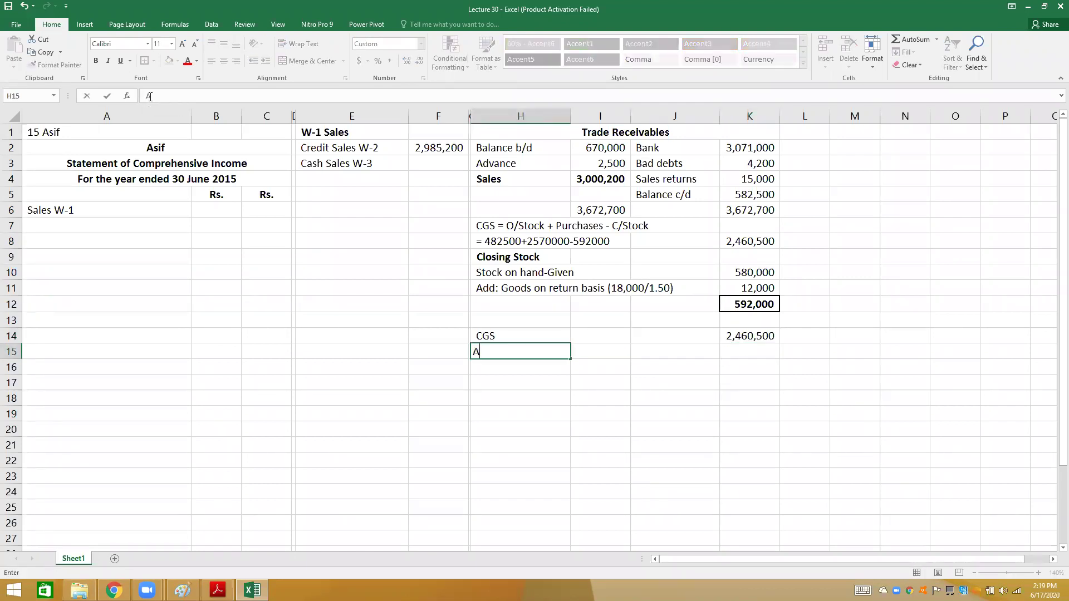
text(dd: Markup 50% of cost)
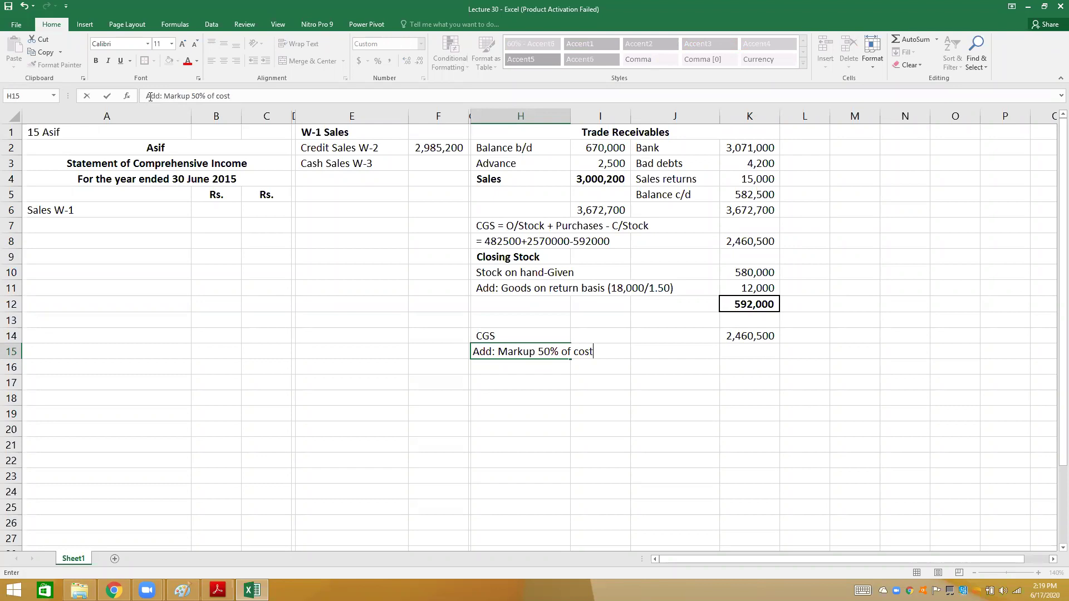
key(Right)
key(Right)
key(Right)
text(=)
key(Up)
text(*50%)
key(Return)
- Enter the label "Sales" in H16 and calculate total sales in K16 by adding K14 and K15
key(Left)
key(Left)
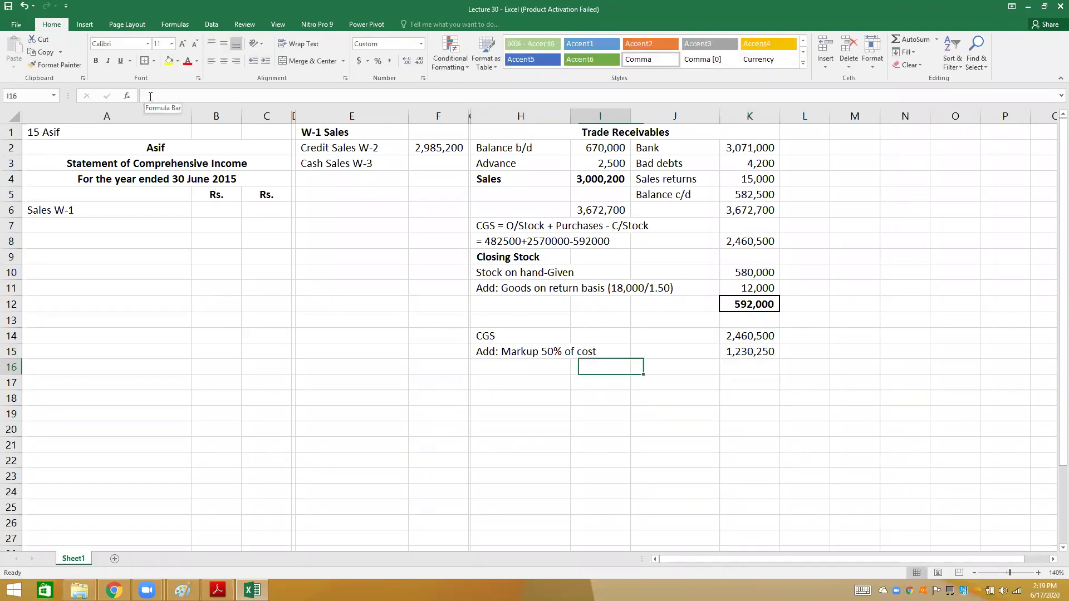
key(Left)
text(Sales)
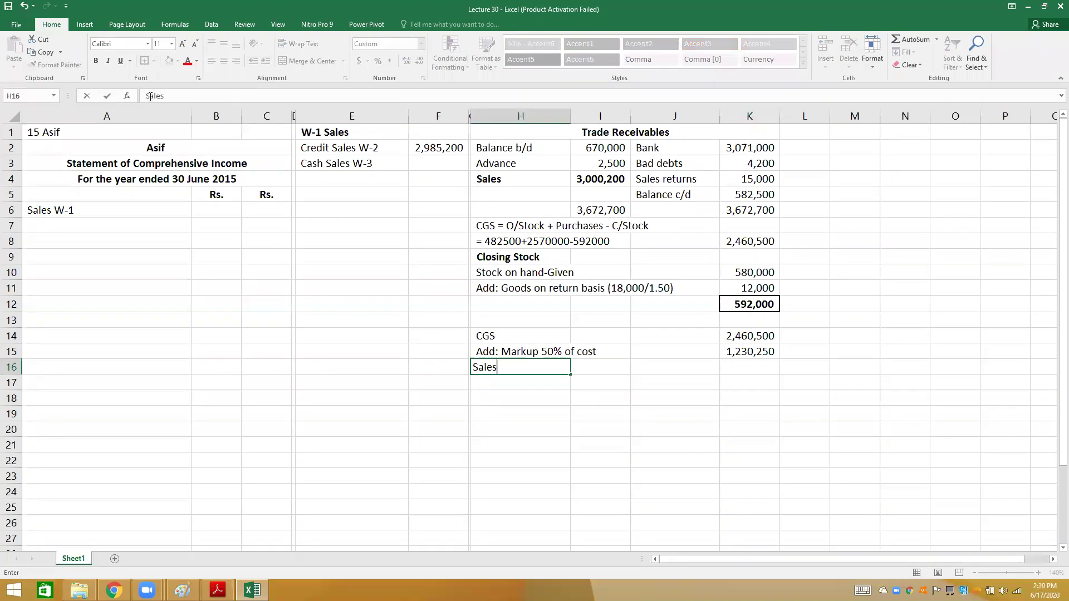
key(Right)
key(Right)
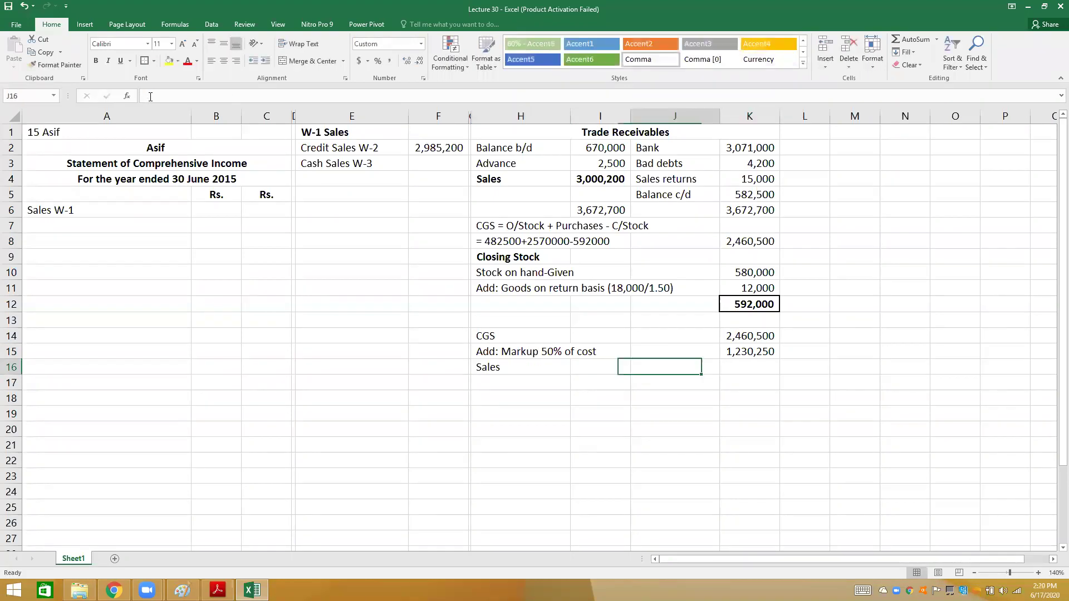
key(Right)
text(=)
key(Up)
key(Up)
text(+)
key(Up)
key(Return)
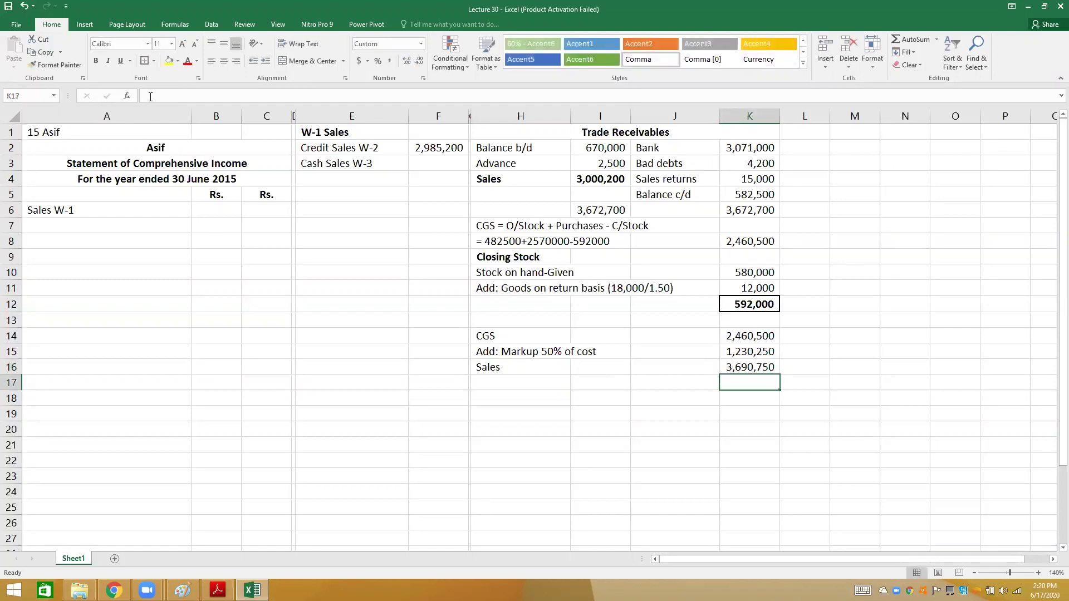
- Apply a bottom border to the markup amount in K15
key(Up)
key(Up)
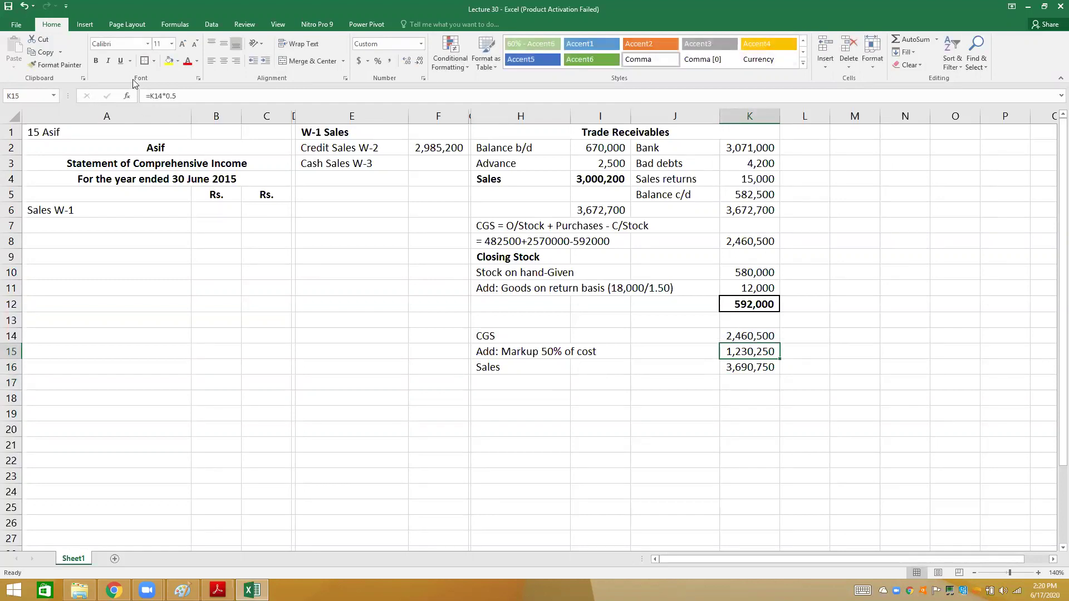
click(155, 62)
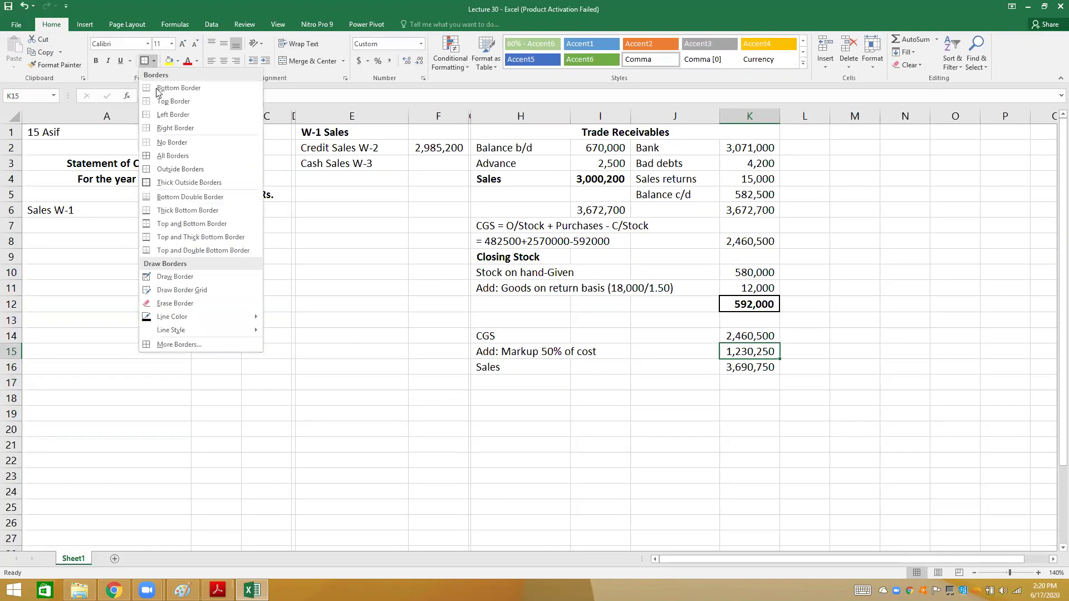
click(654, 454)
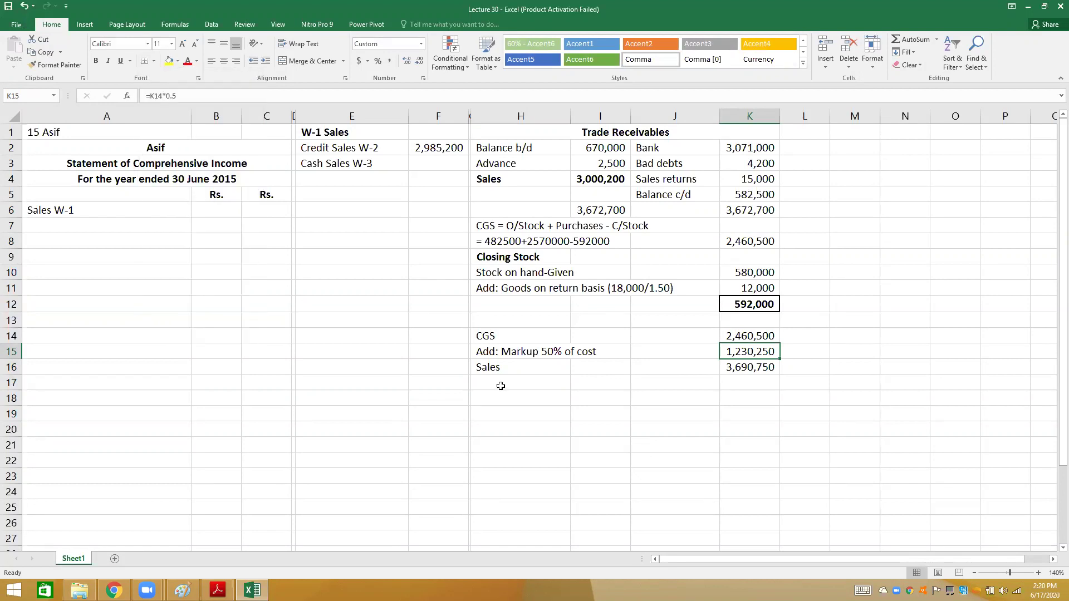
- Enter the label "Less: Credit Sales" in H17 and link K17 to the negative of the credit sales in F2
click(501, 386)
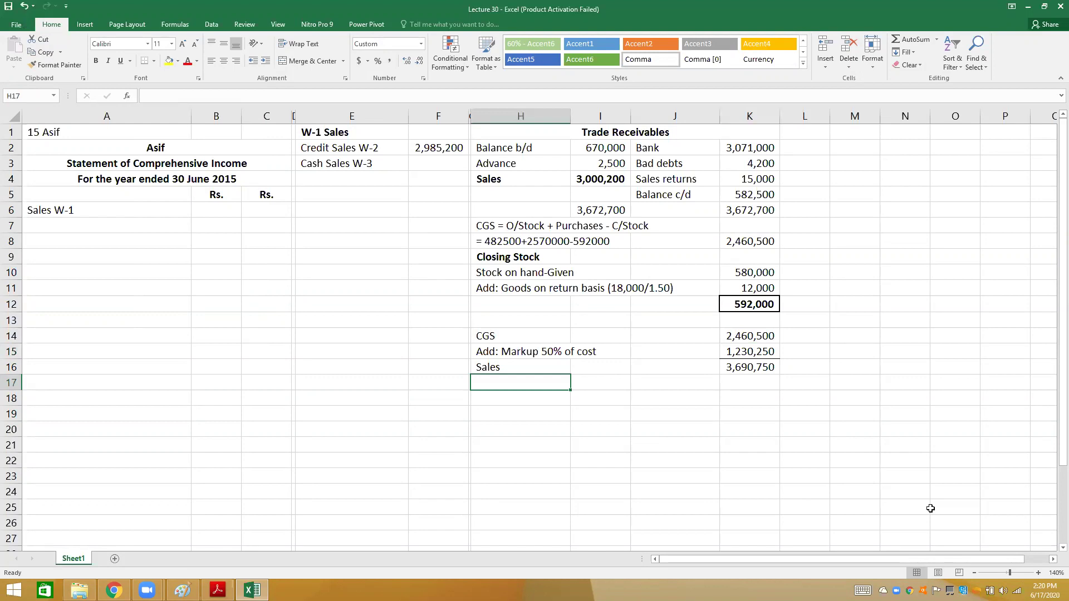
text(Less: Credit Sales)
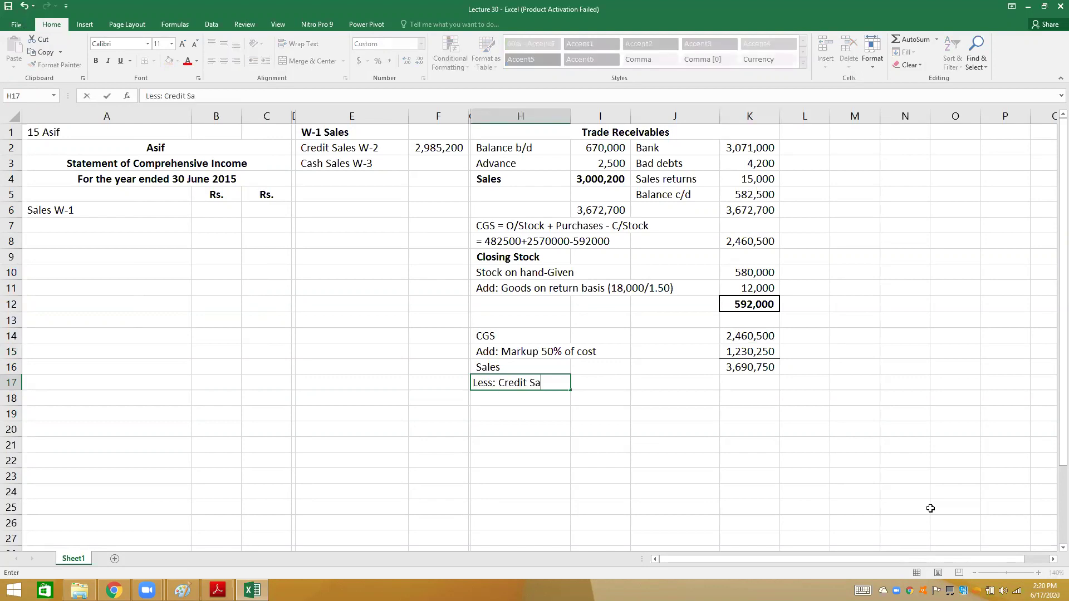
key(Right)
key(Right)
key(Right)
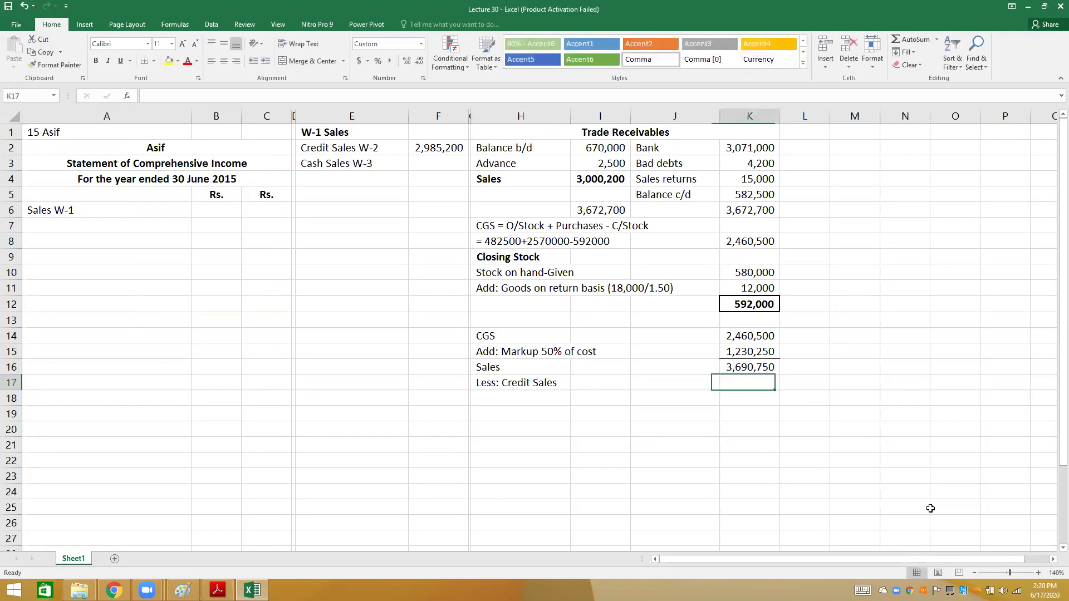
text(=)
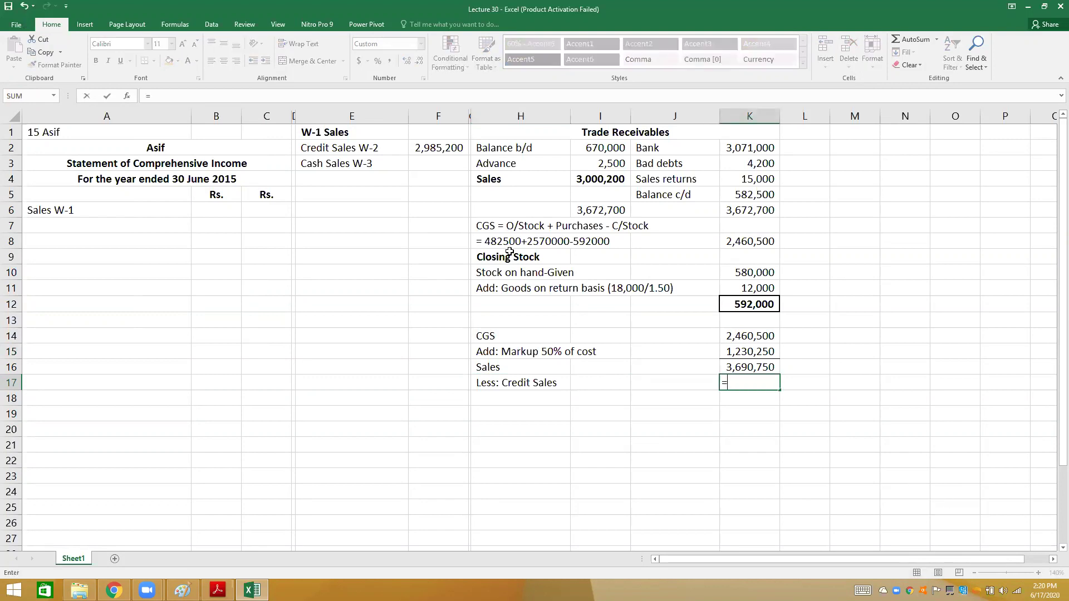
text(-)
click(450, 148)
key(Return)
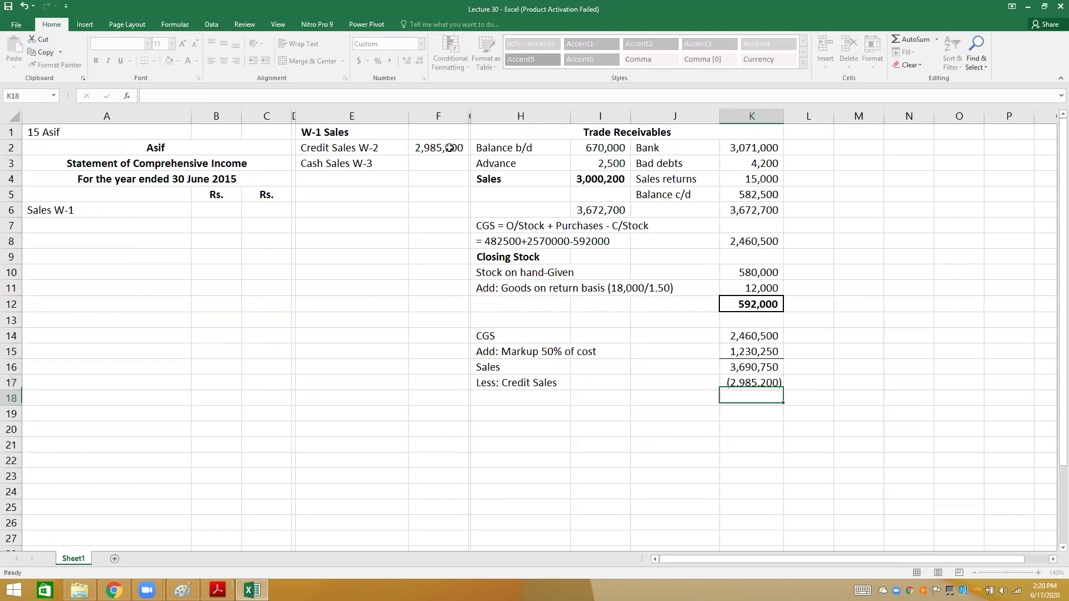
- Copy the boxed closing stock total in K12 into K18 to calculate sales less credit sales
key(Up)
key(Up)
key(Up)
key(Up)
key(Up)
key(Up)
key(ctrl+c)
key(Down)
key(Down)
key(Down)
key(Down)
key(Down)
key(Down)
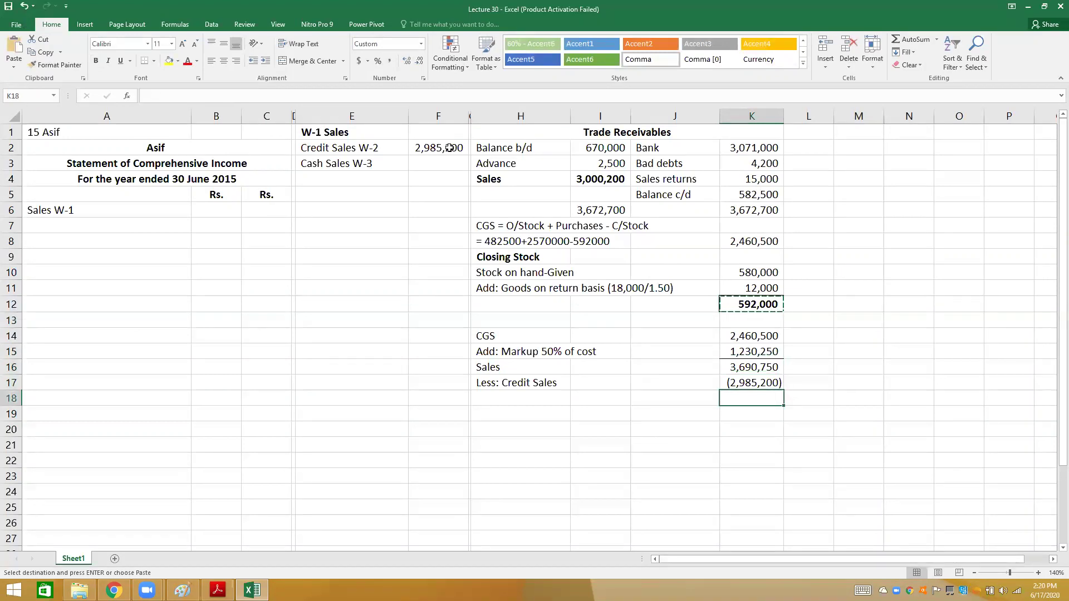
key(Return)
- Enter the label "Cash sales" in H18 and make it bold
key(Left)
key(Left)
key(Left)
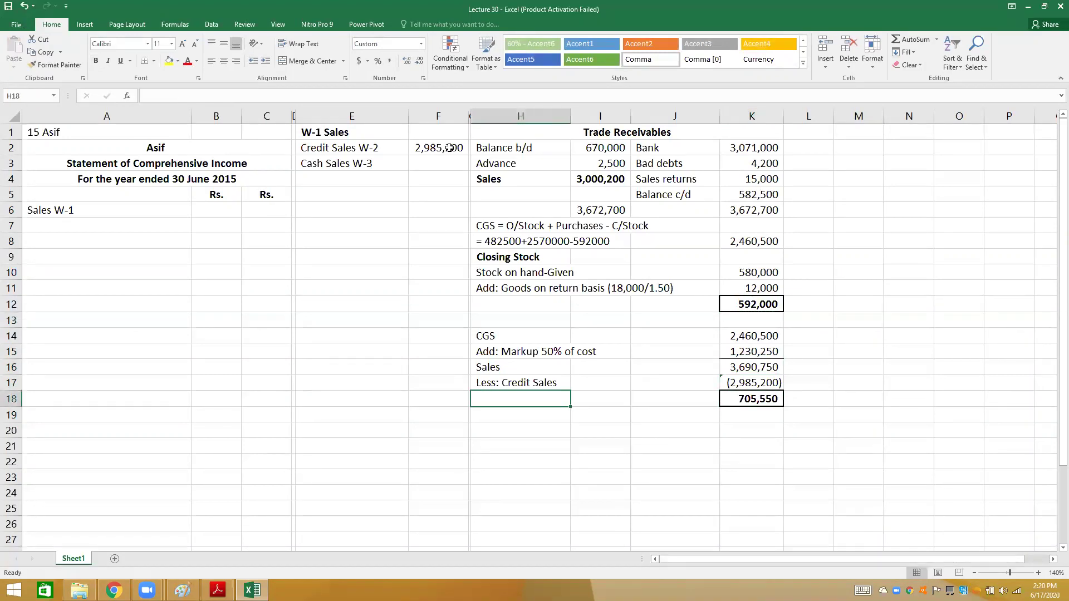
text(Cash sales)
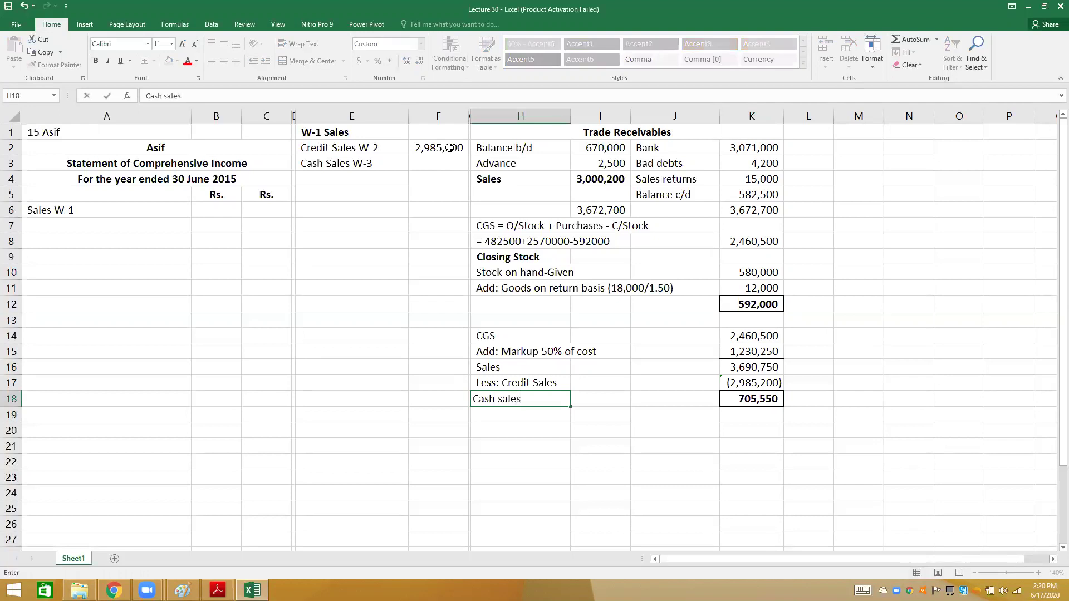
key(Return)
key(Up)
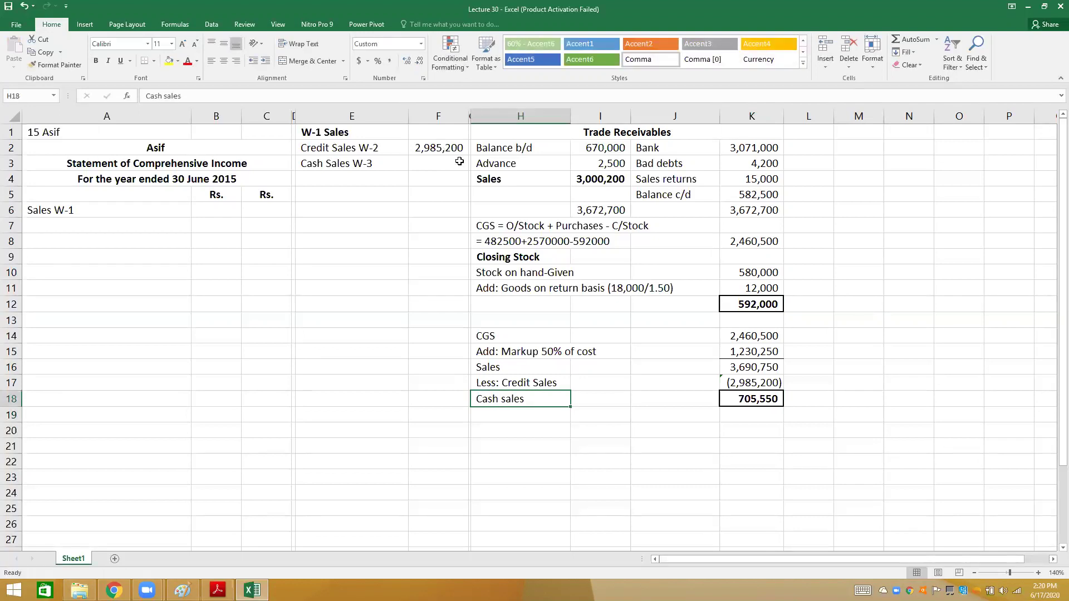
key(ctrl+b)
- Link the Cash Sales W-3 amount in F3 to the cash sales figure in K18
click(459, 162)
text(=)
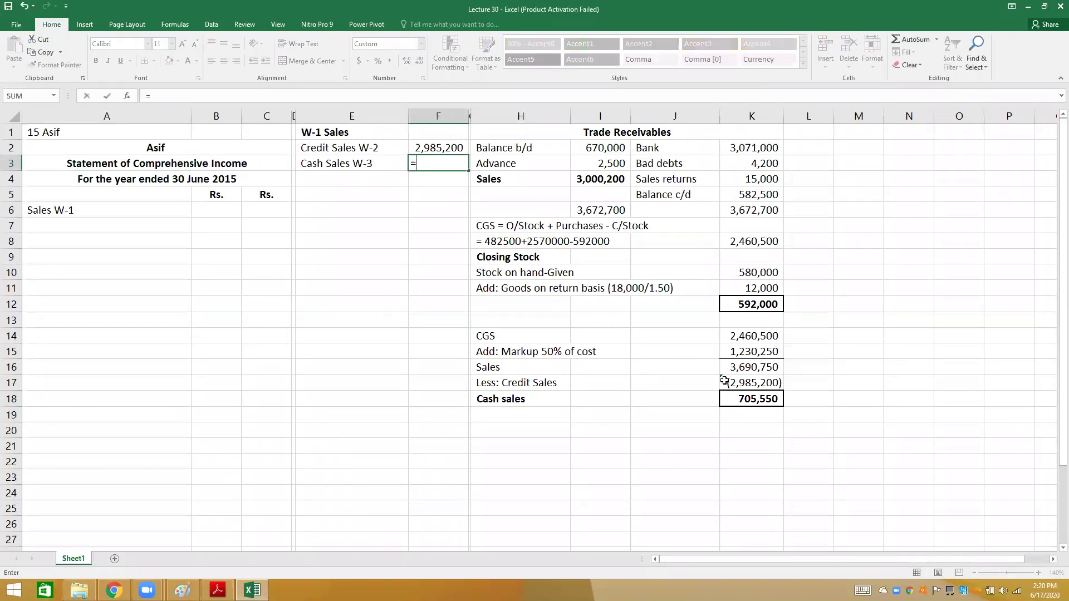
click(742, 396)
key(Return)
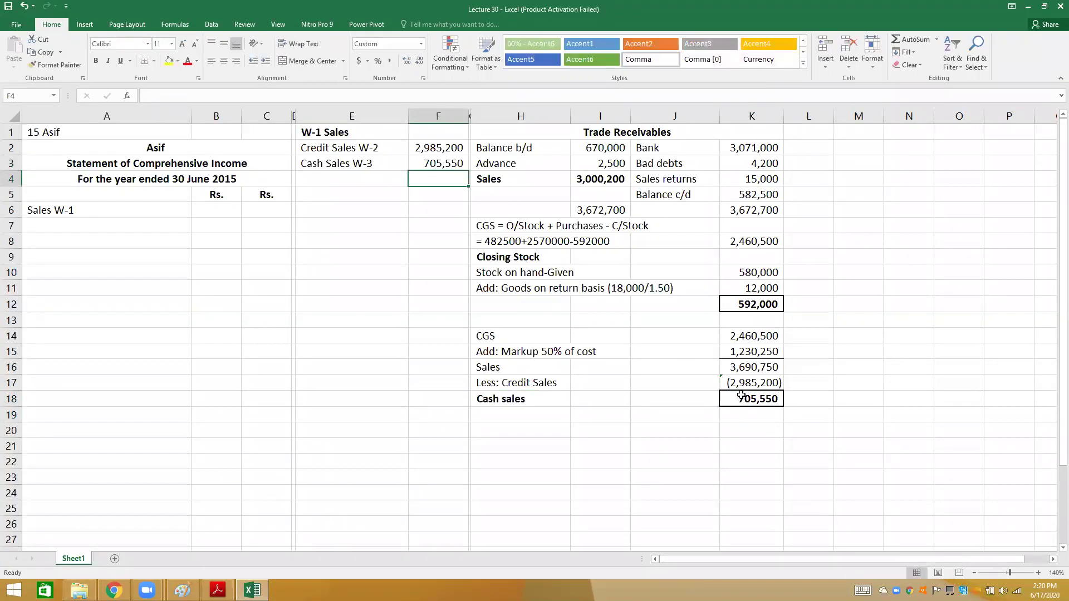
- Calculate total sales in F4 by adding the credit sales in F2 and the cash sales in F3
key(Up)
key(Up)
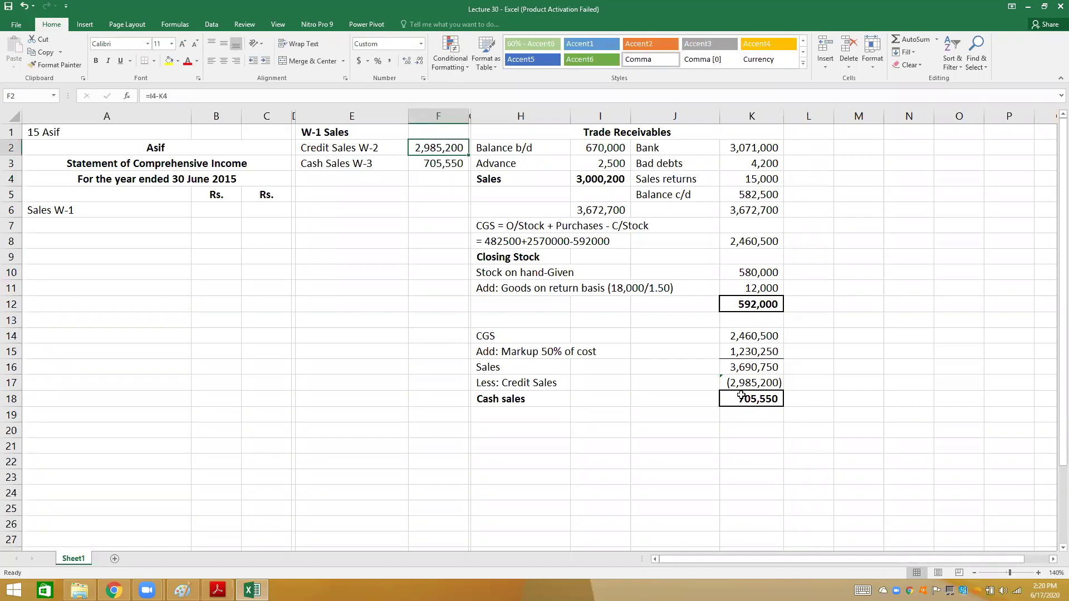
key(shift+Down)
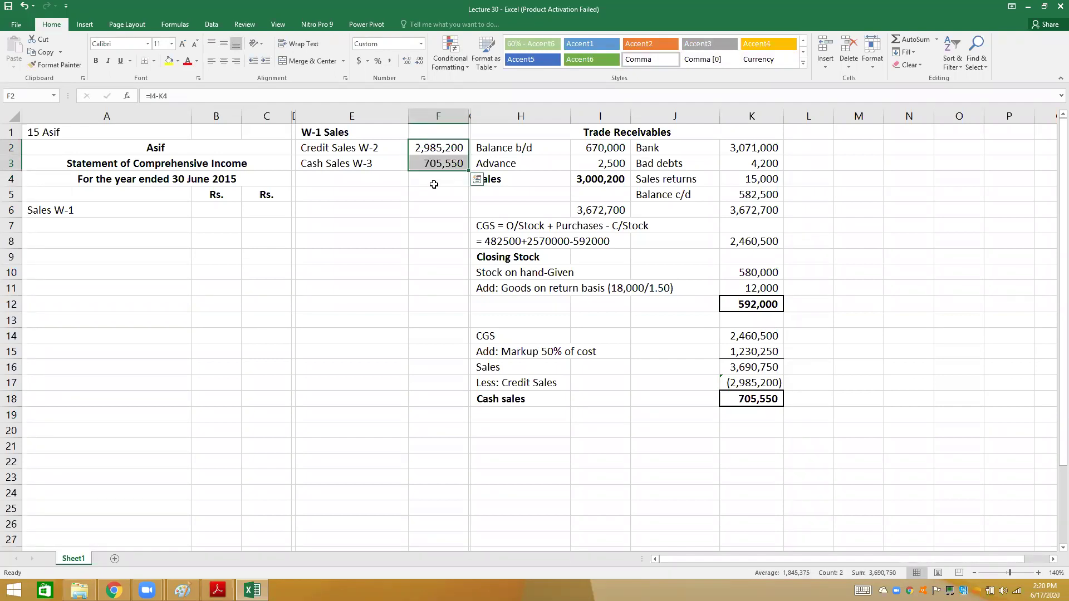
click(434, 179)
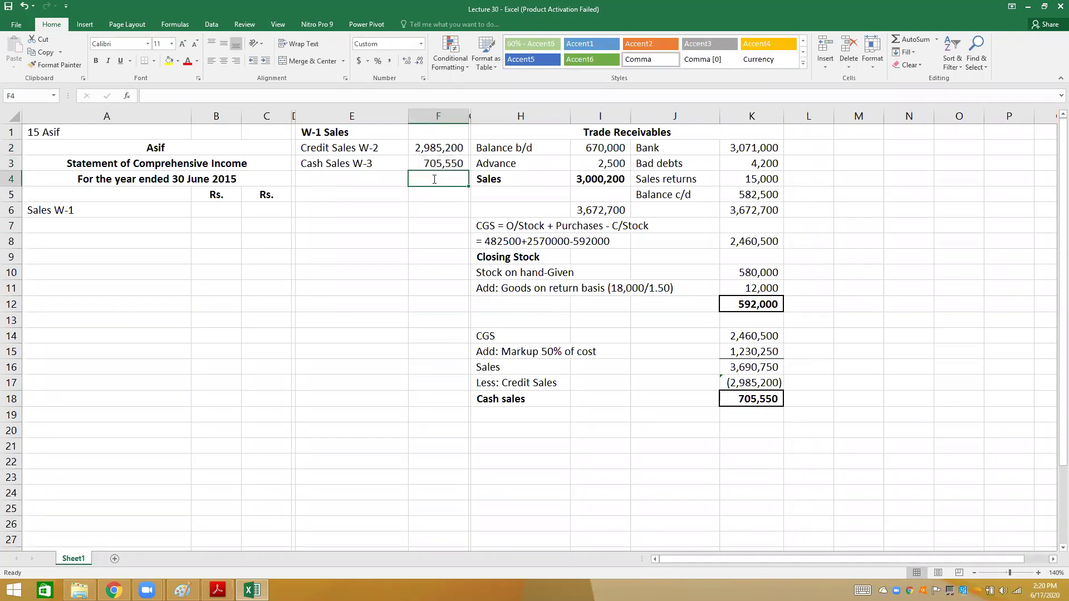
text(=)
key(Up)
key(Up)
text(+)
key(Up)
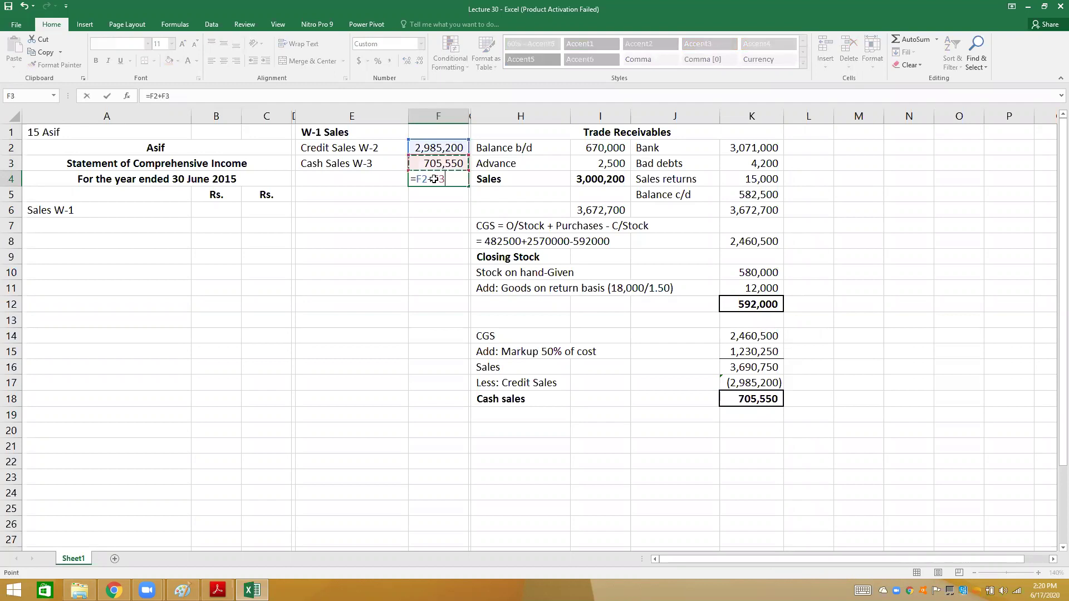
key(Return)
- Make the total in F4 of the W-1 Sales working bold
click(434, 179)
key(Up)
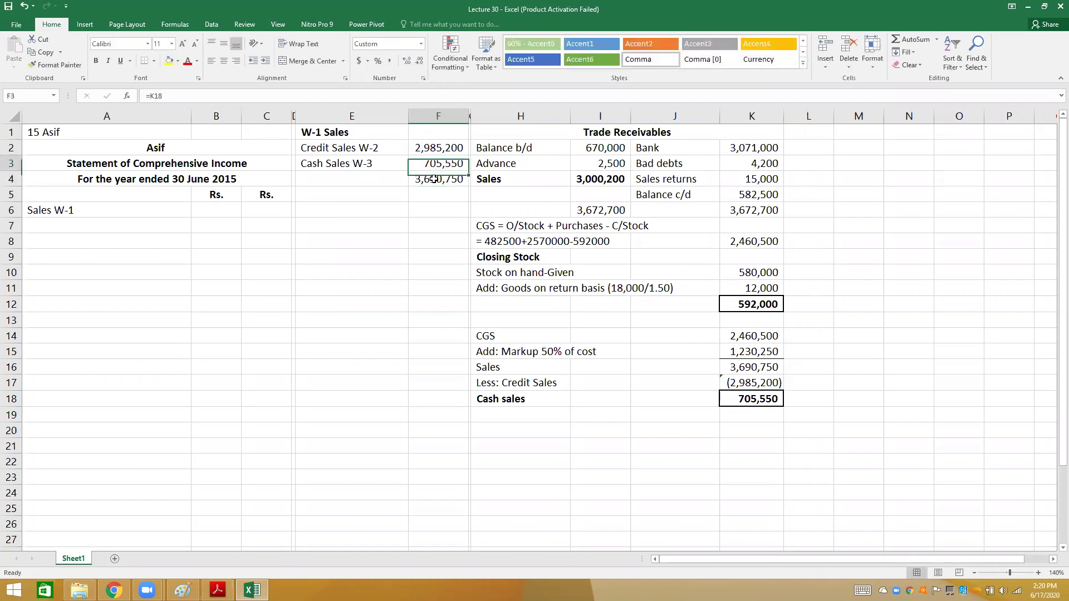
click(751, 367)
click(540, 357)
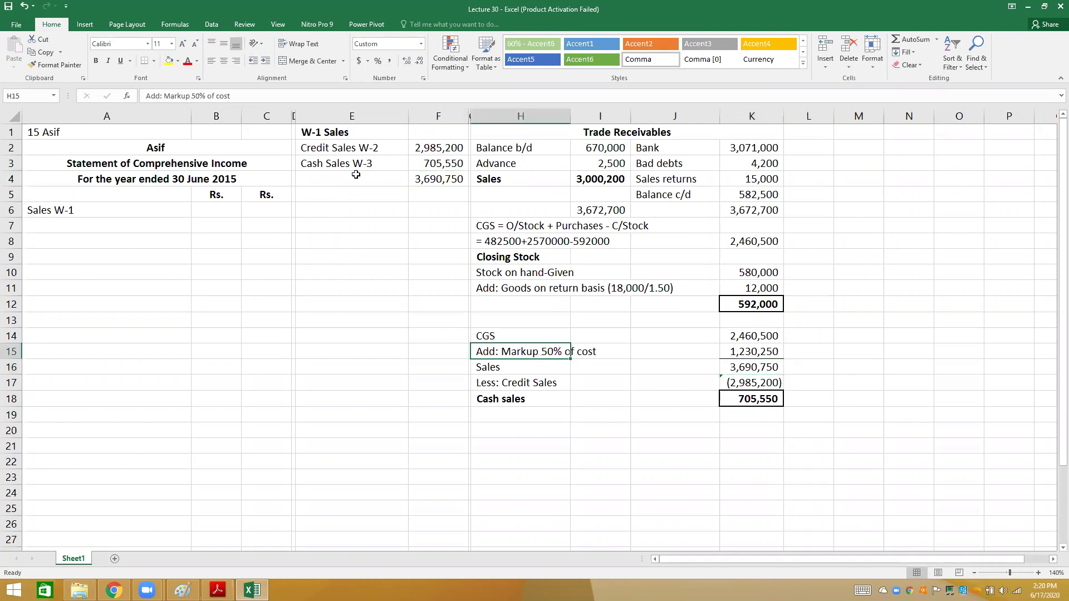
click(420, 179)
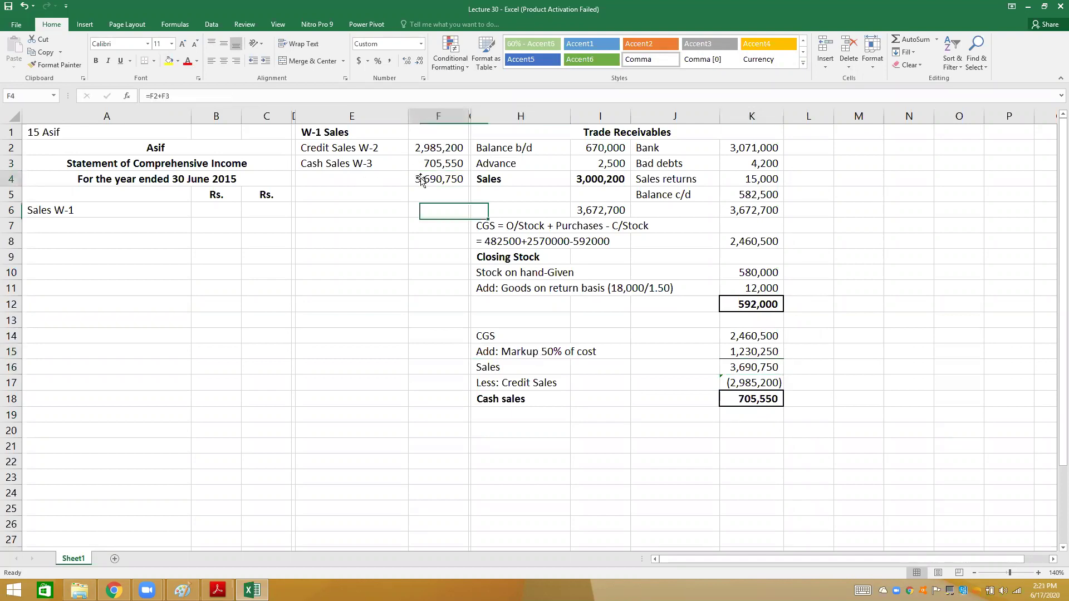
key(ctrl+b)
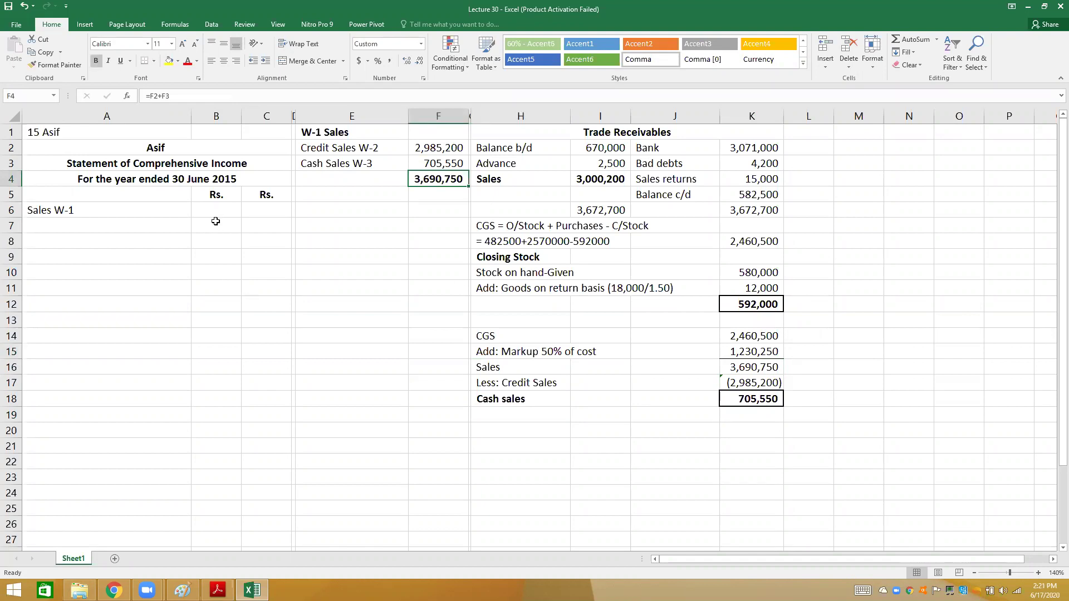
- Link the Sales W-1 amount in C6 of the income statement to the sales total in F4
click(258, 212)
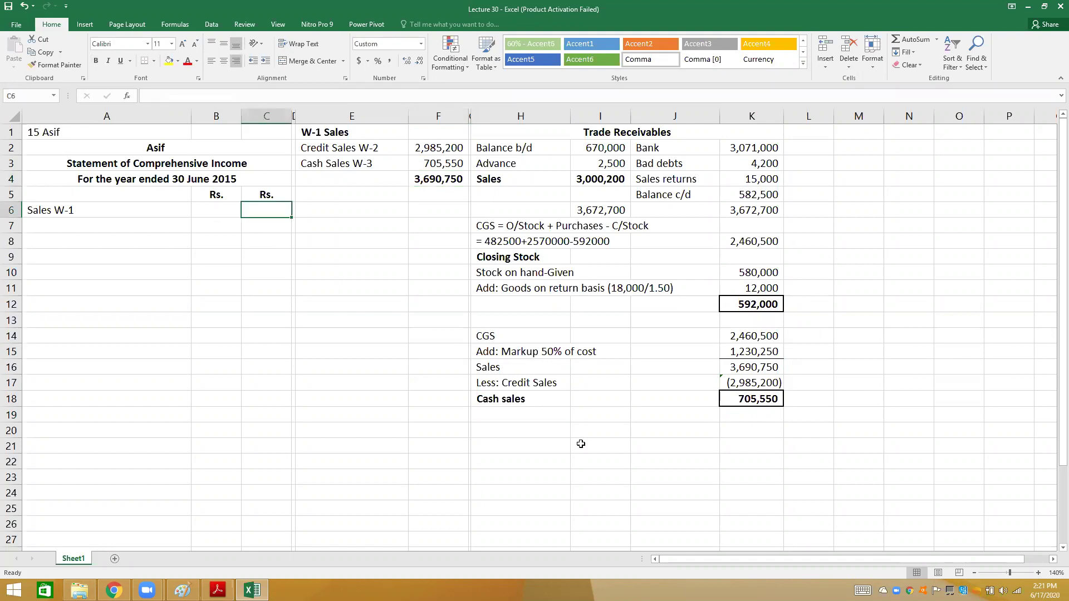
text(=)
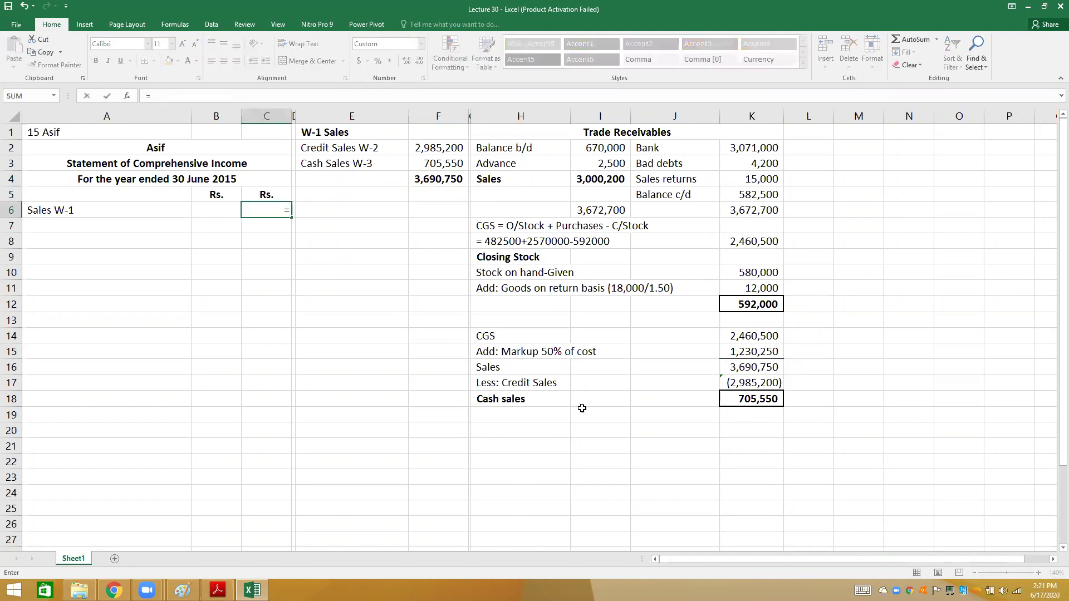
click(430, 178)
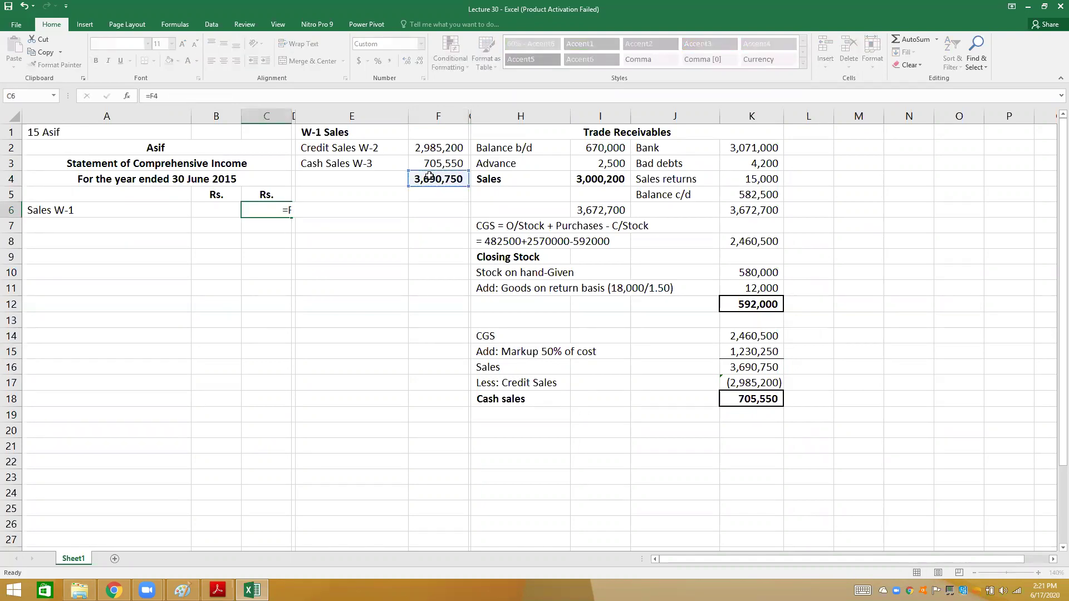
key(Return)
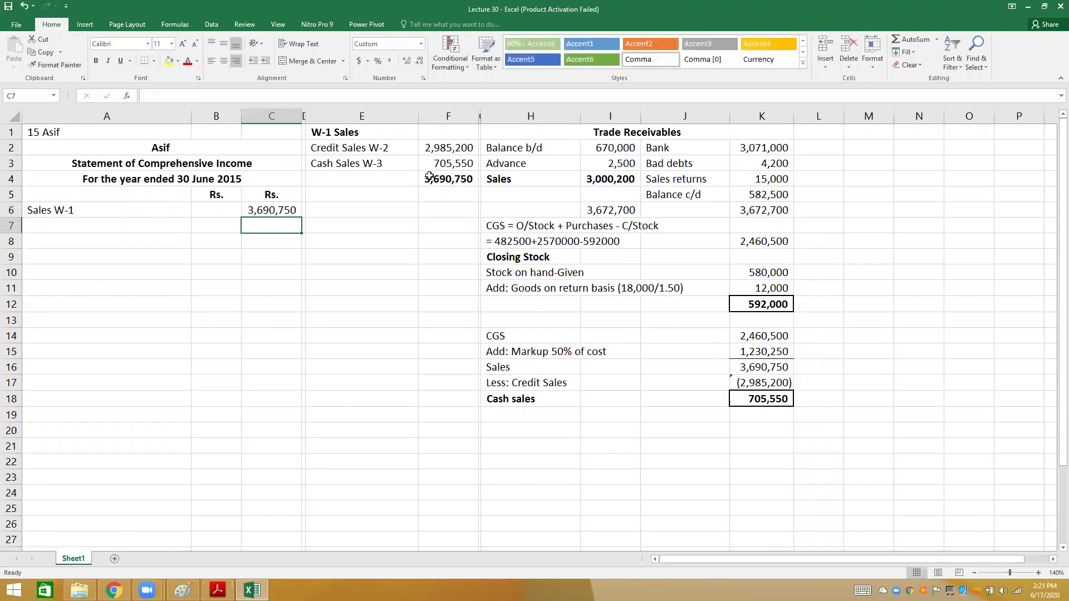
- Enter "Cost of sales" in A7, set C7 to the negative of K8, and give C7 a bottom border
key(Left)
key(Left)
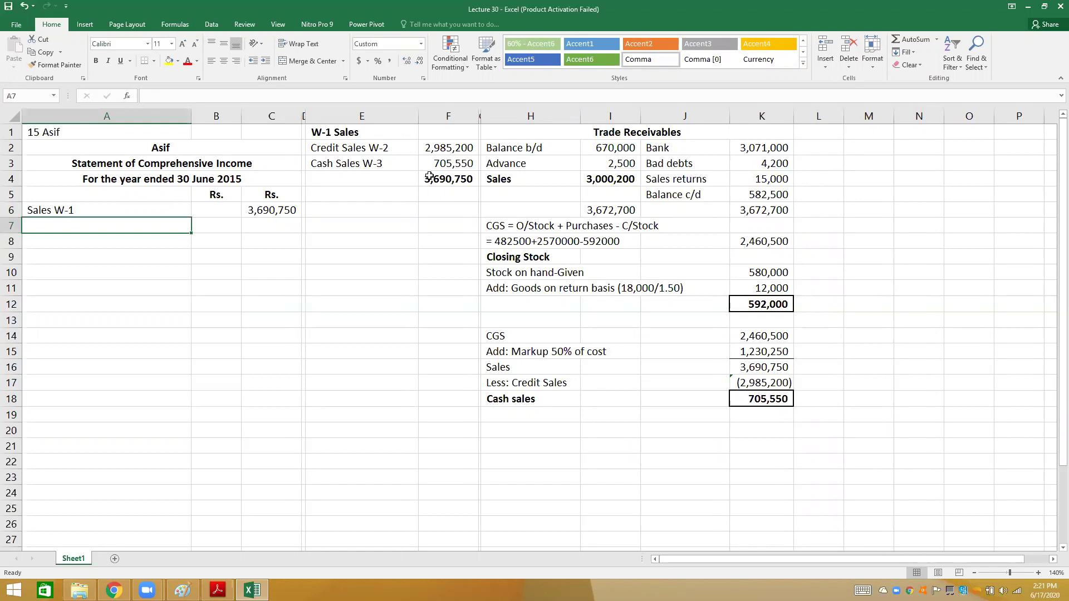
text(Cost of )
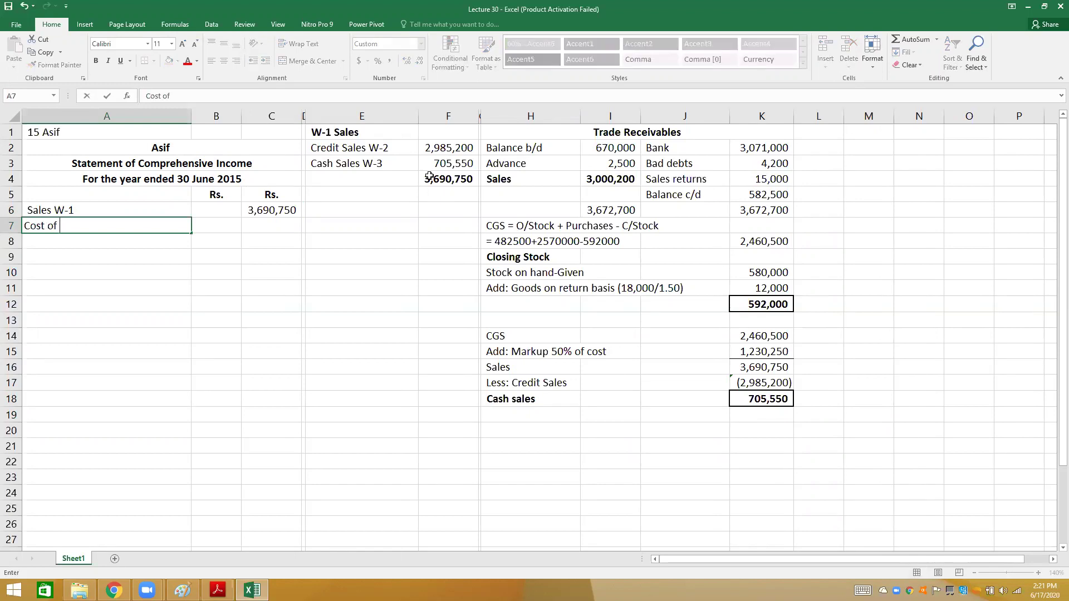
text(sales)
key(Right)
key(Right)
text(=)
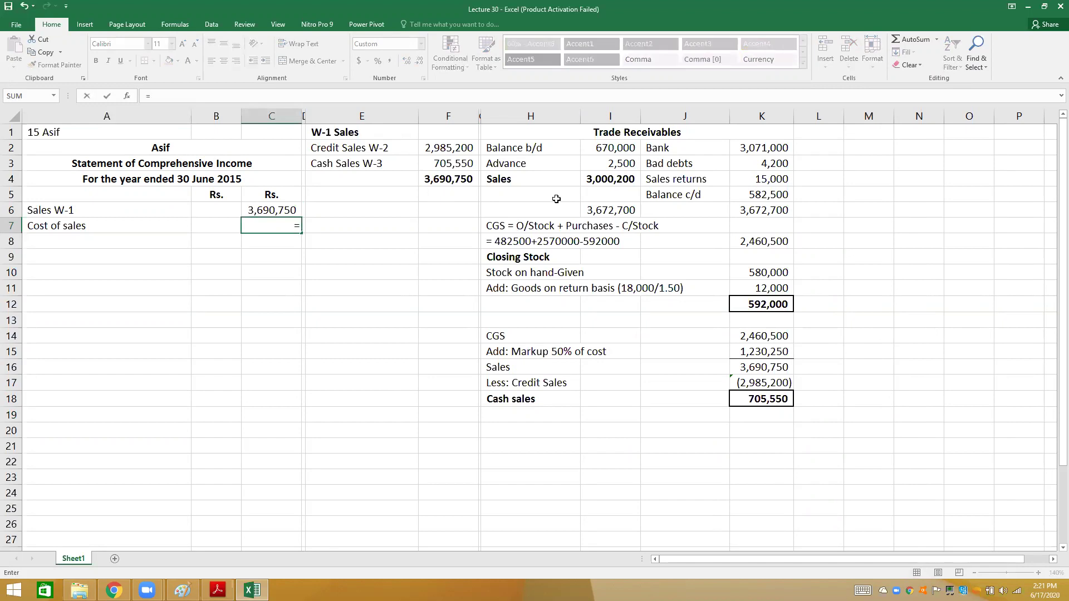
text(-)
click(762, 243)
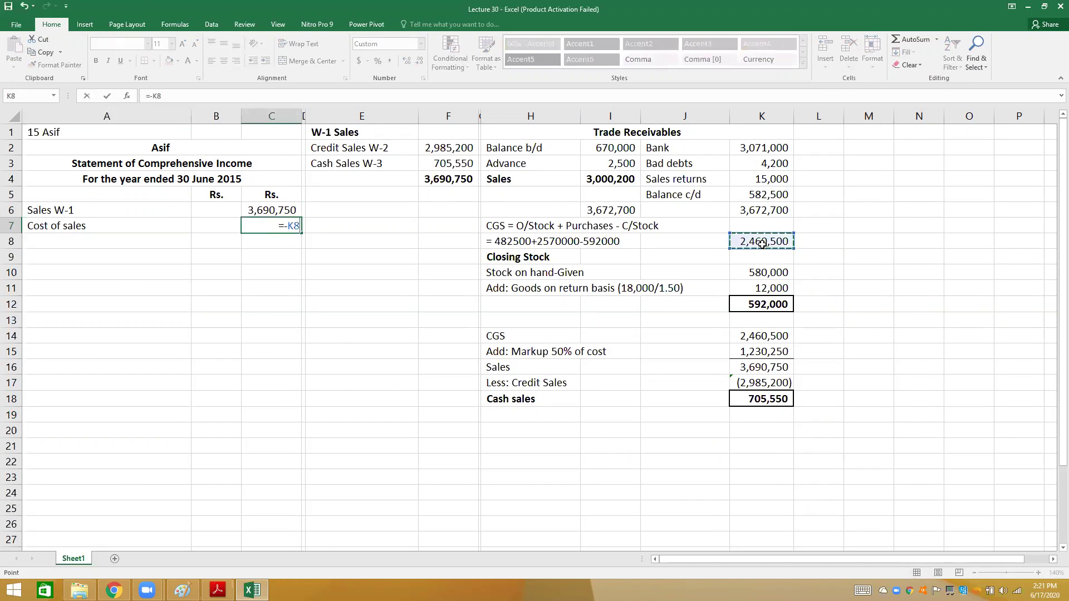
key(Return)
key(Up)
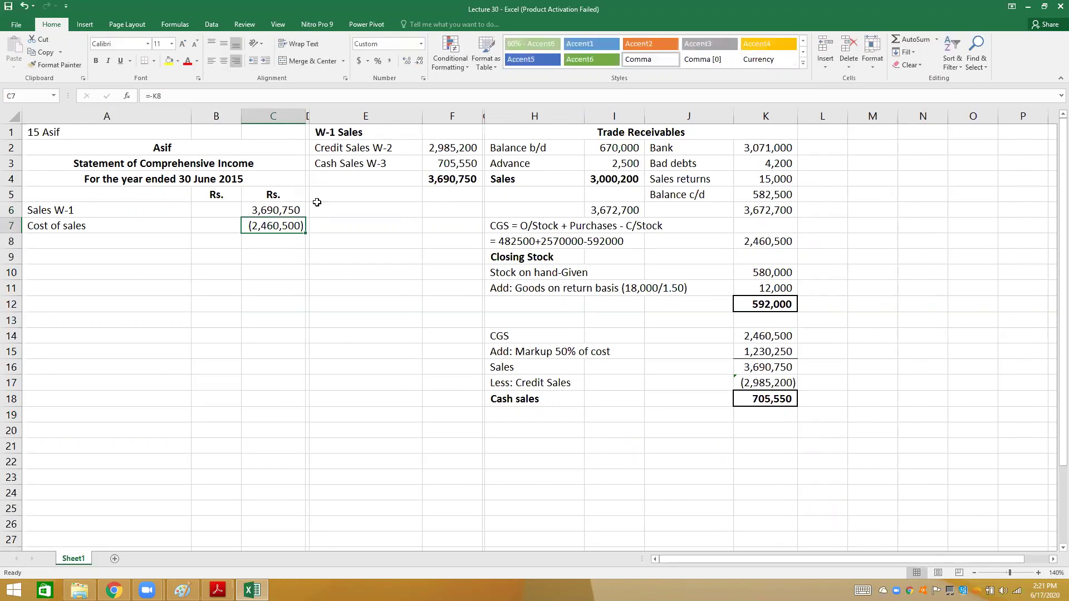
click(144, 60)
- Enter the label "Gross Profit" in A8 and calculate it in C8 as C6+C7
key(Down)
key(Left)
key(Left)
text(G)
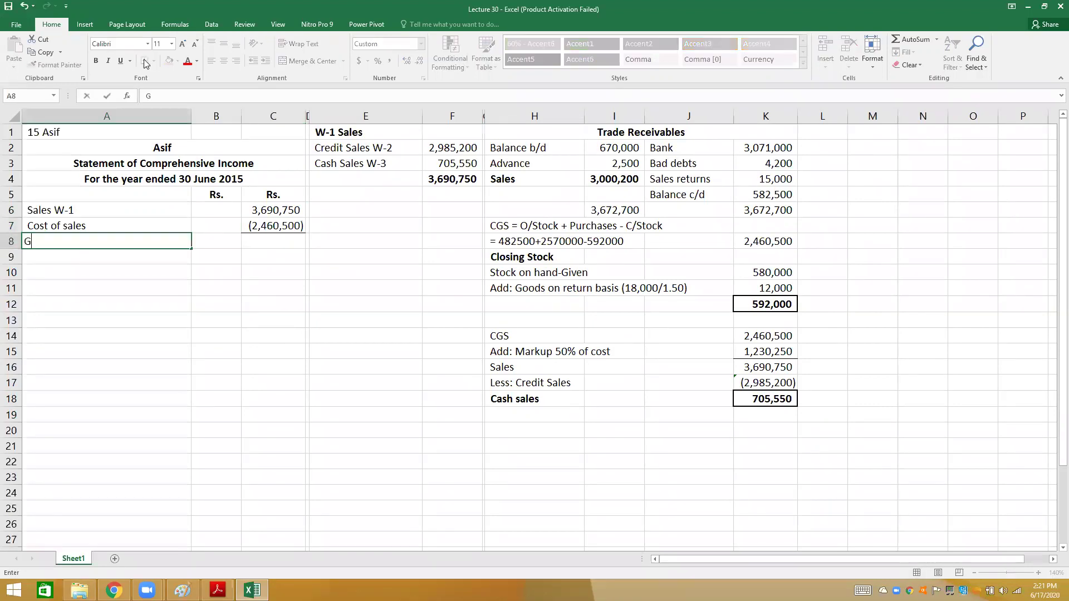
text(ross Profit)
key(Tab)
key(Tab)
text(=)
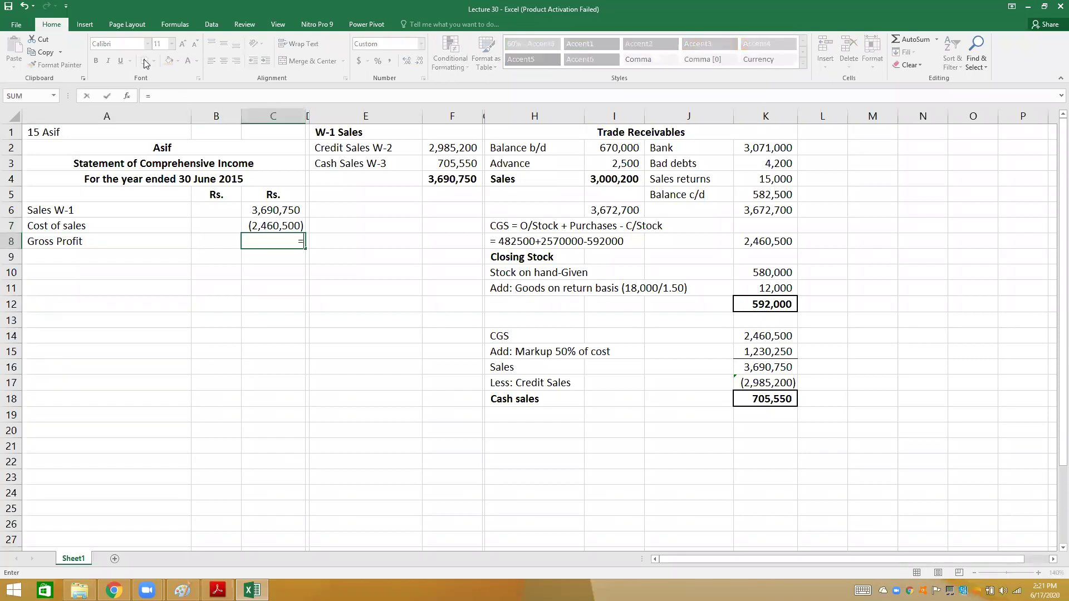
text(c6+c7)
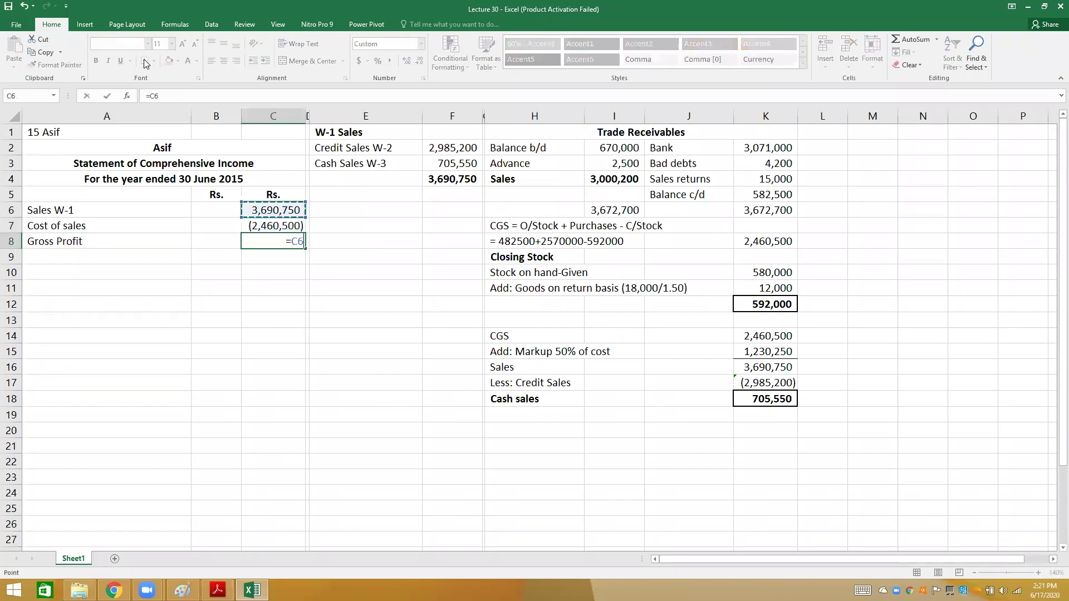
key(Return)
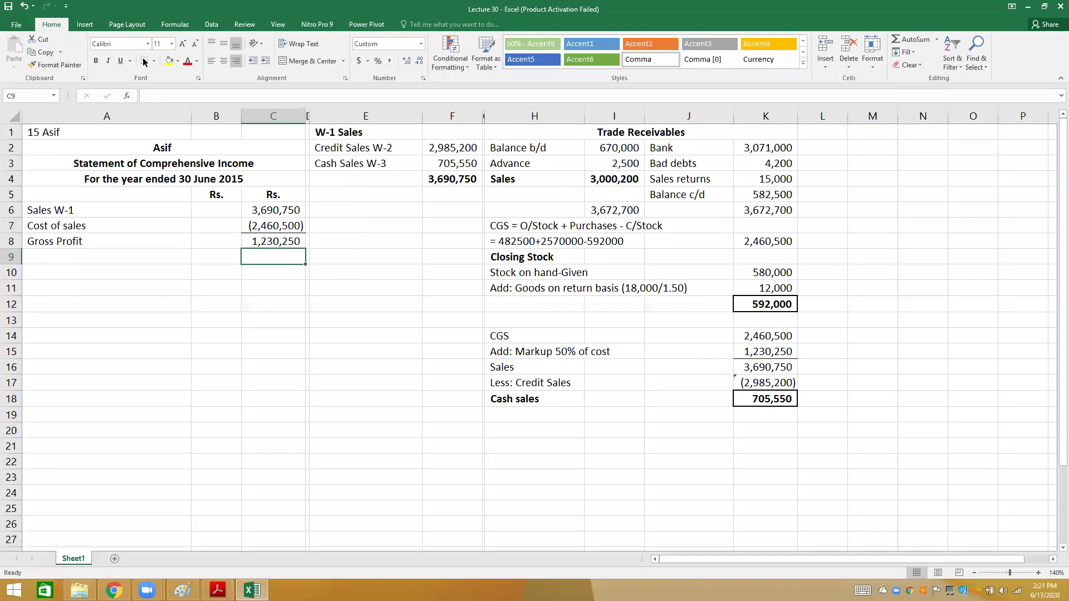
- Enter the line "Add: Discount received" in row 9 with 30,300 in C9, and total C8+C9 in C10
key(Left)
key(Left)
text(Add: )
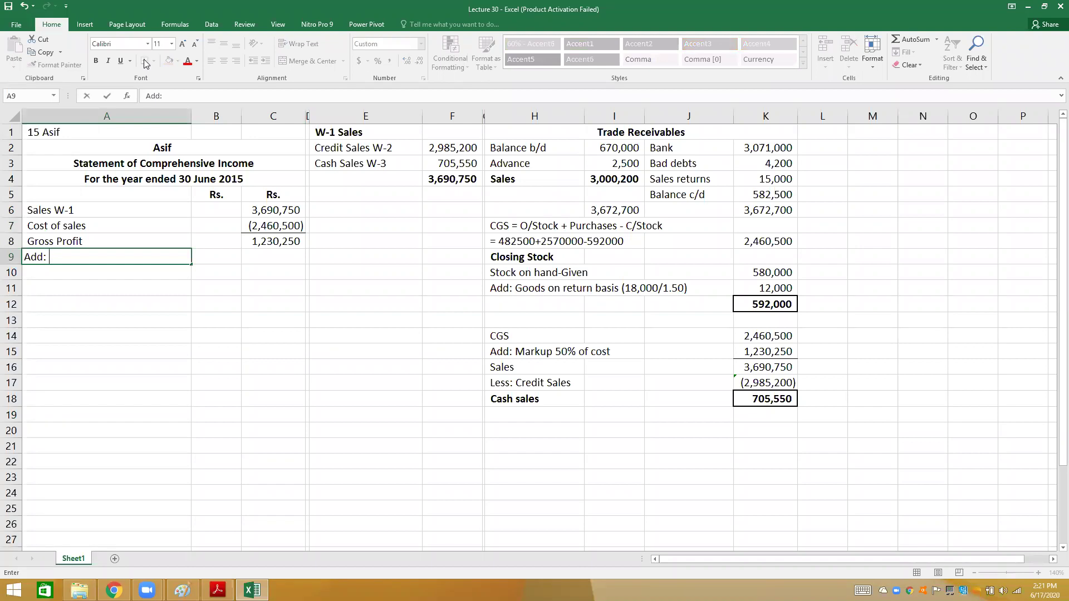
text(Discount)
text(r)
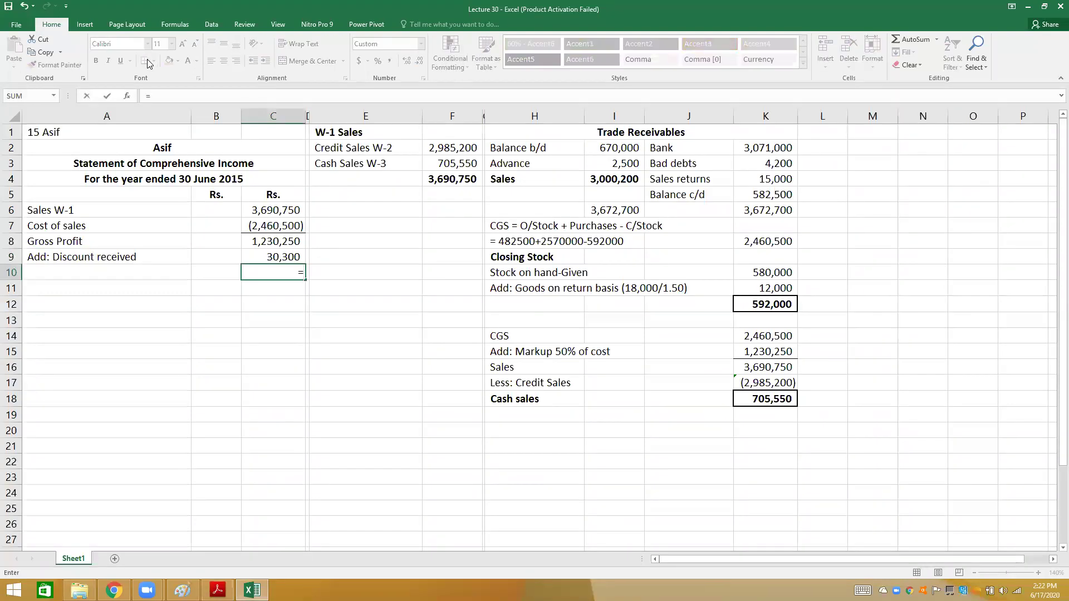
text(=C8+C9)
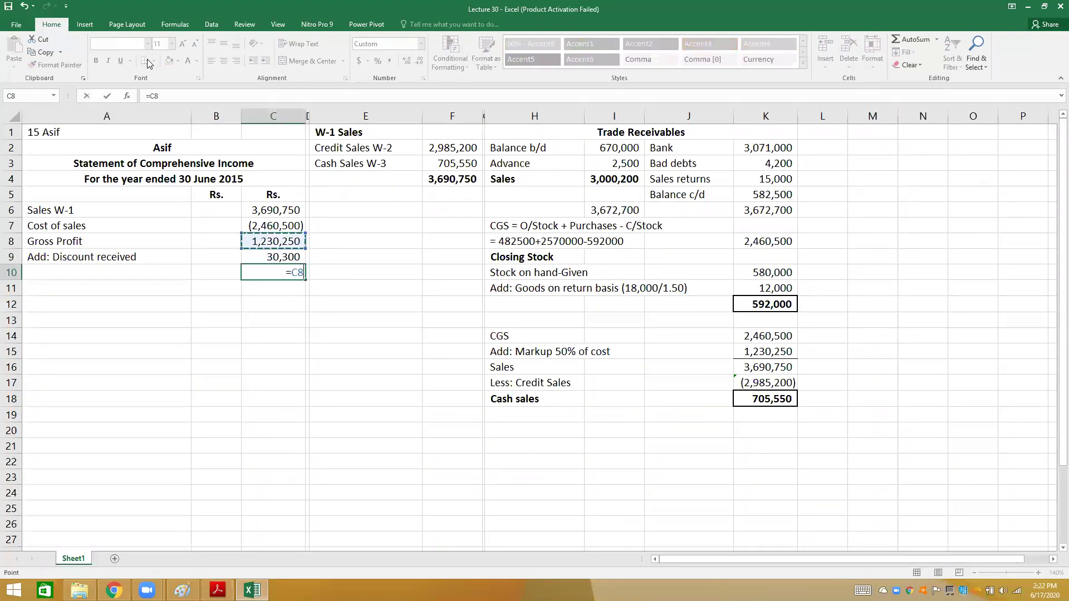
key(Return)
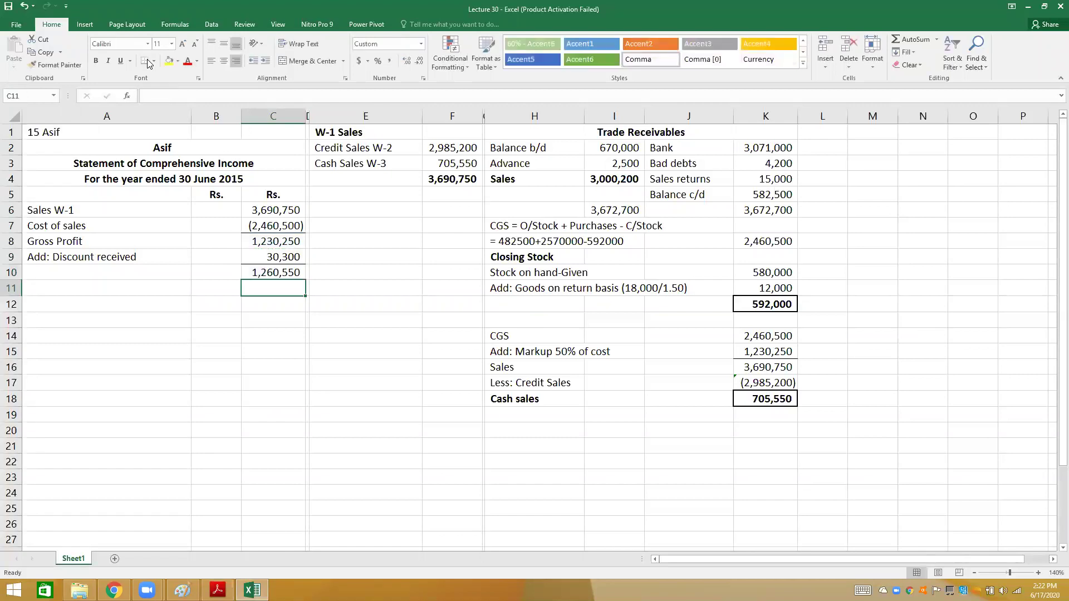
- Enter the heading "Less: Expenses" in A11 and make it bold and italic
key(Left)
key(Left)
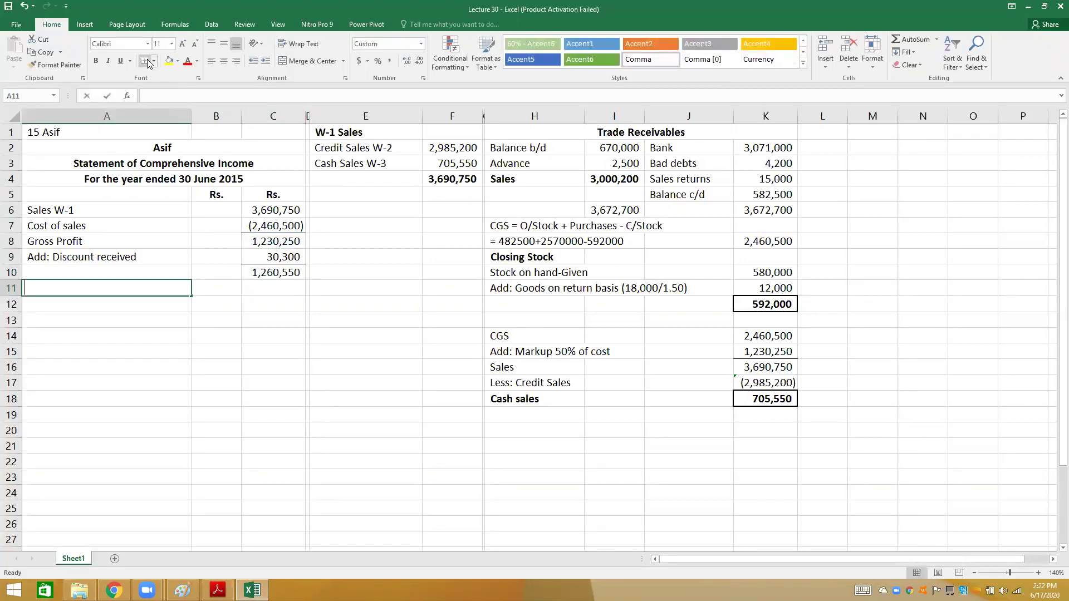
text(Less: Expense)
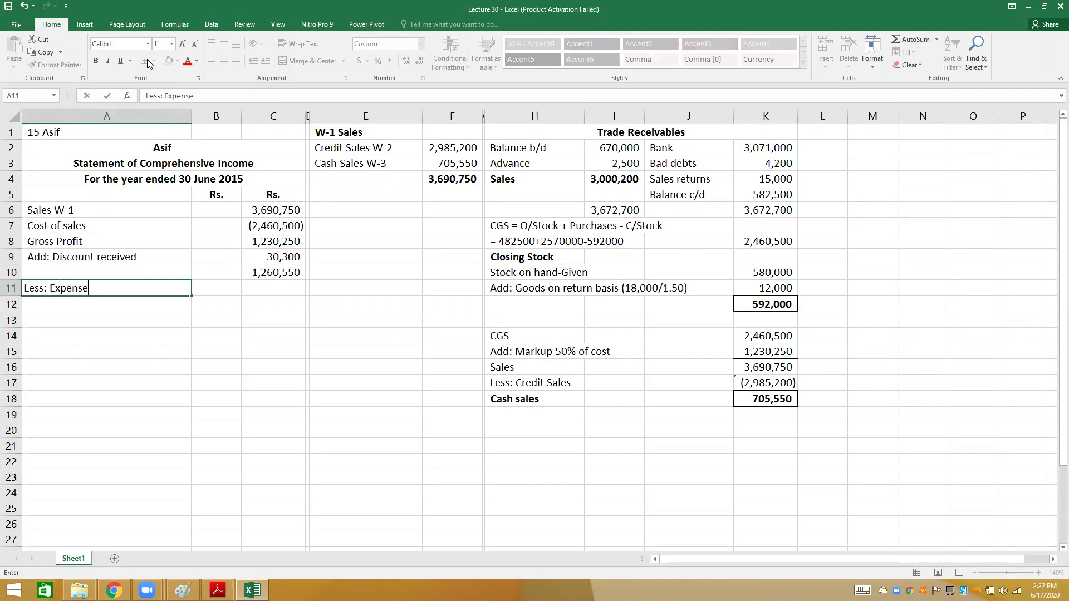
text(s)
key(ctrl+Return)
key(ctrl+b)
key(ctrl+i)
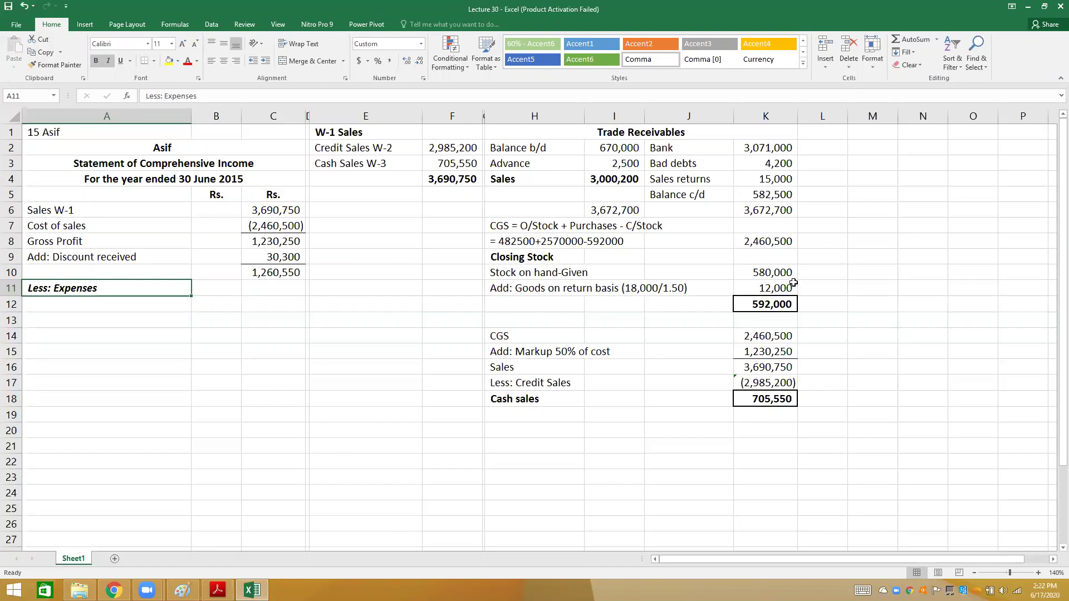
- Review the credit sales formulas, and the opening statement of financial position and bank book summary of Example 15 in the PDF
click(634, 176)
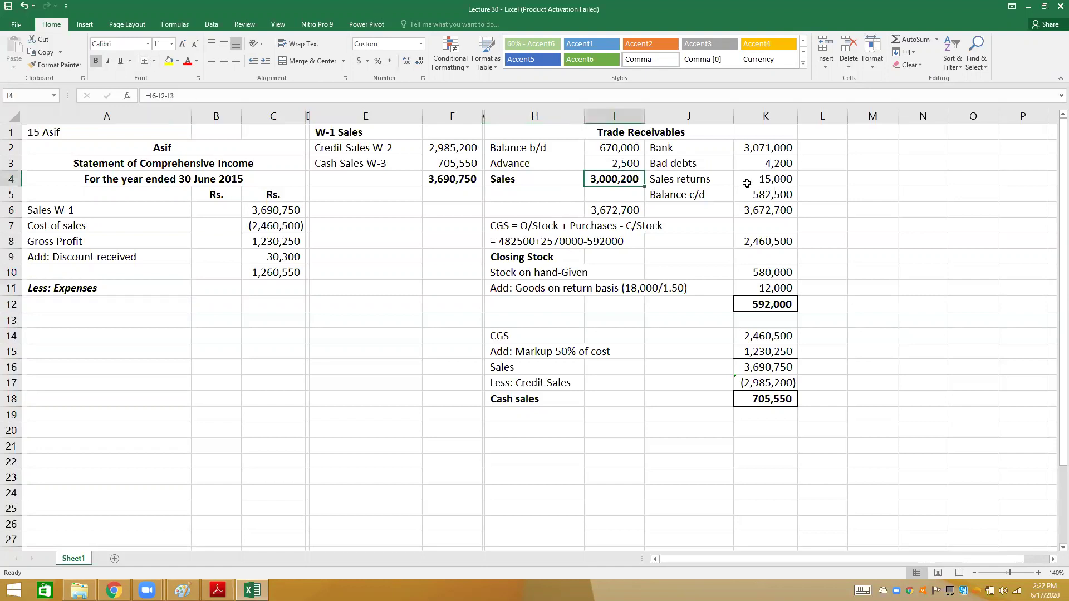
click(445, 154)
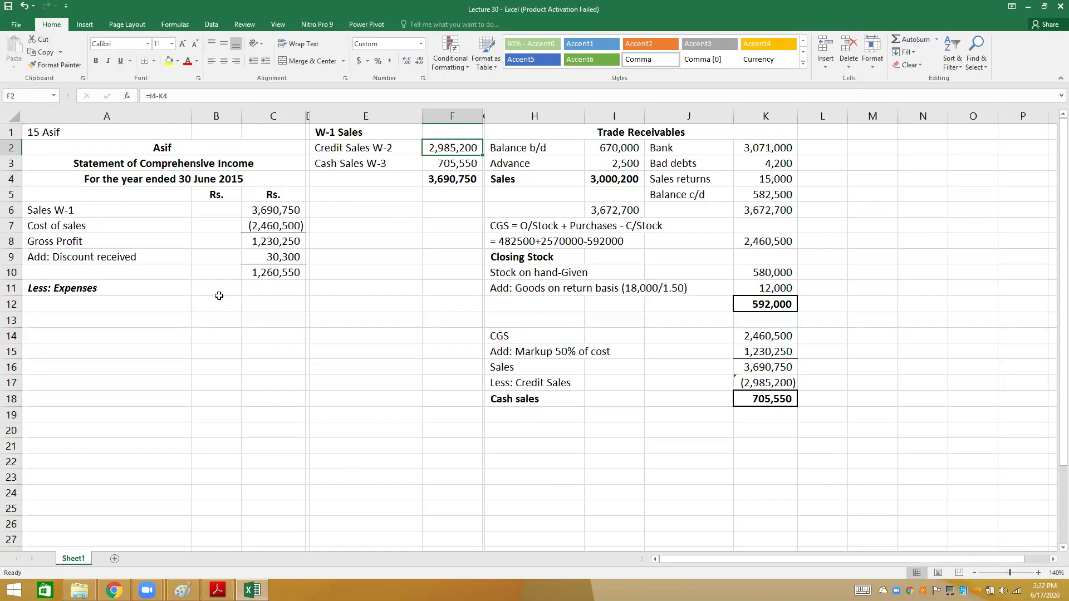
click(157, 301)
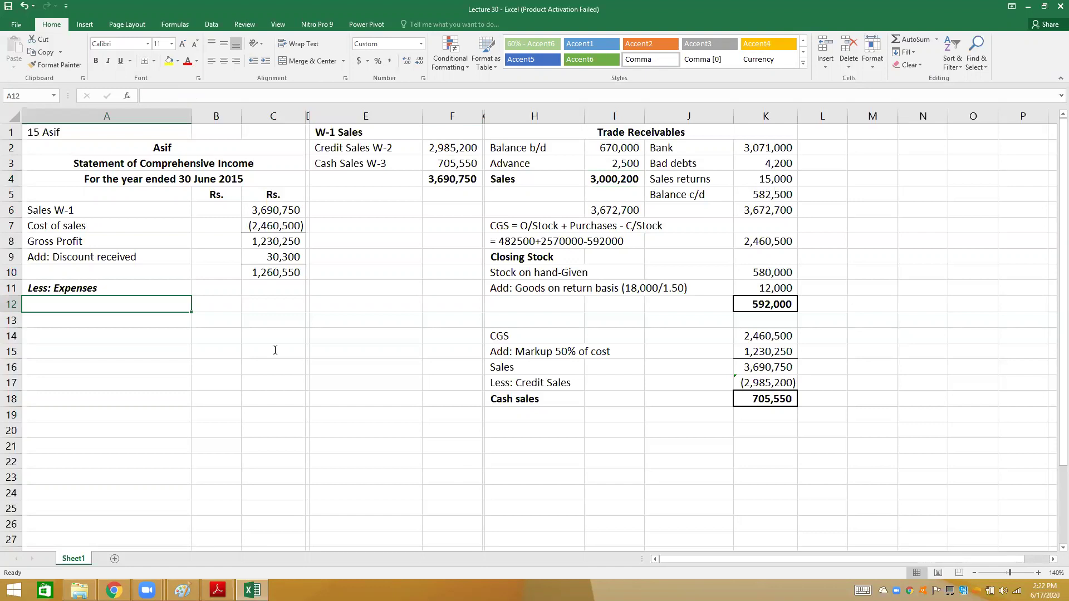
key(alt+Tab)
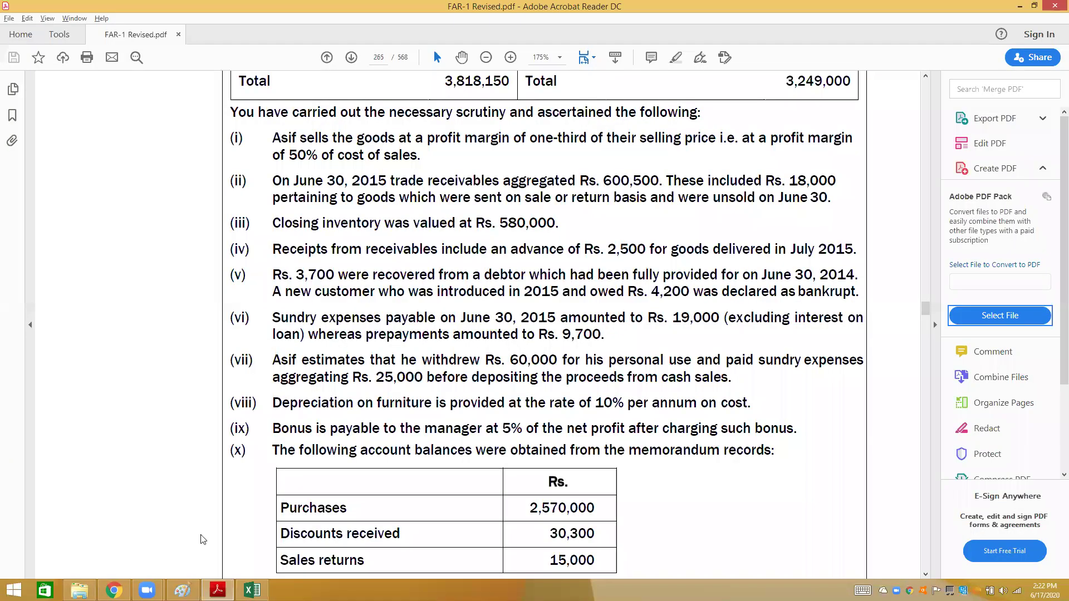
scroll(530, 446, up, 10)
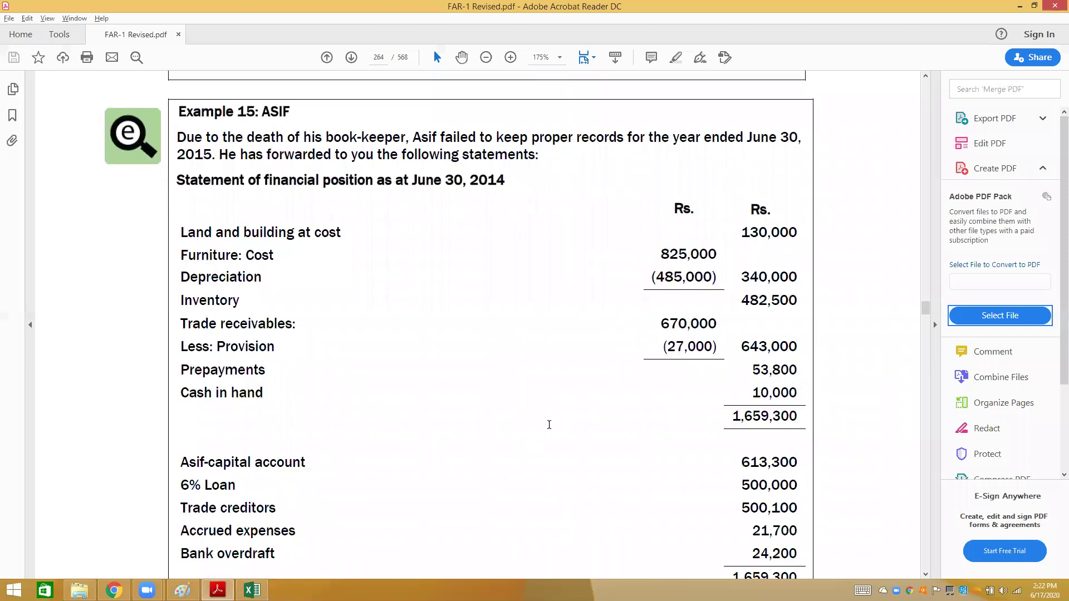
scroll(549, 425, down, 6)
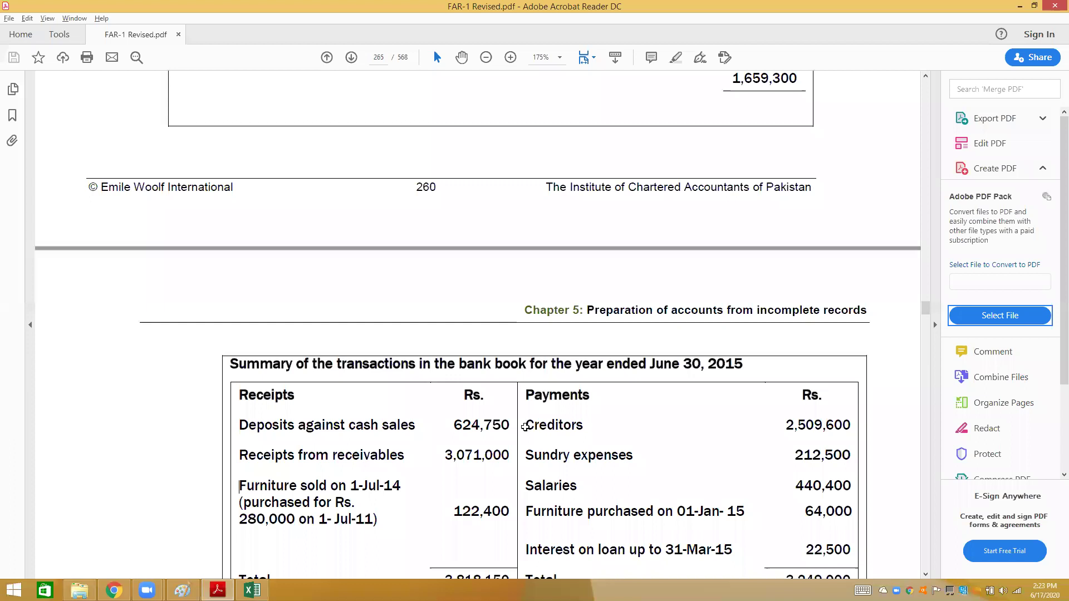
- Copy the Trade Receivables account heading to H19 in the workbook and retitle the copy "Sundry Expenses"
key(alt+Tab)
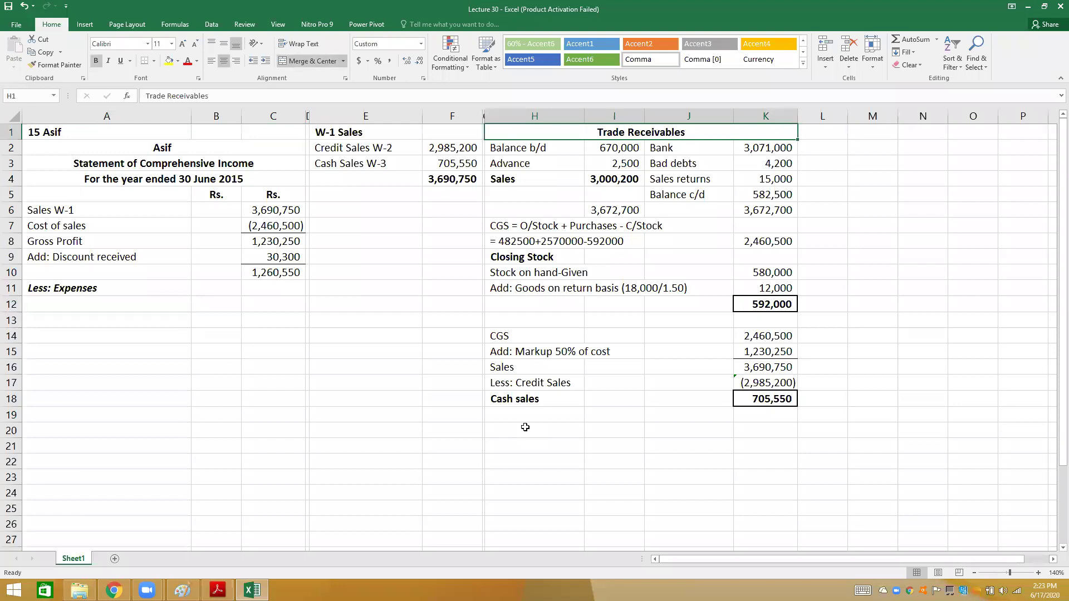
key(ctrl+c)
key(Down)
key(Down)
key(Down)
key(Down)
key(Down)
key(Down)
key(Down)
key(Down)
key(Down)
key(Down)
key(Down)
key(Down)
key(Down)
key(Down)
key(Down)
key(Down)
key(Down)
key(Down)
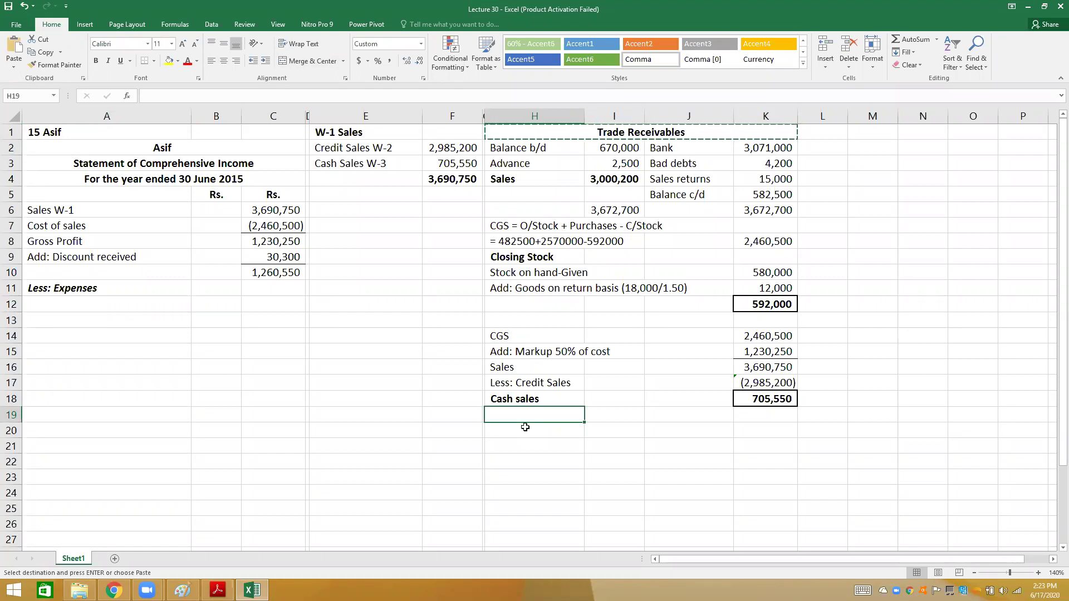
key(Return)
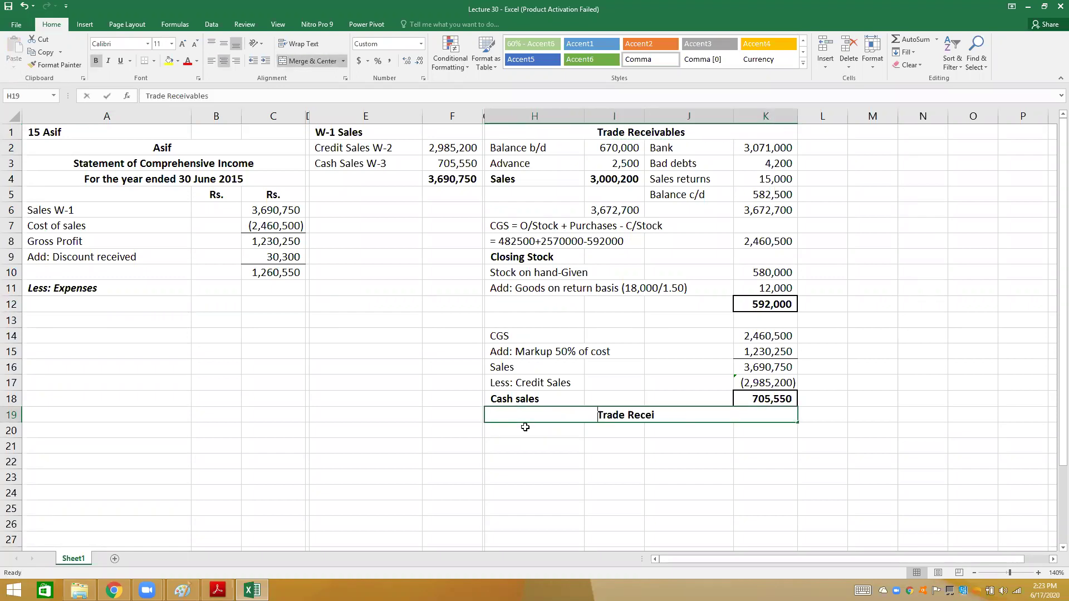
text(Sundry )
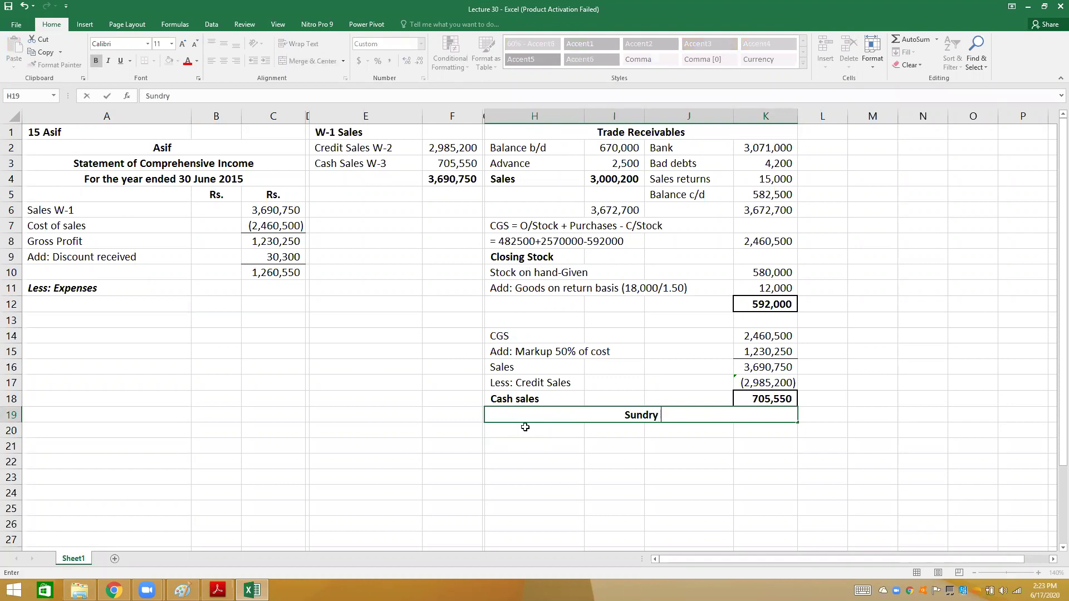
text(Expenses)
key(Return)
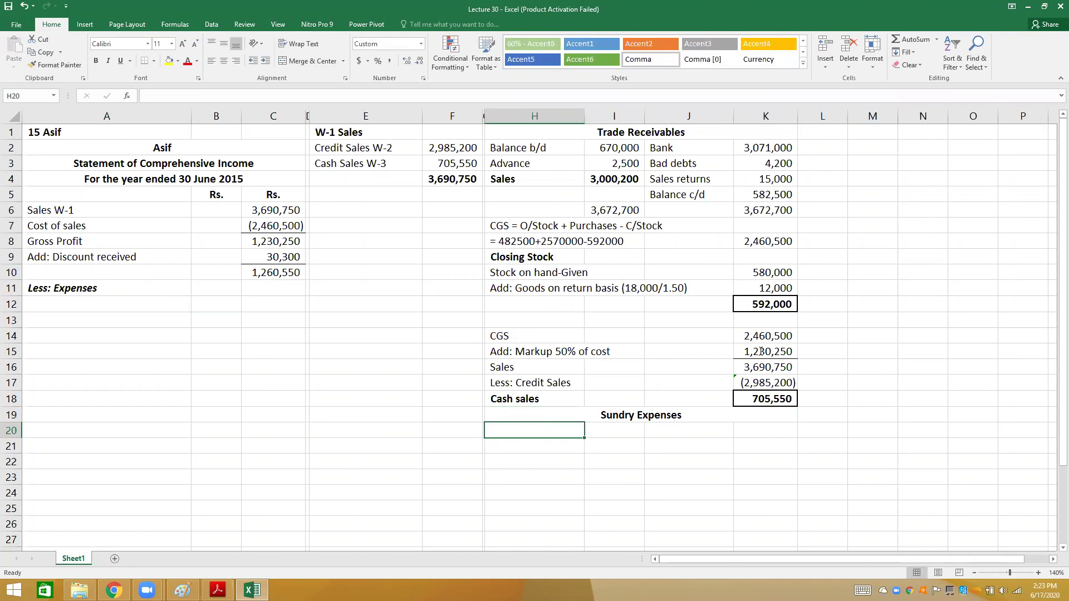
- Enter the opening balances in row 20 of the Sundry Expenses account: "Balance b/d" 53,800 on the debit side and "Balance b/d" 21,700 on the credit side
key(alt+Tab)
scroll(764, 363, up, 5)
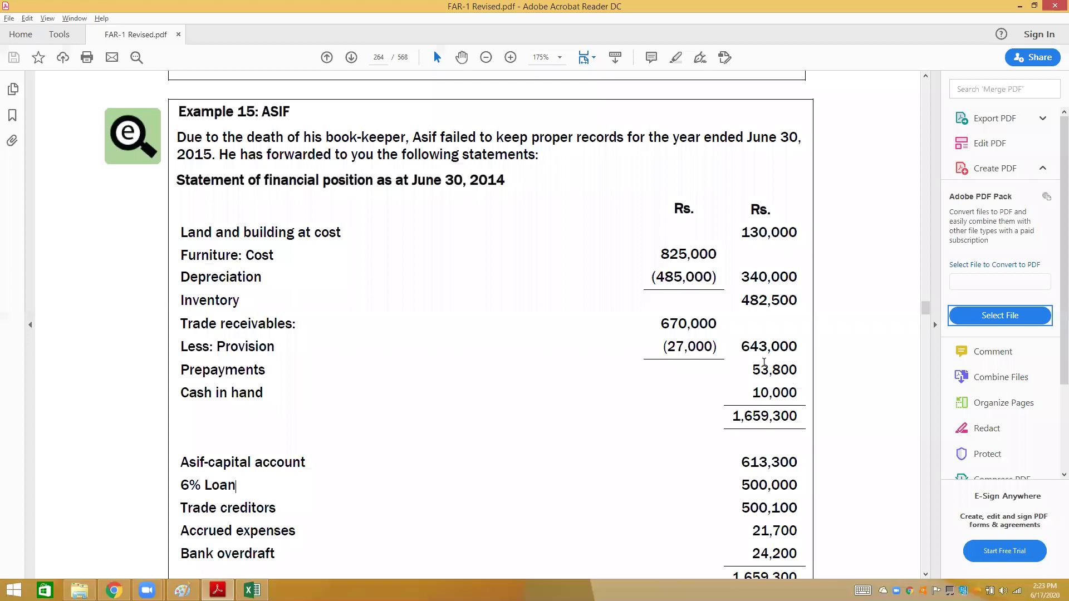
key(alt+Tab)
key(alt+Tab)
text(Bal)
key(BackSpace)
key(BackSpace)
key(BackSpace)
text(Balance b/d)
key(Tab)
key(alt+Tab)
key(alt+Tab)
text(21700)
key(Return)
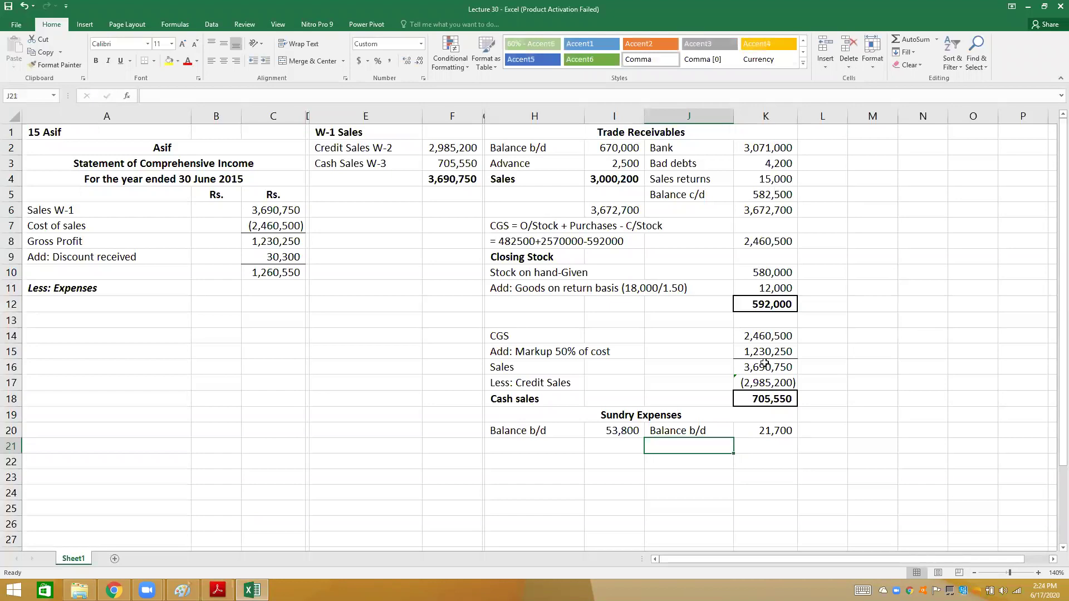
- Enter the sundry expenses payment from the PDF's bank book summary as "Bank" 212,500 in H21:I21
key(alt+Tab)
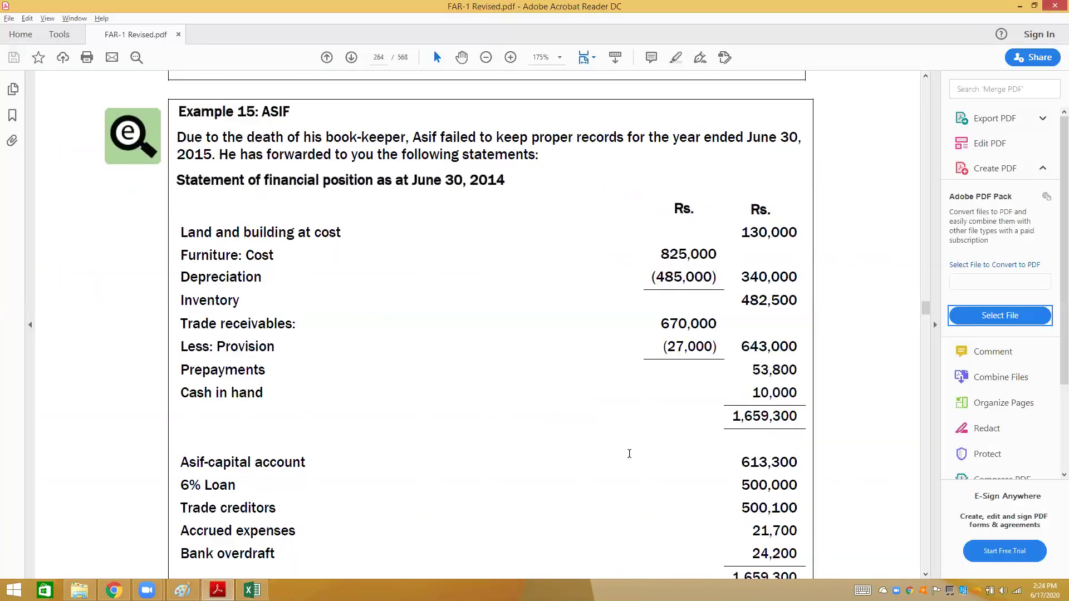
scroll(628, 453, down, 6)
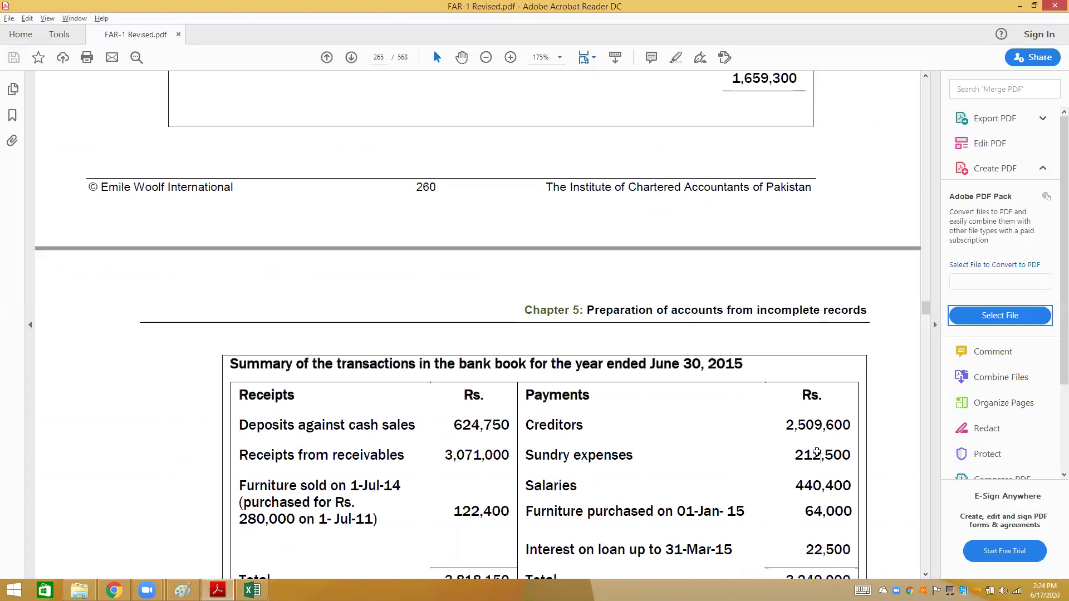
key(alt+Tab)
key(Tab)
text(212500)
key(Return)
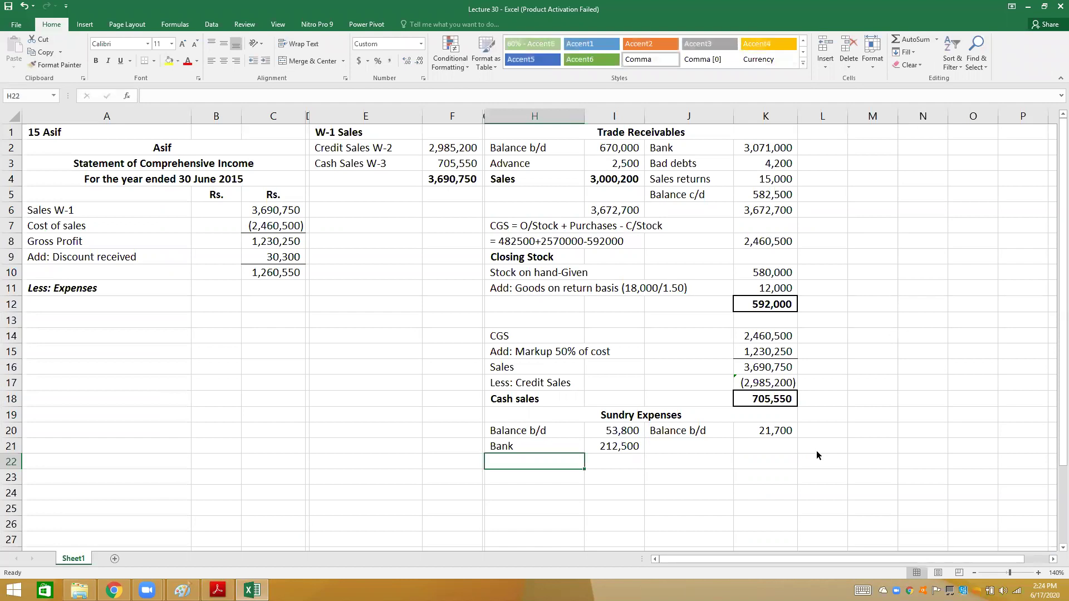
- Enter the closing balances from note (vi) in row 23: "Balance c/d" 19,000 on the debit side and "Balance c/d" 9,700 on the credit side
key(alt+Tab)
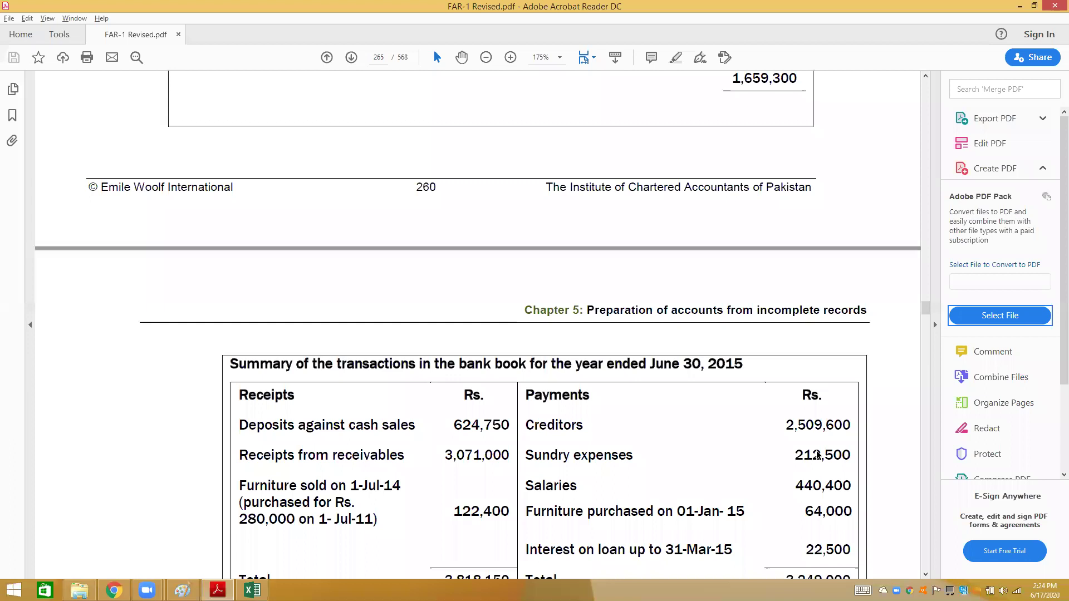
scroll(816, 455, down, 9)
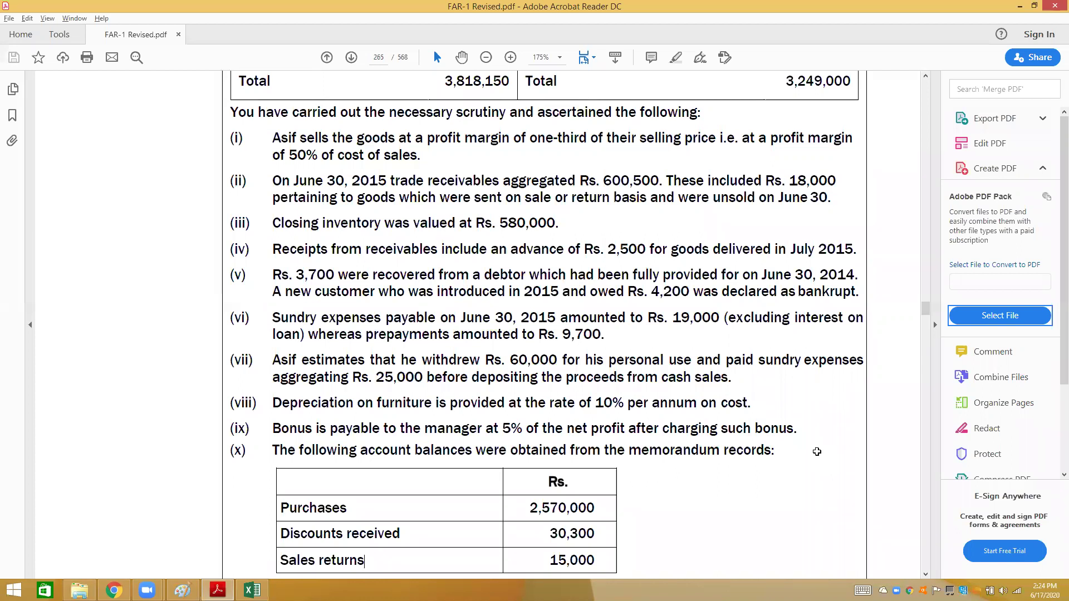
key(alt+Tab)
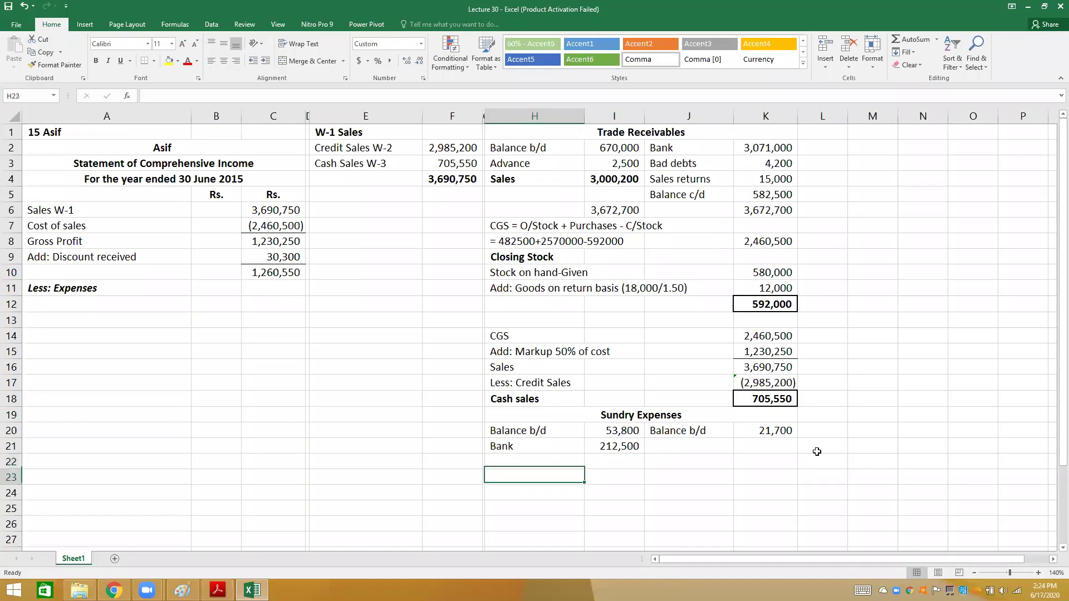
text(Bala)
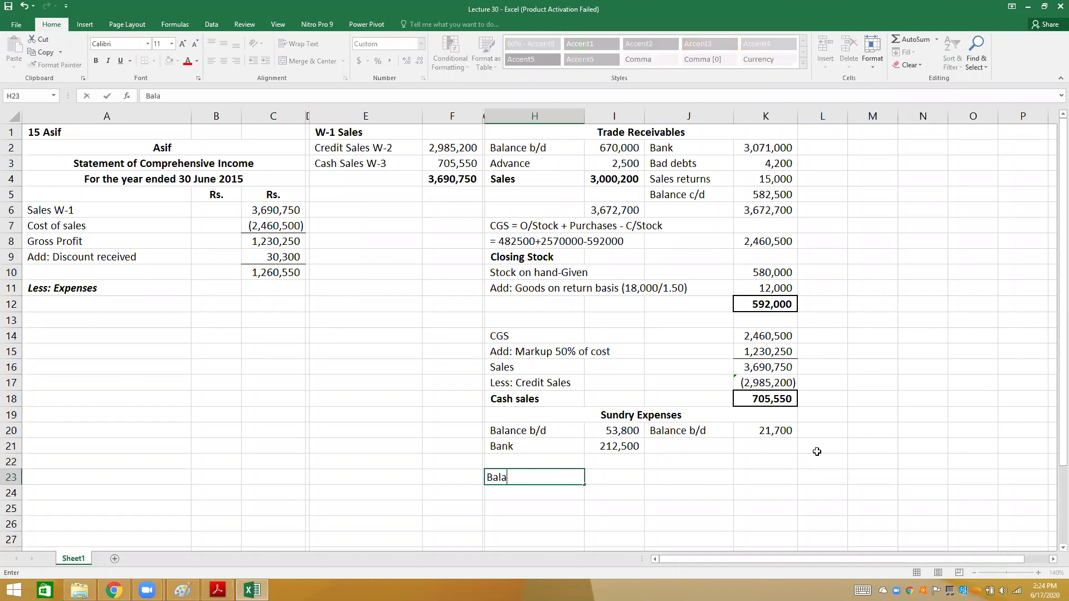
text(nce c/d)
key(Tab)
key(alt+Tab)
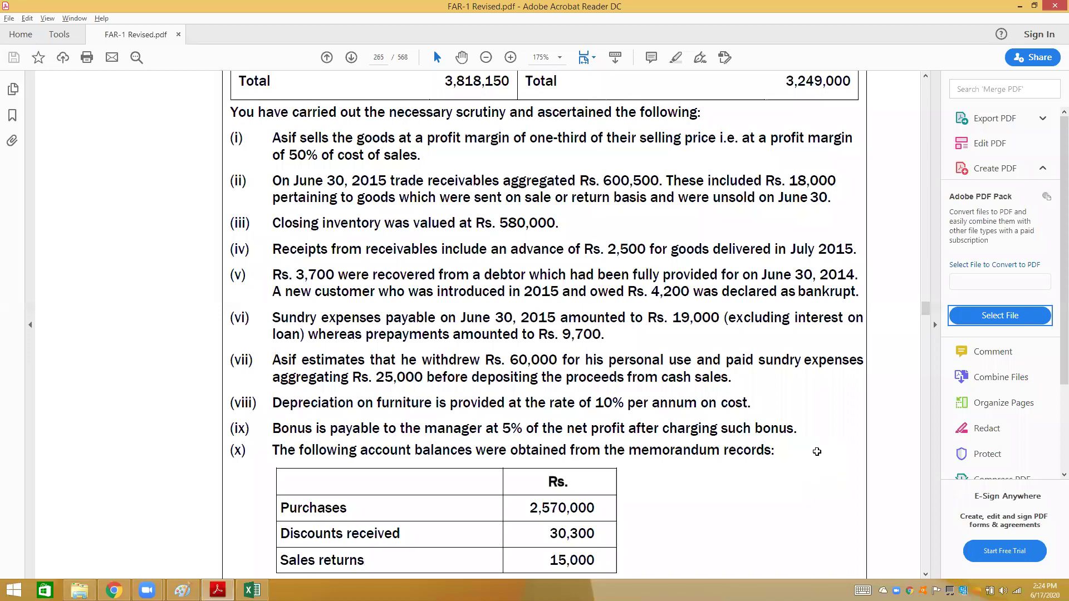
key(alt+Tab)
text(19000)
key(Tab)
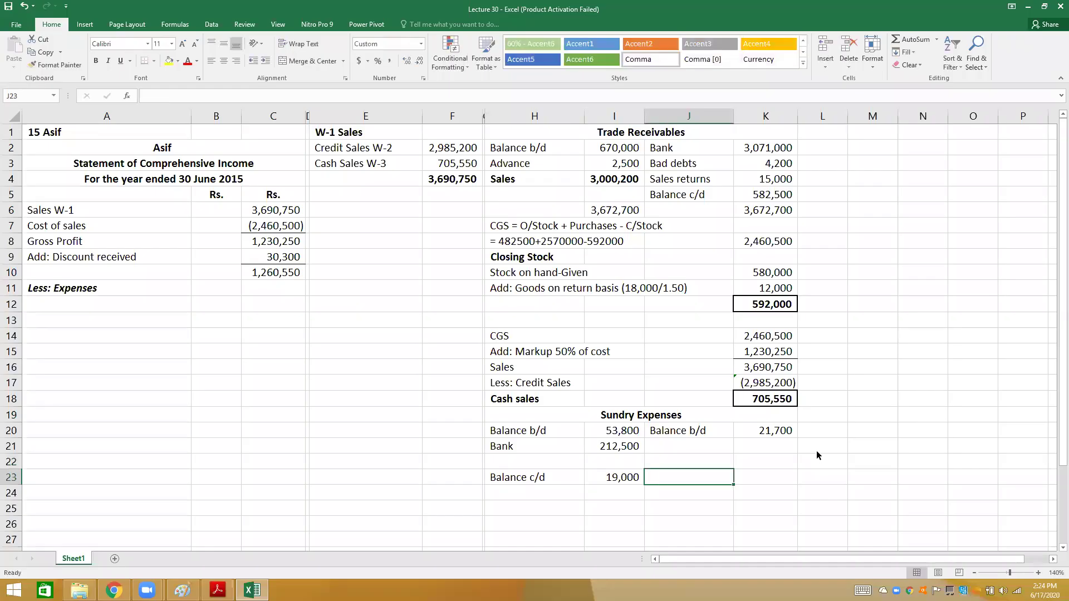
key(alt+Tab)
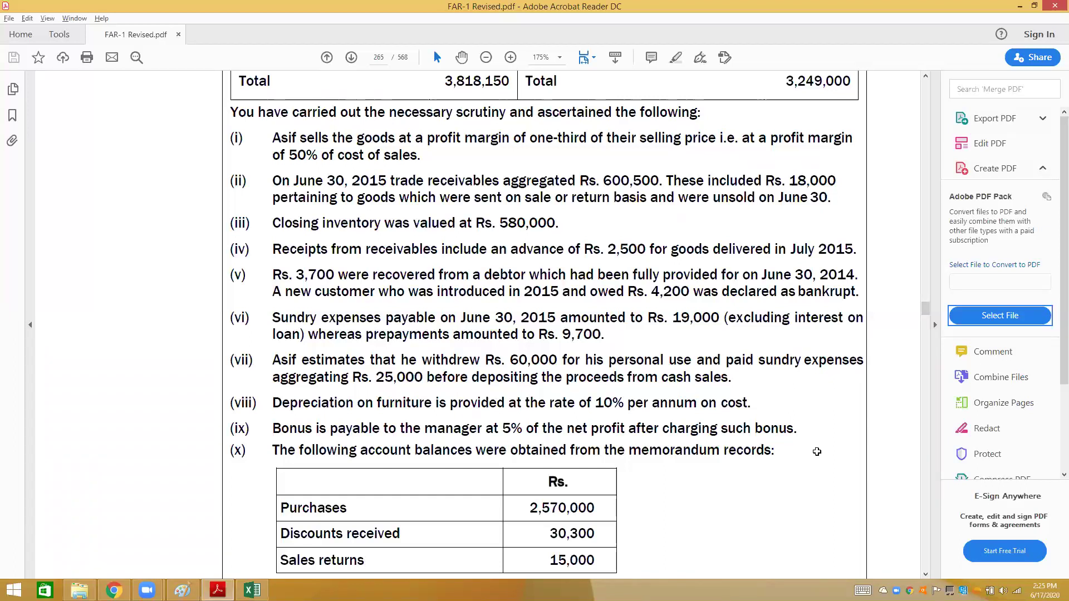
key(alt+Tab)
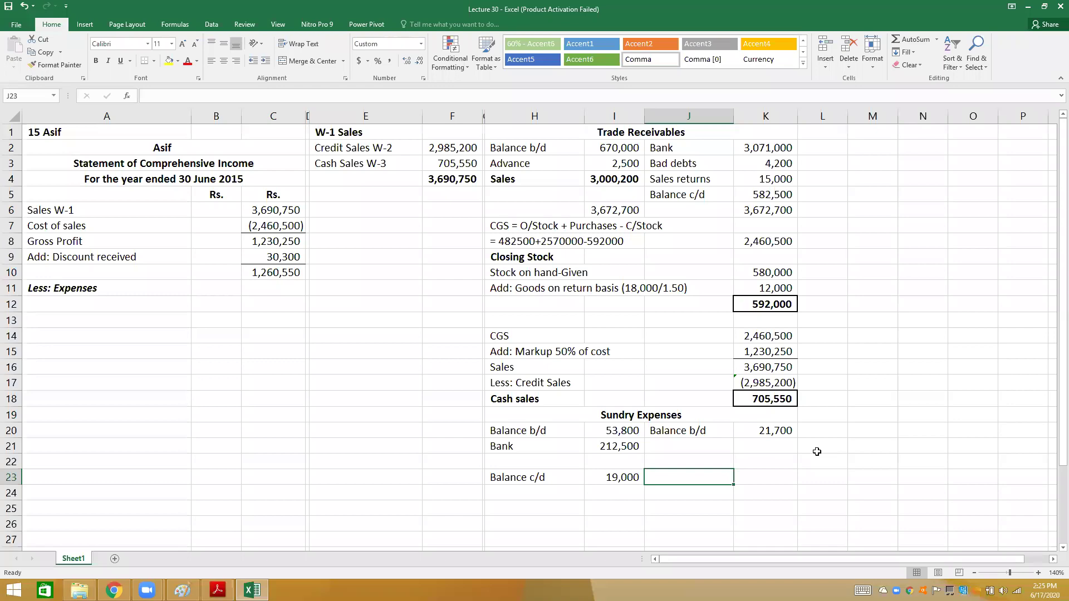
- Enter the cash-paid sundry expenses from note (vii) of the PDF as "Cash" 25,000 in H22:I22
key(alt+Tab)
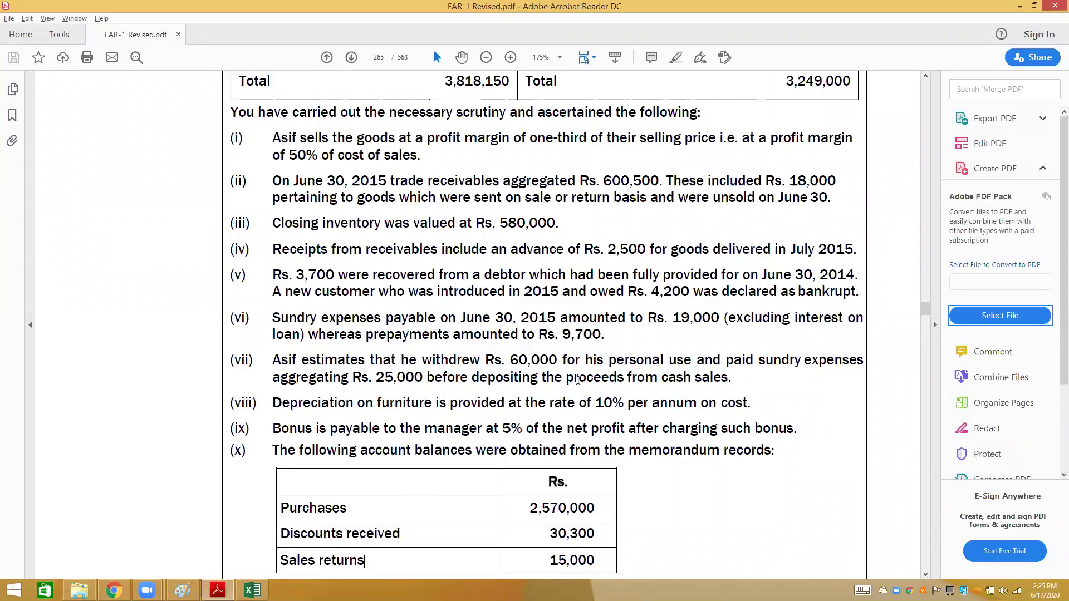
click(533, 386)
key(alt+Tab)
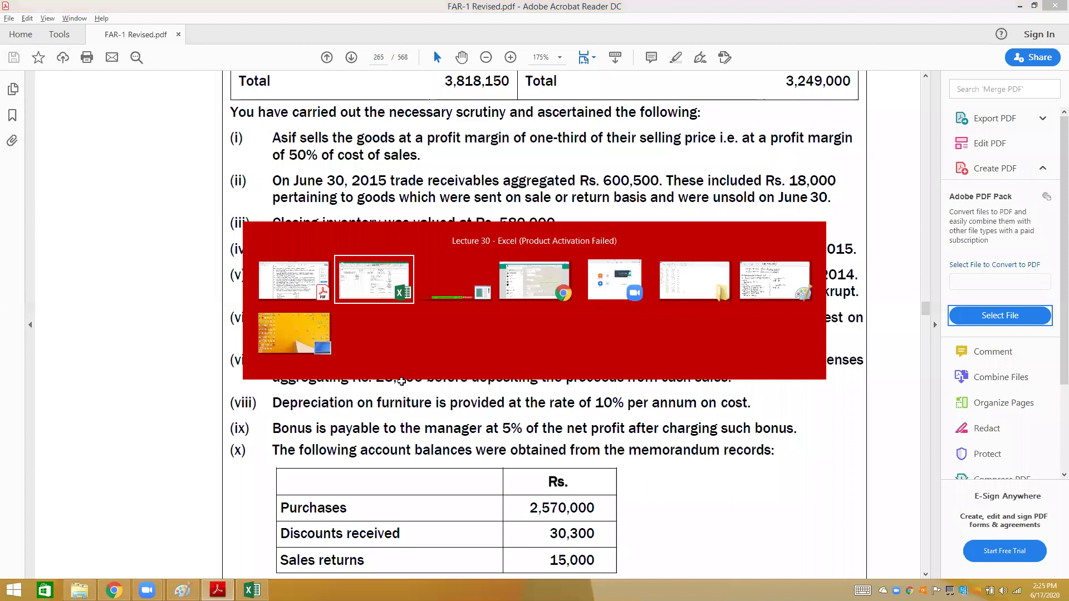
key(Up)
key(Up)
key(Left)
key(Left)
text(Cash)
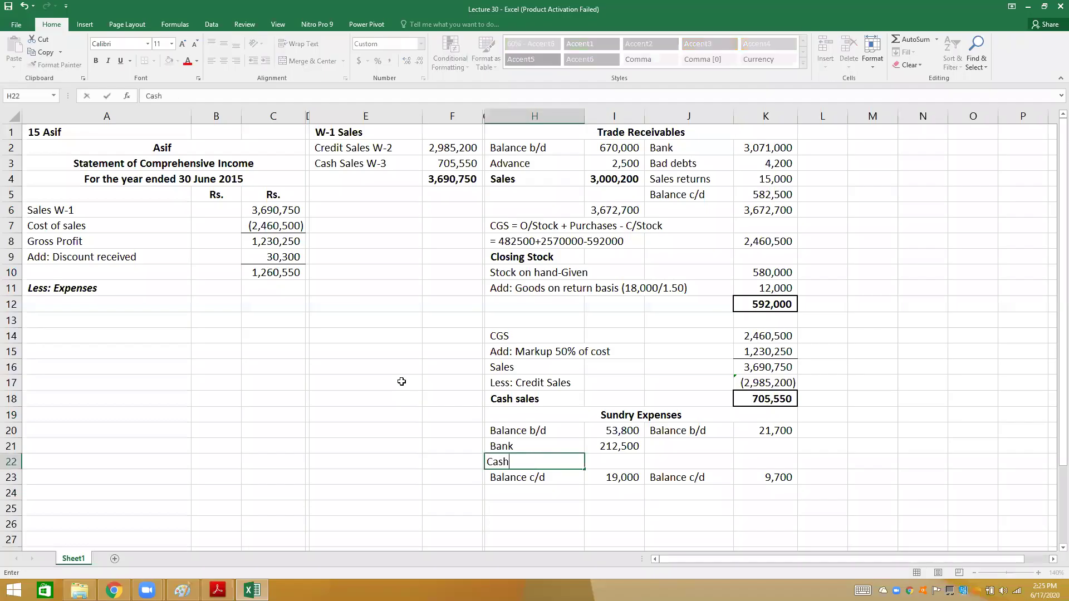
key(Tab)
text(25000)
key(Tab)
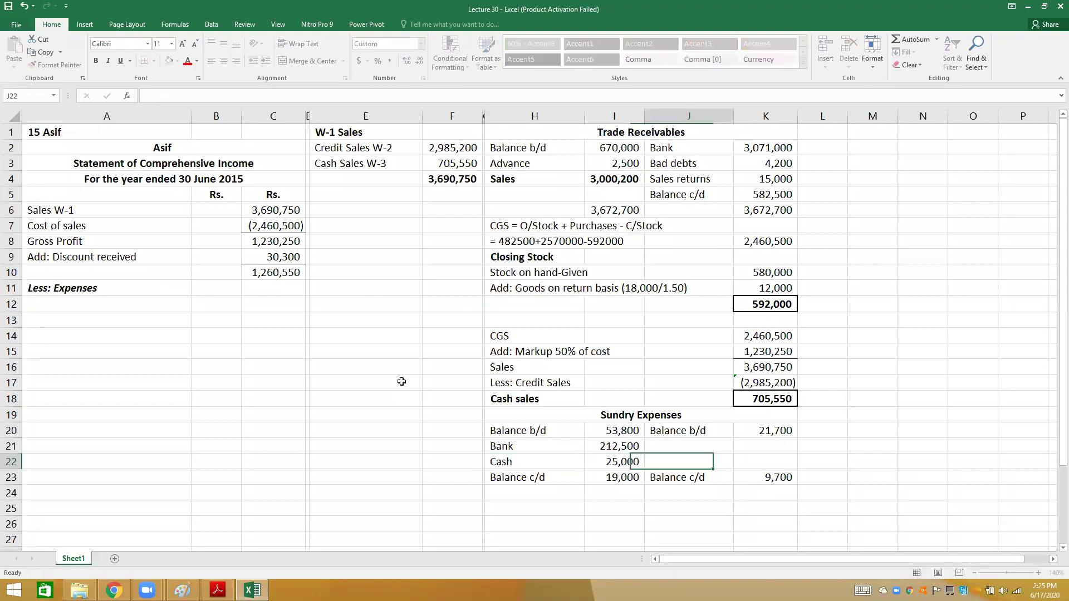
- Label the balancing entry on the credit side of the Sundry Expenses account "SOCI" in J22
text(SOC)
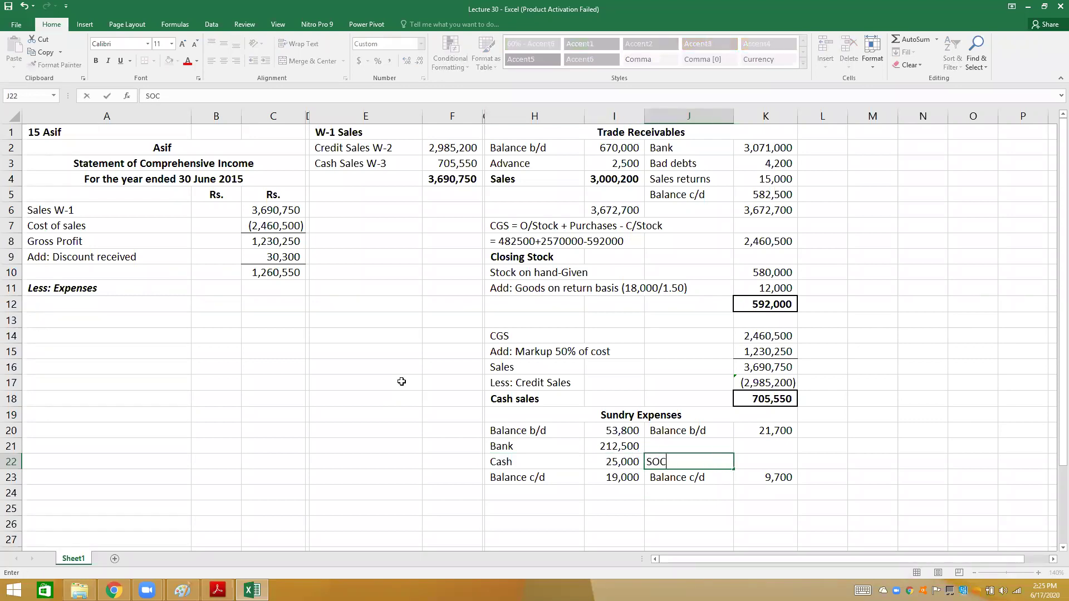
text(I)
key(Return)
- Total the debit side of the Sundry Expenses account in I24 with =SUM(I20:I23) and make the total bold
key(Down)
key(Left)
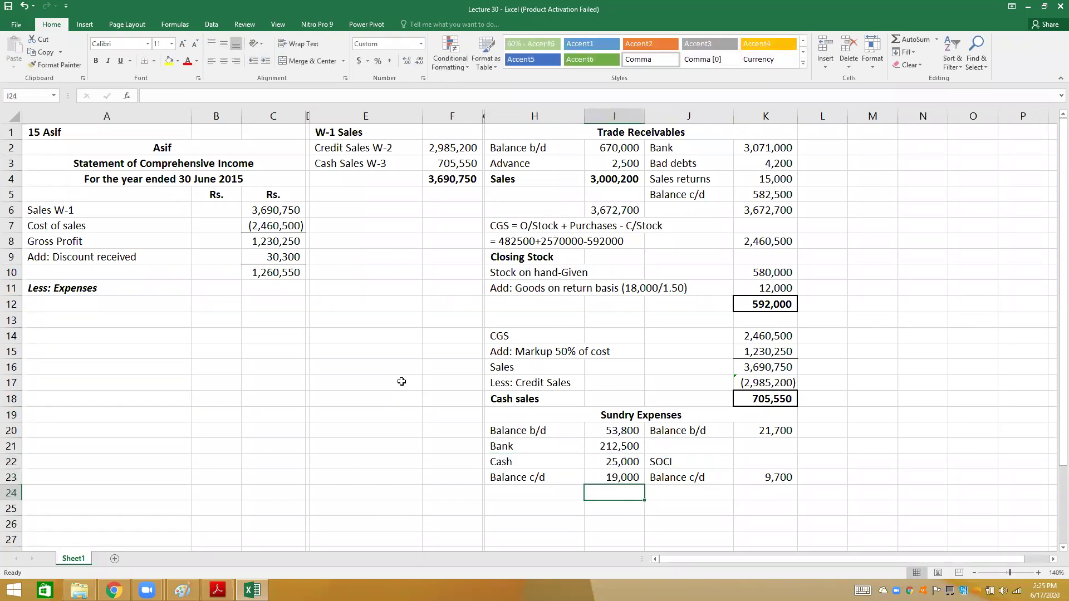
text(=sum()
key(Up)
key(Up)
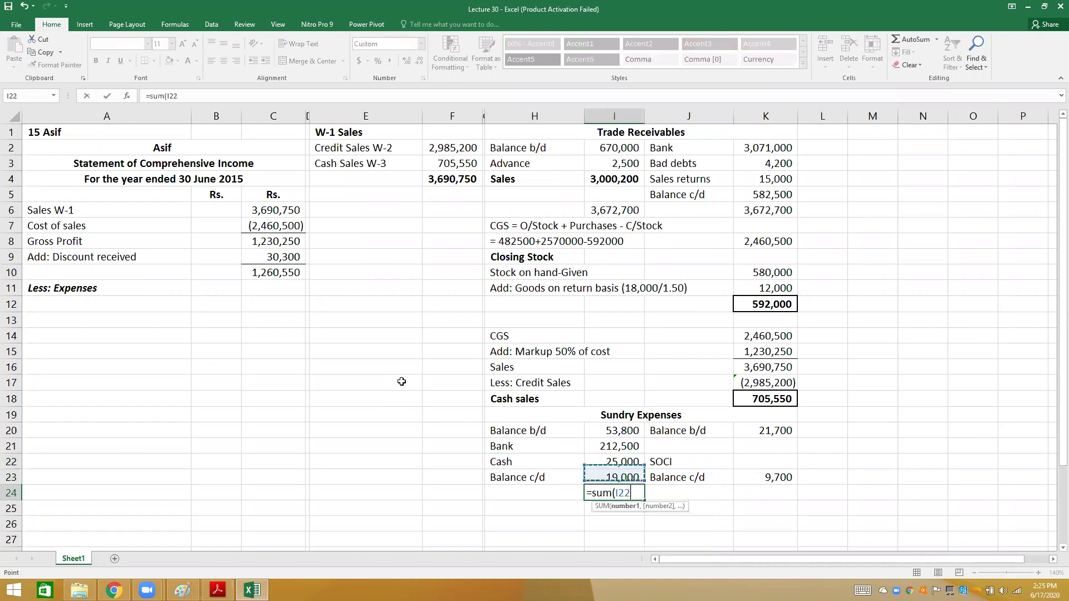
key(Up)
key(Up)
key(shift+Down)
key(shift+Down)
key(shift+Down)
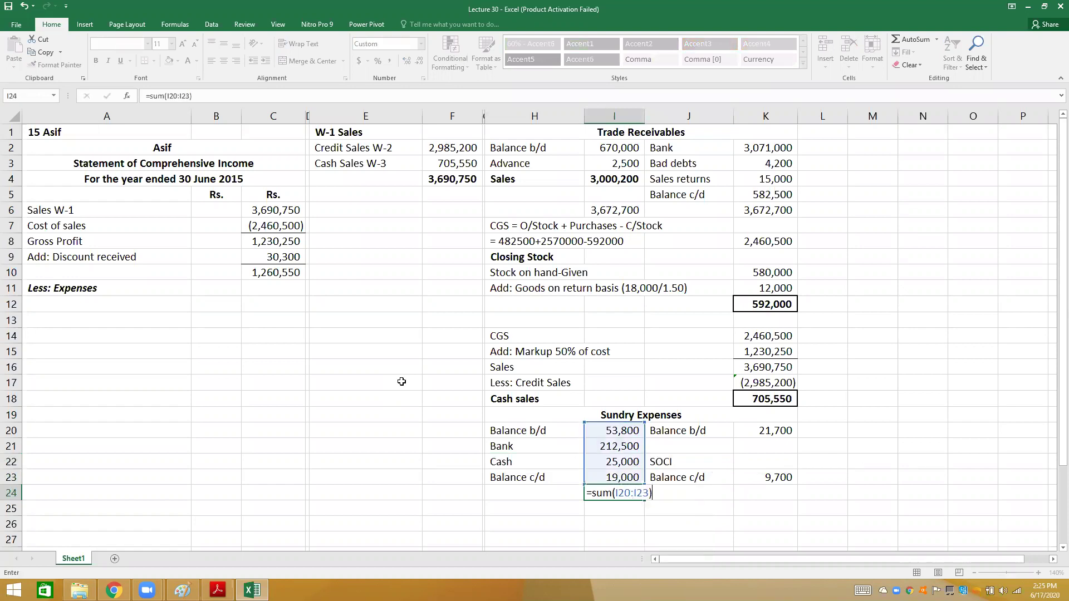
key(Return)
key(Up)
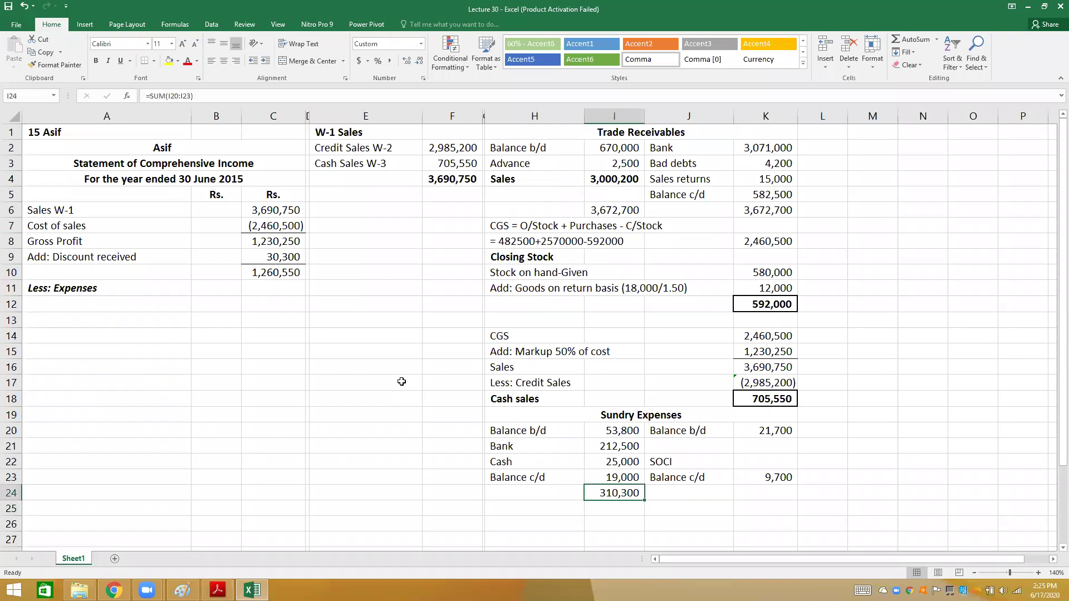
key(ctrl+b)
- Carry the debit total over to the credit side by linking K24 to I24
key(Right)
key(Right)
key(Left)
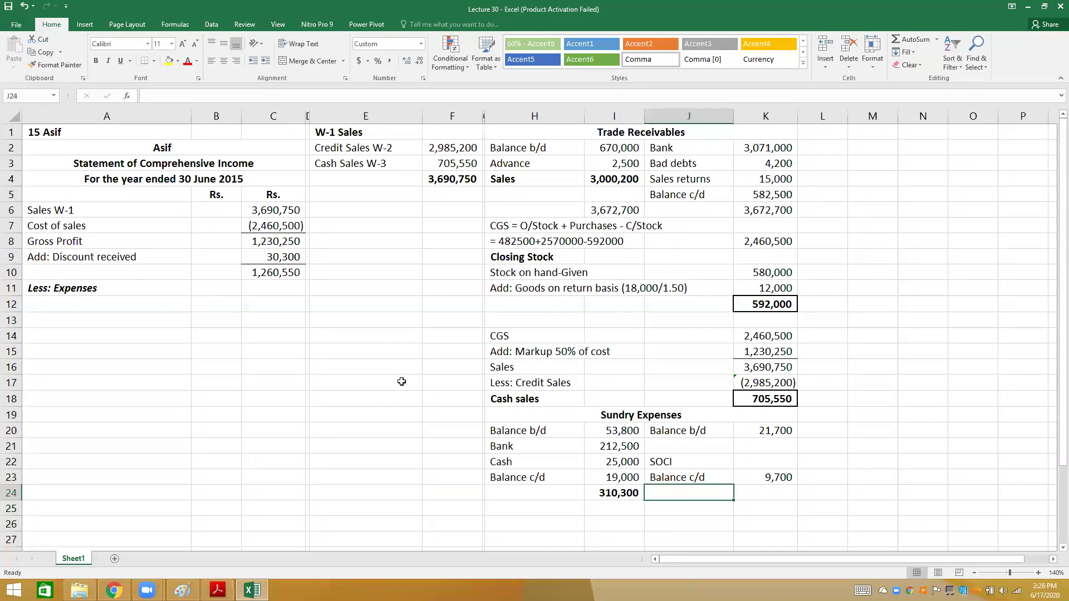
key(Right)
text(=)
key(Left)
key(Left)
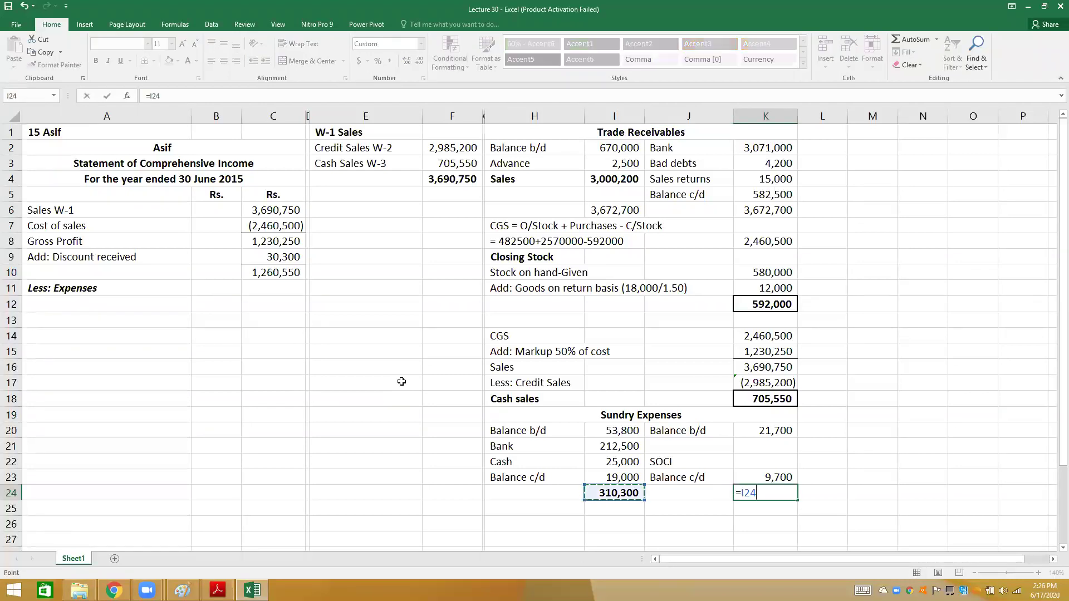
key(Return)
- Calculate the SOCI balancing figure in K22 as the credit total minus the closing and opening balances, =K24-K23-K20
key(Up)
key(Up)
key(Up)
text(=)
key(Down)
key(Down)
text(-)
key(Down)
text(-)
key(Up)
key(Up)
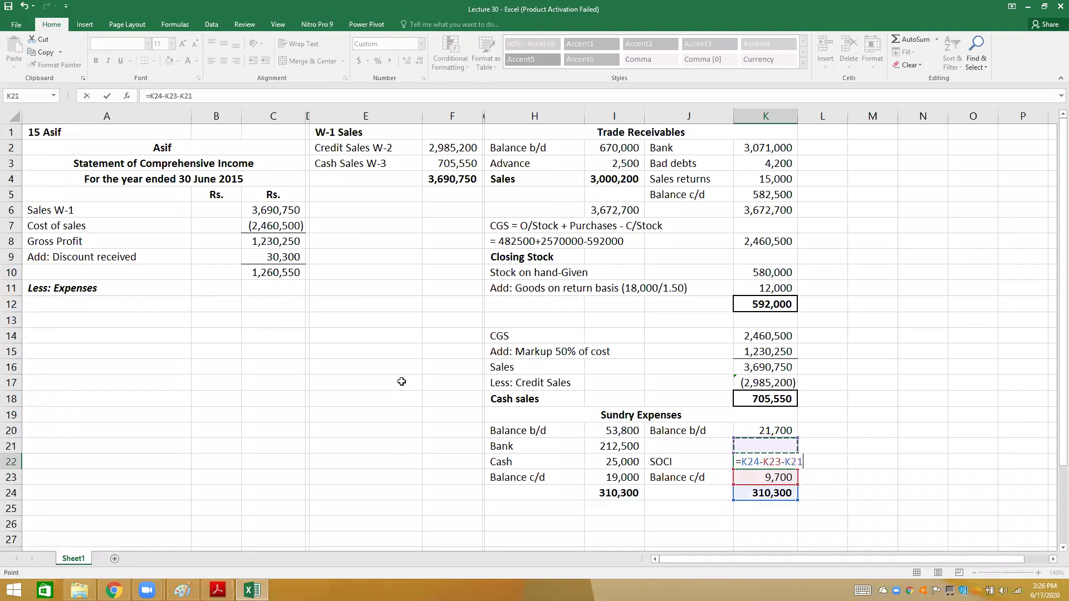
key(Return)
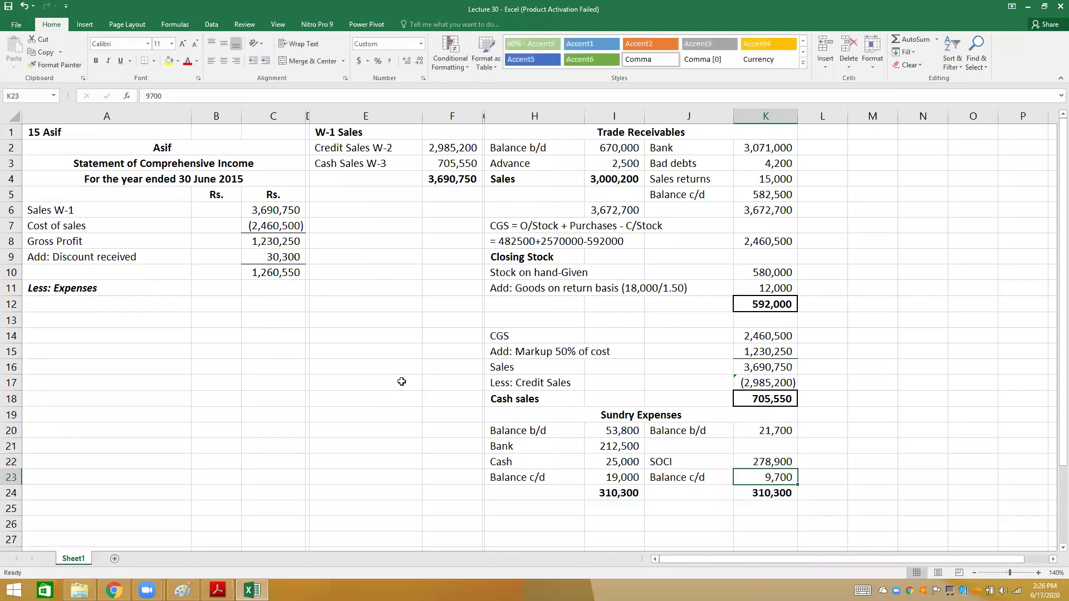
- Make the SOCI label and its amount in J22:K22 bold and italic
key(Up)
key(Left)
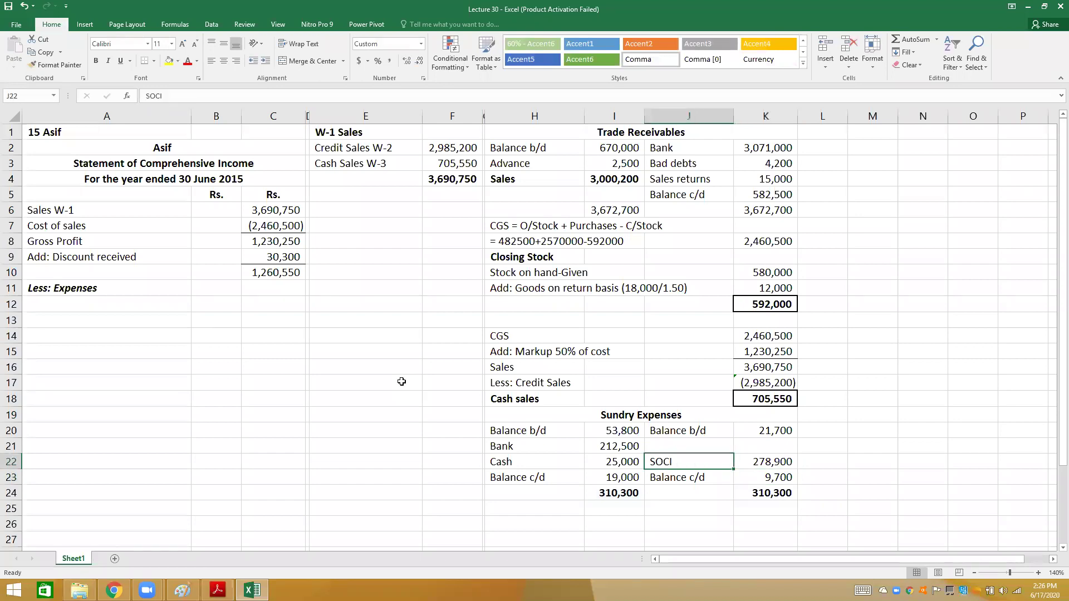
key(shift+Right)
key(ctrl+b)
key(ctrl+i)
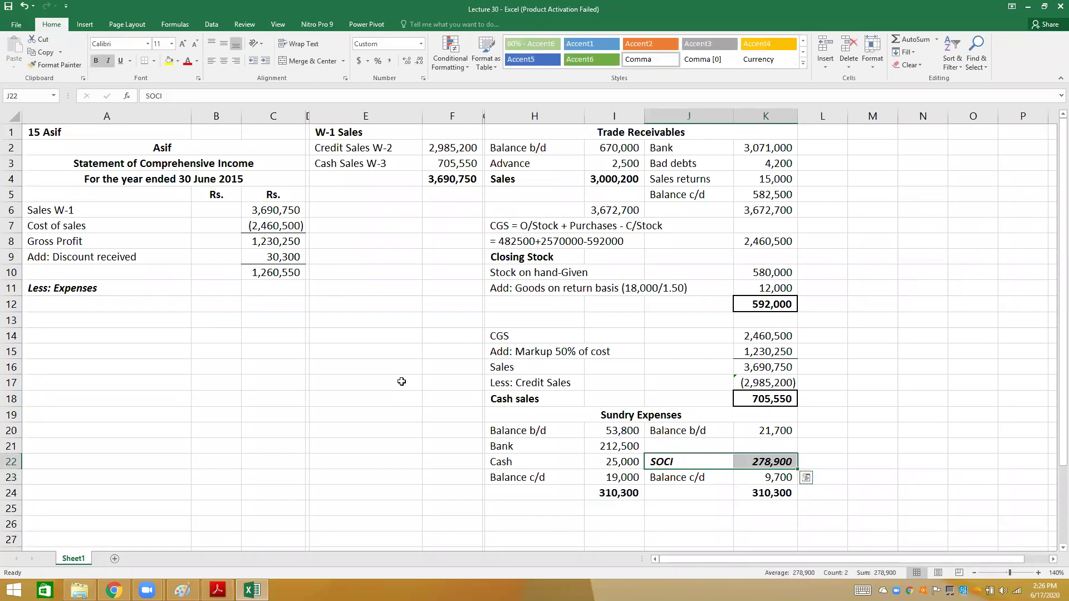
key(Down)
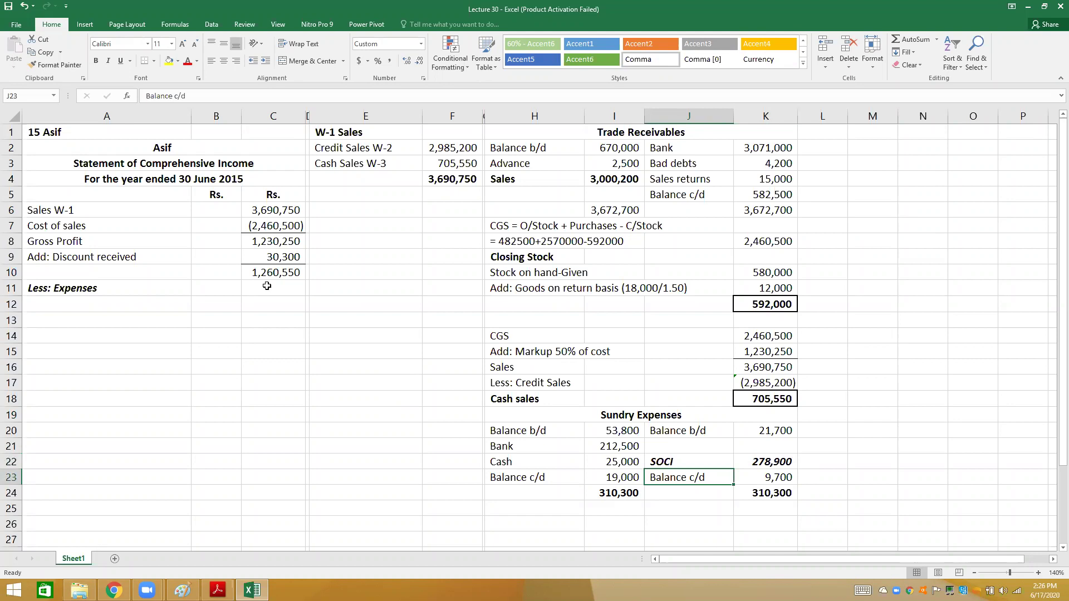
- Add the line "Sundry expenses W-4" under Less: Expenses in A12 of the income statement
click(76, 309)
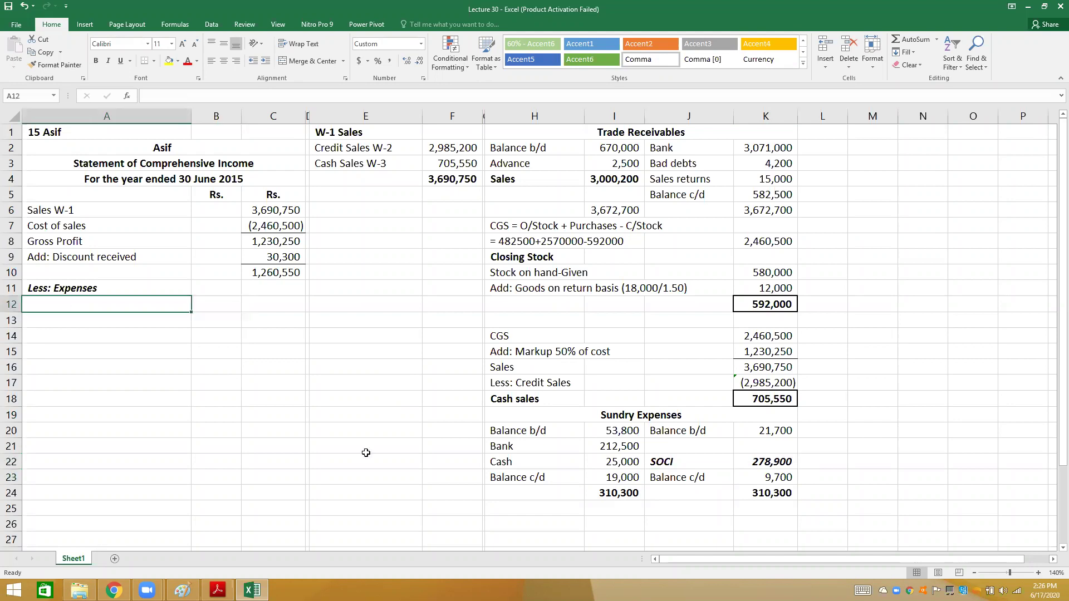
text(Sundry)
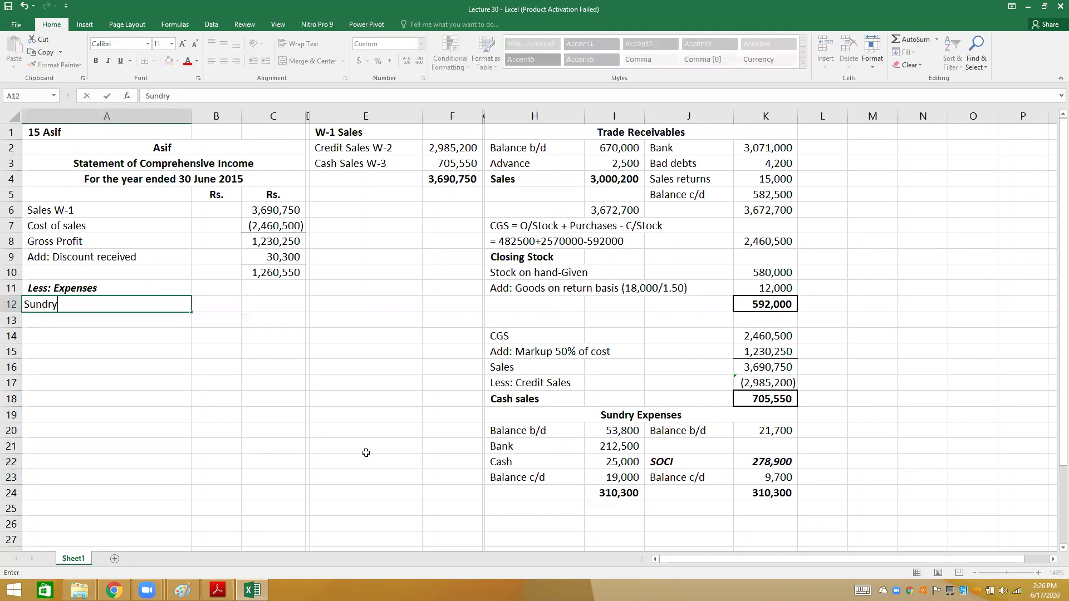
text( expenses W-4)
key(Return)
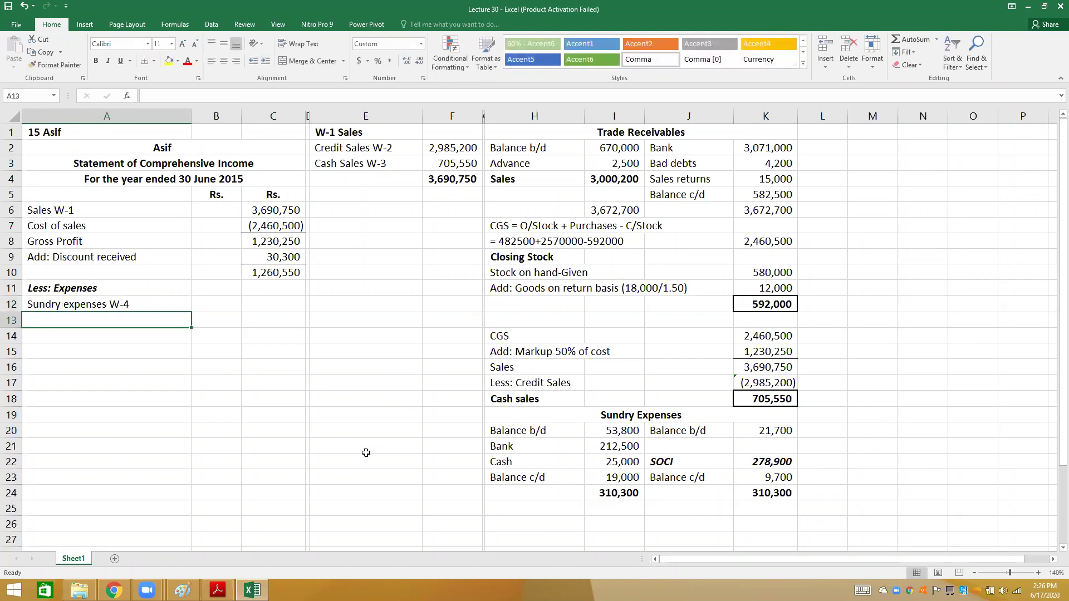
- Prefix the Sundry Expenses account heading in row 19 so it reads "W-4 Sundry Expenses"
double_click(523, 413)
text(W-4)
key(Return)
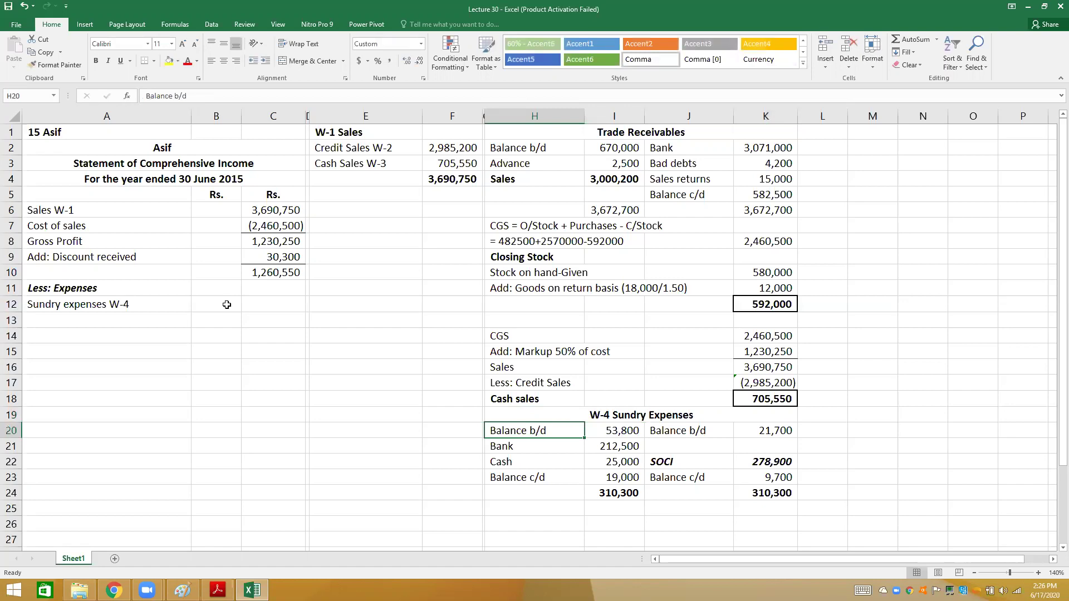
- Enter 278,900 in B12 as the sundry expenses amount in the income statement
click(227, 305)
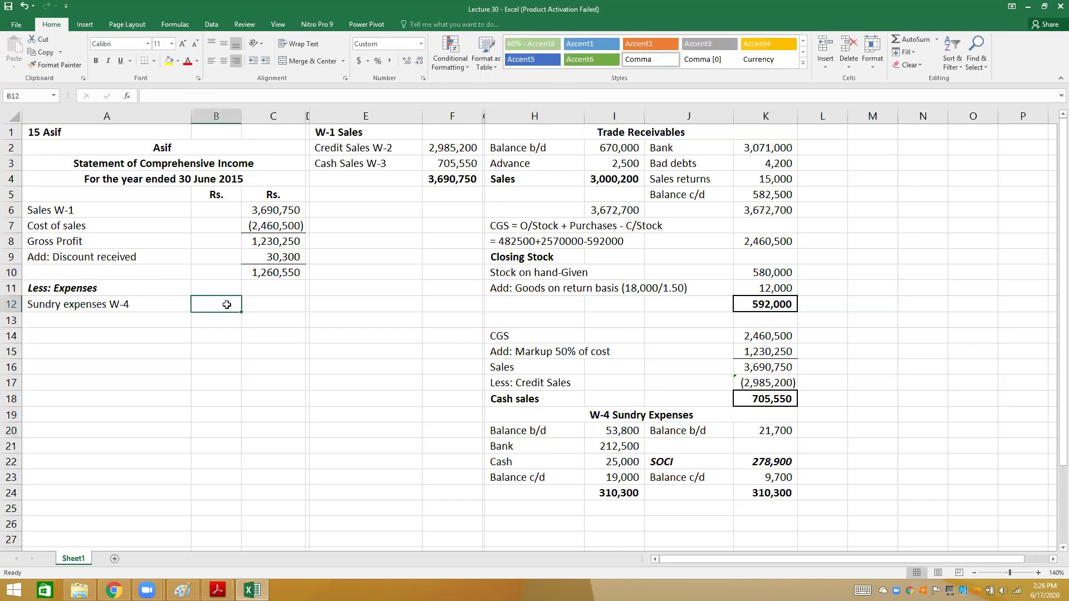
text(278900)
key(Return)
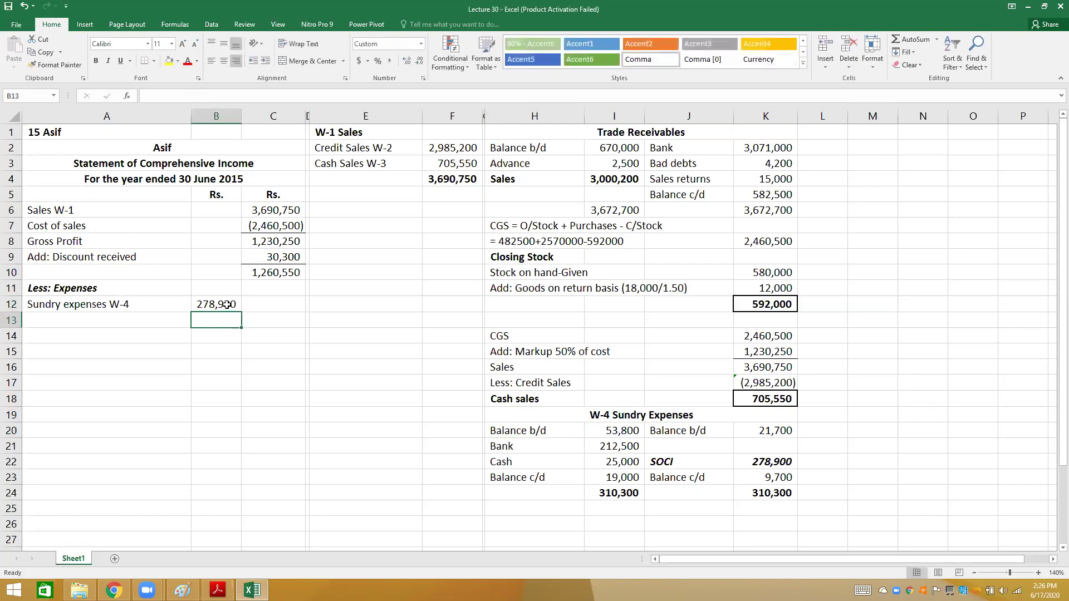
- Enter "Salaries" 440,400 in A13:B13, taking the amount from the bank book summary in the PDF
key(Left)
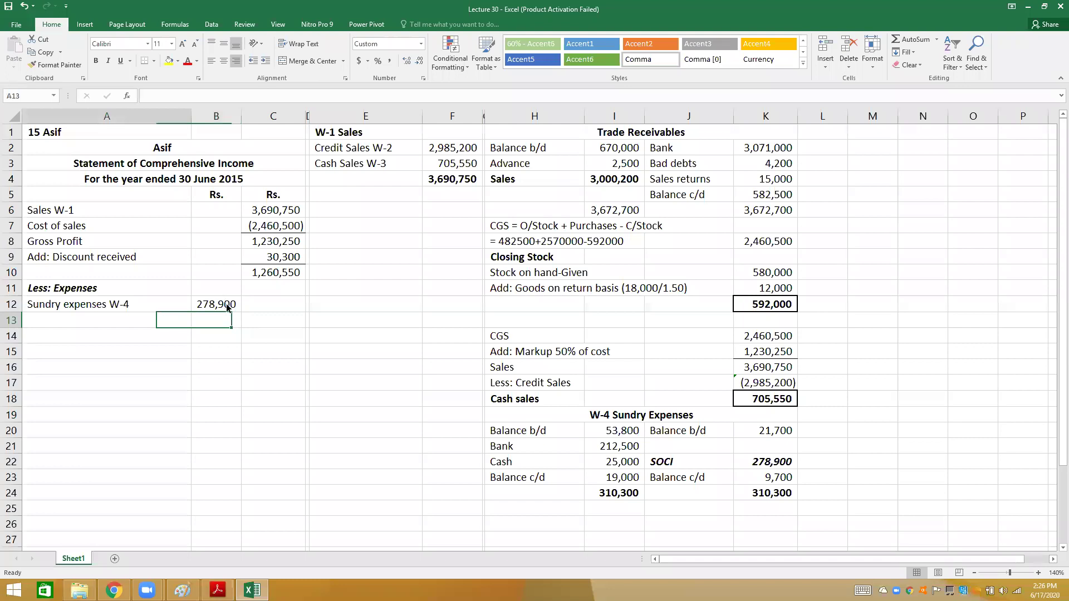
key(alt+Tab)
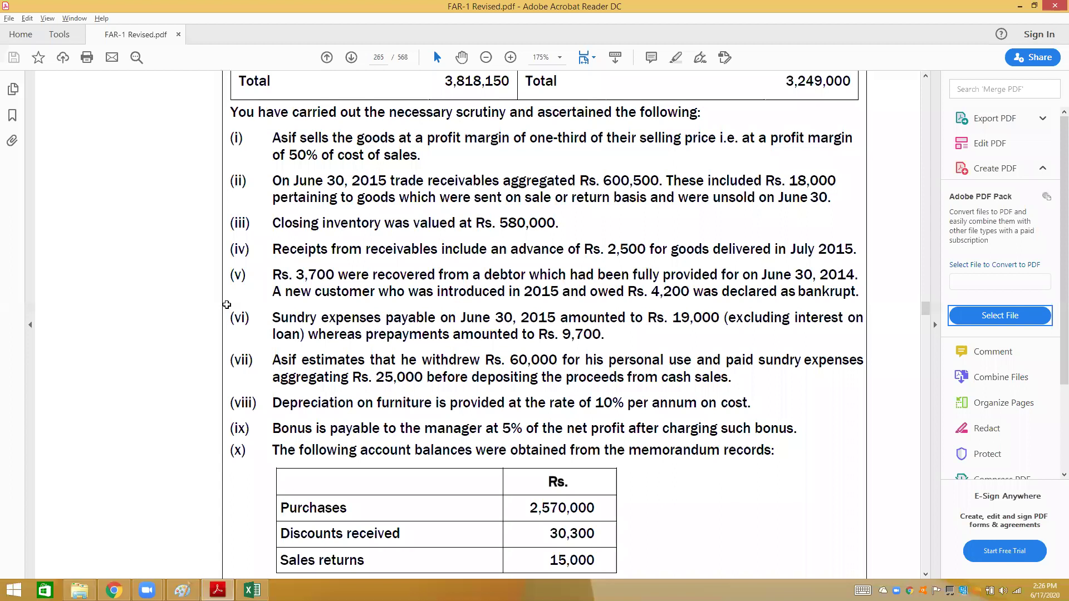
scroll(227, 305, up, 10)
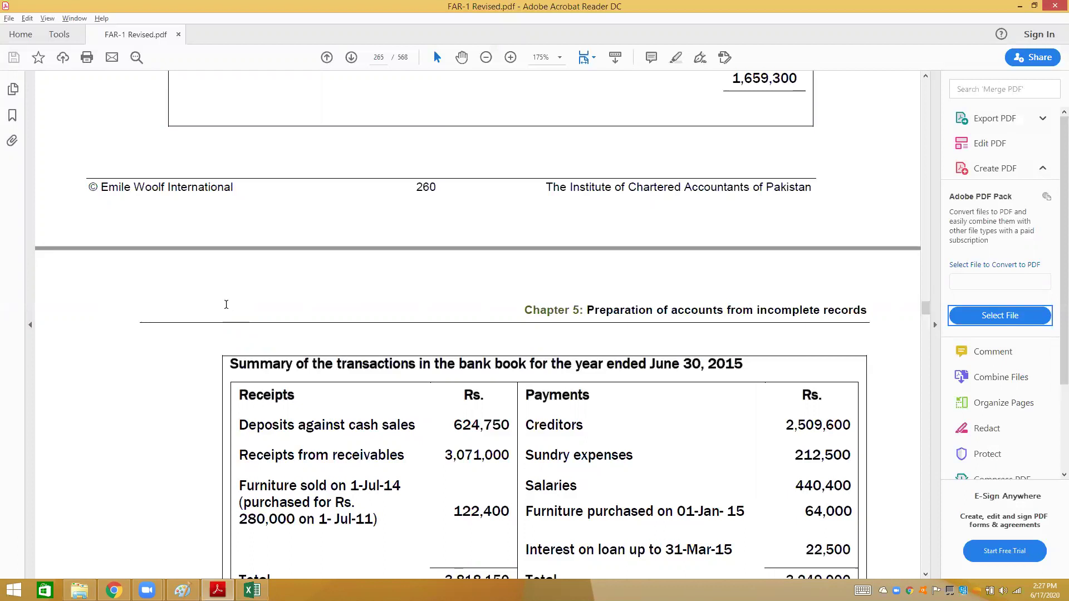
- Check the loan in the PDF's opening statement and enter "Interest Exp (500,000x6%)" in A14, calculating 6% of 500,000 in B14
scroll(226, 305, up, 5)
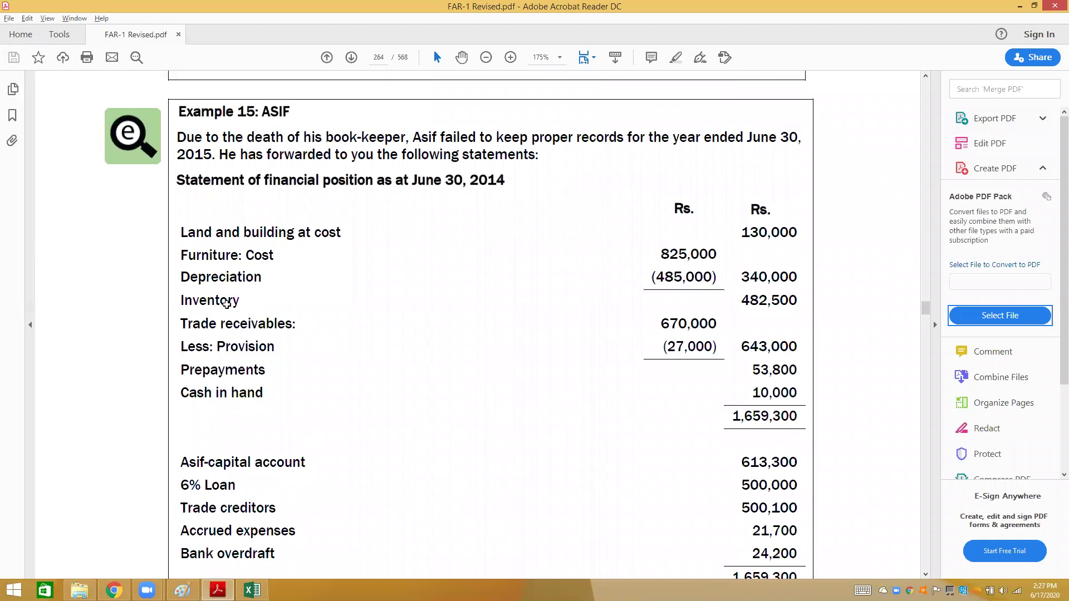
key(alt+Tab)
text(Interest E)
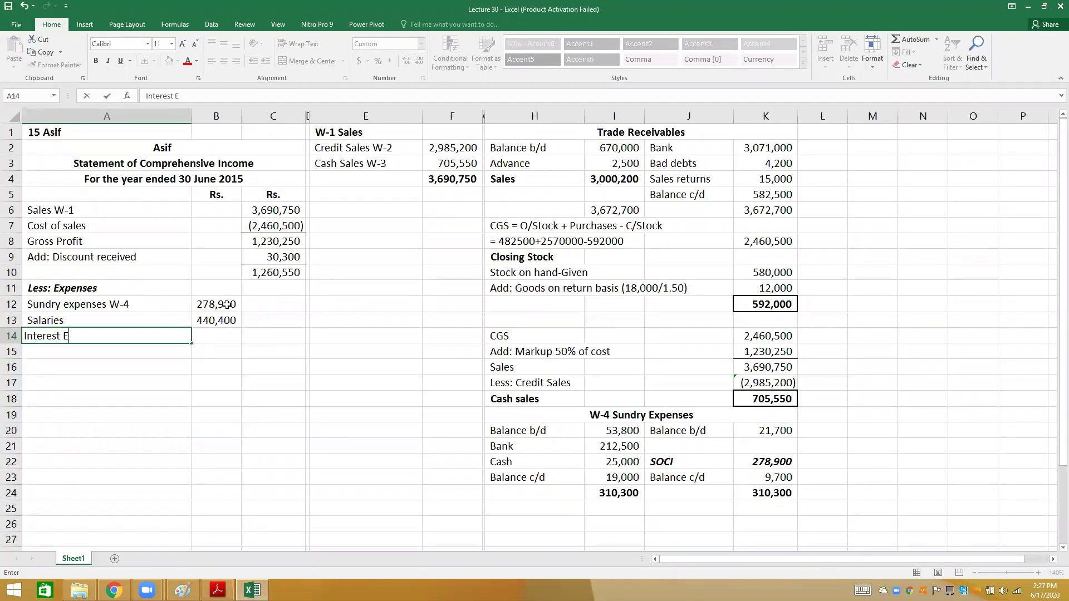
text(xp (500,000x6%))
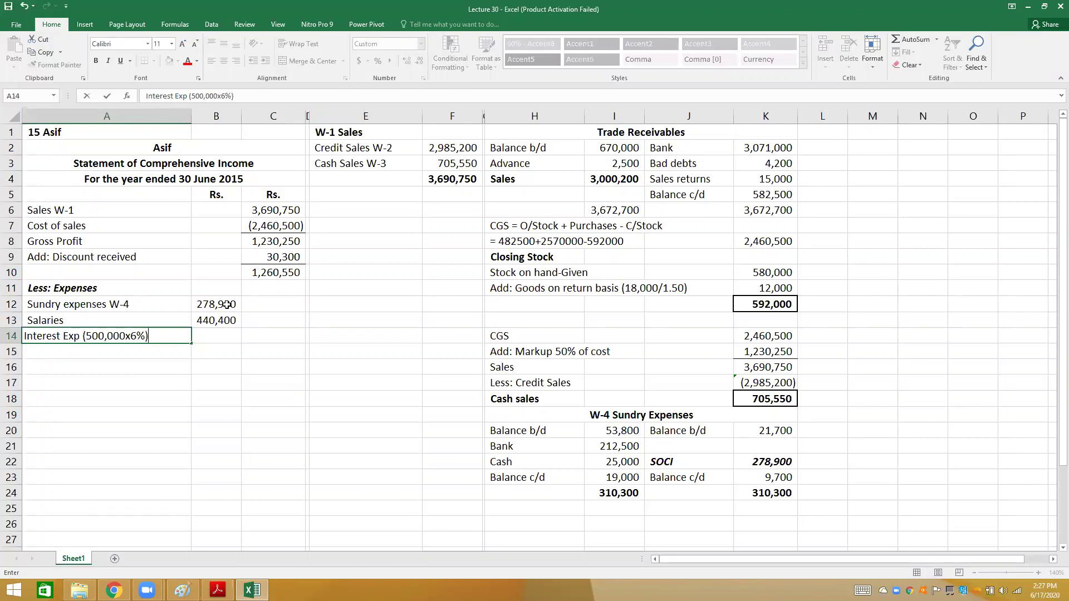
key(Tab)
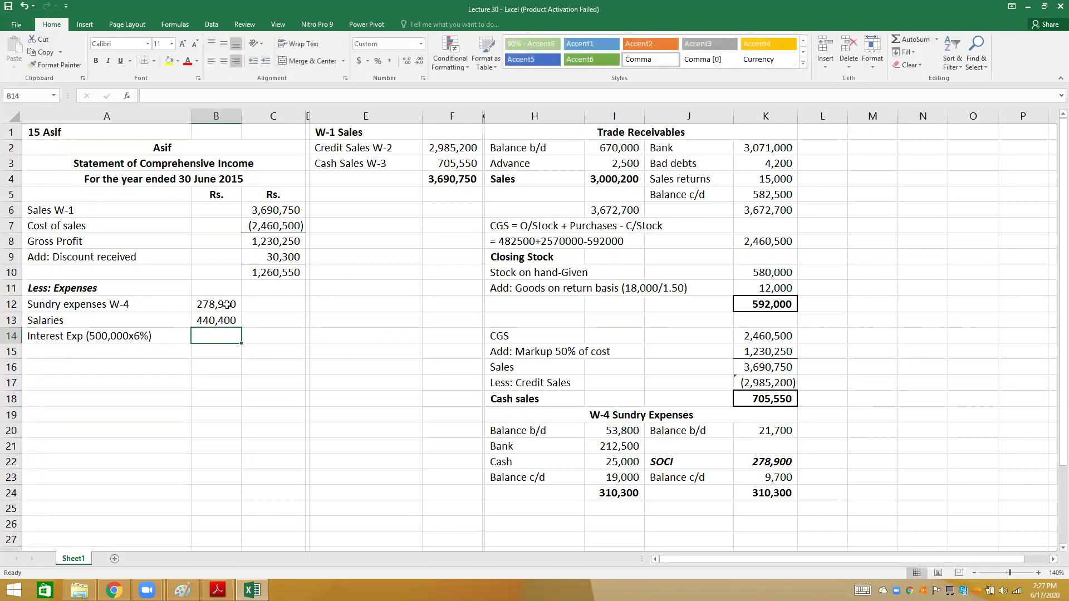
text(=50000)
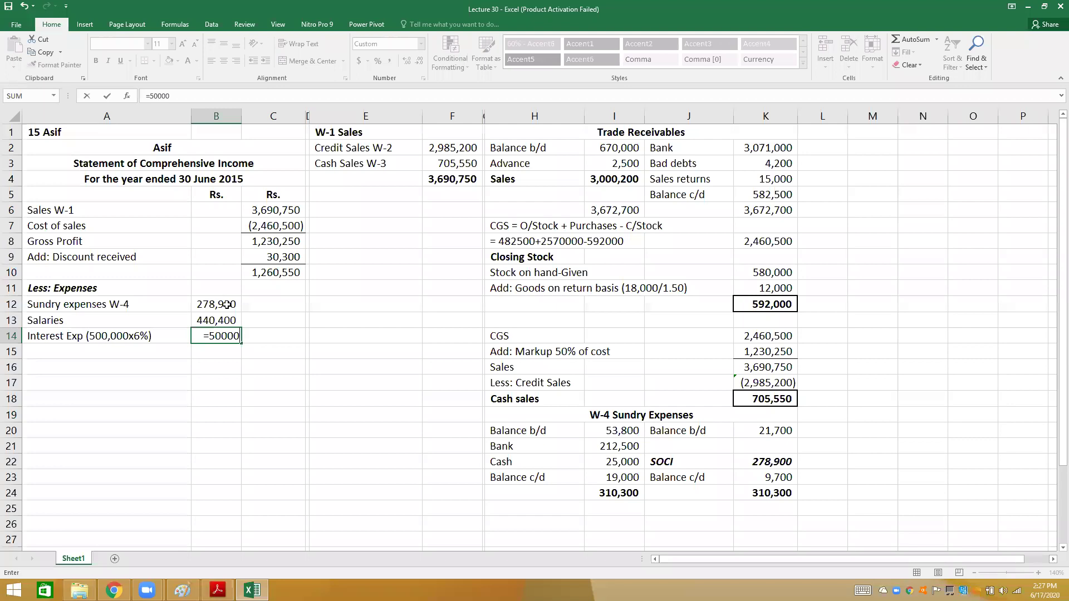
key(Return)
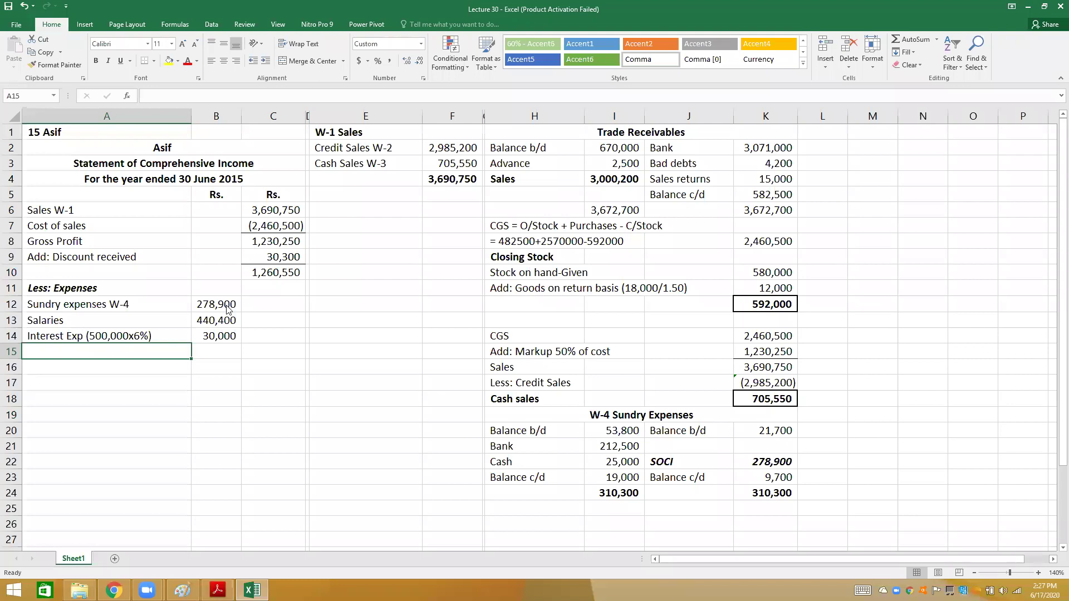
- Examine Example 15's opening statement, bank book summary and notes in the PDF for the treatment of bad debts and the provision
key(alt+Tab)
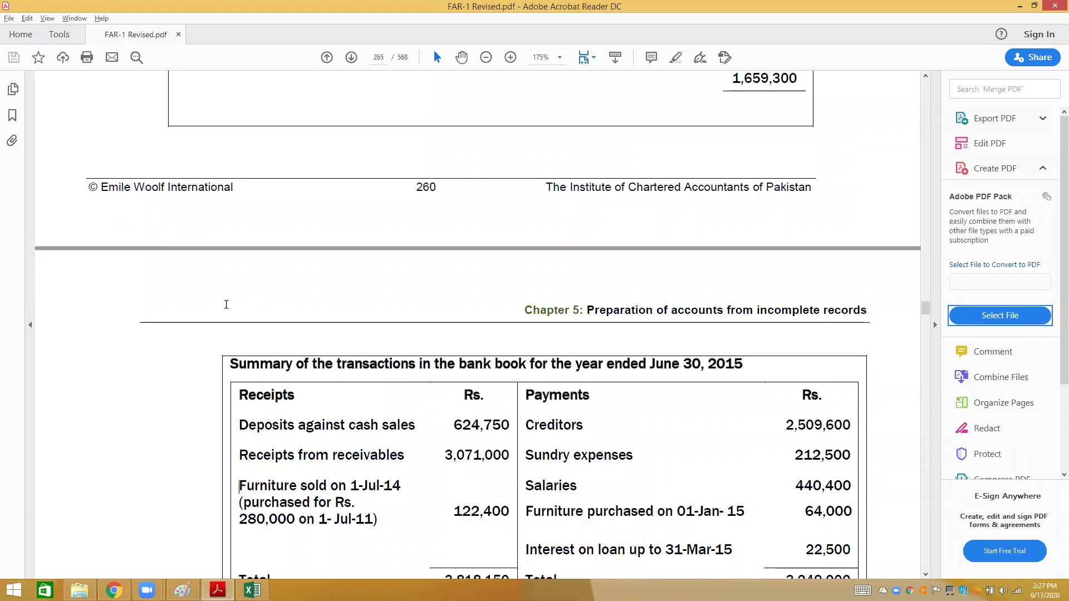
scroll(226, 305, down, 8)
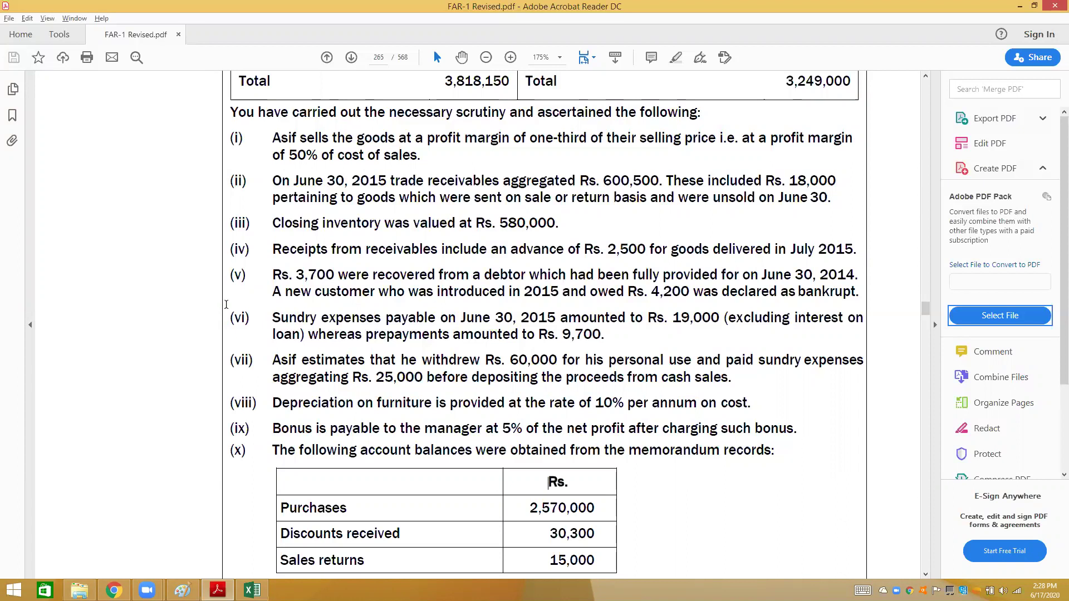
scroll(226, 304, up, 8)
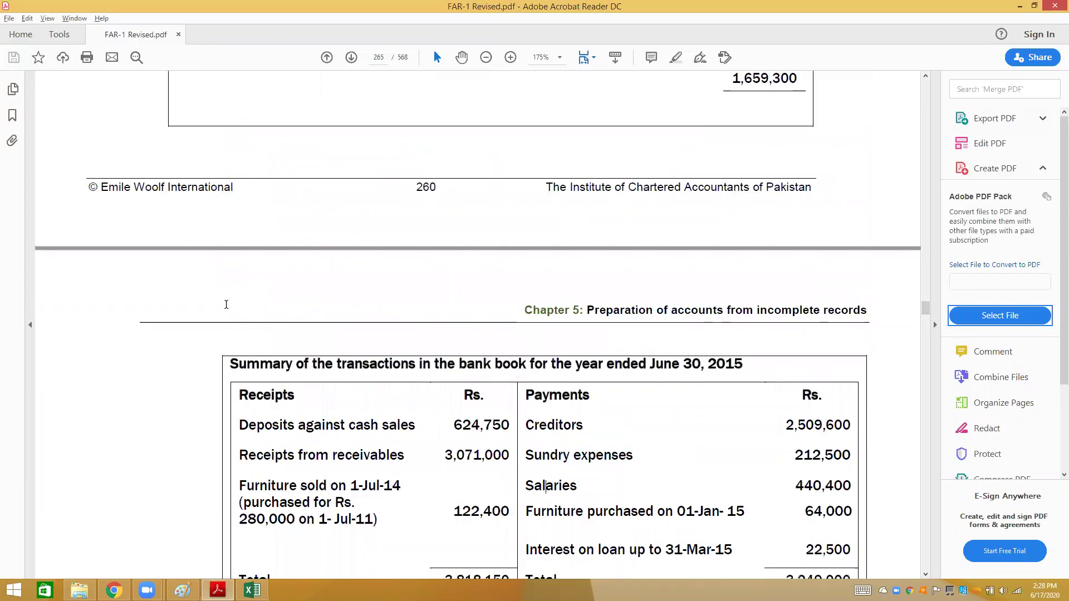
scroll(226, 304, up, 5)
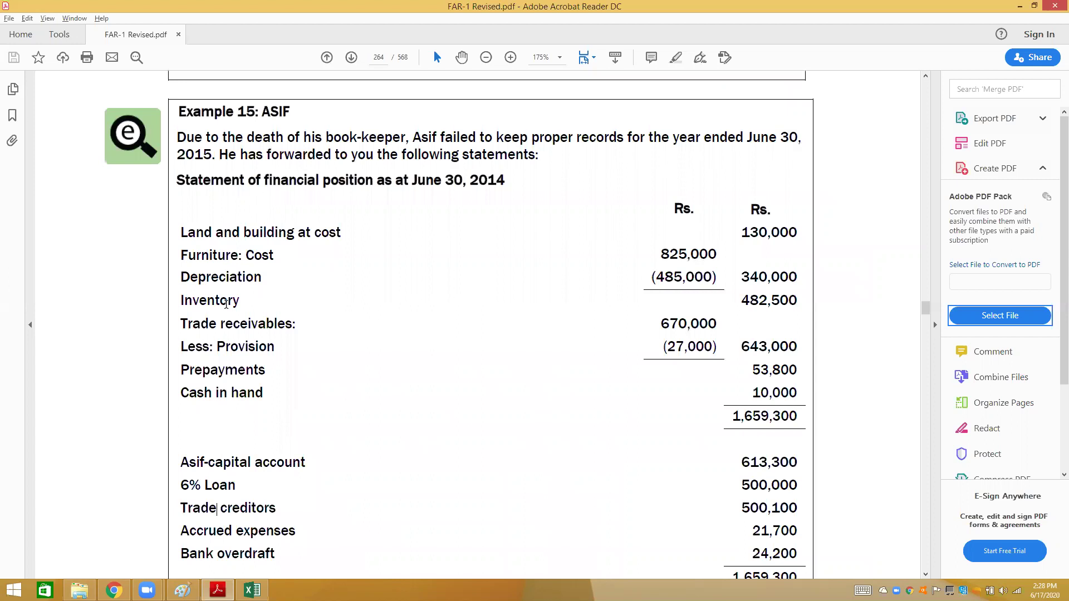
scroll(226, 304, down, 15)
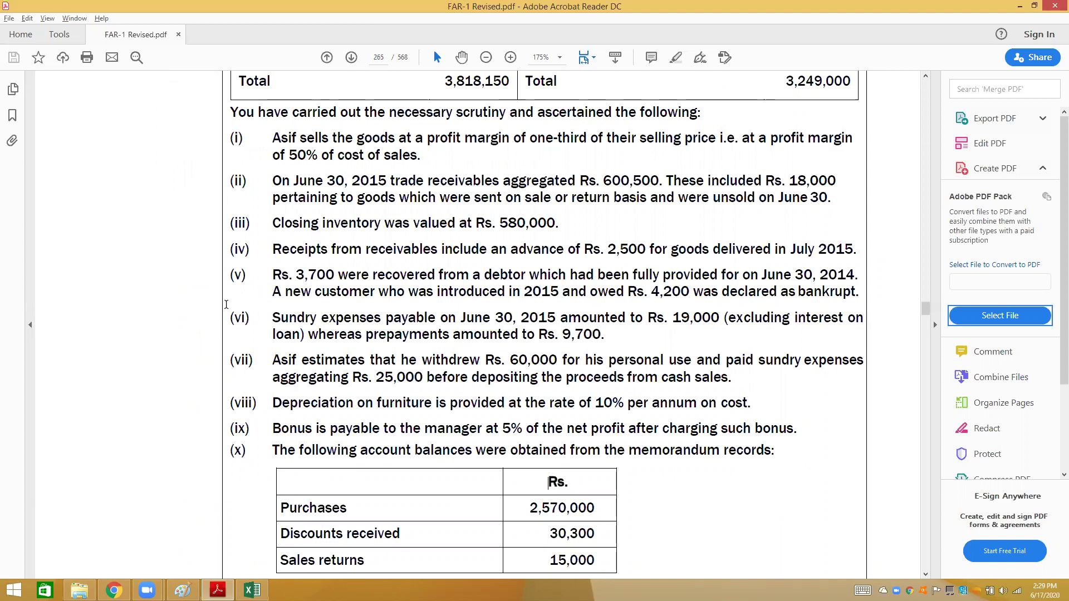
key(Left)
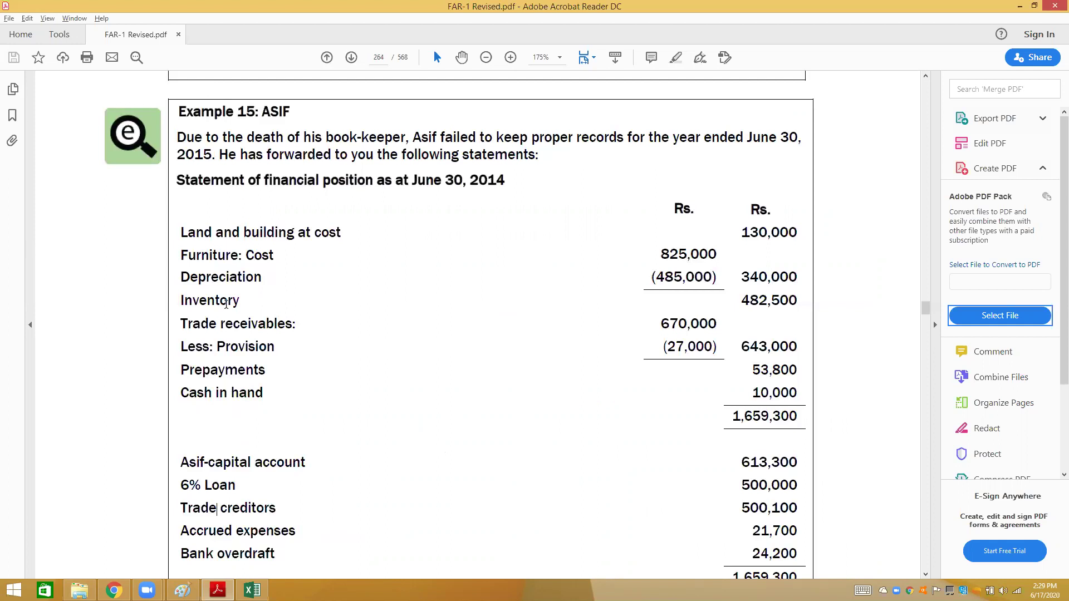
scroll(226, 305, down, 8)
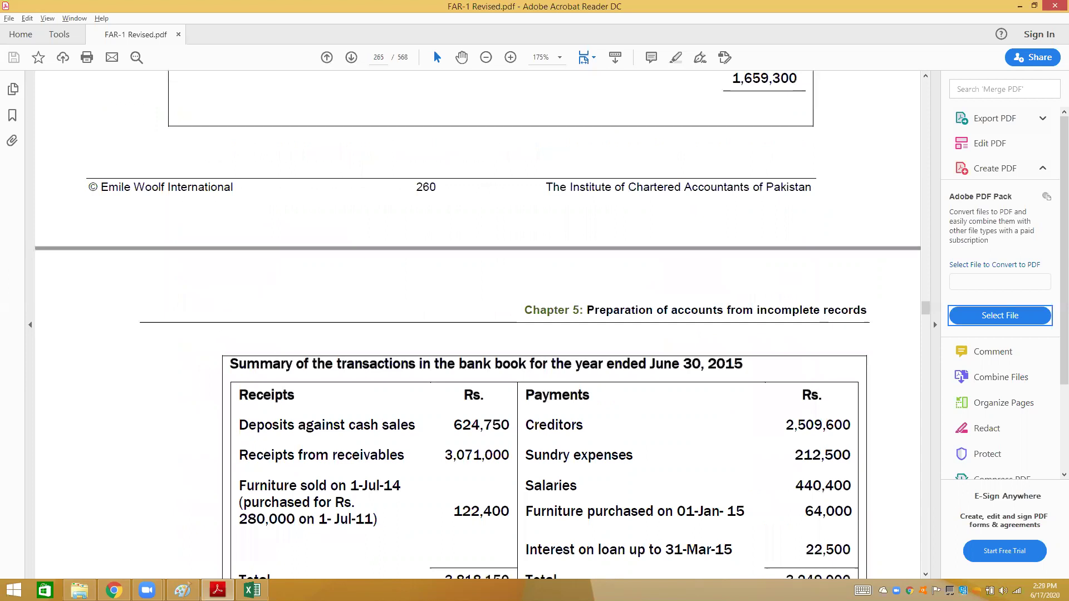
scroll(548, 482, down, 8)
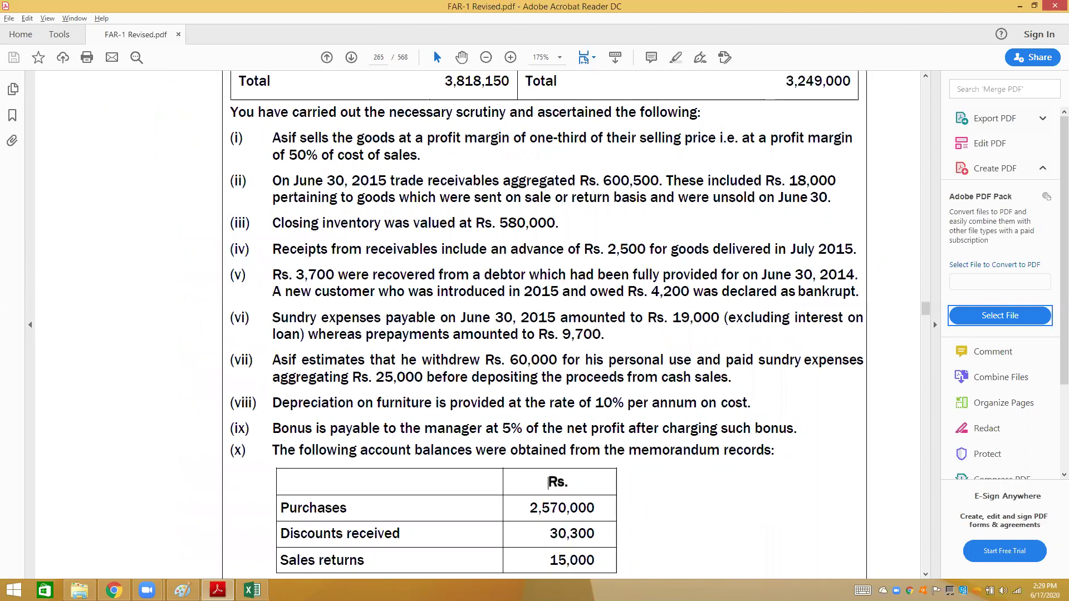
key(alt+Tab)
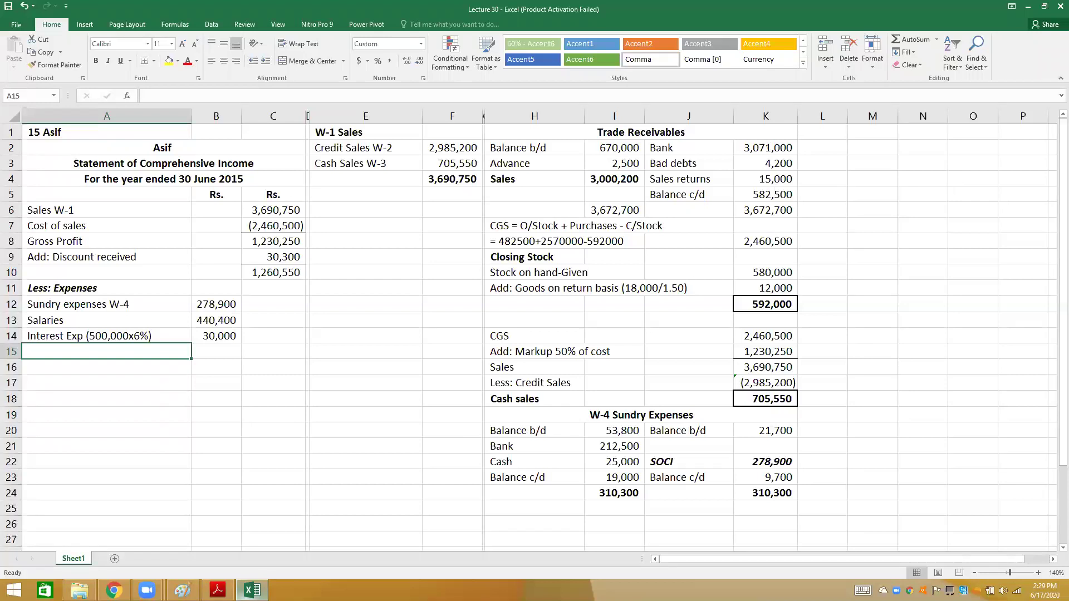
key(alt+Tab)
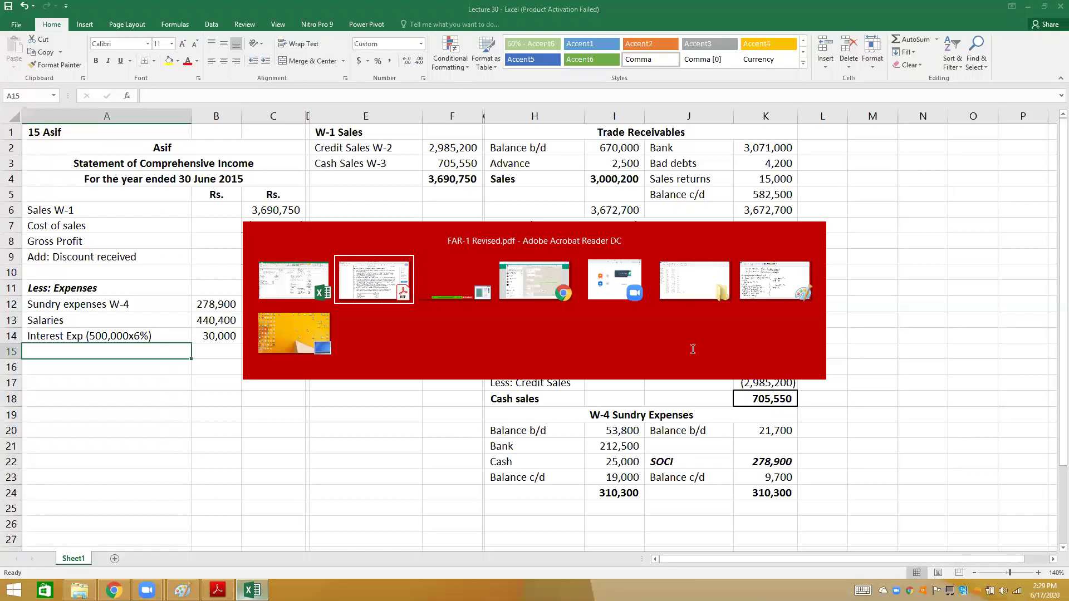
key(alt+Tab)
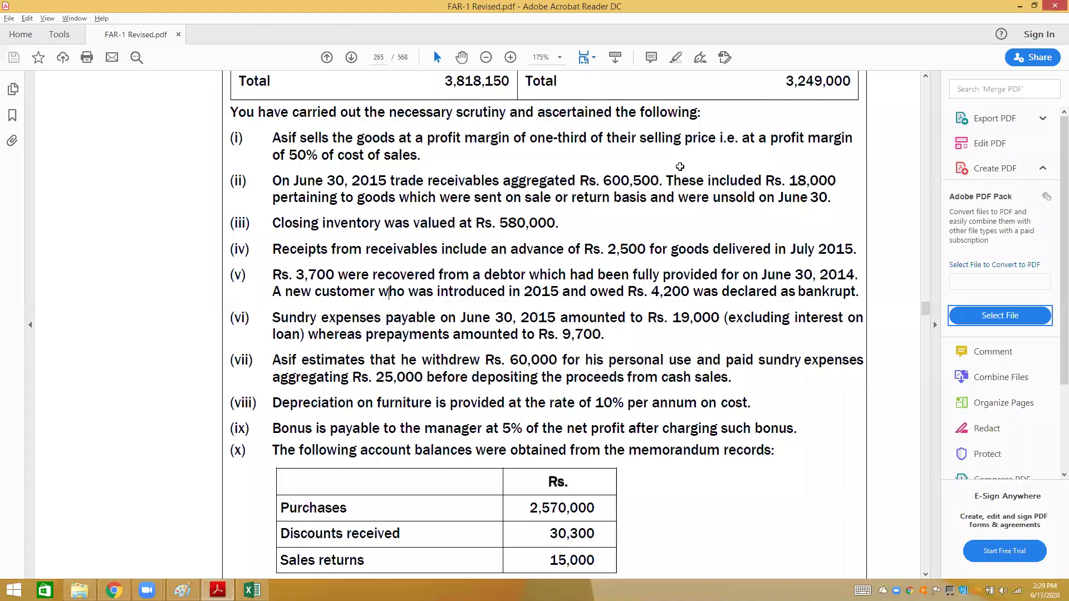
- Clear the "Bad debts" label and its amount from J3:K3 in the Trade Receivables account
key(alt+Tab)
key(Left)
key(Left)
key(Left)
key(Left)
key(Down)
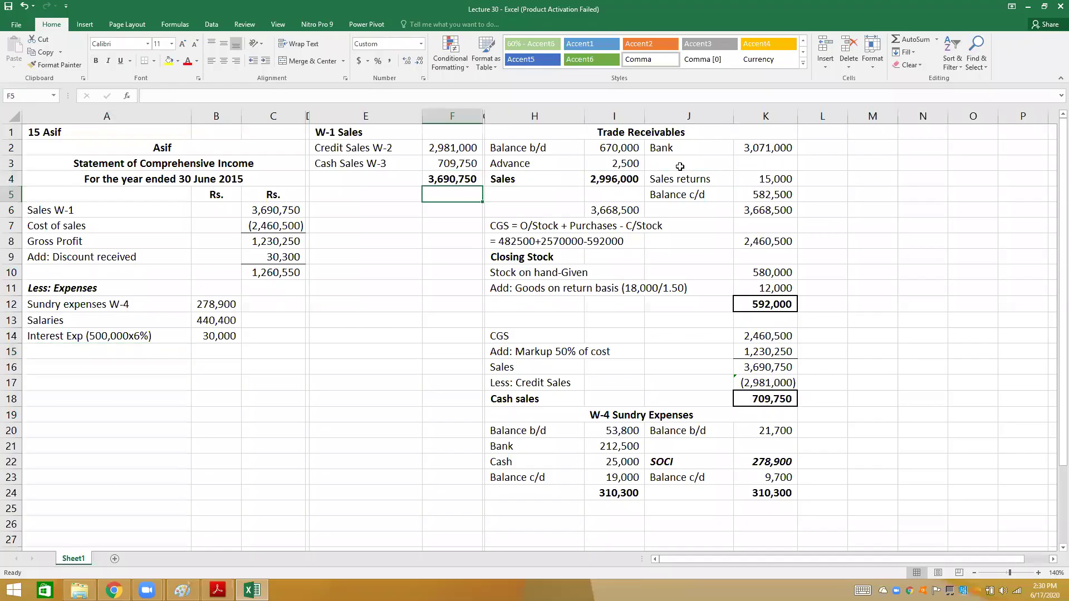
- Recheck the PDF notes and enter "Allowance", "Opening Allowance" and "Closing Allowance" in M3:M5
key(alt+Tab)
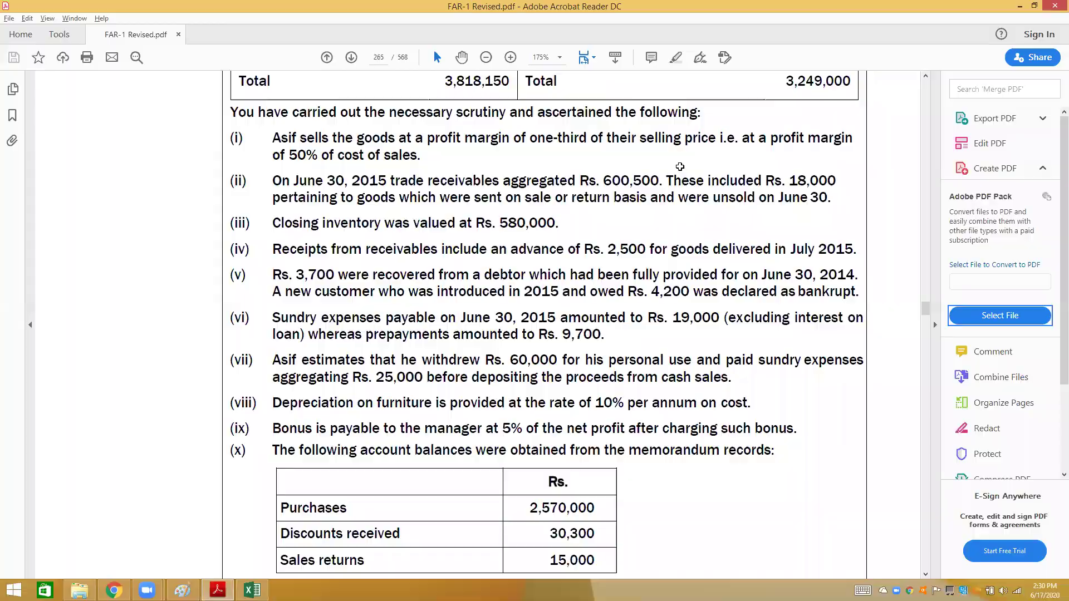
text(ce)
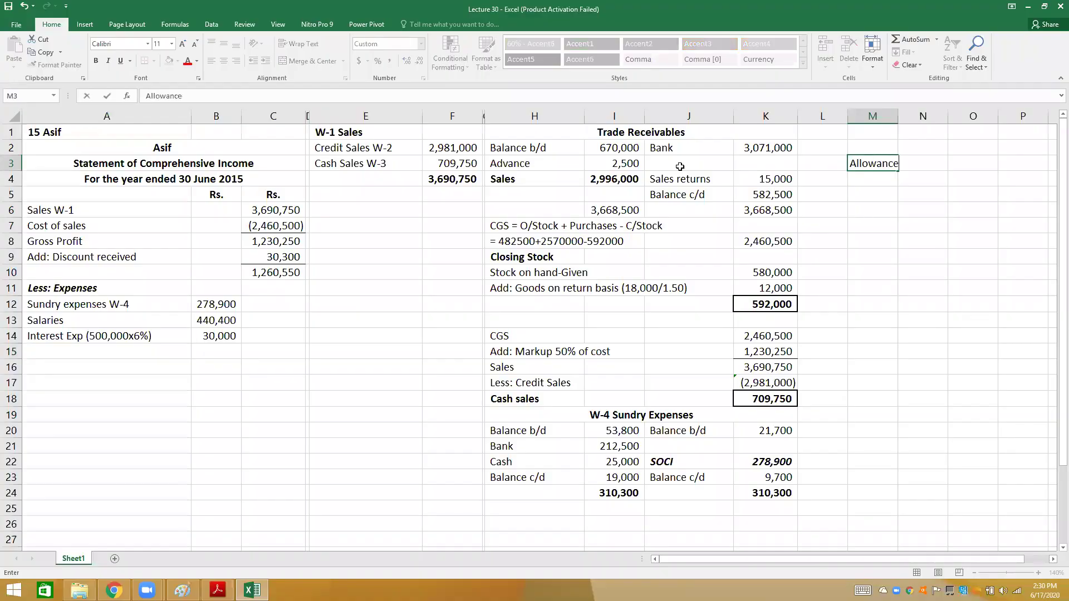
key(Return)
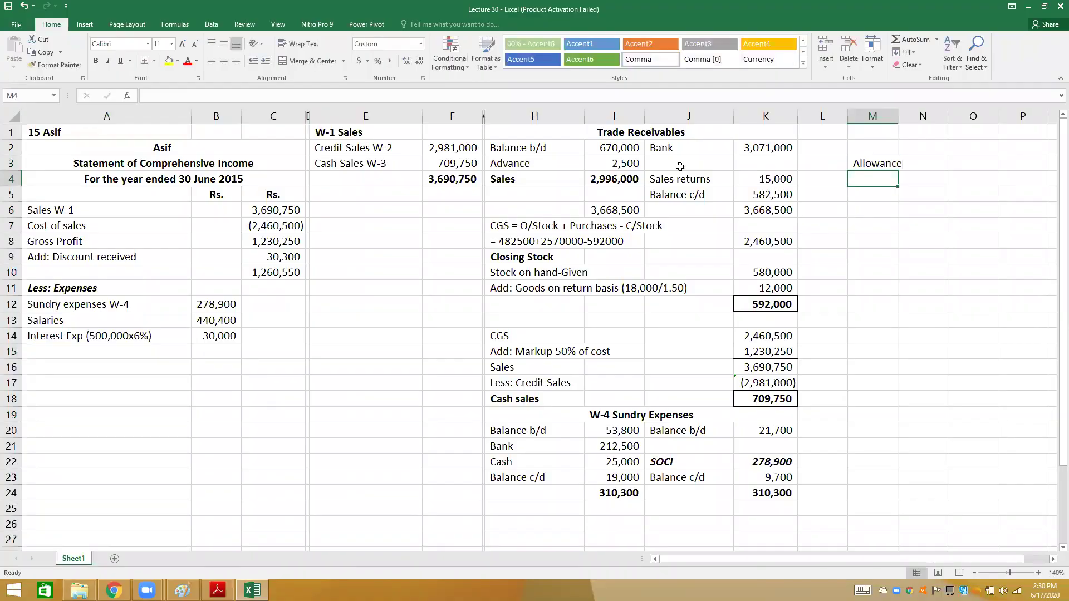
text(Opening Allowance)
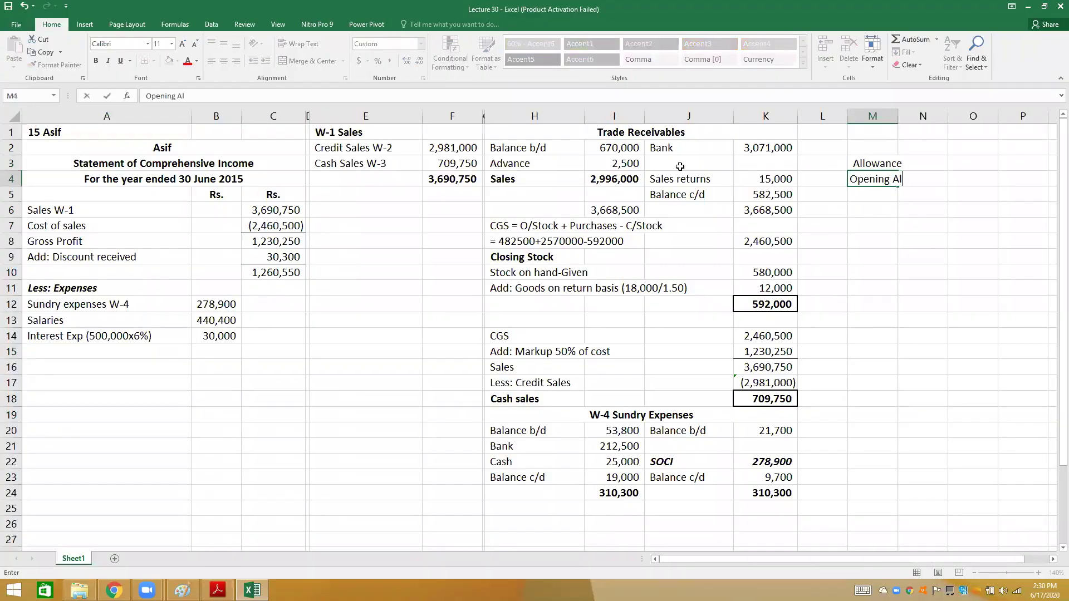
key(Return)
text(Clos)
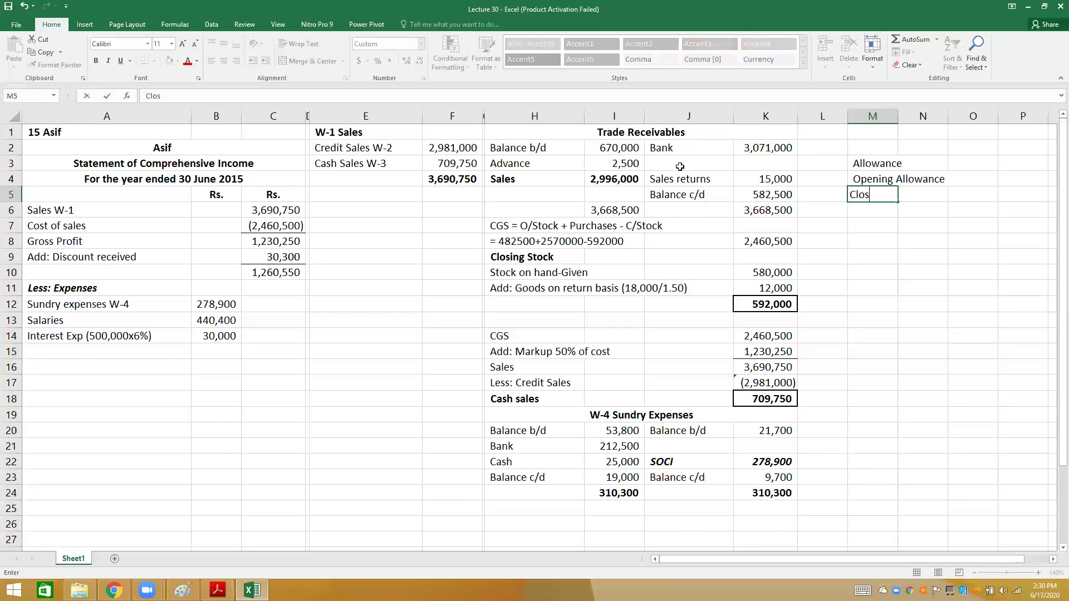
text(ing Allowance)
key(Return)
- Add the lines "Increase Decrease", "Expense" and "Provision" in M6:M8 under the allowance labels
text(Increase )
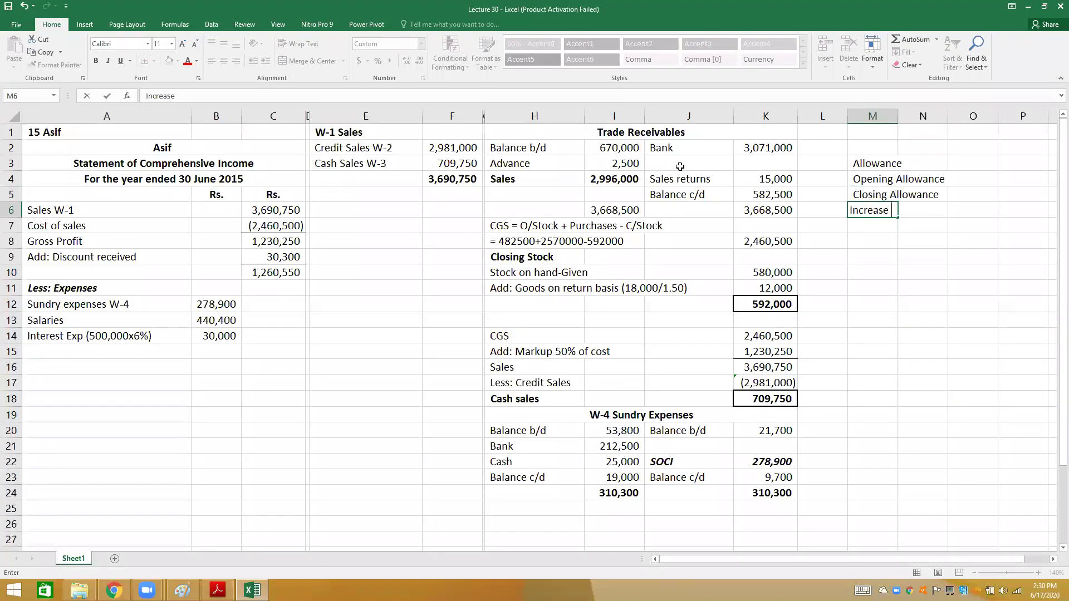
text(Decre)
text(ase)
key(Return)
text(Expense)
key(Return)
text(Provision)
key(Return)
key(Up)
key(Up)
key(Up)
key(Up)
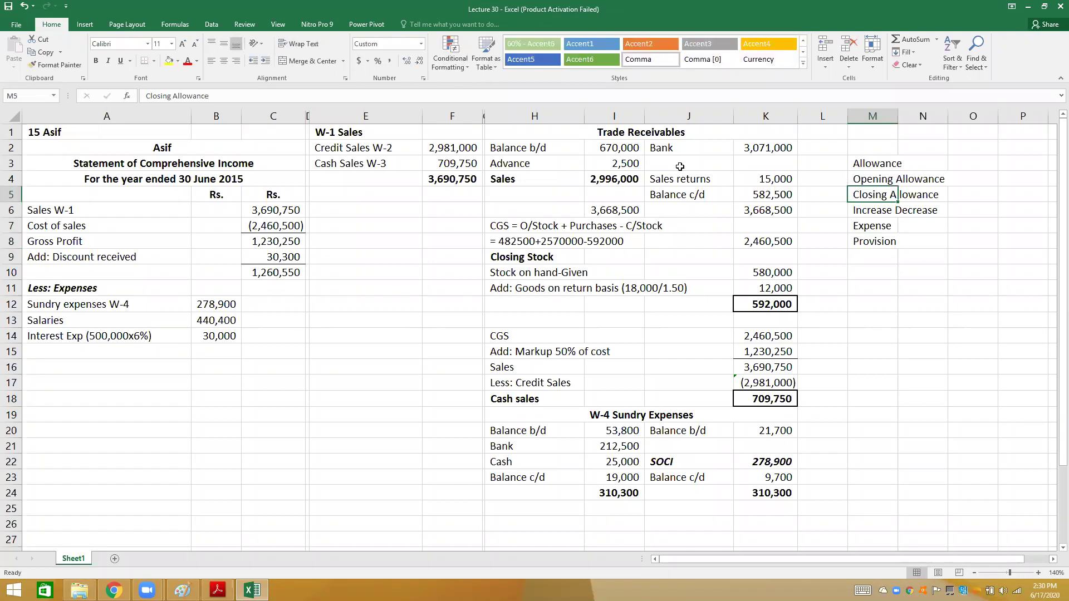
- Enter 4,200 "Bad debts" in M10:N10 and 3,700 "Recovered" in M11:N11 below the allowance labels
key(Down)
key(Down)
key(Down)
key(Down)
key(Down)
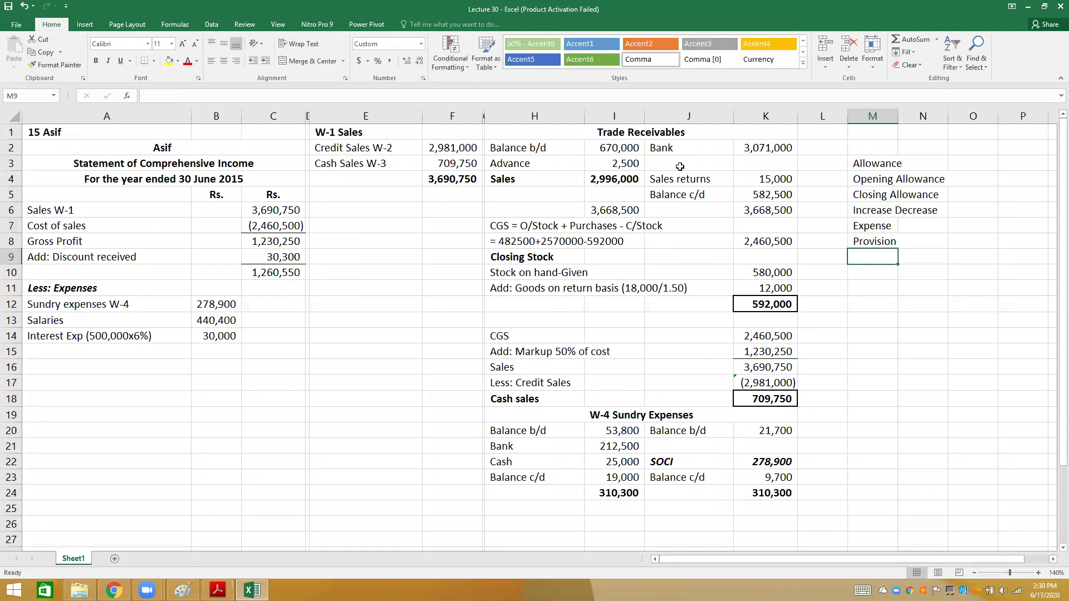
text(4)
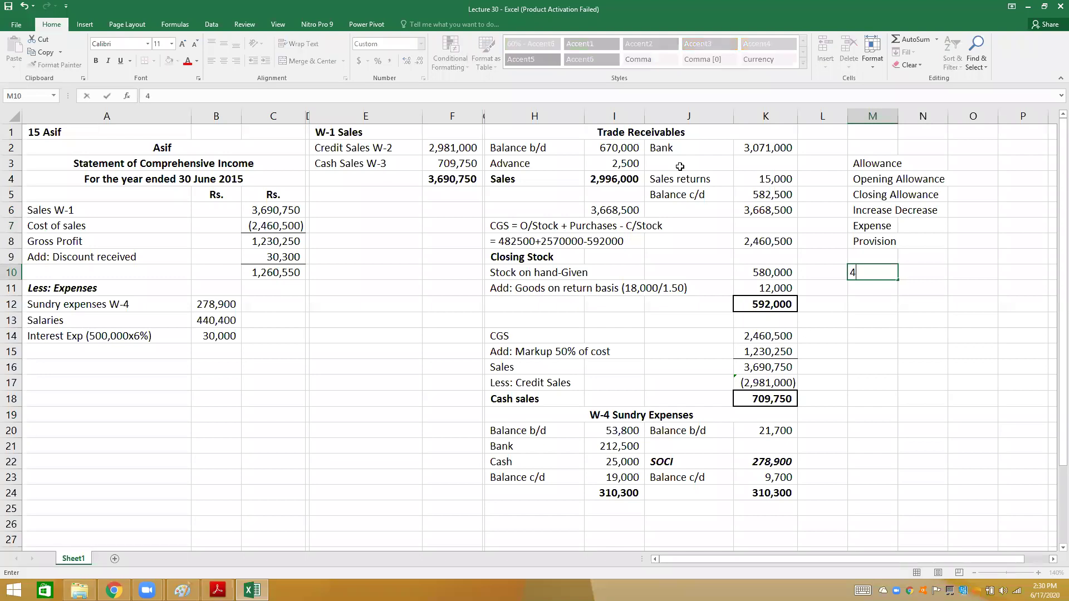
text(,200)
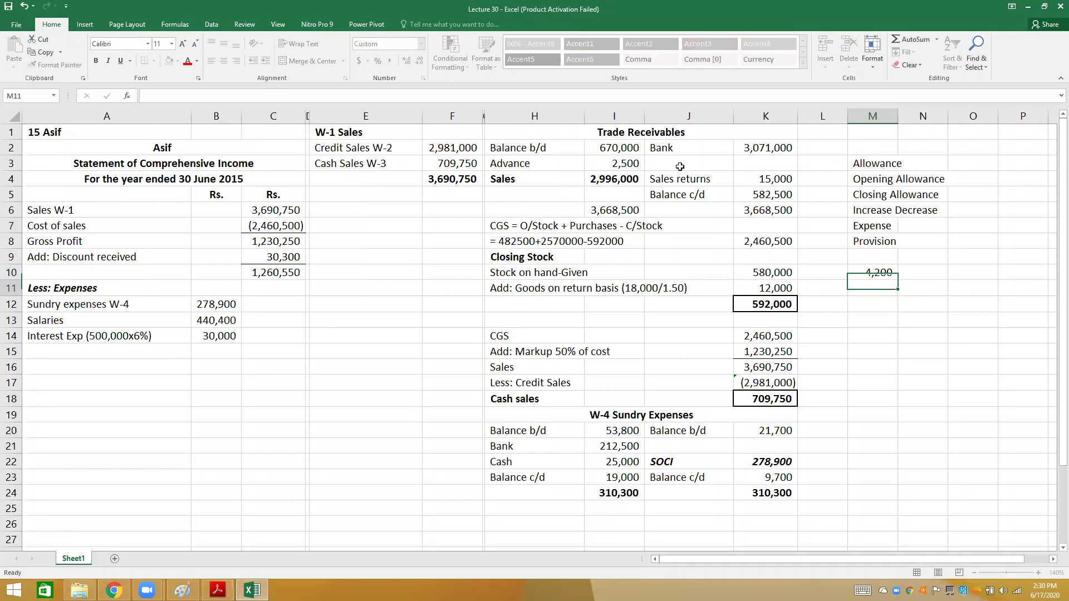
key(Tab)
text(Bad debts)
key(Return)
text(3700)
key(Tab)
text(Recovered)
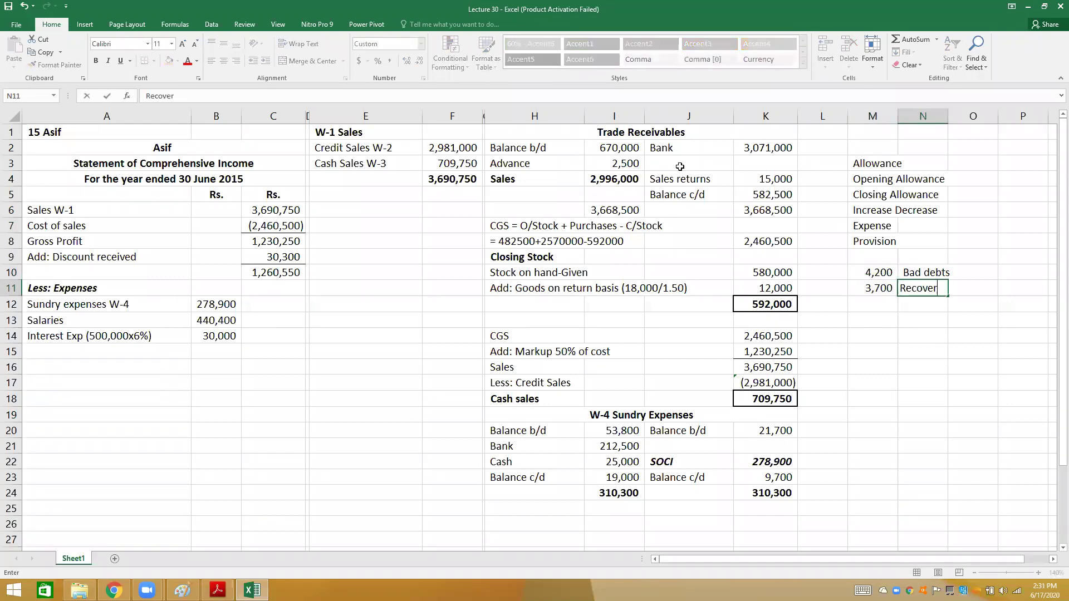
- Enter the 500 difference in M12 and the journal lines "Dr. Bad Debts" and "Cr. Allowance" in M14:M15
key(Return)
text(500)
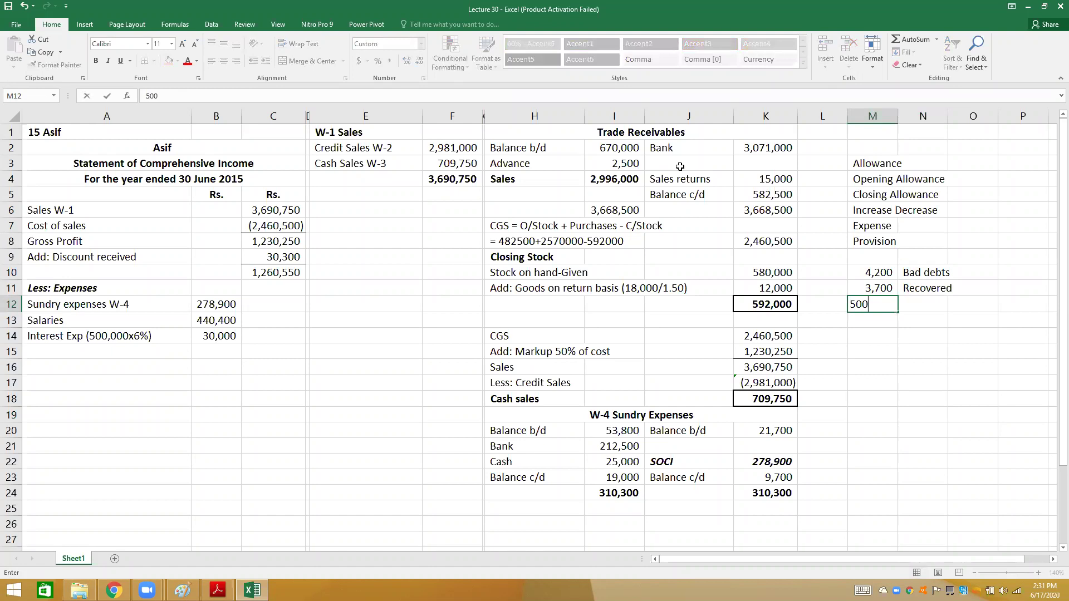
key(Return)
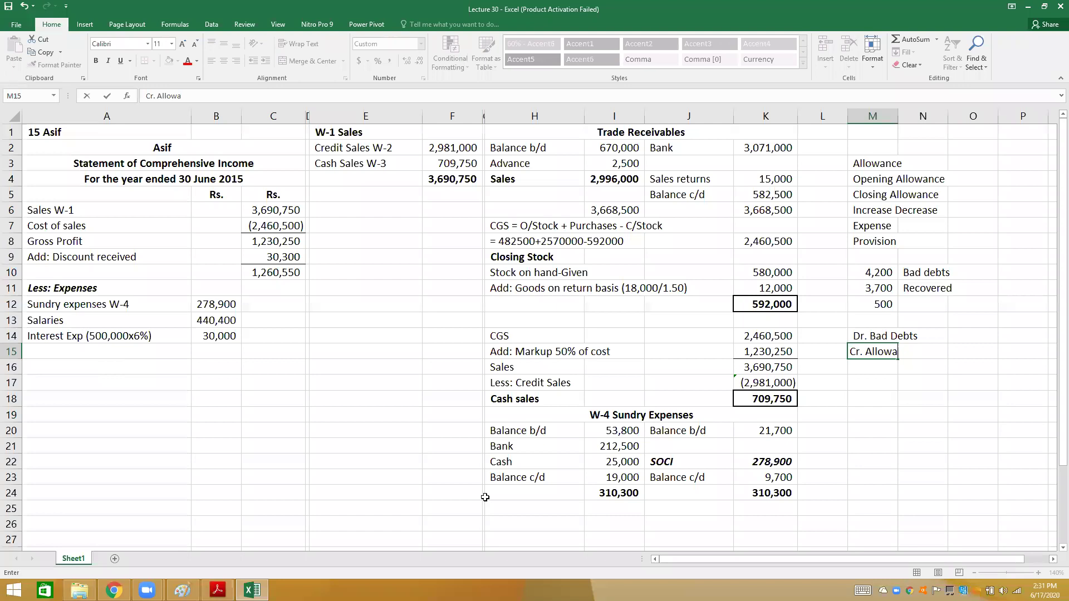
text(nce)
key(Return)
- Add "Bad debts Expense" of 500 in A15:B15 of the income statement
key(Up)
key(Home)
text(Bad debts Exp)
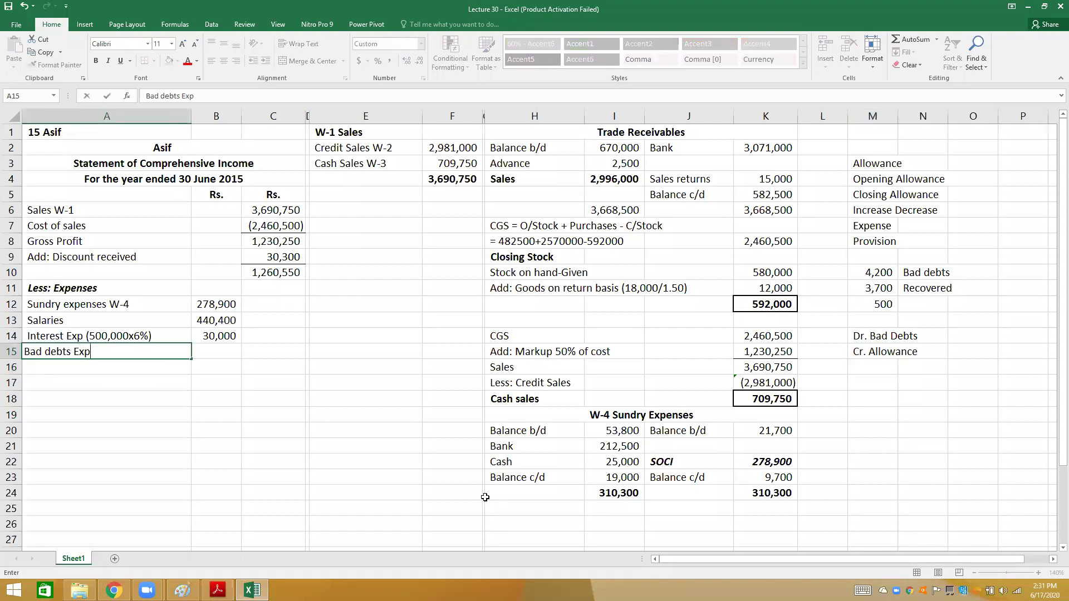
text(ense)
key(Tab)
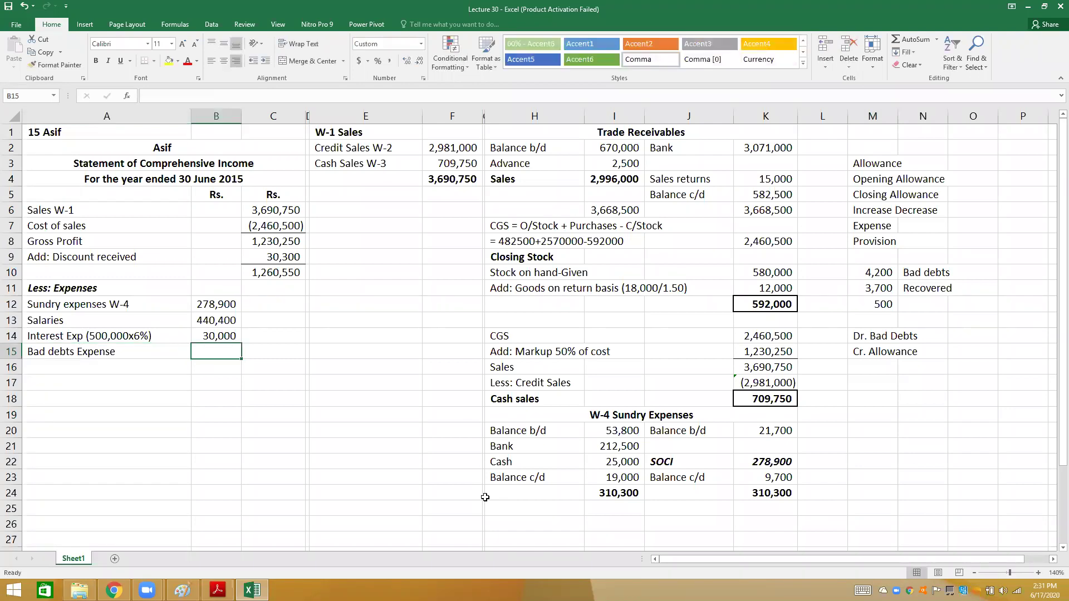
text(500)
key(Return)
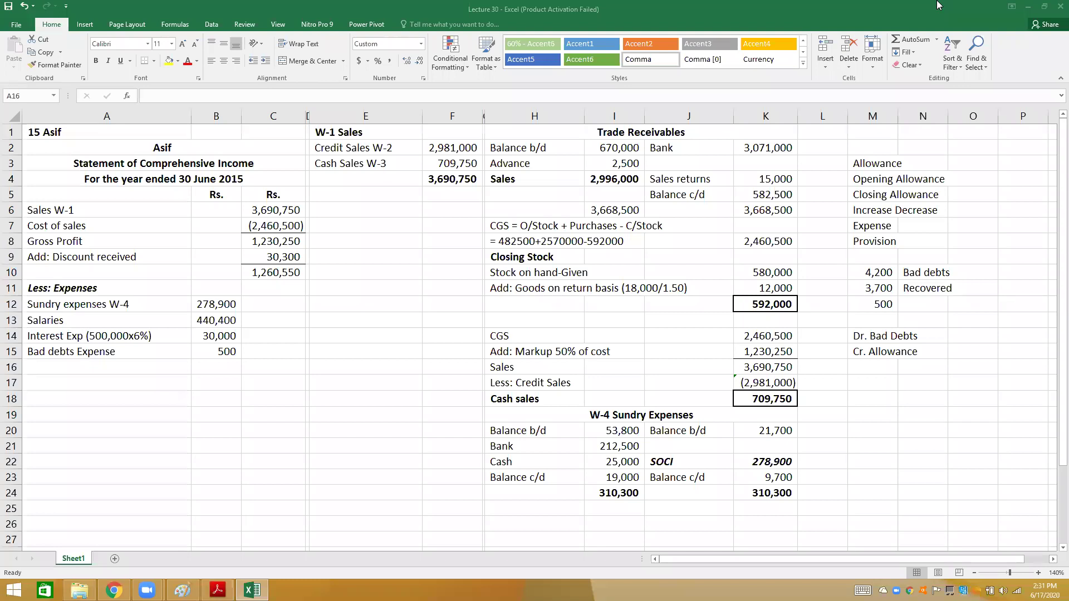
- Review the allowance and bad debts workings in column M against the Bad debts Expense line
click(940, 5)
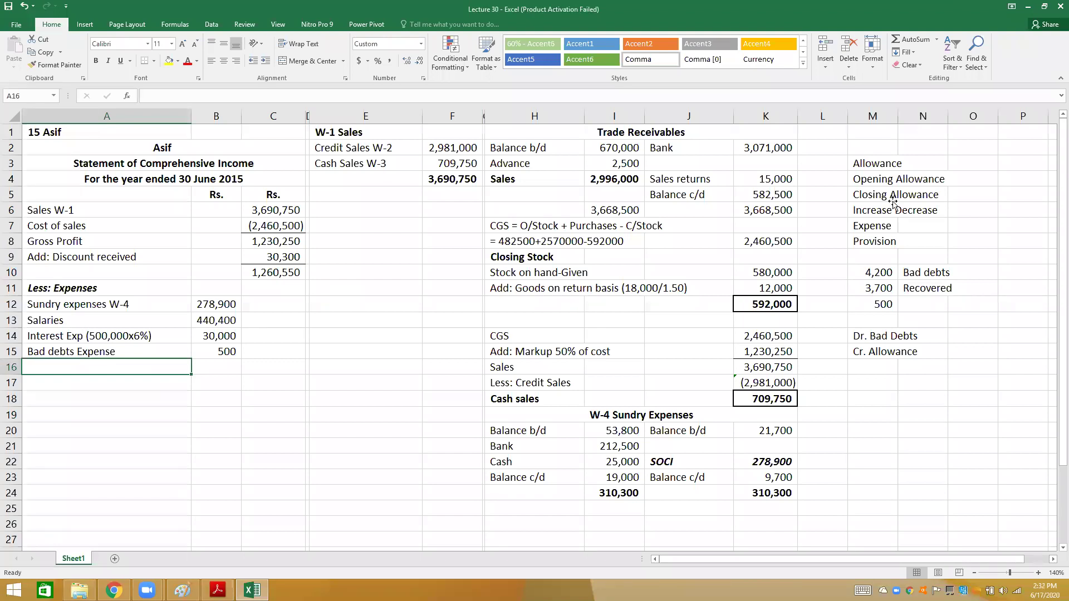
click(891, 196)
click(894, 271)
key(Down)
key(shift+Down)
key(shift+Up)
key(Down)
key(Down)
key(Down)
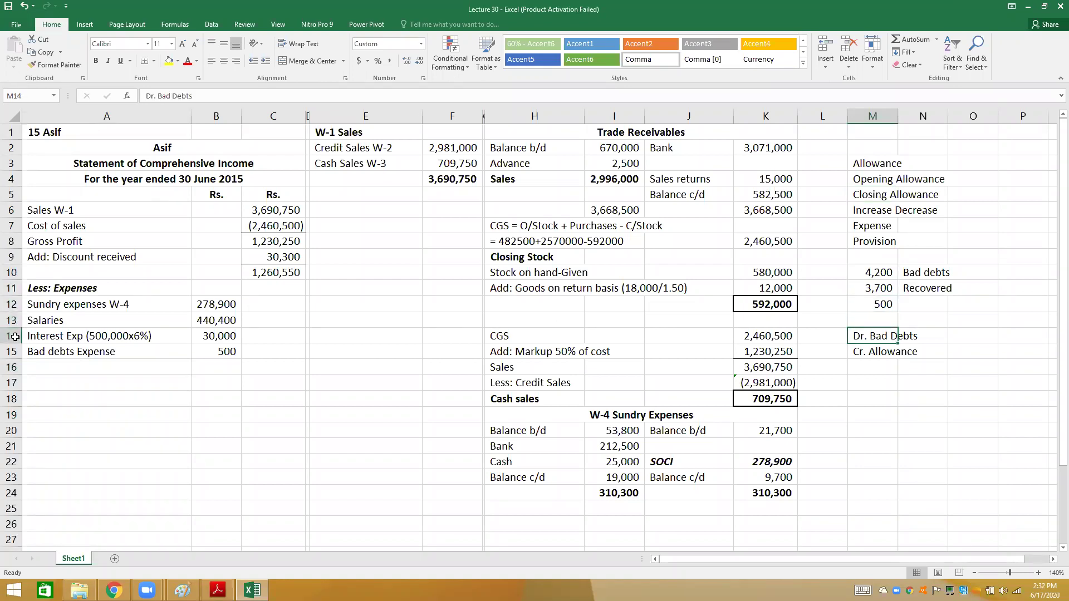
click(64, 356)
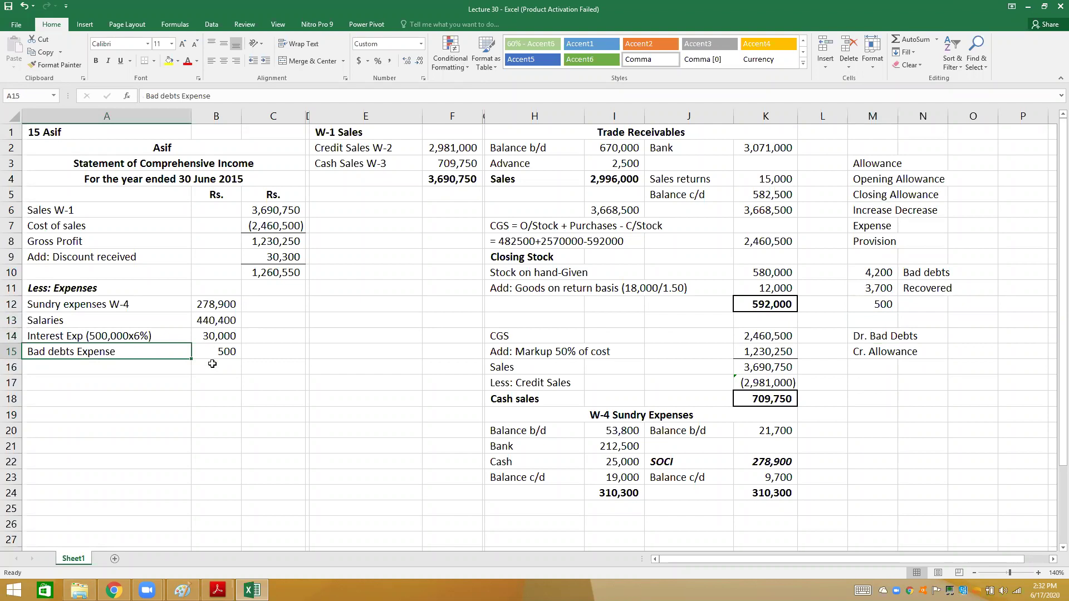
- Enter "SOCI" in O14 beside the "Dr. Bad Debts" journal line
click(888, 350)
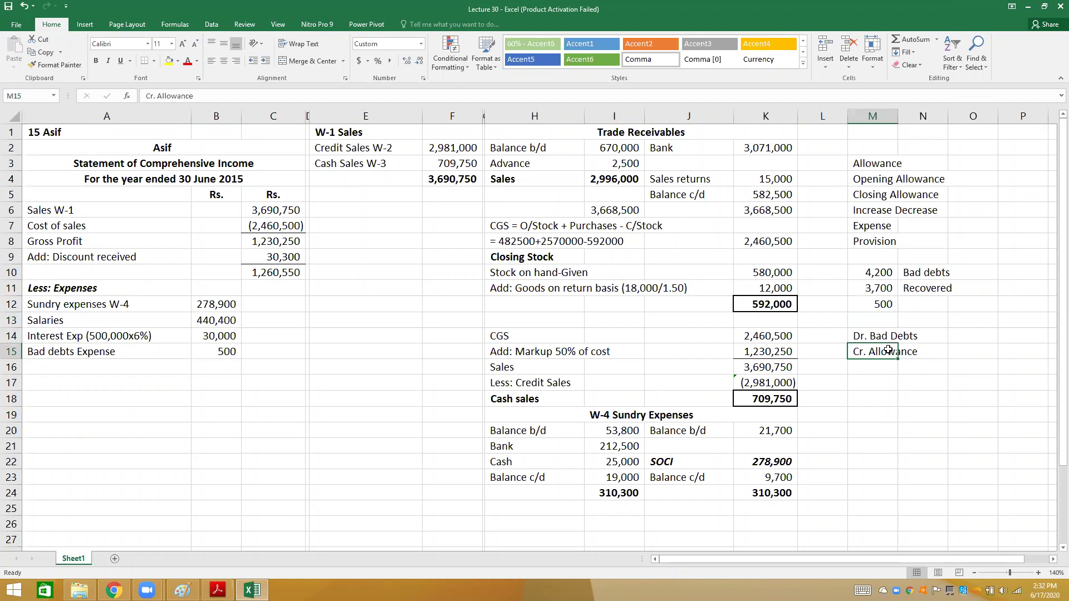
key(Right)
key(Right)
key(Up)
text(SOCI)
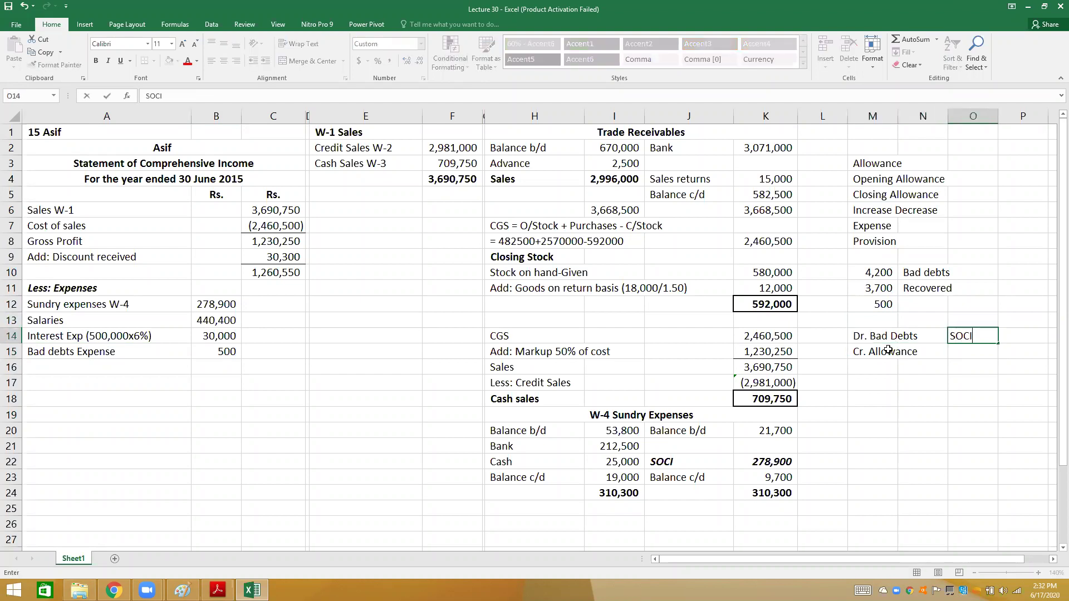
- Enter SOCI beside Dr. Bad Debts in O14 and SOFP beside Cr. Allowance in O15
key(Return)
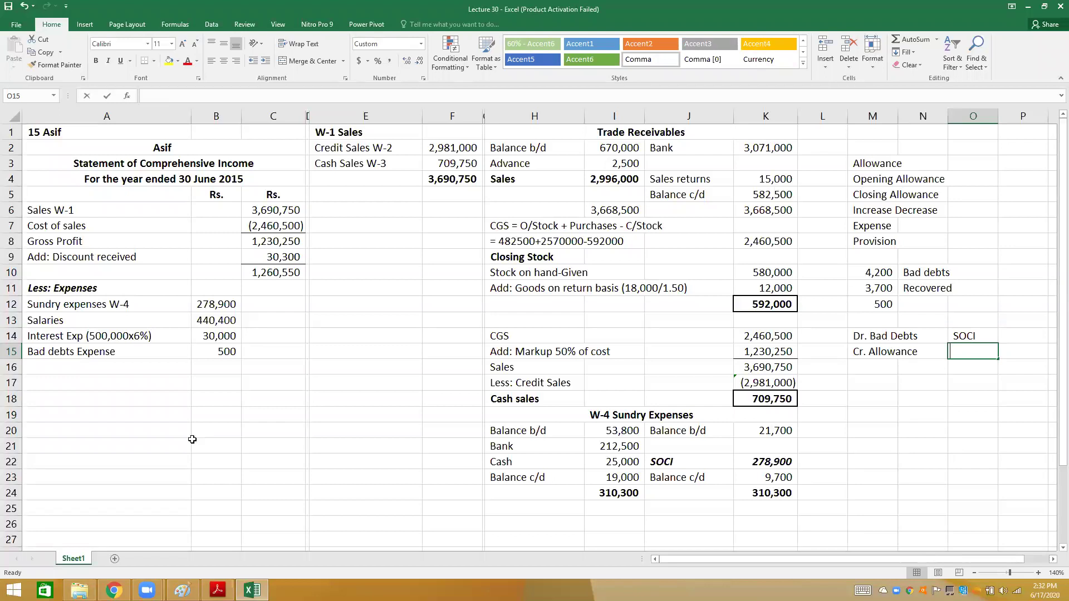
text(SOCI)
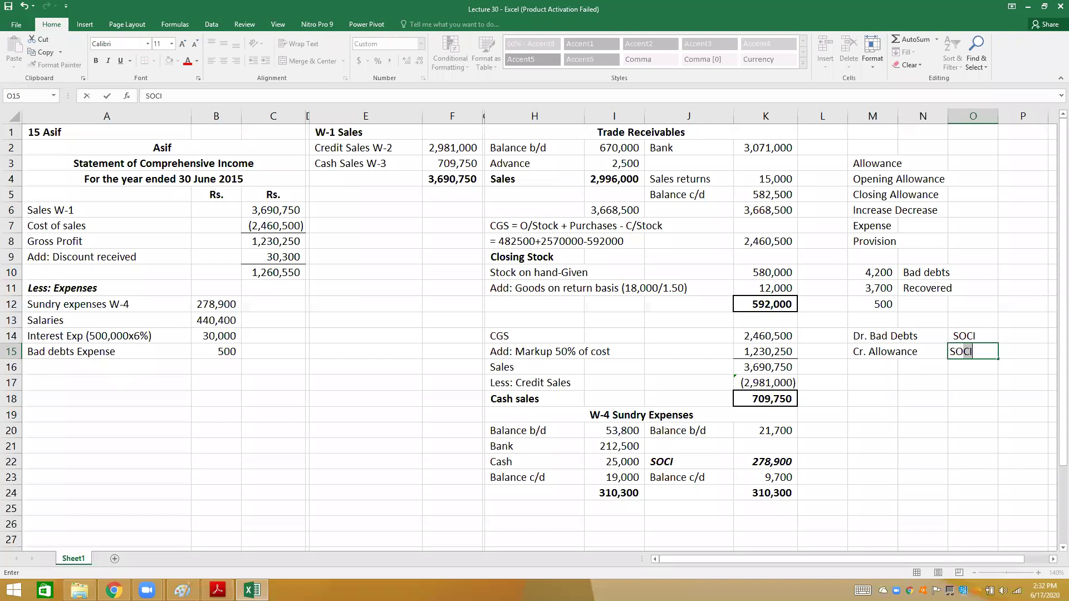
key(BackSpace)
key(BackSpace)
text(FP)
key(Return)
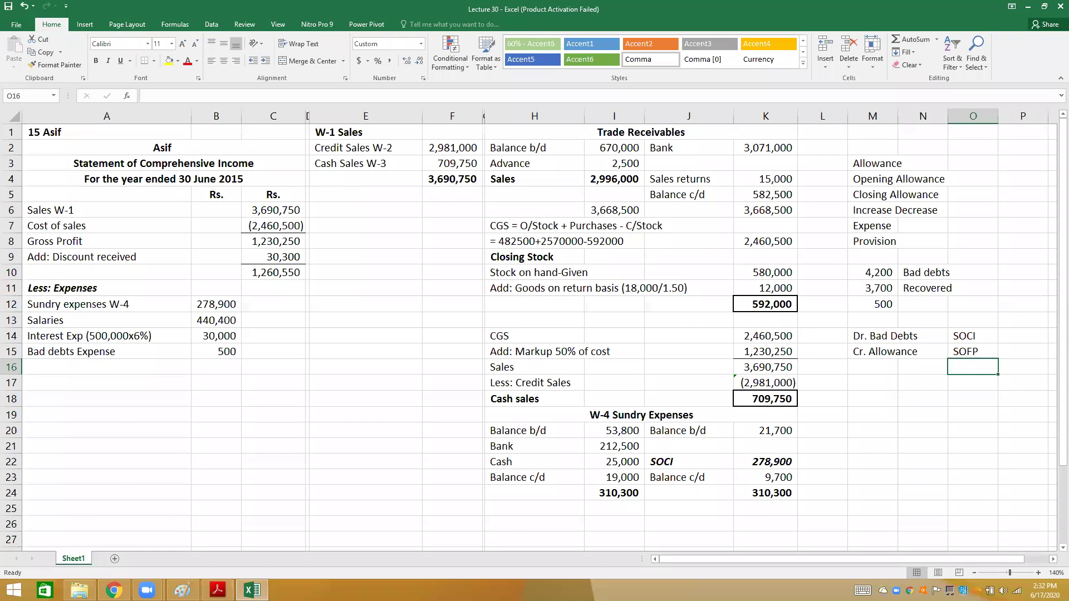
- Check the furniture sale in the FAR-1 Revised PDF, and start working "W-5 Gain or loss on disposal" in E5 with a "Furniture-Cost" row
key(alt+Tab)
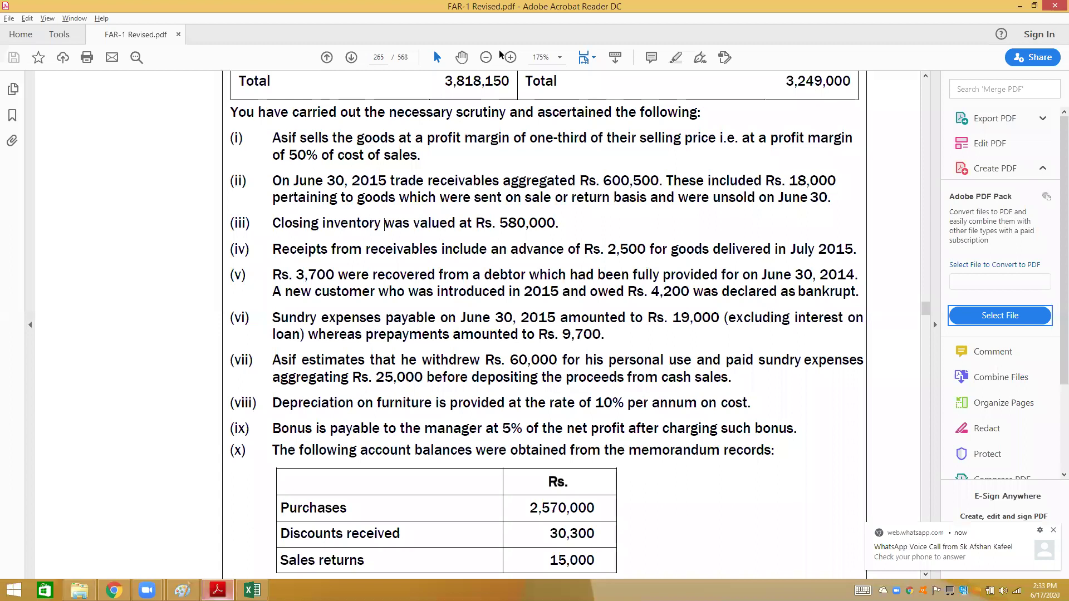
scroll(283, 157, up, 3)
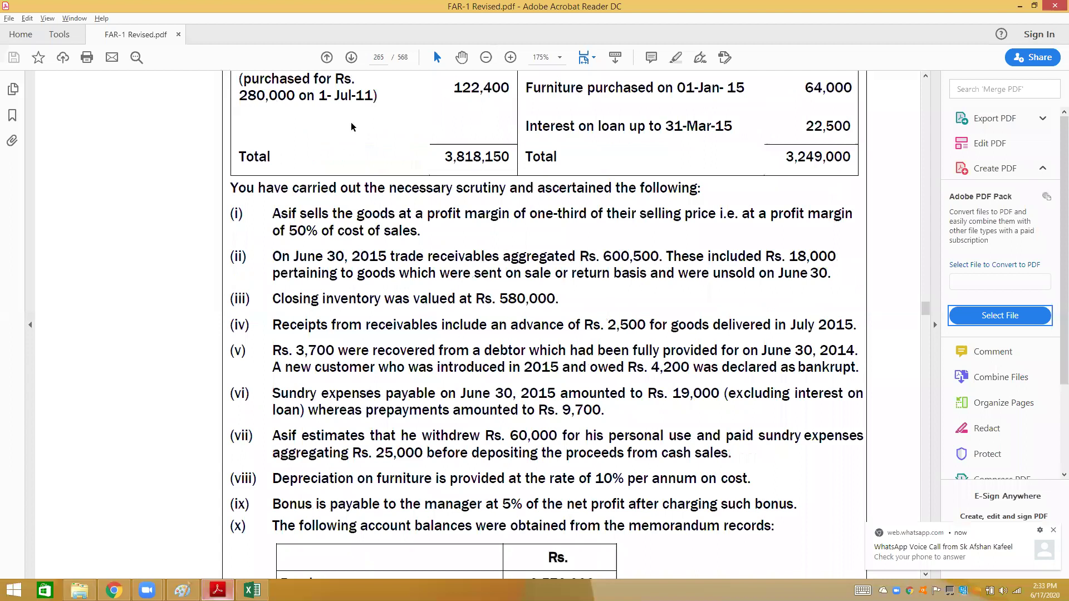
scroll(350, 127, up, 1)
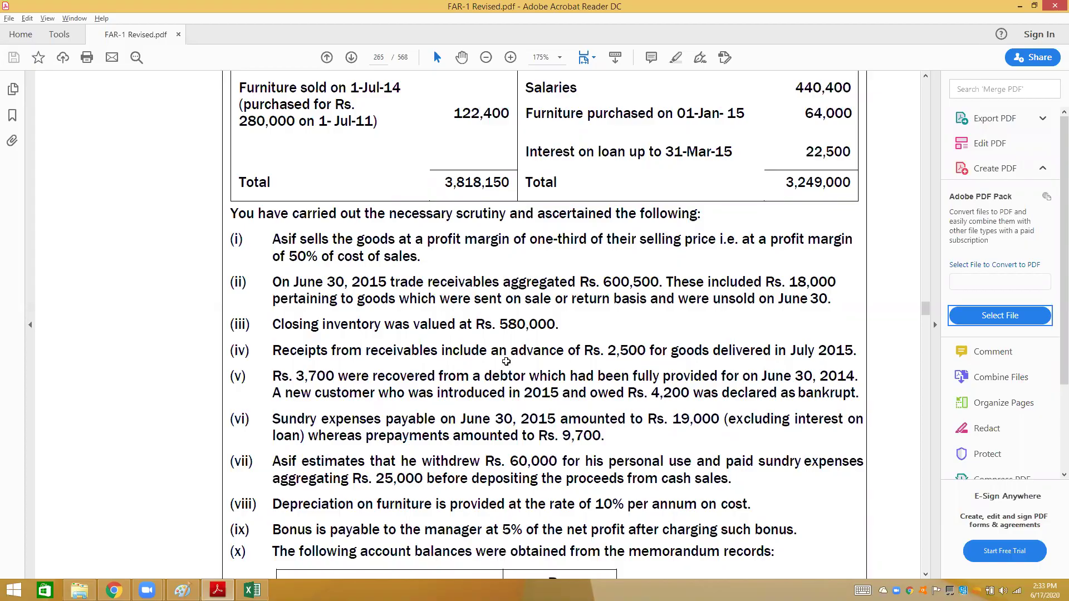
key(alt+Tab)
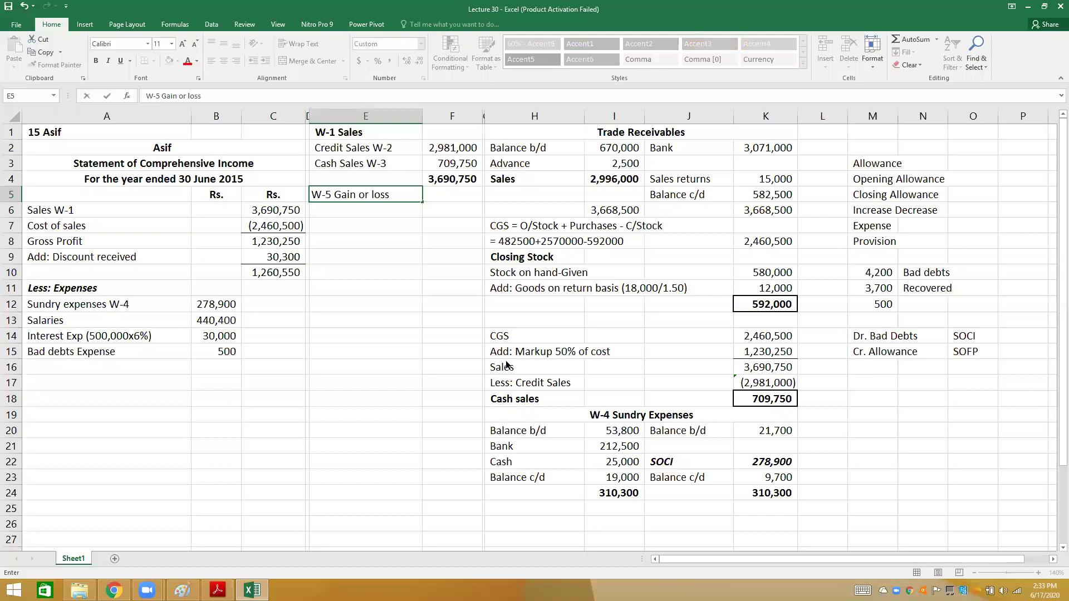
text(on disposal)
key(Return)
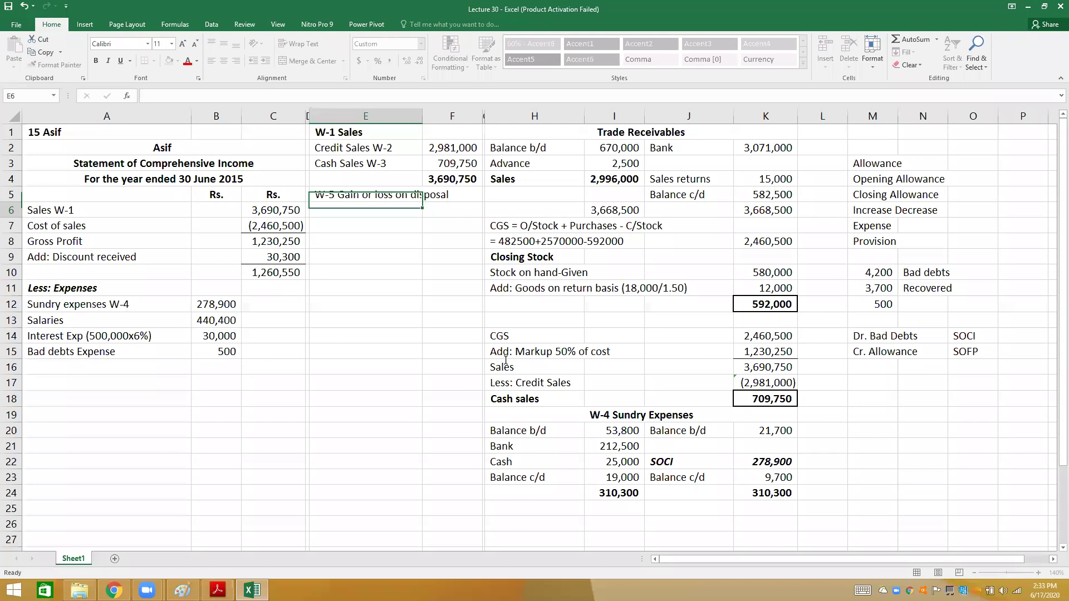
text(Furniture-Cost)
key(Tab)
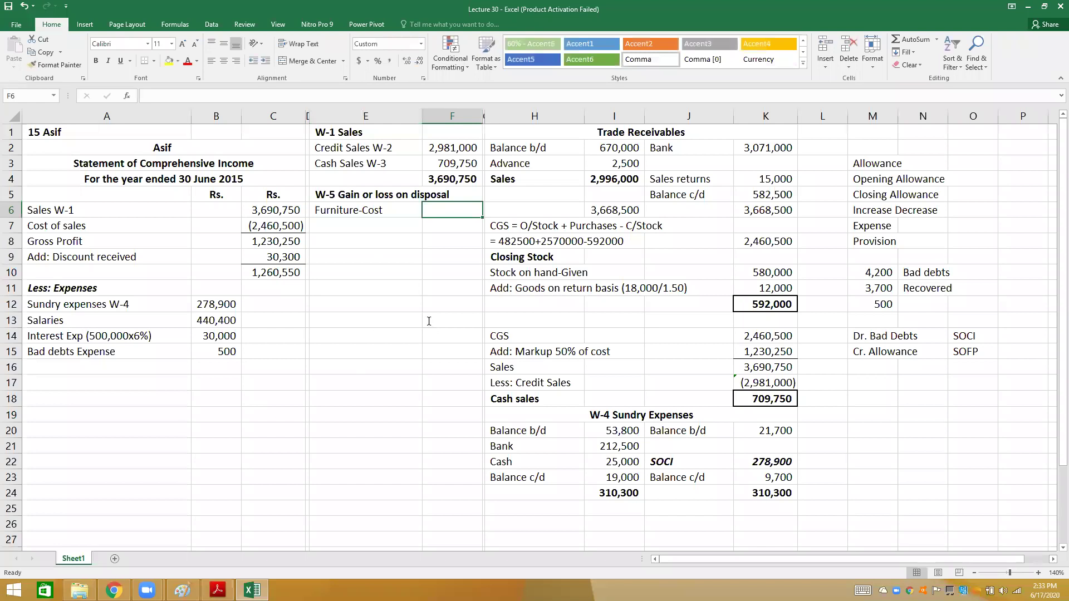
- Consult the furniture purchase and depreciation details in the PDF, and add a "Sales proceeds" row below Net Book Value in working W-5
key(alt+Tab)
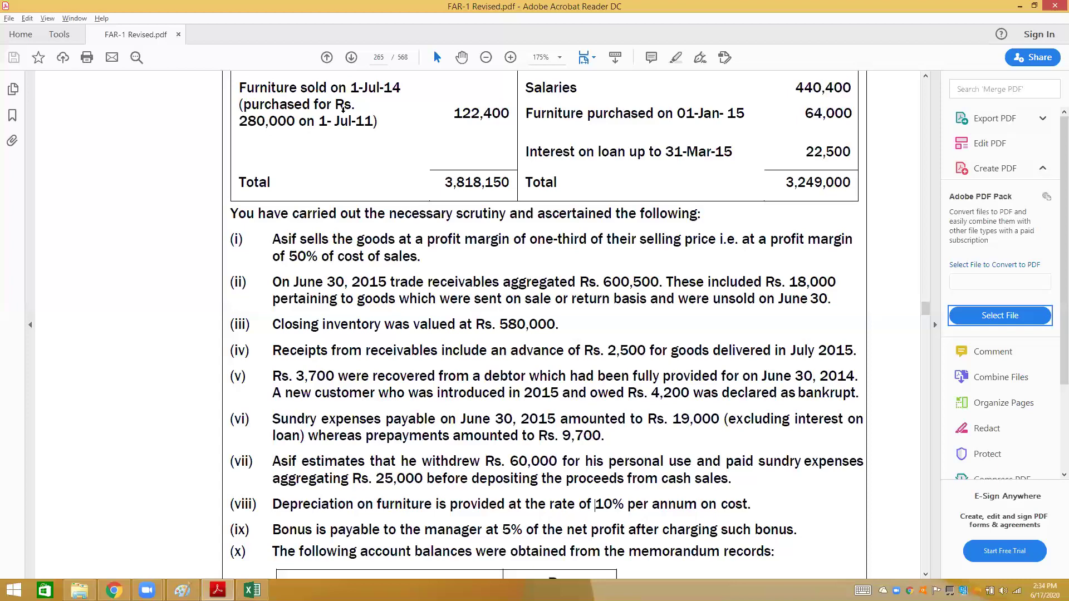
key(alt+Tab)
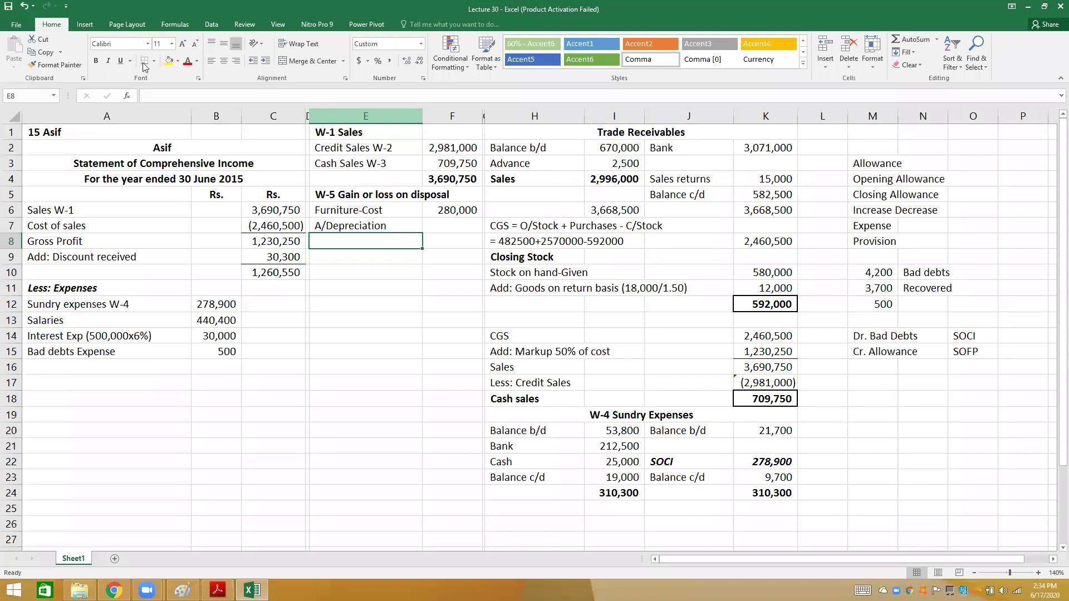
text(s proceeds)
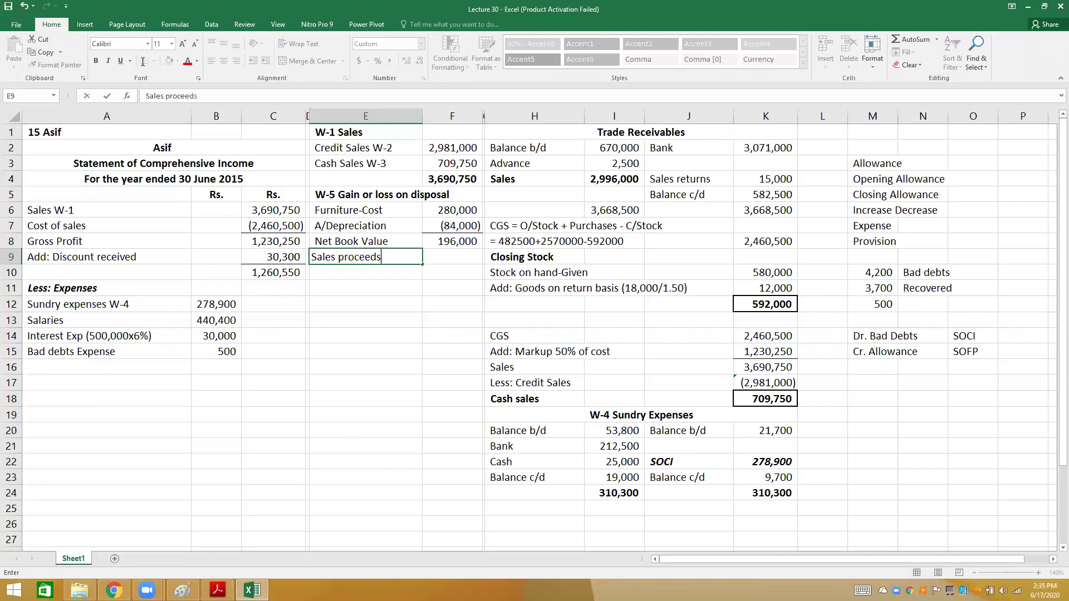
key(Tab)
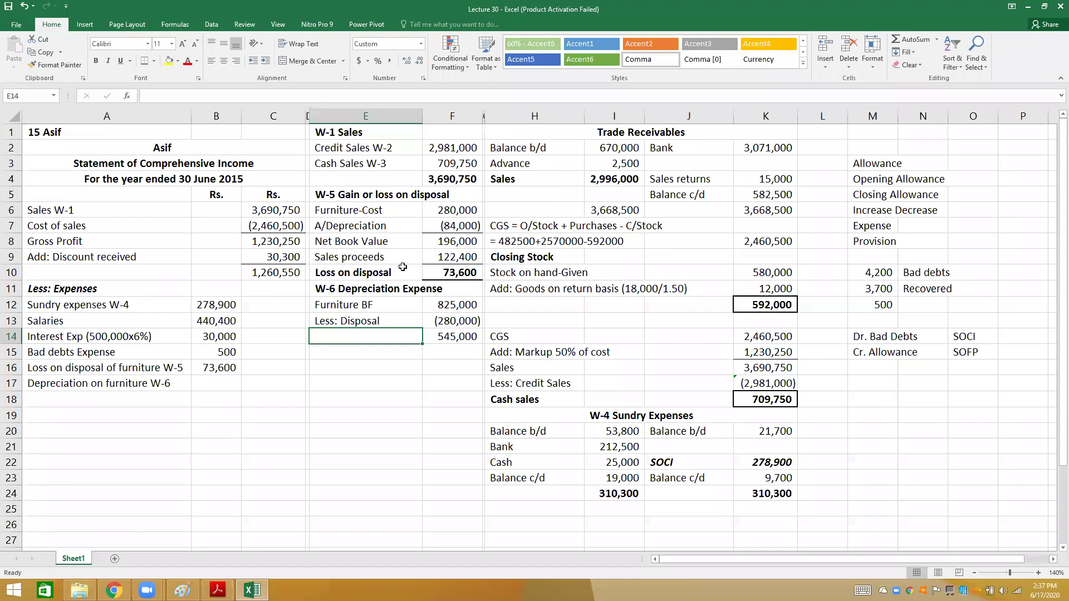
- Calculate depreciation in F15 as =F14*.1 and in F16 as =64000*10%*6/12, widening column E to fit the new furniture label
text(.1)
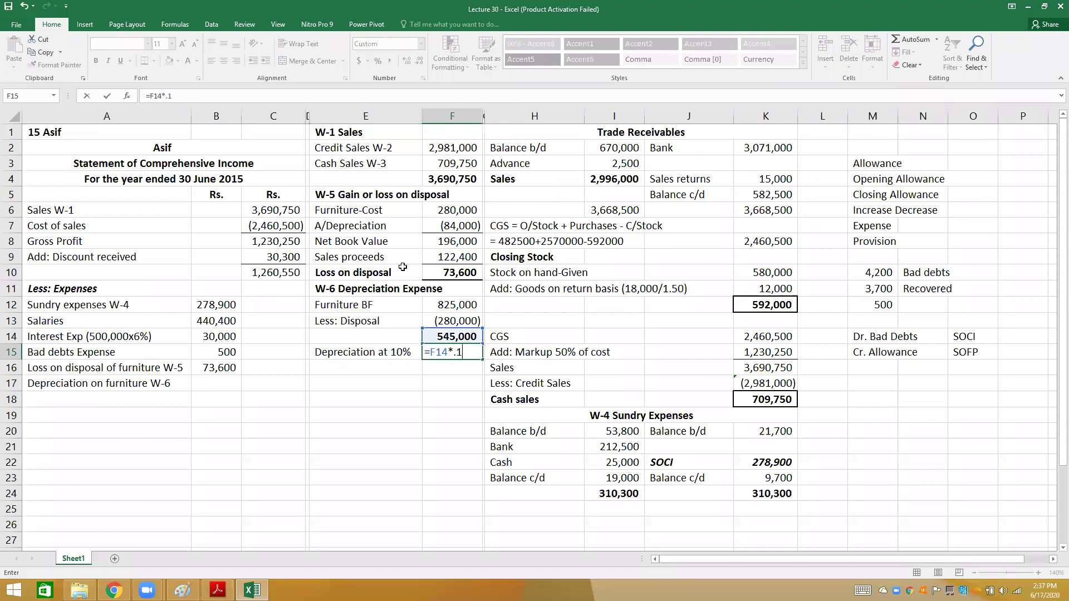
key(Return)
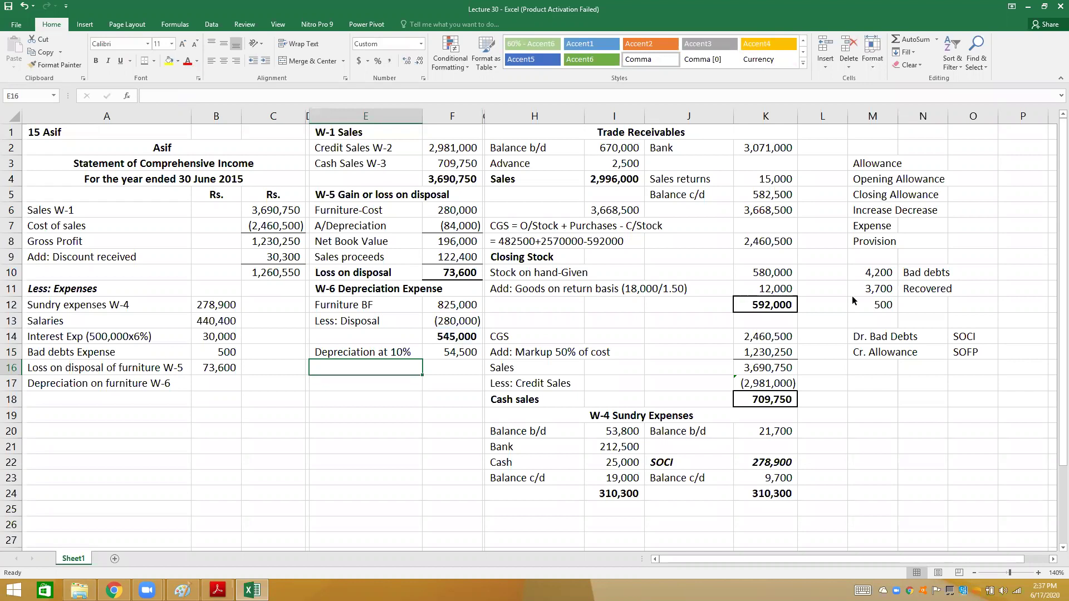
key(alt+Tab)
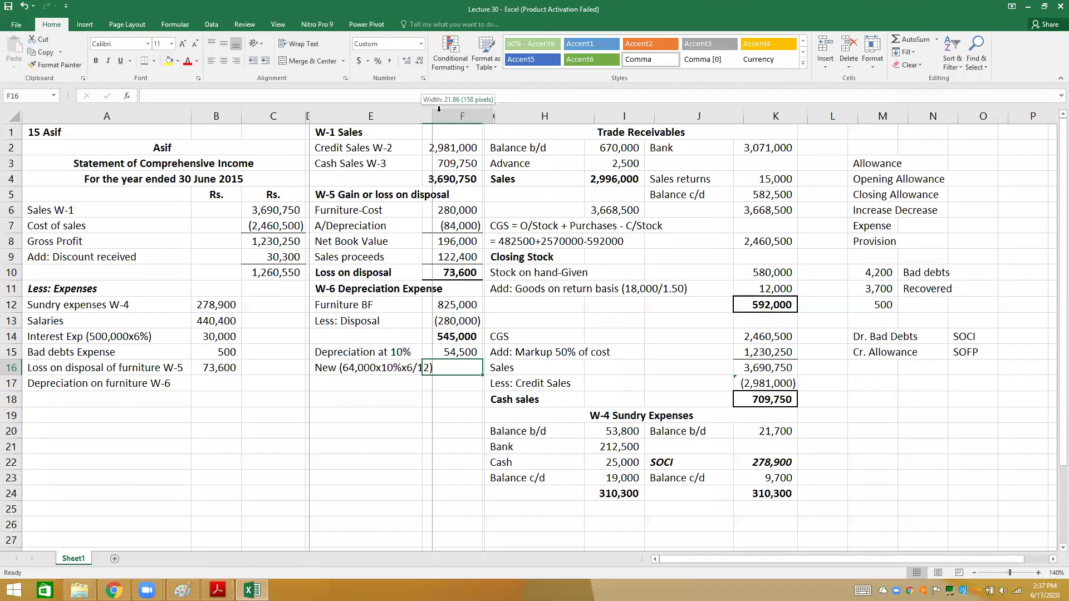
drag(439, 108, 439, 111)
text(=64000*10%*6/12)
key(Return)
key(Left)
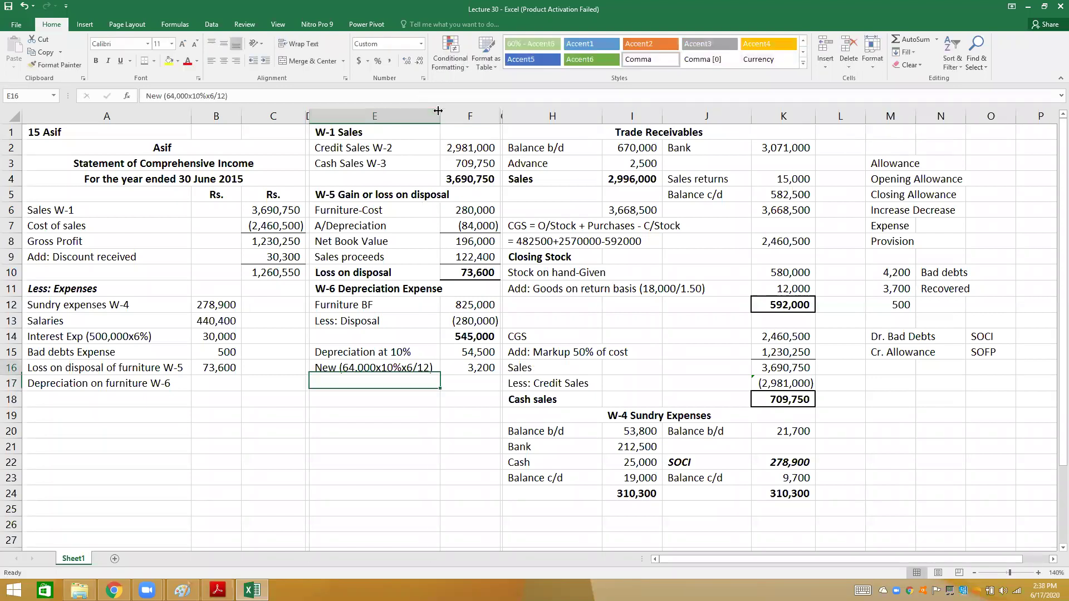
- Put a thick outside border around the two depreciation amounts in F15:F16
key(Up)
key(Up)
key(Right)
key(shift+Down)
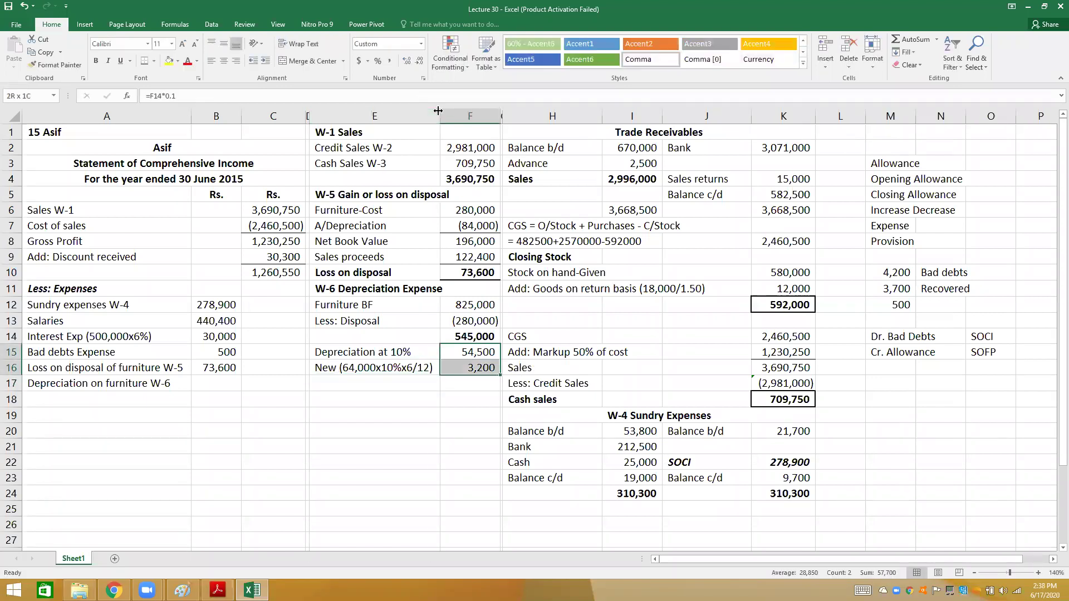
click(155, 62)
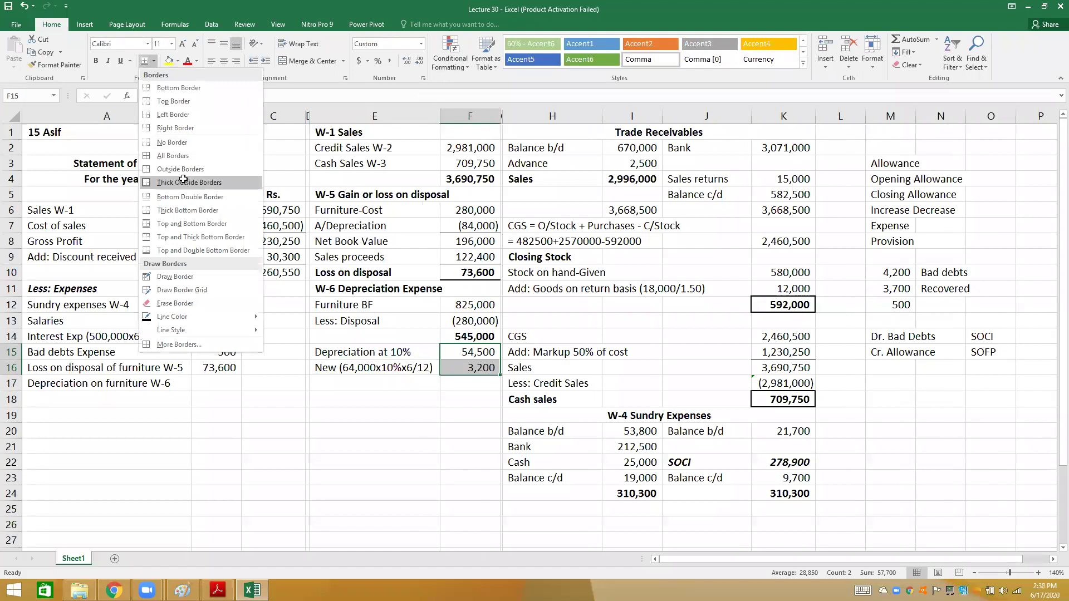
click(183, 182)
key(Down)
key(Down)
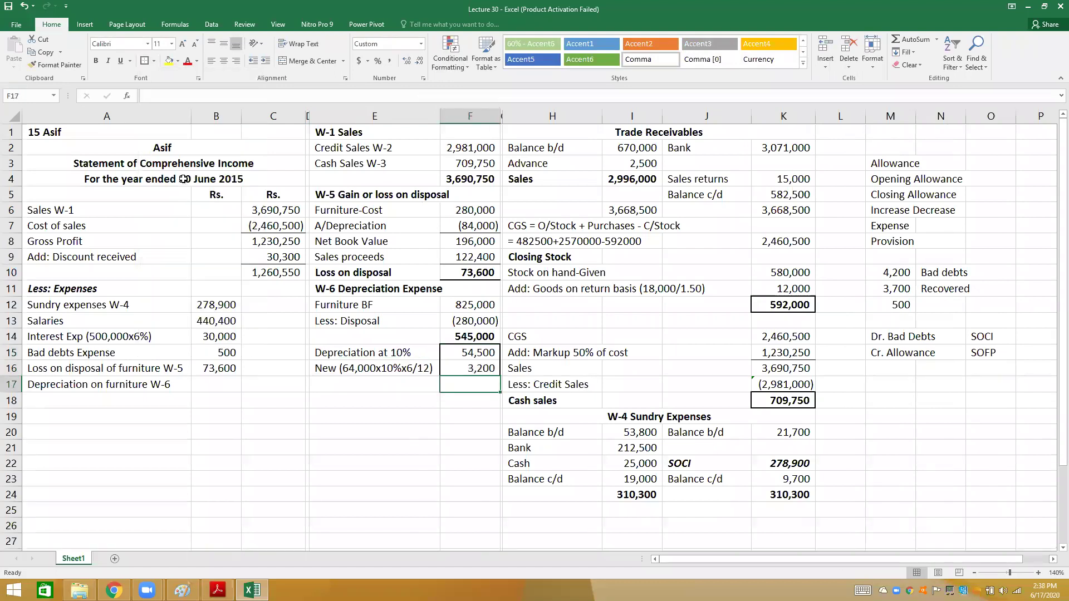
- Total the two depreciation amounts in F17 and label the row "Depreciation on Furniture" in bold
key(alt+equal)
key(alt+equal)
click(385, 385)
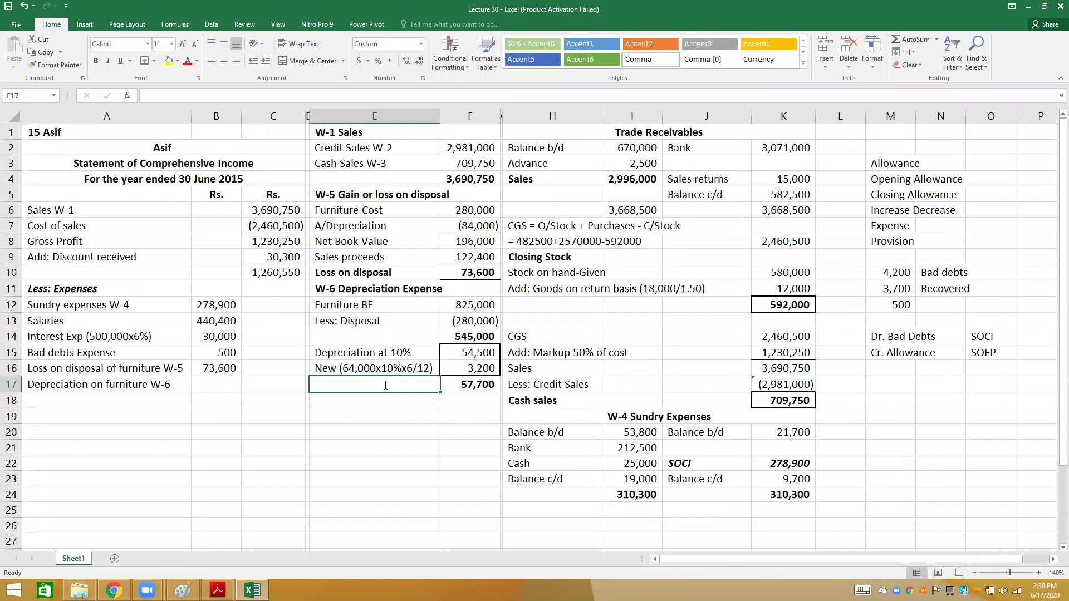
text(Depreciation on Furniture)
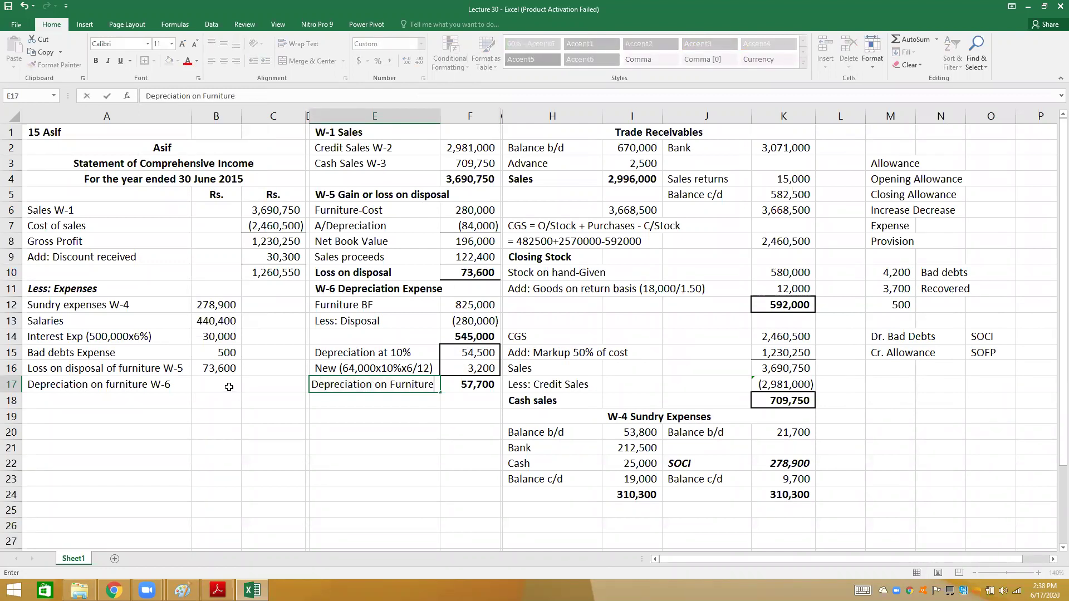
key(ctrl+Return)
key(ctrl+b)
- Link the Depreciation on furniture W-6 expense in B17 to the working's total with =F17
click(229, 386)
text(=)
key(Right)
key(Right)
key(Right)
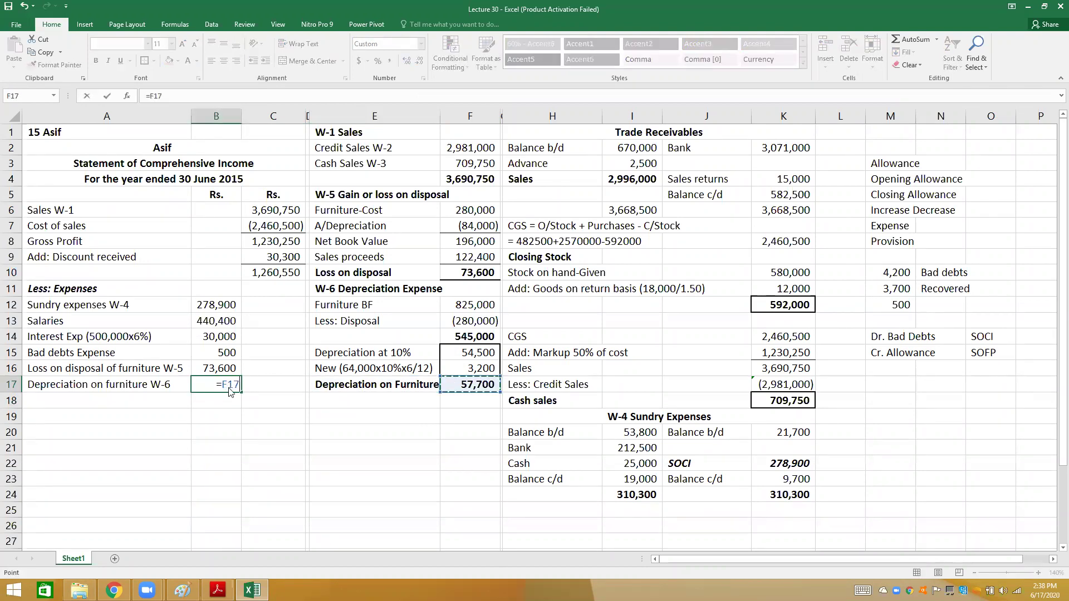
key(Return)
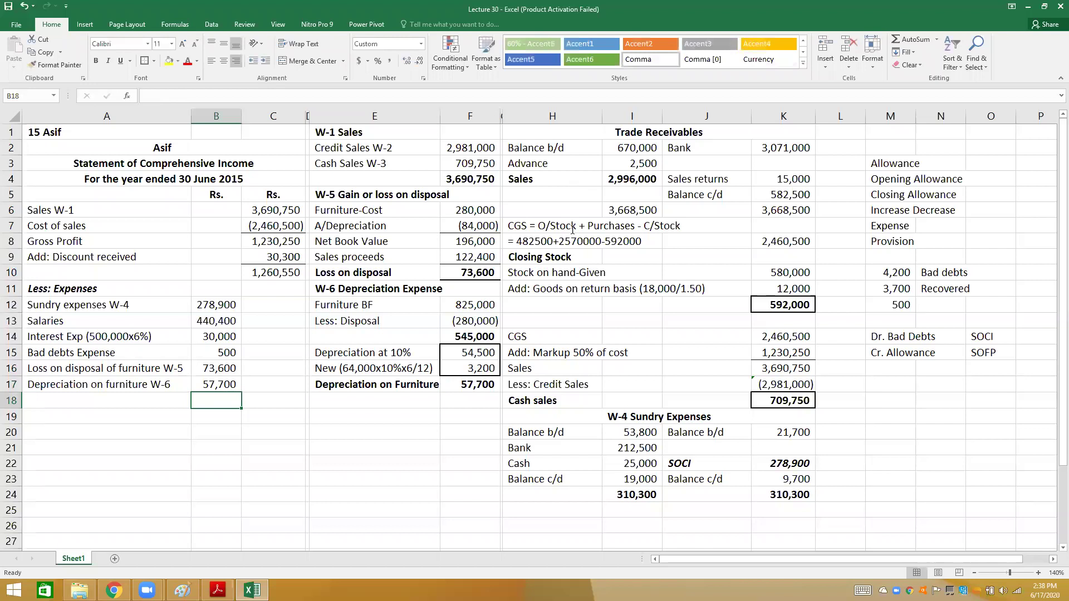
- Review the bank summary and scrutiny notes in the PDF, and calculate net profit before commission in C18 as =C10+C17
key(alt+Tab)
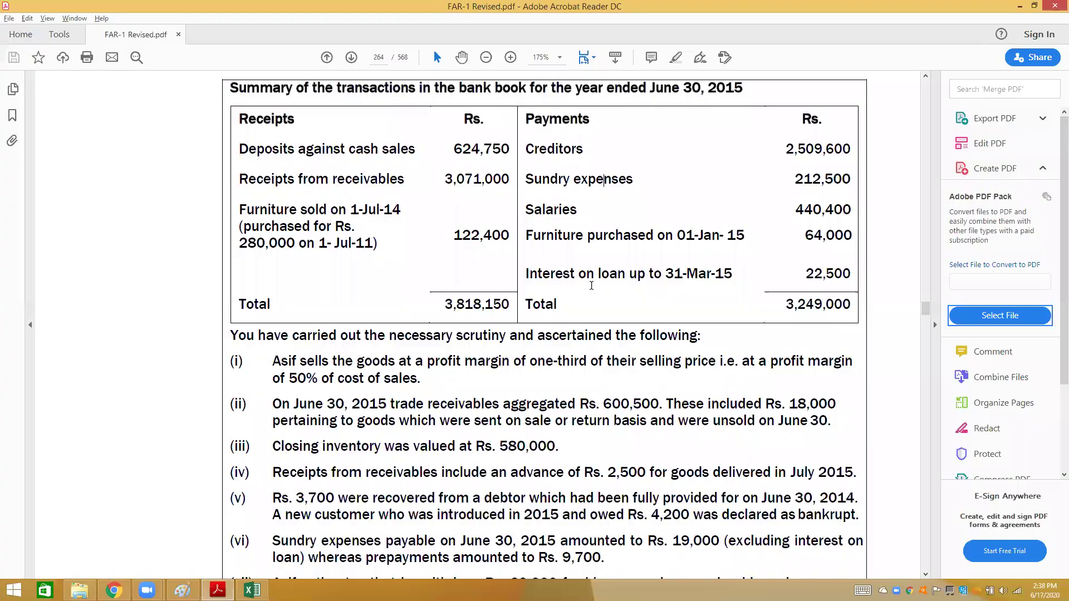
key(alt+Tab)
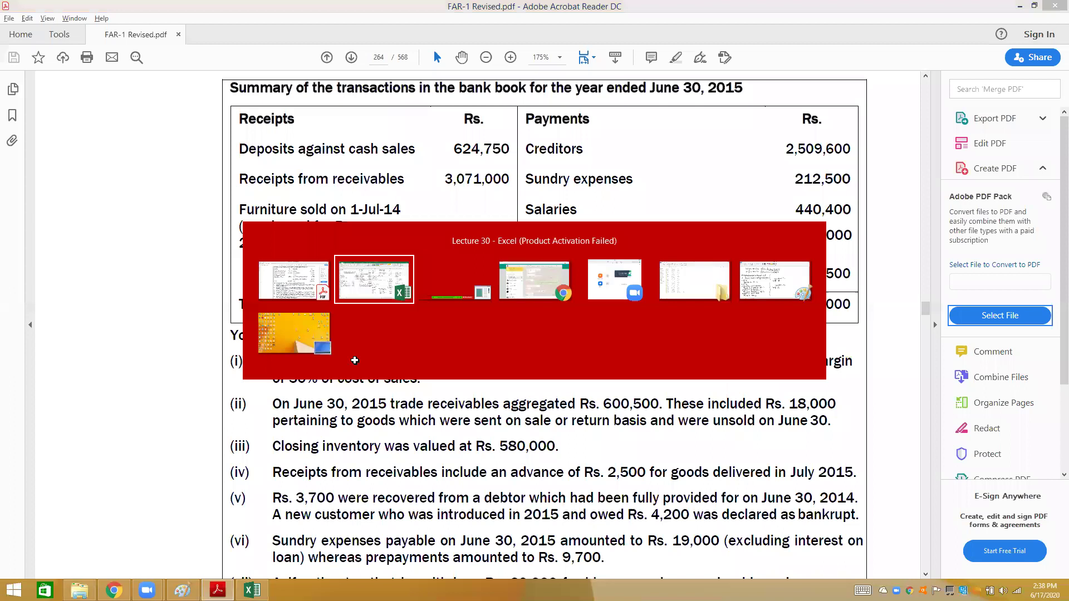
key(Escape)
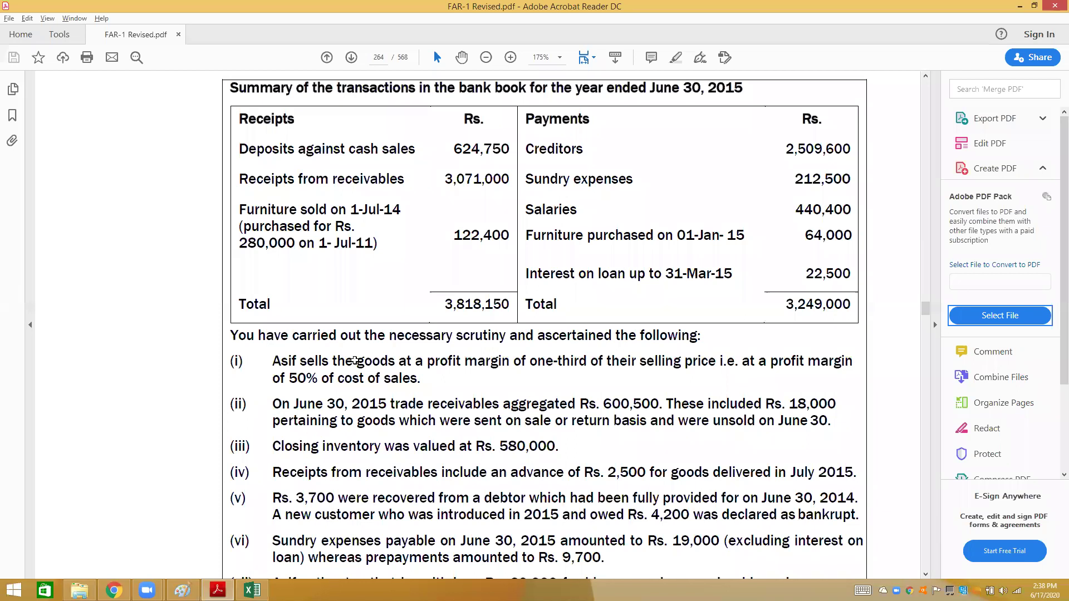
scroll(355, 361, down, 3)
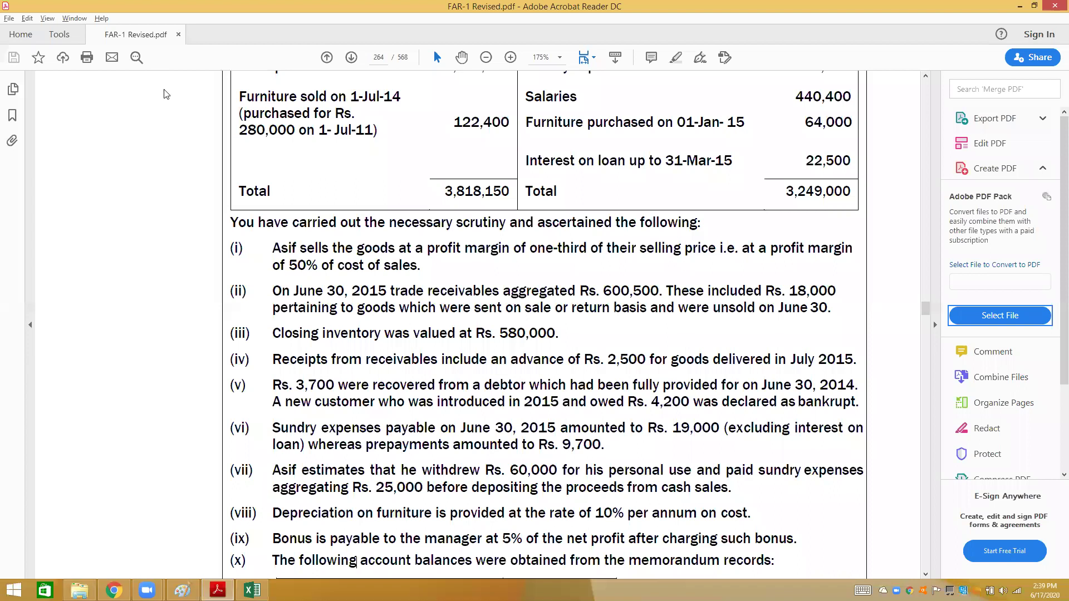
key(alt+Tab)
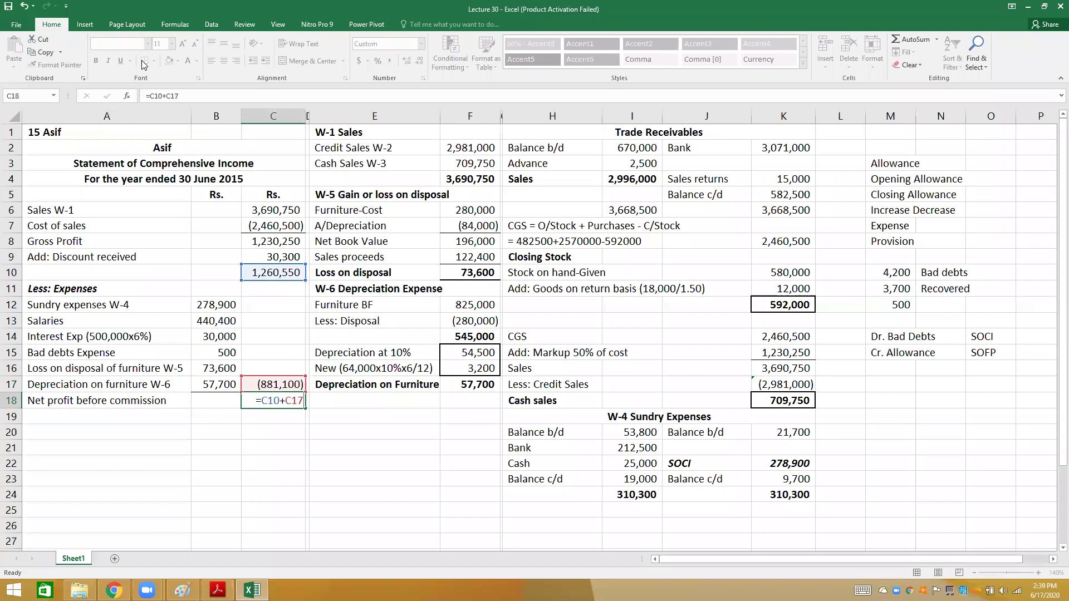
key(Return)
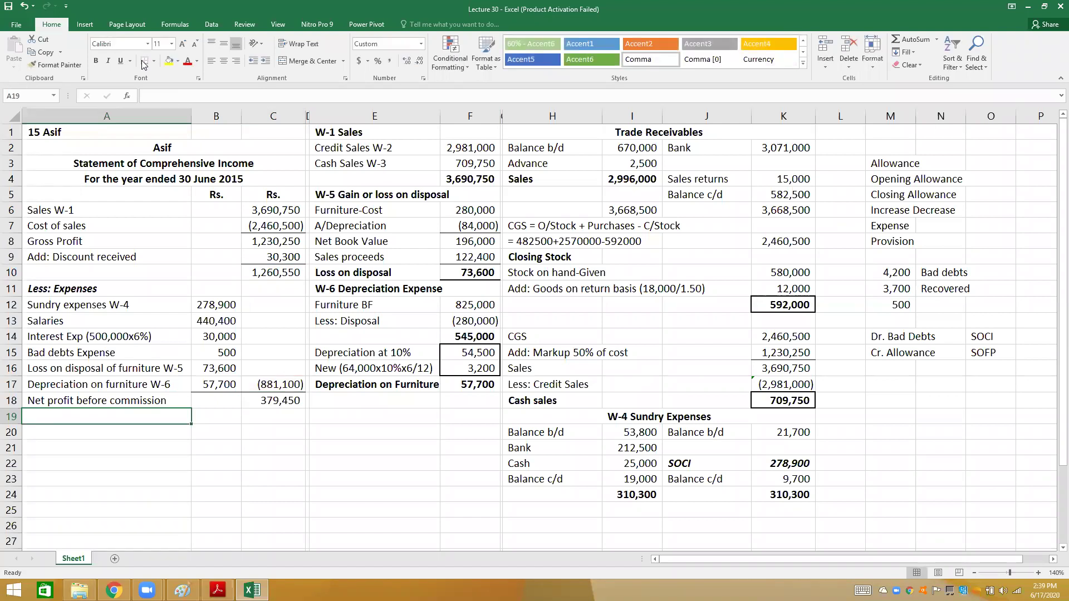
- Add "Commission" in A19 and "Net Profit after commission" in A20, with the placeholder A in C20
text(Commission)
key(Return)
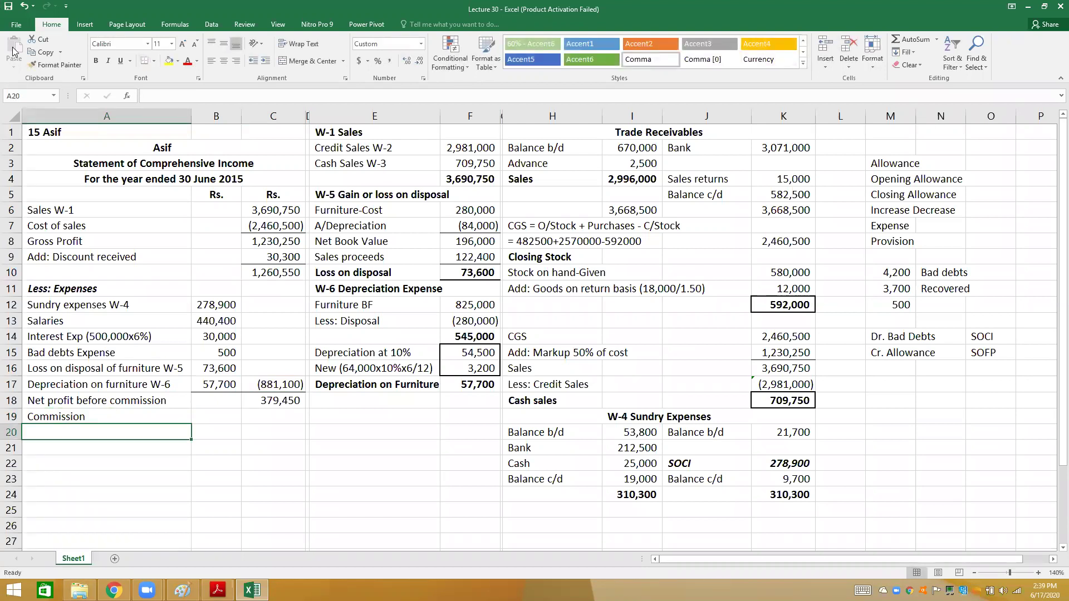
text(Net Profit)
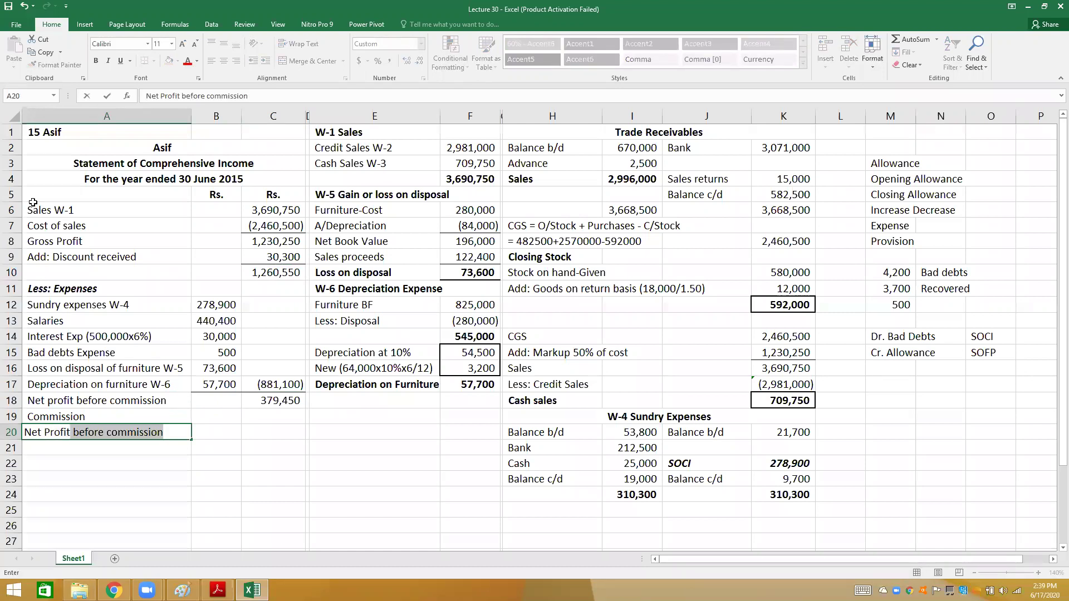
text( after )
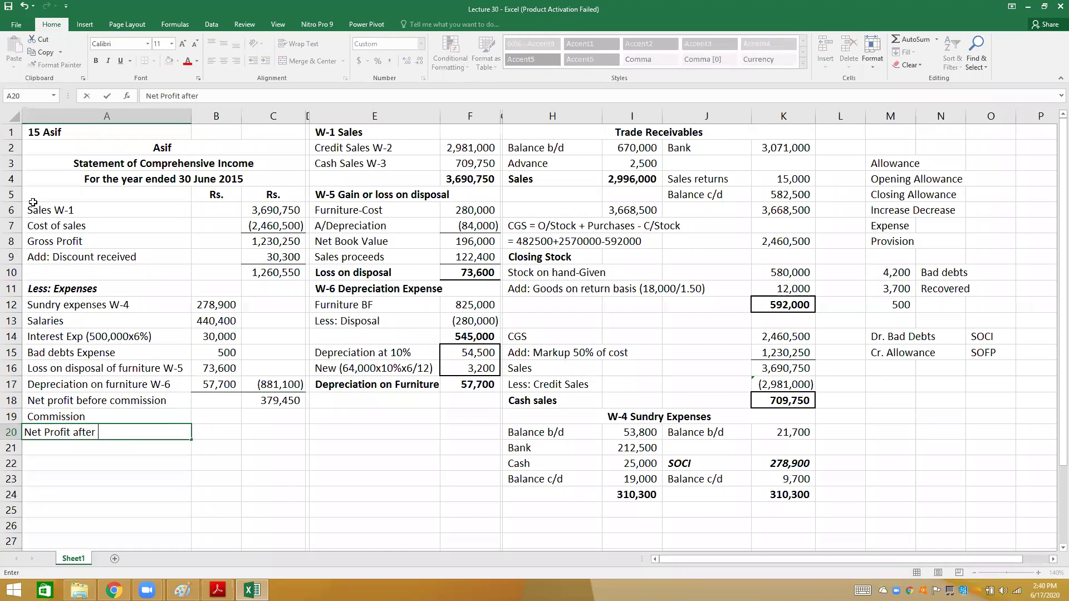
text(commission)
key(Tab)
key(Tab)
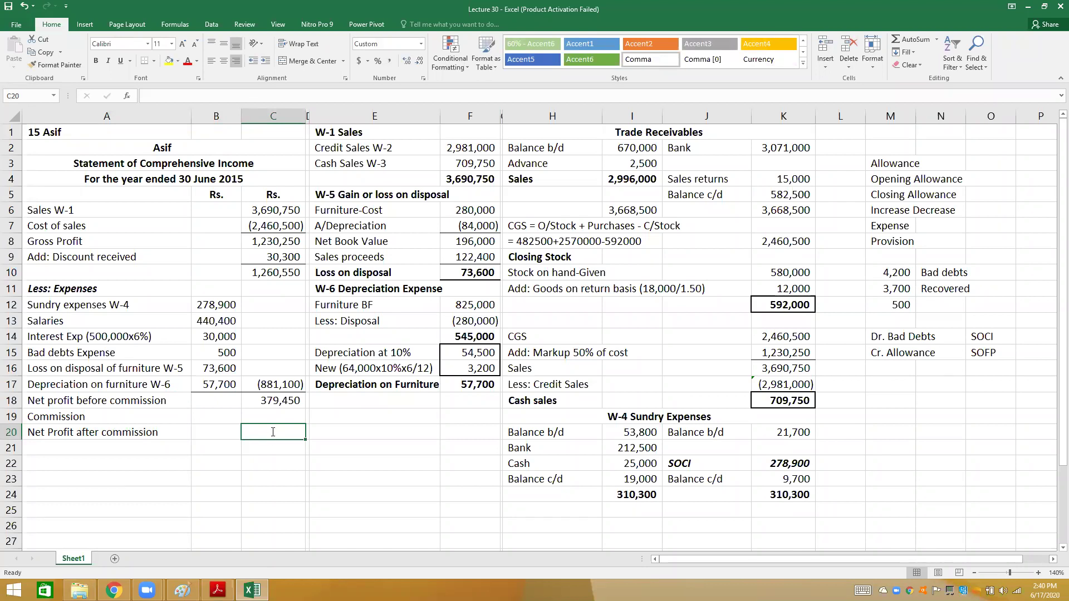
text(A)
key(Return)
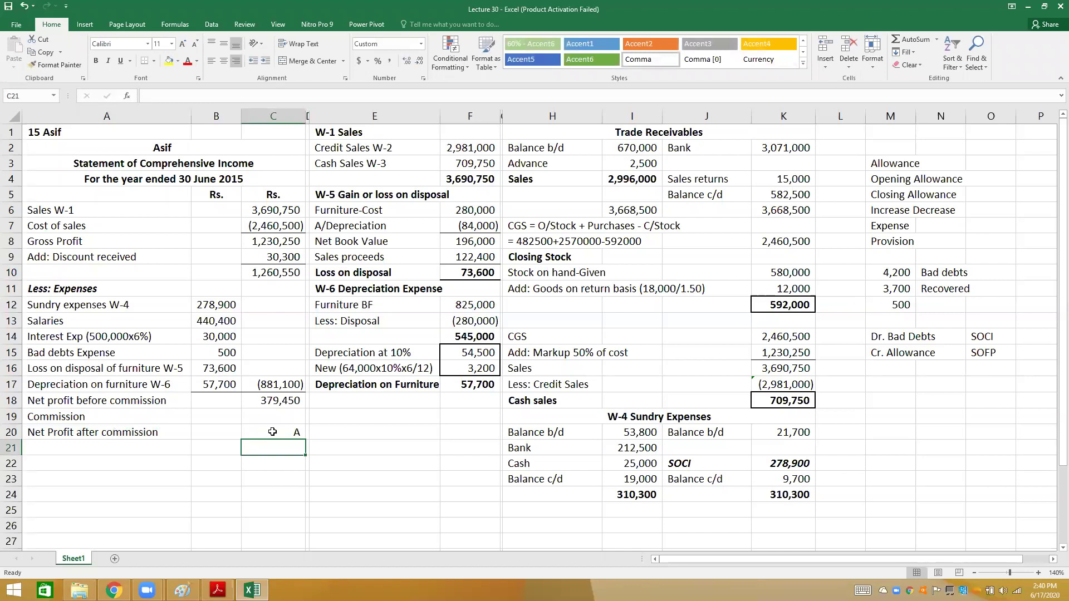
click(272, 432)
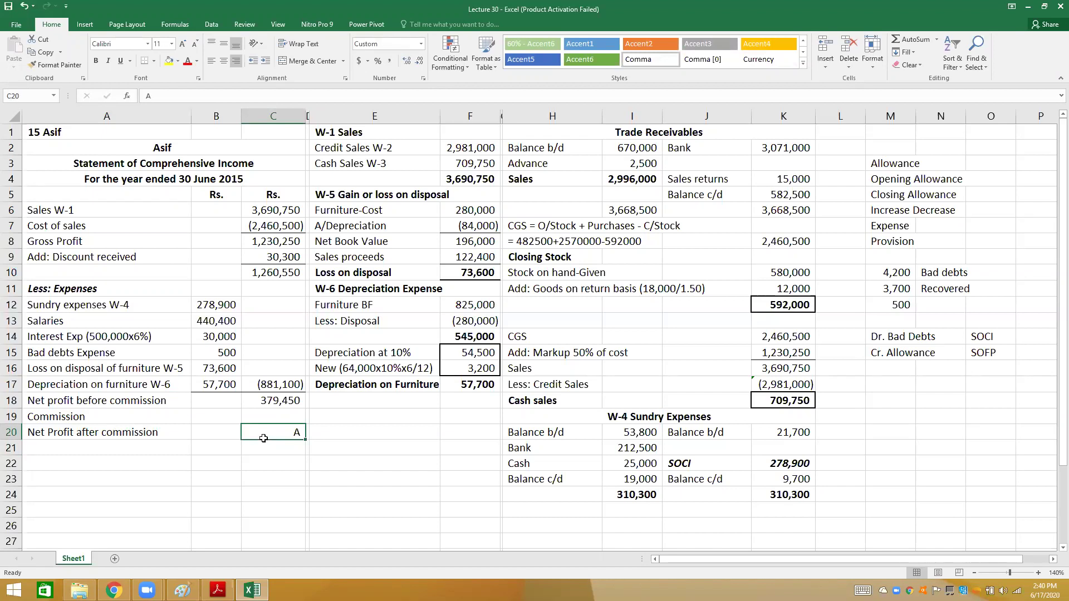
click(148, 465)
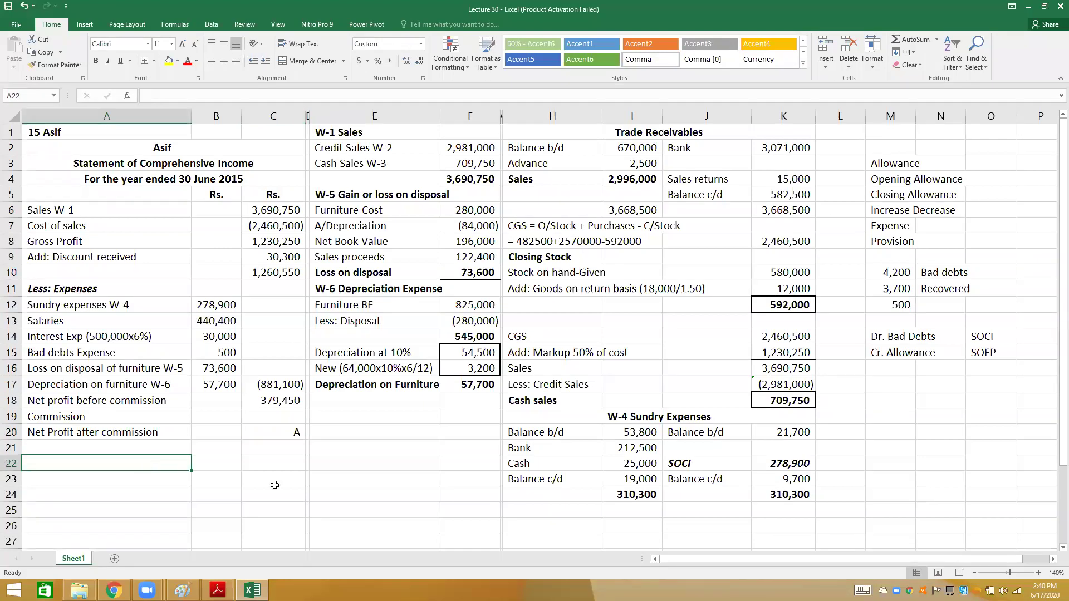
click(294, 433)
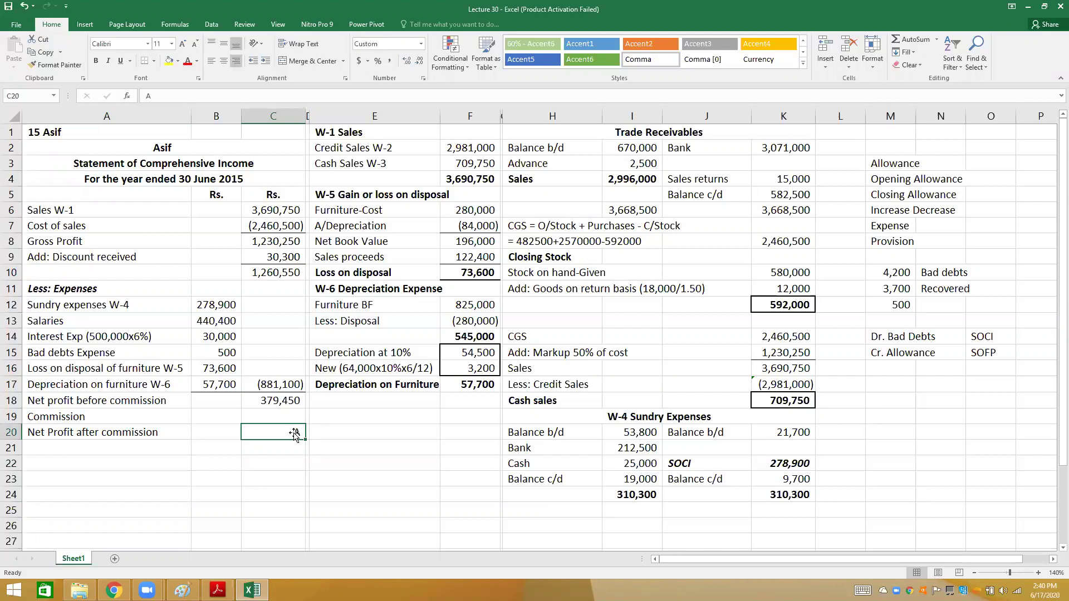
click(282, 417)
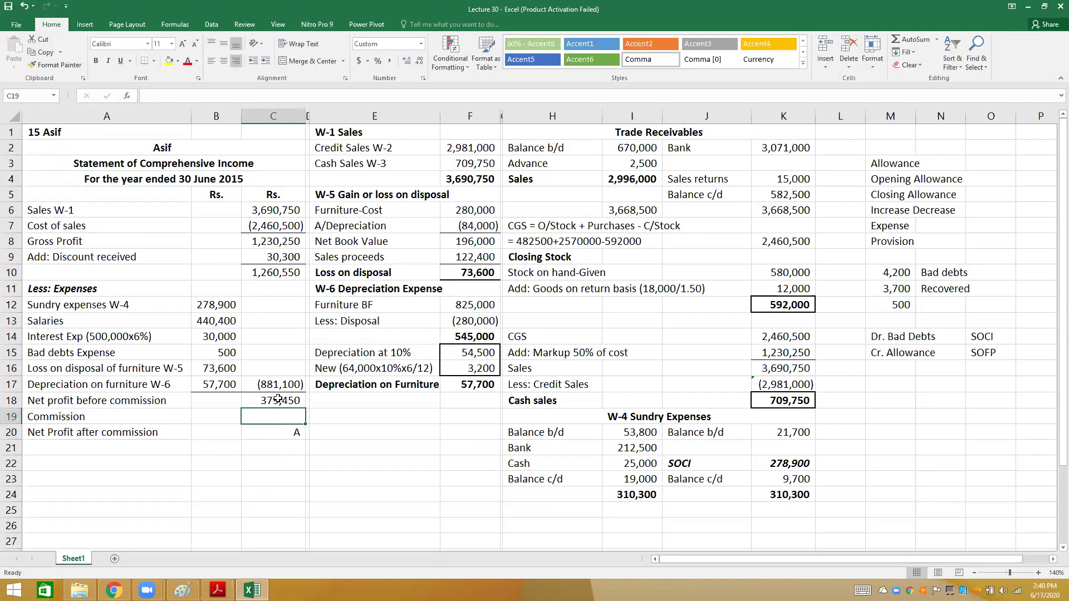
click(278, 399)
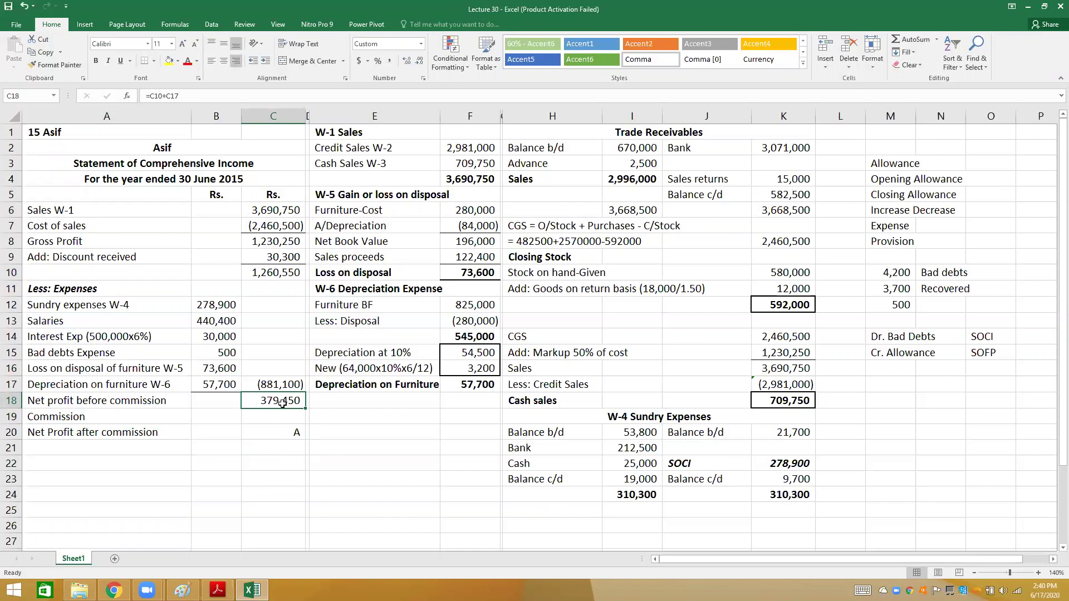
click(283, 419)
click(283, 435)
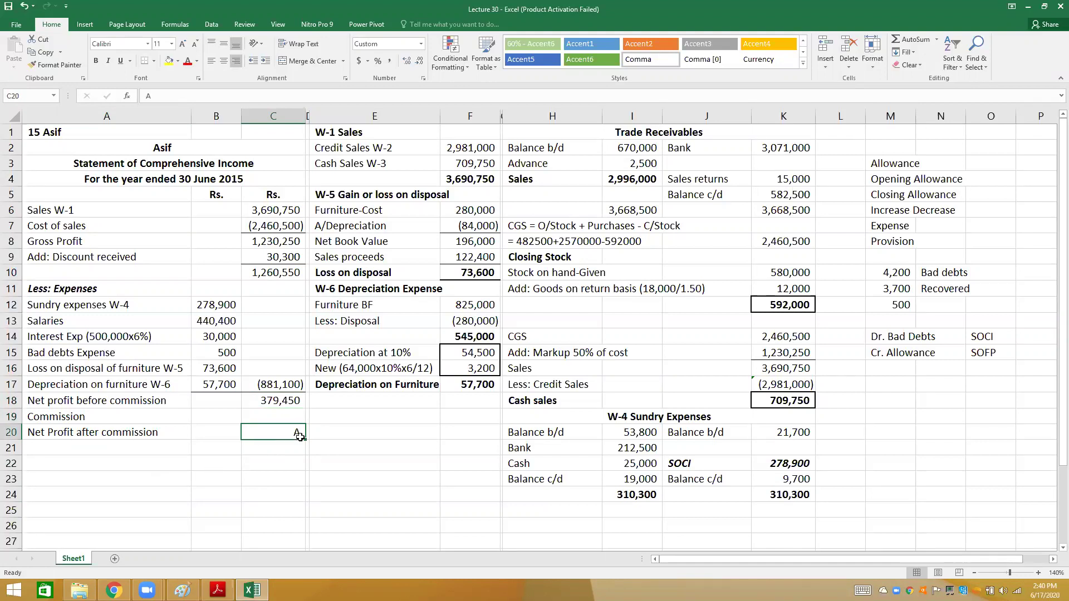
- Add the bold heading "W-7 Commission" in E18, below the furniture depreciation working
click(359, 407)
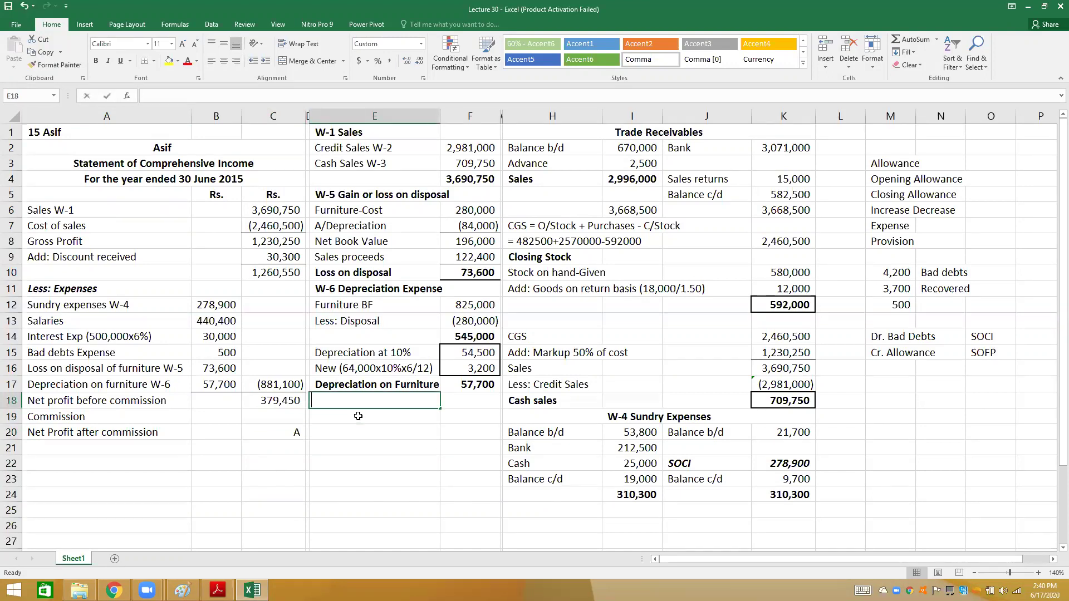
text(W-)
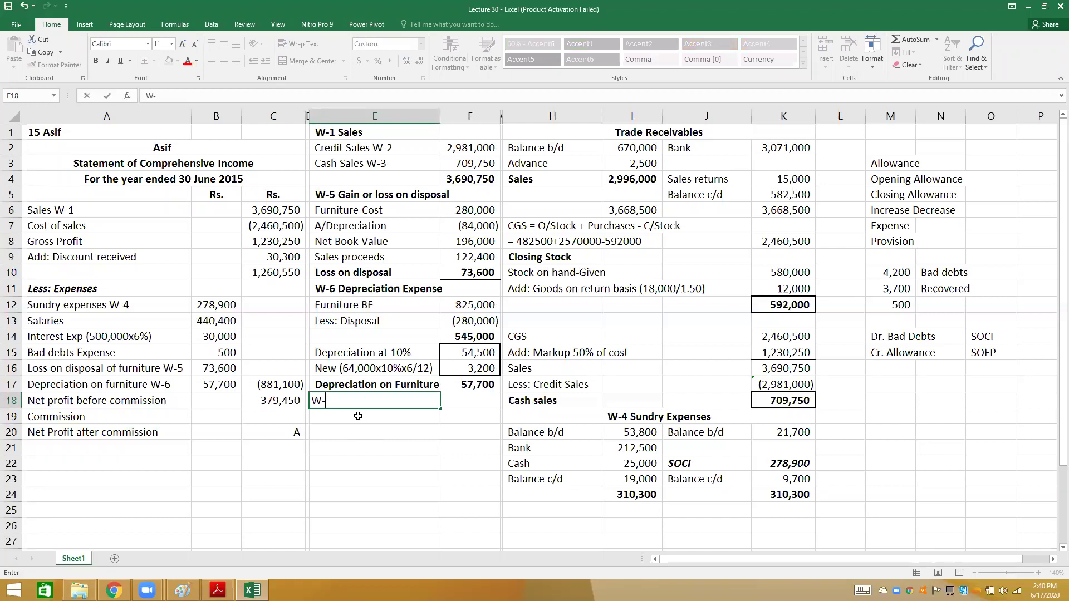
text(7 Commission)
key(ctrl+Return)
key(ctrl+b)
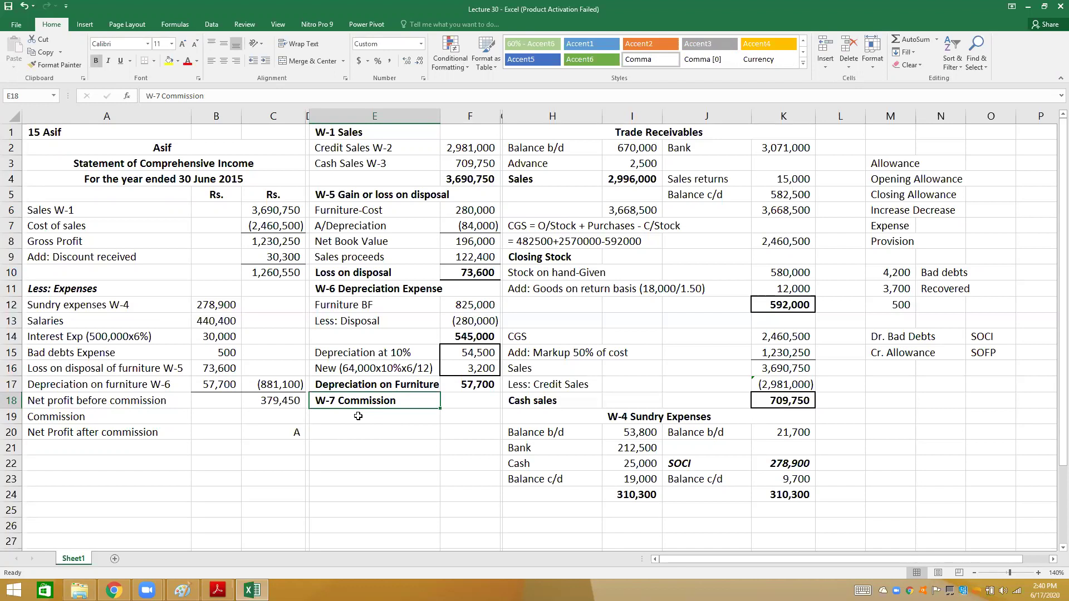
- Write "Let profit after commission = A" in E19 and clear the placeholder A from C20
click(358, 416)
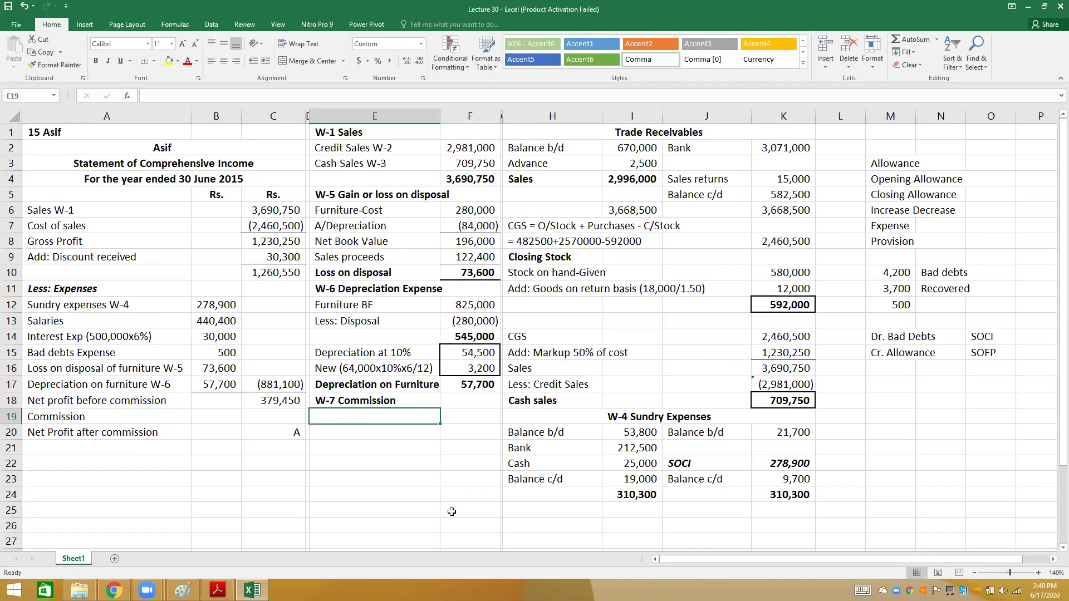
text(Let profit )
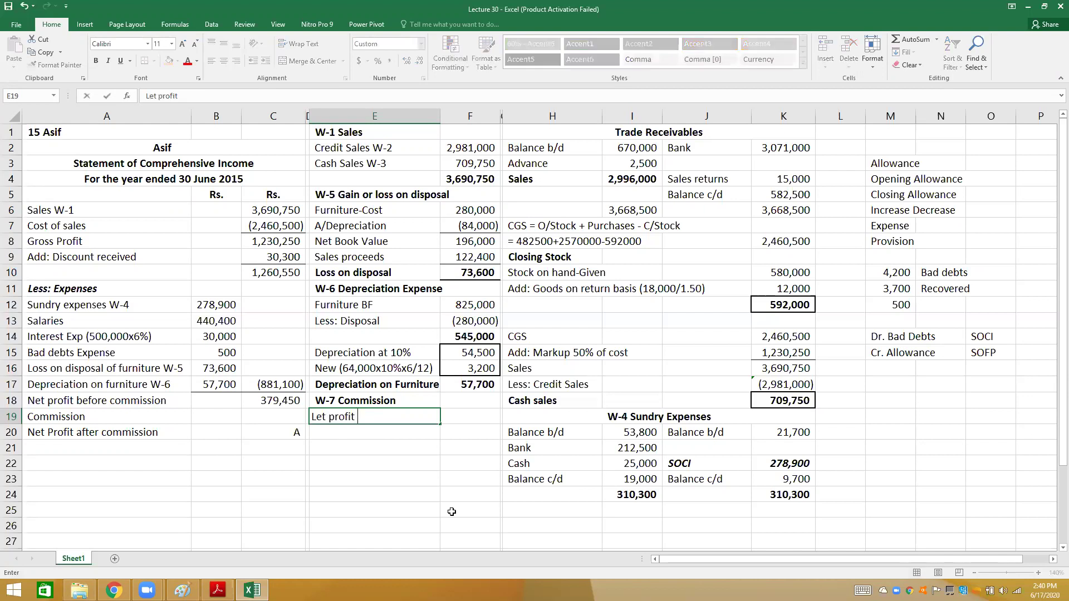
text(after commission = A)
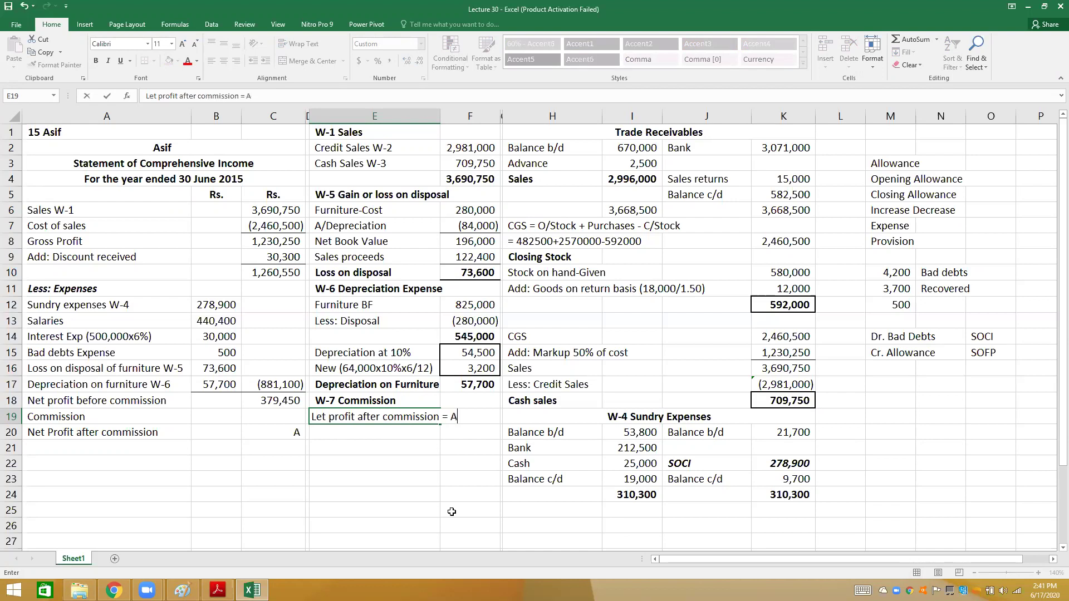
key(Return)
key(Left)
key(Left)
key(Delete)
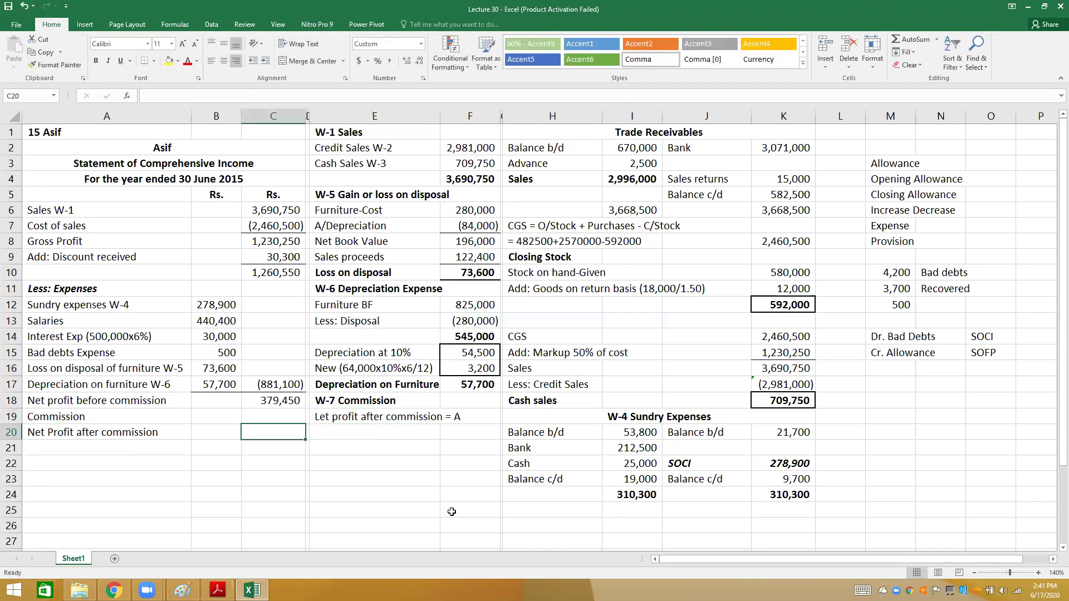
- Write the commission equation "A + 0.05A = 379,450" in E20
key(Right)
key(Right)
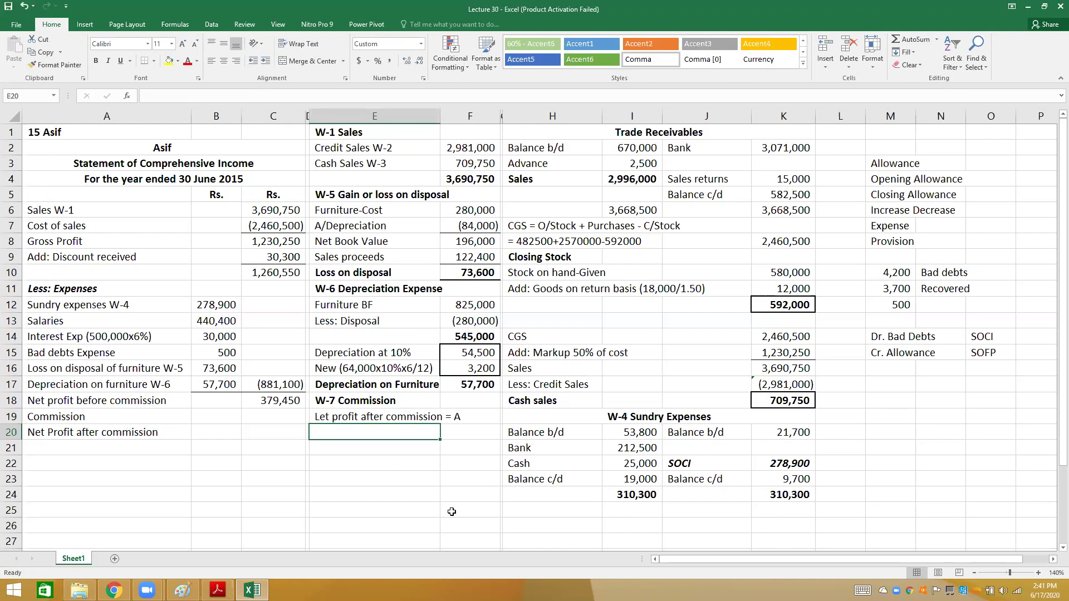
text(A)
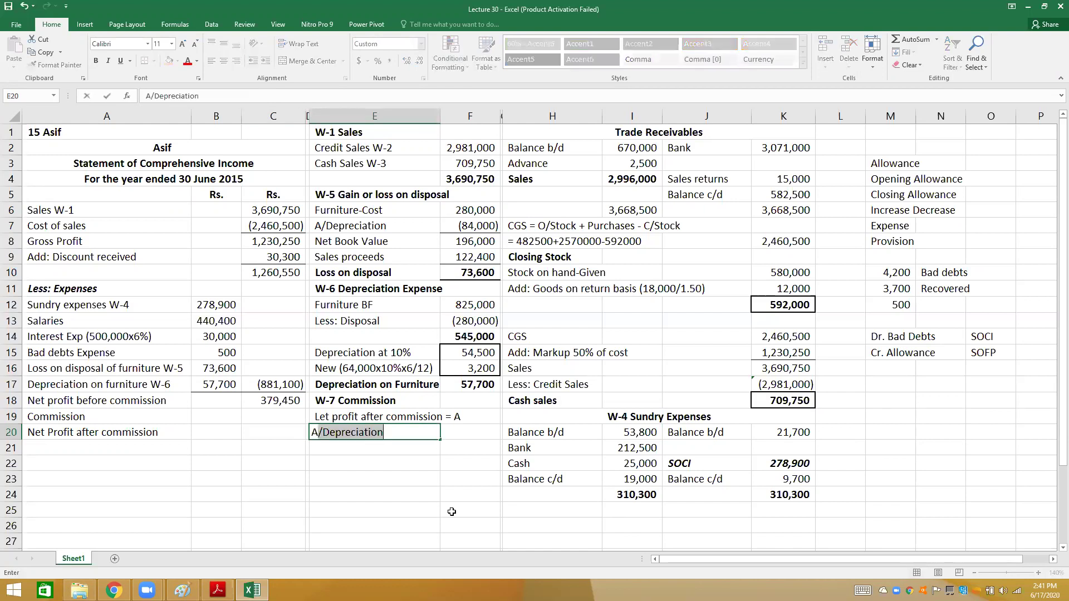
key(BackSpace)
text(+)
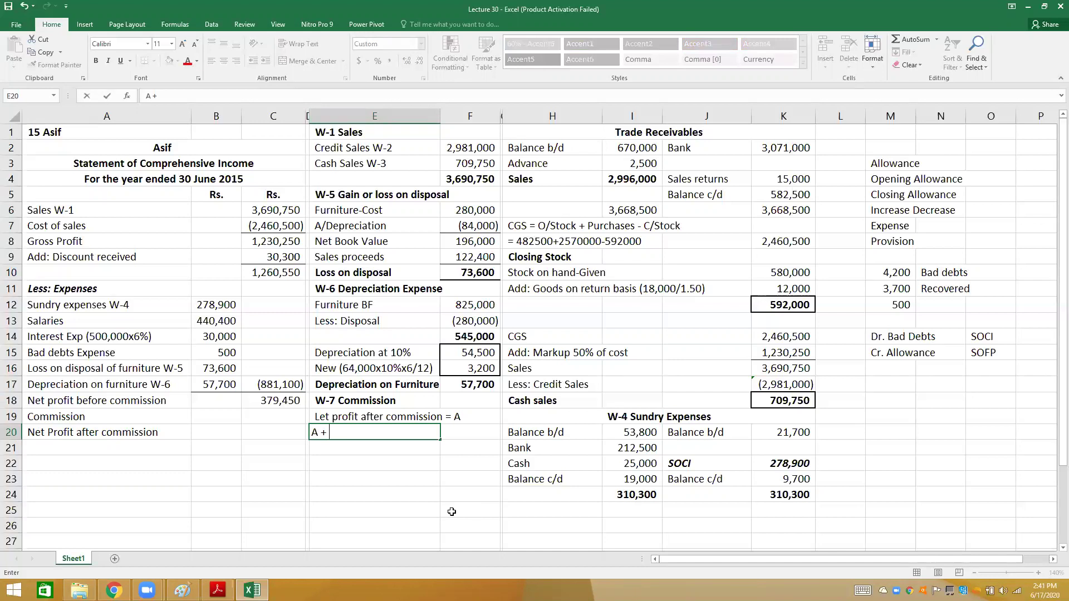
text( 0.05A = 379,450)
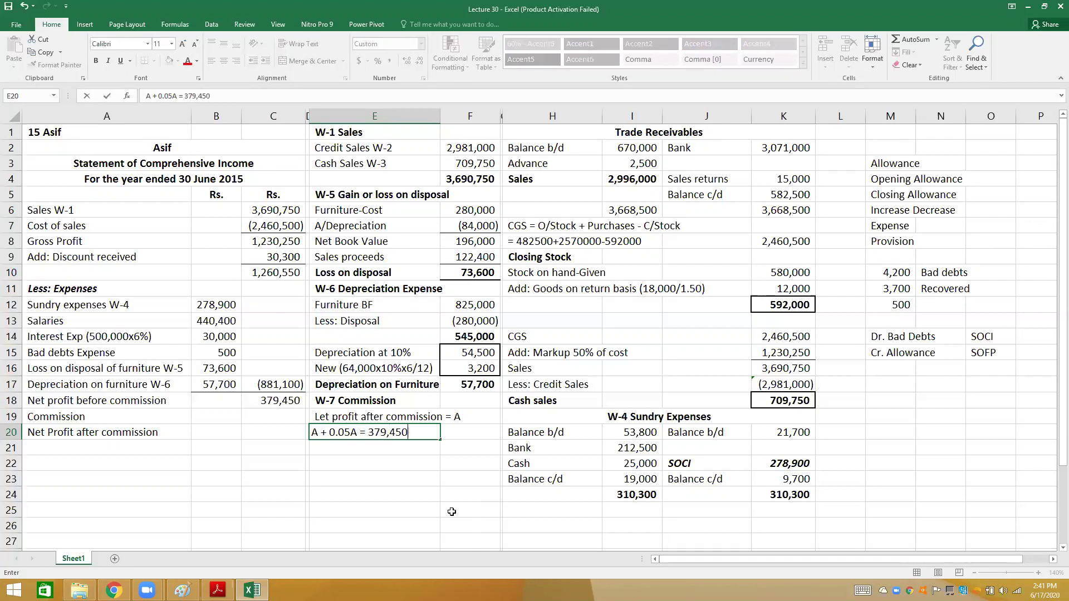
key(Return)
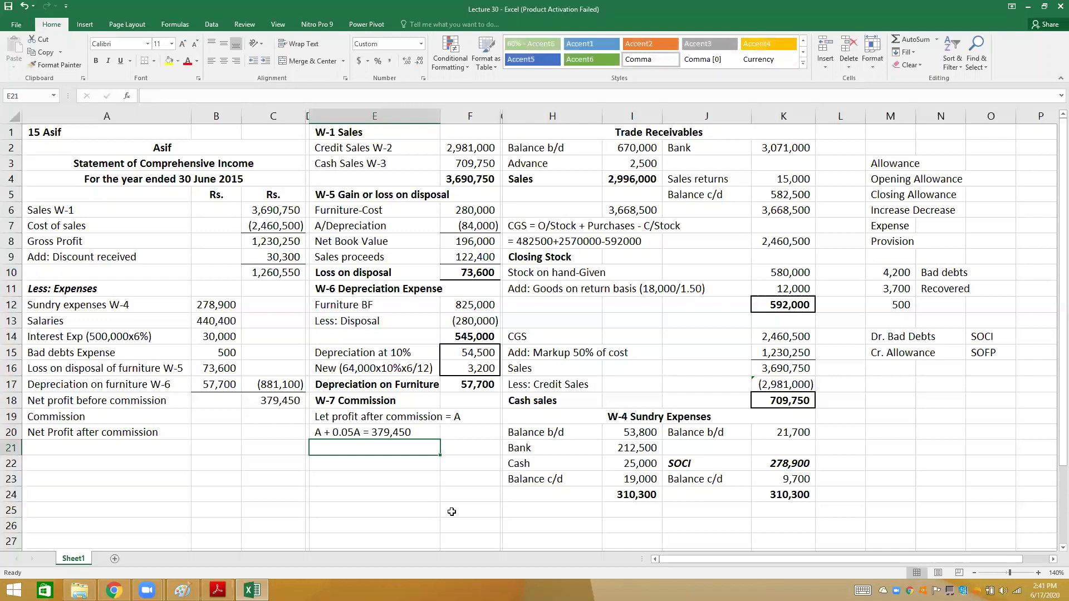
- Solve the commission equation with "1.05A = 379,450" in E21 and "A =361,381" in E22
text(1)
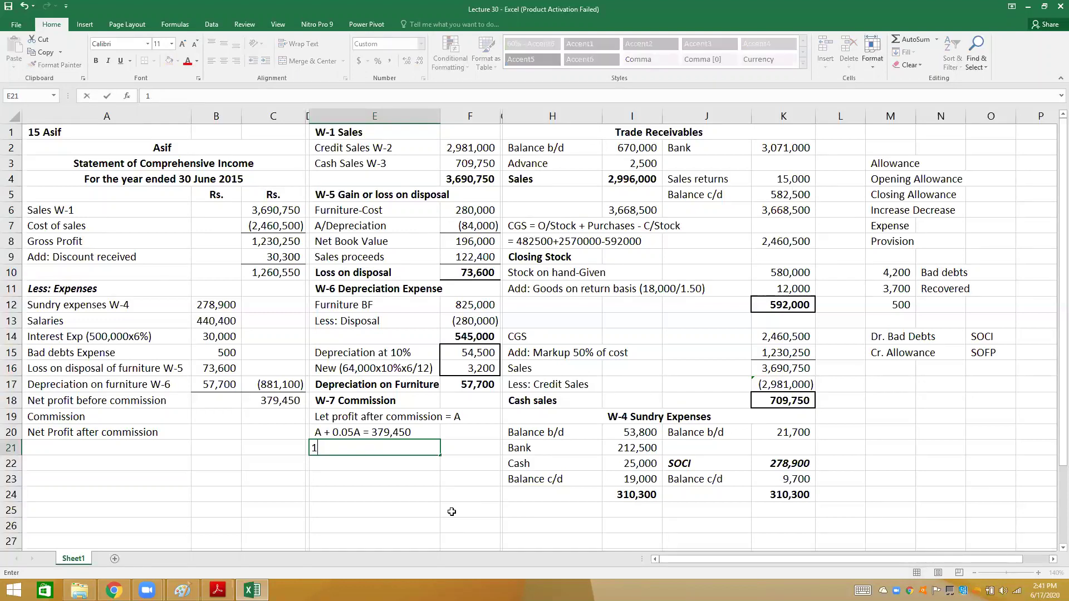
text(.05A = 379,450)
key(Return)
text(A =)
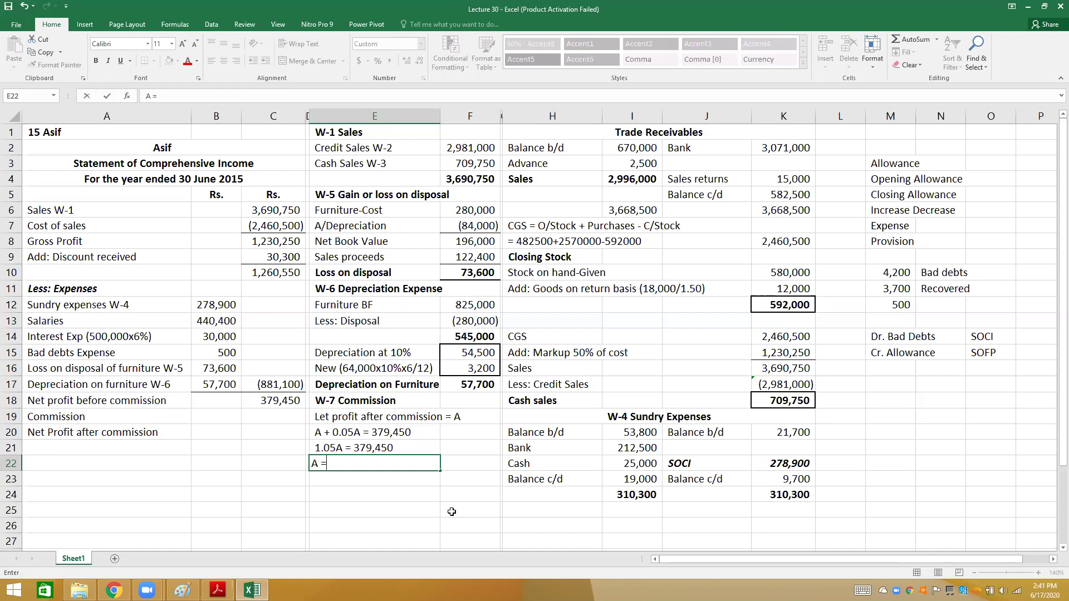
text(361,381)
key(Return)
- Enter 361381 as the Net Profit after commission in C20
key(Up)
key(Left)
key(Left)
key(Up)
key(Up)
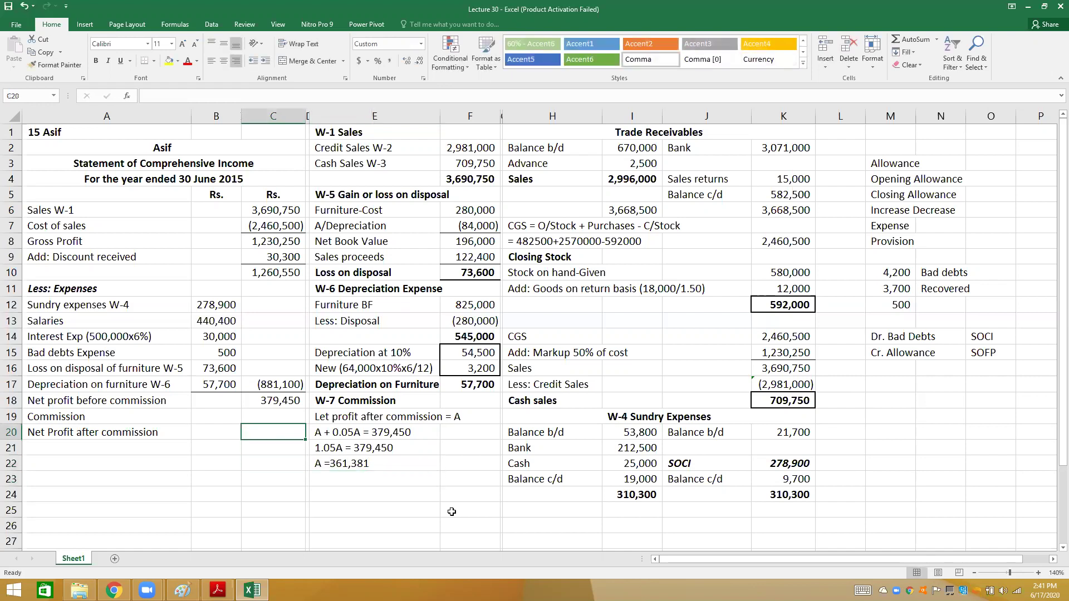
text(3613)
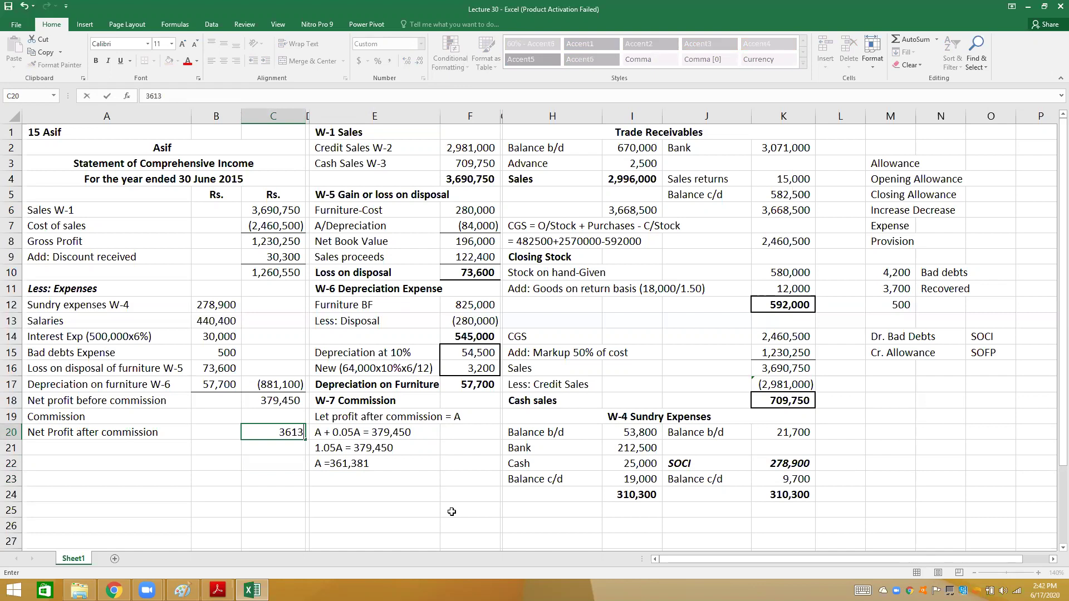
text(81)
- Calculate the commission in C19 as net profit before commission less net profit after commission, =C18-C20
key(Up)
text(=)
key(Up)
text(-)
key(Down)
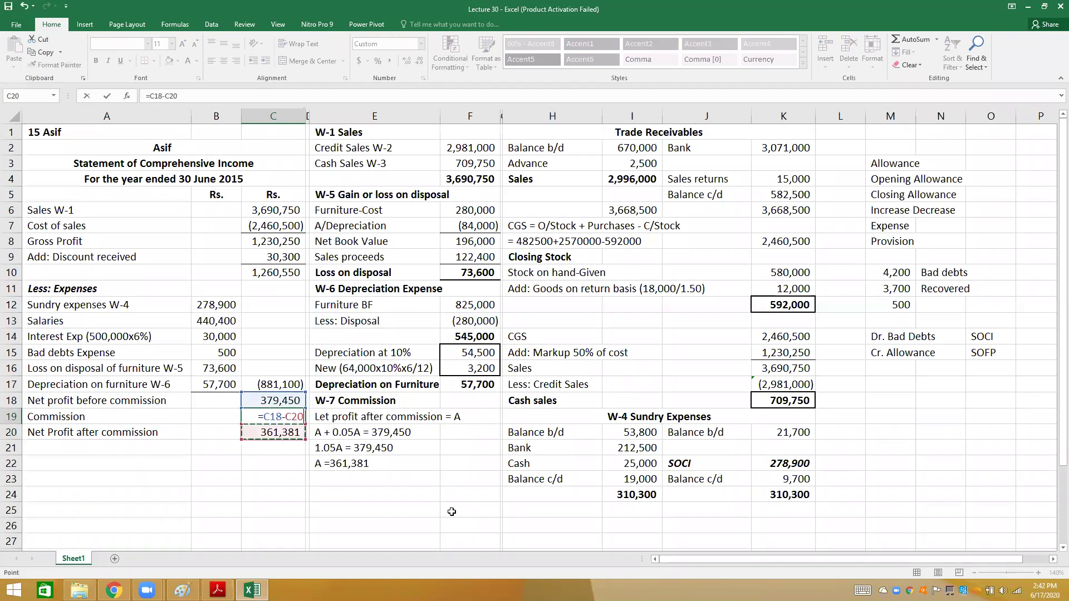
key(Return)
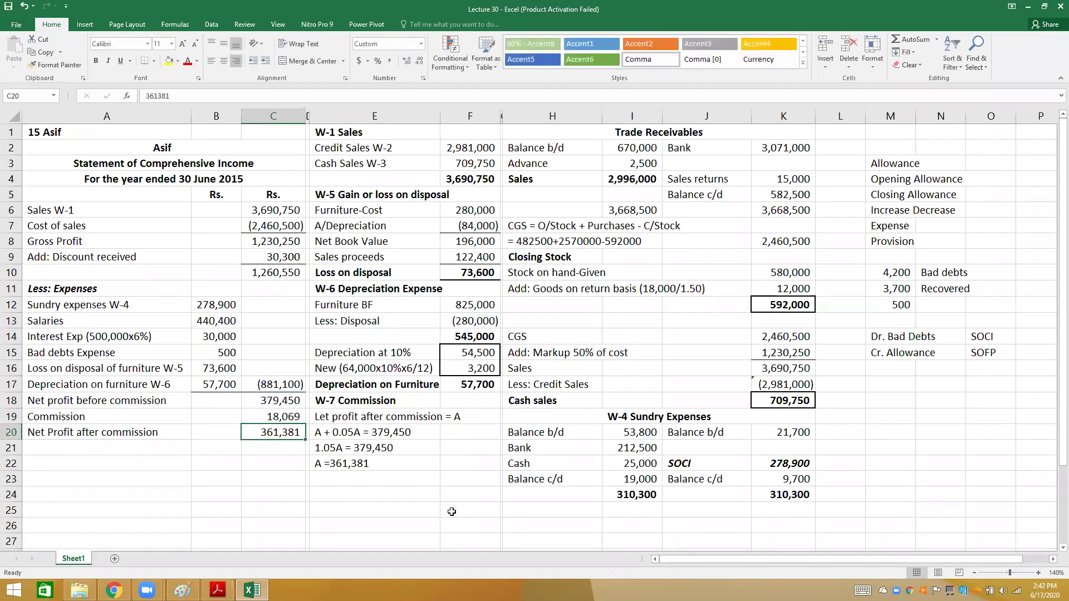
- Change the commission formula in C19 to =-(C18-C20) so it is deducted as a negative amount
key(Up)
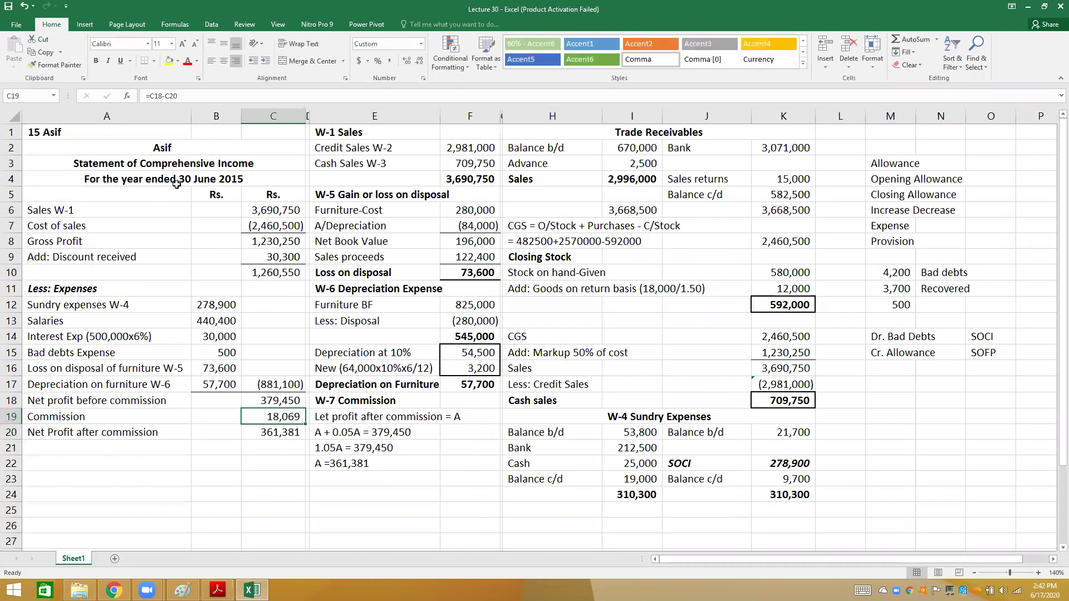
click(150, 96)
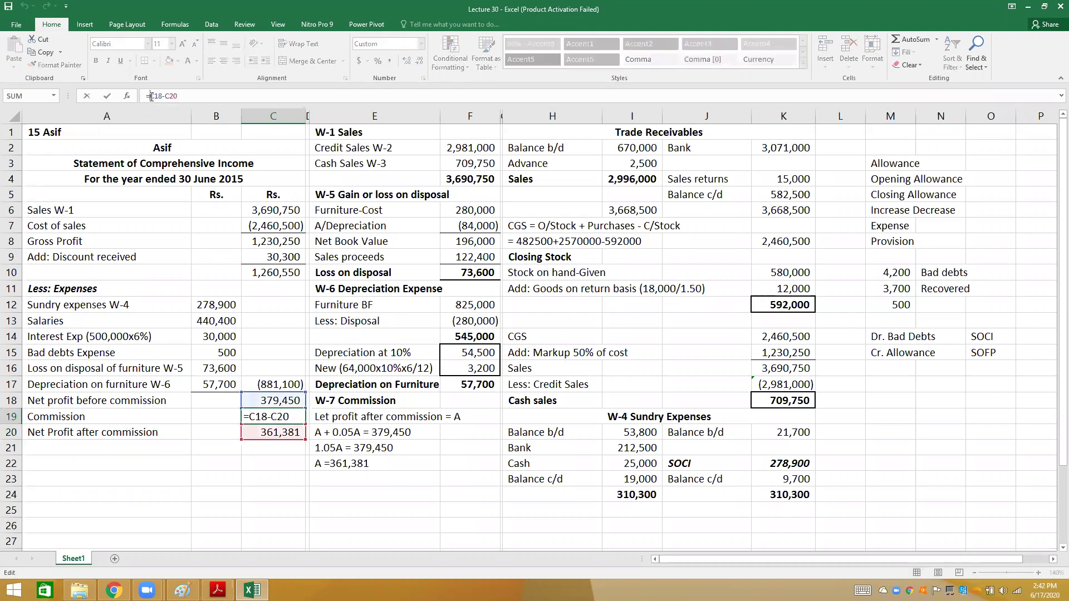
text(-()
key(shift+Right)
key(shift+Right)
key(shift+Right)
key(shift+Right)
key(shift+Right)
key(shift+Right)
key(shift+Right)
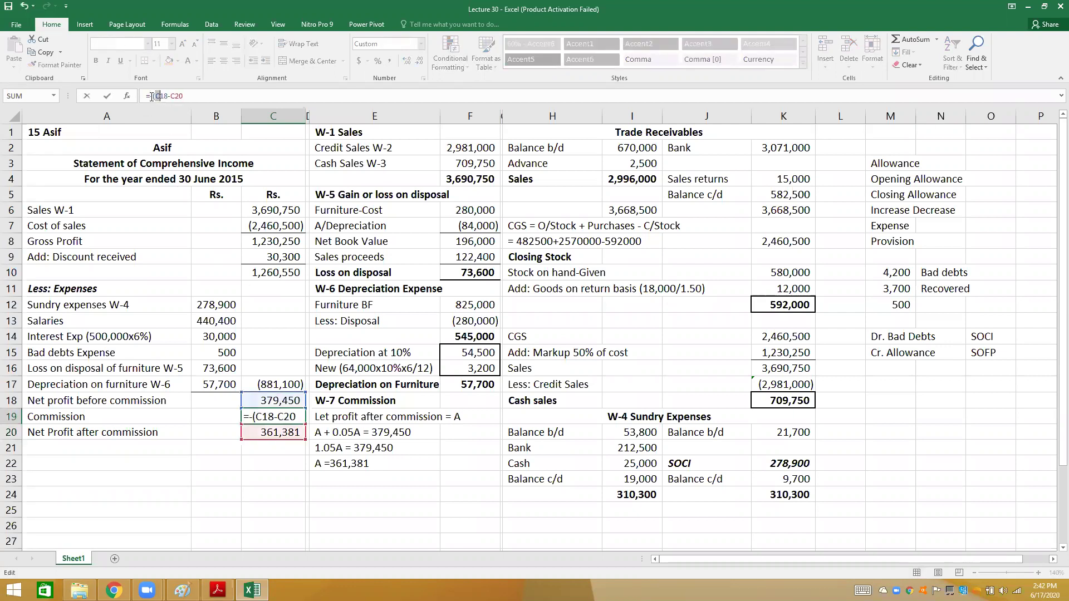
key(Right)
text())
key(Return)
key(Up)
key(Down)
key(Down)
key(Down)
key(Down)
key(Right)
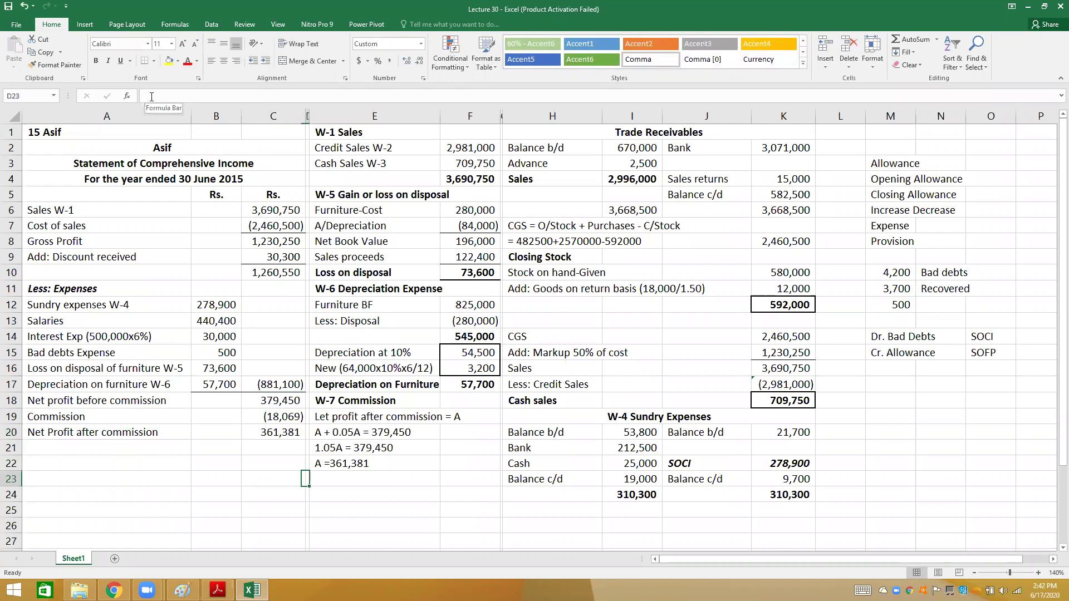
key(Right)
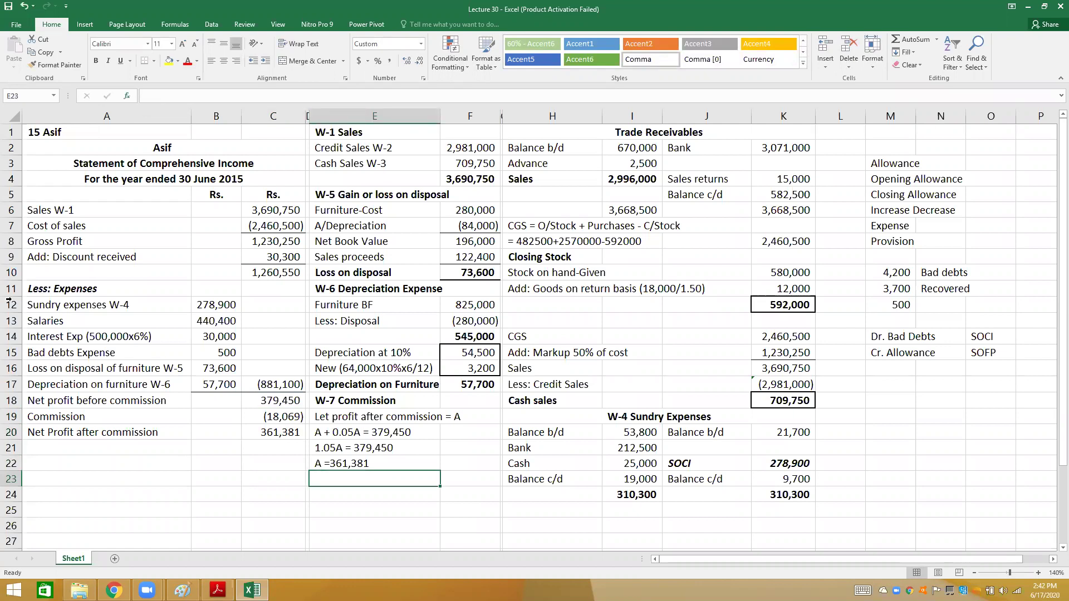
click(280, 421)
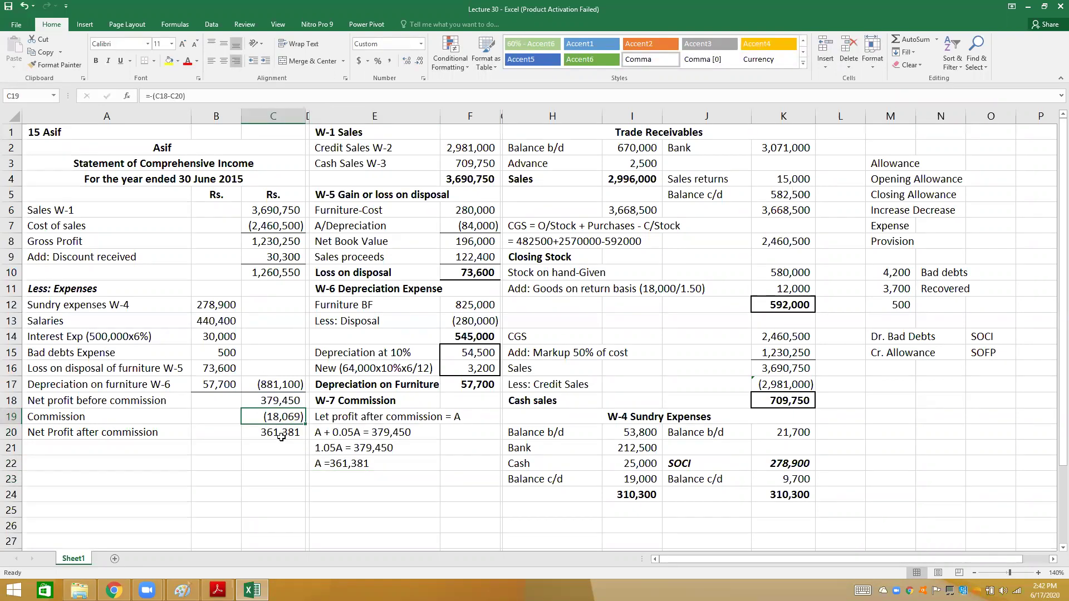
click(281, 436)
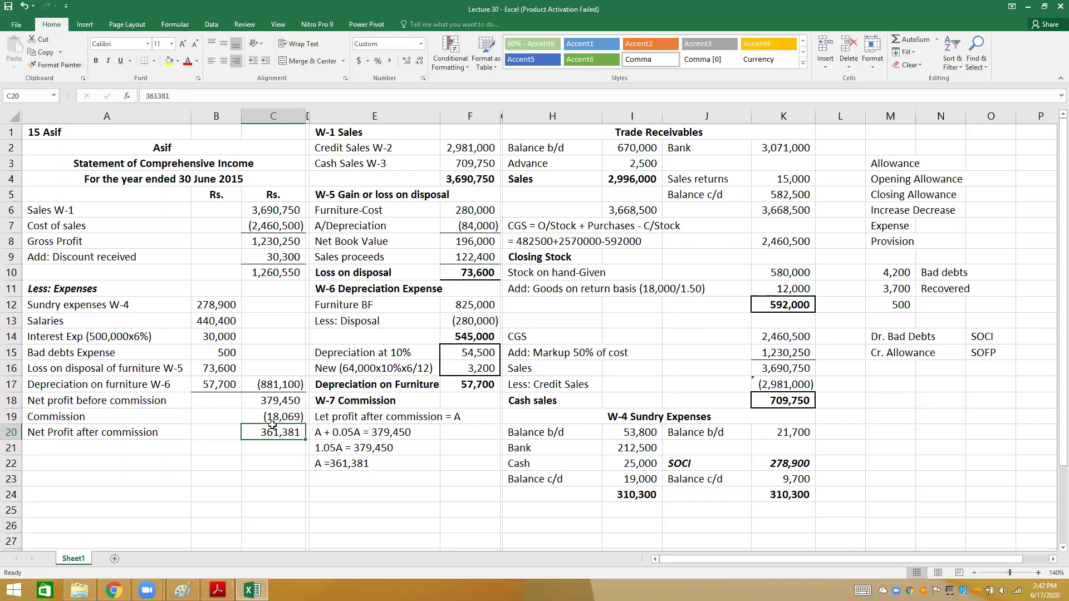
- Enter the proportions 105, 5 and 100 in B18:B20 beside net profit before commission, commission and net profit after commission
click(265, 396)
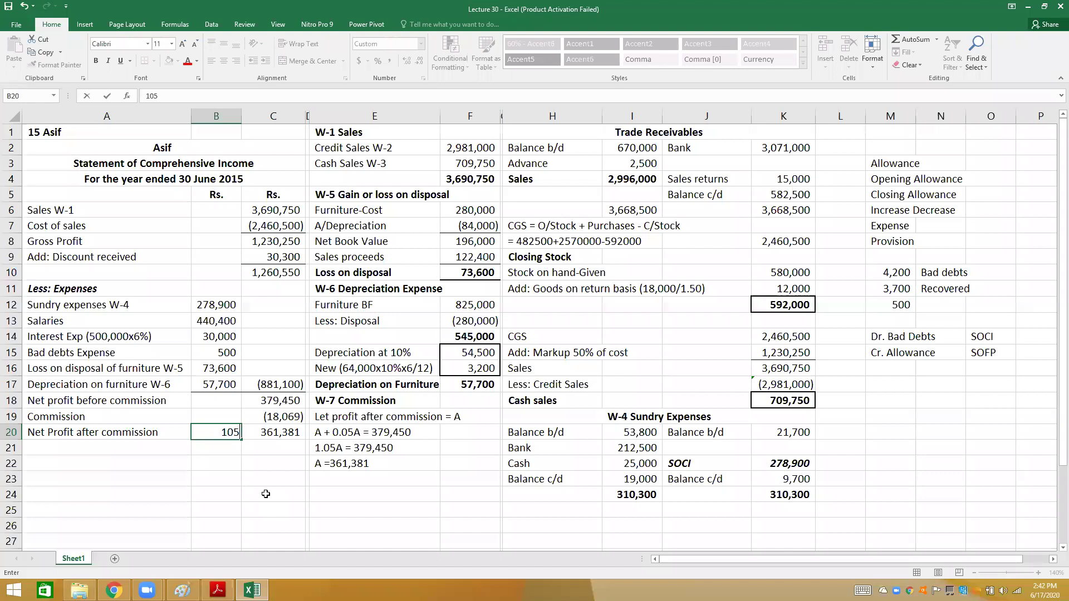
text(105)
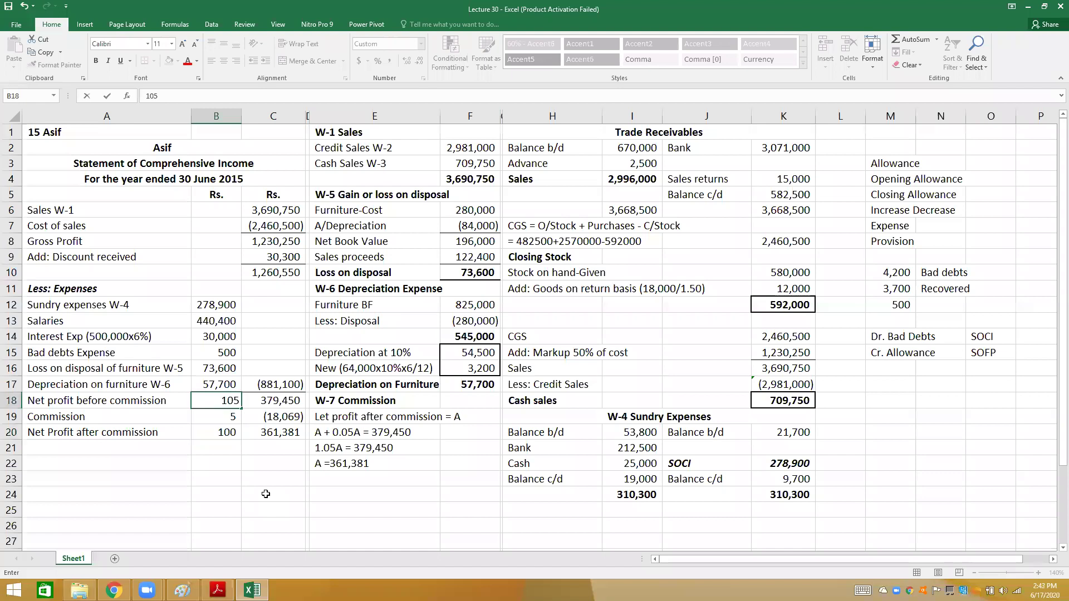
key(Tab)
key(Down)
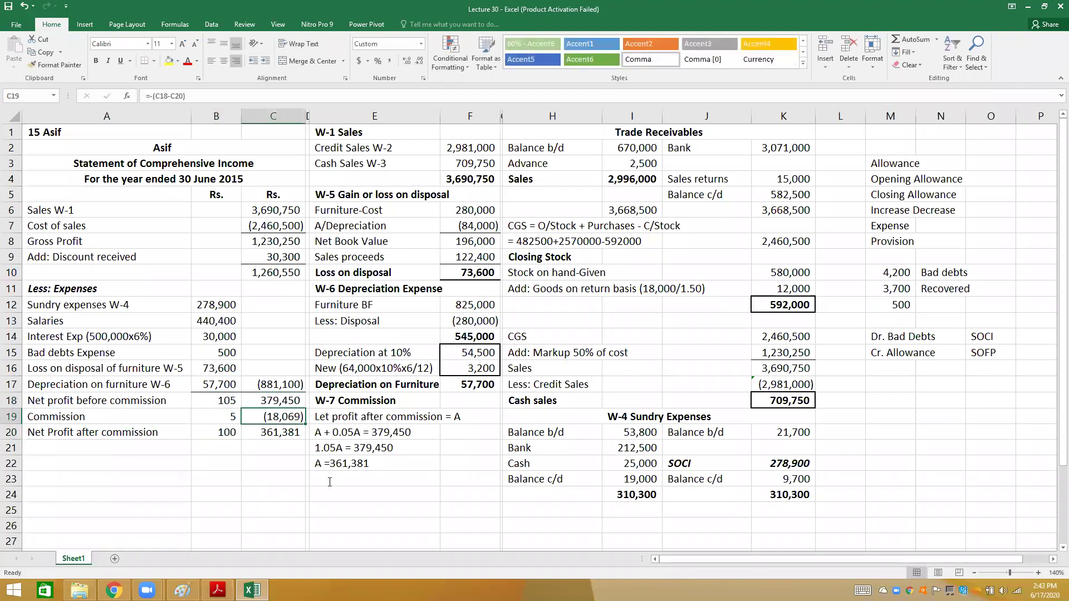
- Enter the working text (379,450/105 x 5) in E23 under the W-7 Commission working
click(329, 482)
text('(180,6)
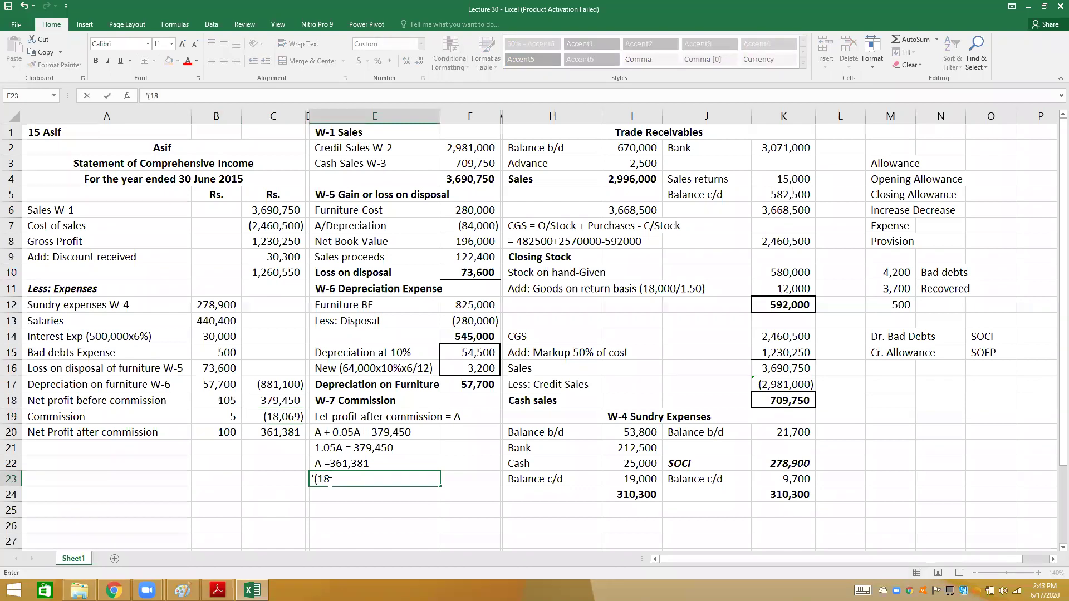
key(BackSpace)
key(BackSpace)
key(BackSpace)
key(BackSpace)
key(BackSpace)
text(379,450/105 x)
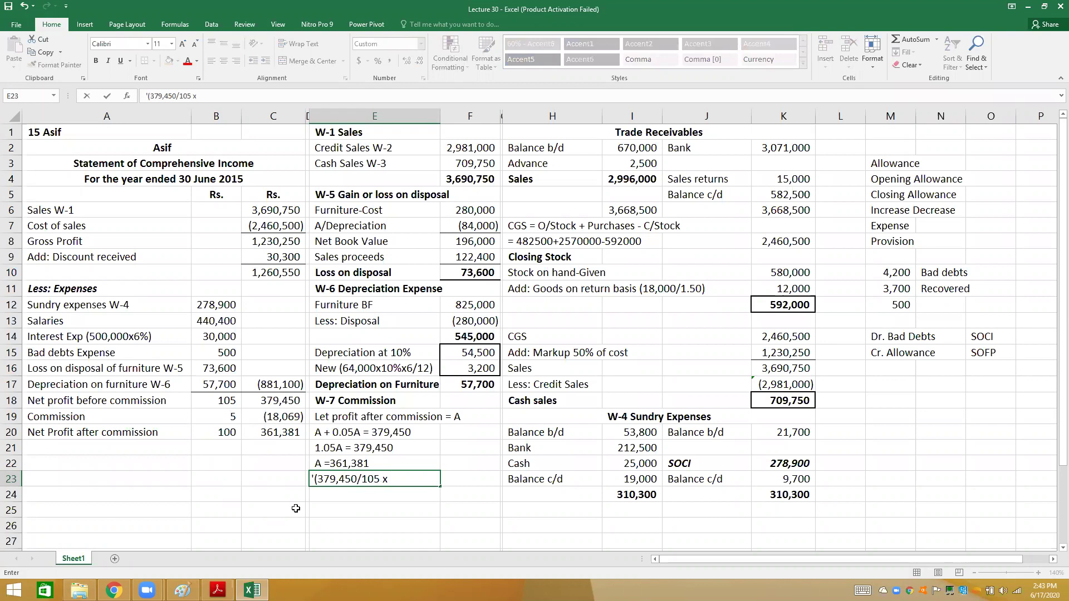
text( 5))
key(Return)
- Calculate the commission in F23 beside the working text with the formula =379450*5/105
key(Right)
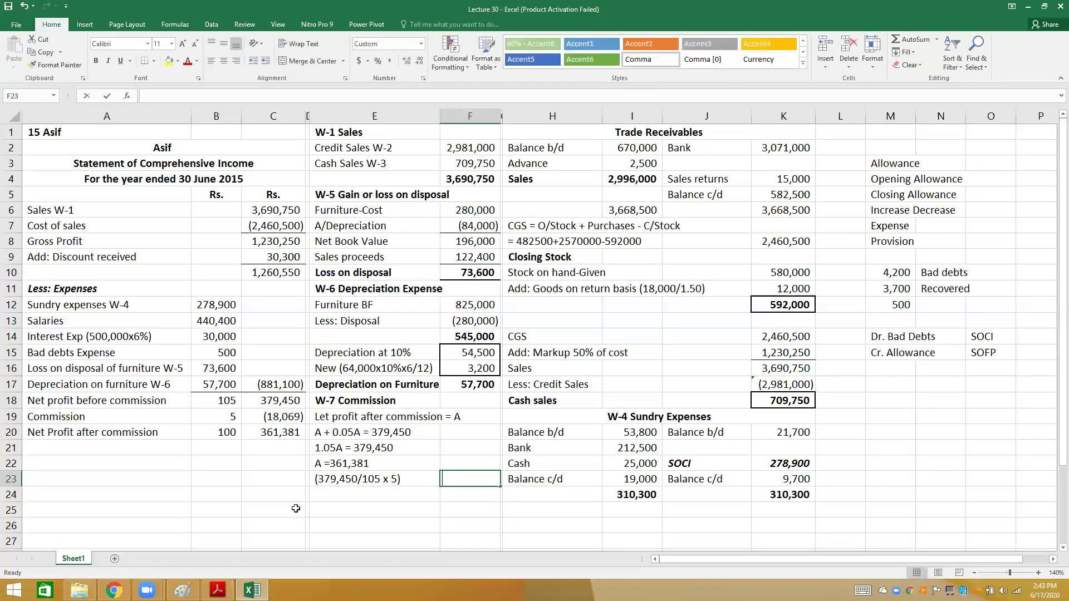
text(=379)
key(ctrl+Return)
text(=379450*5/105)
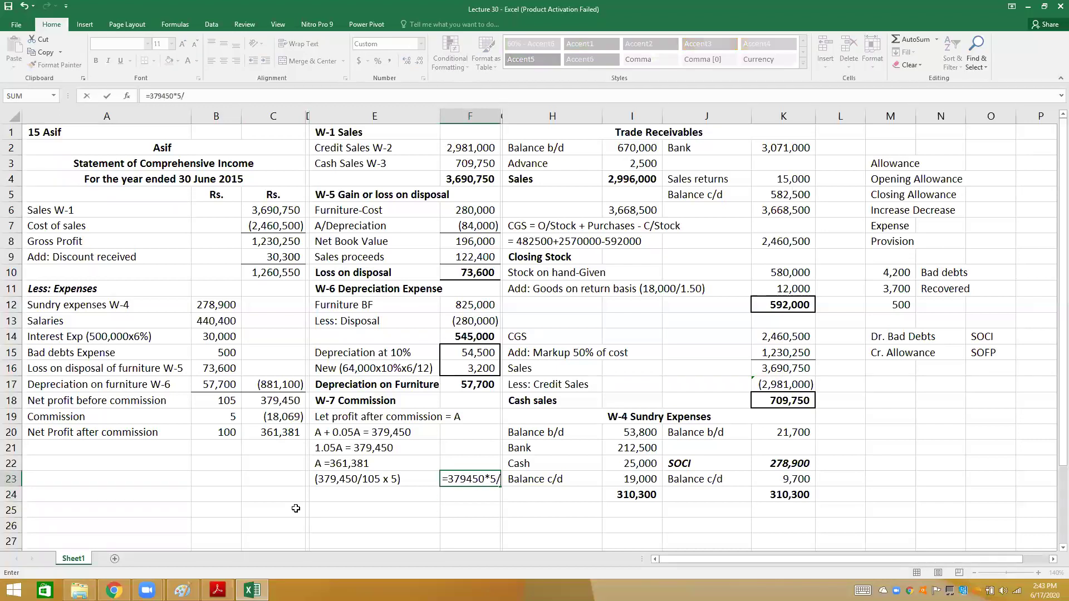
key(ctrl+Return)
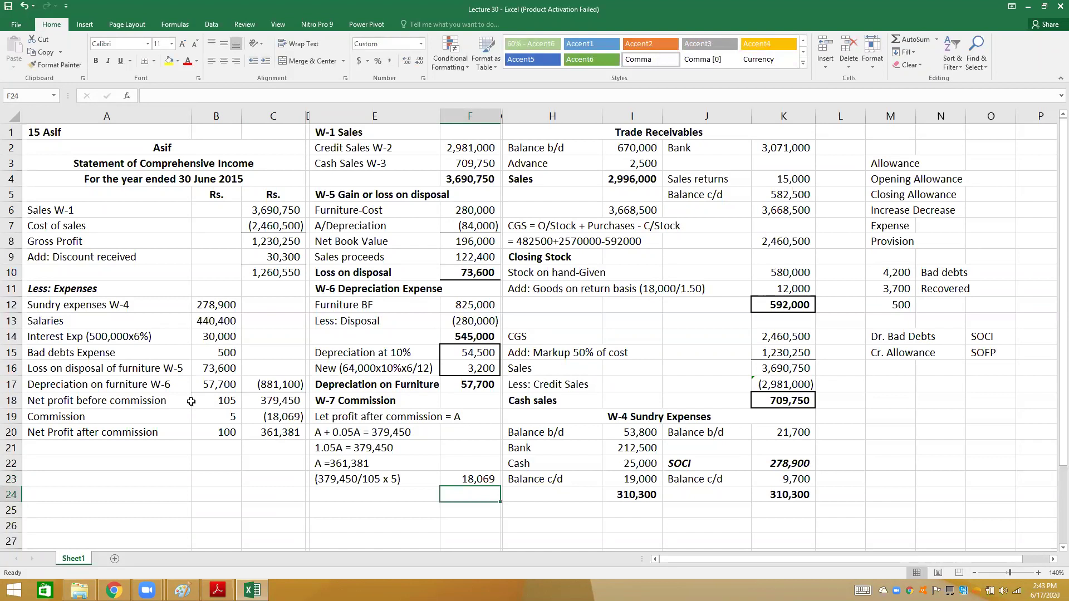
- Extend the Commission label in A19 to read Commission (379,450 x 5/105)
click(151, 414)
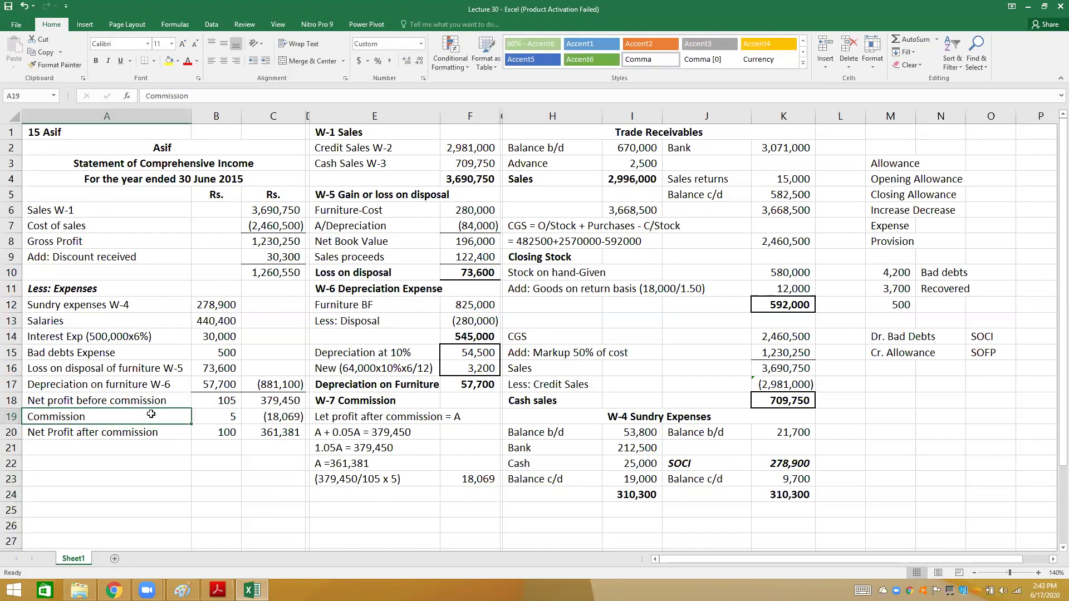
double_click(150, 414)
text(()
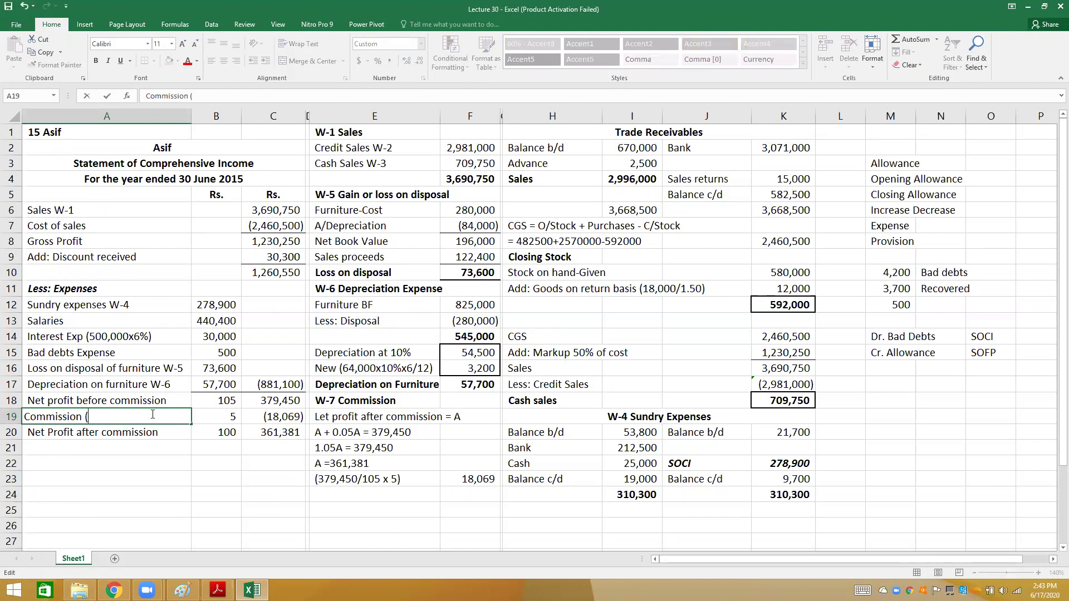
text(379,450 x)
text(5/105))
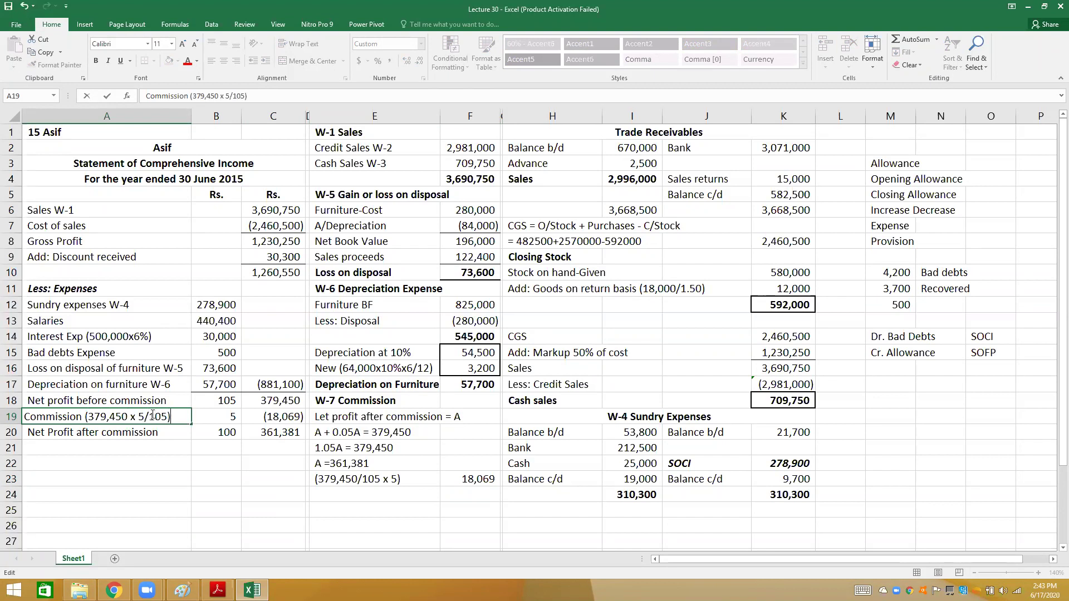
key(Return)
- Clear the proportions from B18:B20 beside the net profit and commission lines
key(Up)
key(Up)
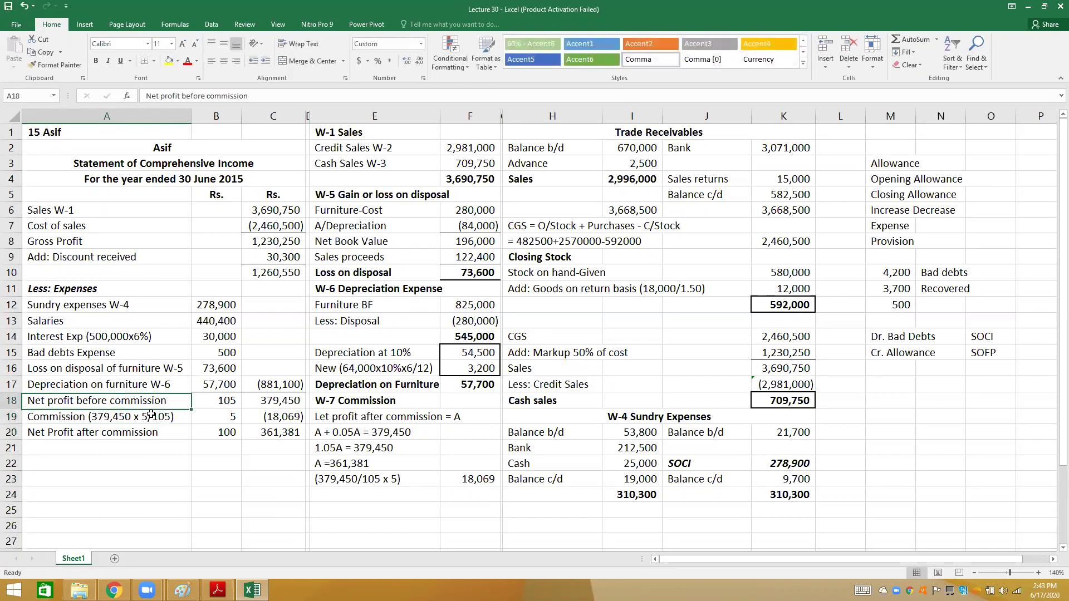
key(Right)
key(shift+Down)
key(shift+Down)
key(Delete)
key(Down)
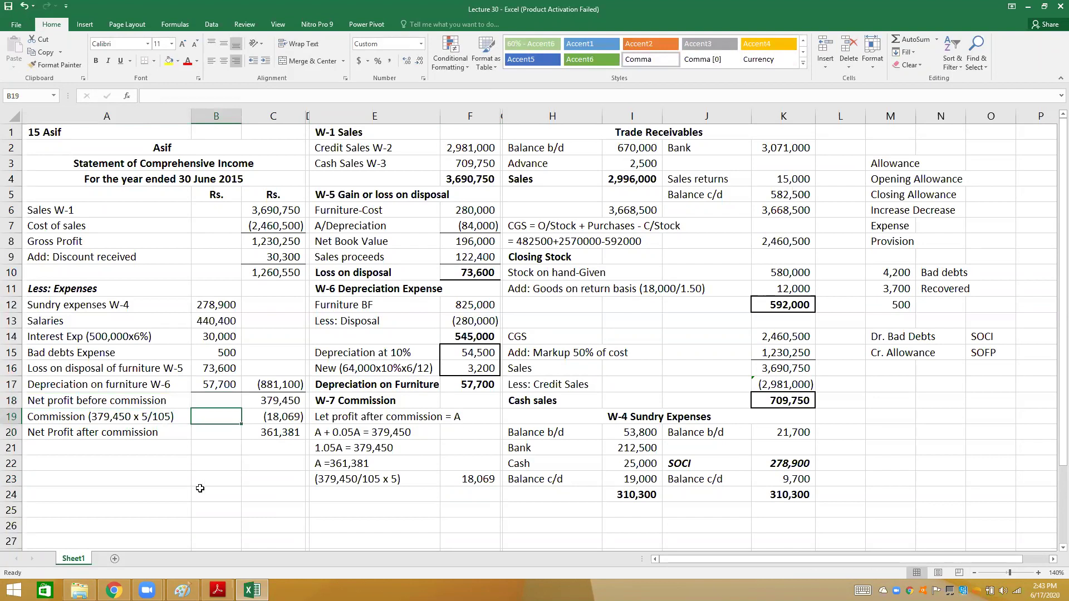
- Add top and bottom borders to C20 and make the Net Profit after commission row A20:C20 bold
key(Down)
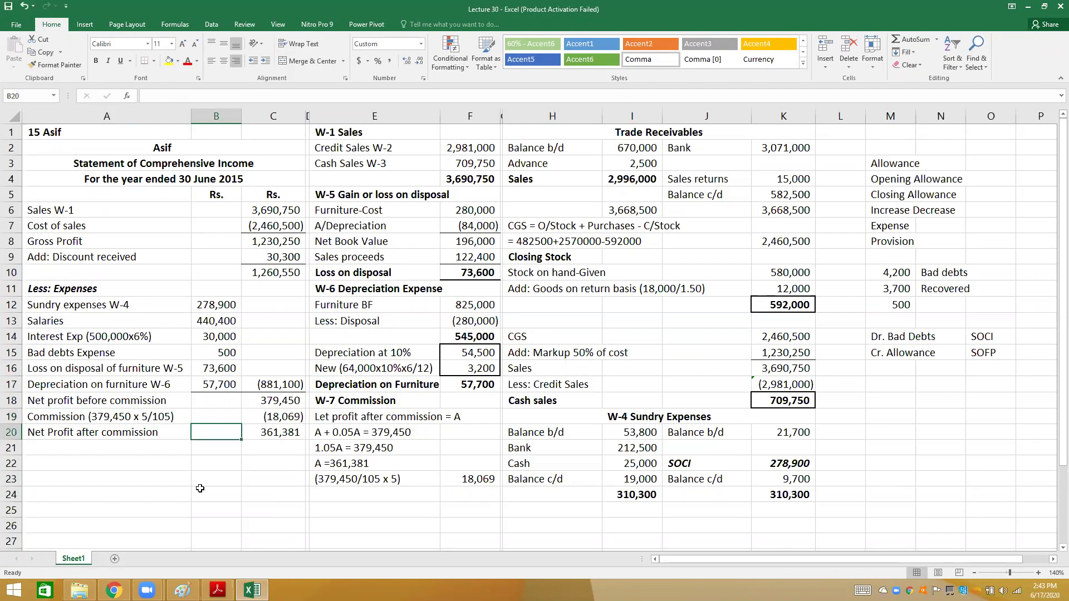
key(Right)
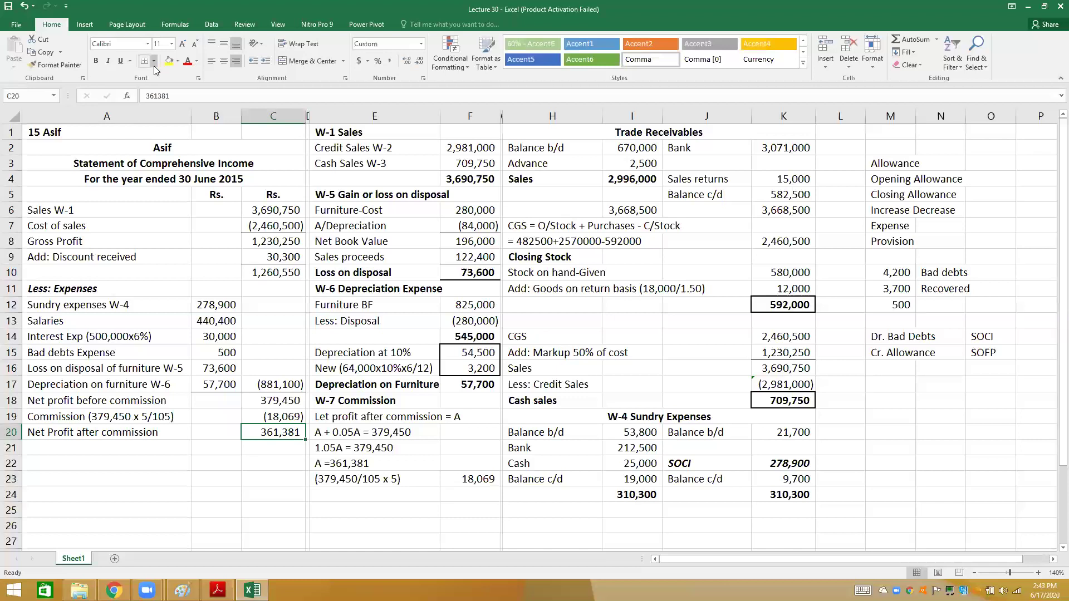
click(154, 64)
click(191, 235)
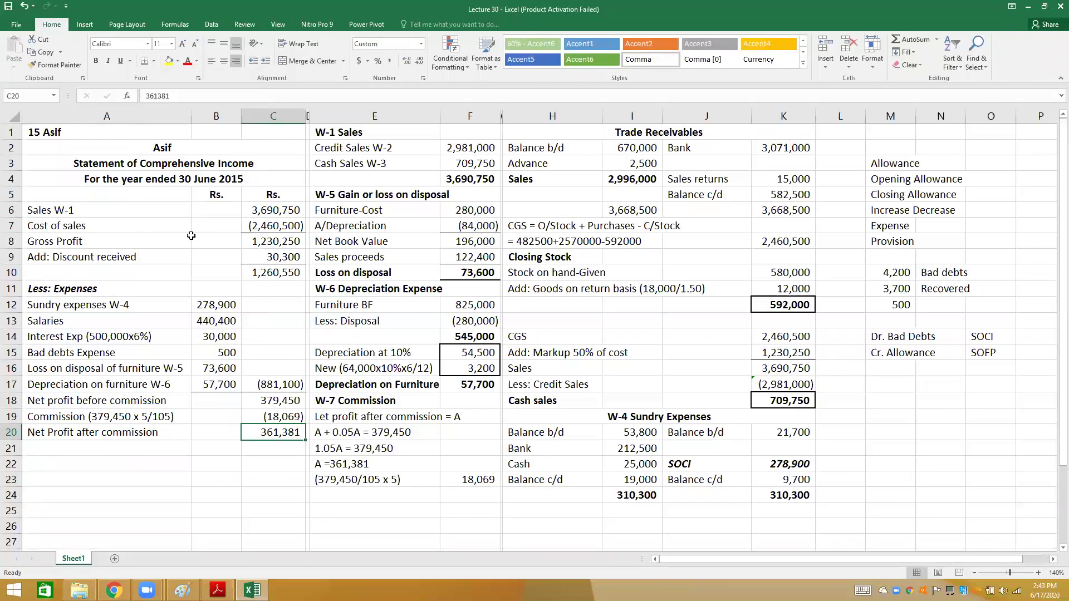
key(Left)
key(Left)
key(shift+Right)
key(shift+Right)
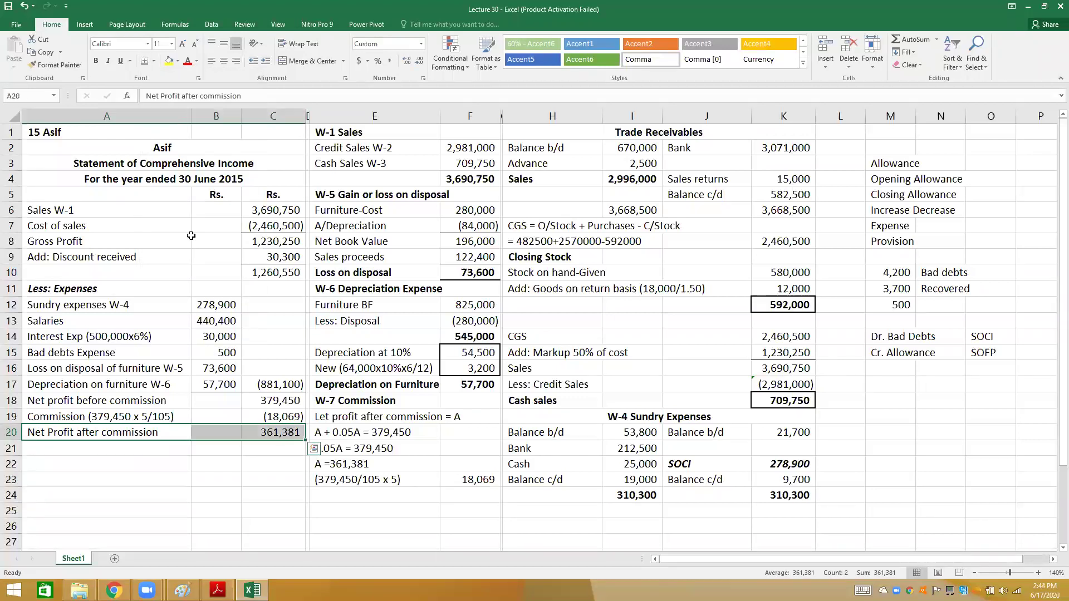
key(ctrl+b)
key(Down)
key(Up)
key(Up)
key(Up)
key(Up)
key(Up)
key(Up)
key(Down)
key(Down)
key(Down)
key(Down)
key(Down)
key(Down)
key(Down)
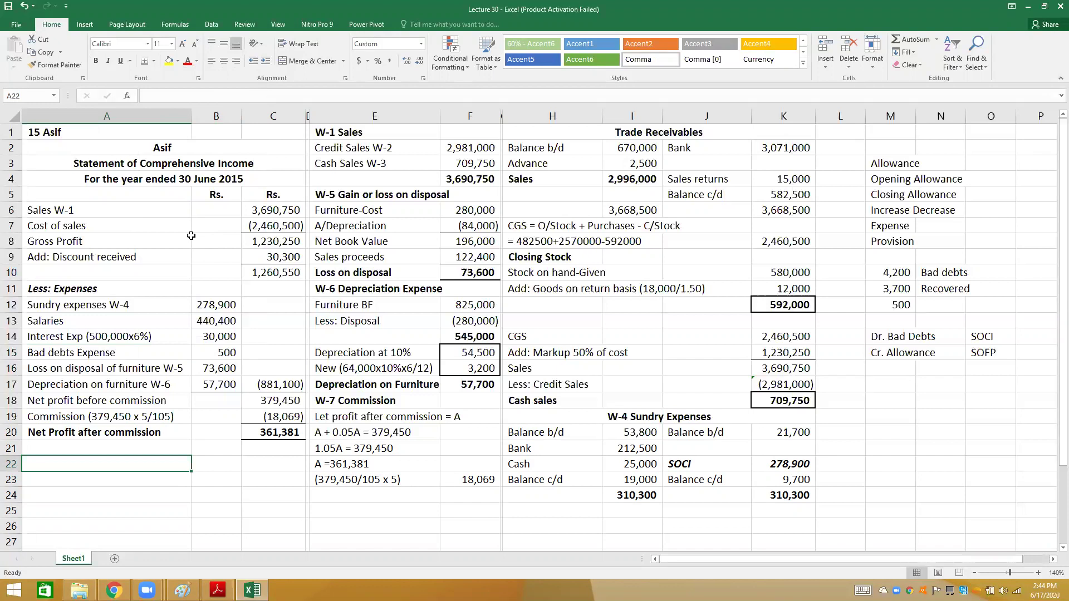
- Copy the statement heading block in A2:C5, including the Rs. column headings, to the rows starting at A21
key(Up)
key(Up)
key(Up)
key(Up)
key(Up)
key(Up)
key(Up)
key(Up)
key(Up)
key(Up)
key(Up)
key(Up)
key(Up)
key(Up)
key(Up)
key(Up)
key(Up)
key(Up)
key(Up)
key(Up)
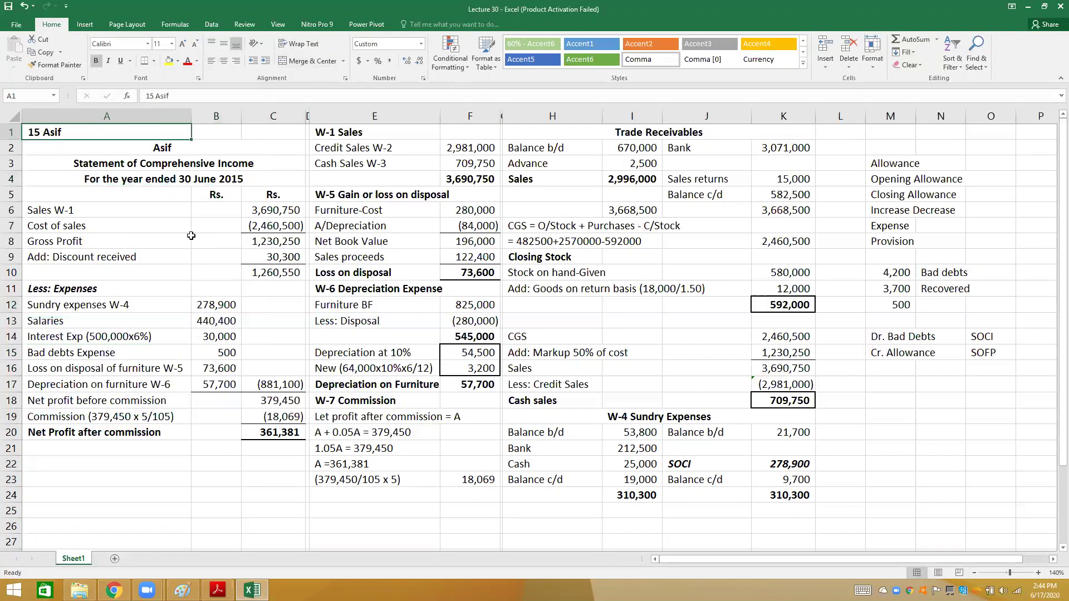
key(shift+Down)
key(shift+Down)
key(shift+Down)
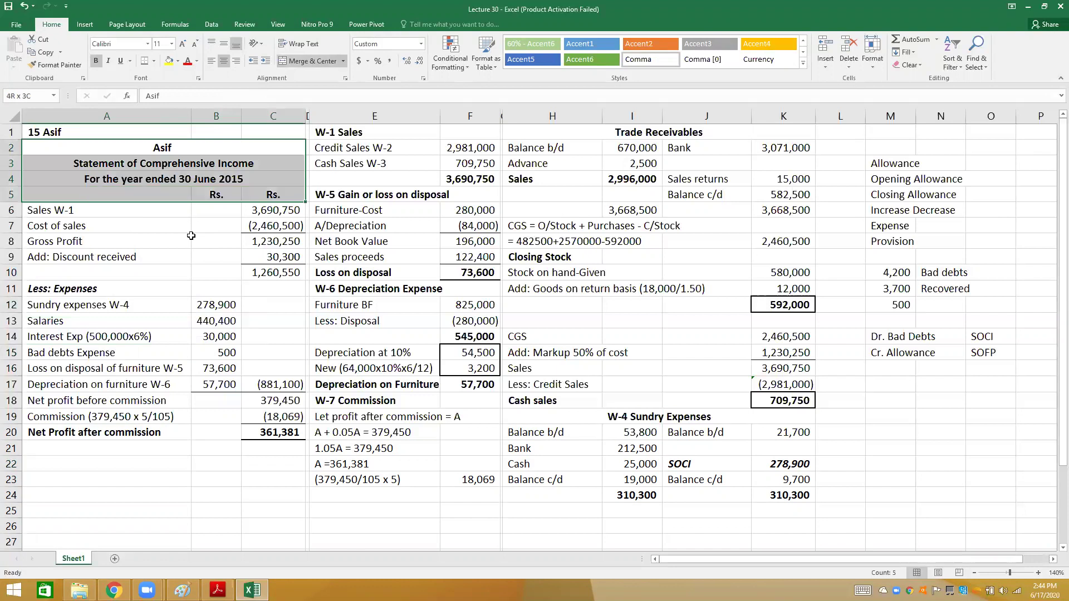
key(ctrl+c)
key(Down)
key(Down)
key(Down)
key(Down)
key(Down)
key(Down)
key(Down)
key(Down)
key(Down)
key(Down)
key(Down)
key(Down)
key(Down)
key(Down)
key(Down)
key(Down)
key(Down)
key(Down)
key(Down)
key(Down)
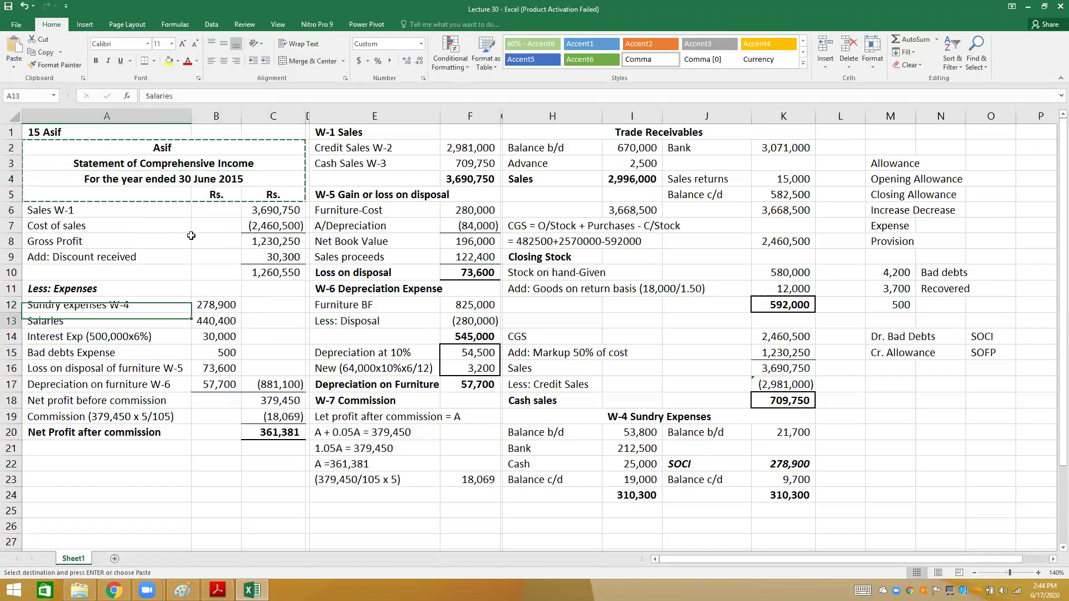
key(Up)
key(Return)
- Change the copied headings to Statement of Financial Position in A22 and As at 30 June 2015 in A23
key(Down)
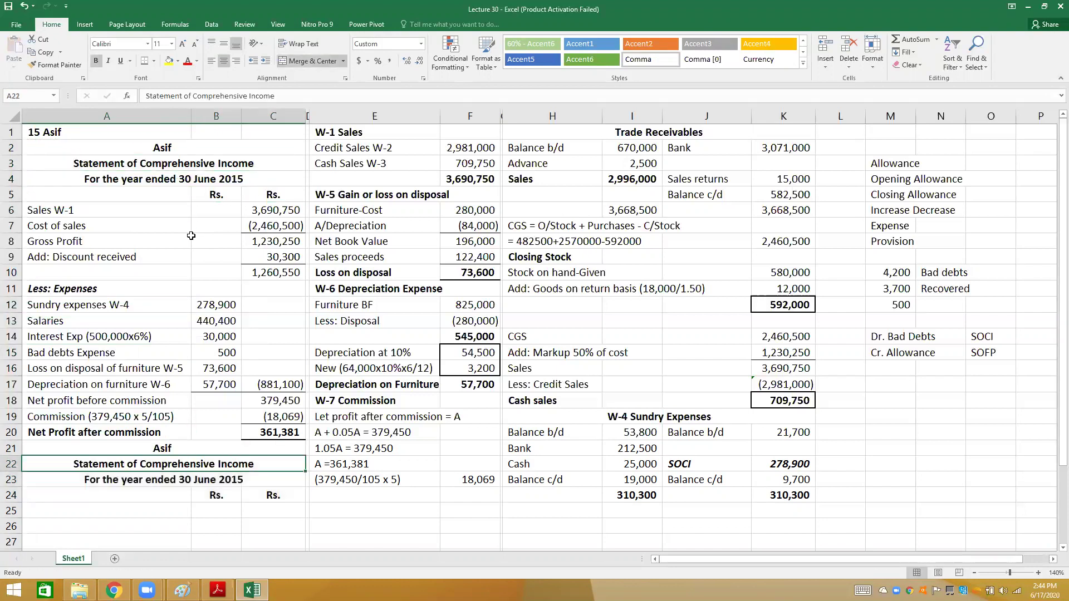
text(Statement of F)
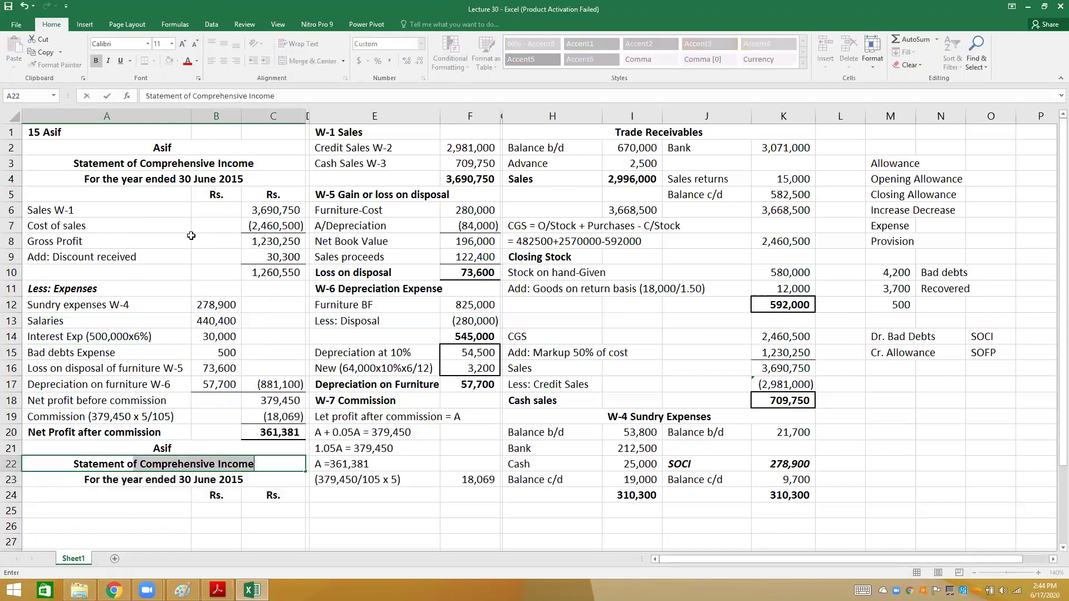
text(inancial Po)
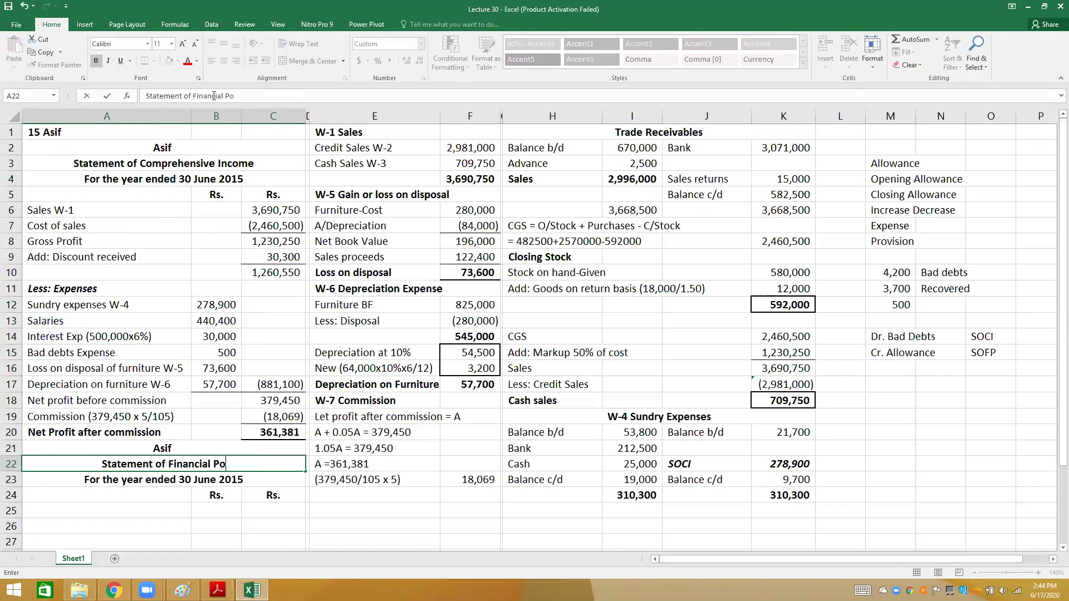
text(sit)
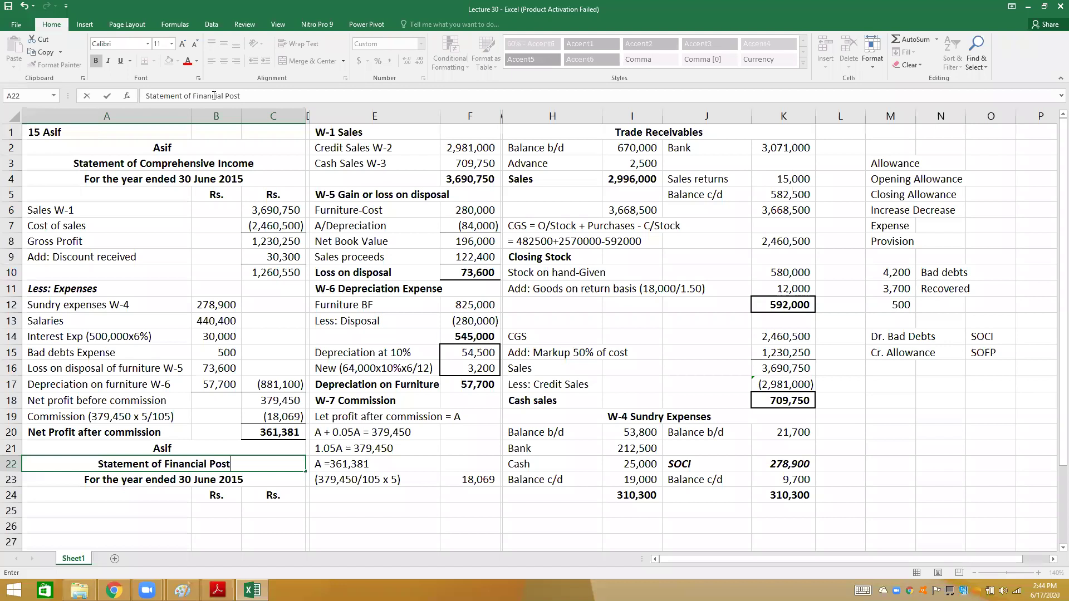
text(ion)
key(Return)
text(As at 30 June 2015)
key(Return)
- Enter ASSETS as a bold heading in A24
text(ASSETS)
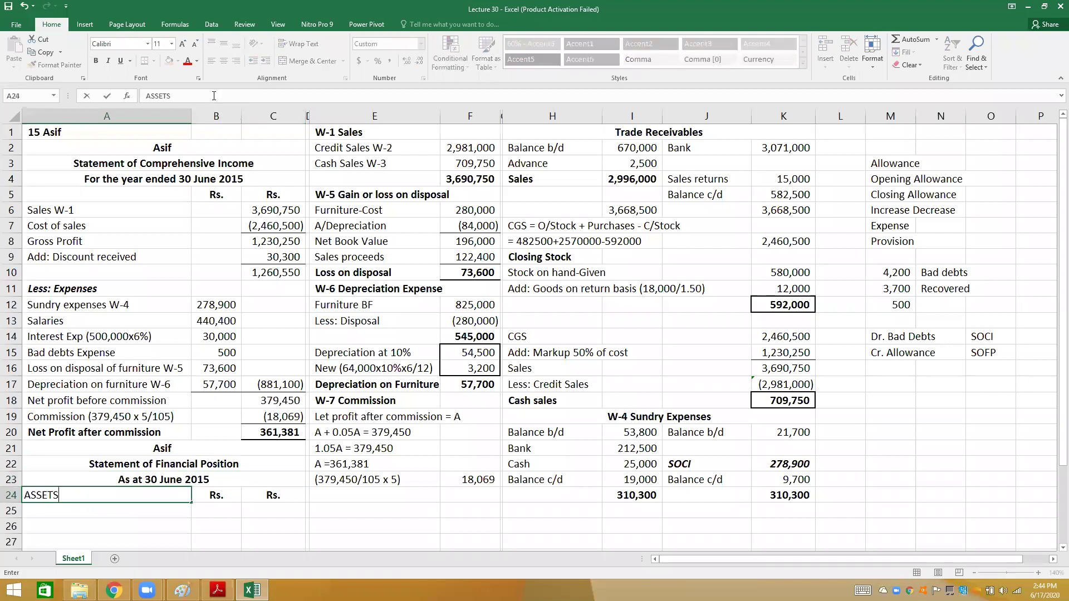
key(ctrl+Return)
key(ctrl+b)
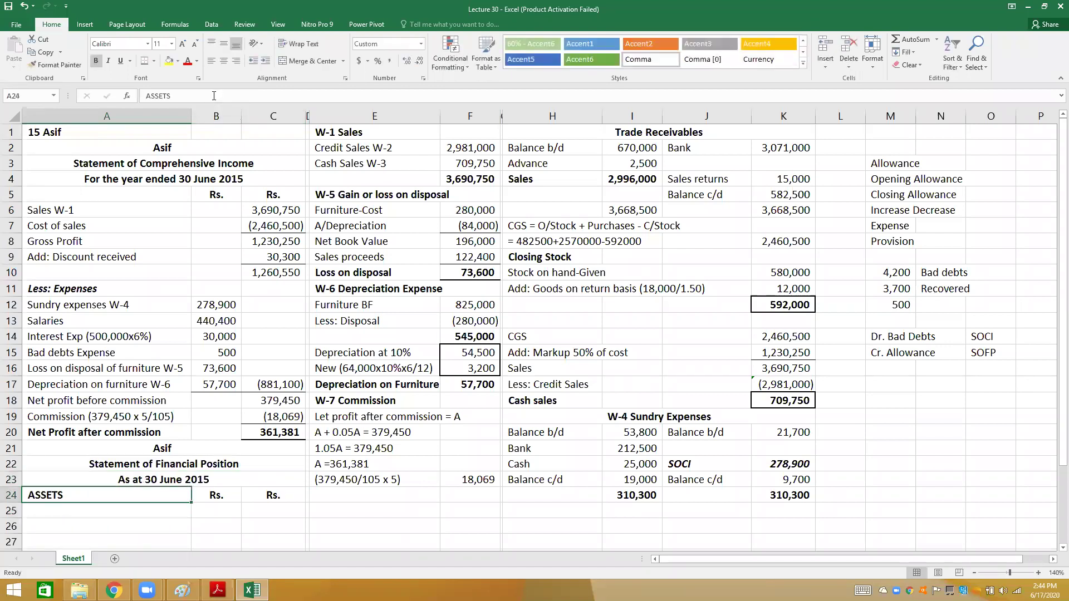
- Enter Non-Current Assets as a bold italic subheading in A25
key(Down)
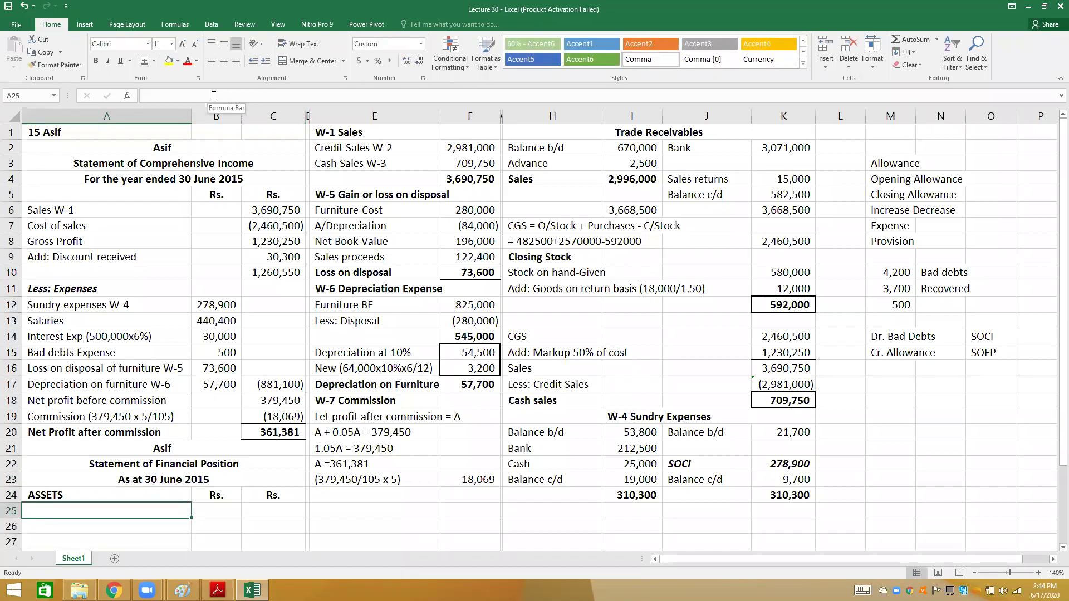
text(Non-C)
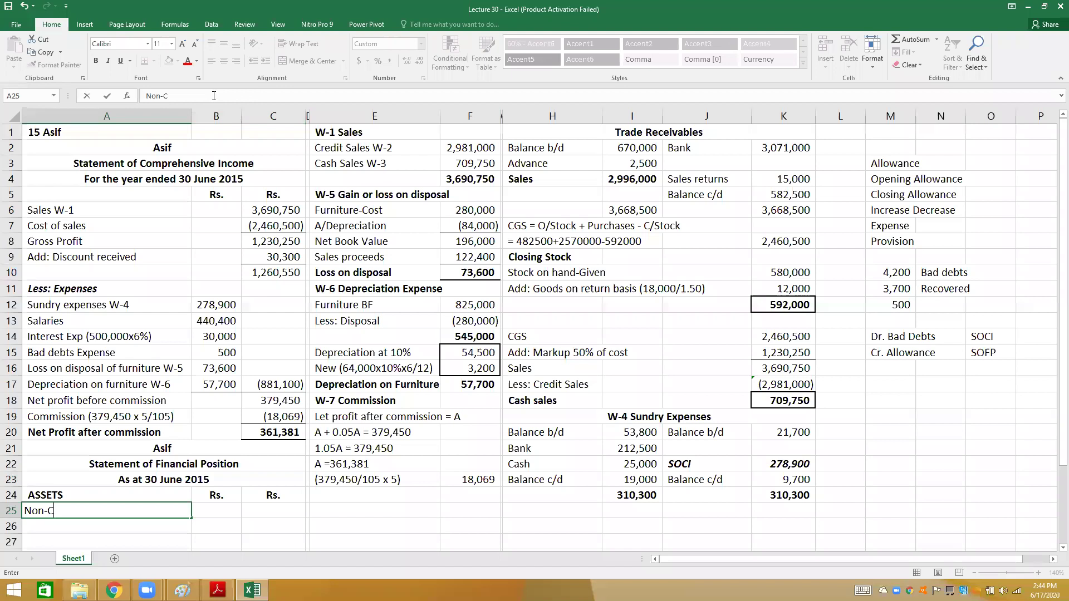
text(urrent Assets)
key(ctrl+Return)
key(ctrl+b)
key(ctrl+i)
key(Return)
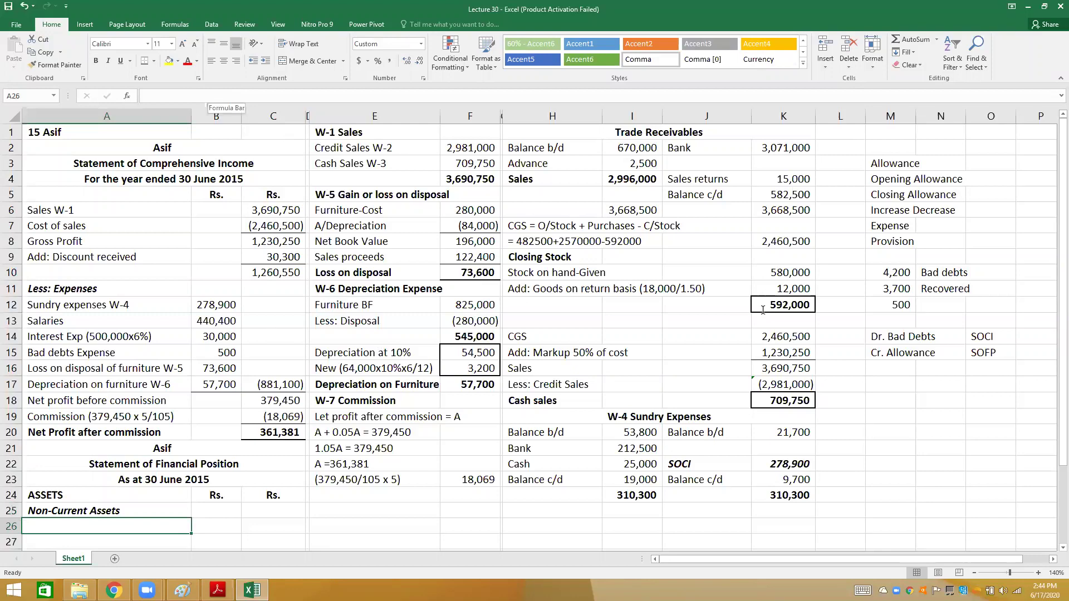
- Consulting Example 15 in the Acrobat Reader PDF, enter Land and Building at 130,000 in row 26 and Furniture-Cost W-8 in A27
key(alt+Tab)
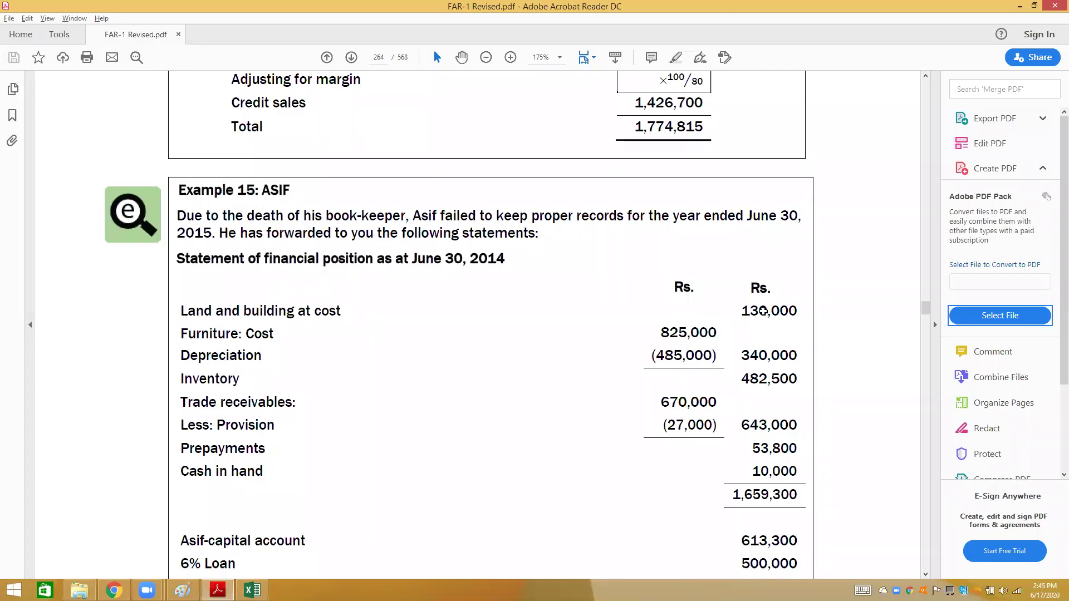
key(alt+Tab)
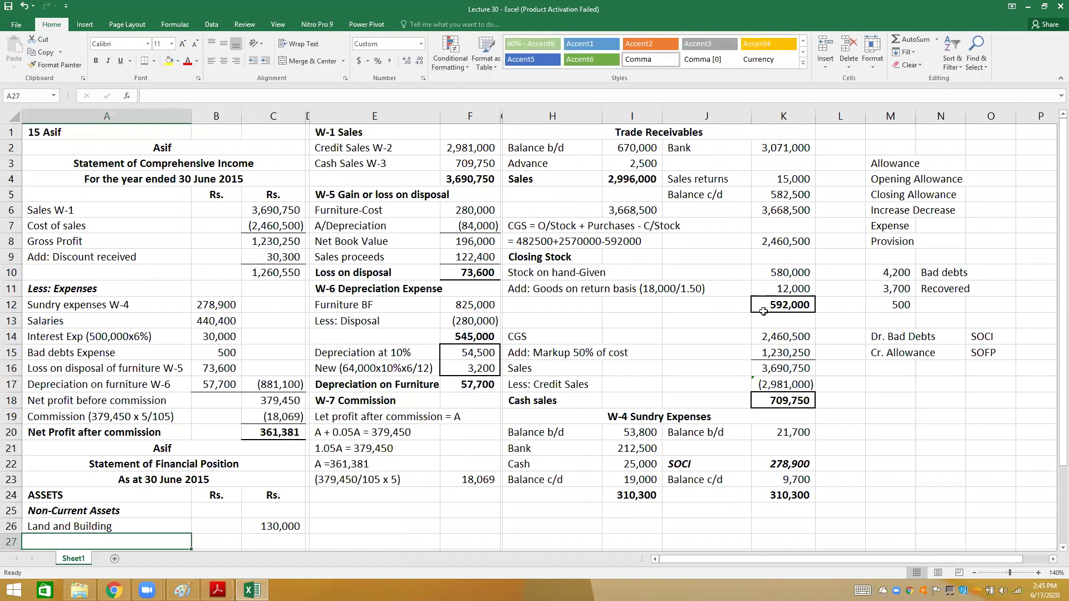
text(Fu)
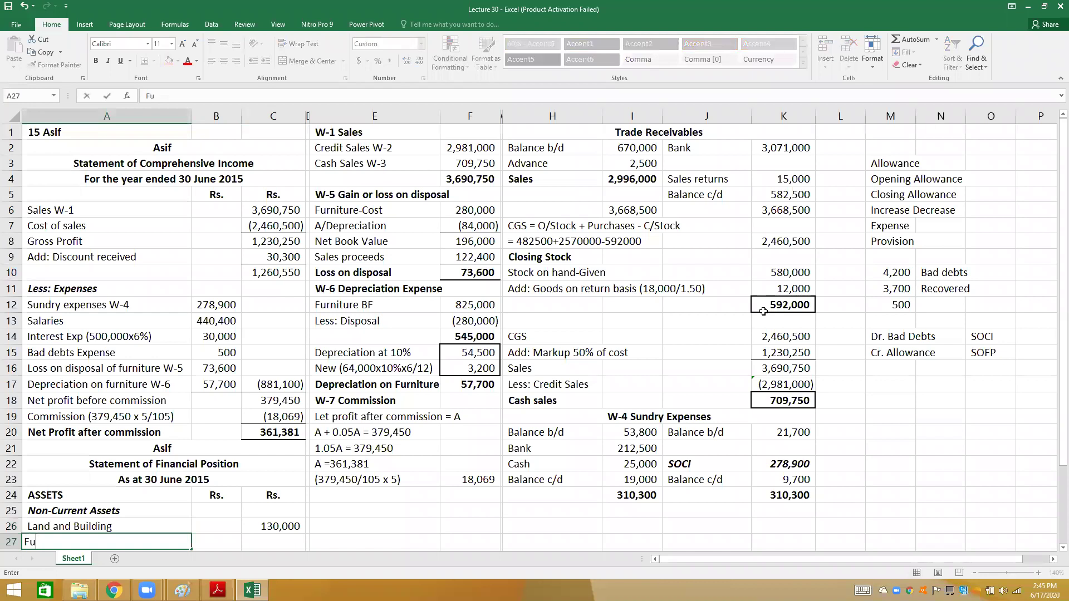
text(rniture-Cost)
key(alt+Tab)
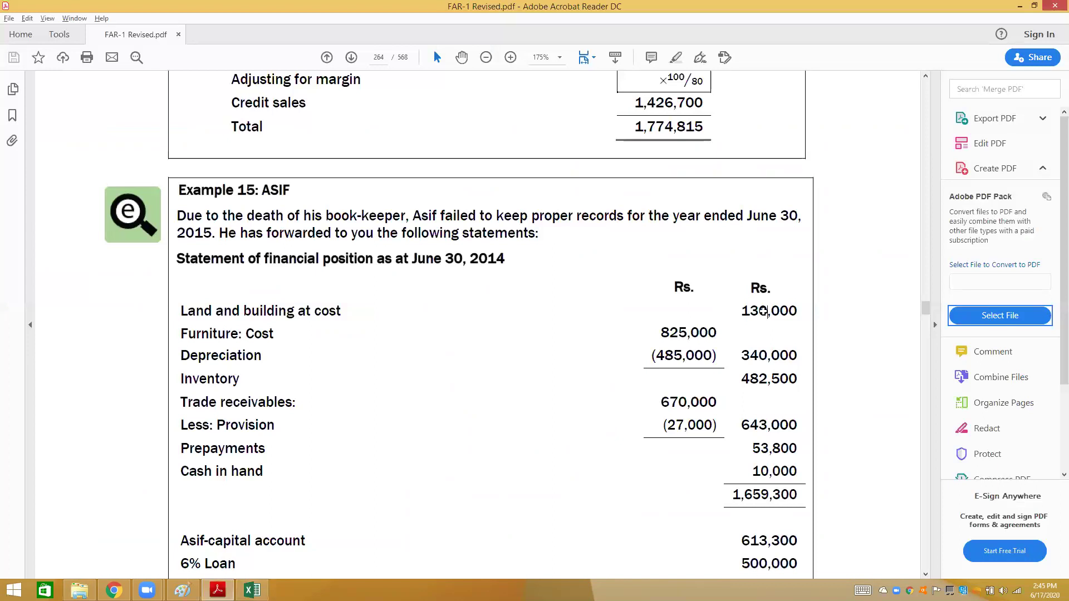
key(alt+Tab)
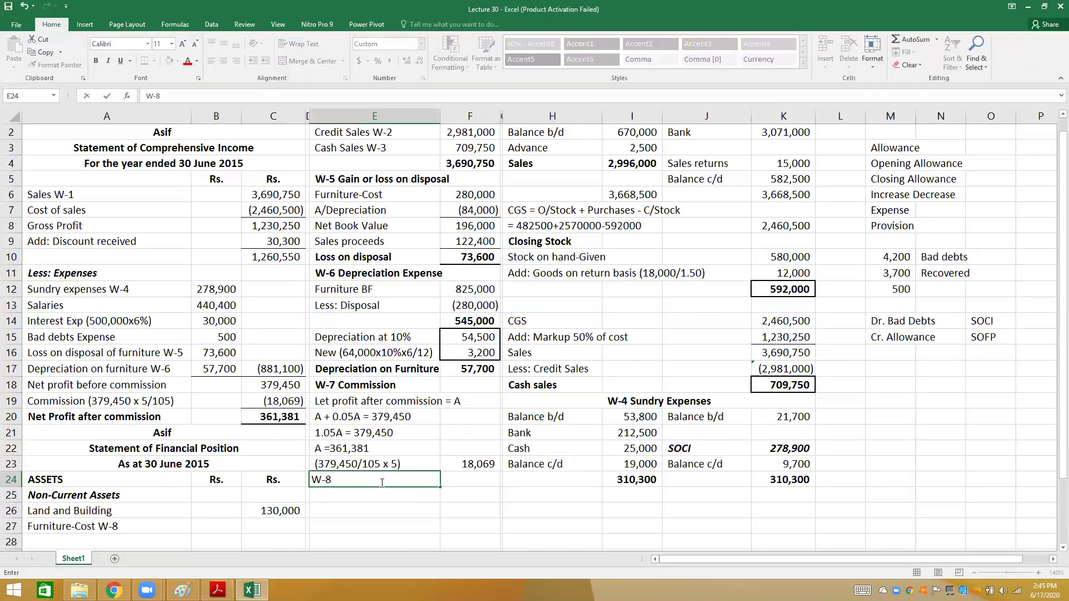
- Enter W-8 Furniture as a bold working heading in E24
text(Furniture)
key(ctrl+Return)
key(ctrl+b)
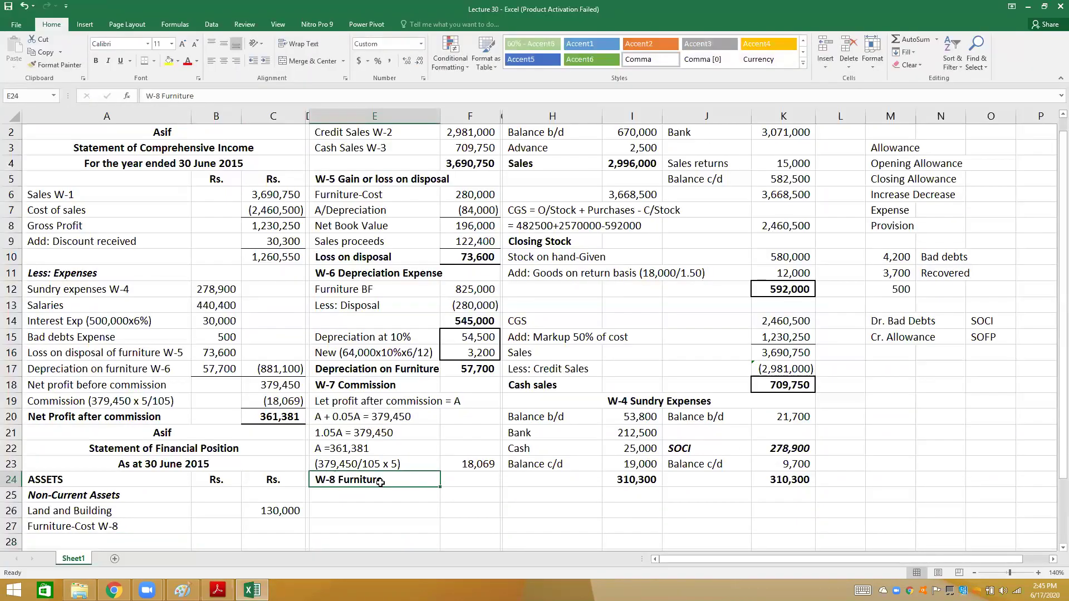
- Add an Opening Balance line of 825,000 in row 25 of the W-8 working
key(Down)
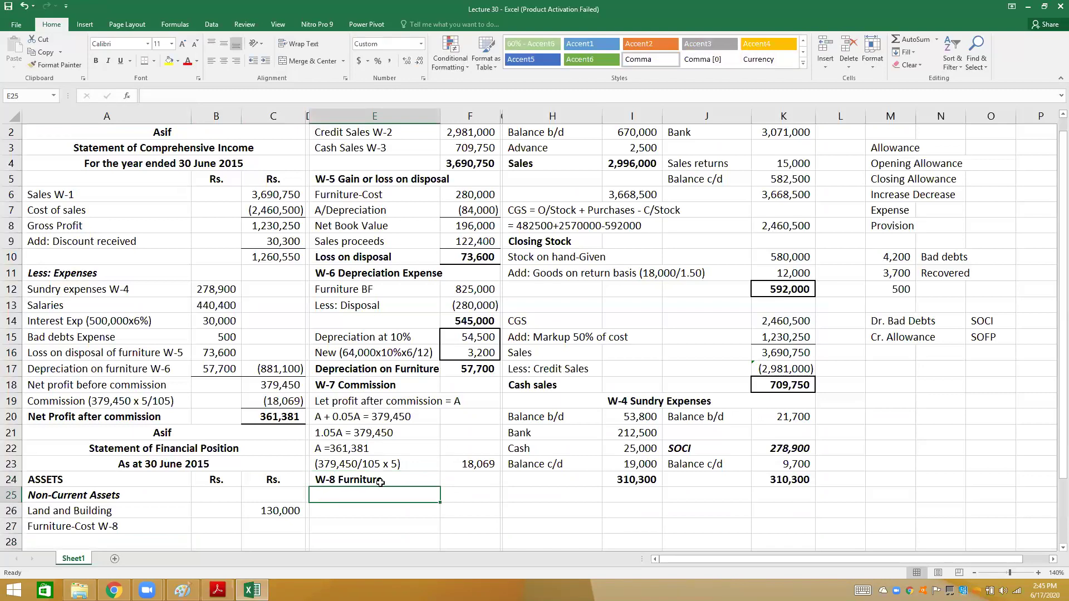
text(Ope)
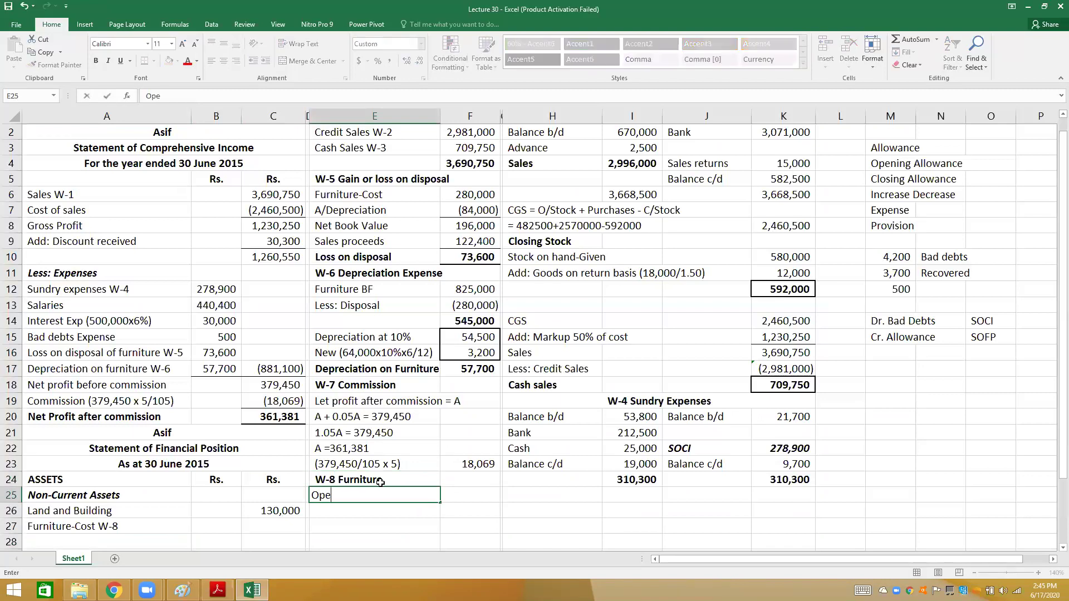
text(ning Balance)
key(Tab)
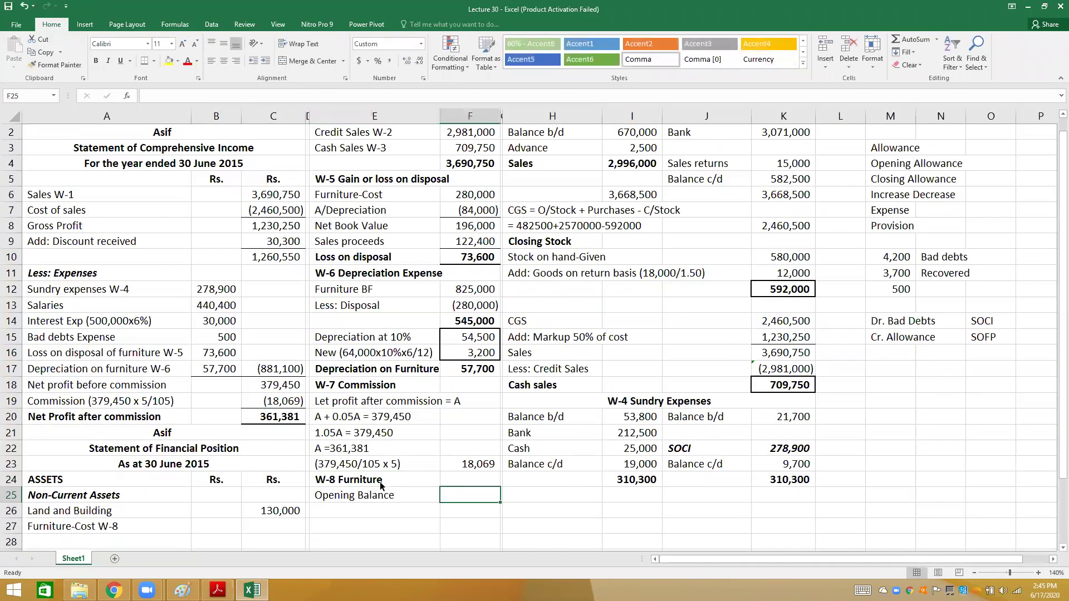
text(825000)
key(Return)
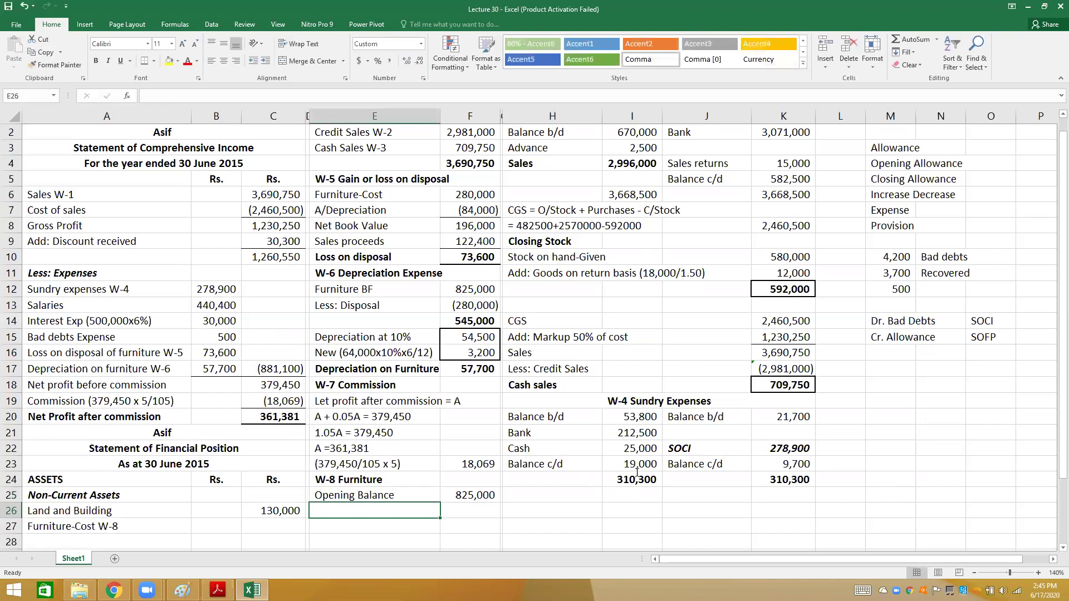
- Consulting the bank book summary in the Acrobat Reader PDF, enter Purchase 64,000 and Disposal -280,000 in rows 26 and 27 of W-8
key(alt+Tab)
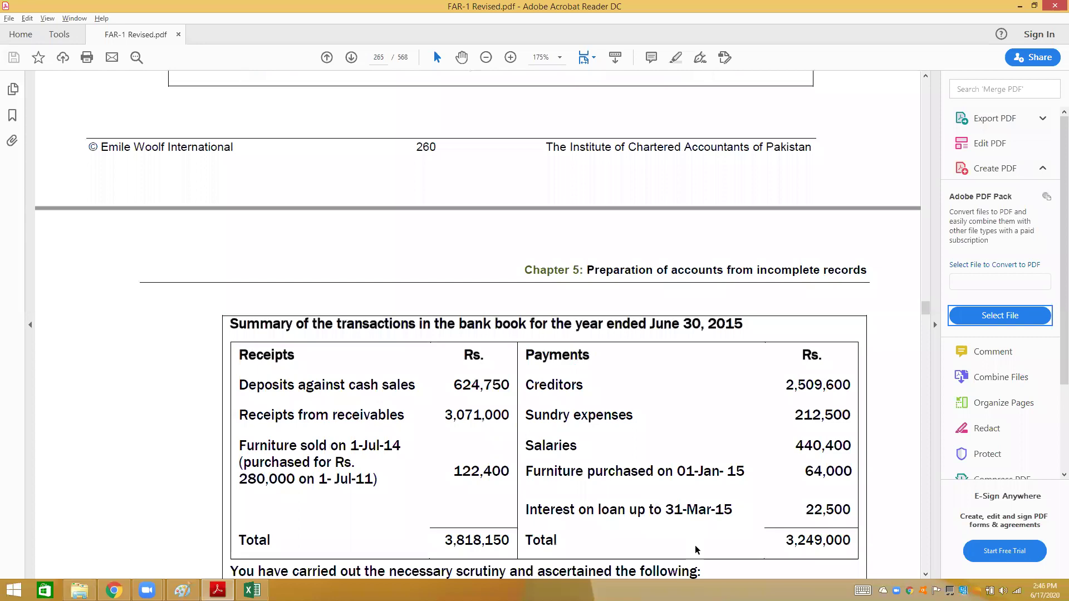
key(alt+Tab)
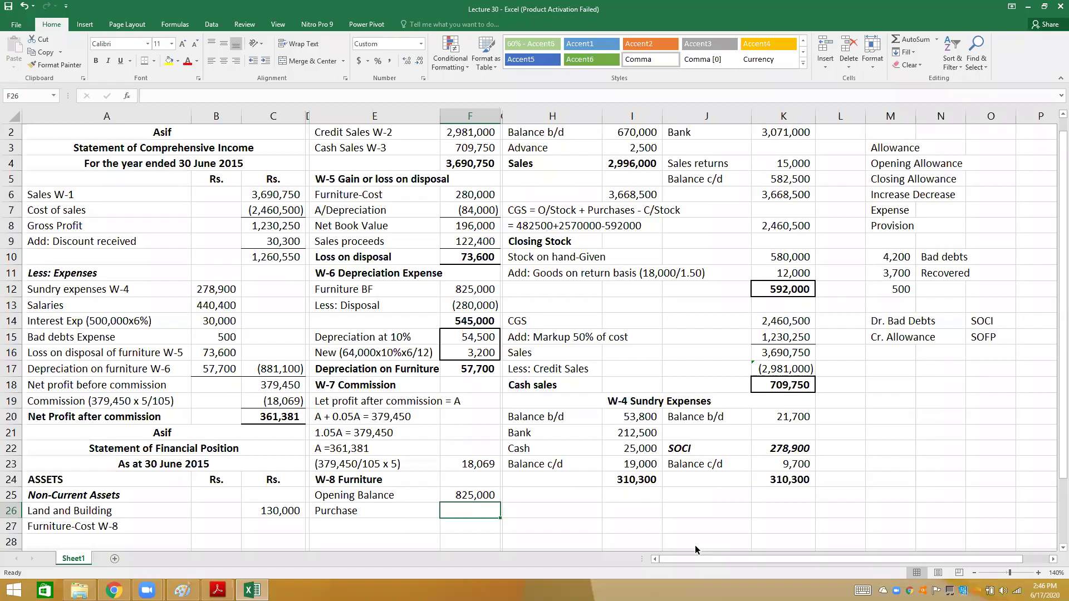
text(64000)
key(Return)
key(Left)
text(Disposal)
key(Tab)
text(-280000)
key(Return)
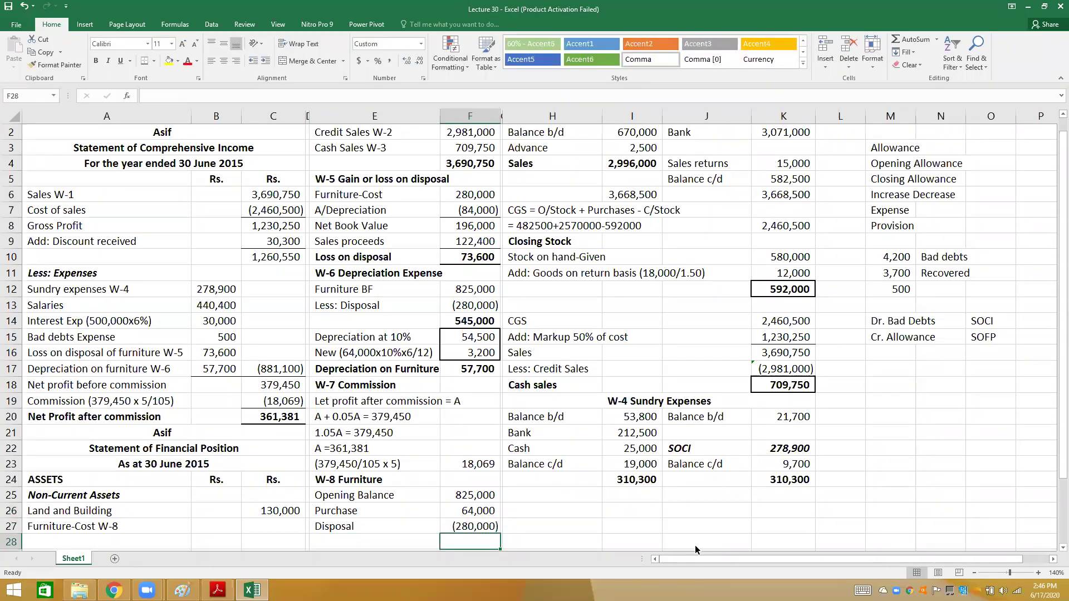
- Total W-8 in F28 with =F25+F26+F27 and enter 609,000 as the furniture cost in B27
text(=)
key(Up)
key(Up)
key(Up)
text(+)
key(Up)
key(Up)
text(+)
key(Up)
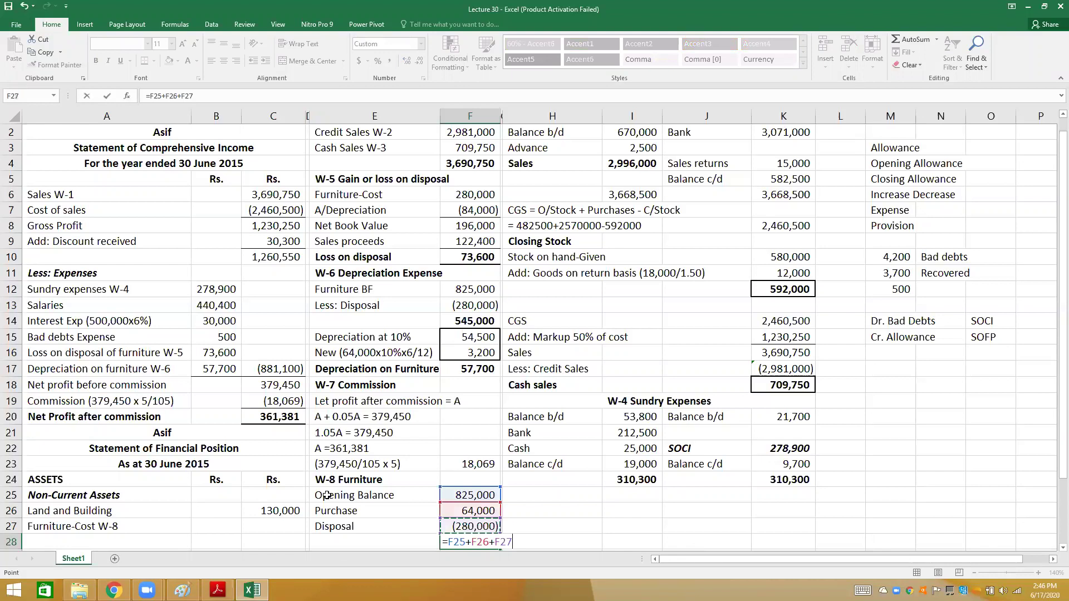
key(Return)
text(609000)
key(Return)
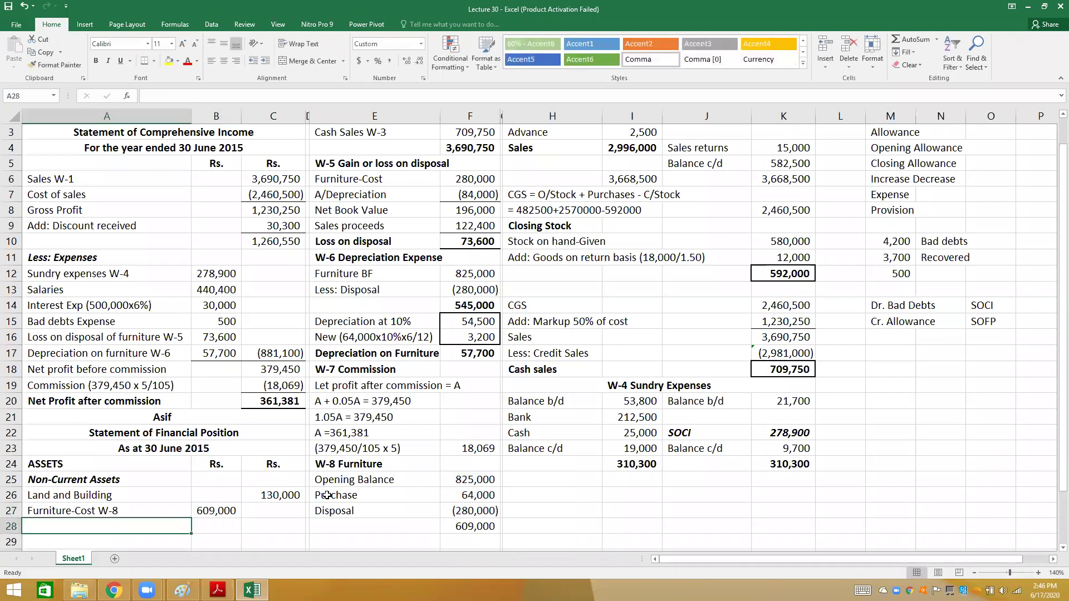
- Consulting the 2014 statement in the Acrobat Reader PDF, label A28 Less: A/ Dep. (485,000+57,700)
text(Less: A/ Dep.)
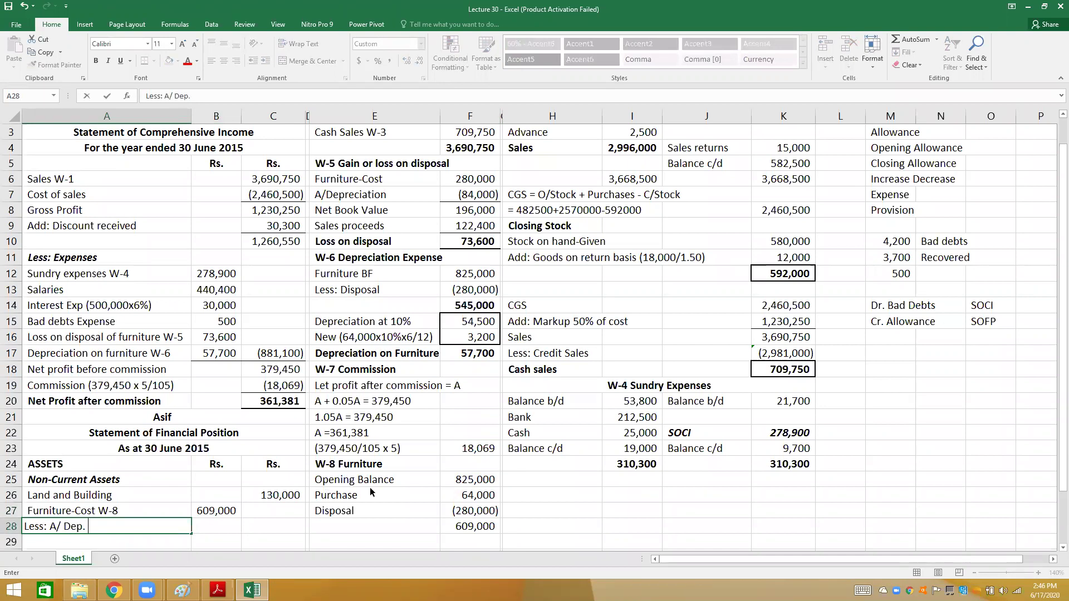
key(alt+Tab)
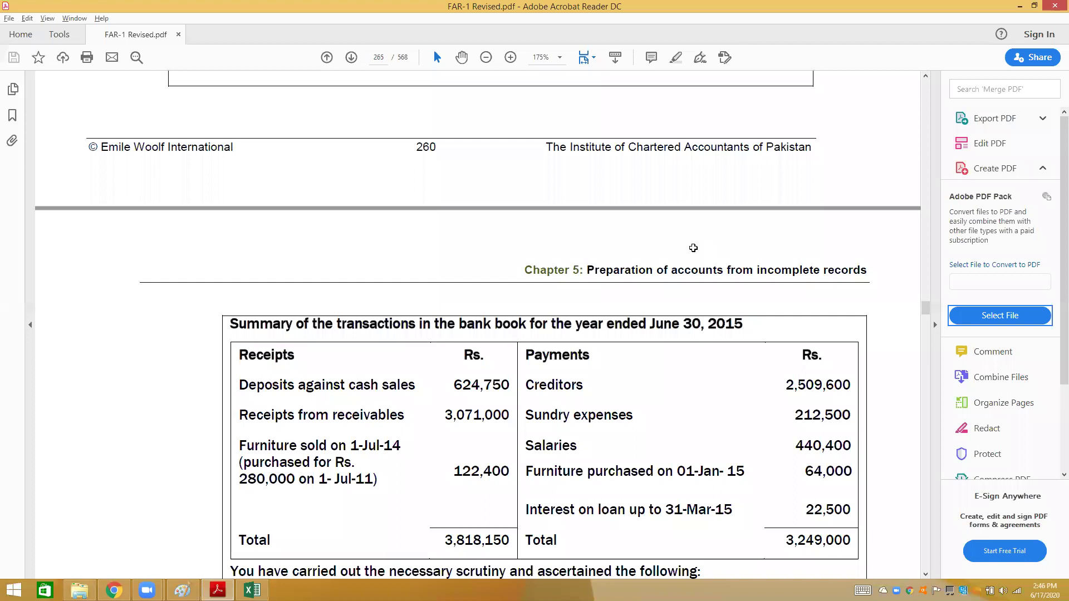
scroll(694, 248, up, 10)
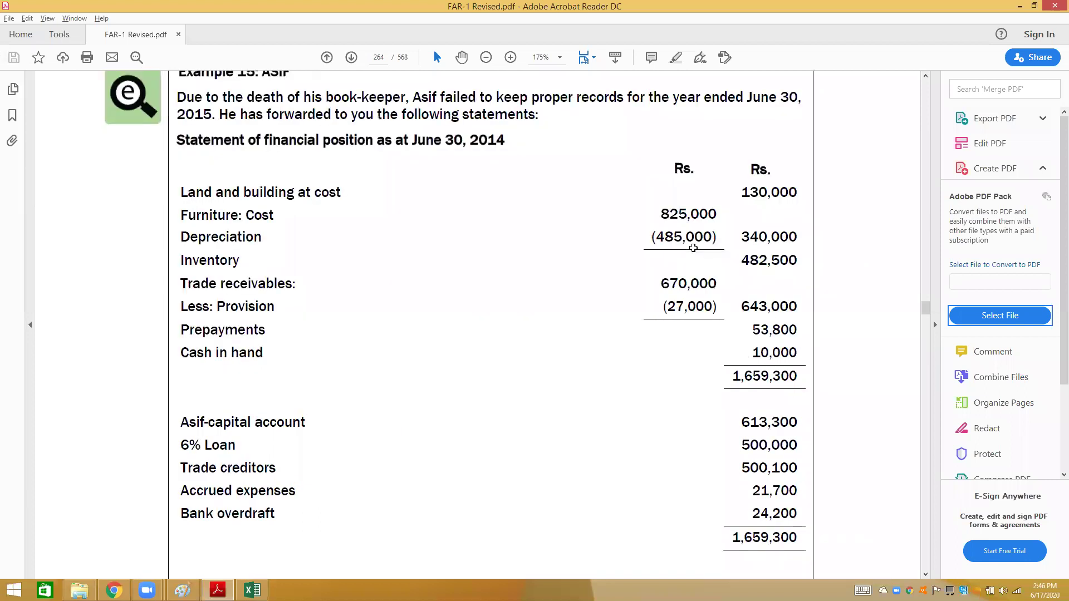
key(alt+Tab)
text(485,000+)
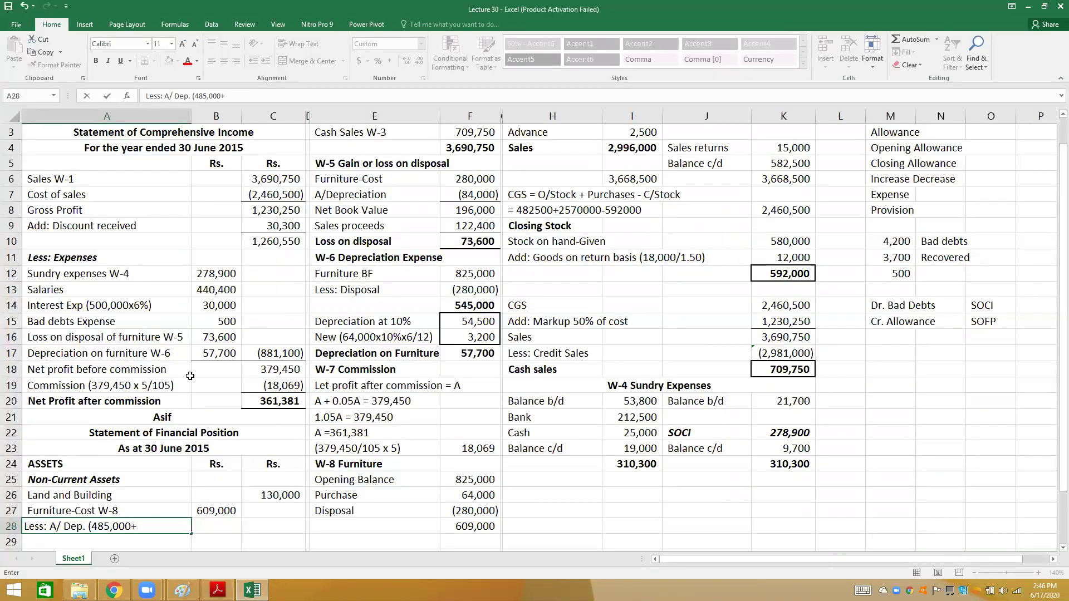
text(57,700))
key(Tab)
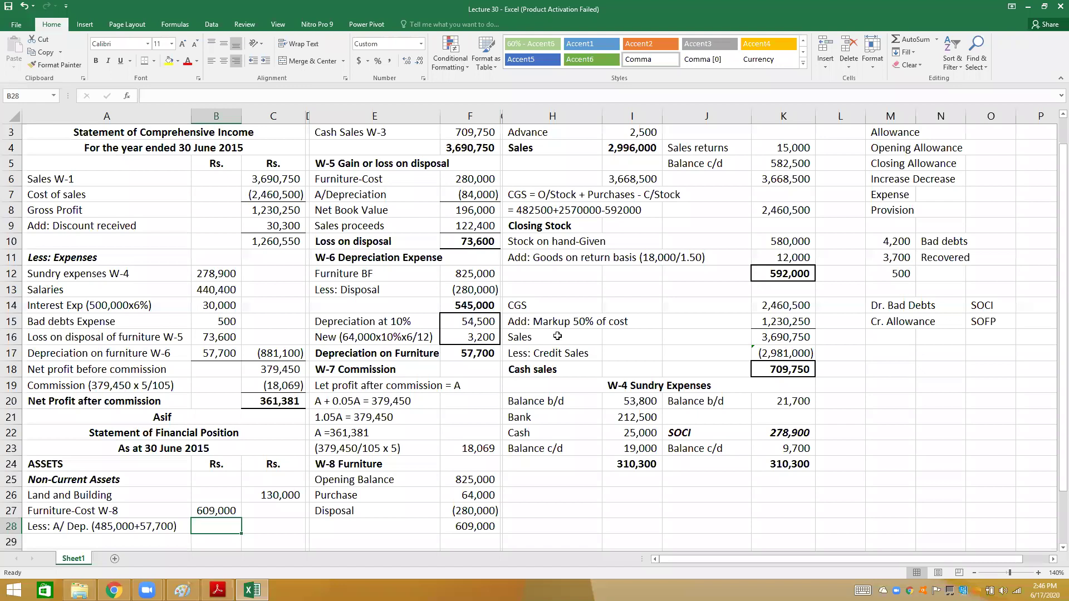
- Enter the negative sum of 485,000 and 57,700 in B28, and calculate net furniture in C28 as B27+B28
text(=-(485000+)
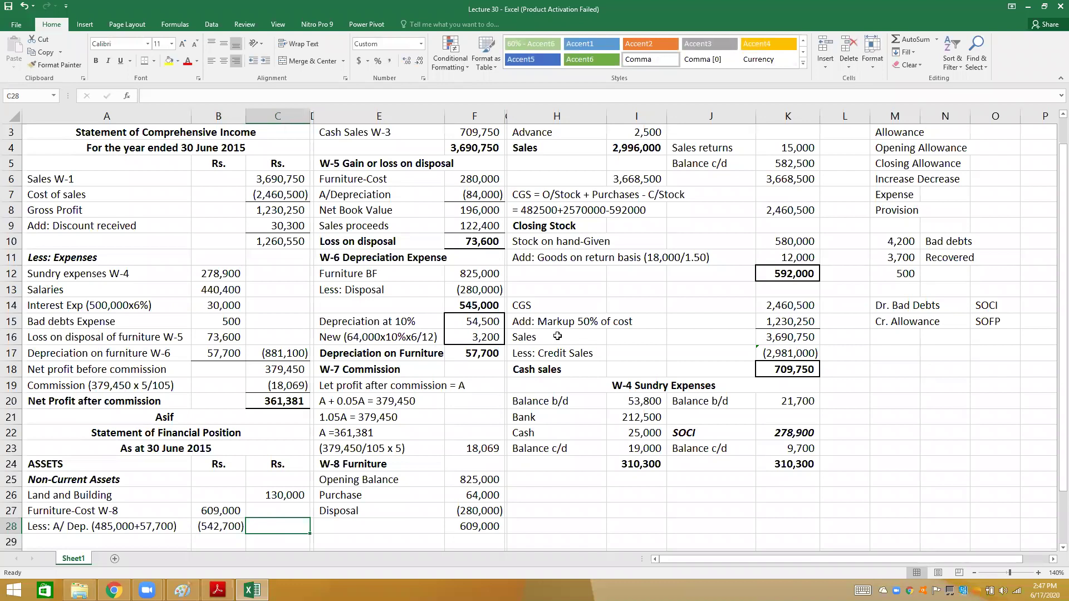
text(=)
key(Left)
key(Up)
text(+)
key(Down)
key(Return)
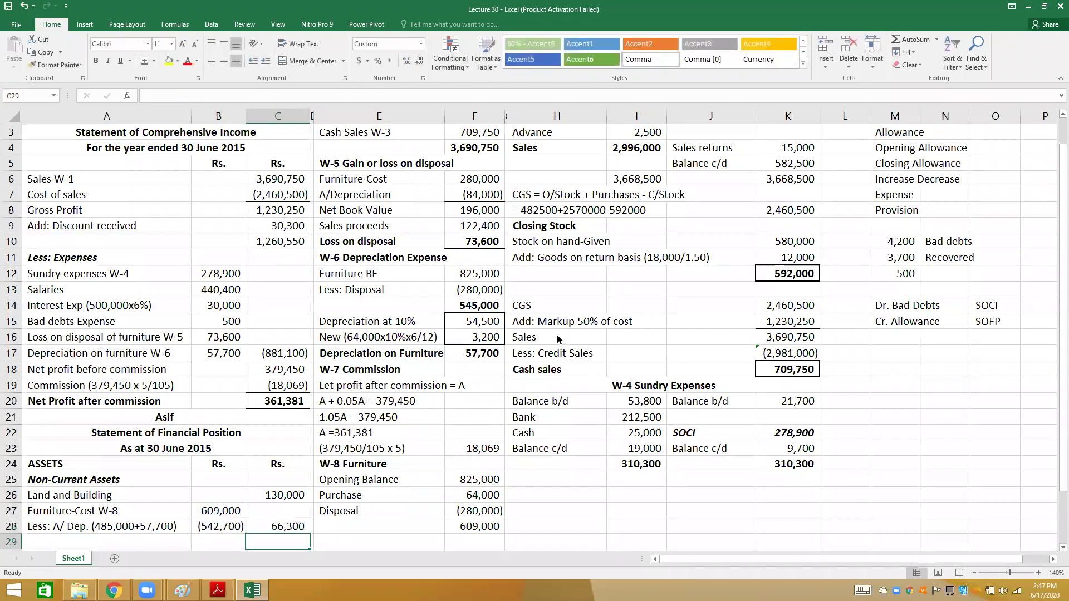
- Change the A28 label to Less: A/ Dep. W-9 and copy the W-8 working to E29, retitled W-8 Furniture-A/Depreciation
click(180, 526)
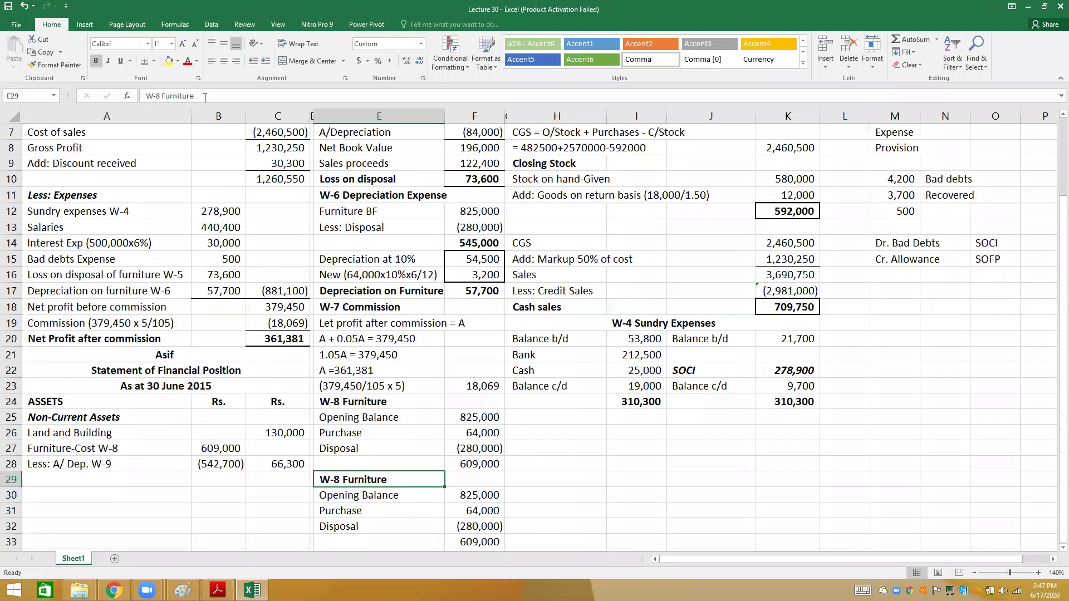
text(-A/Depreciation)
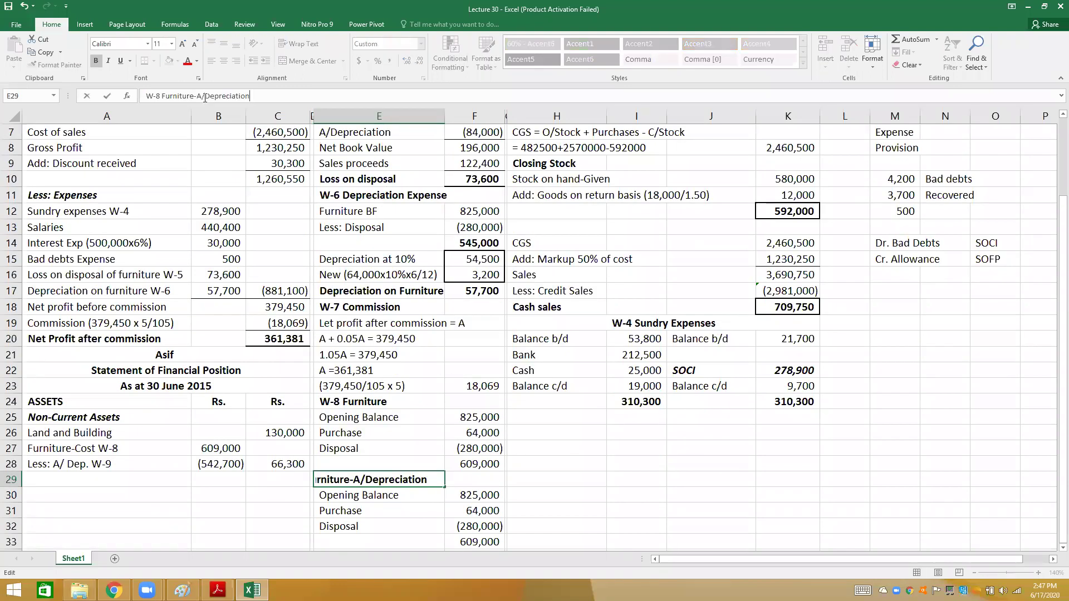
key(Return)
- Set the accumulated depreciation working's Opening Balance in F30 to 485,000, checking the figure in the Acrobat Reader PDF
key(alt+Tab)
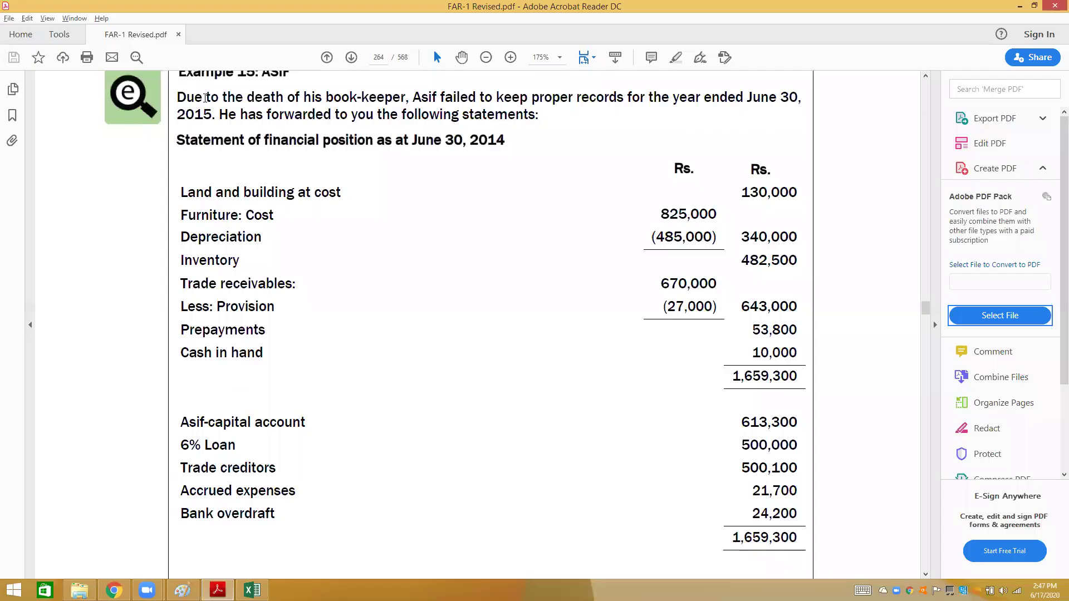
key(alt+Tab)
key(Return)
key(Left)
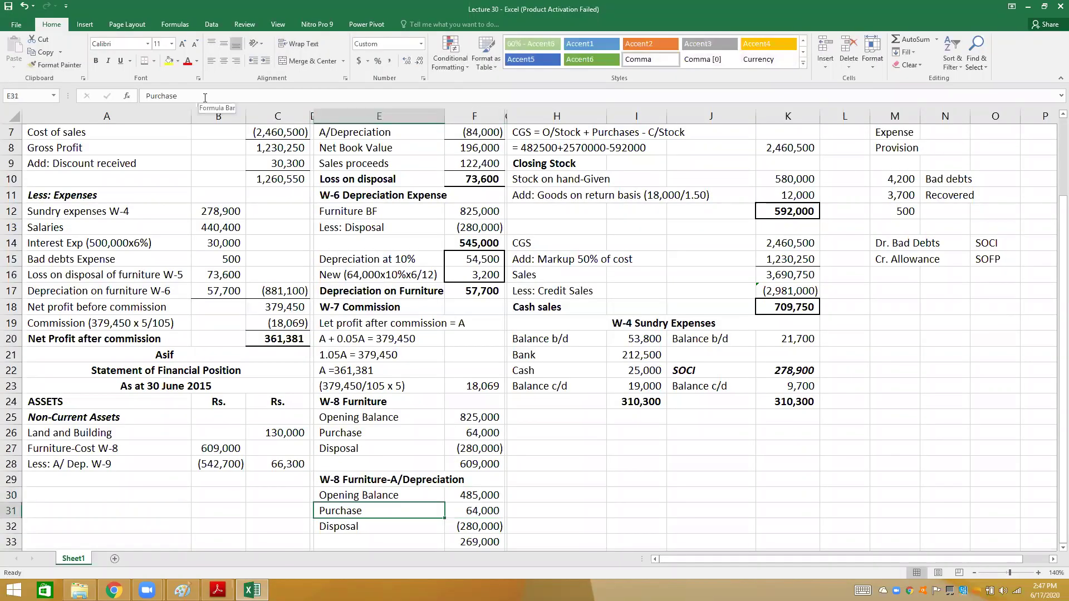
- Change the Purchase line in row 31 to Dep Expense and link its amount to the furniture depreciation in B17
text(Dep Expense)
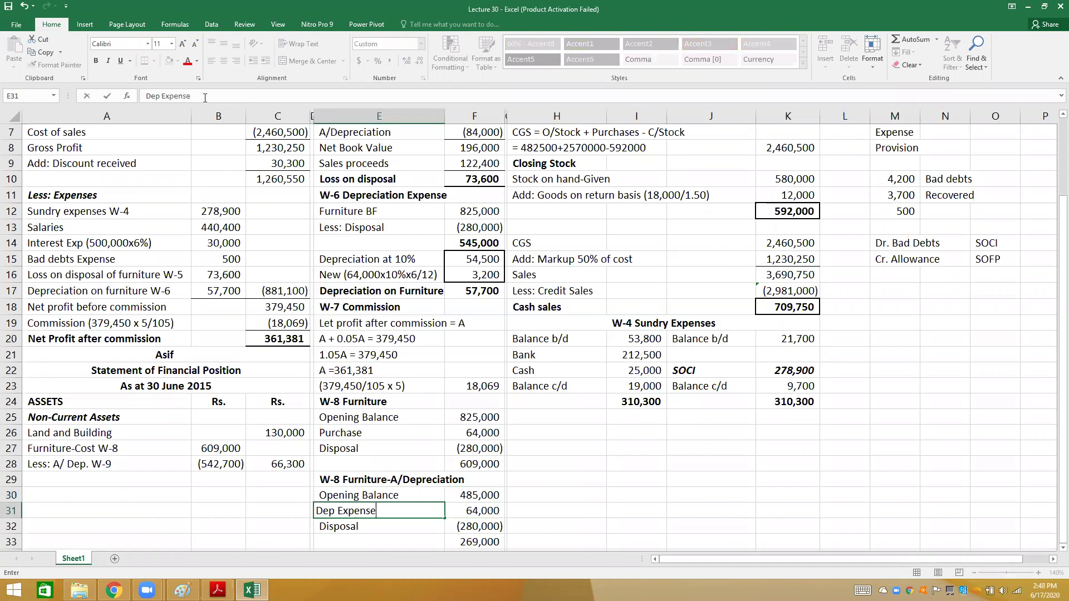
key(Right)
text(=)
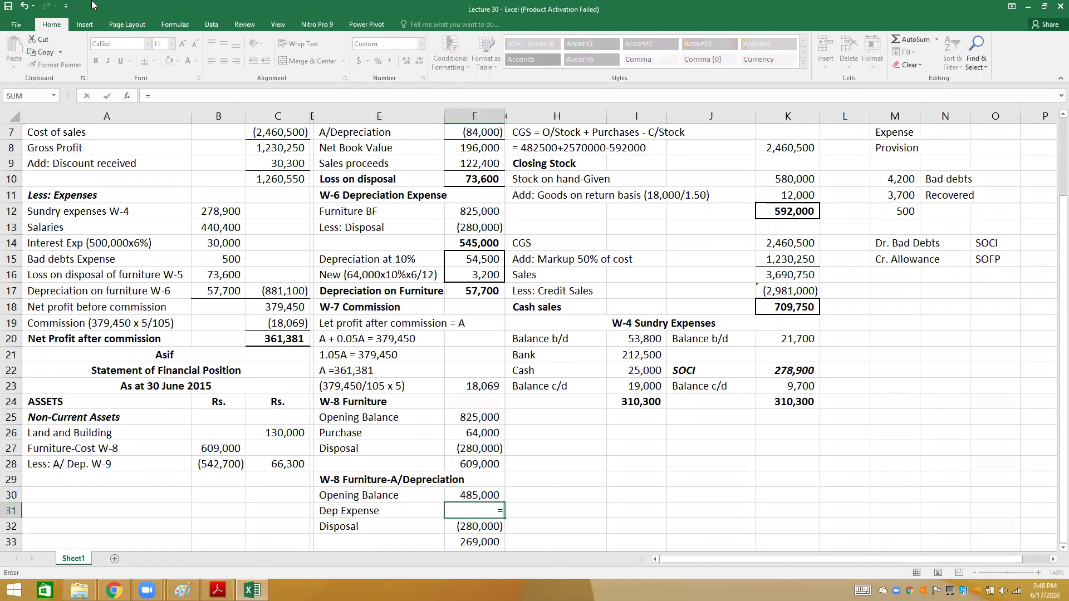
click(237, 284)
key(Return)
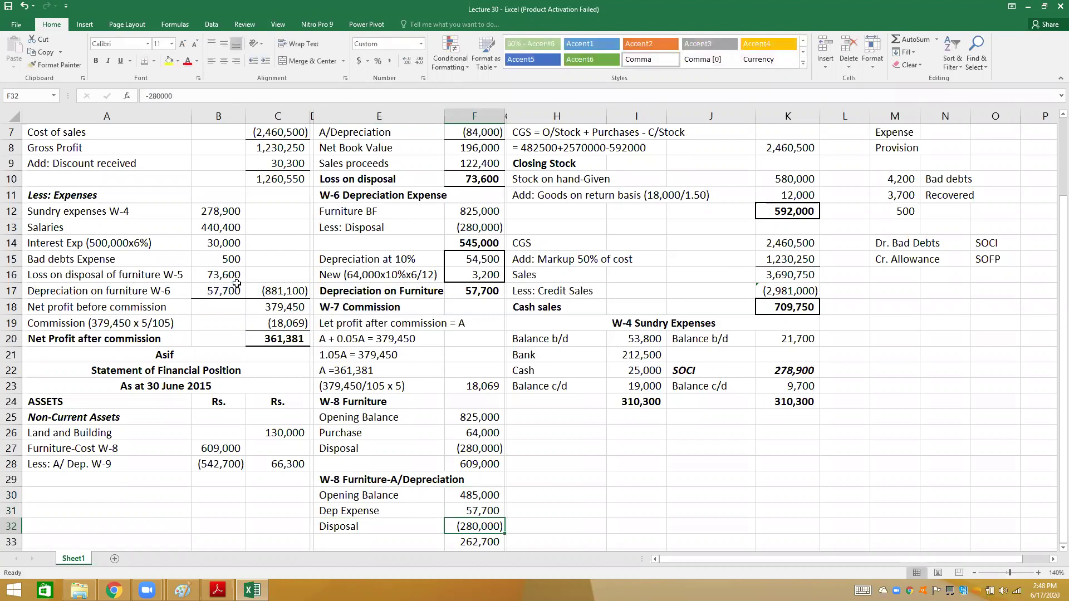
- Look up the disposed furniture's accumulated depreciation in W-5 and set the Disposal amount in F32 to -84,000
key(Up)
key(Up)
key(Up)
key(Up)
key(Up)
key(Up)
key(Up)
key(Up)
key(Up)
key(Up)
key(Up)
key(Up)
key(Up)
key(Up)
key(Up)
key(Up)
key(Up)
key(Up)
key(Up)
key(Up)
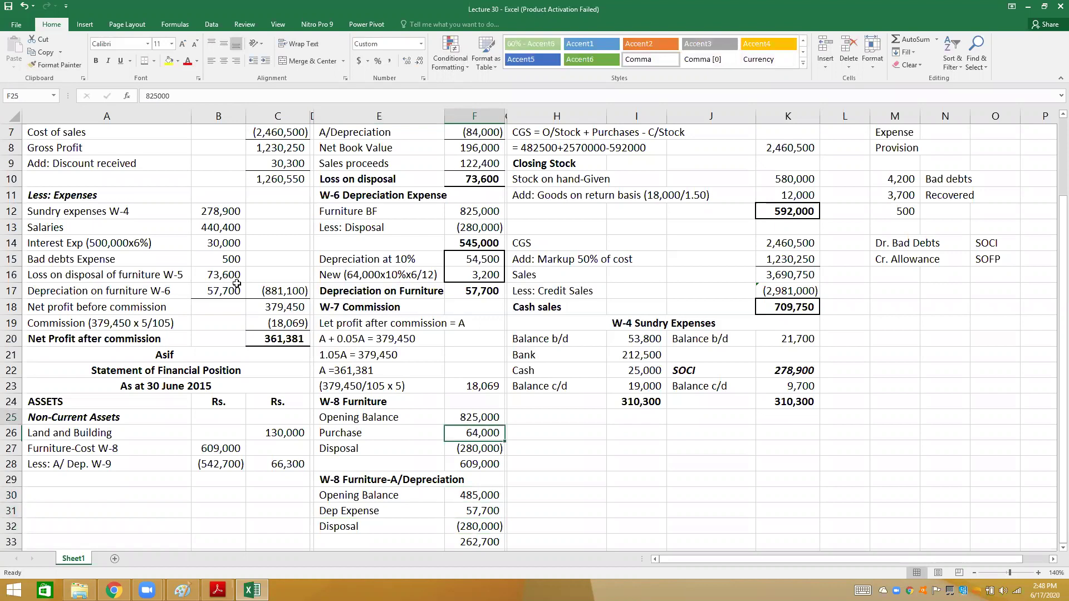
key(Up)
key(Up)
key(Up)
key(Up)
key(Up)
key(Up)
key(Up)
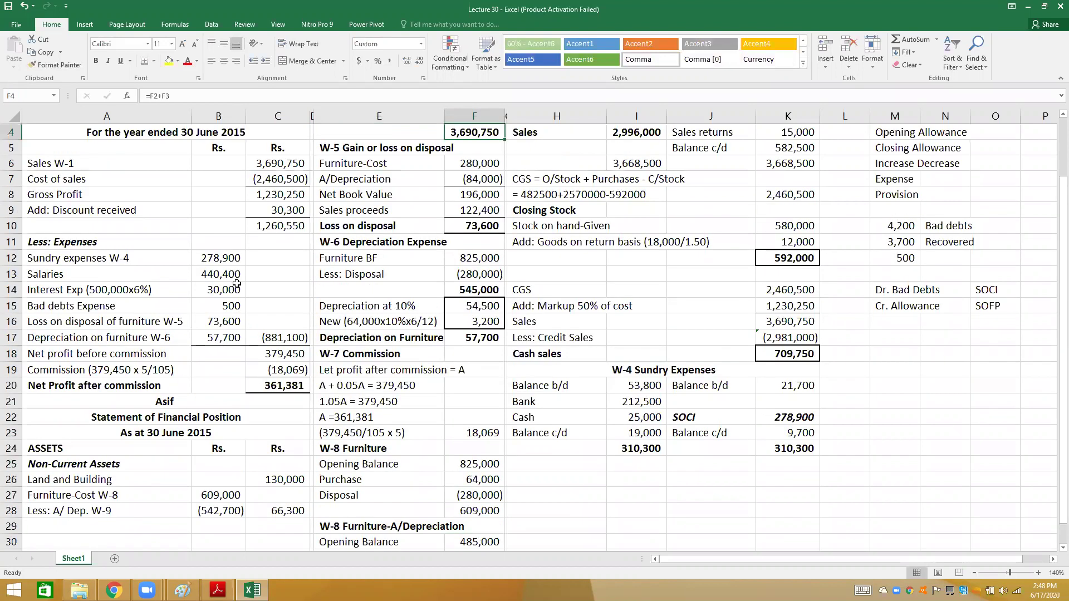
key(Up)
key(Up)
key(Up)
key(Down)
key(Down)
key(Down)
key(Down)
key(Down)
key(Down)
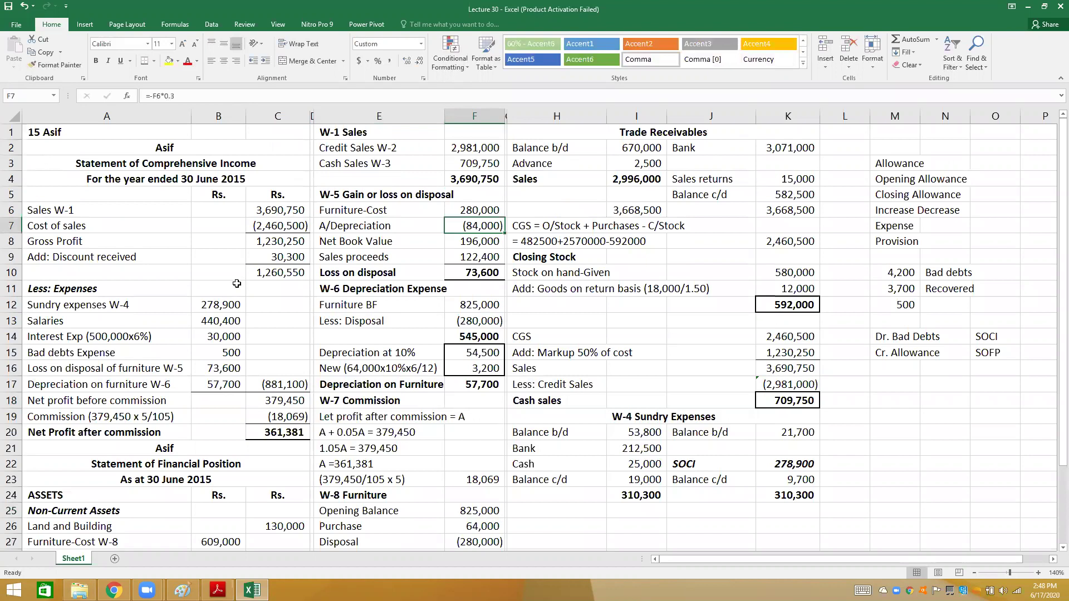
key(Down)
key(Down)
key(Down)
key(Down)
key(Down)
key(Down)
key(Down)
key(Down)
key(Down)
key(Down)
key(Down)
key(Down)
key(Down)
key(Down)
key(Down)
key(Down)
key(Down)
key(Down)
key(Down)
key(Down)
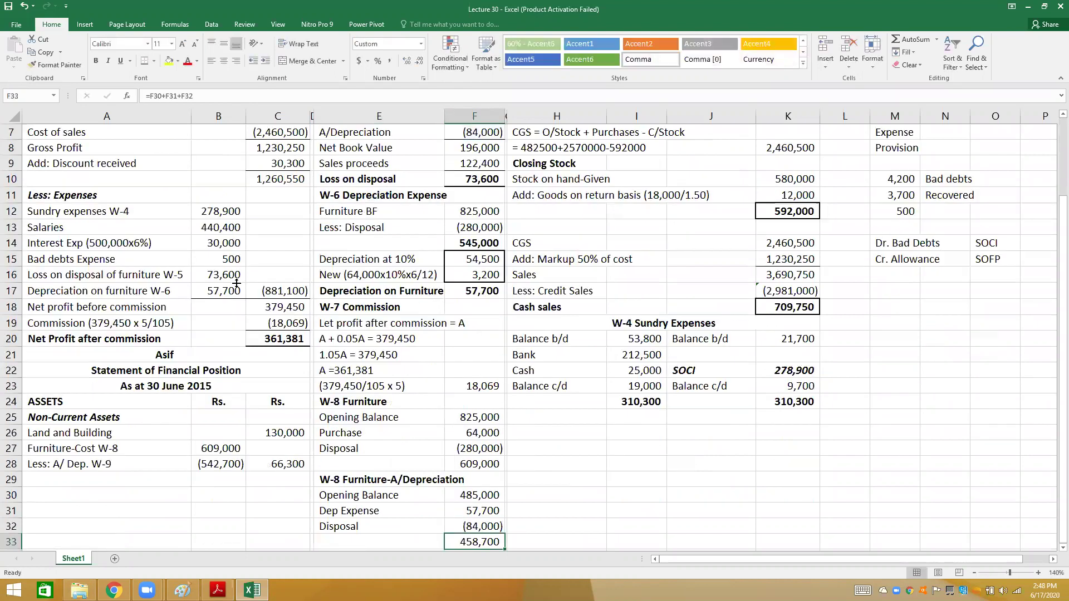
- Replace the accumulated depreciation in B28 with the formula =-F33
click(211, 464)
key(F2)
text(=-)
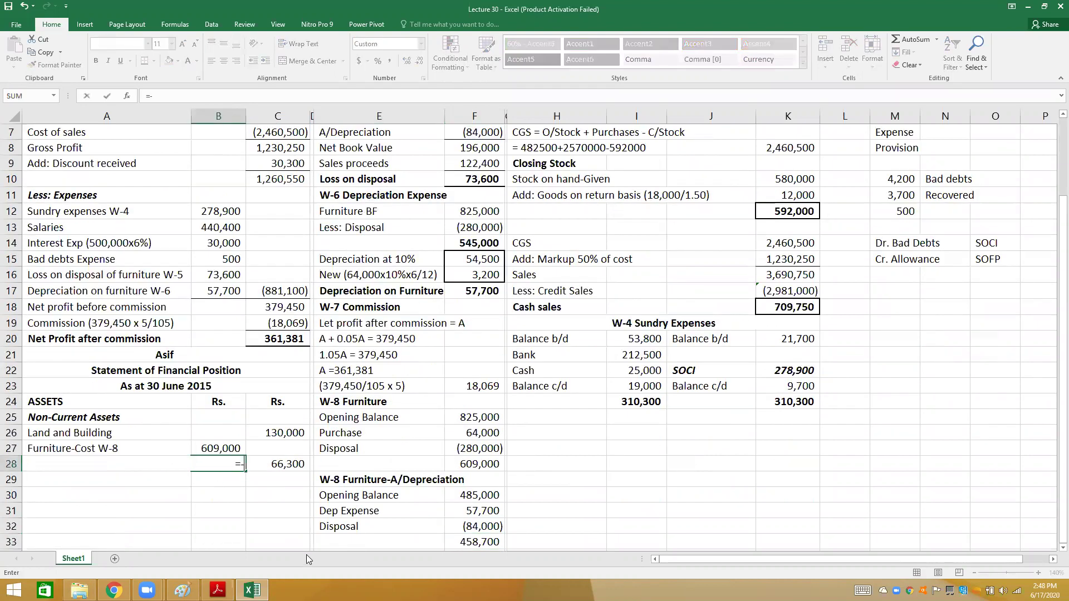
click(482, 539)
key(Return)
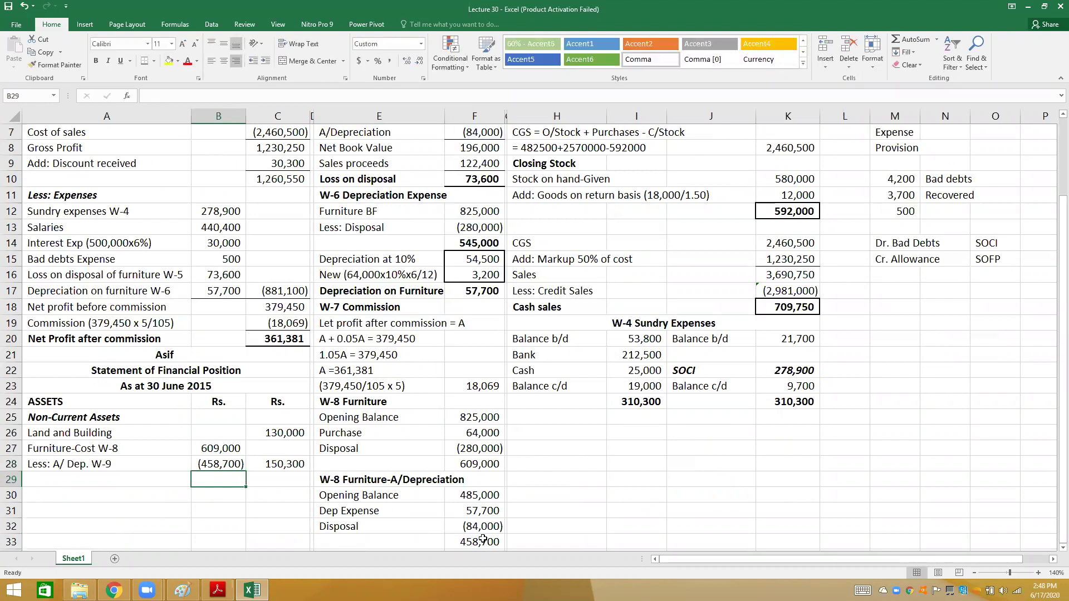
- Bold the furniture working totals in F28 and F33, and add a bottom border to B28
click(483, 539)
key(ctrl+b)
key(Left)
key(Left)
key(Left)
key(Left)
key(Up)
key(Up)
key(Up)
key(Up)
key(Up)
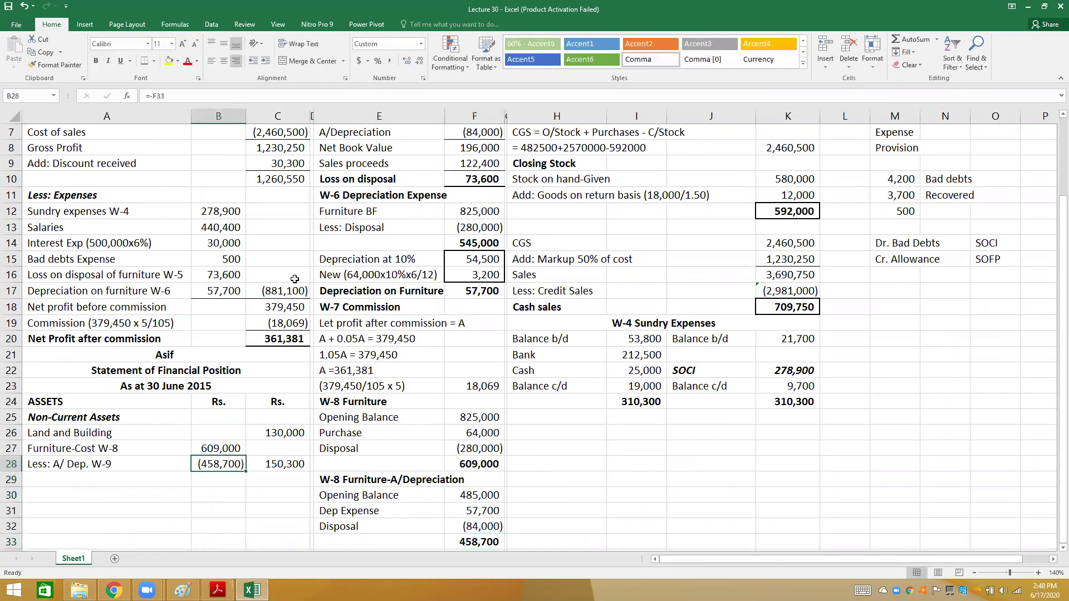
click(155, 63)
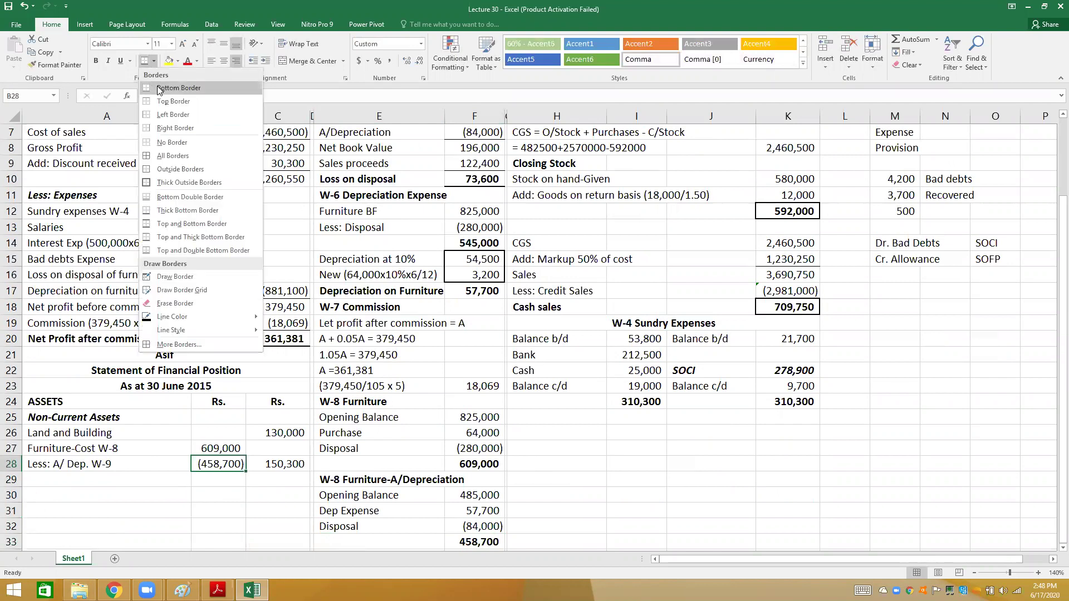
click(178, 87)
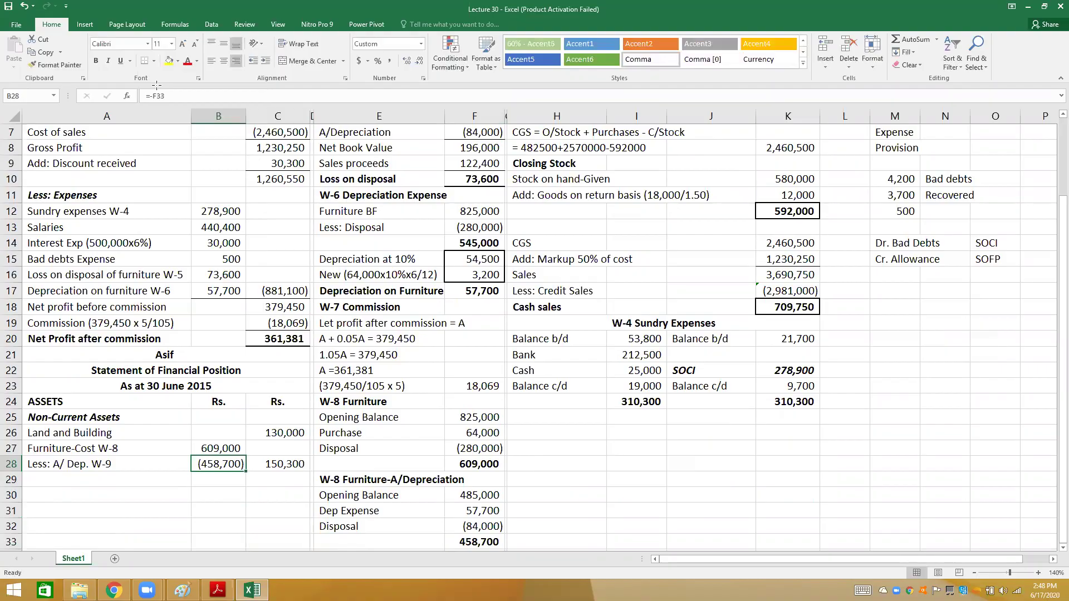
- Total the non-current assets in C29, consulting the 2014 statement of financial position in the Acrobat Reader PDF
key(alt+Tab)
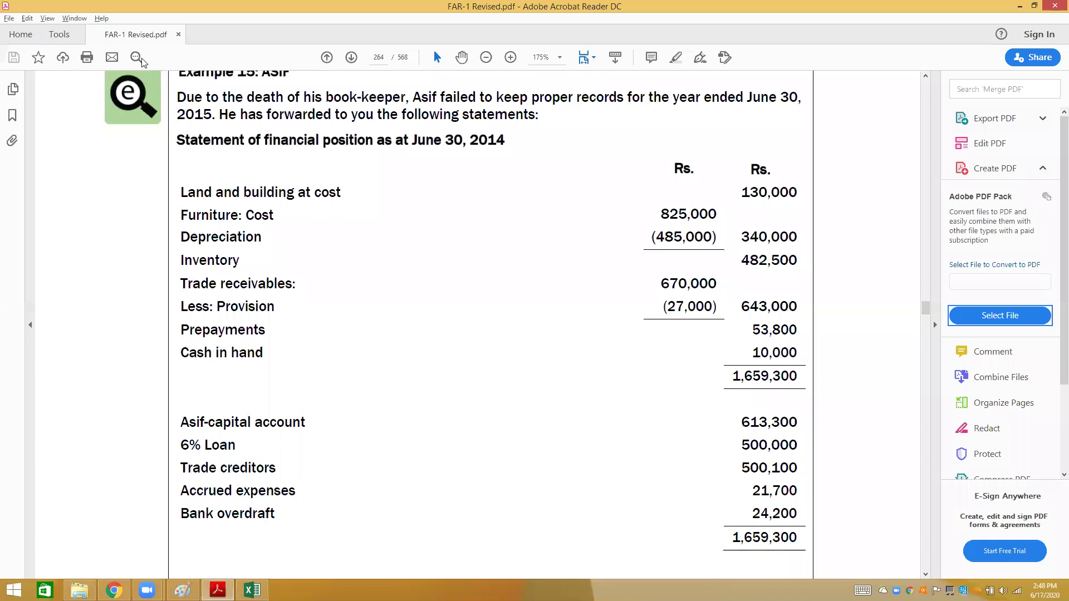
key(alt+Tab)
key(Down)
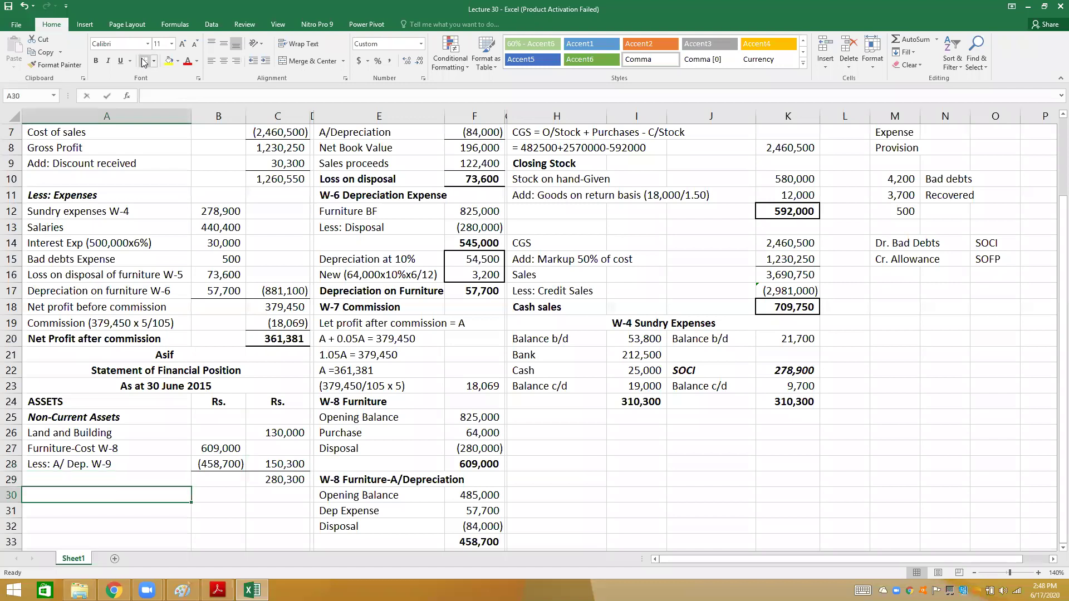
- Add a bold italic "Current Assets" heading in A30 of the statement of financial position
text(Current Assets)
key(ctrl+Return)
key(ctrl+b)
key(ctrl+i)
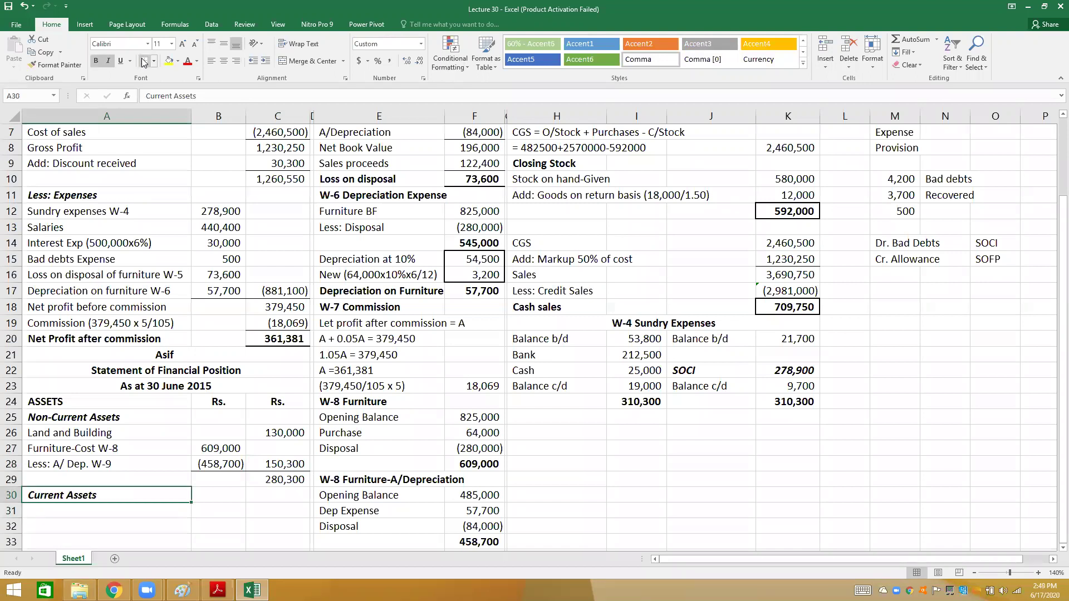
- Add a "Prepaid expense" row in row 31 and set B31 to 9,700, the closing prepaid balance in W-4 Sundry Expenses
key(Return)
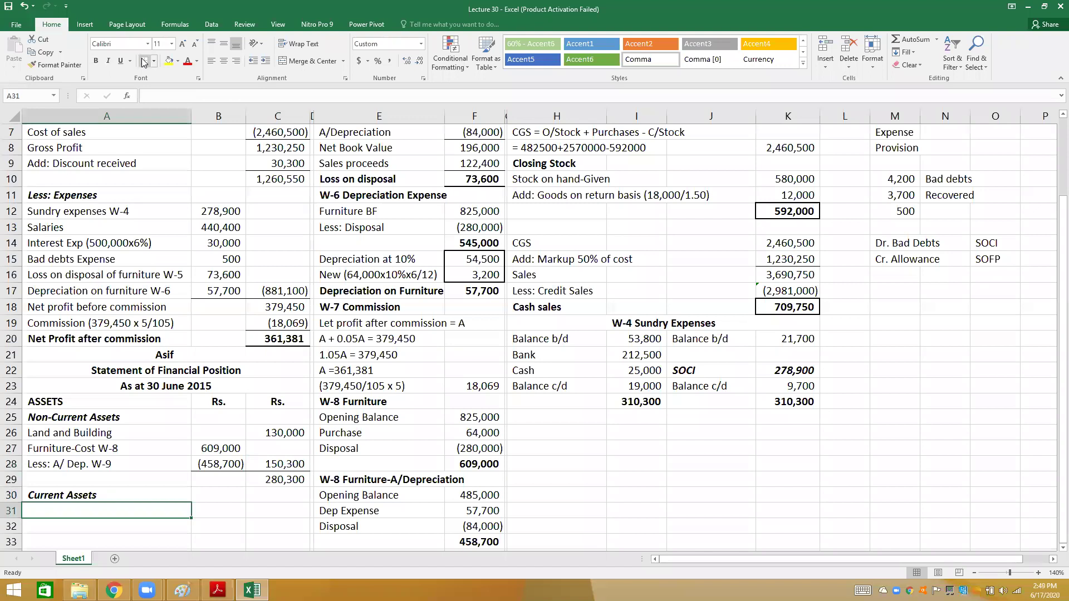
text(Prepaid expense)
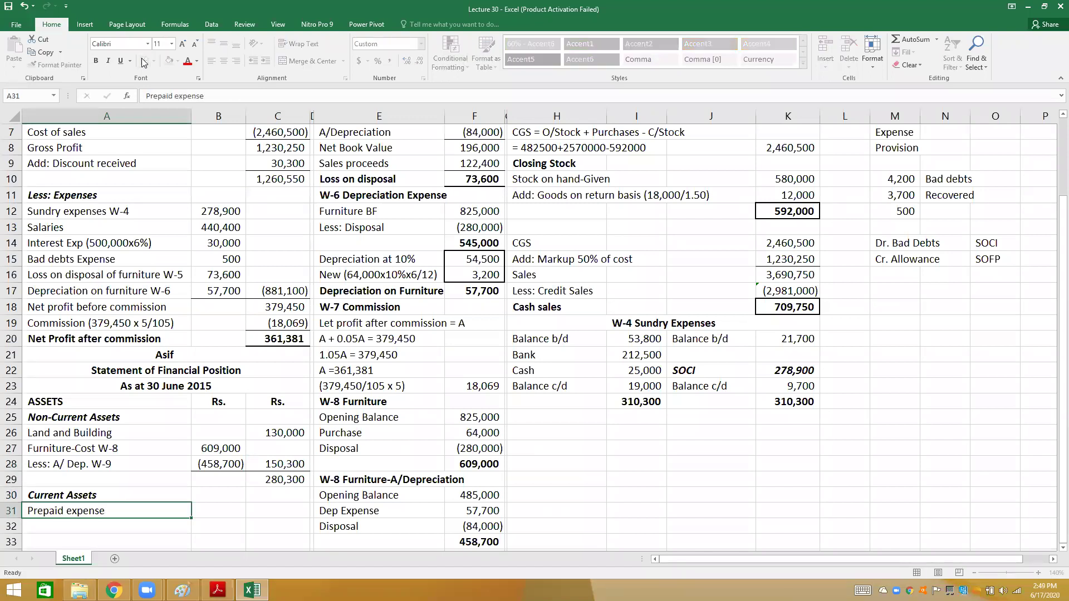
key(Up)
key(Right)
key(Right)
key(Right)
key(Right)
key(Right)
key(Right)
key(Right)
key(Right)
key(Right)
key(Right)
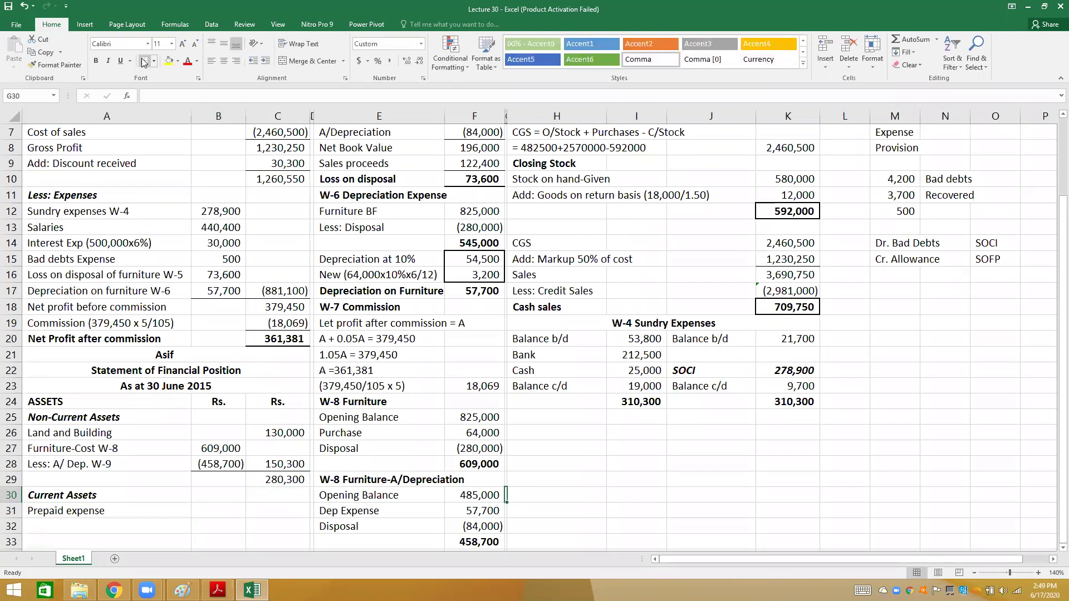
key(Up)
key(Up)
key(Up)
key(Up)
key(Up)
key(Up)
key(Up)
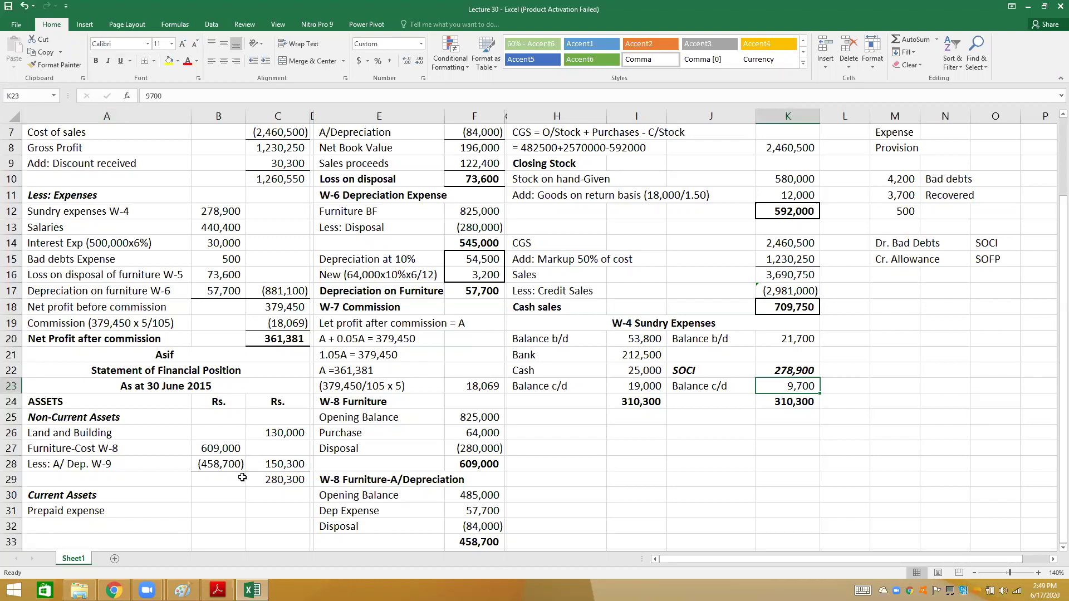
click(221, 510)
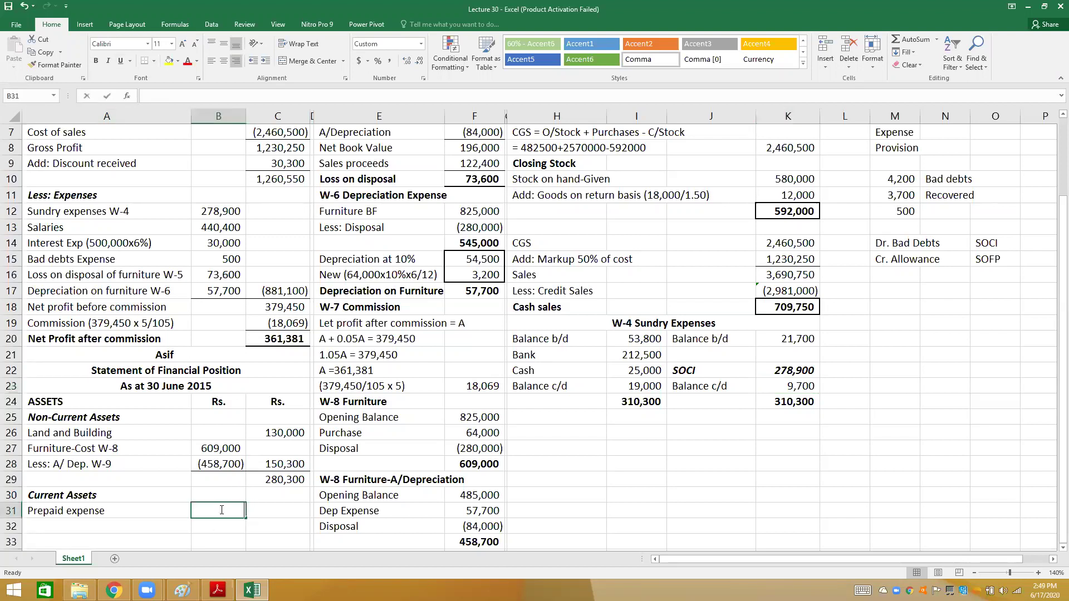
text(9700)
key(Return)
- Add an "Inventory" row in row 32 and link B32 to the closing stock total in K12
key(Left)
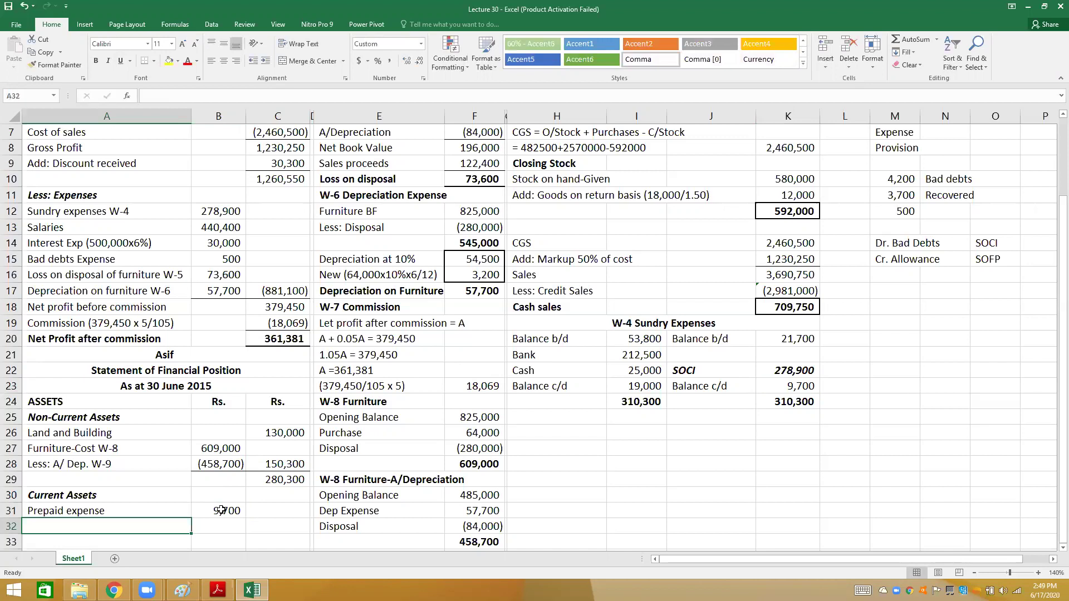
text(Inventory)
key(Tab)
text(=)
click(796, 211)
key(Return)
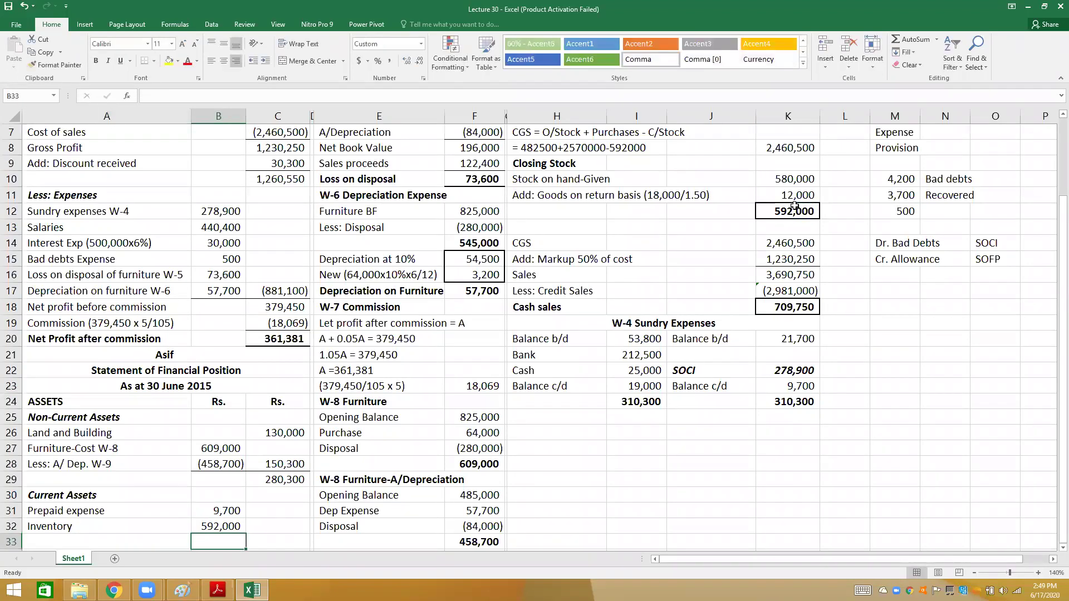
- Label A33 as "Accounts Receivables-Net W-9"
key(Left)
text(A)
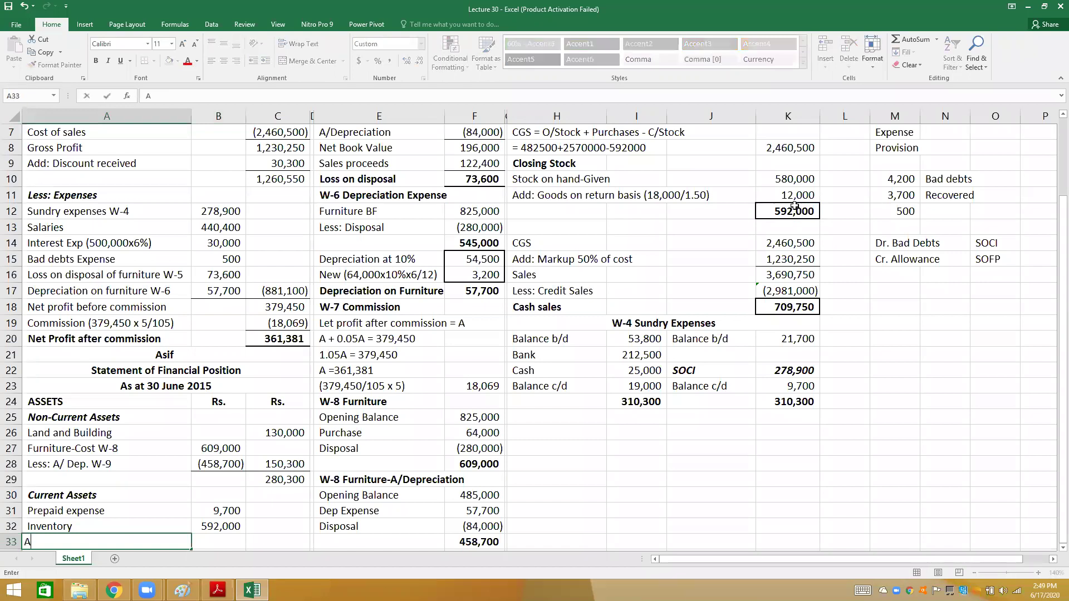
text(ccounts Receivables-Net)
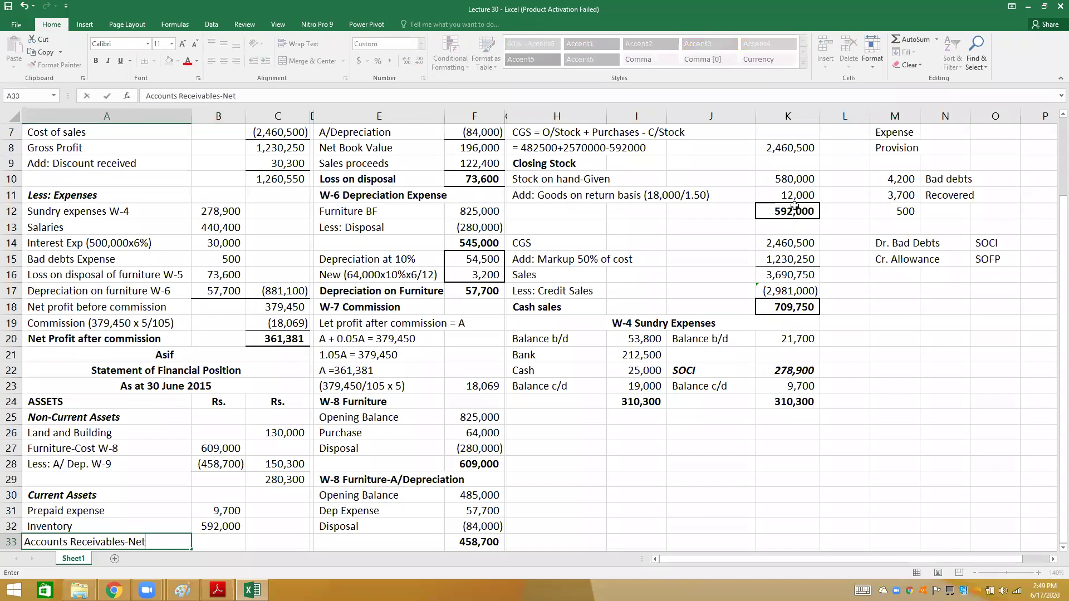
key(Tab)
key(Left)
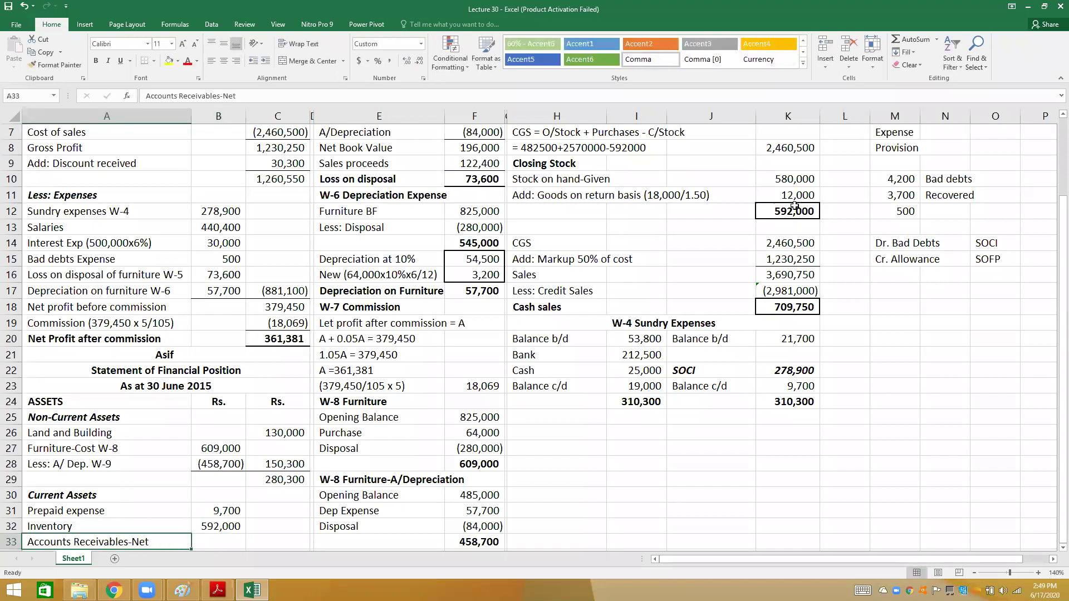
key(F2)
text(E)
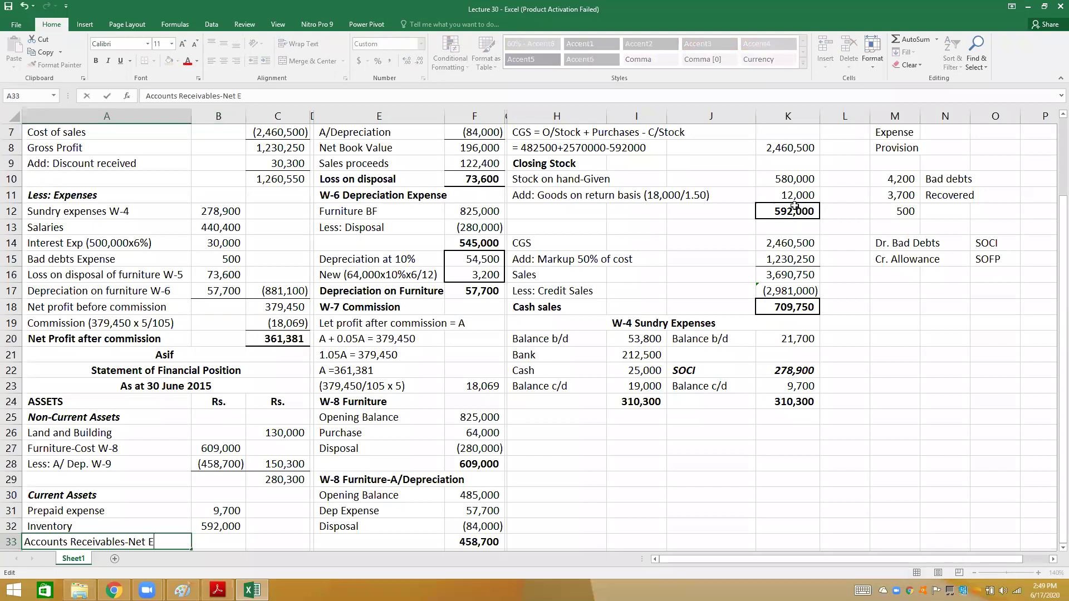
key(BackSpace)
text(W-9)
key(Return)
- Start a new working below the accumulated depreciation one with the heading "W-9 A/R-Net" in E34
click(380, 466)
key(ctrl+c)
key(Down)
key(Down)
key(Down)
key(Down)
key(Down)
text(W-9 A)
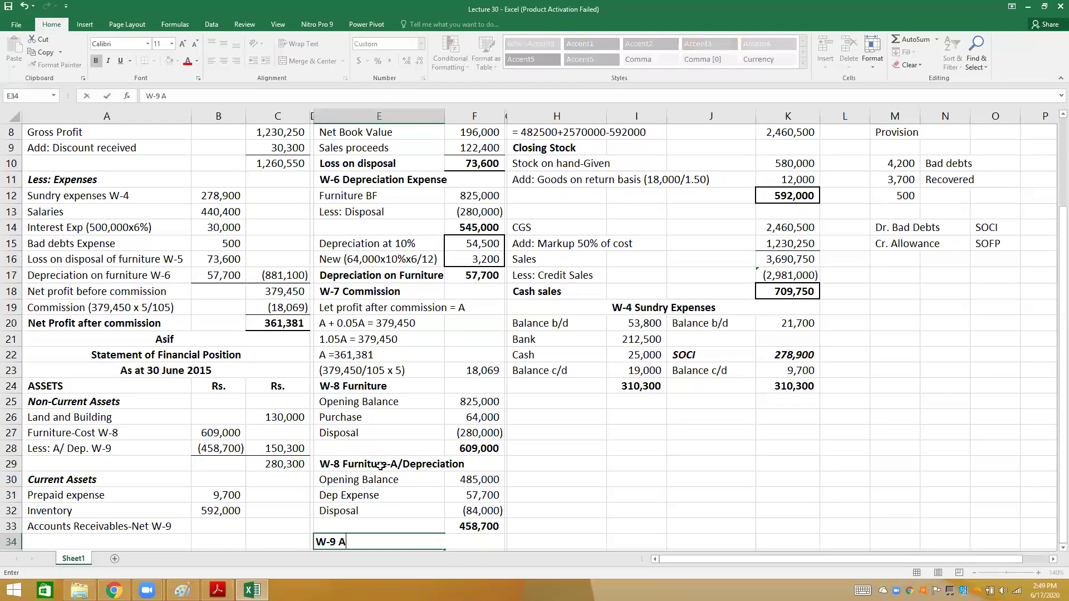
text(/R-Net)
key(Return)
- Label E35 "Accounts Receivables" and look up the closing balance in the Trade Receivables account
text(Acco)
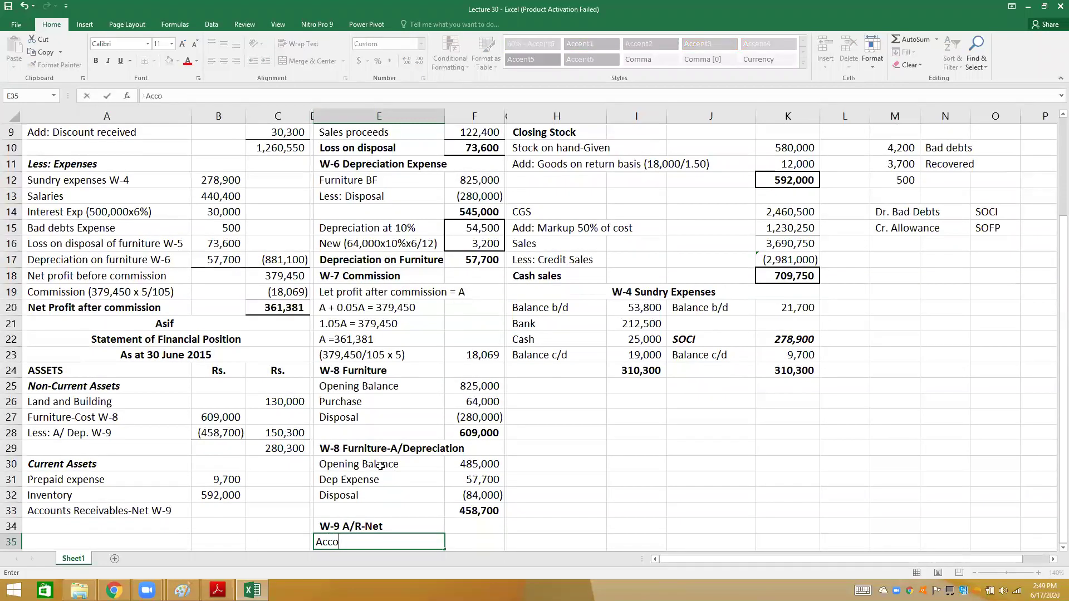
text(unts Receivables)
key(Tab)
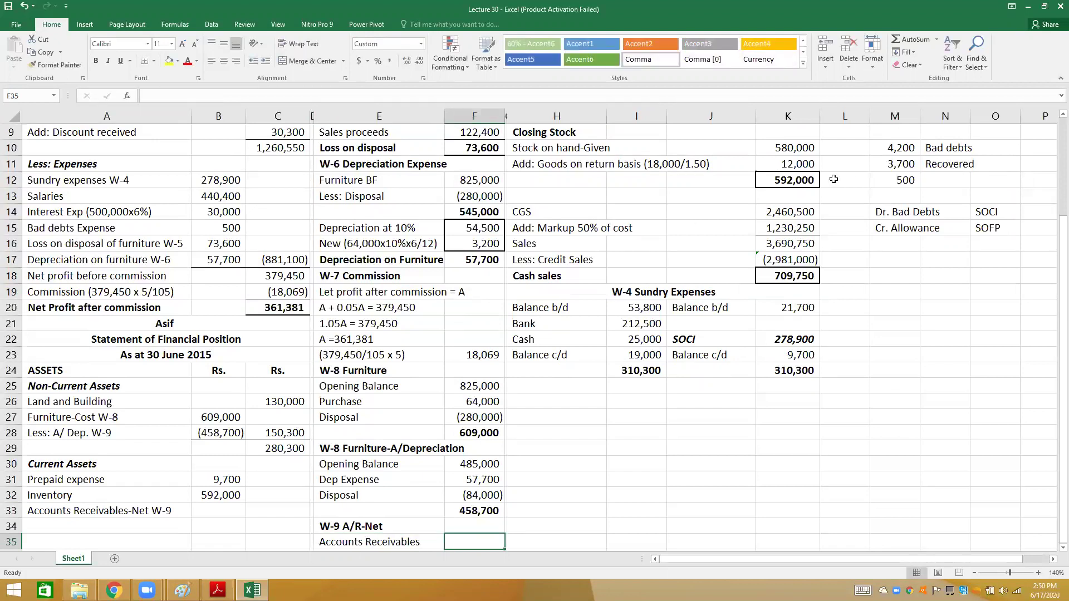
key(Page_Up)
key(Right)
key(Right)
key(Right)
key(Right)
key(Right)
key(Up)
key(Up)
key(Up)
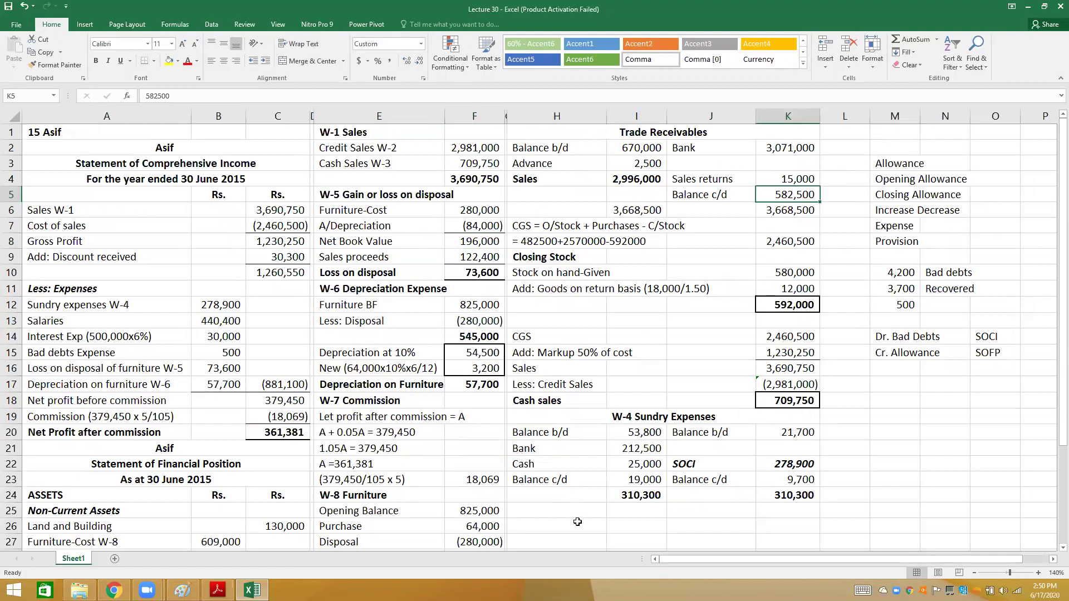
- Bring the Trade Receivables closing balance of 582,500 into F35 of the W-9 working
scroll(441, 541, down, 3)
click(451, 541)
text(=)
click(846, 163)
key(Up)
key(Up)
key(Up)
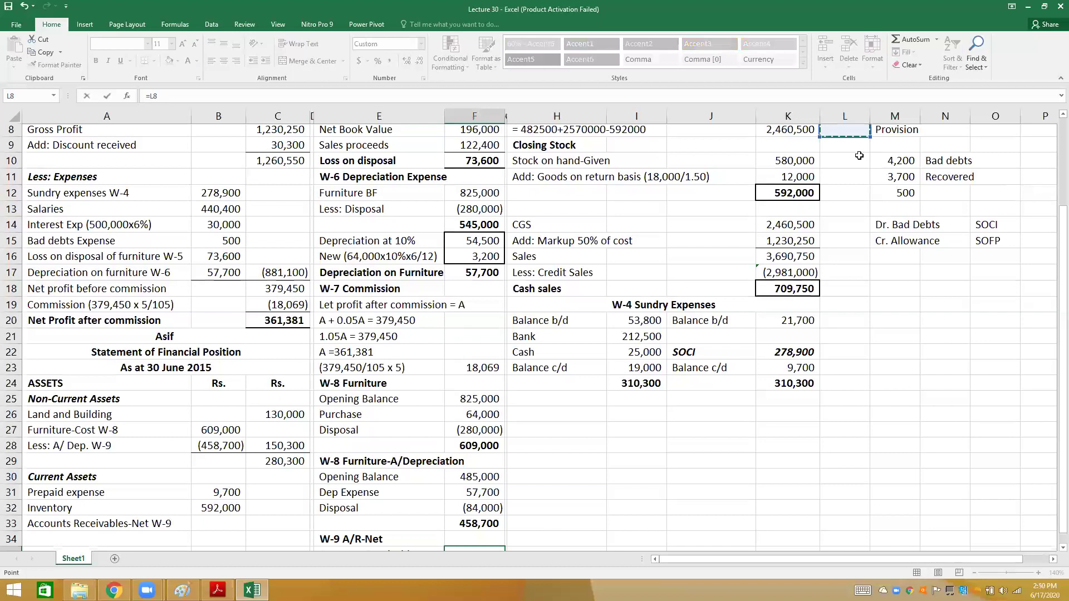
key(Up)
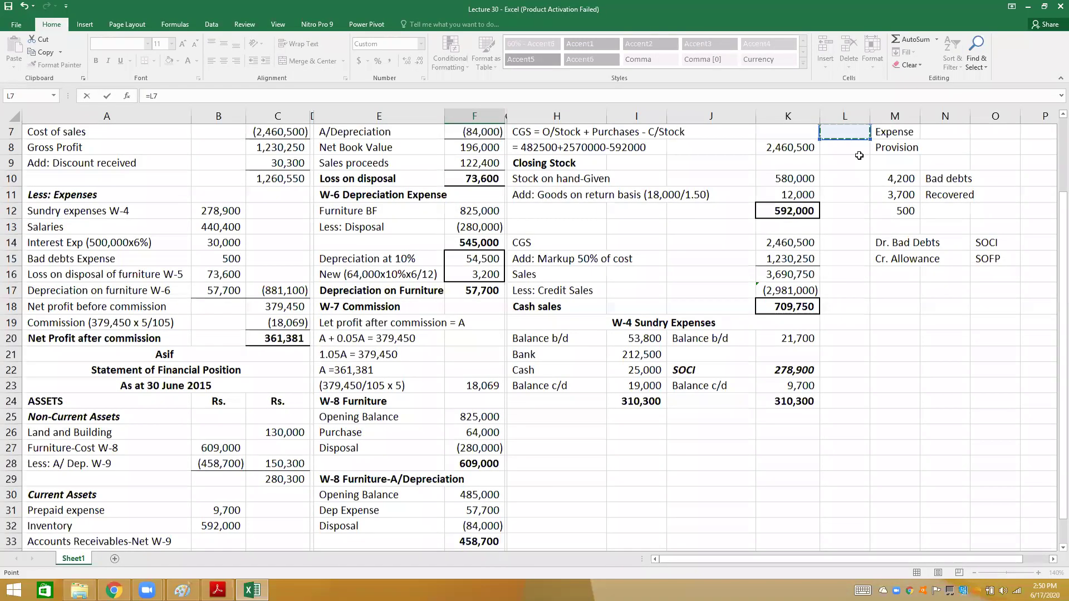
key(Escape)
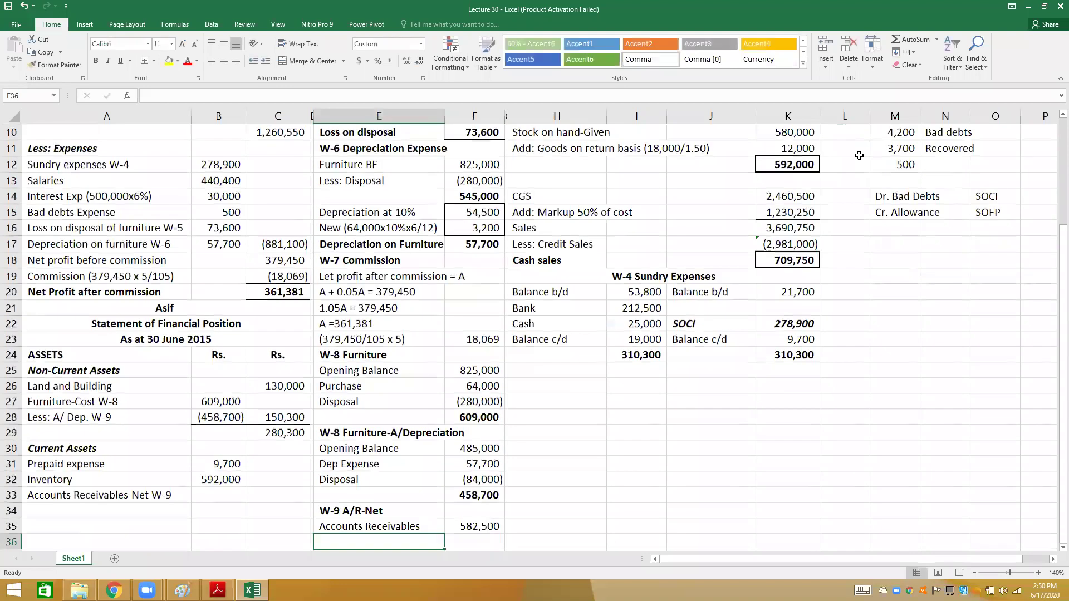
- Add "Less: Allowance BF" in row 36 with -27,000, taking the opening provision from the Acrobat Reader PDF
text(Less: Allowa)
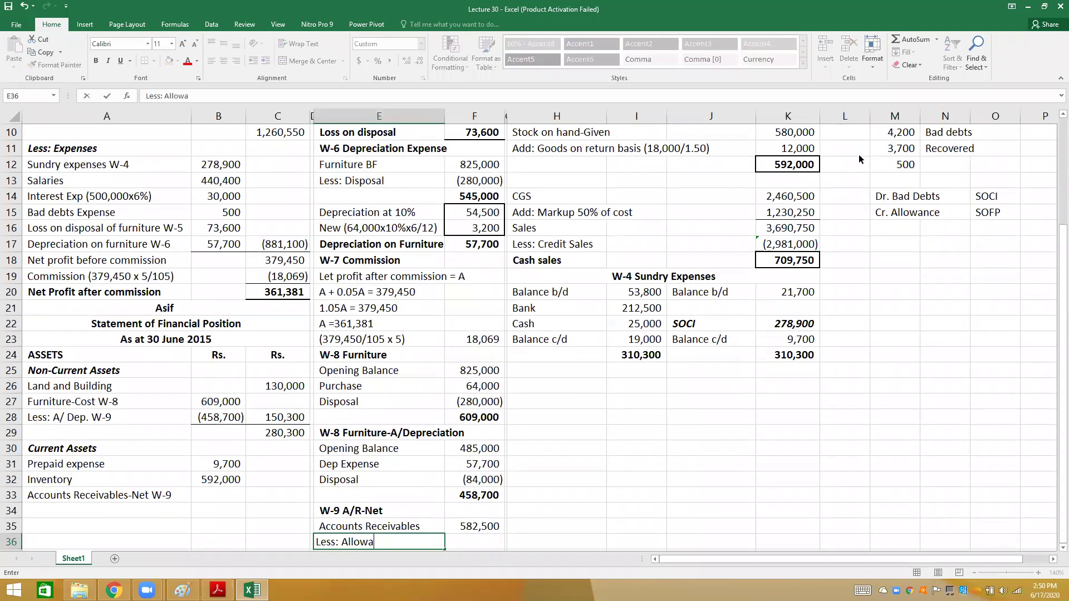
text(nce BF)
key(Tab)
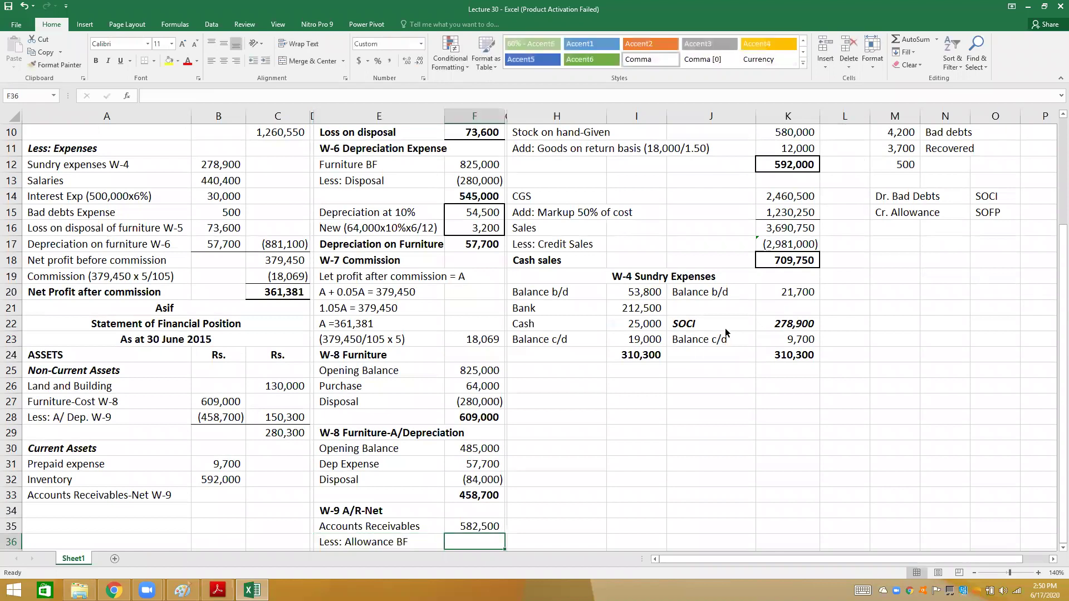
key(alt+Tab)
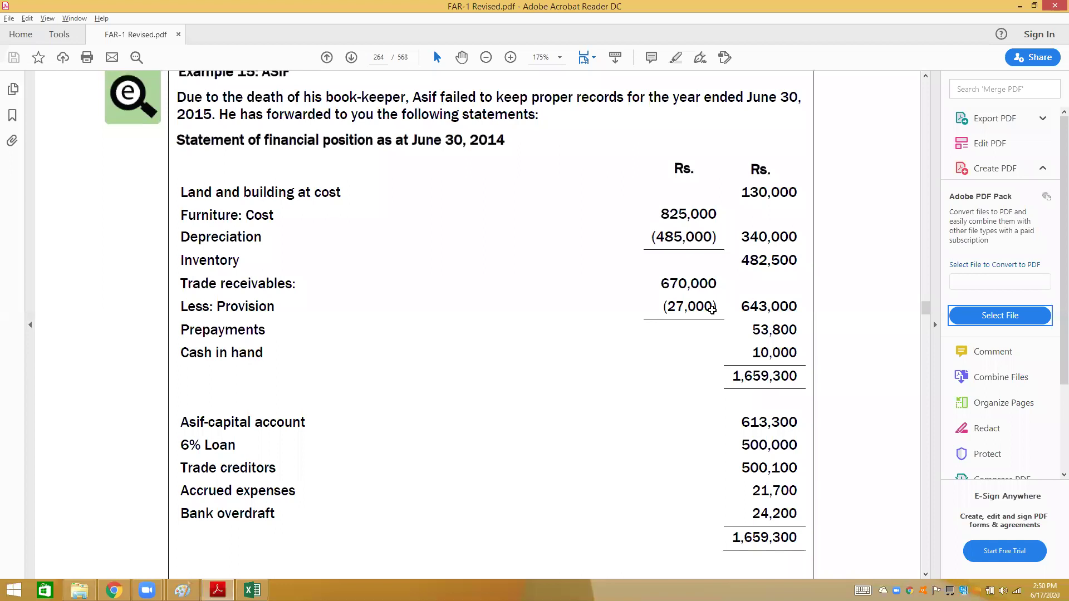
key(alt+Tab)
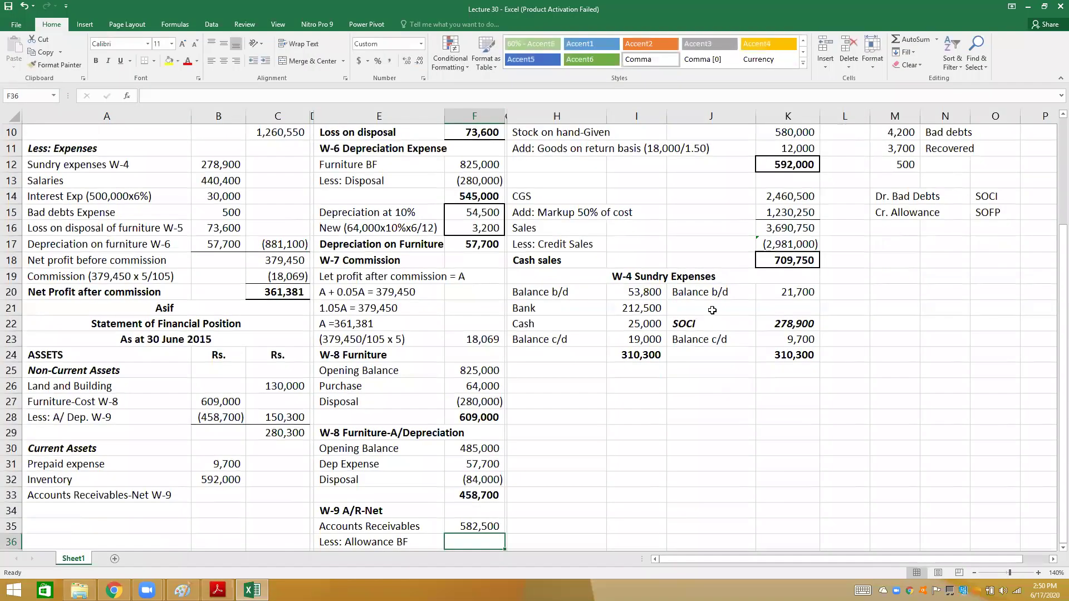
text(-27000)
key(Return)
- Add "Less: During the year" in row 37 with -500, the allowance increase shown in M12
text(Less: Dur)
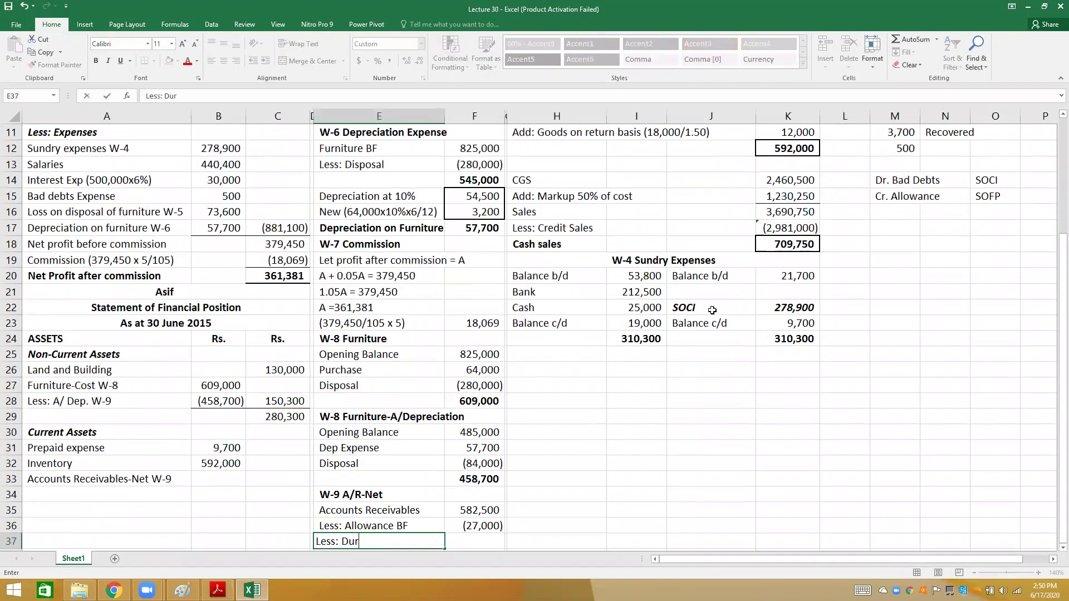
text(ing the year)
key(Tab)
click(895, 148)
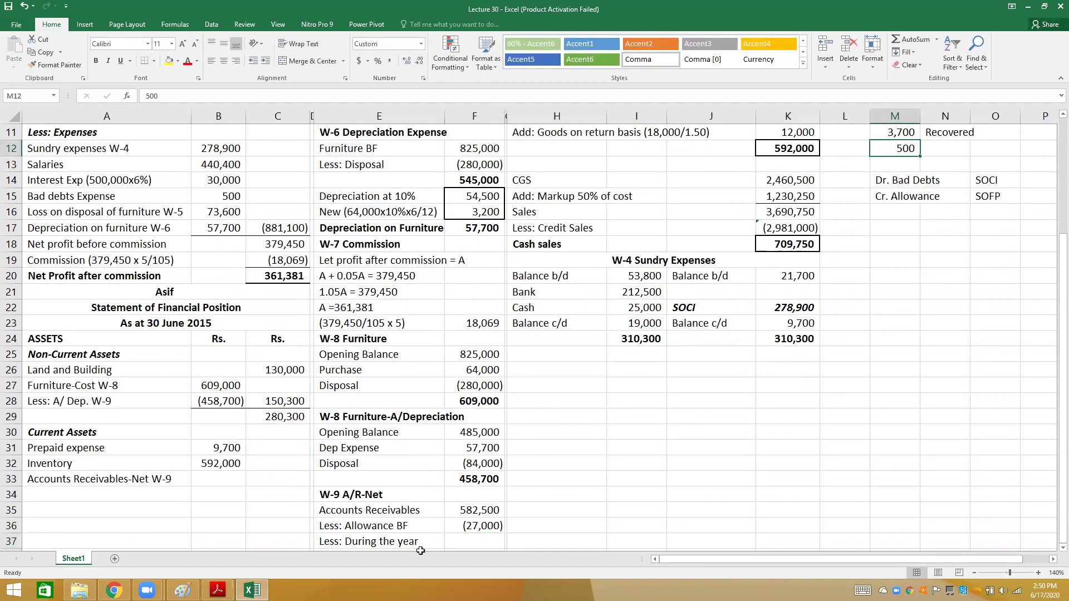
click(475, 543)
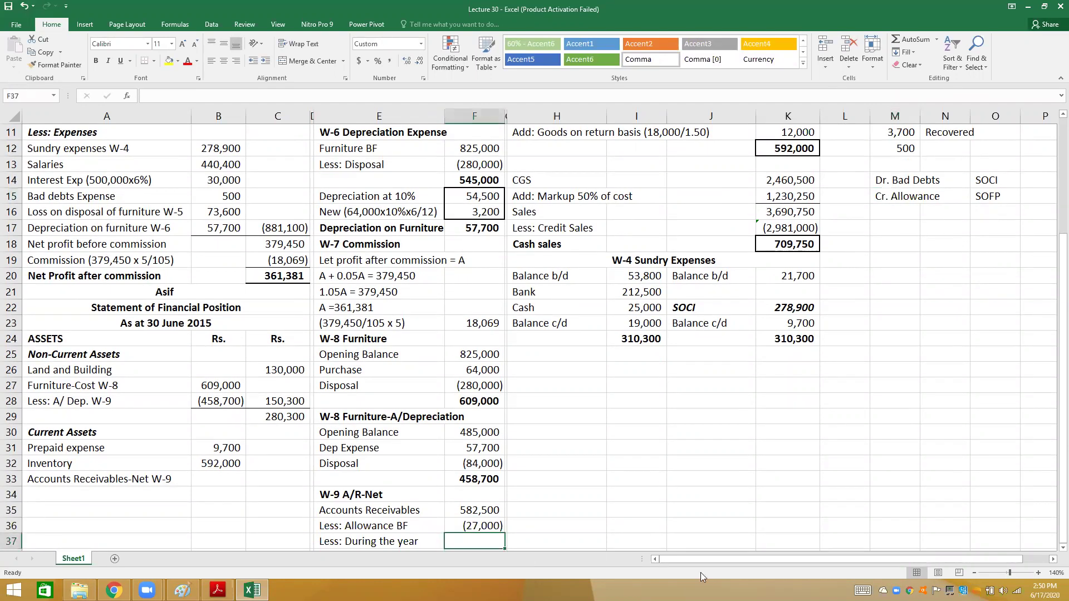
text(-500)
key(Return)
- Total the net receivables working in F38 with the formula =F35+F36+F37
text(=)
key(Up)
key(Up)
key(Up)
text(+)
key(Up)
key(Up)
text(+)
key(Up)
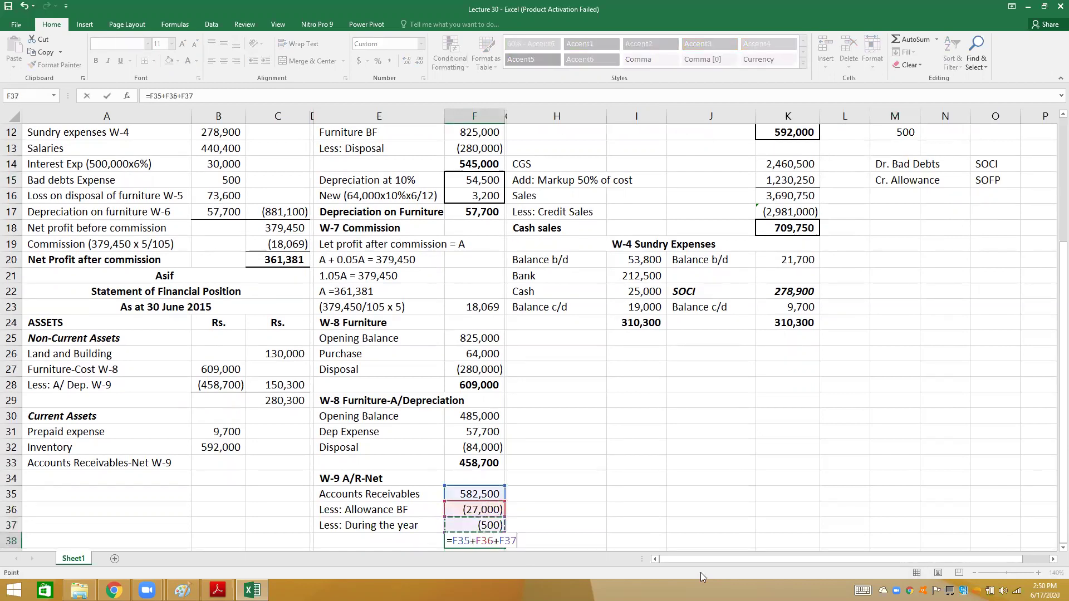
key(Return)
- Link the Accounts Receivables-Net amount in B33 to the W-9 total in F38
key(Up)
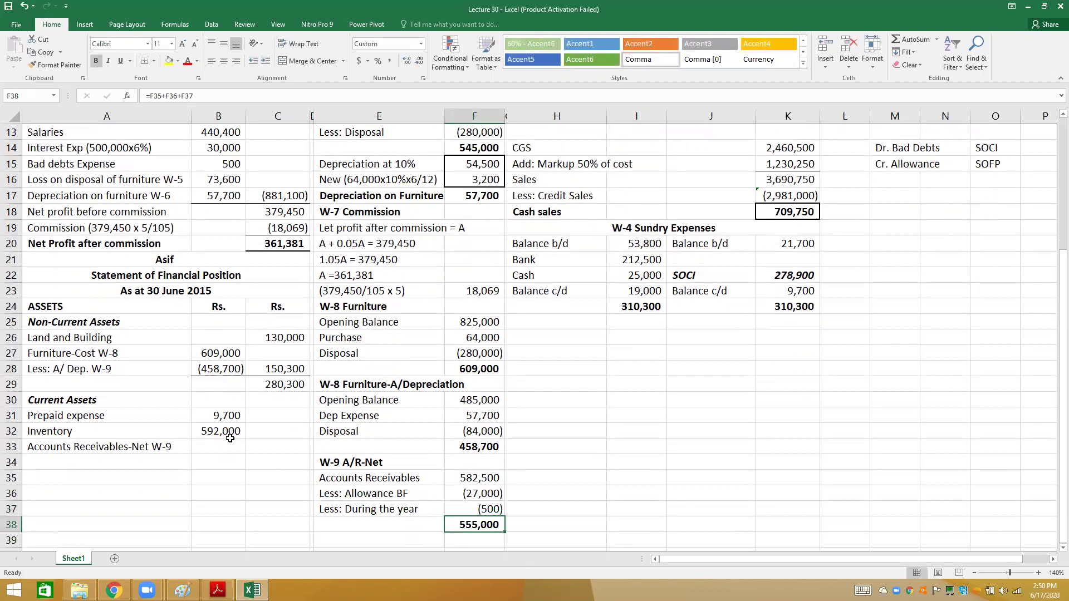
key(Left)
key(Left)
key(Left)
key(Left)
key(Up)
key(Up)
key(Up)
key(Up)
key(Up)
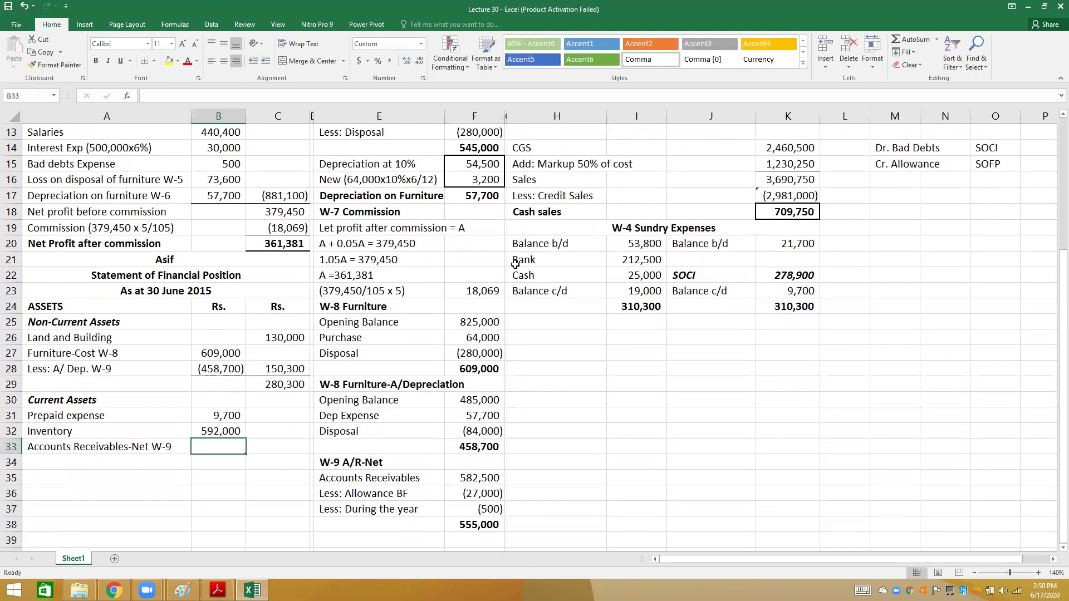
text(=)
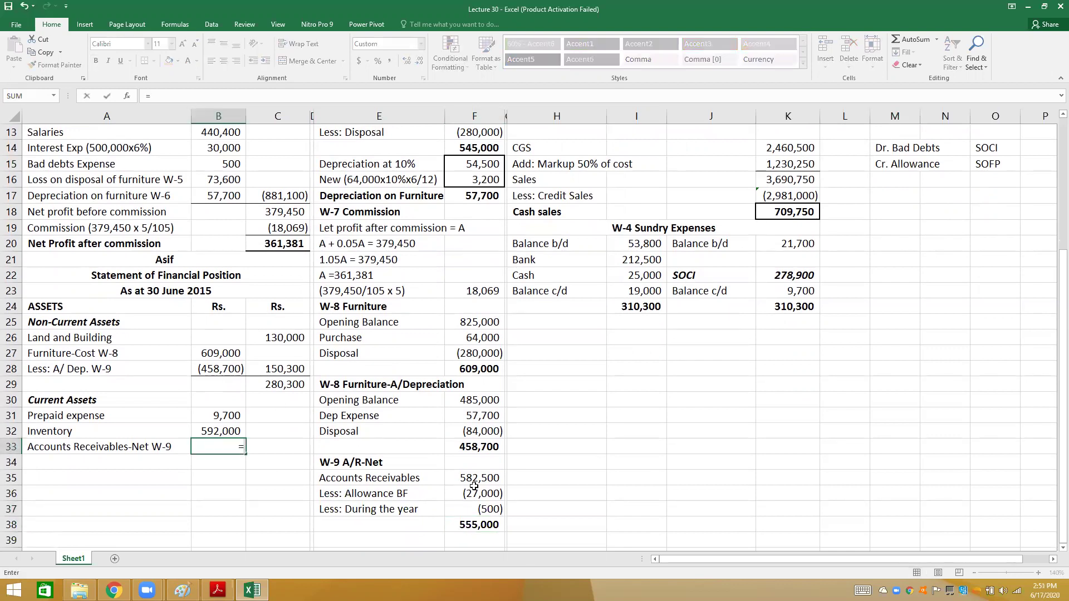
click(478, 524)
key(Return)
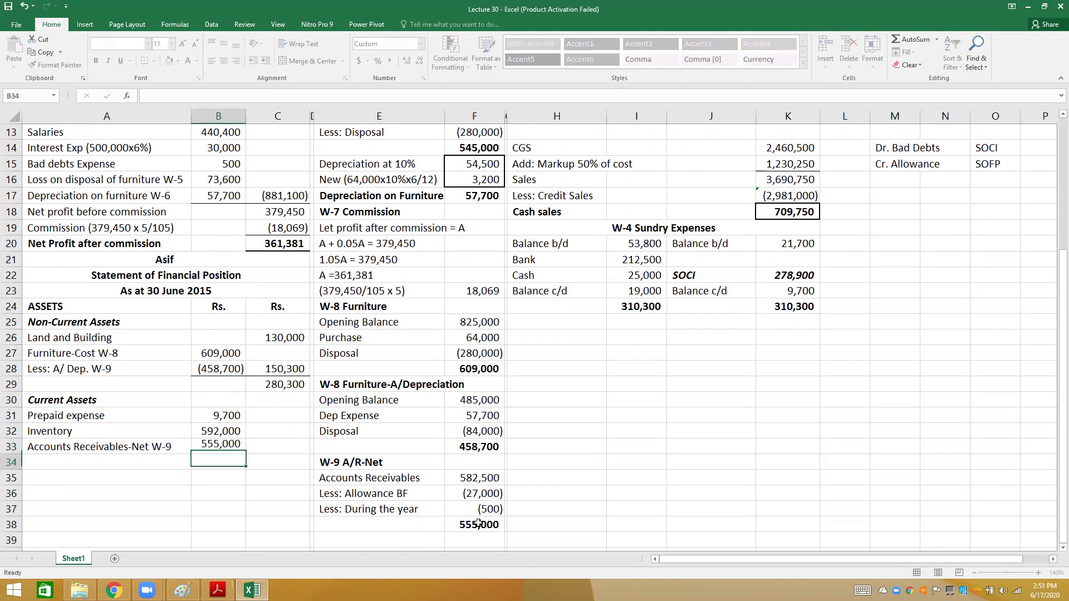
- Check the bank details in the Acrobat Reader PDF and add the current asset label "Bank W-10" in A34 of the workbook
key(Left)
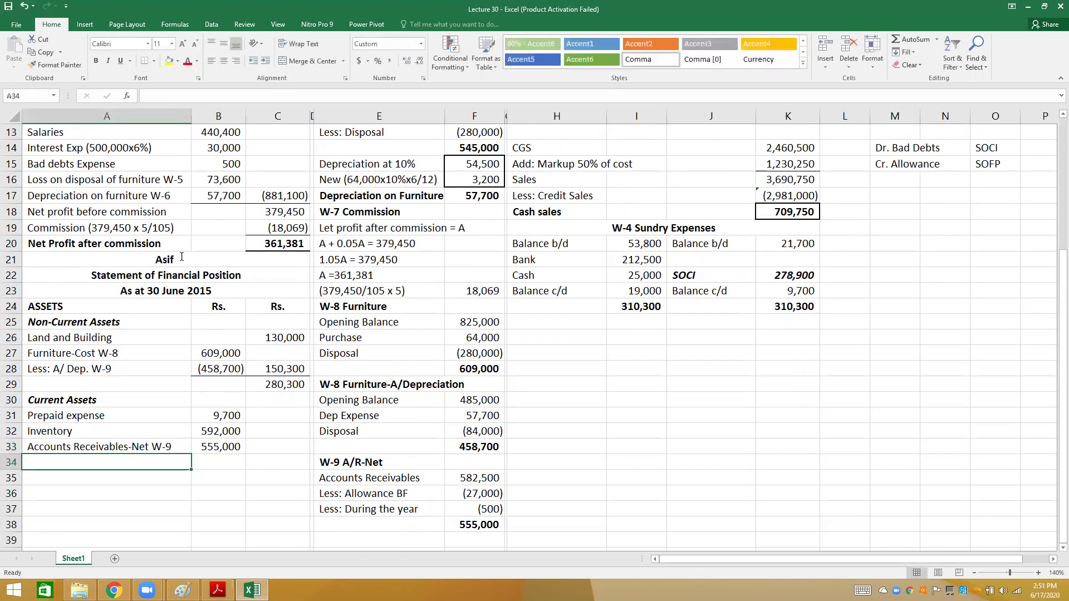
key(alt+Tab)
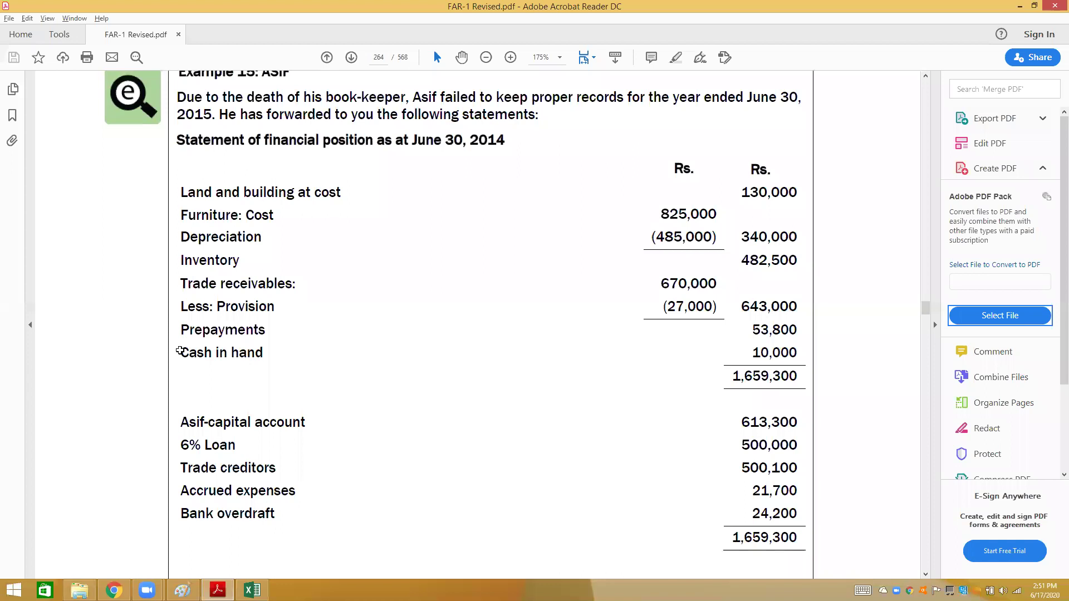
key(alt+Tab)
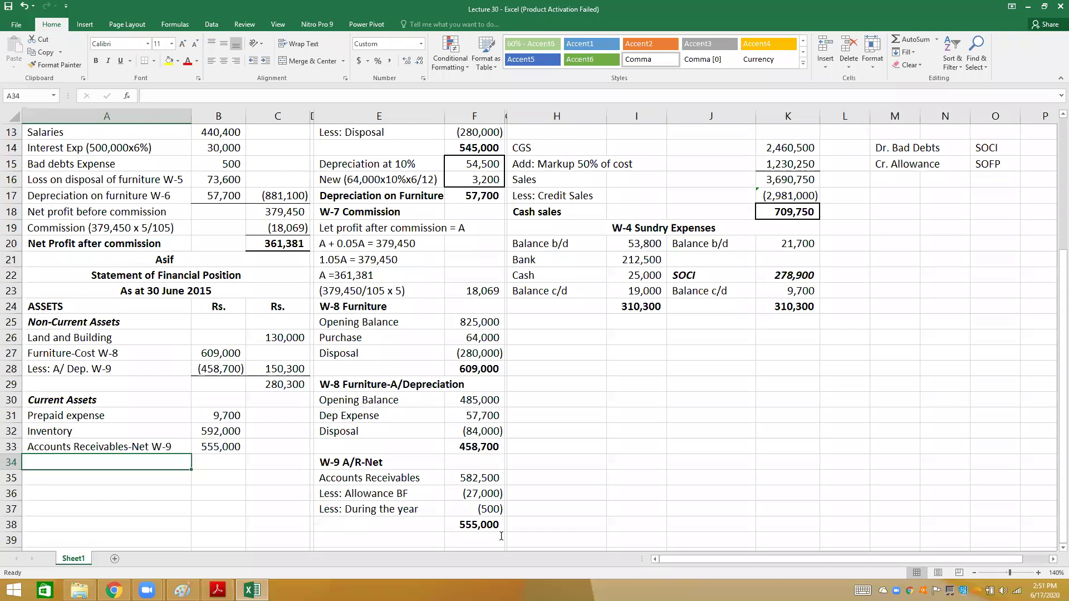
key(alt+Tab)
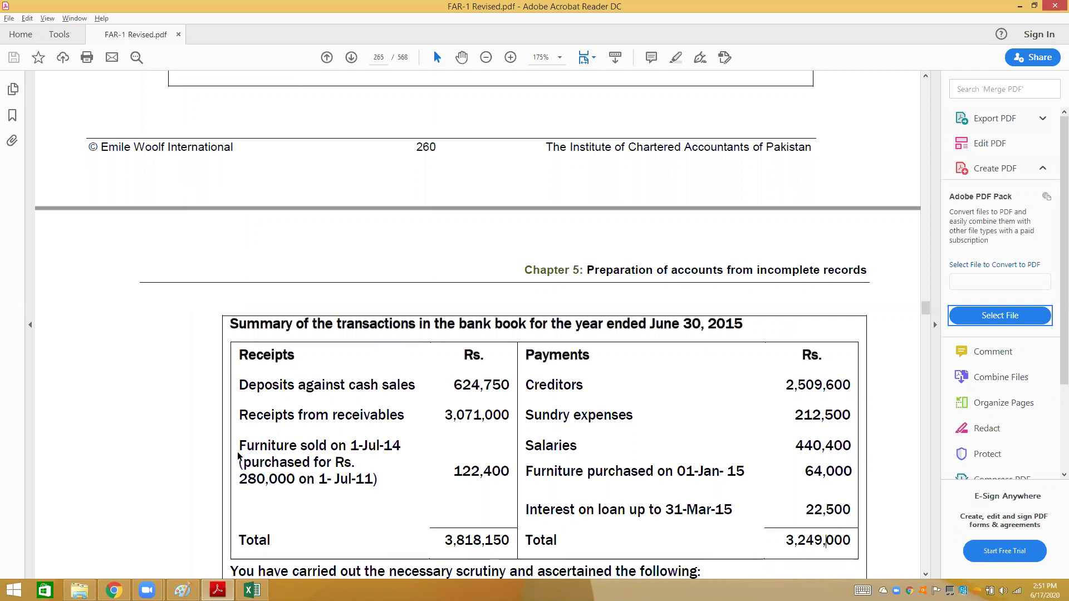
key(Page_Up)
key(alt+Tab)
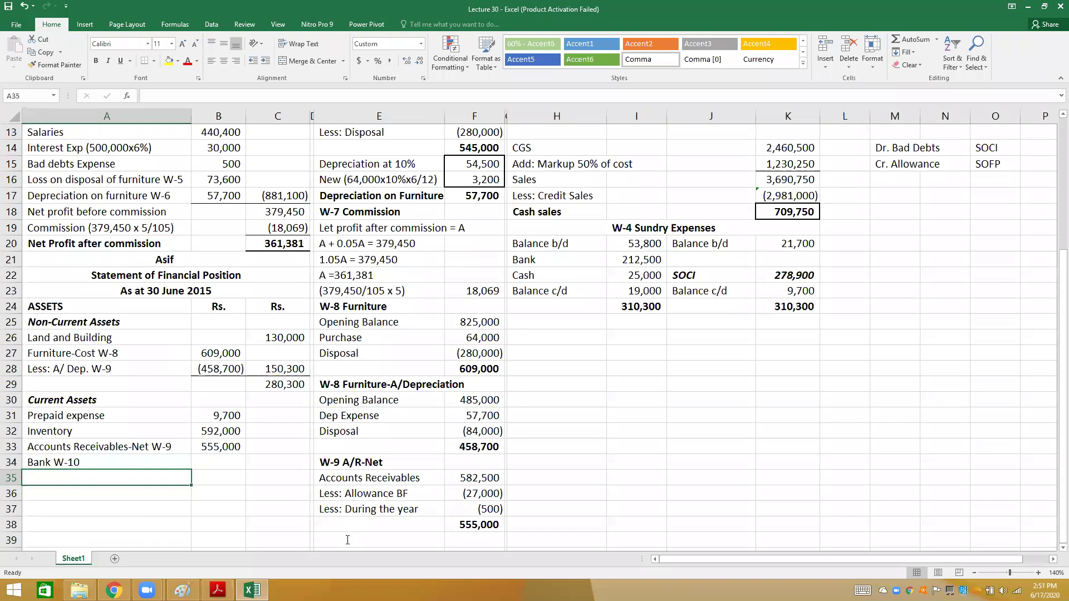
- Add the working heading "W-10 Cash at bank" in E39
click(345, 539)
text(W-10 )
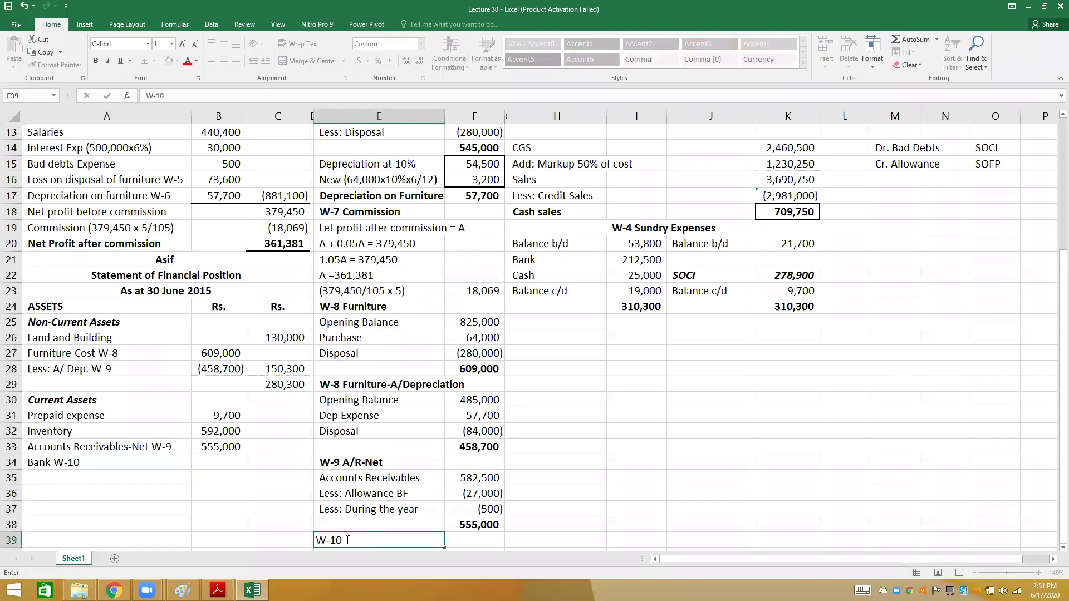
text(Cash at bank)
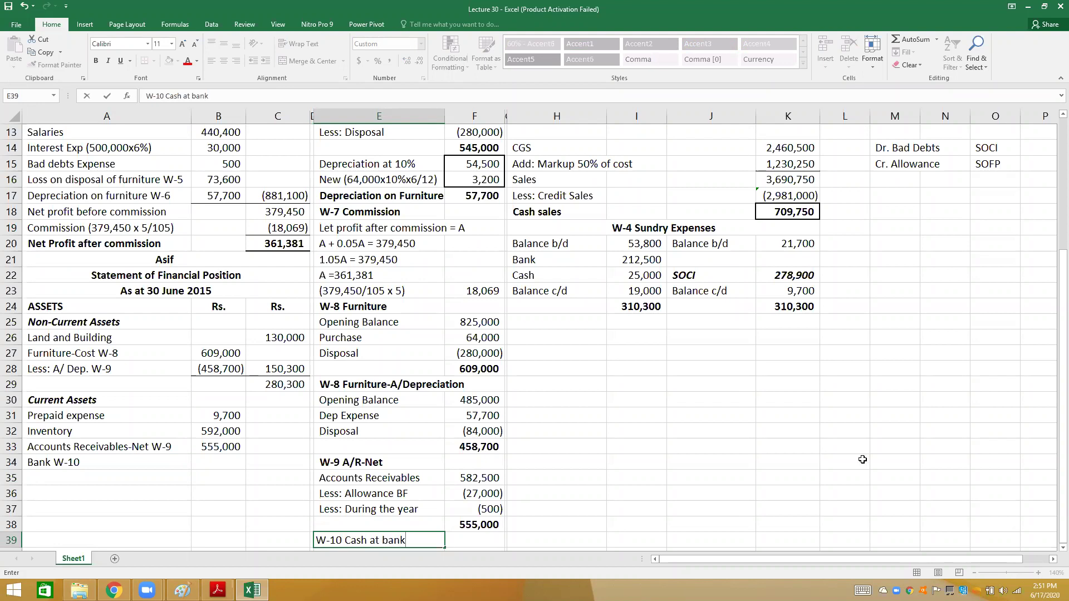
key(Return)
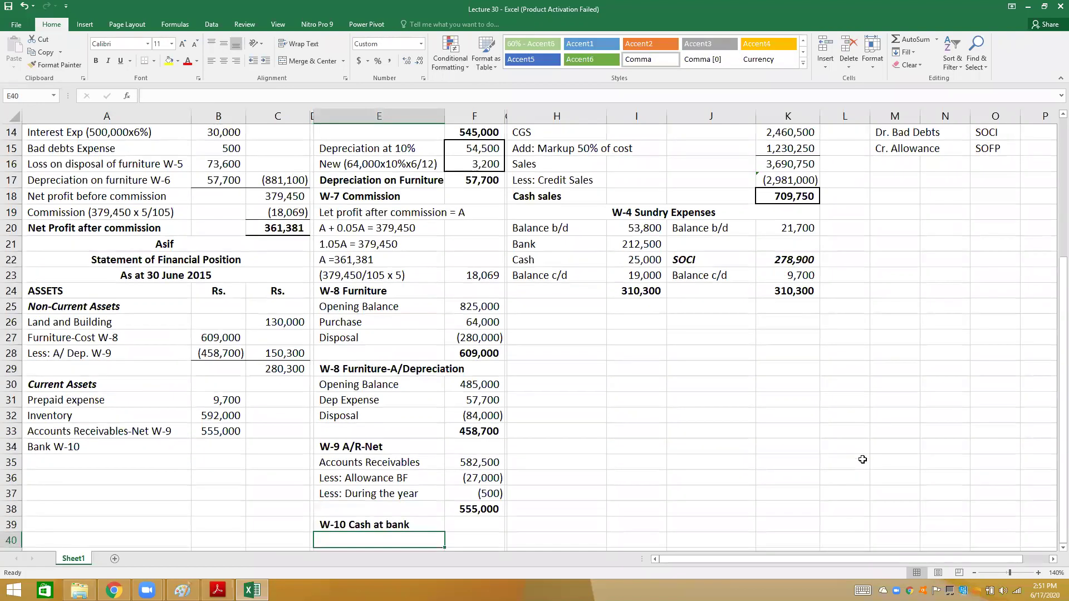
- Add "Bank BF" in row 40 with -24200, taking the opening bank overdraft from the Acrobat Reader PDF
text(Bank BF)
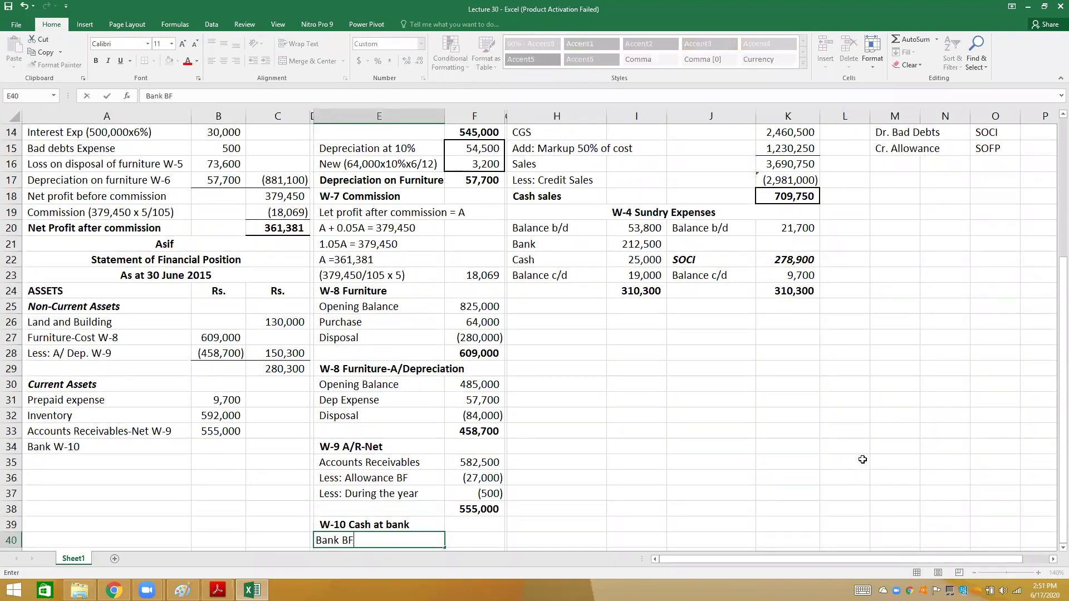
key(Tab)
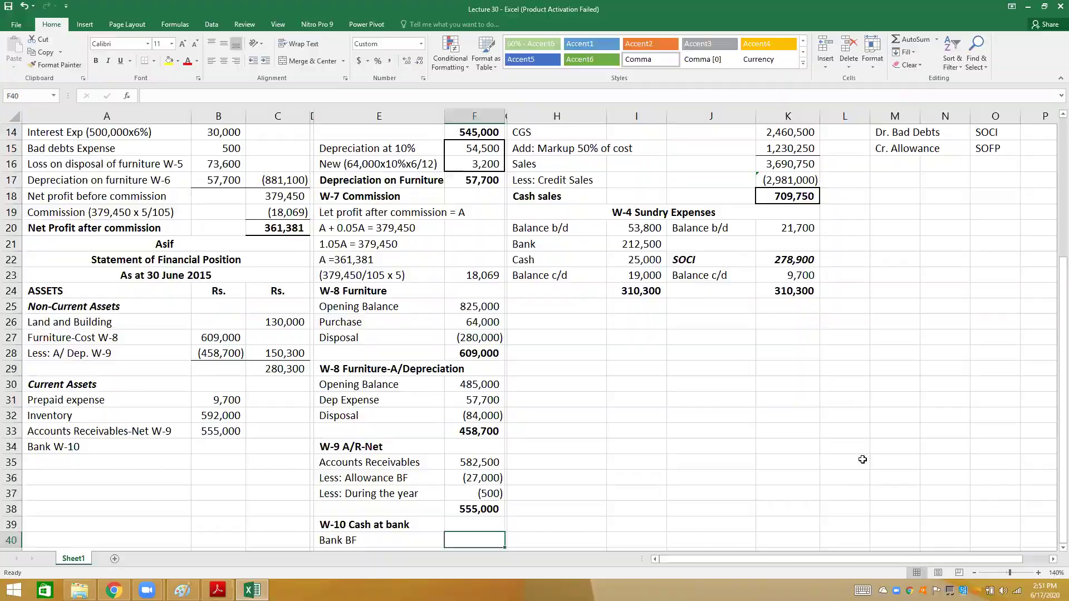
key(alt+Tab)
key(alt+Tab)
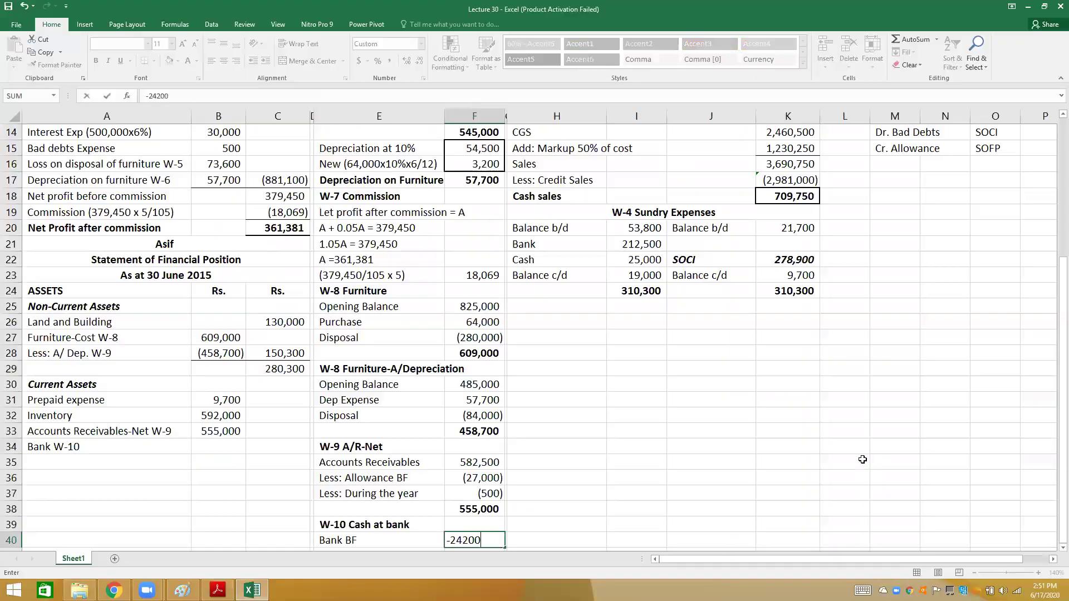
key(Return)
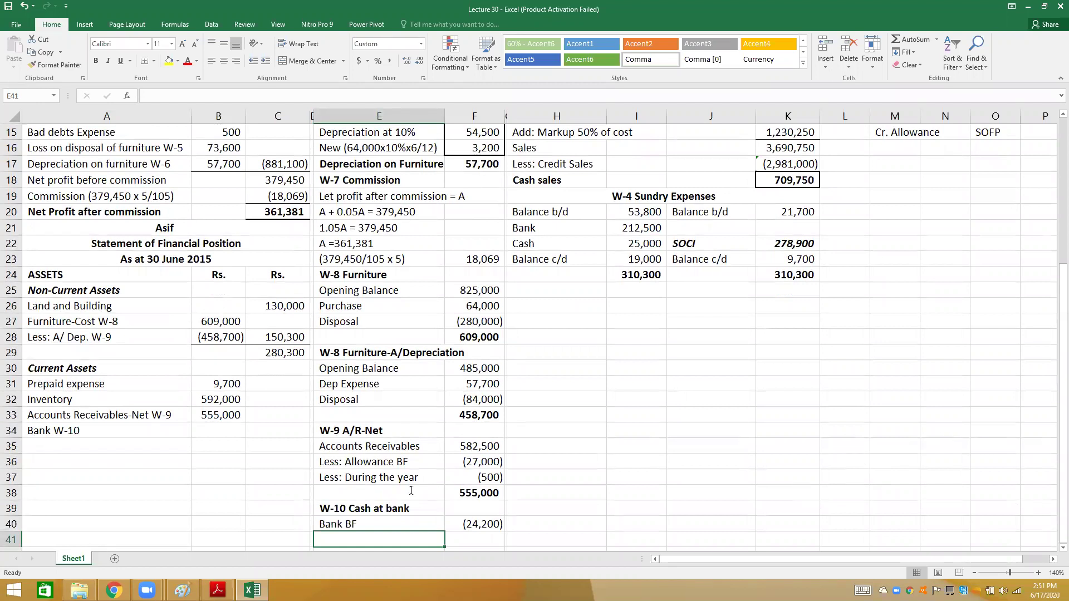
- Add "Receipts" of 3,818,150 and "Payments" of -3,249,000 in rows 41 and 42, using the bank book totals in the Acrobat Reader PDF
key(alt+Tab)
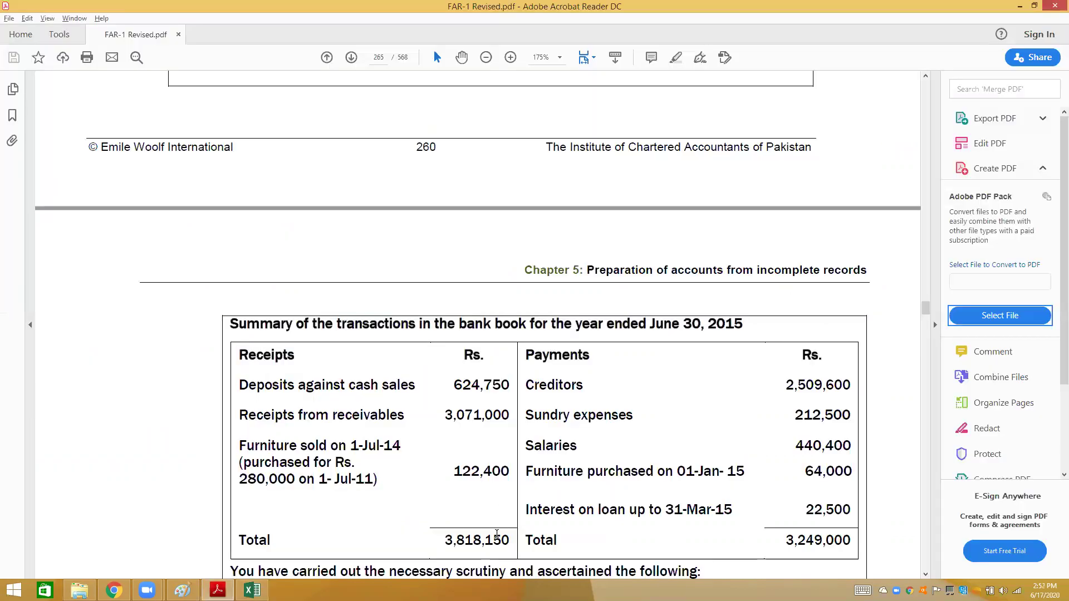
click(497, 535)
key(alt+Tab)
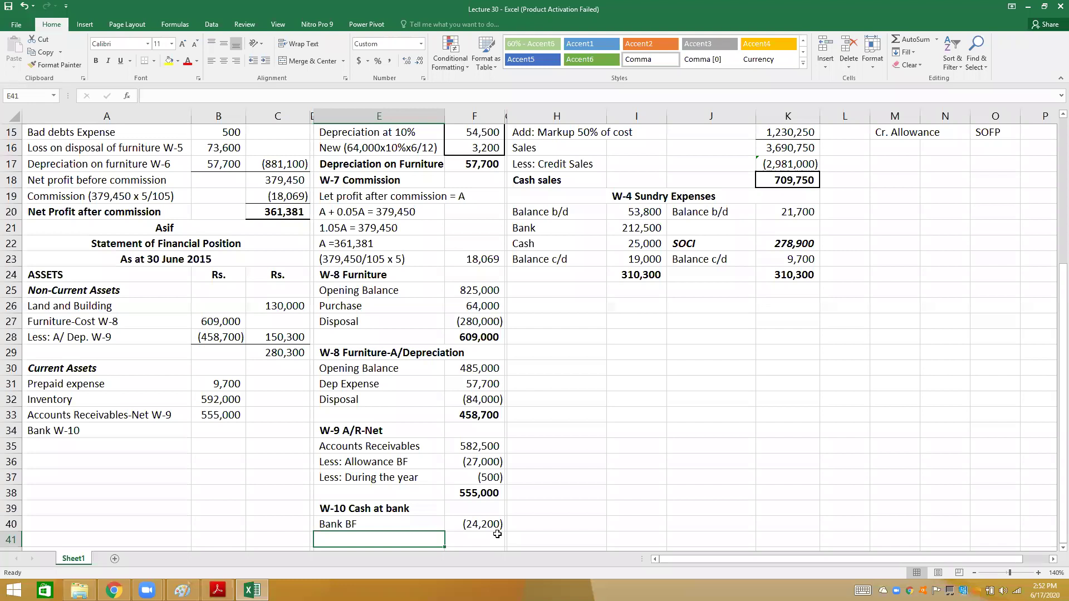
key(alt+Tab)
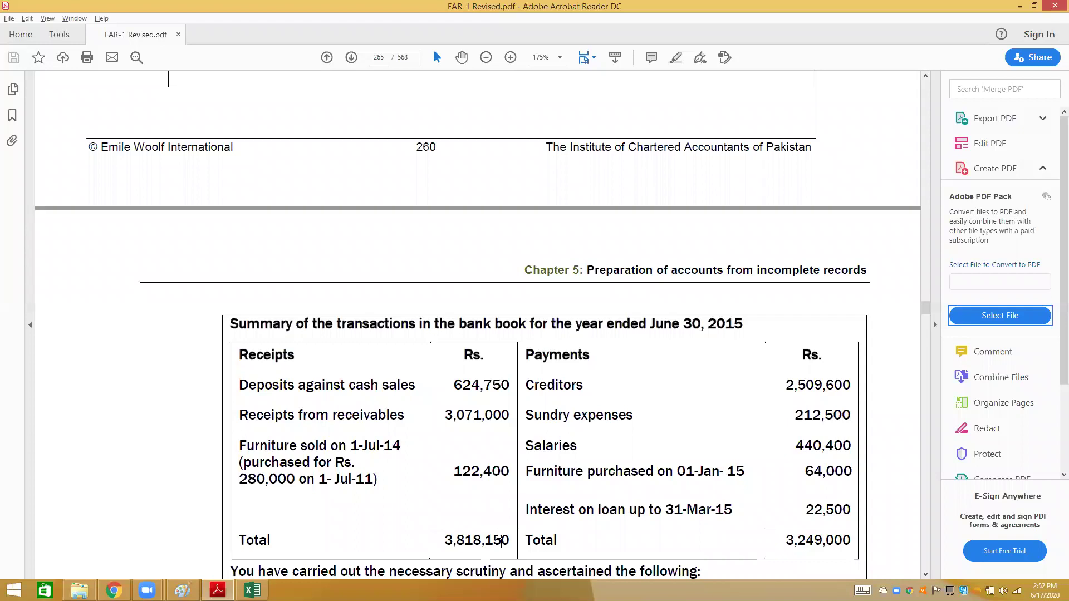
key(alt+Tab)
text(-3249000)
key(Return)
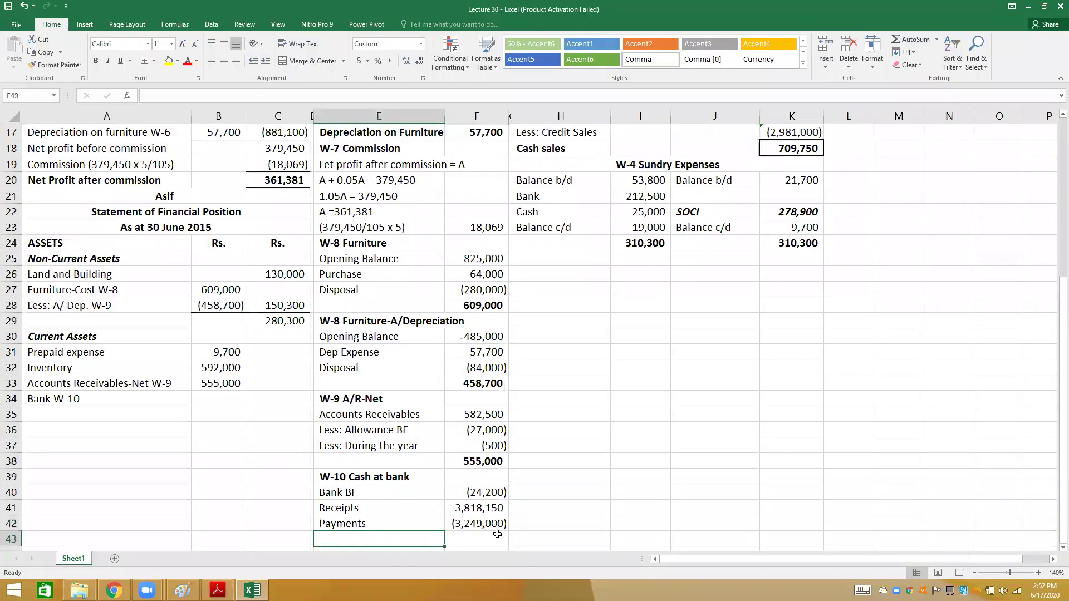
- Total the cash at bank working in F43 with the formula =F40+F41+F42
text(=)
key(Up)
key(Up)
key(Up)
text(+)
key(Up)
text(+)
key(Up)
key(Up)
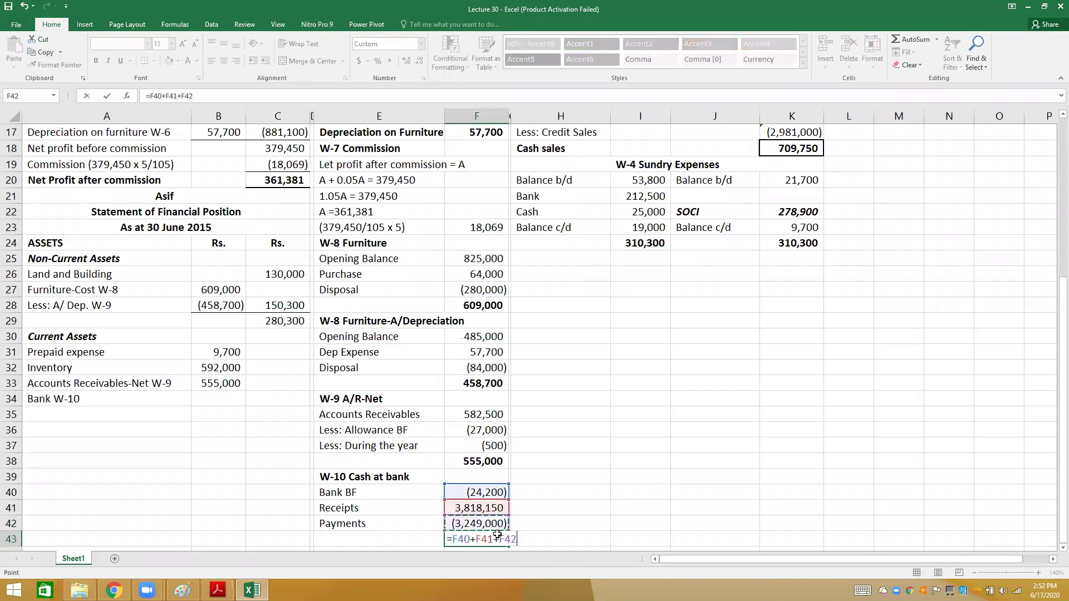
key(Return)
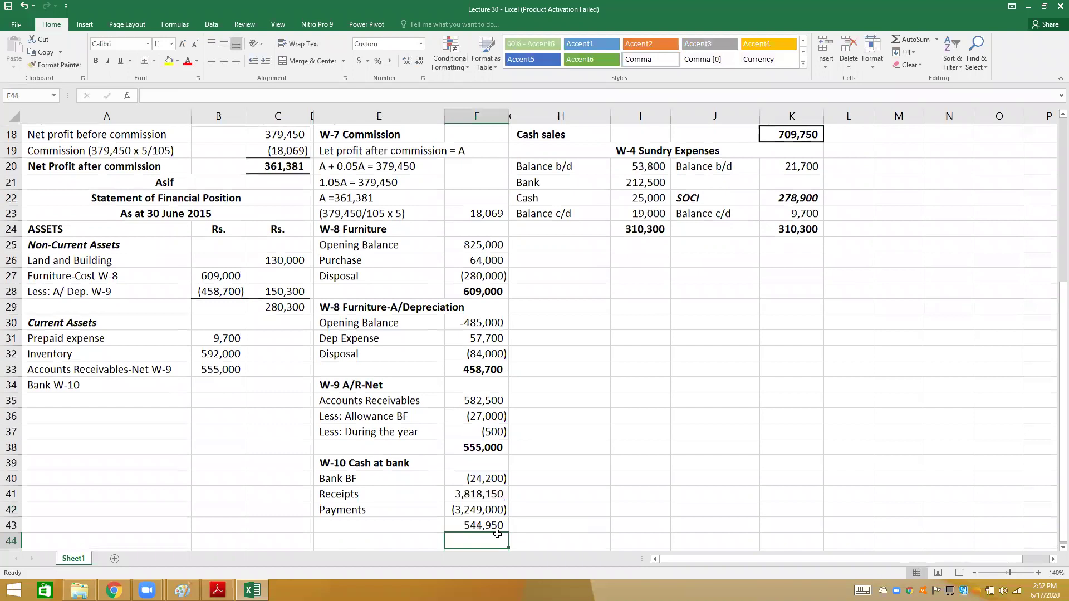
- Label the W-10 total in E43 "Balance at bank"
key(Up)
key(Left)
text(Balanc)
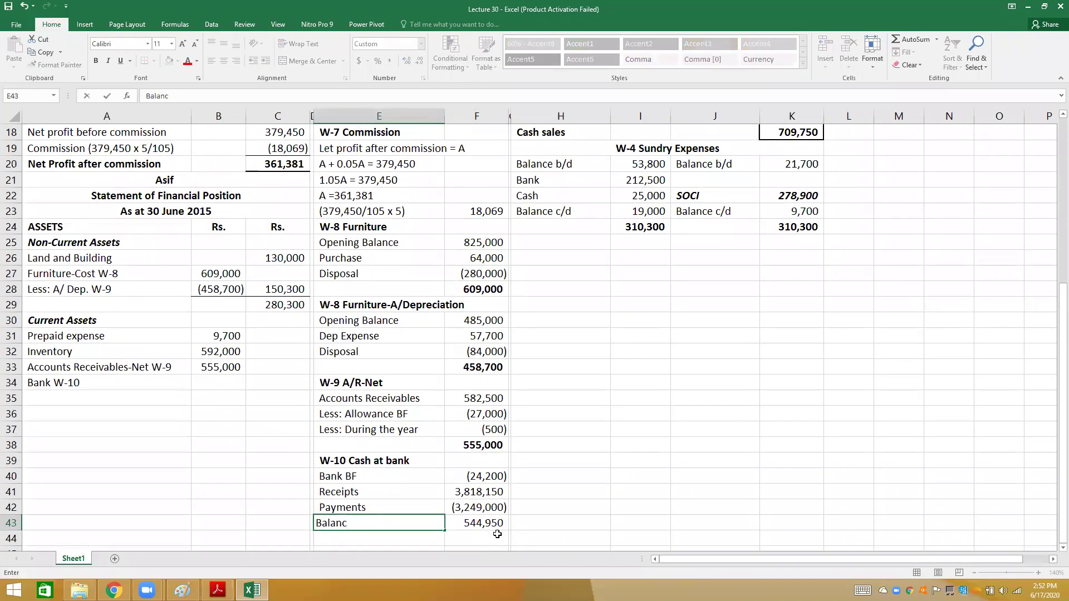
text(e at bank)
- Make the "Balance at bank" row bold and put a top and bottom border on its amount in F43
key(shift+Right)
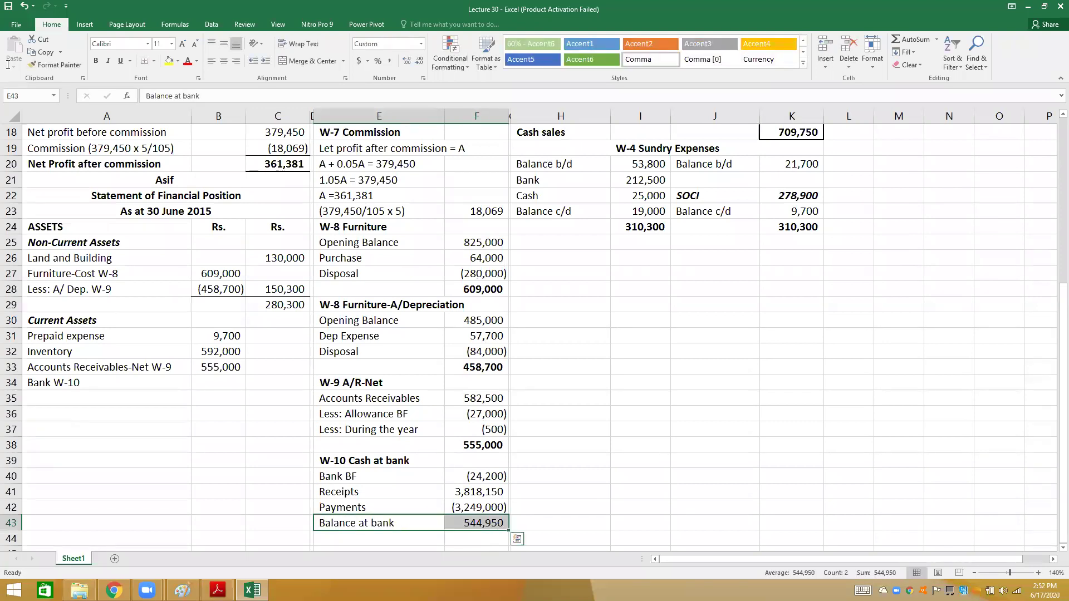
click(96, 60)
key(Right)
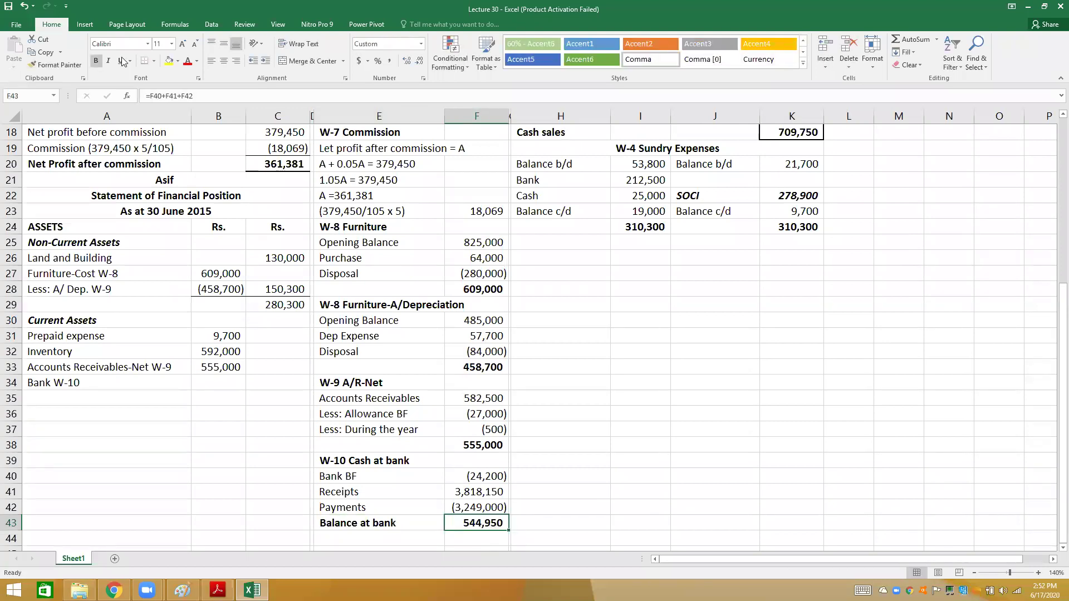
click(154, 61)
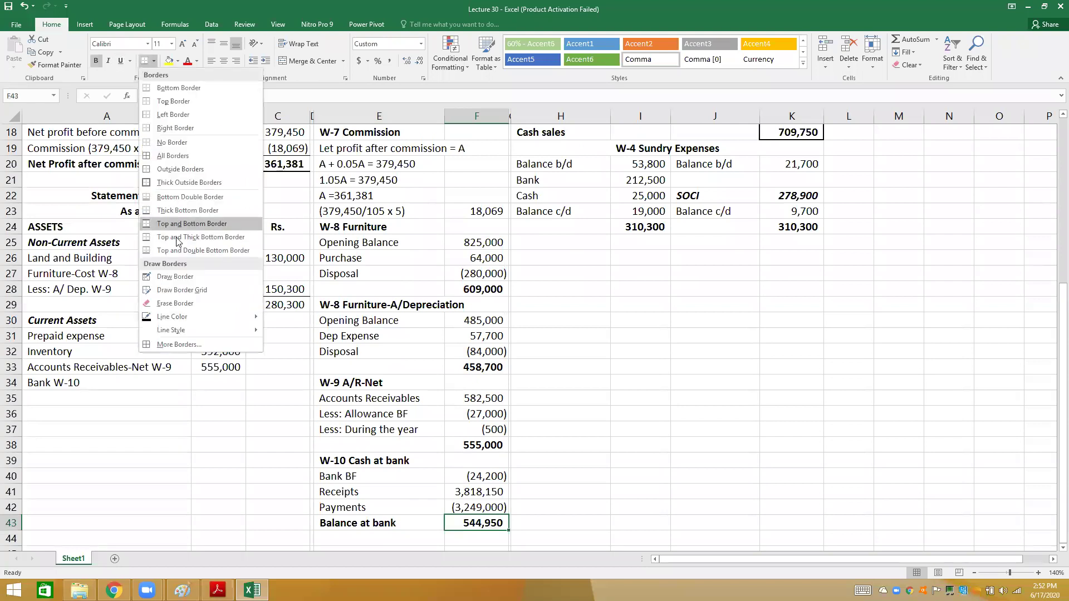
- Link the Bank W-10 amount in B34 to the W-10 balance in F43
click(204, 382)
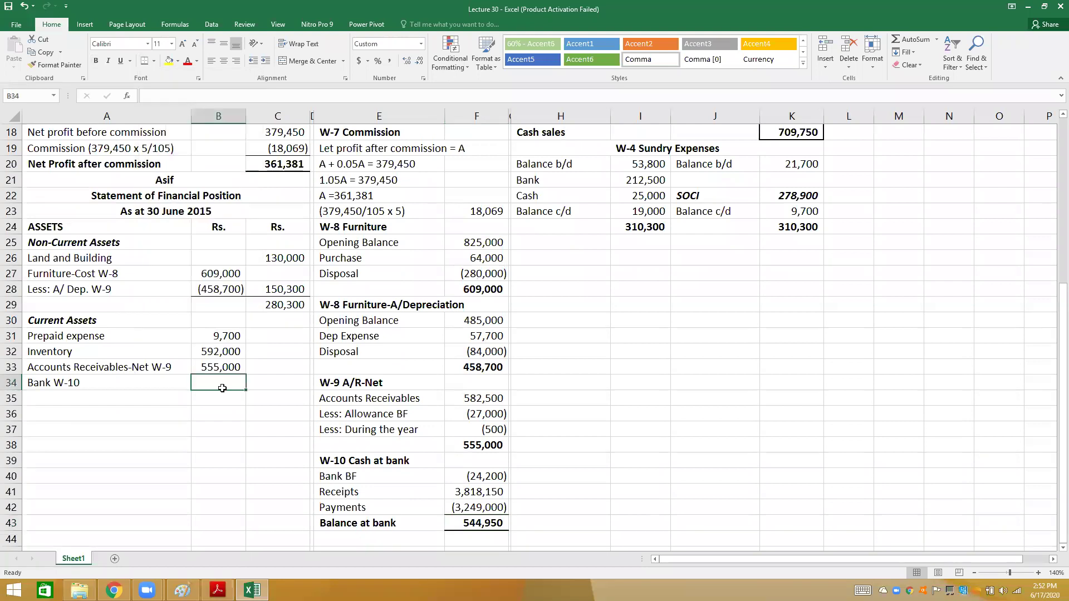
text(=)
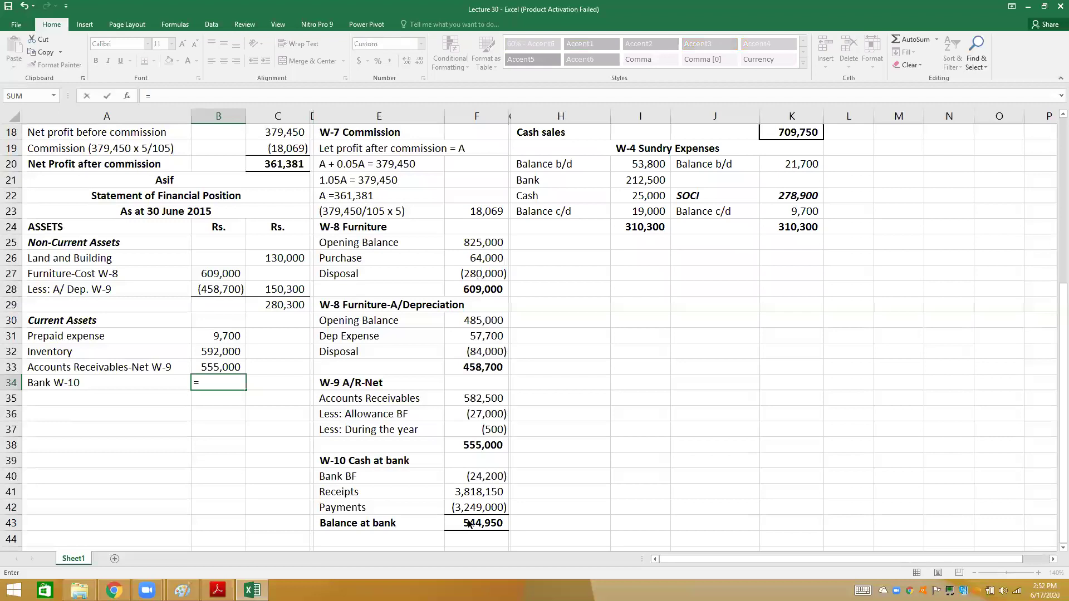
- Review the cash details in the Acrobat Reader PDF, then copy the W-4 heading to row 25 and retitle the copy "Cash in hand"
key(alt+Tab)
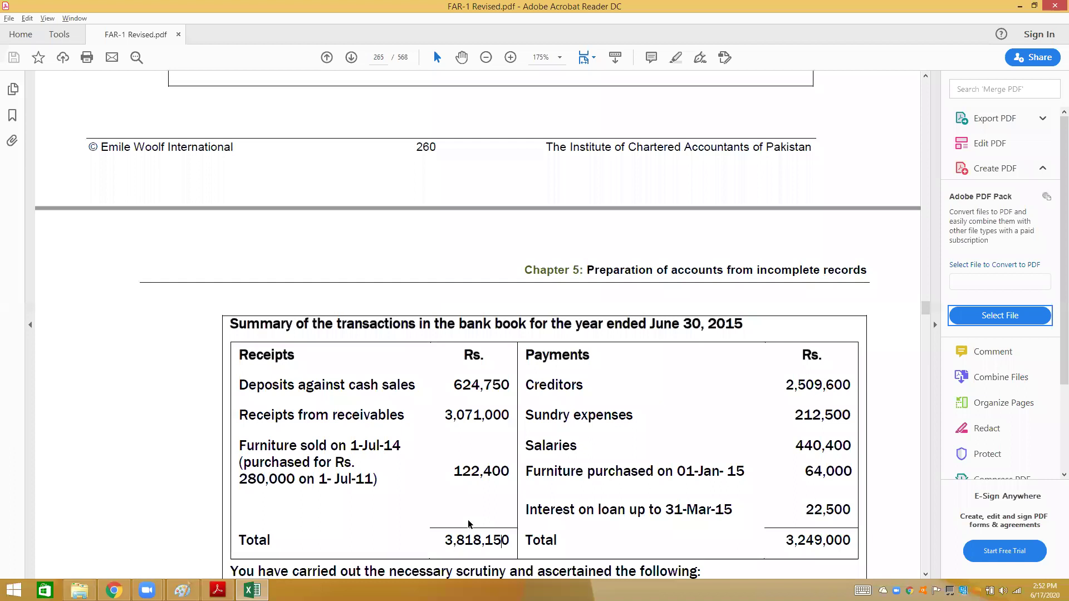
click(685, 301)
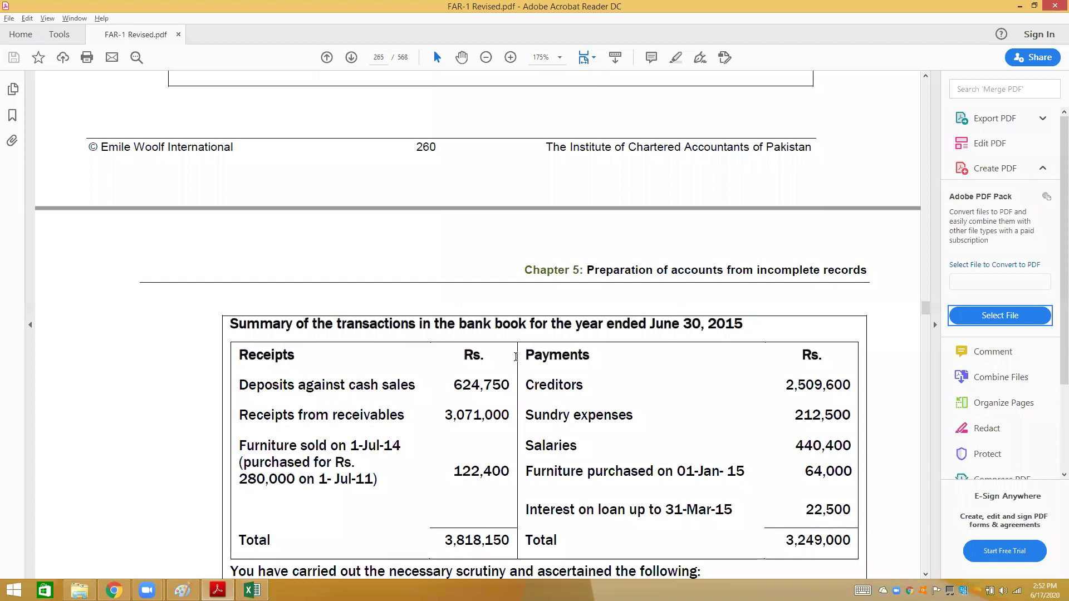
key(Page_Down)
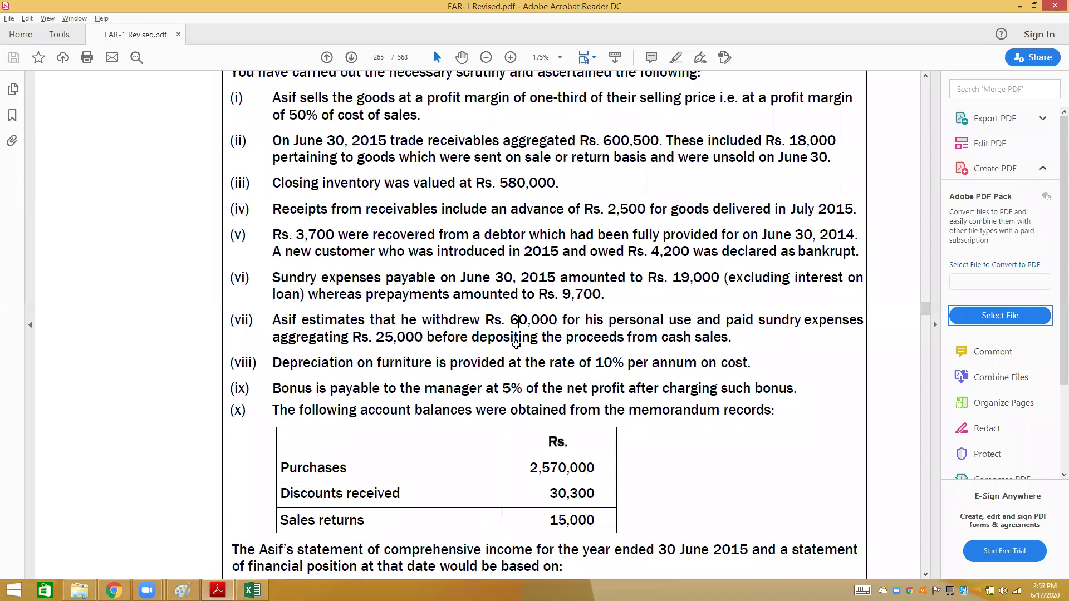
key(Left)
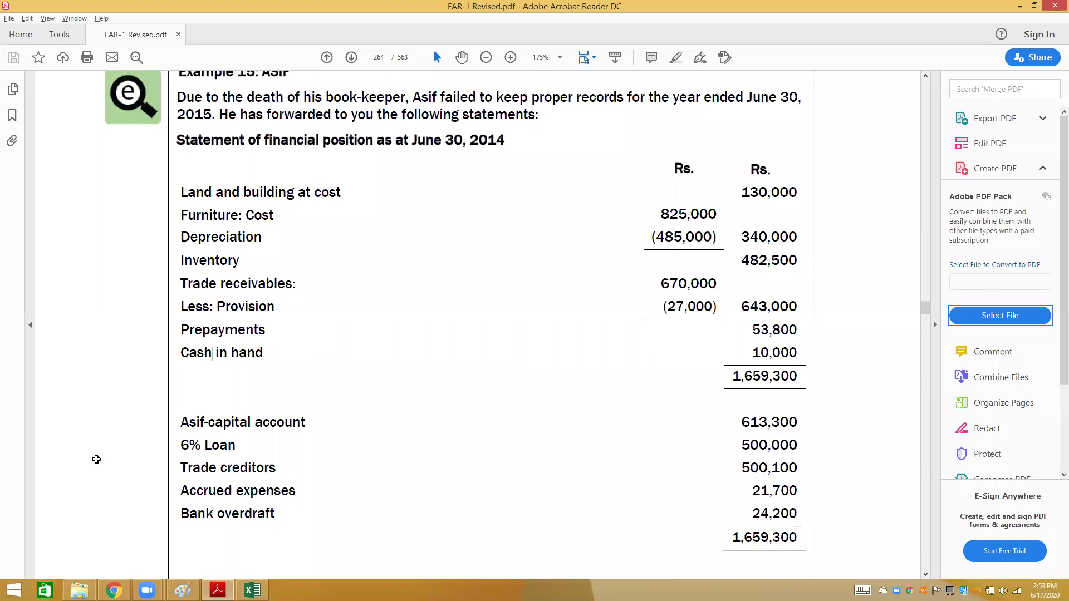
key(alt+Tab)
shift+click(634, 148)
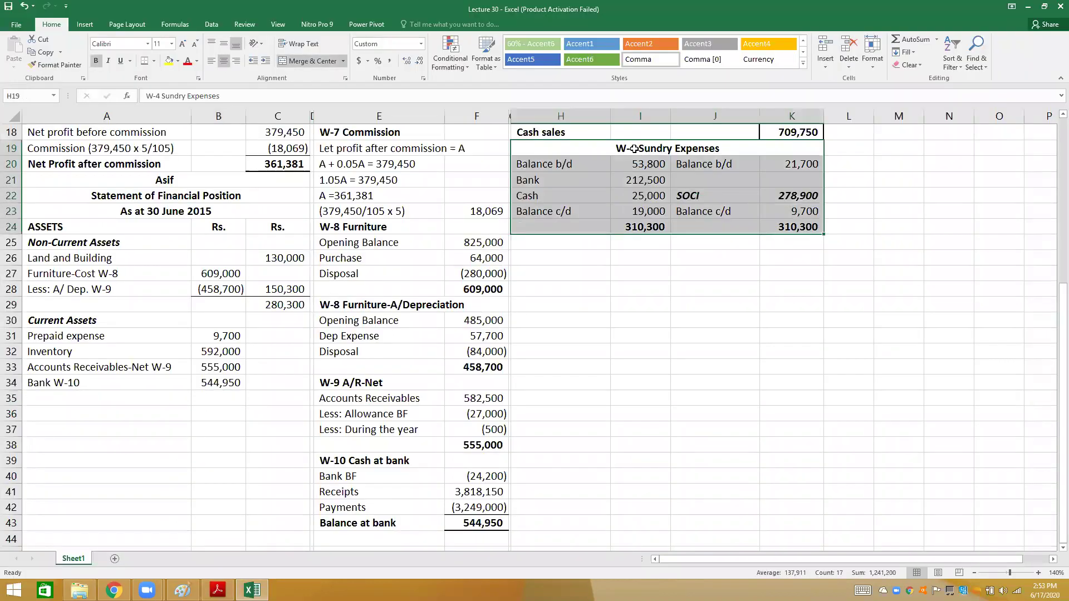
key(shift+Up)
key(shift+Up)
key(shift+Up)
key(shift+Up)
key(shift+Up)
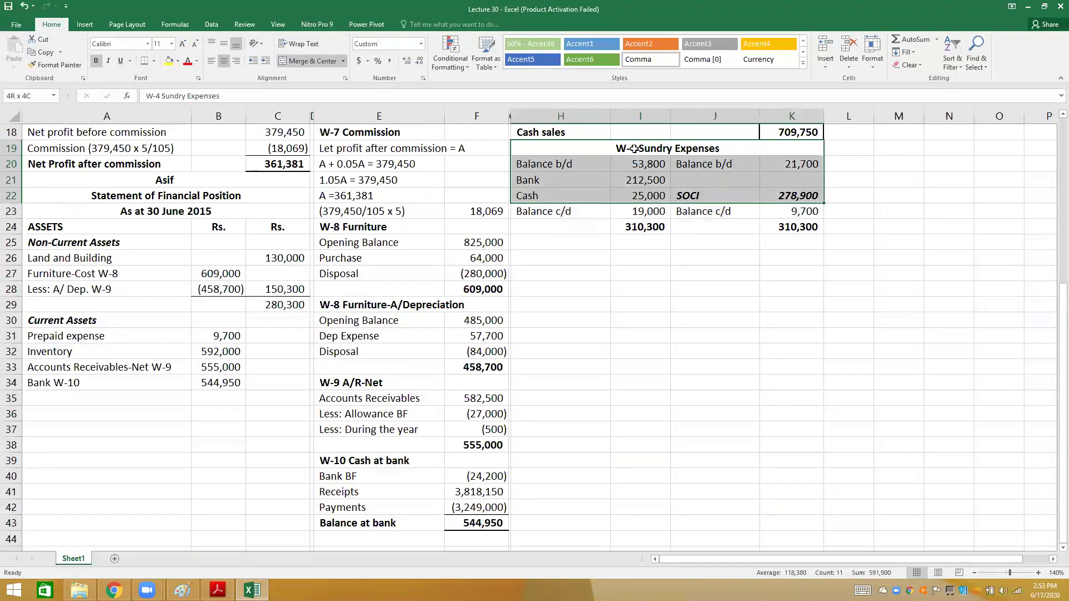
key(ctrl+c)
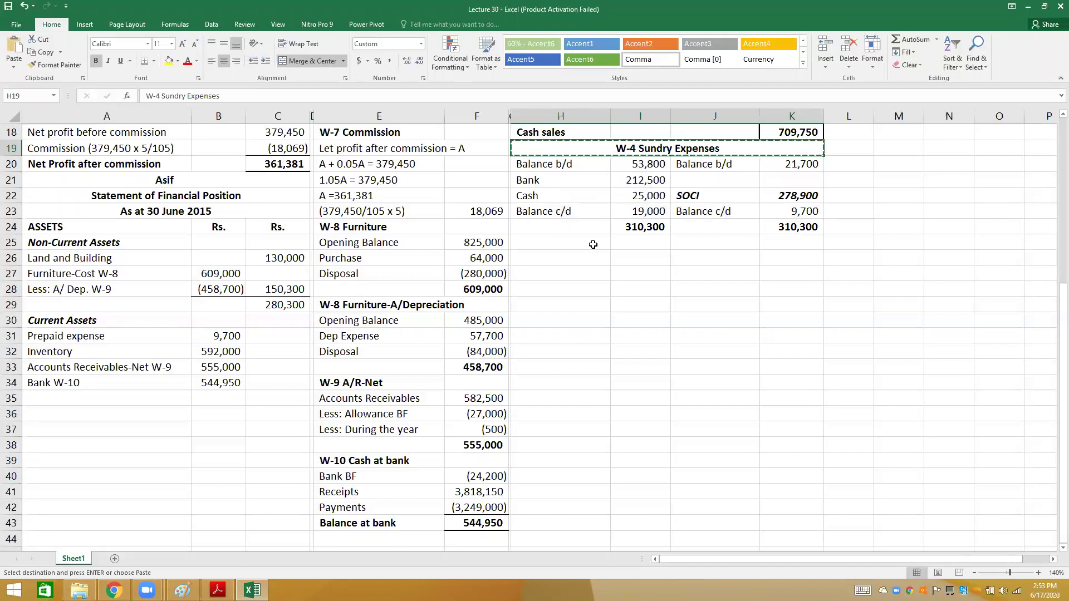
click(593, 244)
key(Return)
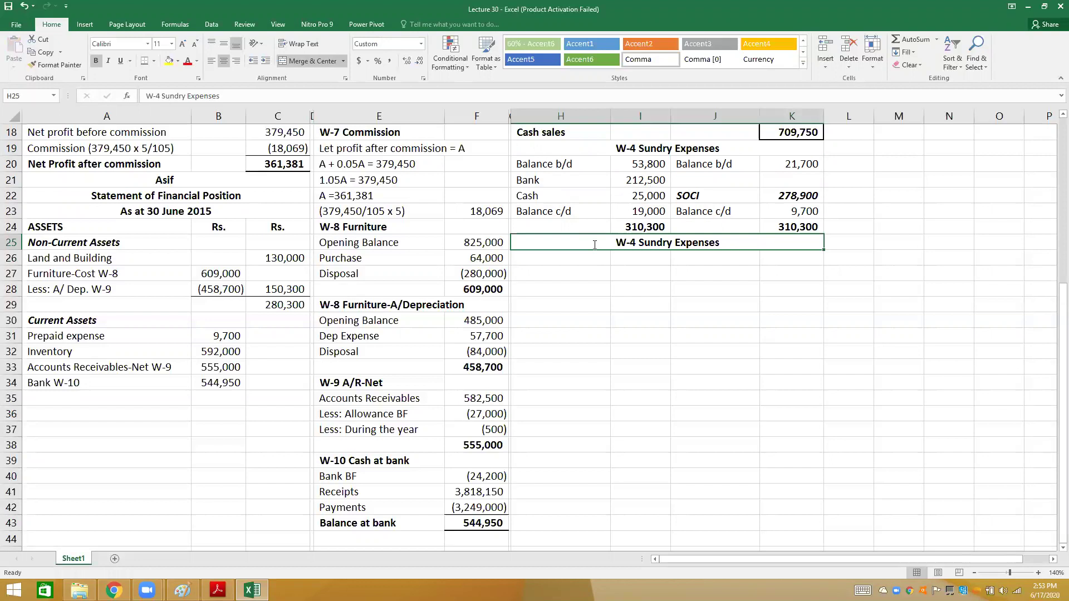
text(Cash in hand)
key(Return)
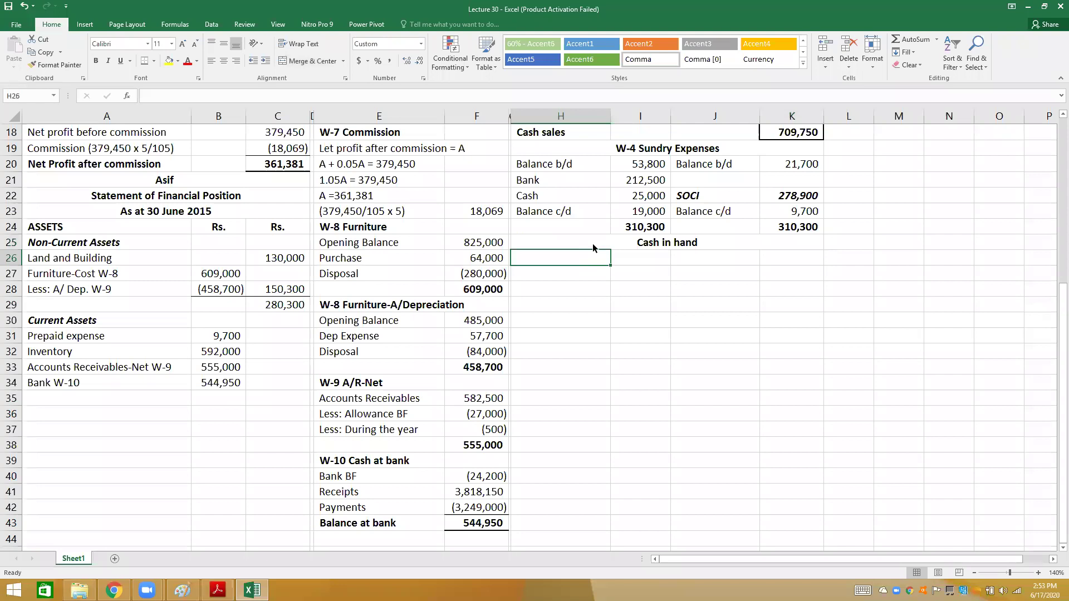
- Look up the opening cash in hand in the Acrobat Reader PDF and enter it as "Balance b/d" 10,000 in H26:I26
key(alt+Tab)
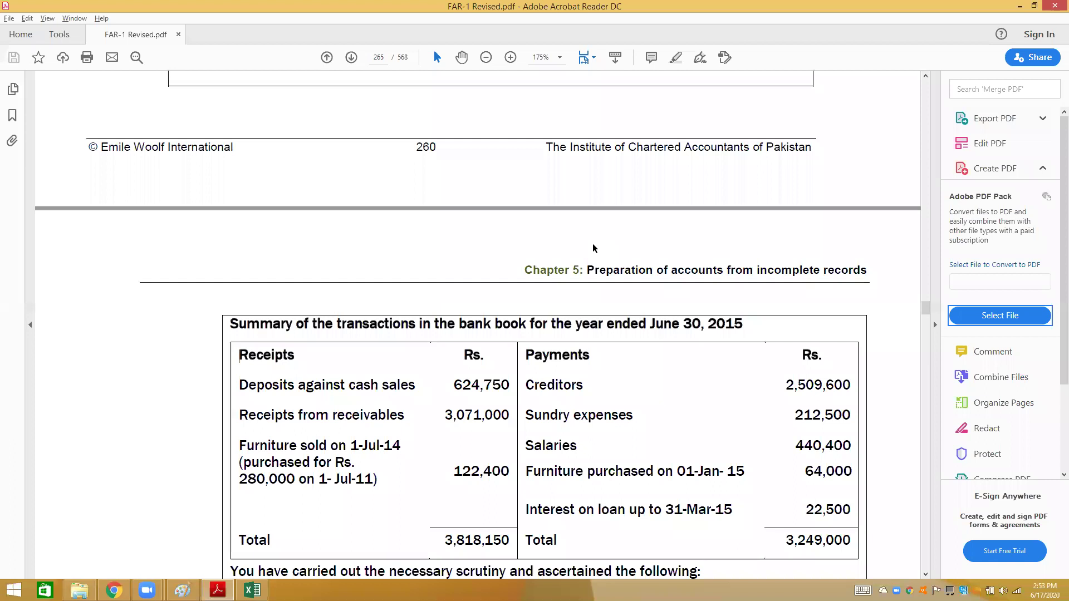
scroll(592, 243, up, 10)
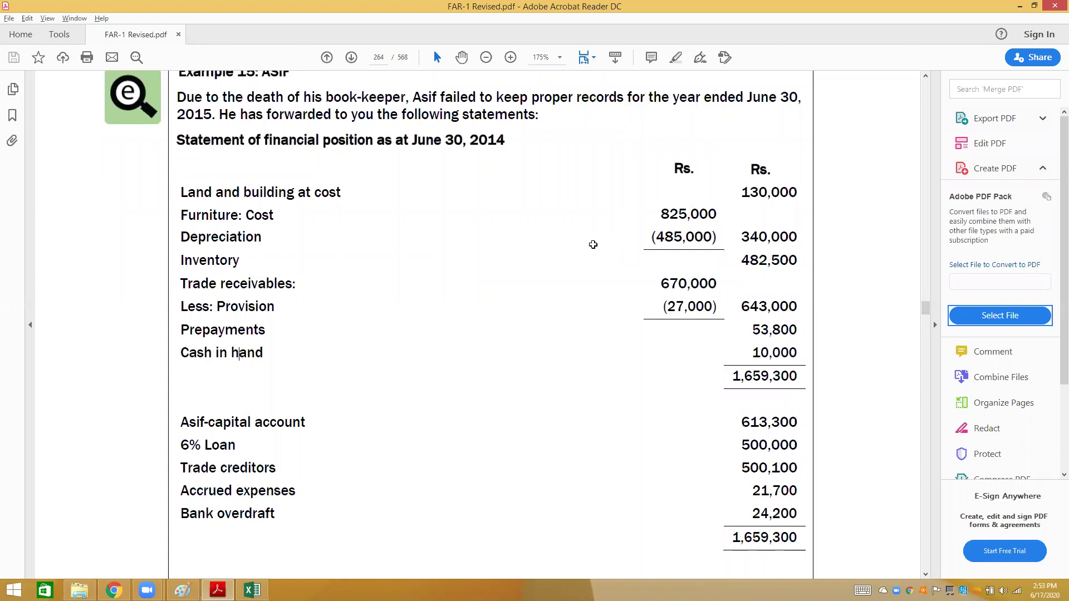
key(alt+Tab)
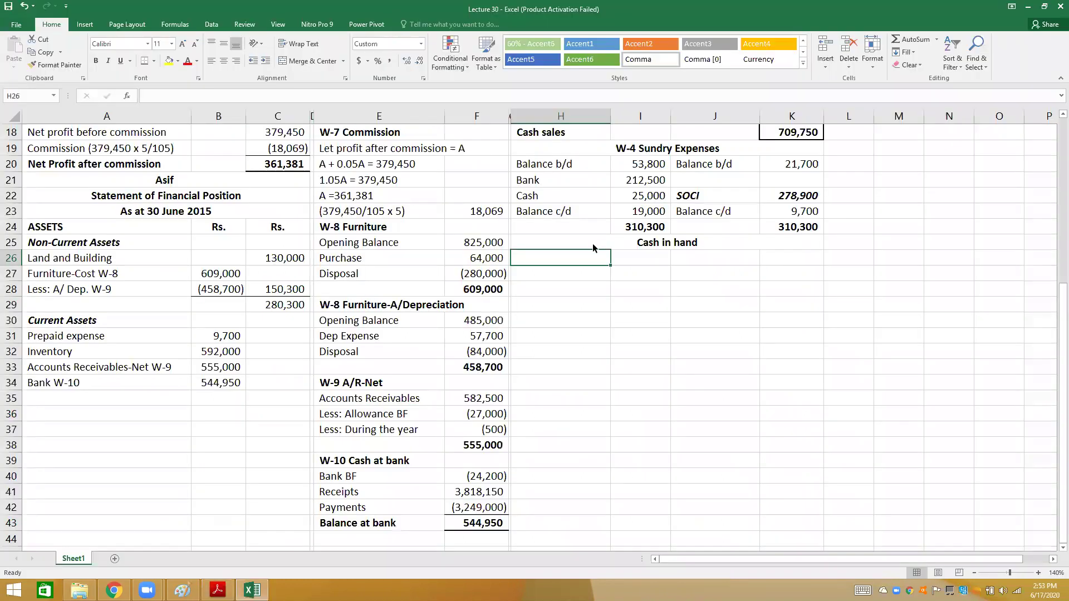
text(30000)
key(Return)
- Check the bank book summary in the PDF, then add "Cash sales" in row 27 linked to the cash sales figure in K18
key(alt+Tab)
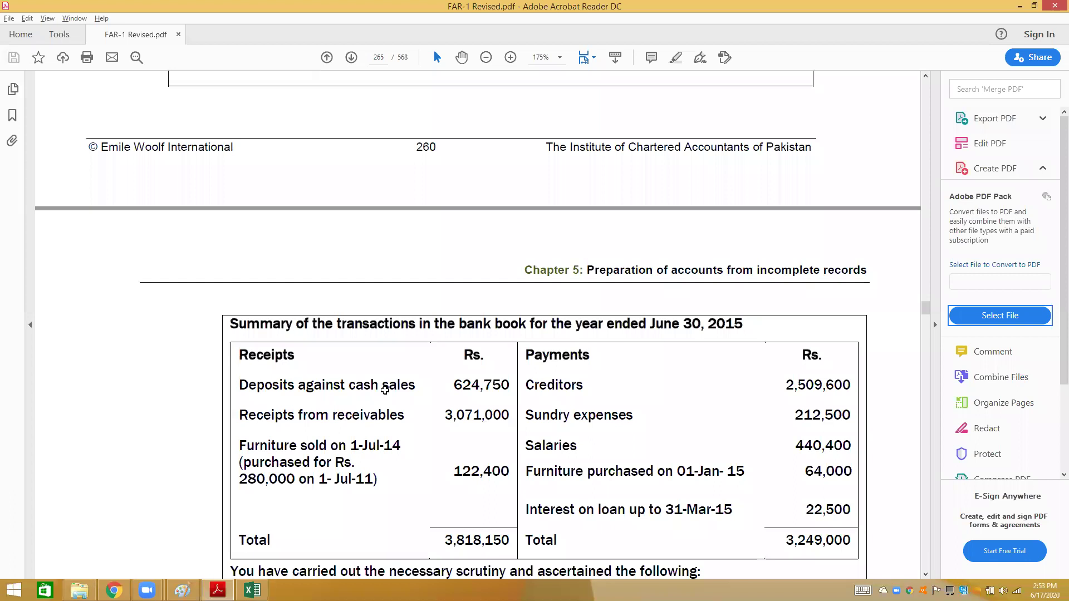
key(alt+Tab)
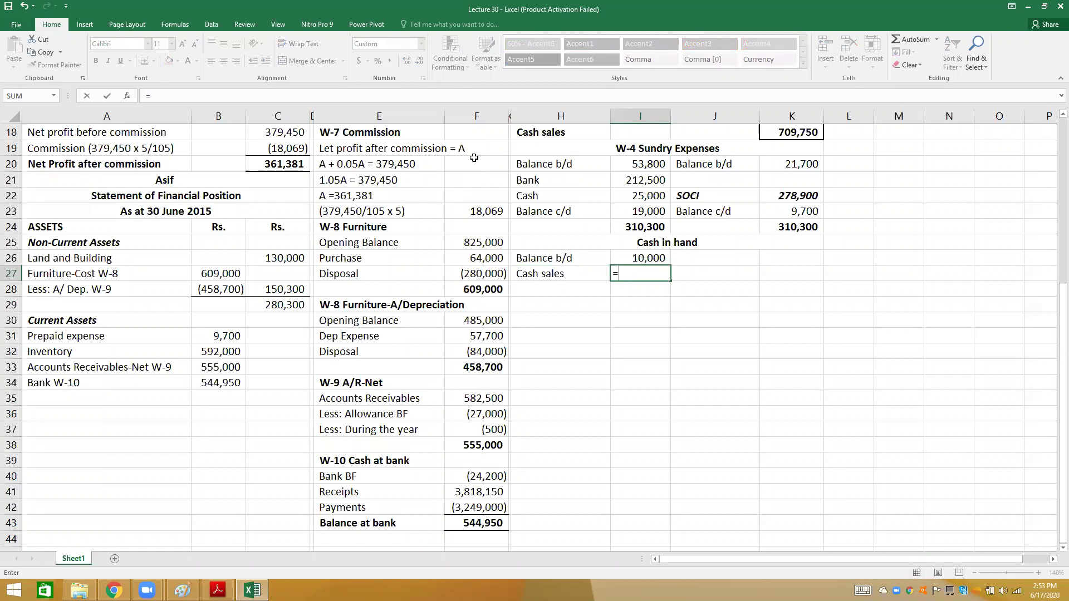
scroll(474, 156, up, 5)
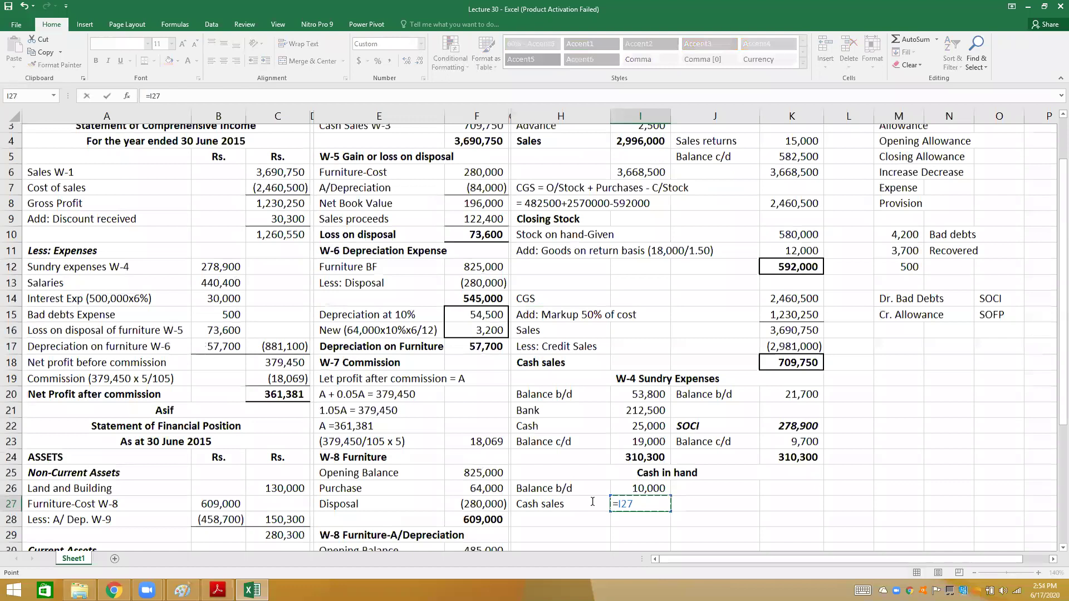
click(792, 363)
key(Return)
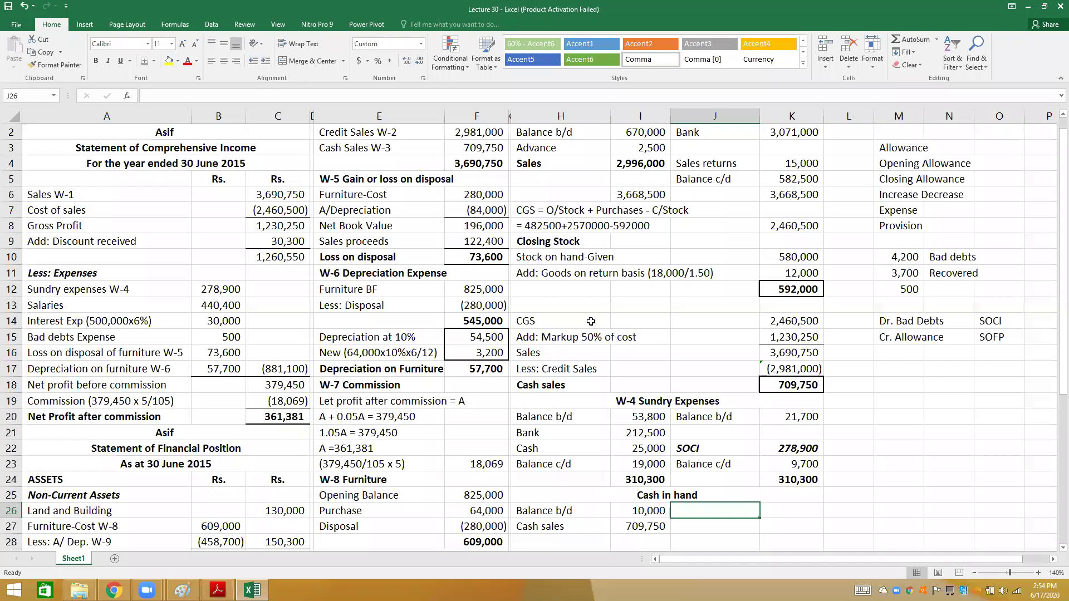
- Using the PDF notes, enter the cash payments in J26:K28: Bank 624,750, Drawings 60,000 and Cash 25,000
key(alt+Tab)
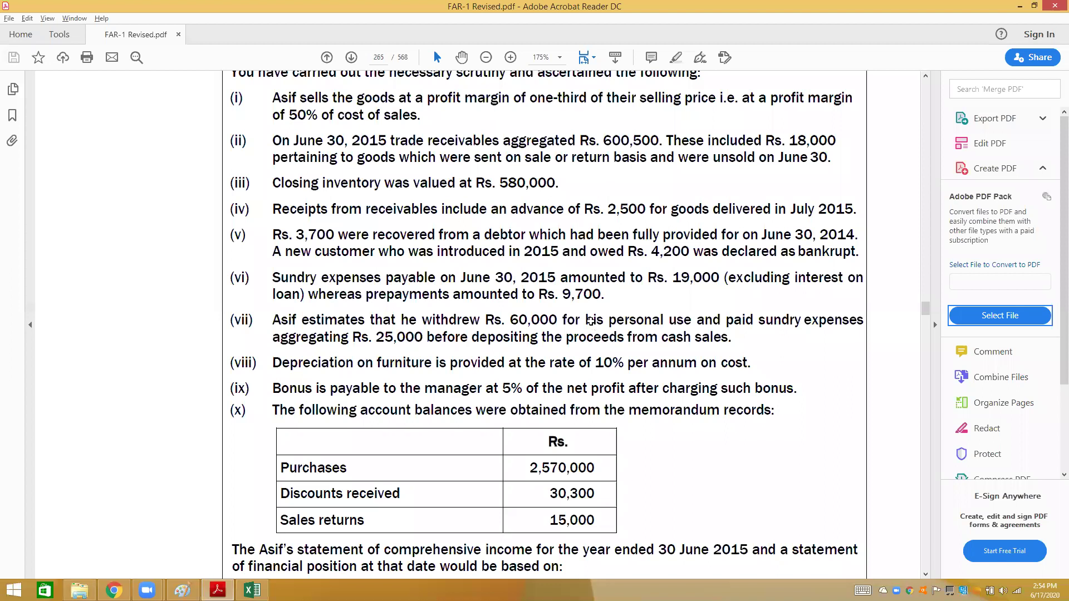
key(alt+Tab)
text(25000)
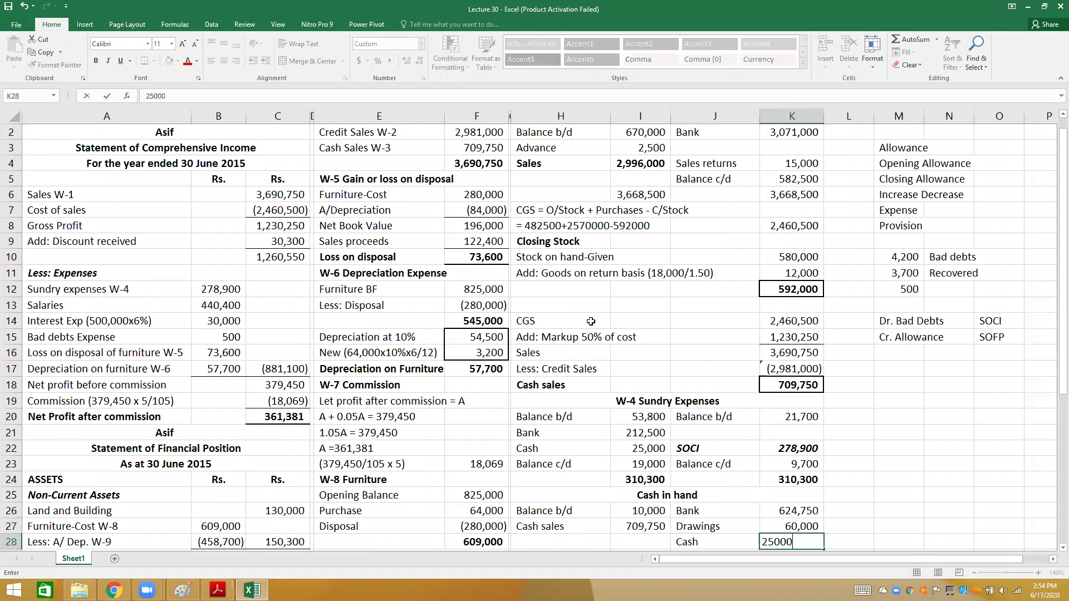
key(Return)
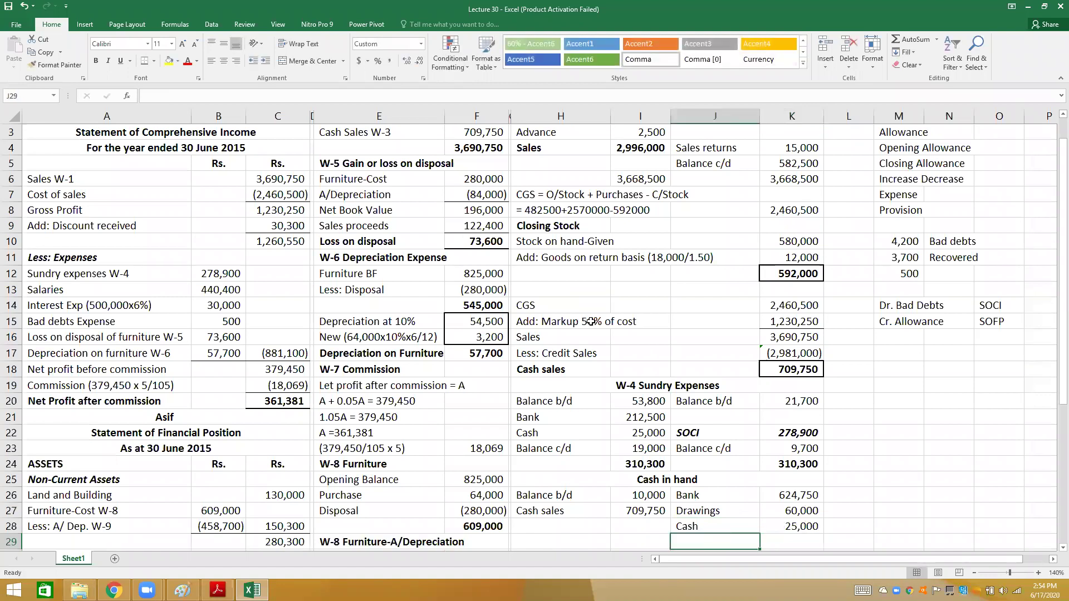
- Total the cash receipts in I30 as I26+I27 and enter the same total, 719,750, in K30
key(Down)
key(Left)
text(=I26+I27)
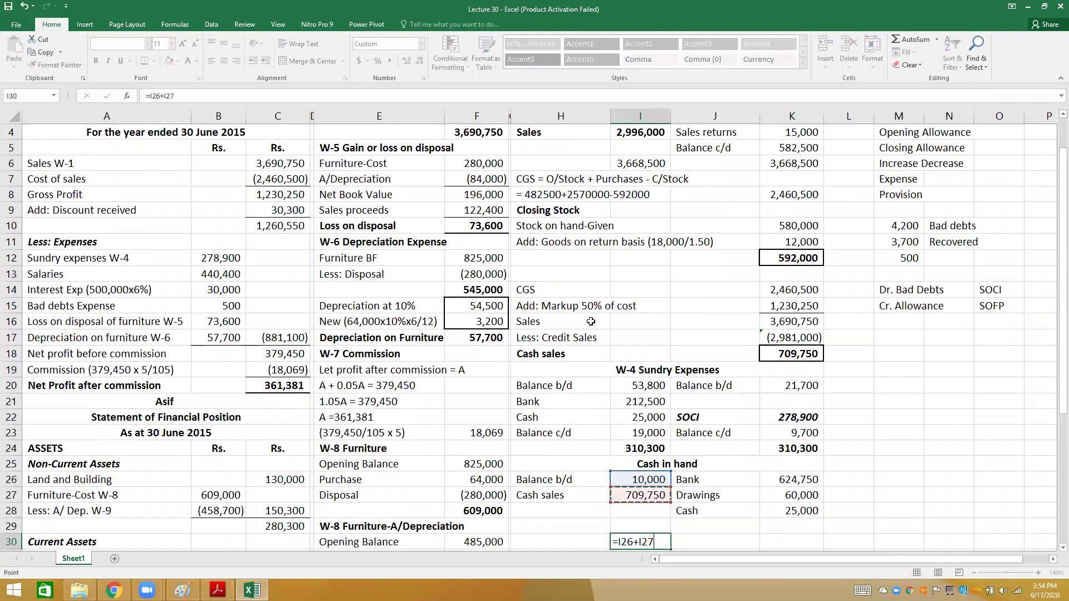
key(Return)
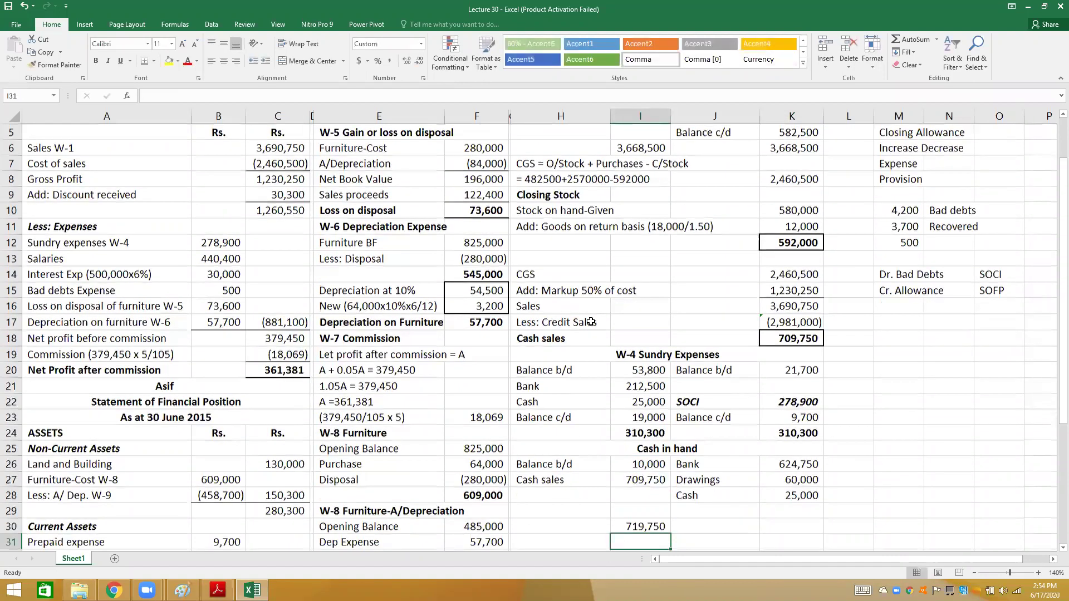
key(Up)
key(Right)
key(Right)
text(719,750)
- Add a bold italic "Balance b/d" row in J29:K29, calculated as K30-K26-K27-K28
key(Up)
key(Left)
text(Balance)
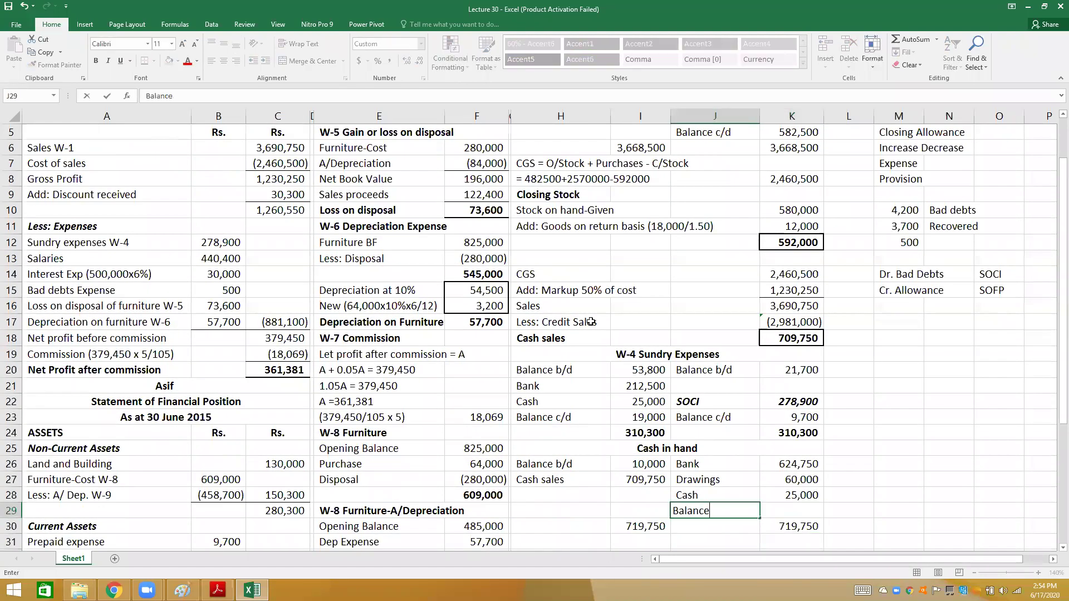
text( b/d)
key(Right)
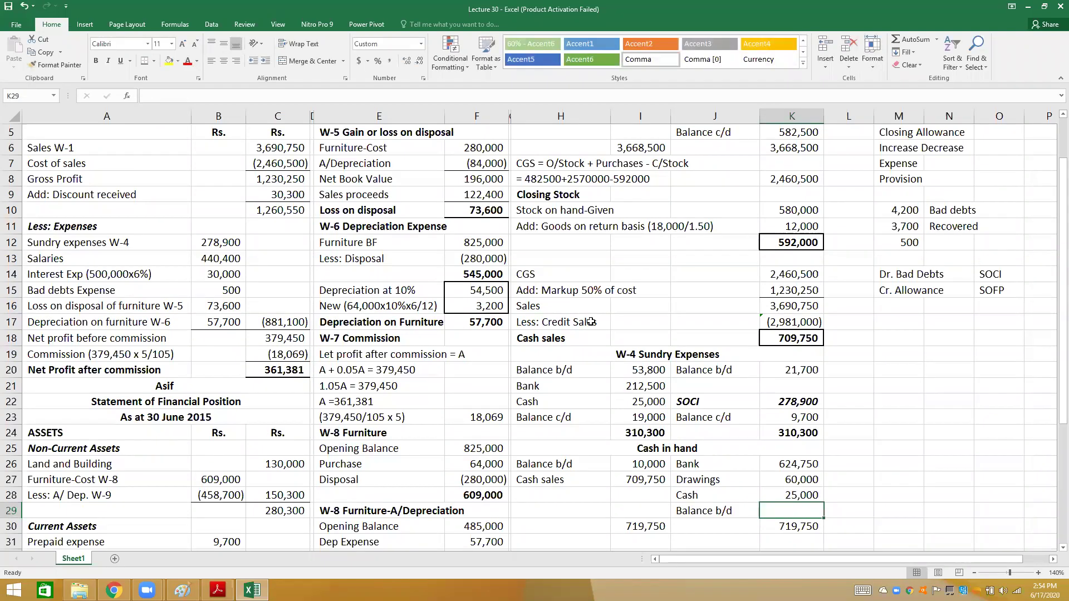
text(=)
key(Down)
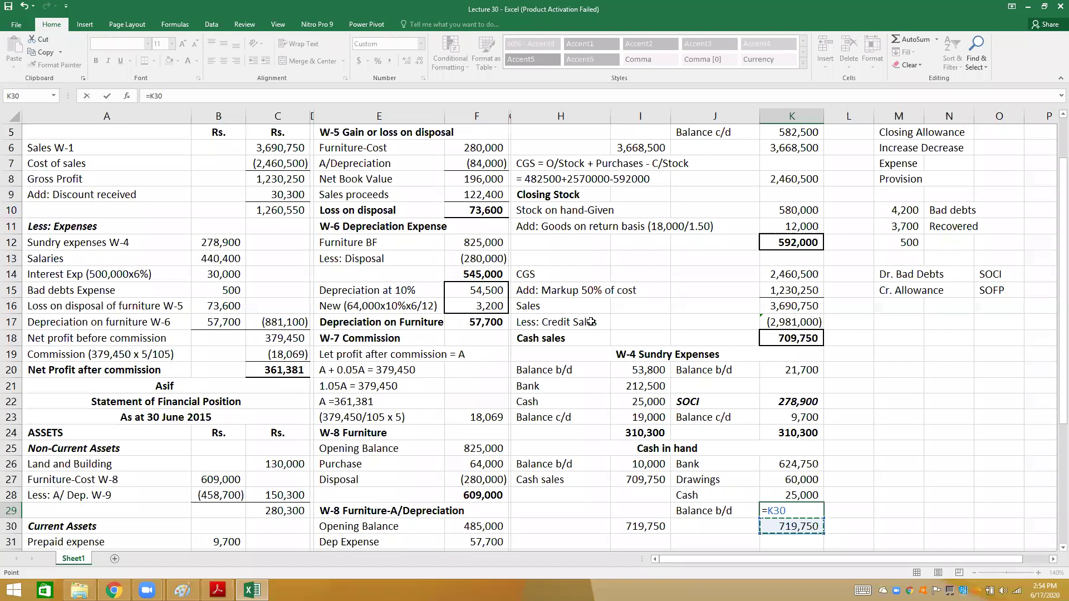
text(-K26-K27-K28)
key(ctrl+Return)
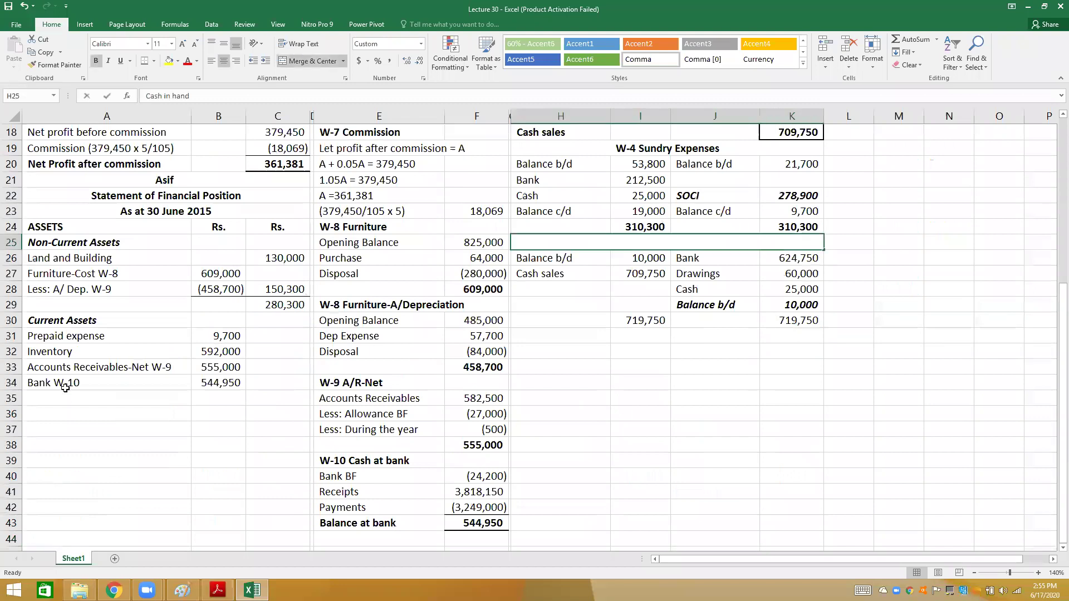
- Retitle the cash account "W-11 Cash in hand" and add "Cash W-11" in row 35 with its amount linked to K29
key(Return)
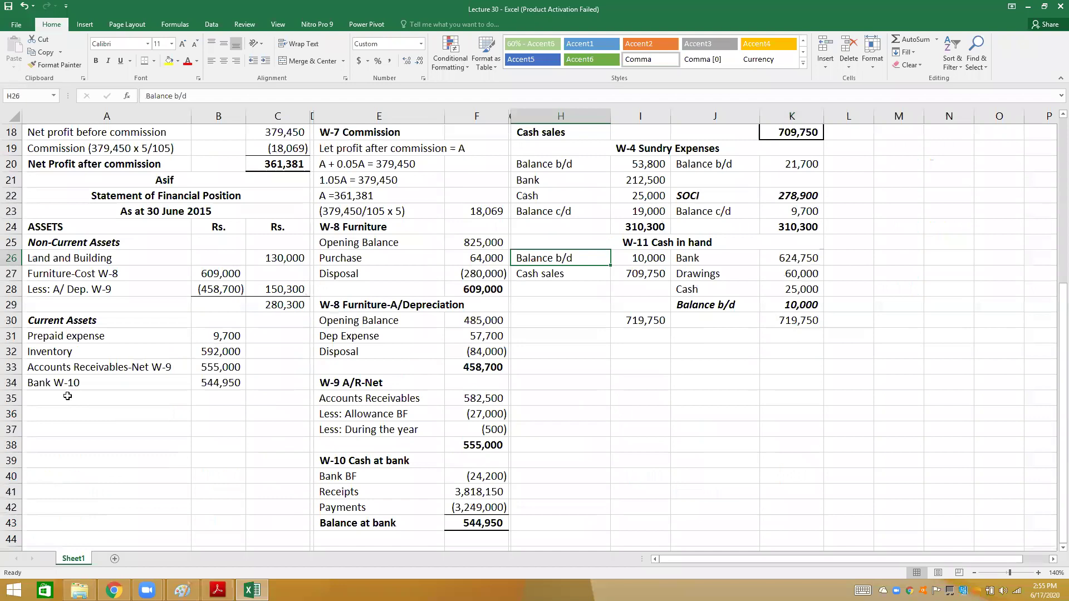
click(68, 396)
text(Cash W)
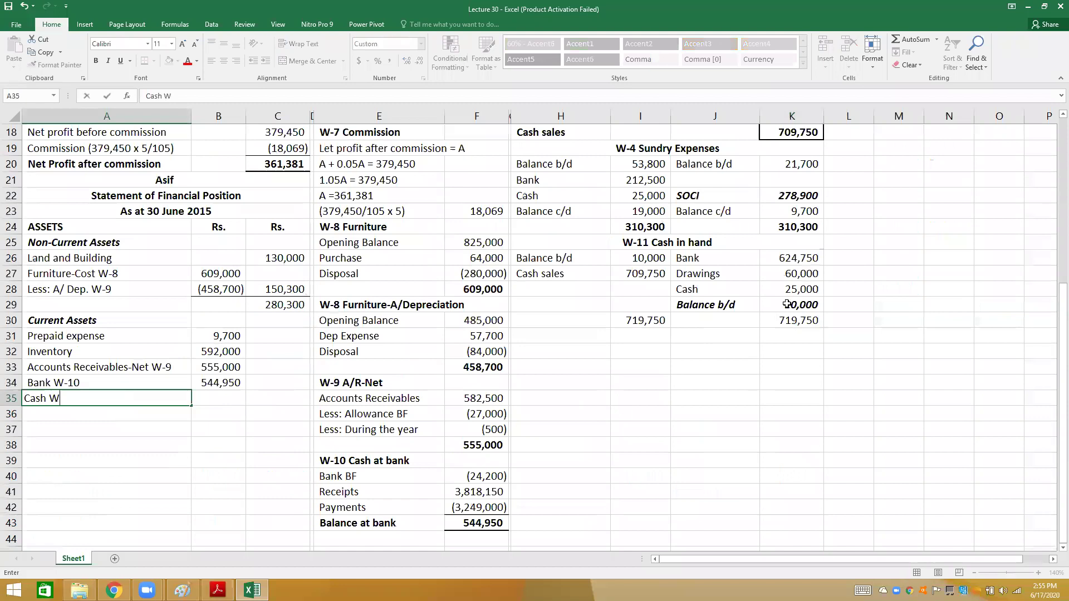
text(-11)
key(Tab)
text(=)
click(787, 304)
key(ctrl+Return)
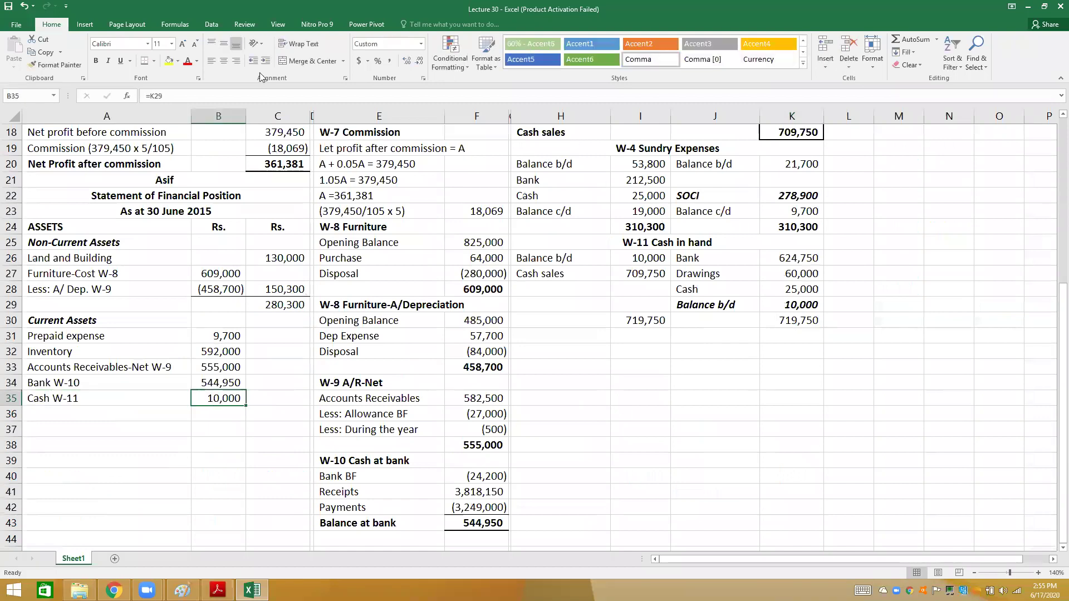
- Put a bottom border under the cash amount in B35 and sum the current assets B31:B35 in C35
right_click(157, 91)
key(Escape)
key(Tab)
text(=su)
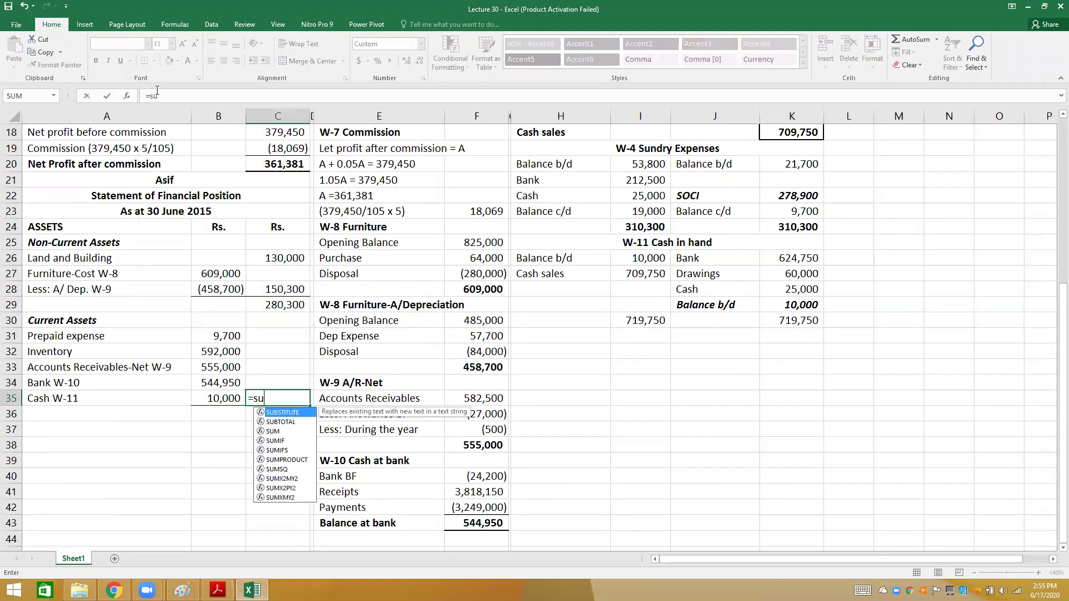
text(m()
key(Left)
key(shift+Up)
key(shift+Up)
key(shift+Up)
key(shift+Up)
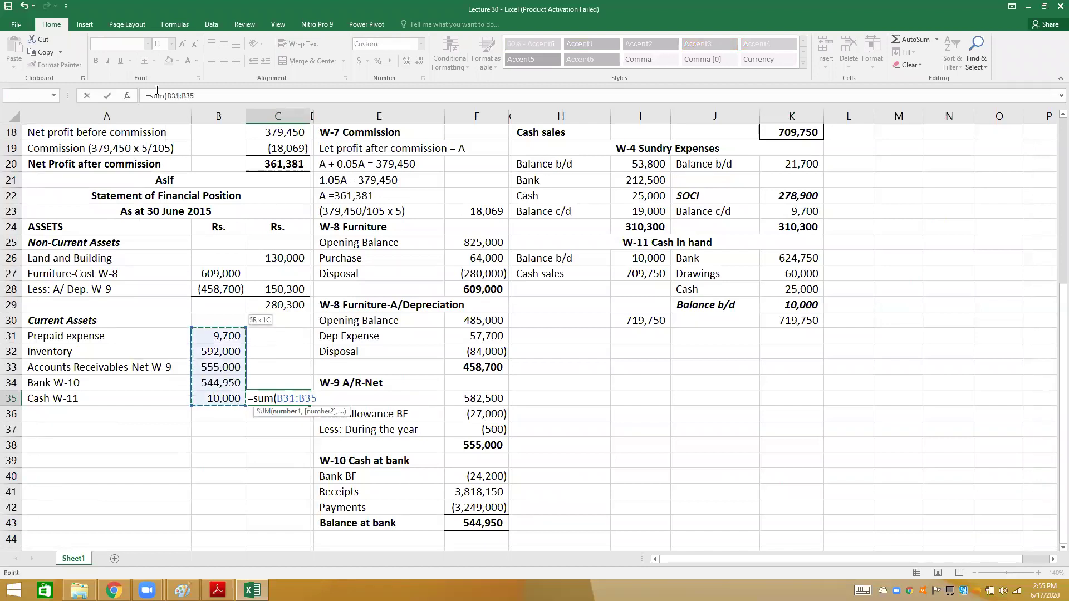
key(Return)
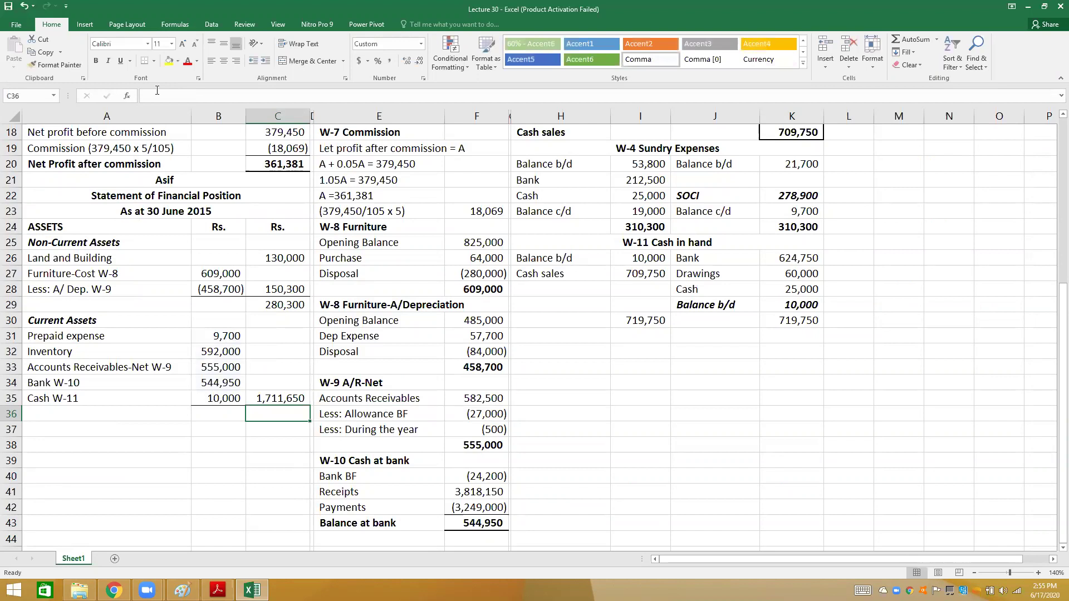
- Add C29 and C35 in C36 and label row 36 "Total Assets"
text(=C29+C35)
key(Return)
key(Up)
key(Left)
key(Left)
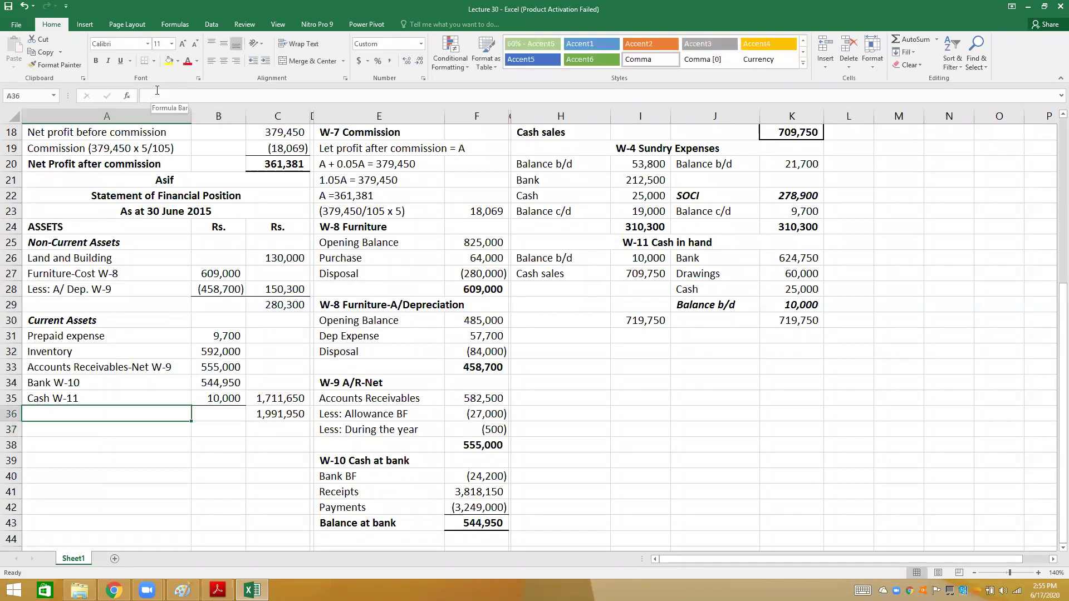
text(Total Asse)
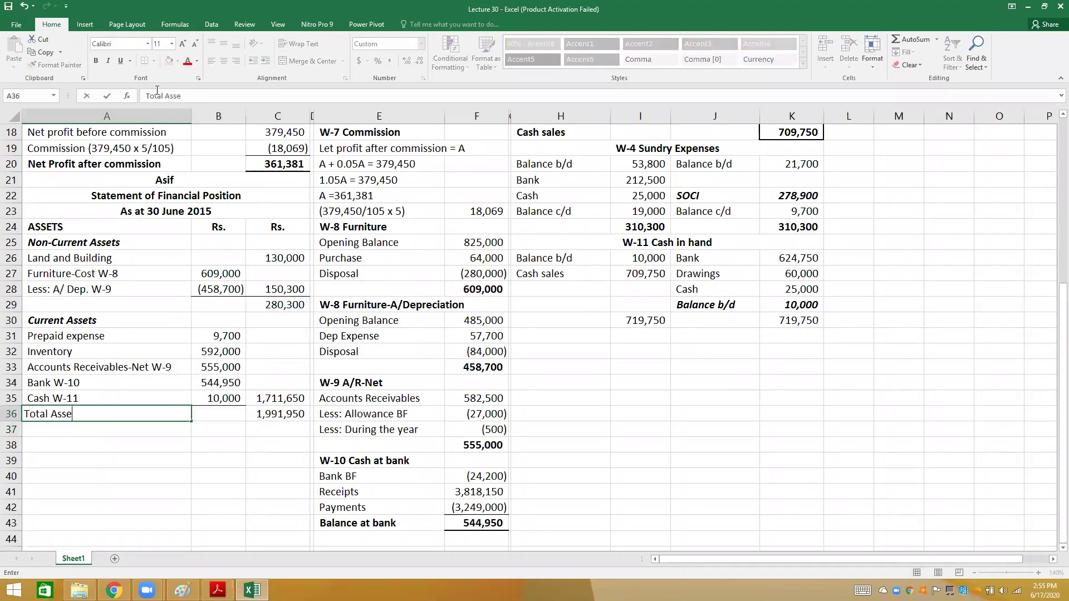
text(ts)
key(Return)
- Make the "Total Assets" row bold and put a top and bottom border on its amount in C36
key(Up)
key(shift+Right)
key(shift+Right)
key(ctrl+b)
key(Right)
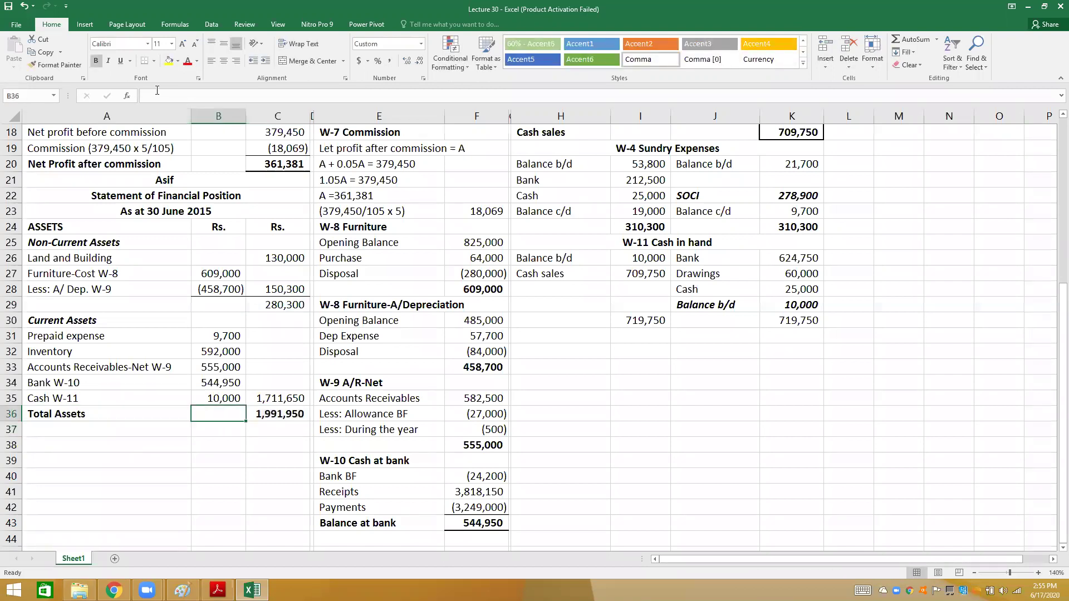
key(Right)
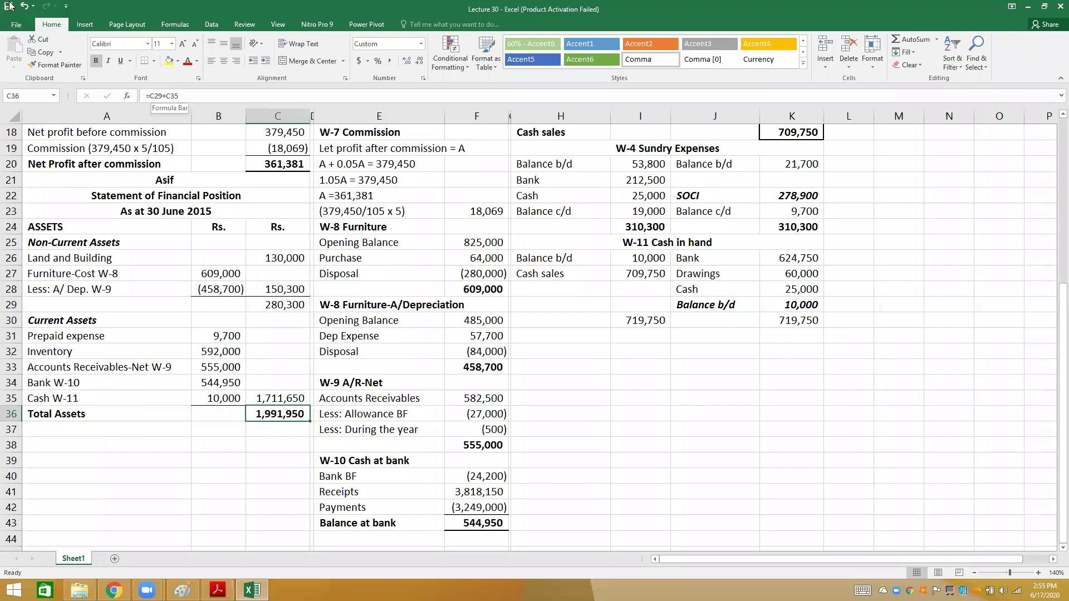
click(154, 61)
click(169, 238)
key(Return)
key(Home)
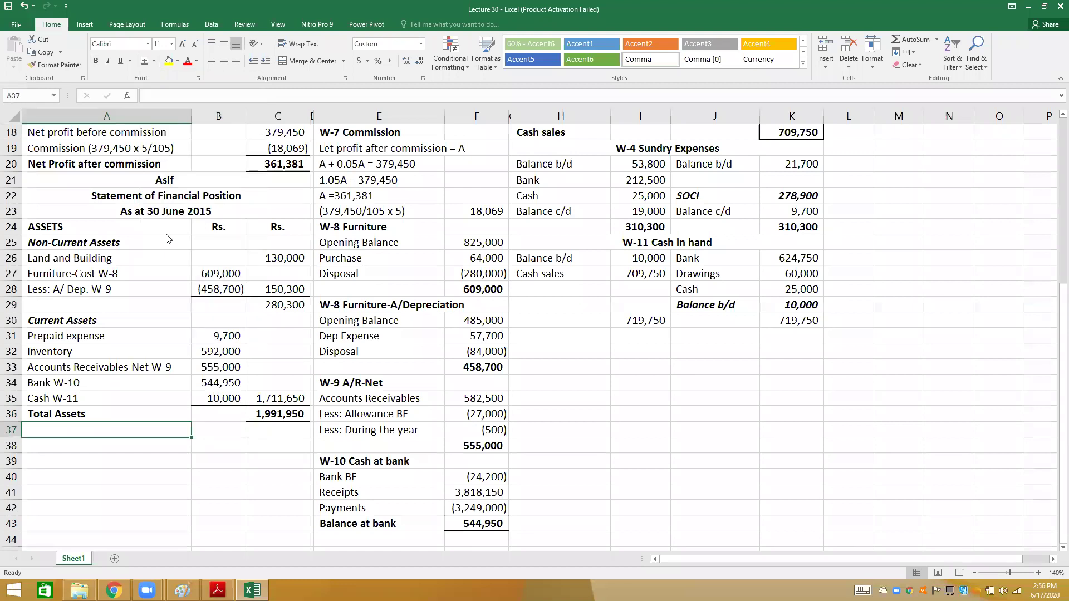
- Add a bold "Equity and Liabilities" heading in A37
text(Equi)
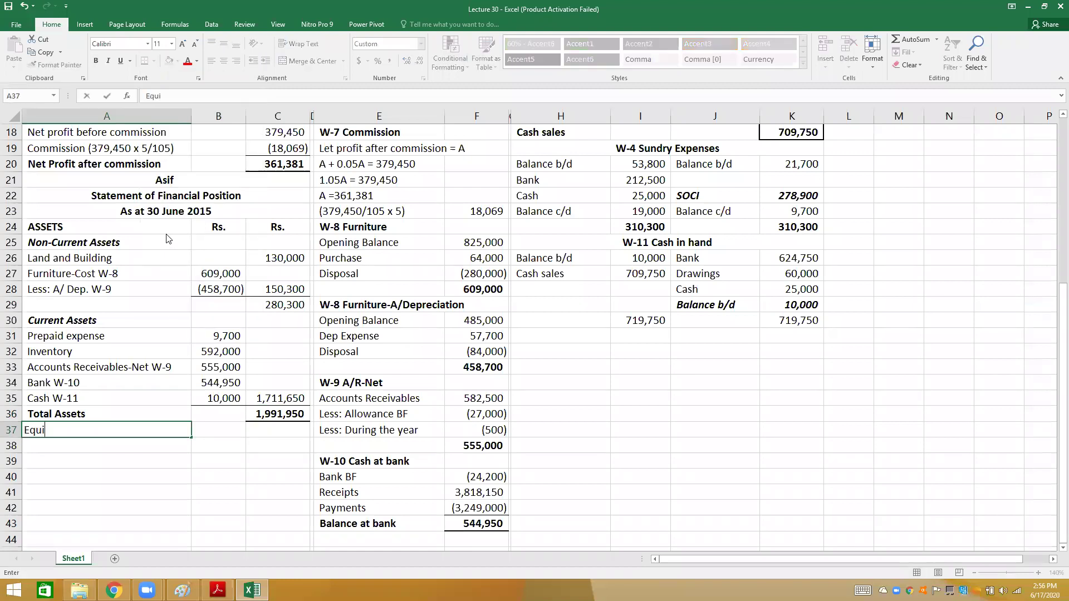
text(ty and Liabilities)
key(ctrl+Return)
key(ctrl+b)
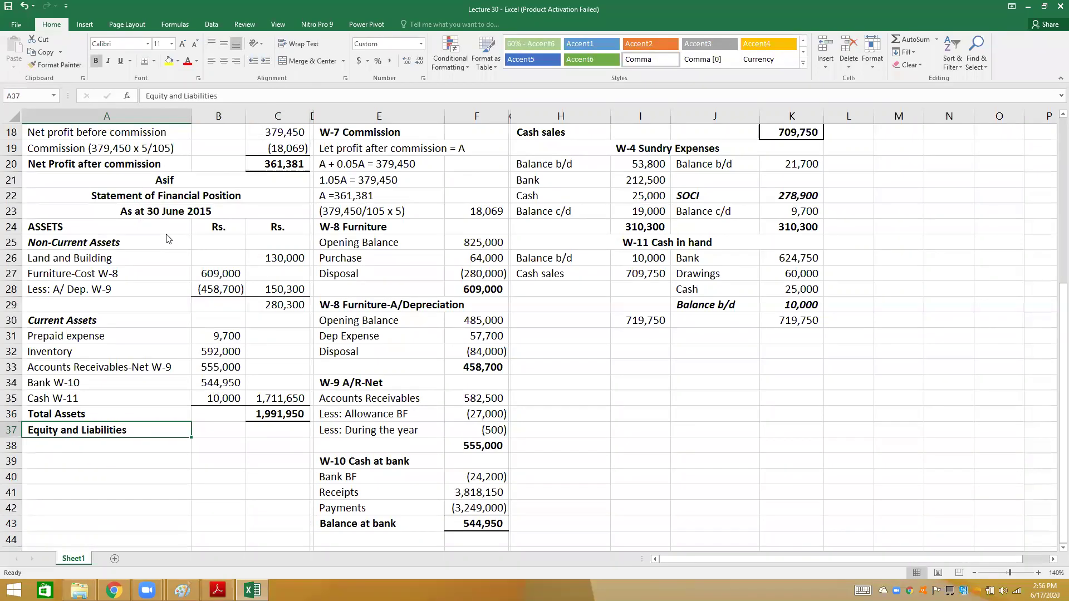
key(Down)
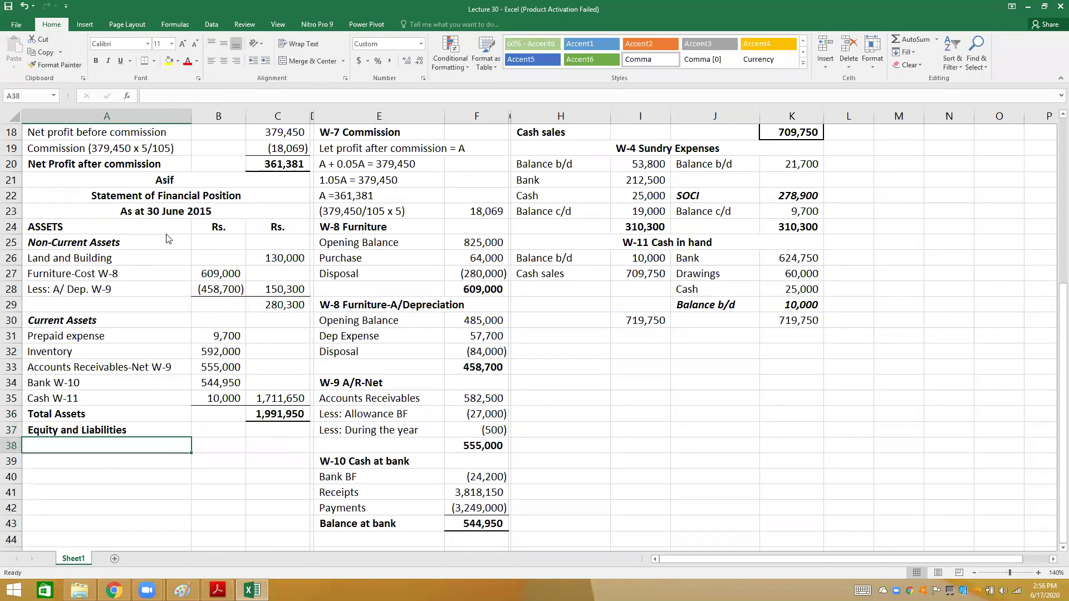
- Add a bold italic "Equity" subheading in A38
text(Equity)
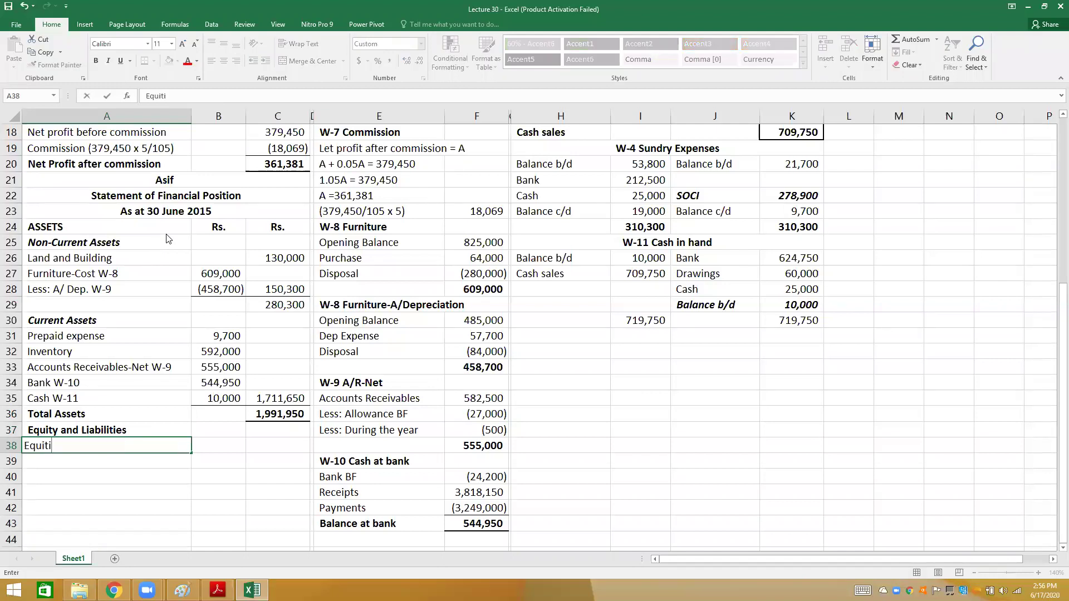
key(BackSpace)
key(ctrl+Return)
key(ctrl+b)
key(ctrl+i)
key(Down)
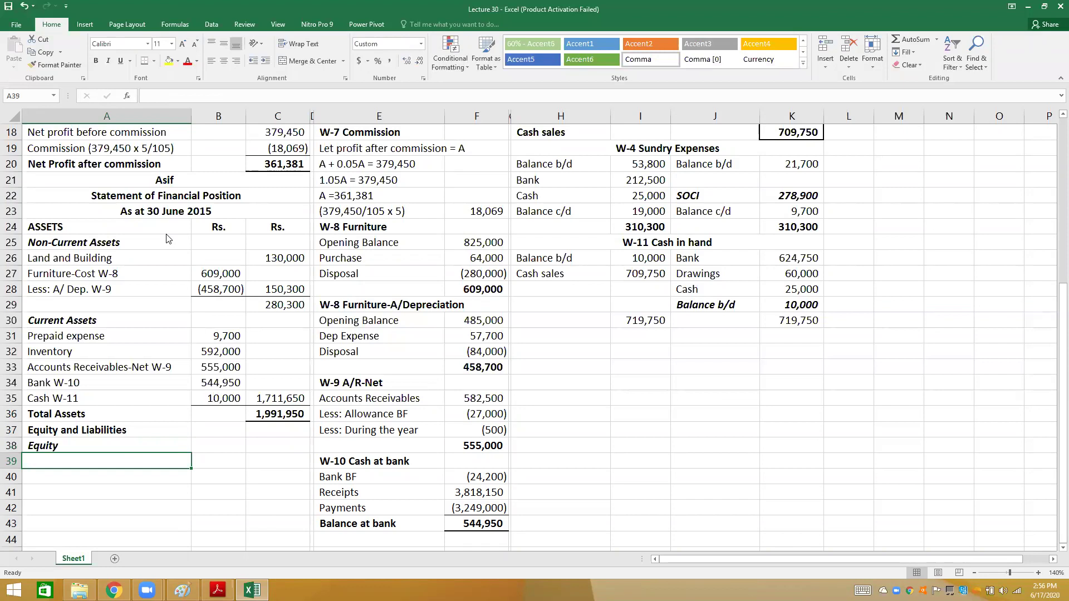
- Using the PDF, enter Capital 613,300 and "Add: Net Profit" 361,381 with a subtotal in B41, and label row 42 "Less: Drawings"
text(C)
key(alt+Tab)
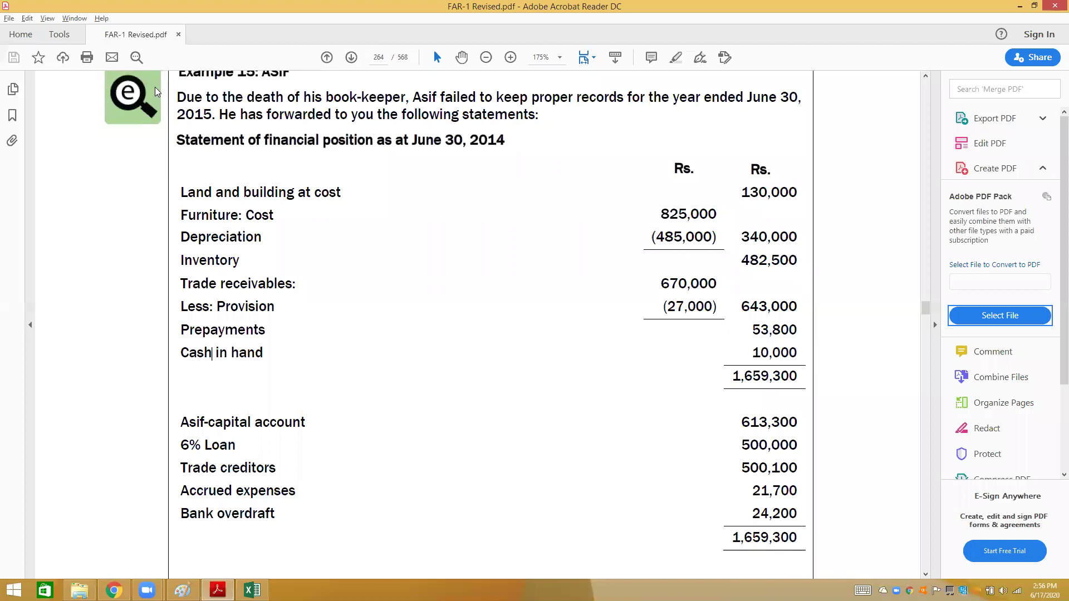
key(alt+Tab)
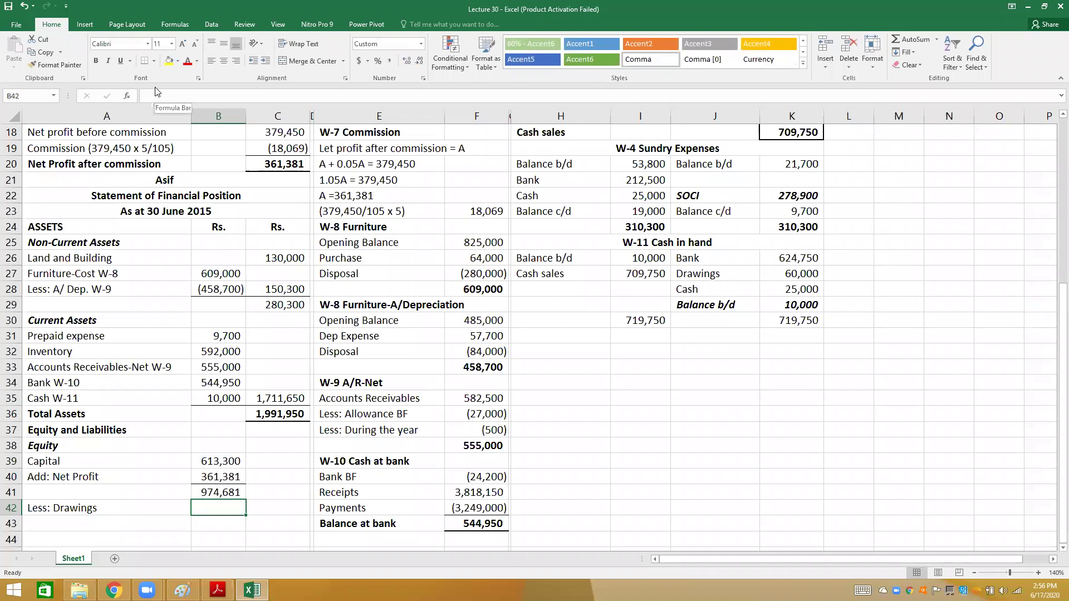
- Enter Drawings in B42 as the negative of K27 and put the closing equity, B41 plus B42, in C42
text(=-)
click(781, 274)
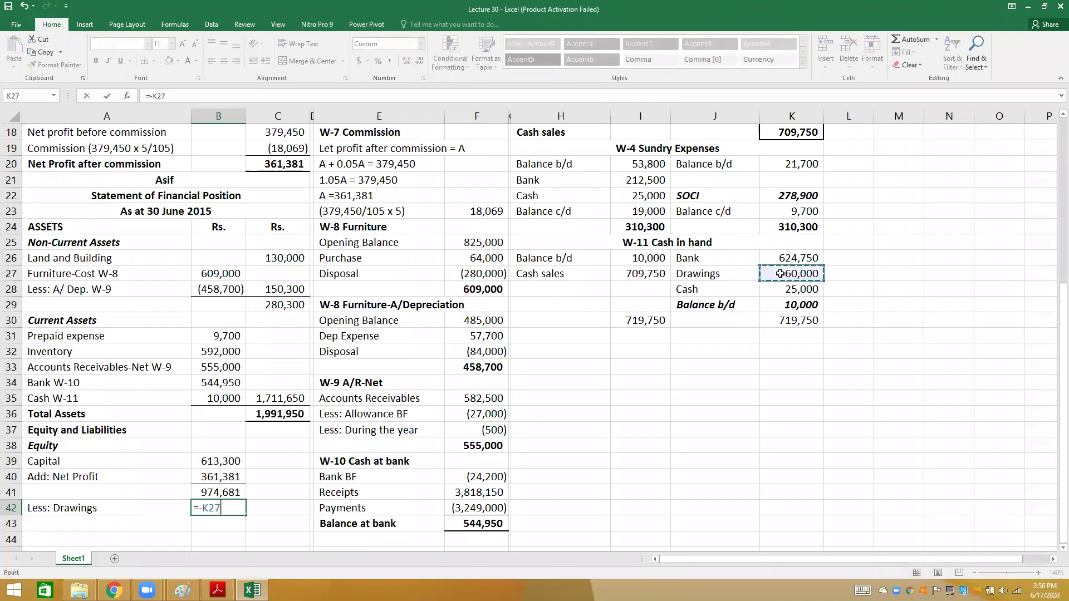
key(shift+Tab)
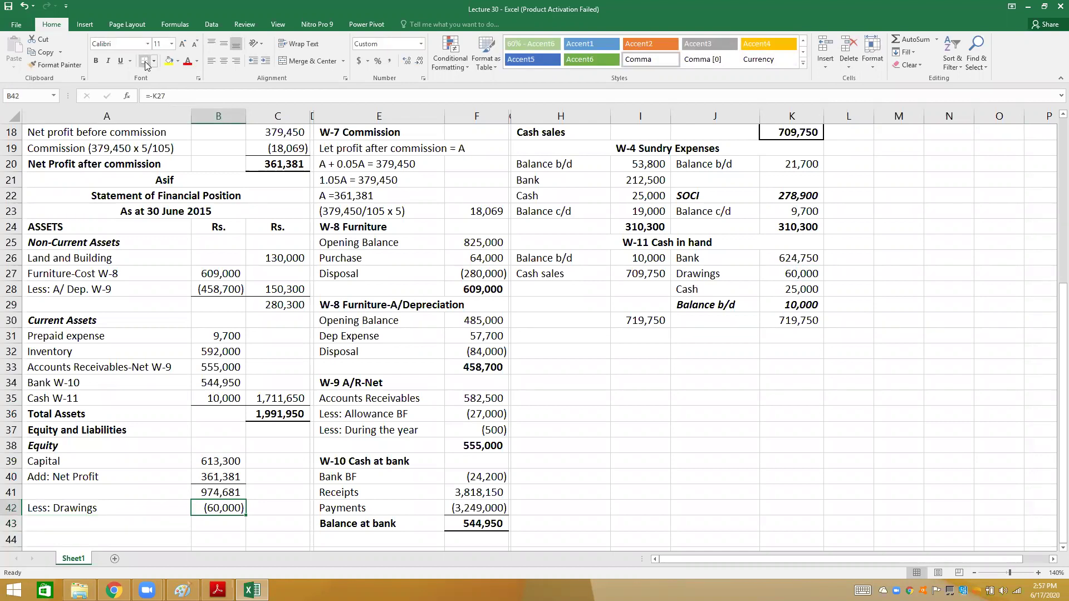
key(Right)
text(=)
key(Left)
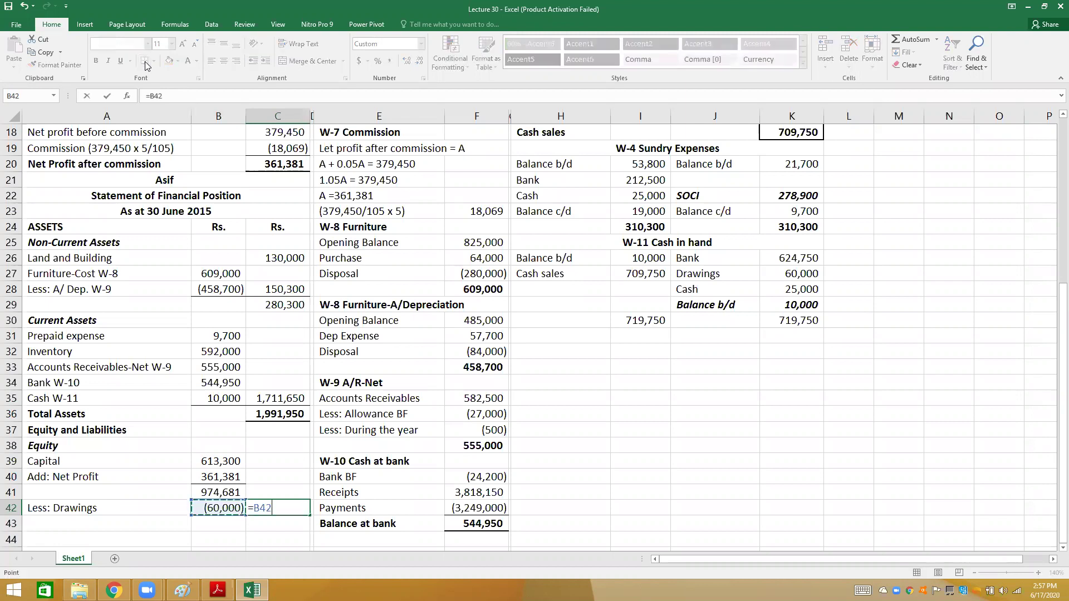
key(Return)
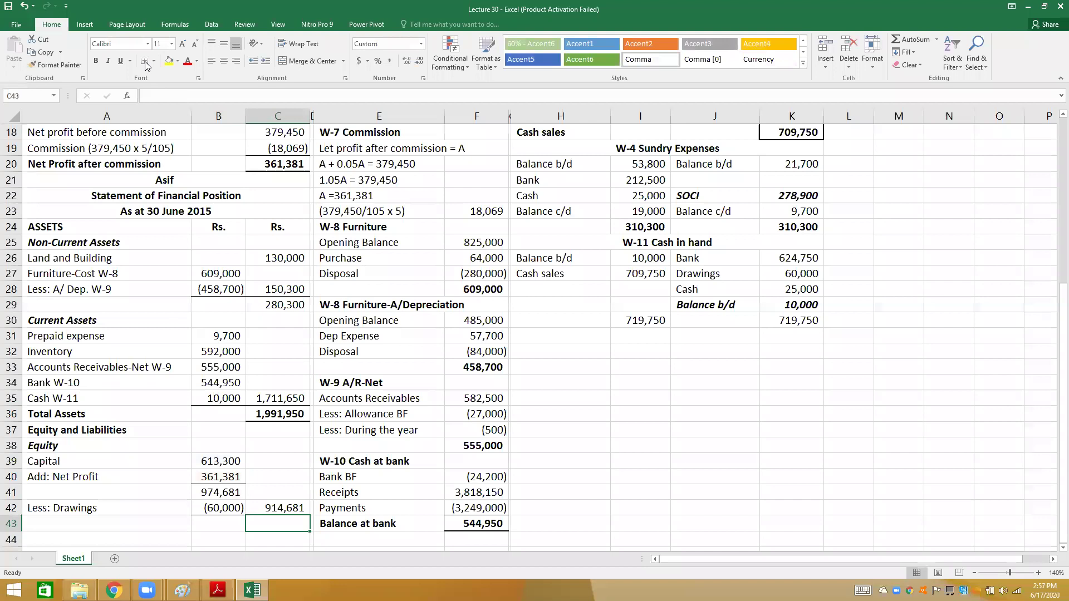
- Add a bold italic "Non-Current Liabilities" subheading in A43
key(Left)
key(Left)
text(Non-Current )
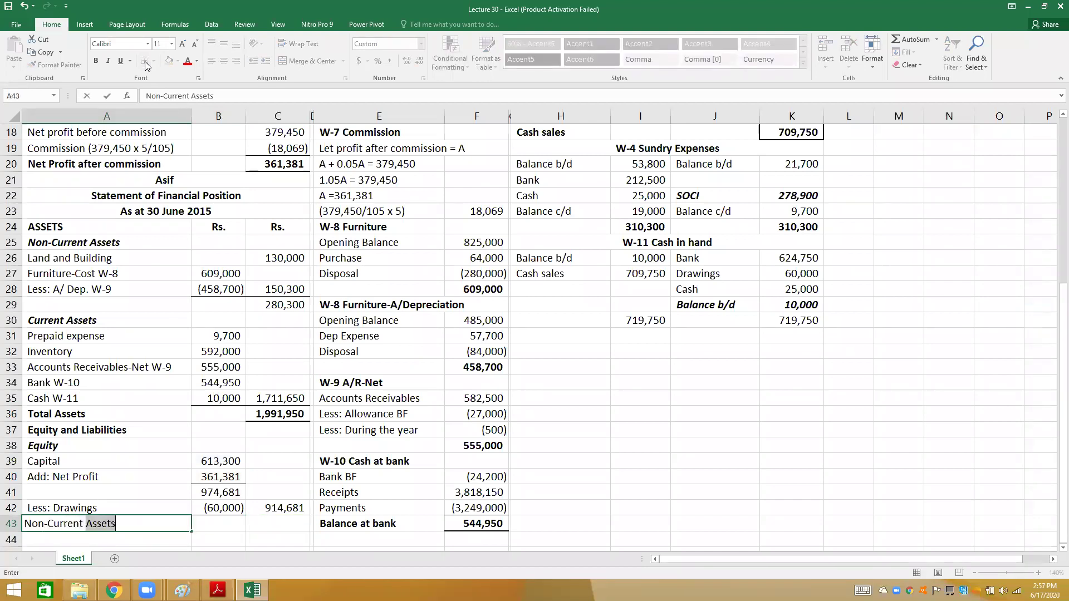
text(Liabilities)
key(ctrl+Return)
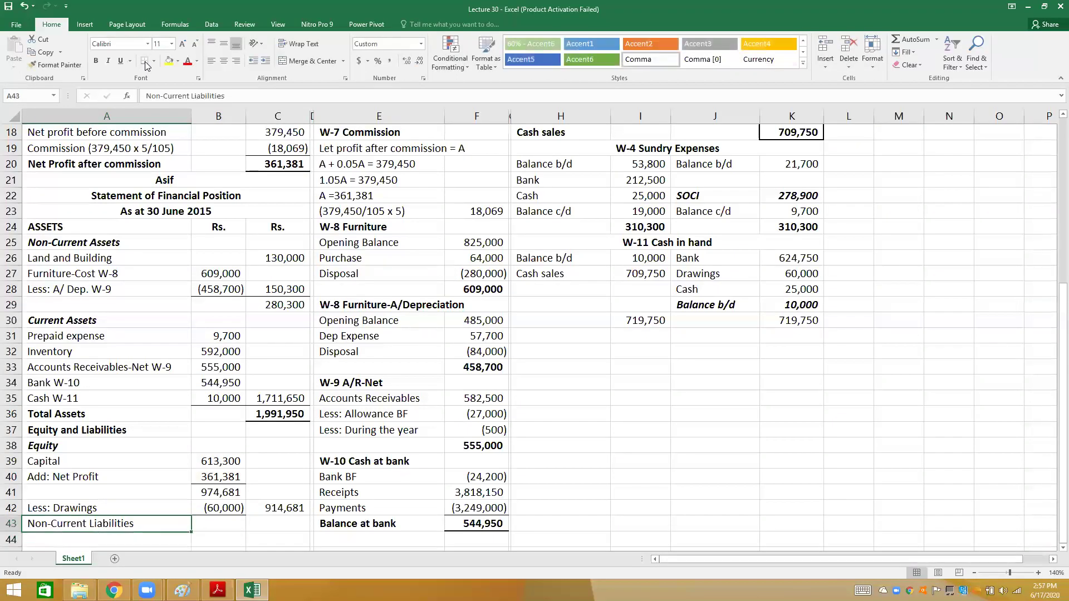
key(ctrl+b)
key(ctrl+i)
key(Down)
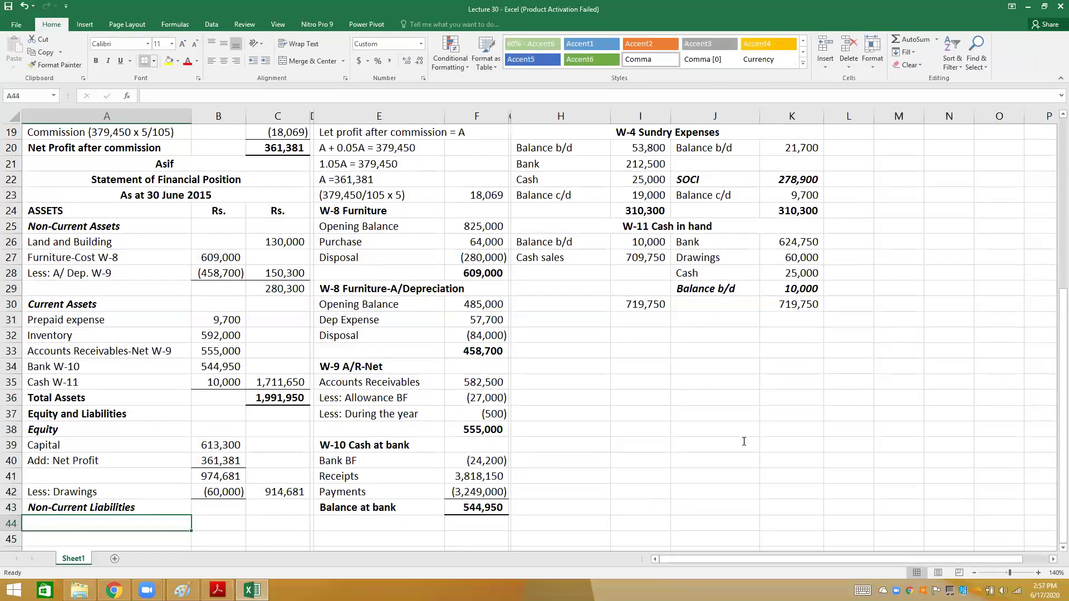
- Using the PDF, enter 6% Loan 500,000 in row 44, a bold italic "Current Liabilities:" subheading, and a "Trade creditors" label in A46
key(alt+Tab)
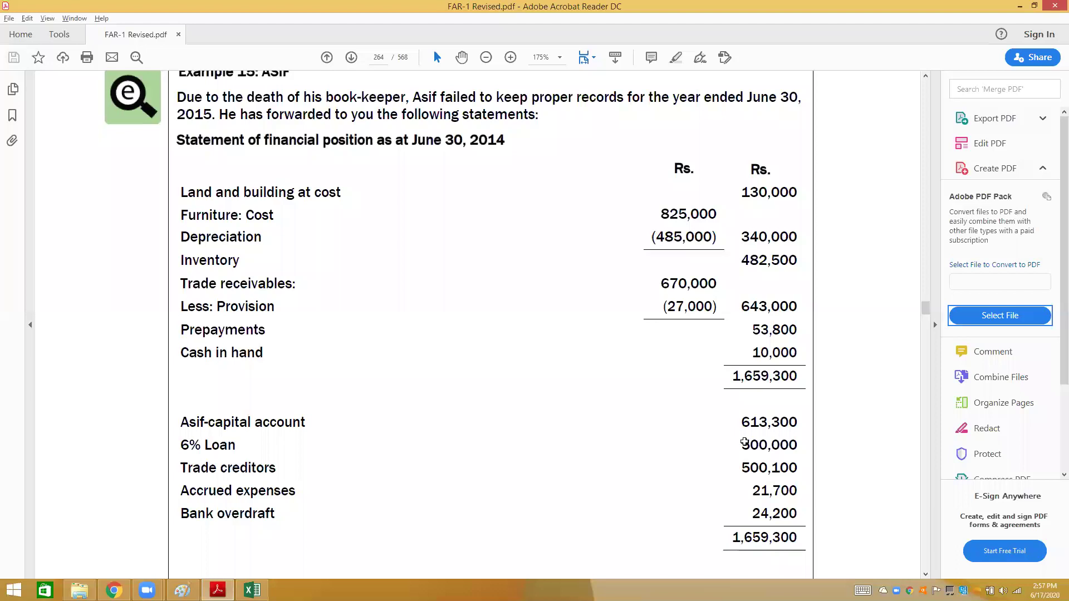
key(alt+Tab)
key(Return)
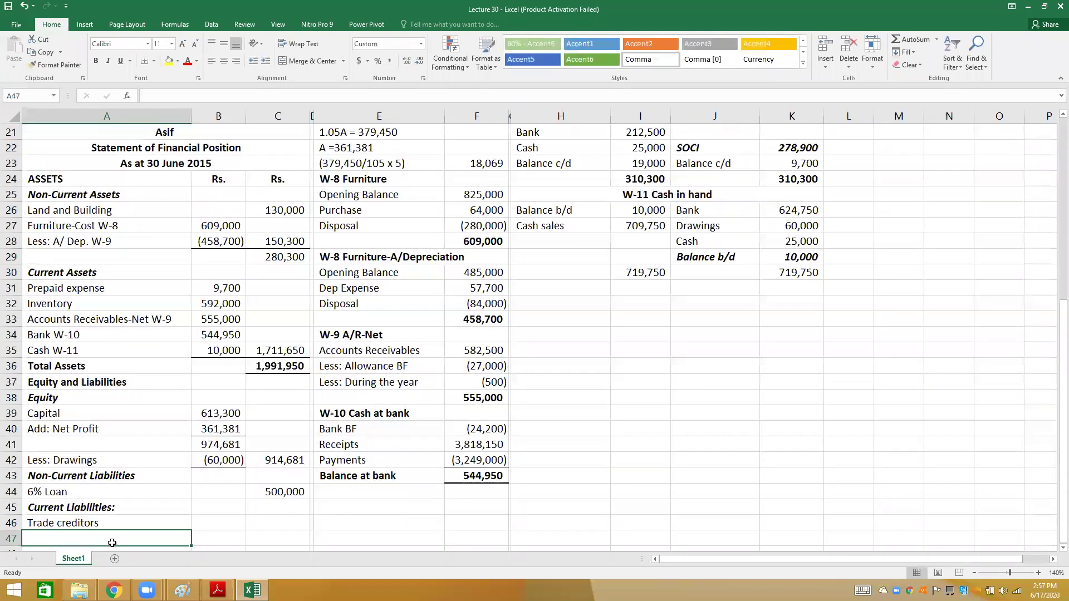
- Append the working reference "W-12" to the "Trade creditors" label in A46
key(Up)
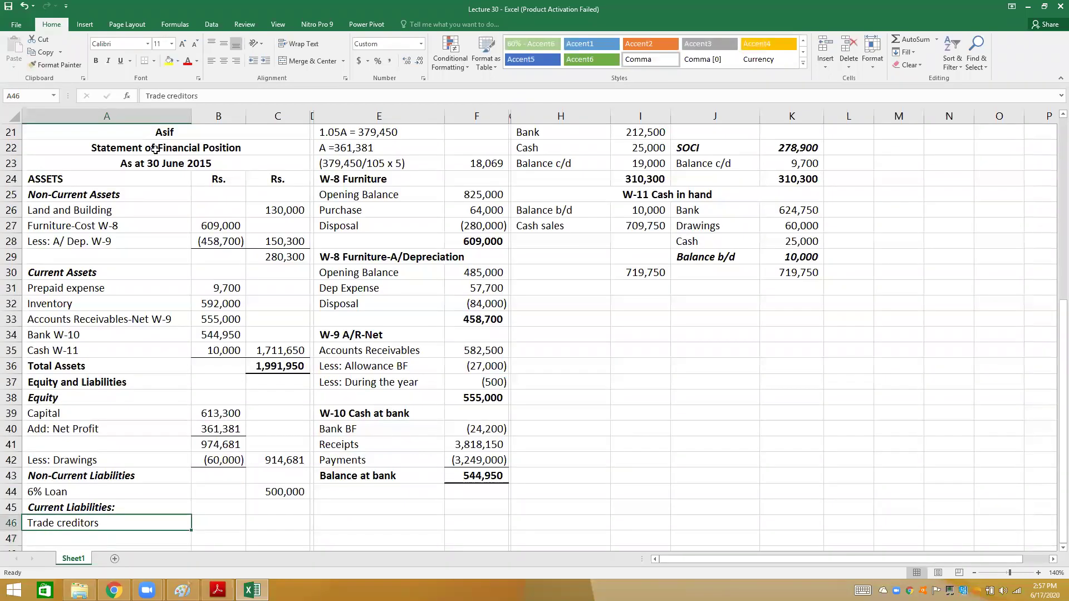
click(284, 96)
text(W-12)
key(Return)
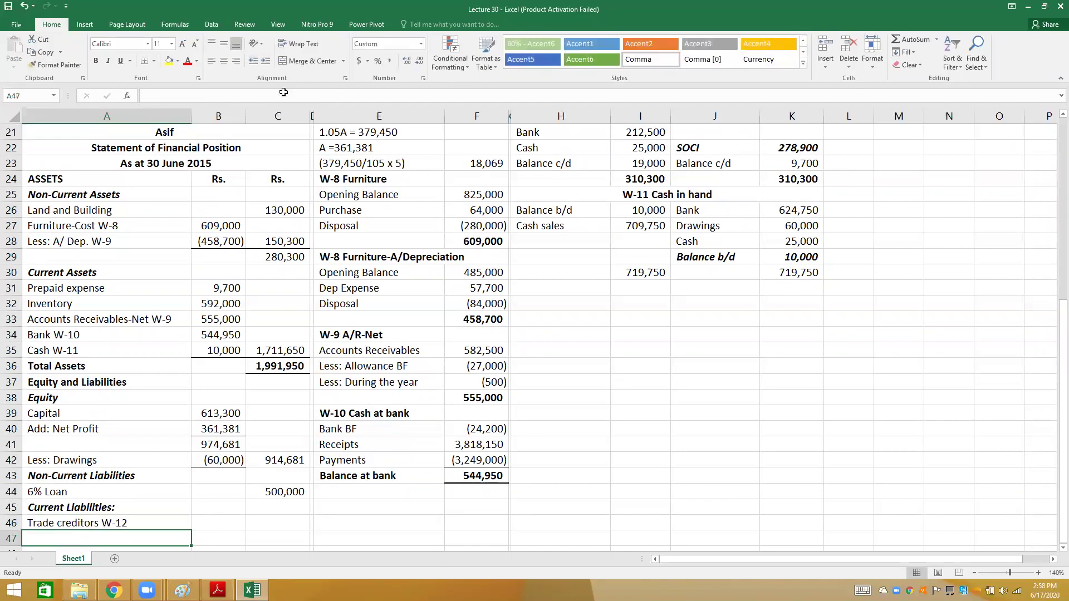
- Copy the W-11 Cash in hand heading to row 31 below that account and retitle it "W-12 Trade Payables"
click(709, 175)
key(Down)
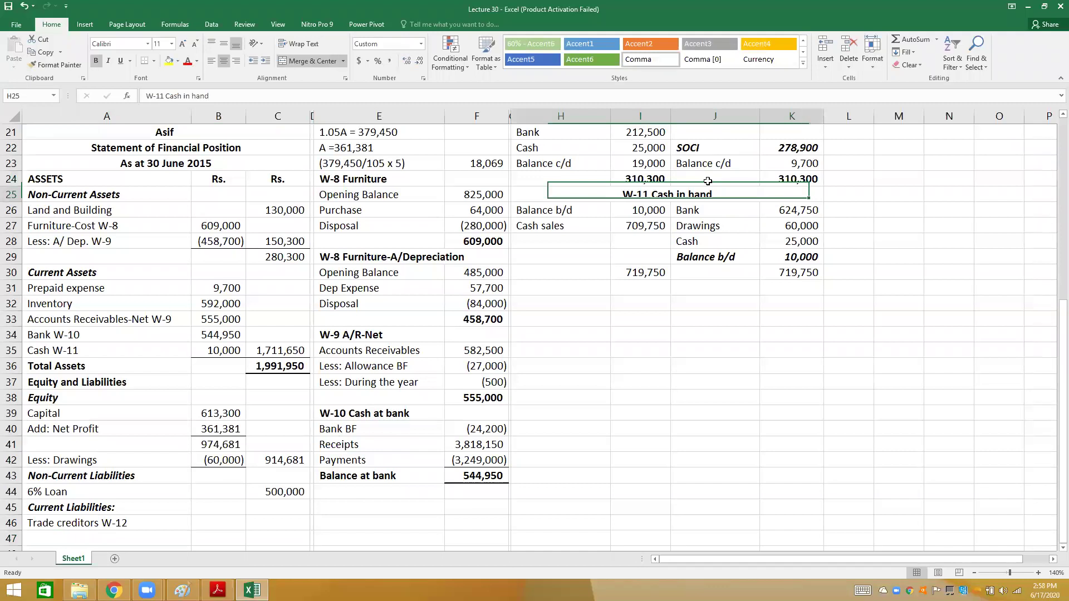
key(shift+Down)
key(shift+Down)
key(shift+Down)
key(shift+Down)
key(shift+Down)
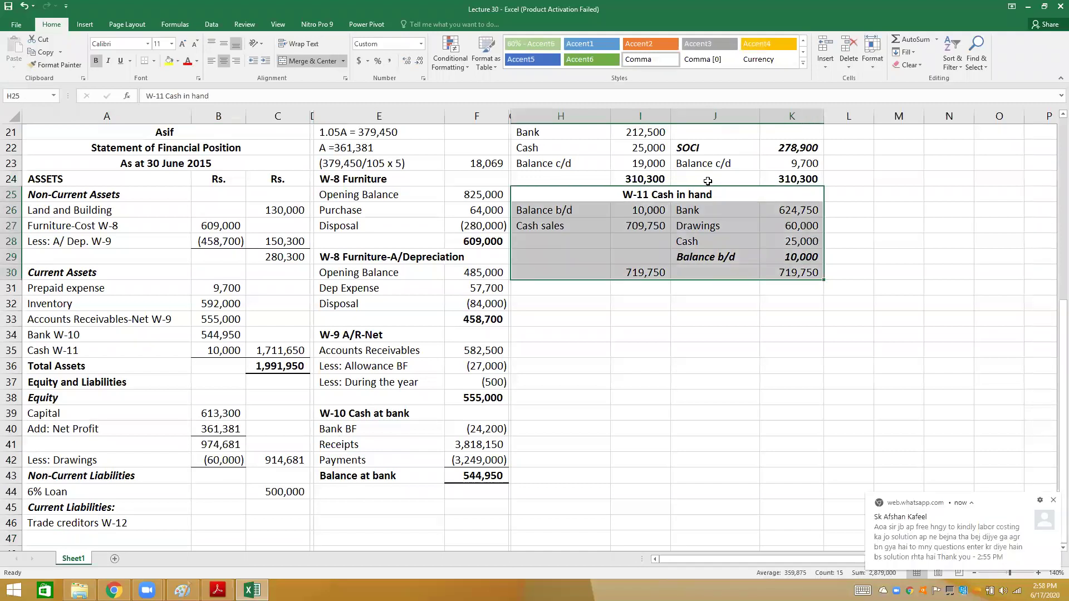
click(576, 286)
text(W-11 Cash in hand)
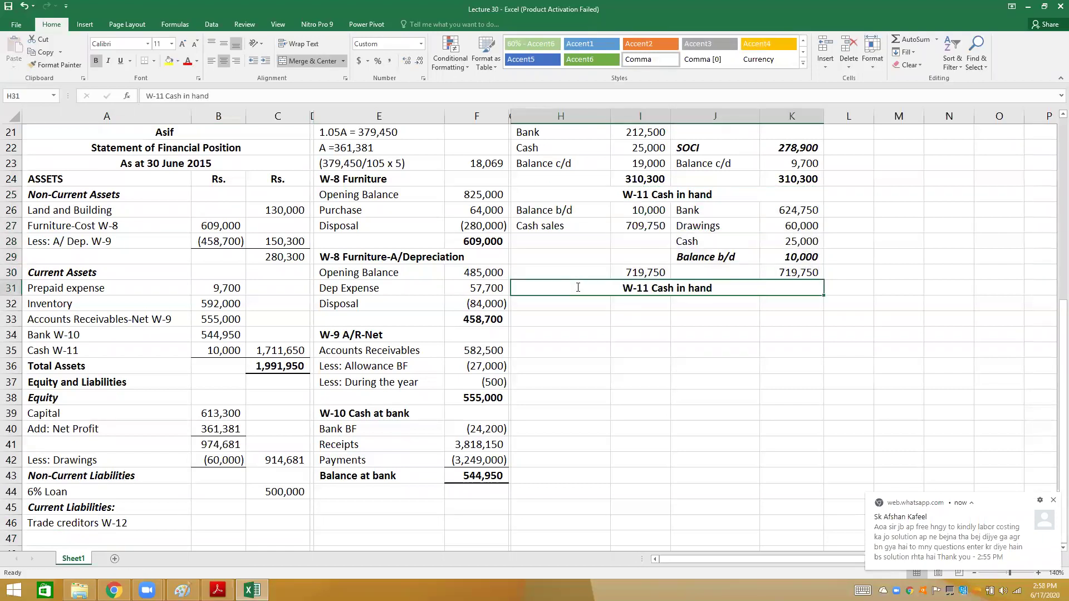
text(W-12 Trade Paya)
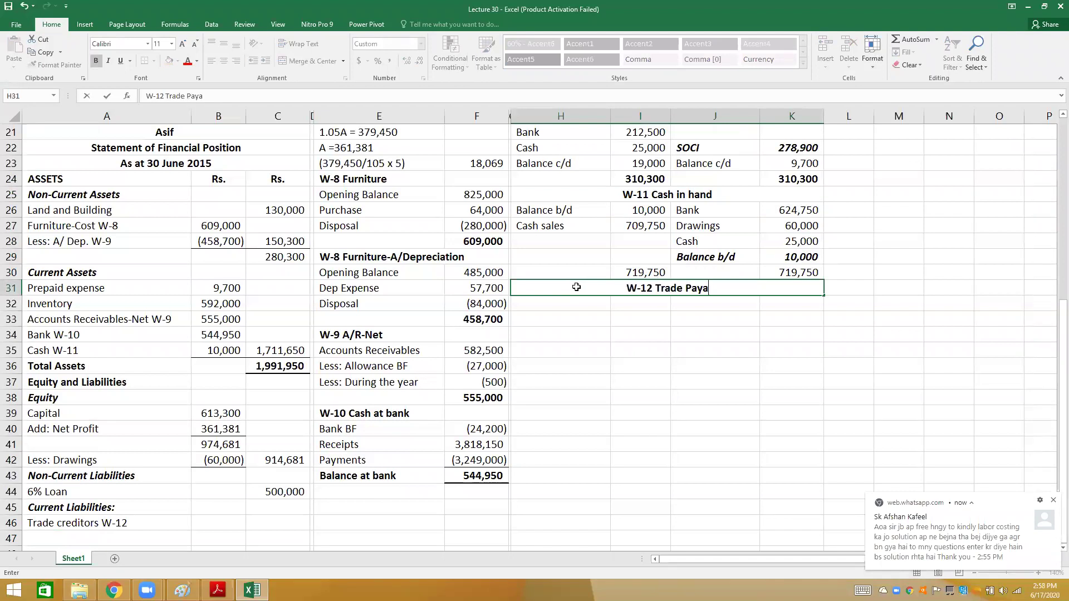
text(bles)
key(Return)
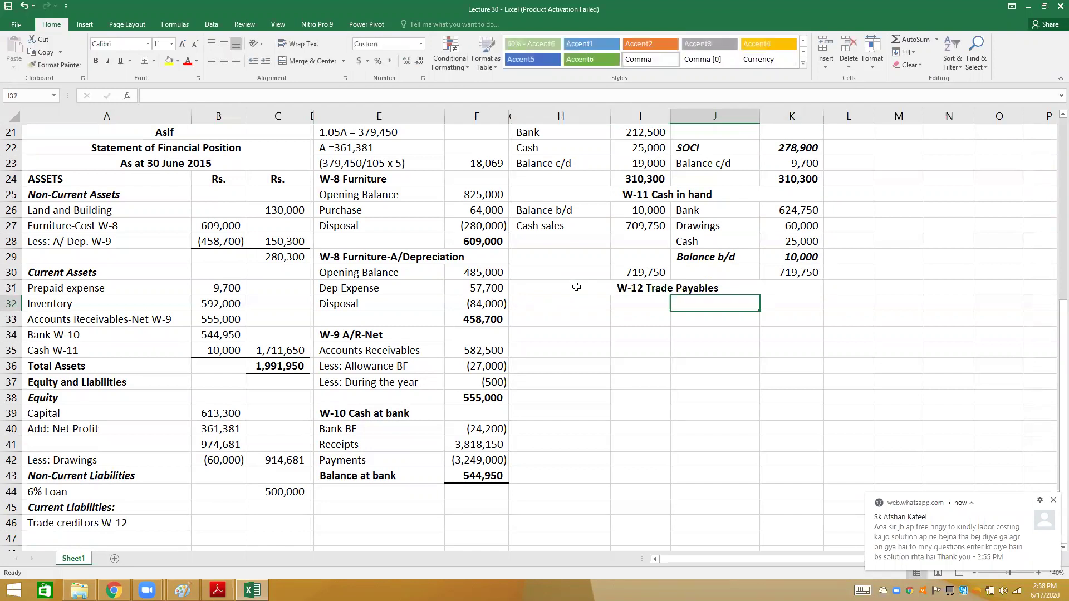
- Using the PDF, enter Balance b/d 500,100 and Purchase 2,570,000 in columns J and K of the W-12 account
text(Balance b/d)
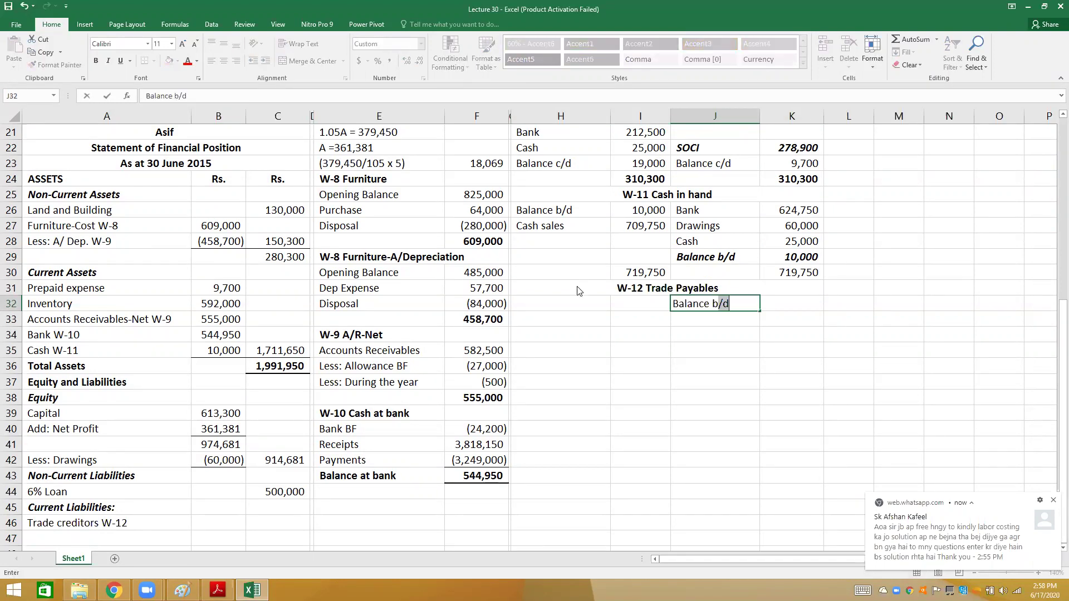
key(Tab)
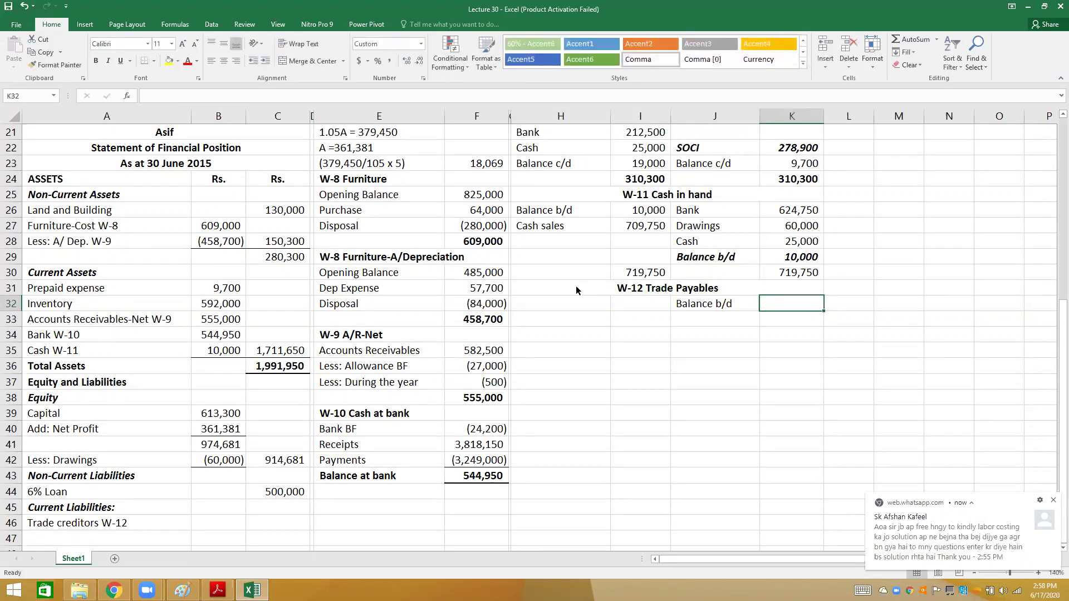
key(alt+Tab)
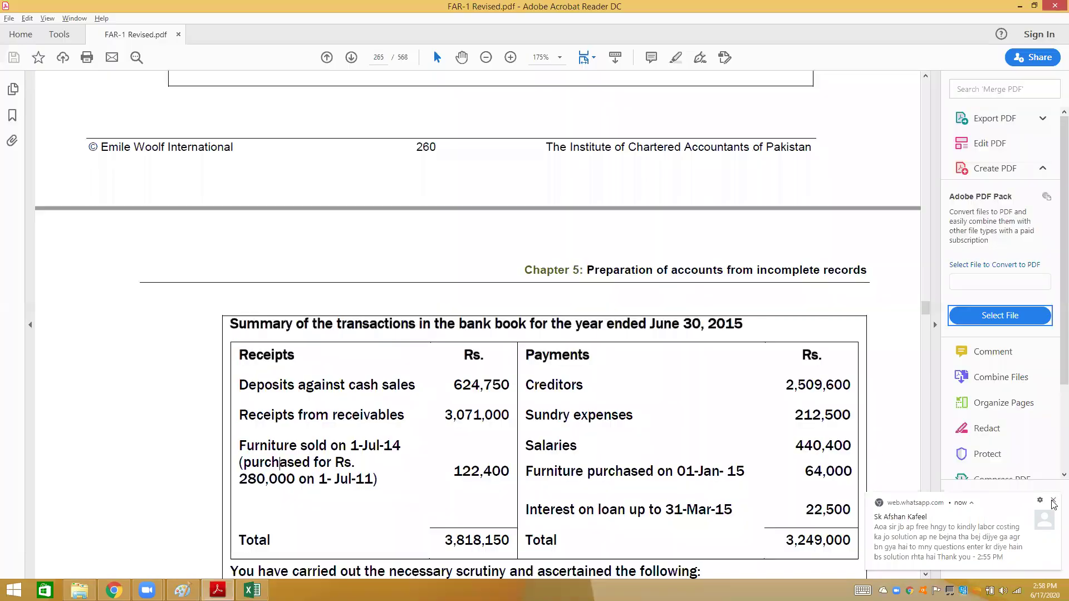
scroll(675, 504, up, 10)
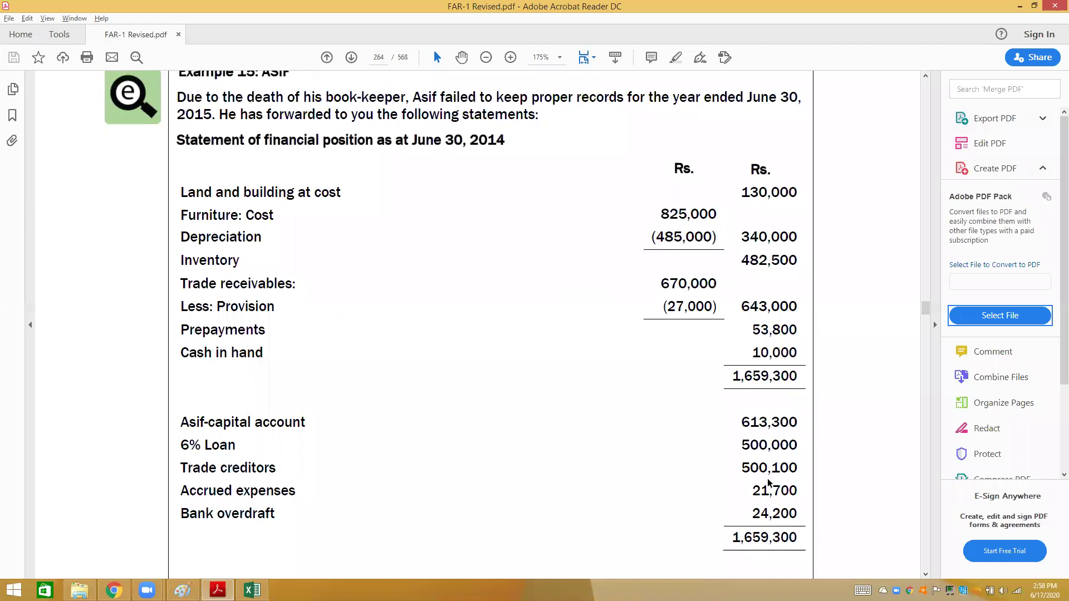
scroll(768, 480, down, 10)
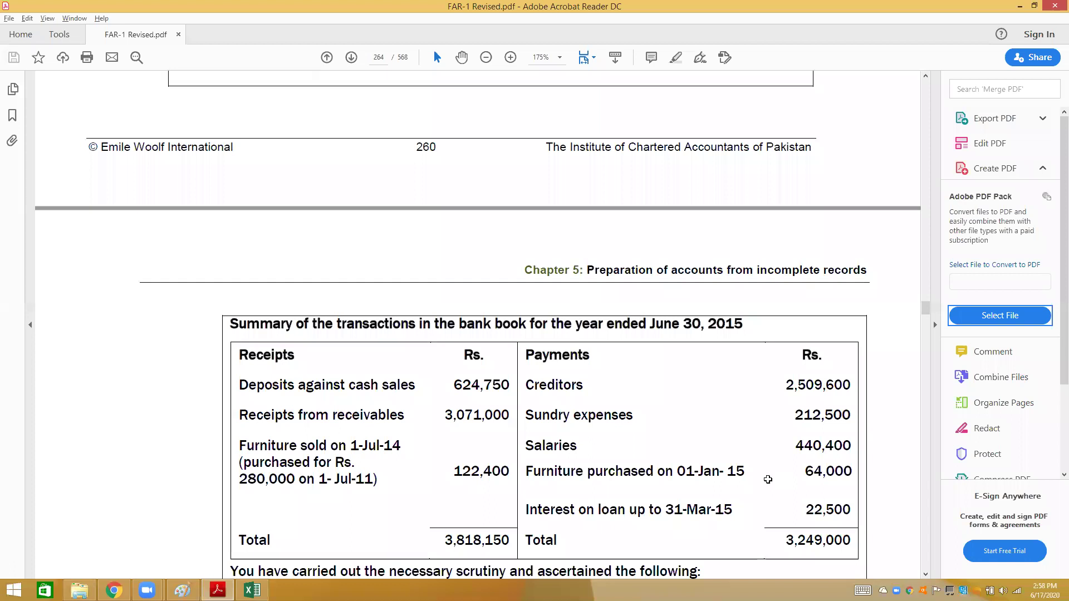
scroll(768, 480, down, 10)
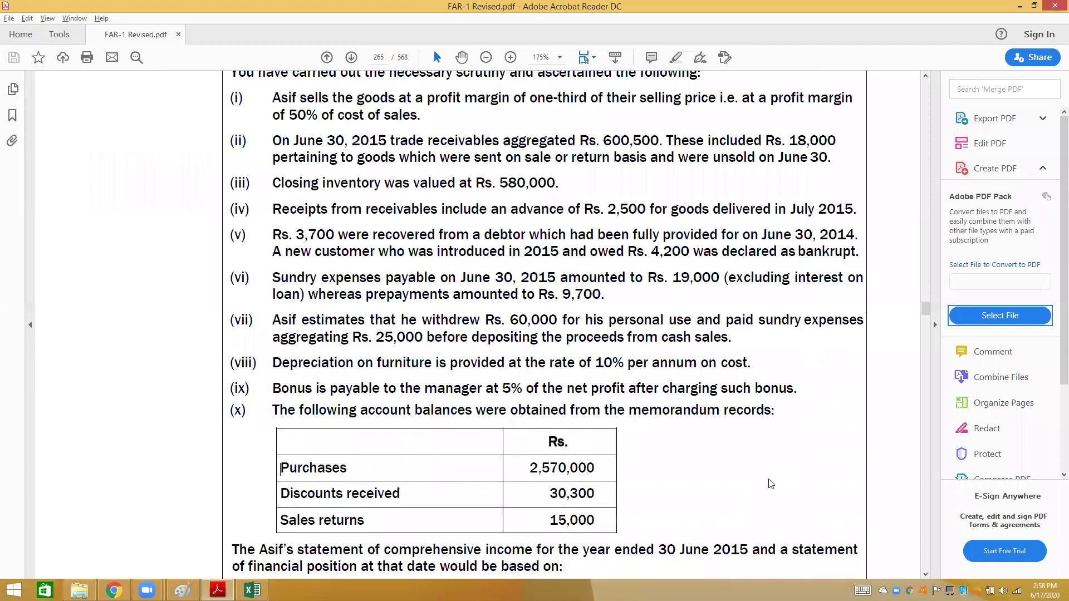
key(alt+Tab)
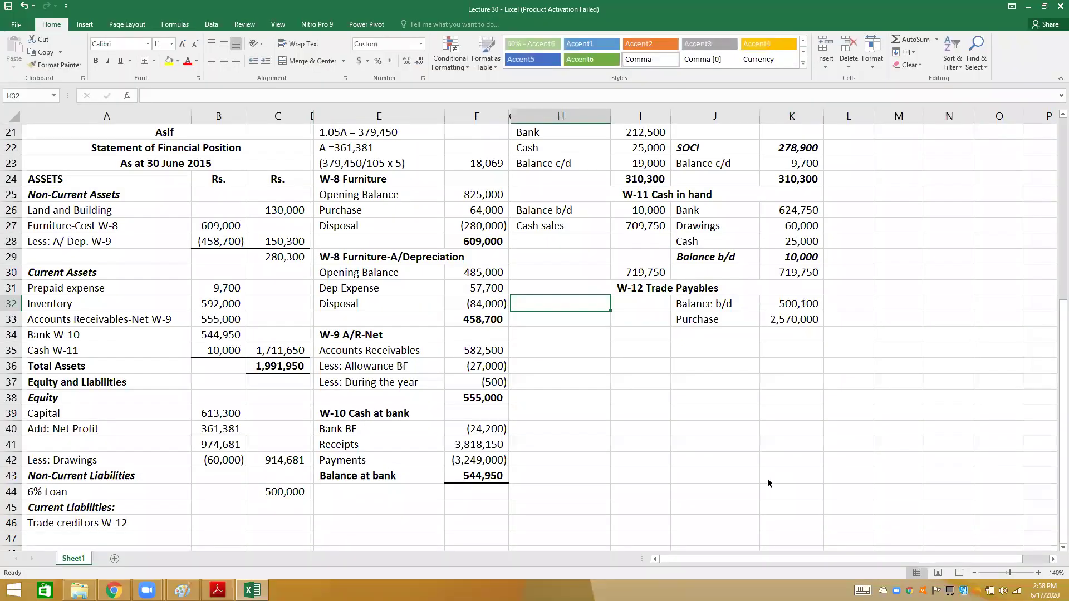
- Using the PDF, enter Bank 2,509,600 and Discount received 30,300 in columns H and I of the W-12 account
key(alt+Tab)
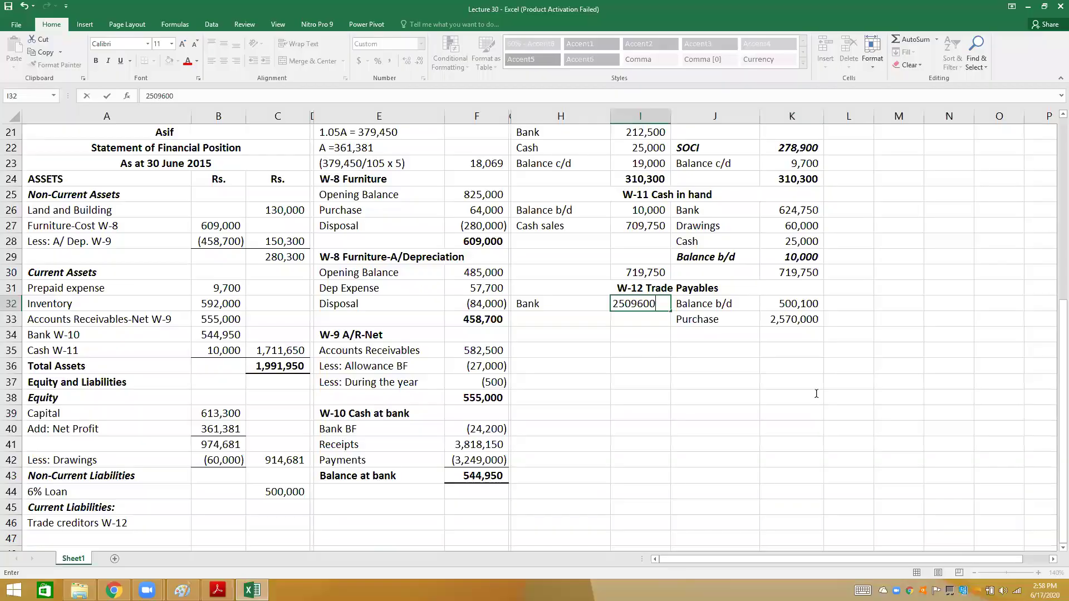
key(Return)
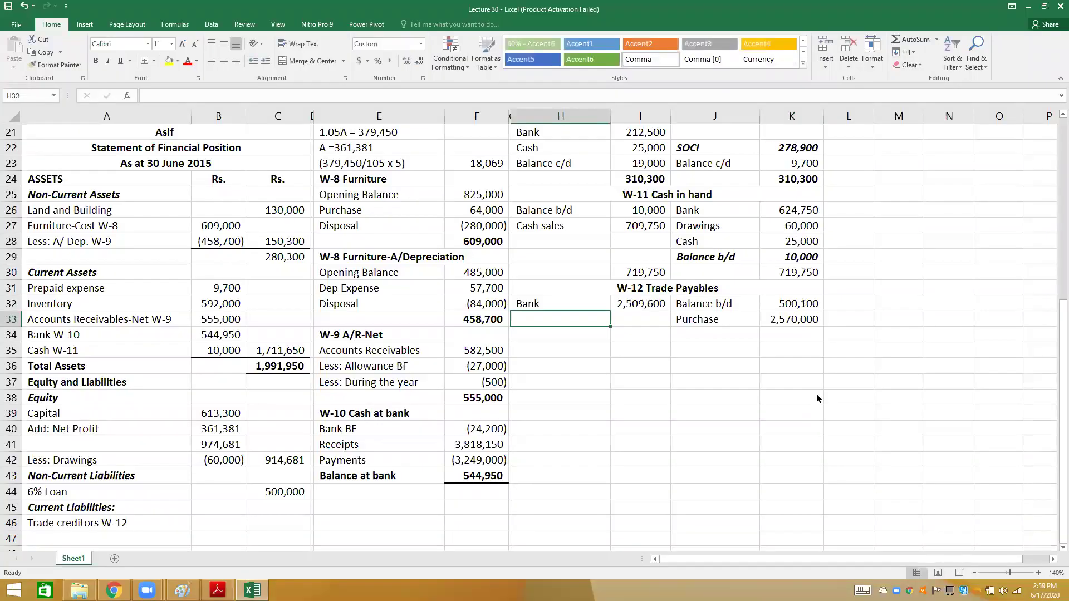
key(alt+Tab)
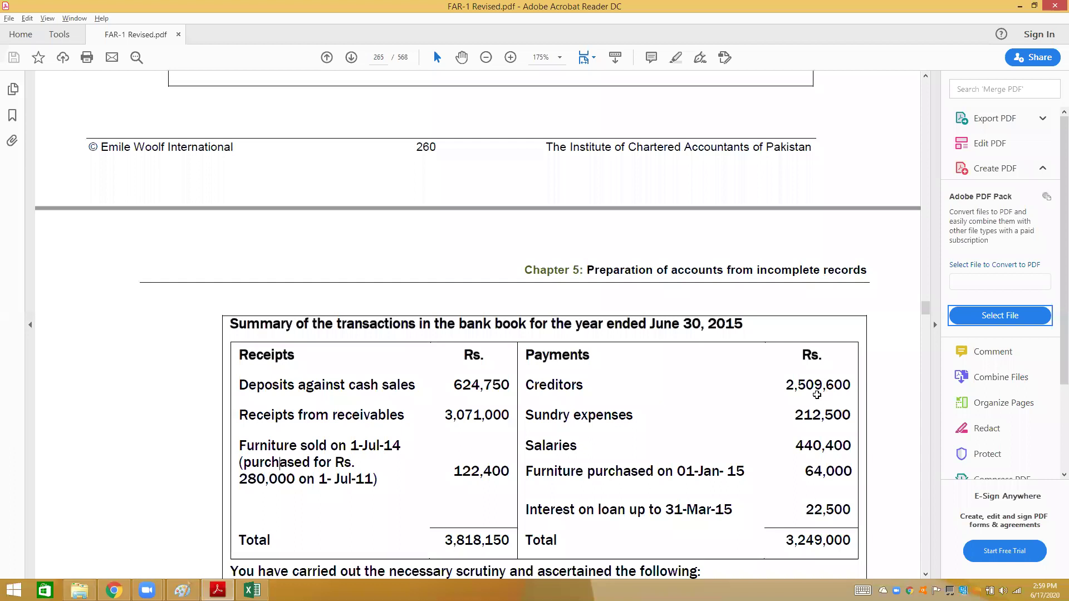
key(alt+Tab)
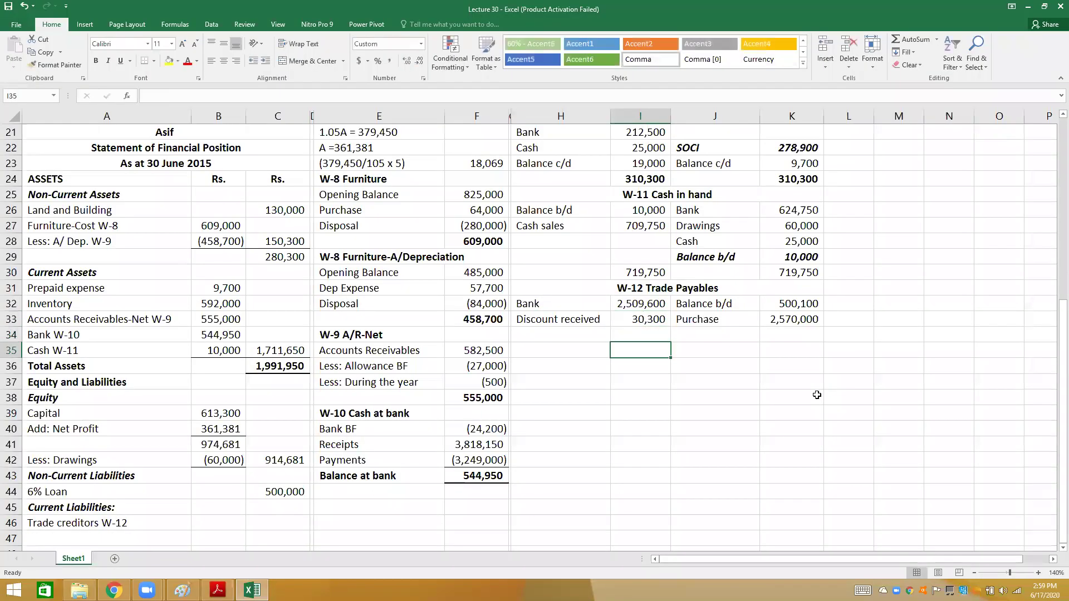
- Total the W-12 account in K35 as K32+K33, carry it to I35 with =K35, and label H34 "Balance c/d"
text(=k32+k33)
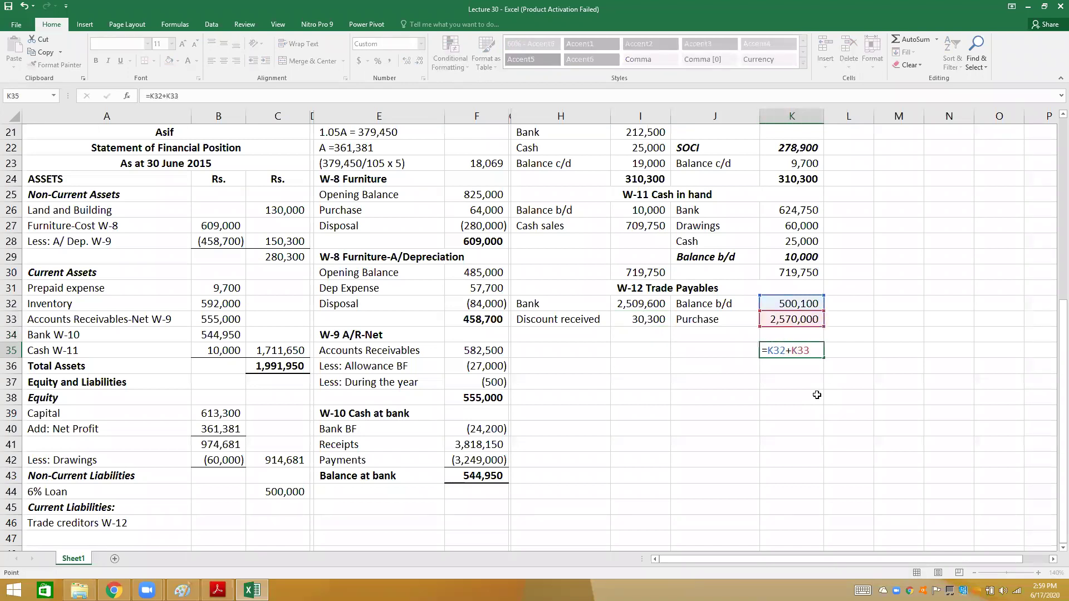
key(Return)
key(Up)
key(Left)
key(Left)
text(=)
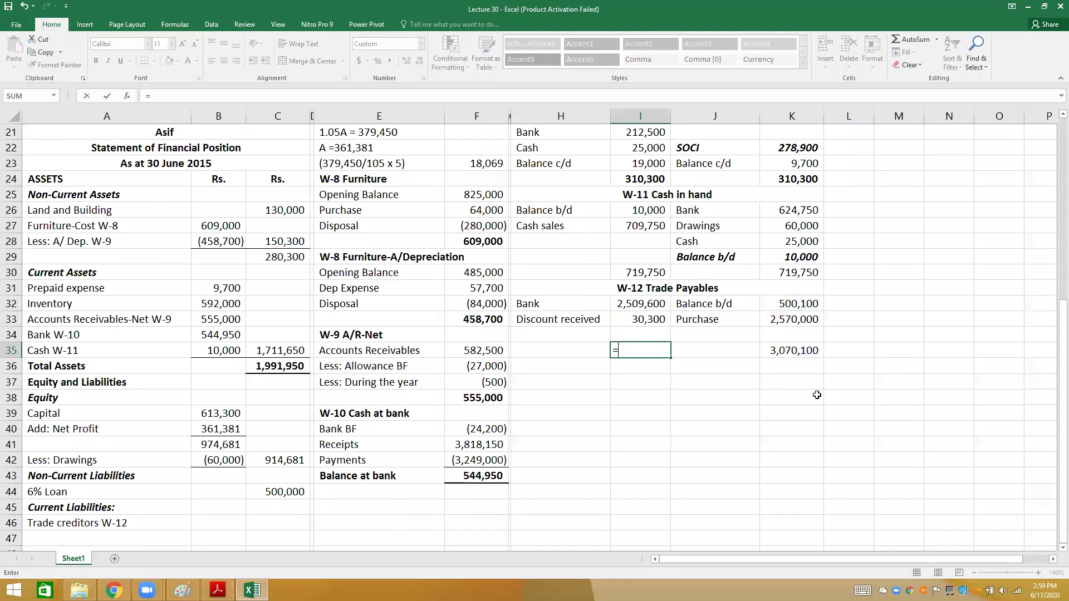
text(k35)
key(ctrl+Return)
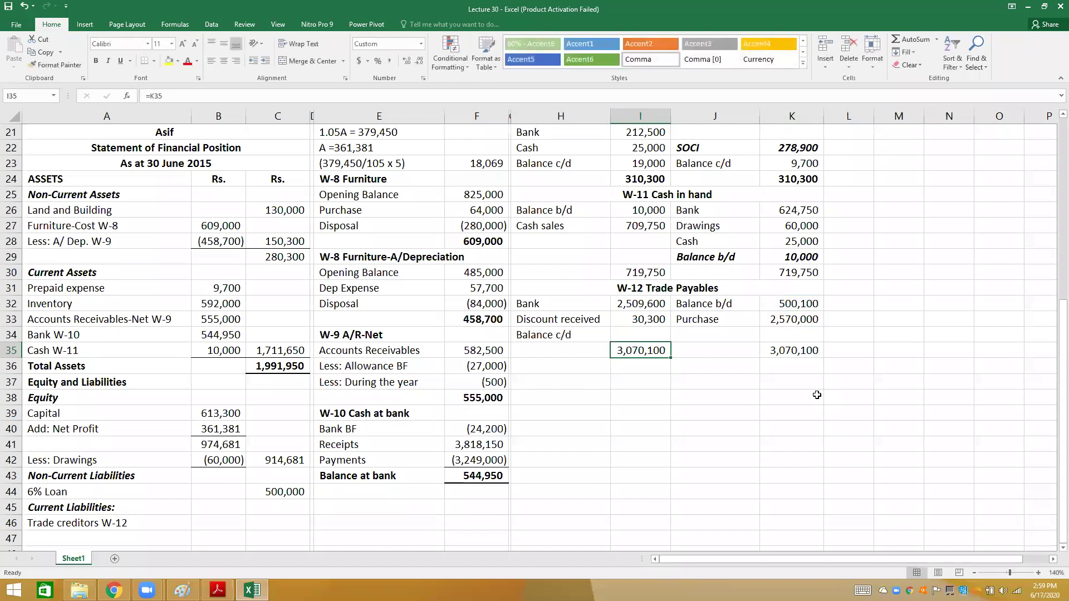
- Calculate the W-12 Balance c/d in I34 as I35 minus I32 minus I33
key(Up)
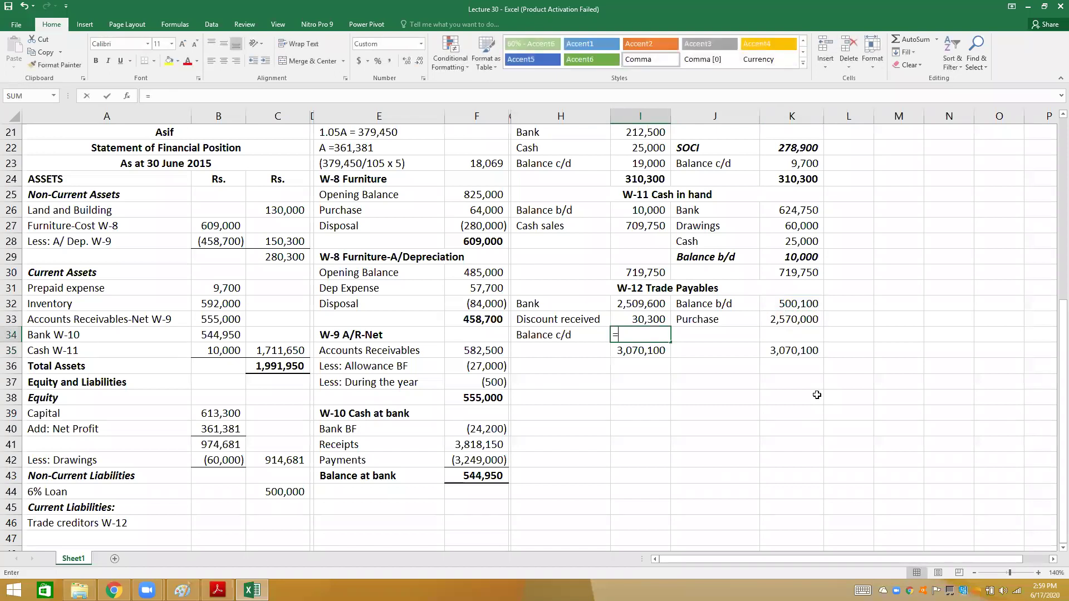
text(=)
key(Down)
text(-)
key(Up)
key(Up)
text(-)
key(Up)
key(Return)
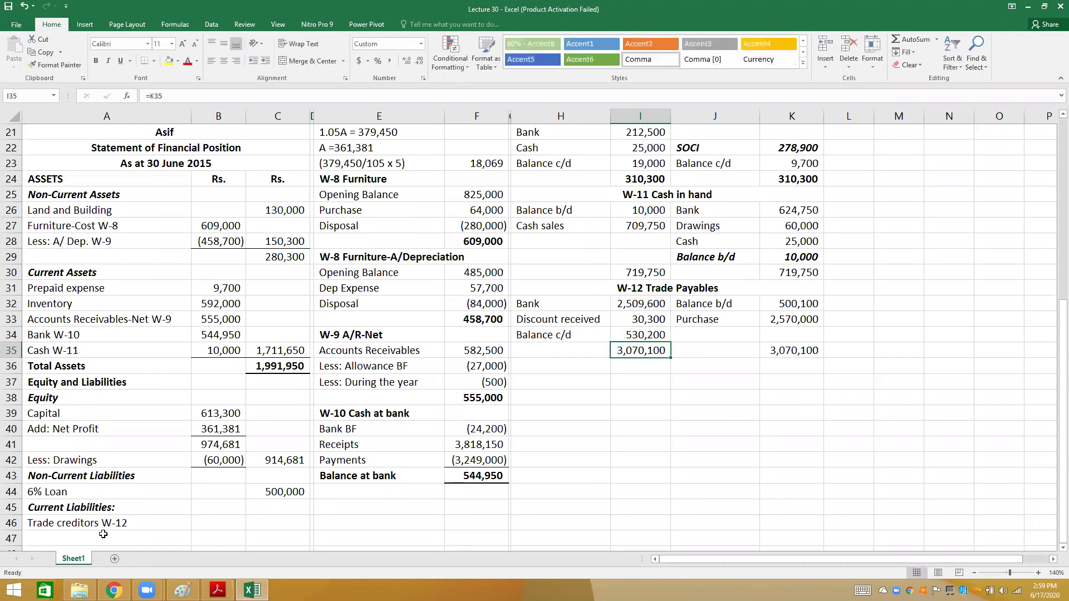
- Link the Trade creditors amount in B46 to the W-12 closing balance with =I34
click(204, 525)
text(=I34)
key(Return)
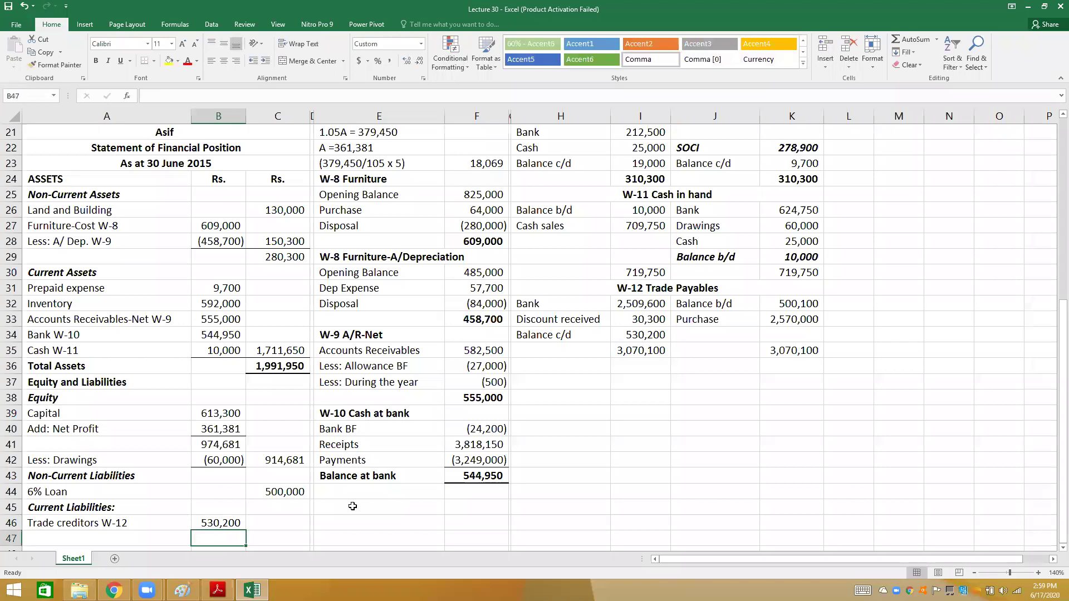
- Check the PDF and add an "Accrued expenses" label in A47 under the current liabilities
key(alt+Tab)
key(alt+Tab)
key(Left)
text(Accounts Receivables-Net W-9ccrue)
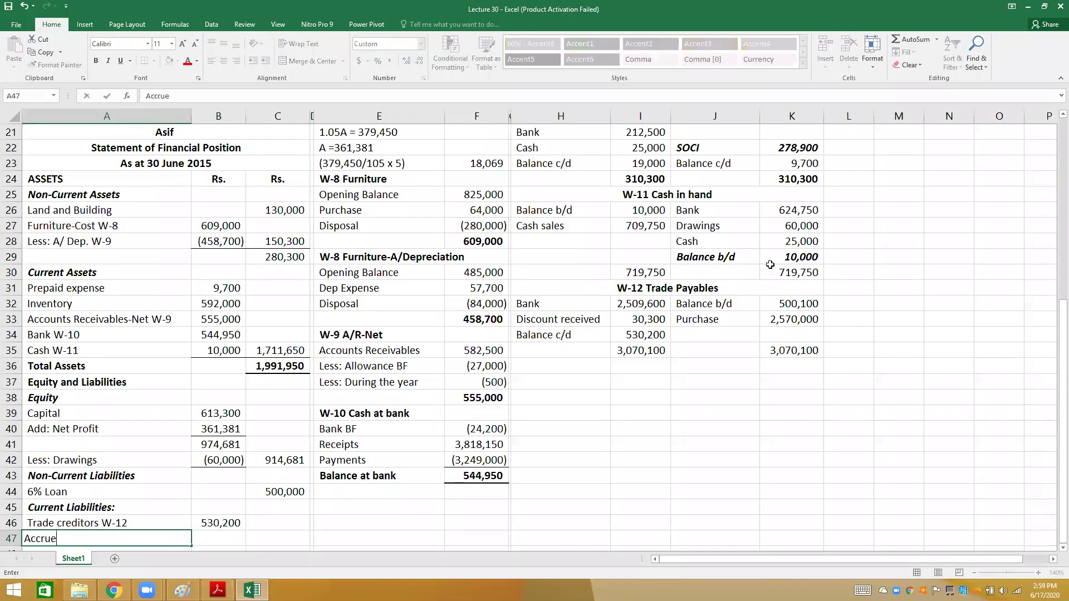
text(d expenses)
key(Tab)
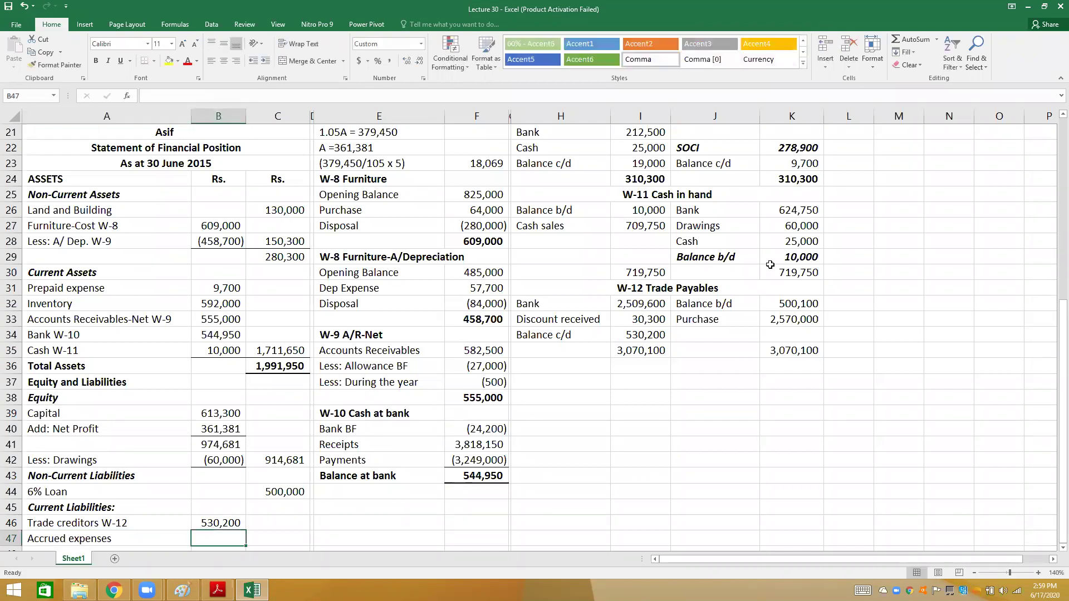
- Check the PDF notes, enter 19,000 for Accrued expenses in B47, and add Accrued Interest of 7,500 in row 48
key(alt+Tab)
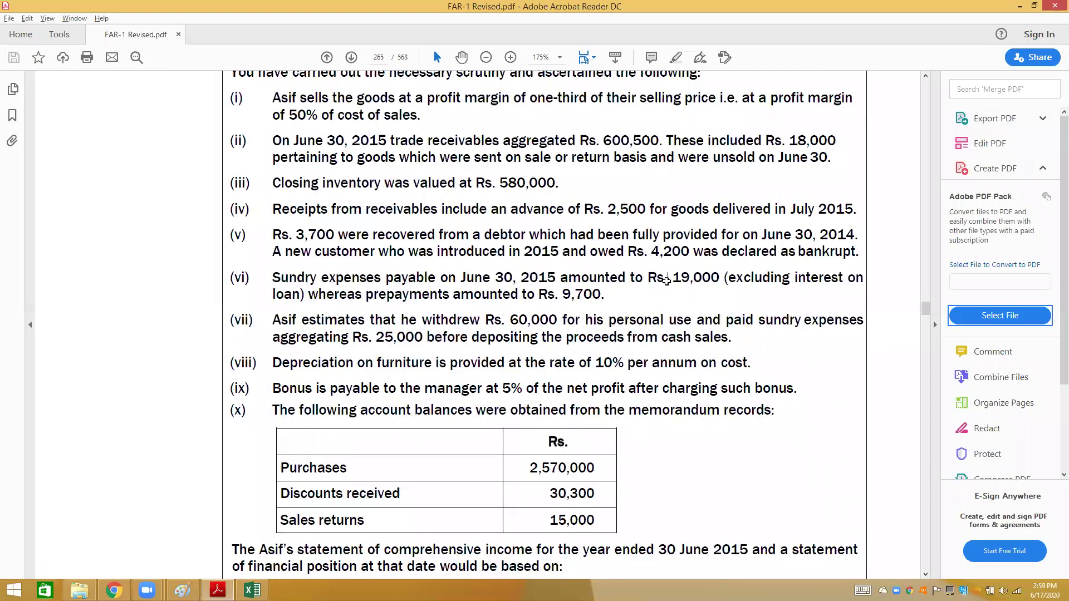
key(alt+Tab)
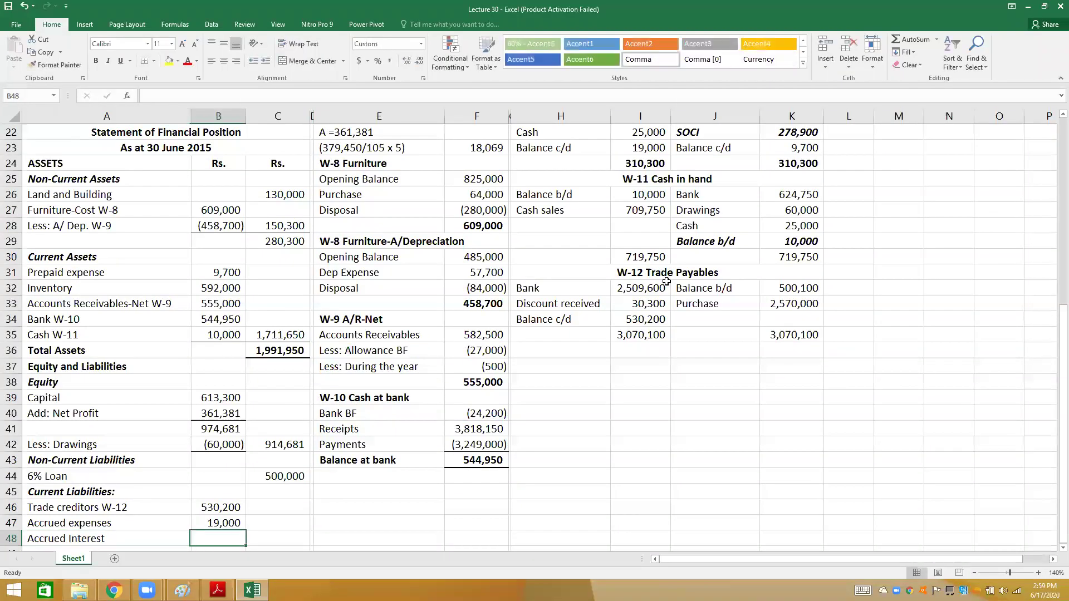
key(alt)
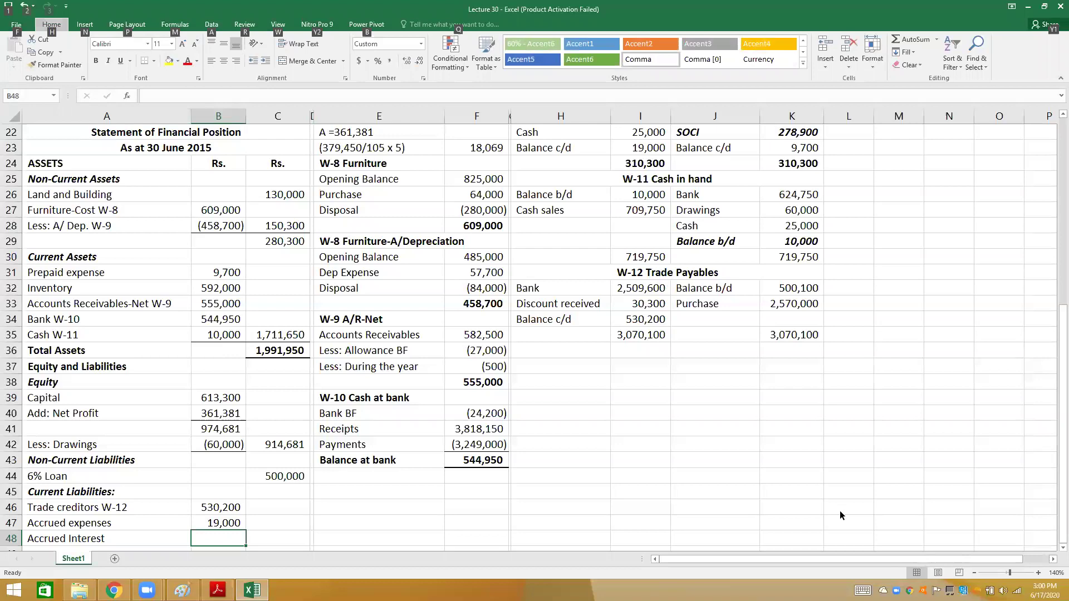
key(alt+Tab)
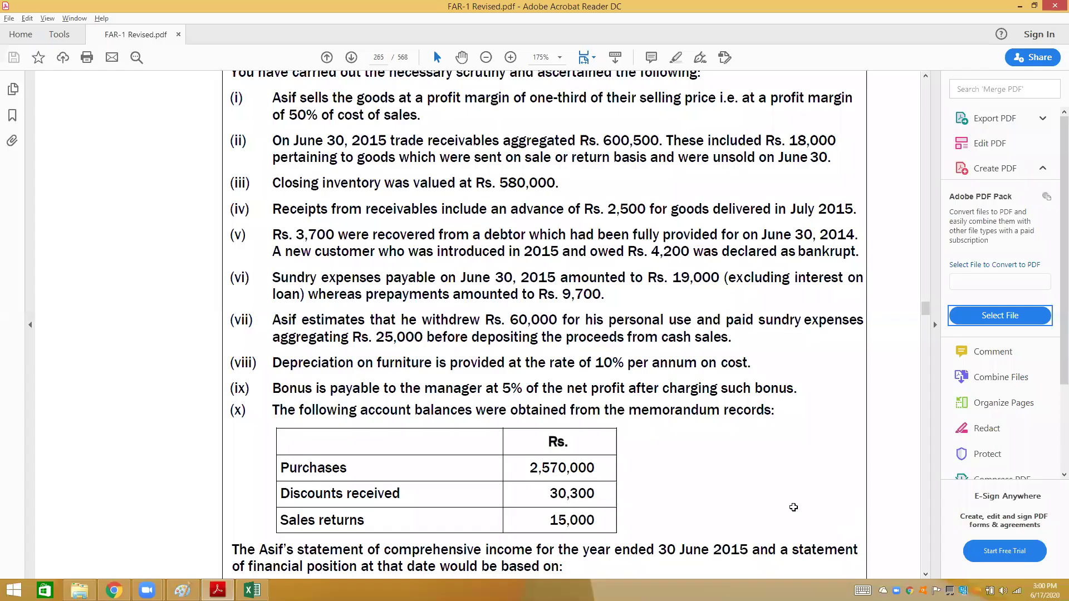
key(alt+Tab)
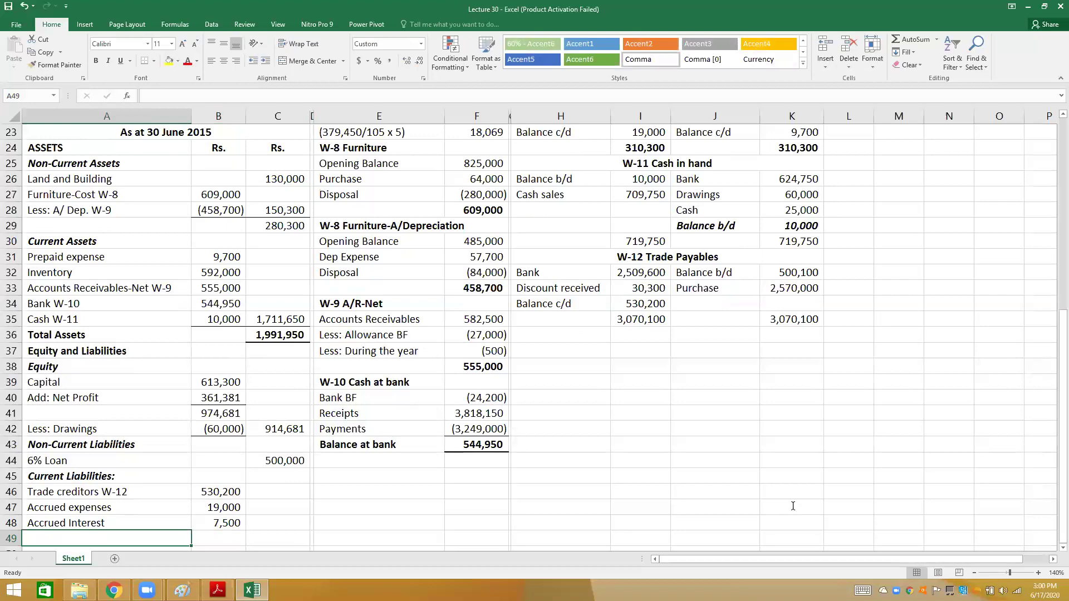
- Check the bank book summary in the PDF and add "Commission payable" of 18,069 in row 49
key(alt+Tab)
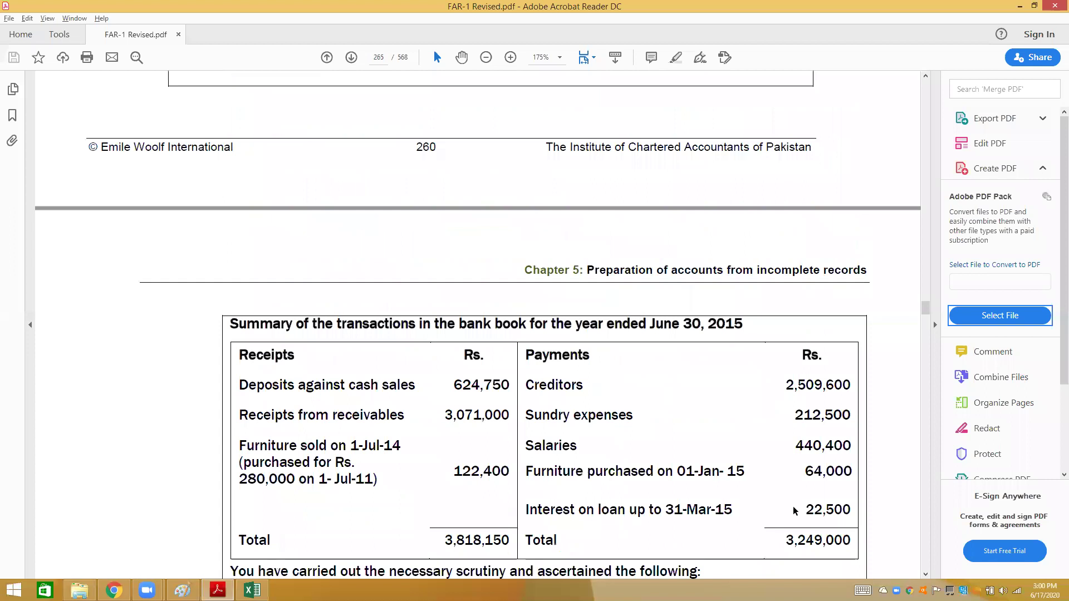
scroll(793, 506, up, 10)
key(alt+Tab)
text(yable)
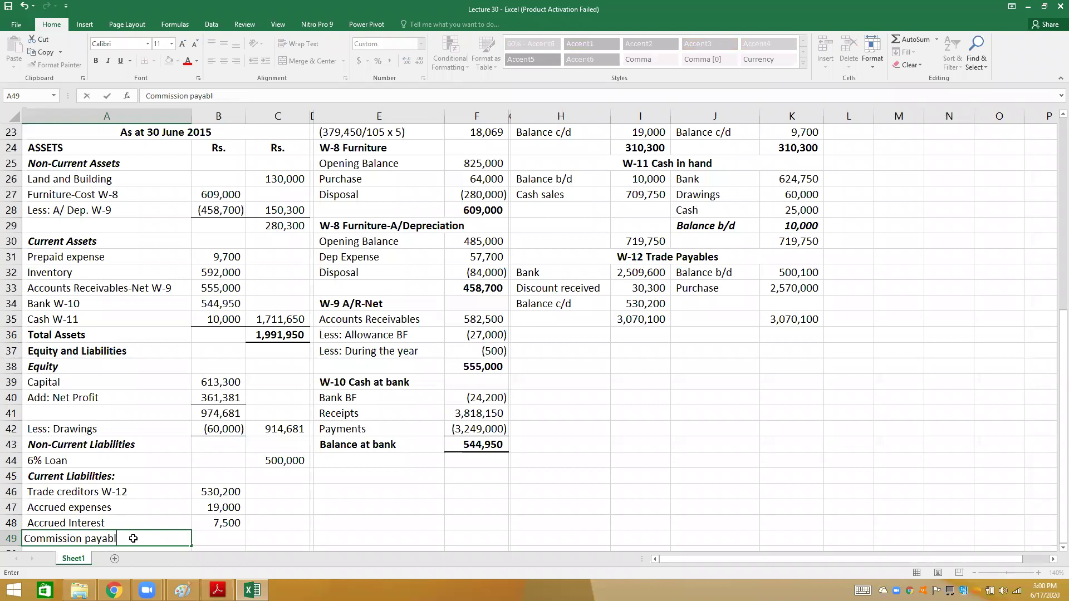
key(Tab)
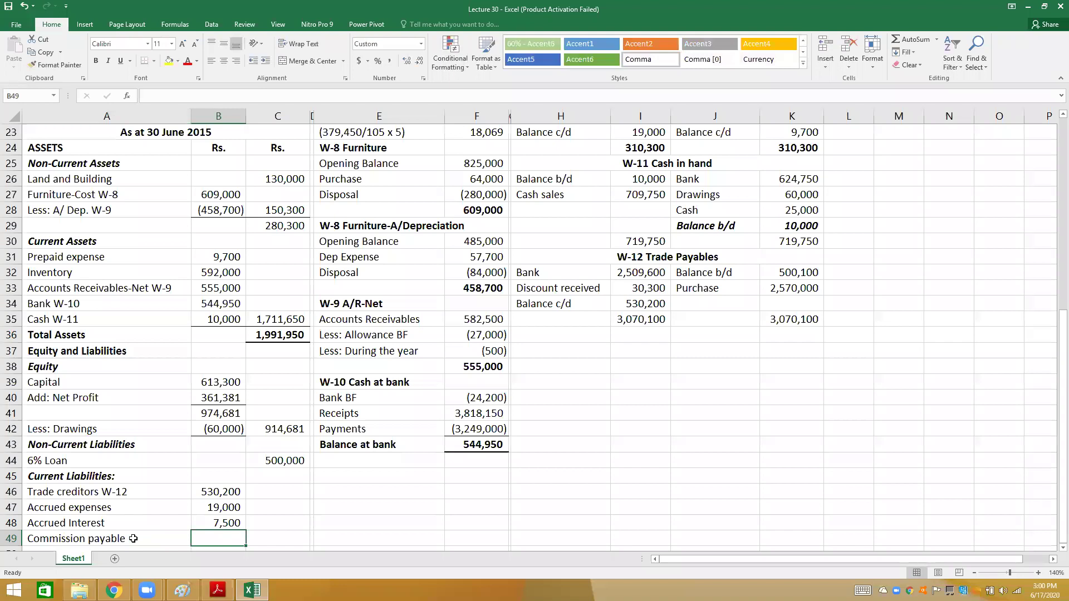
text(18069)
key(Return)
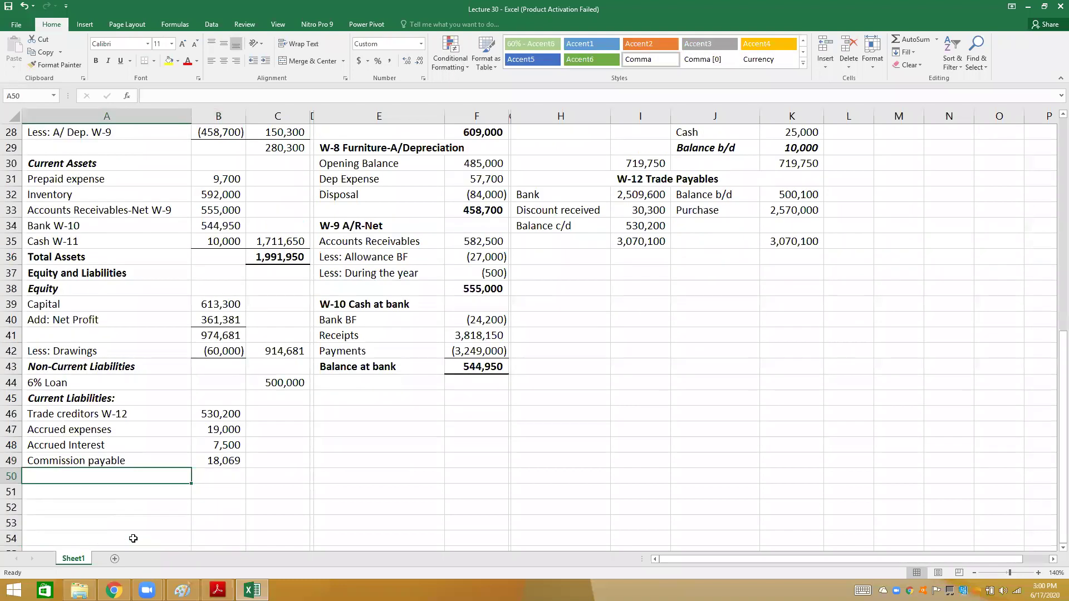
- Add "Advances from customers" of 2,500 in row 50 under the current liabilities
text(Ad)
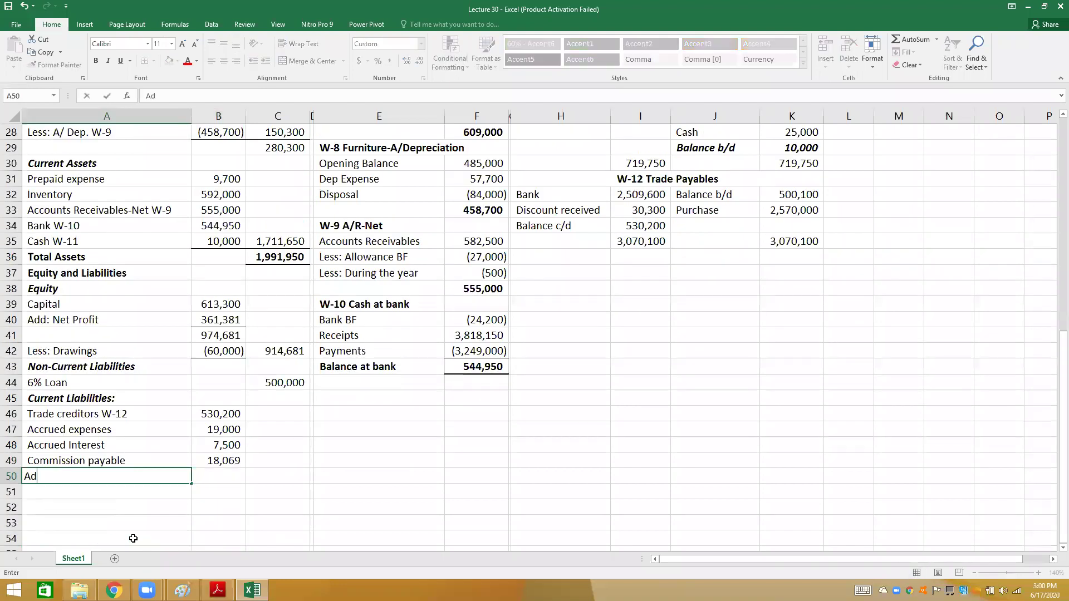
text(vances from customers)
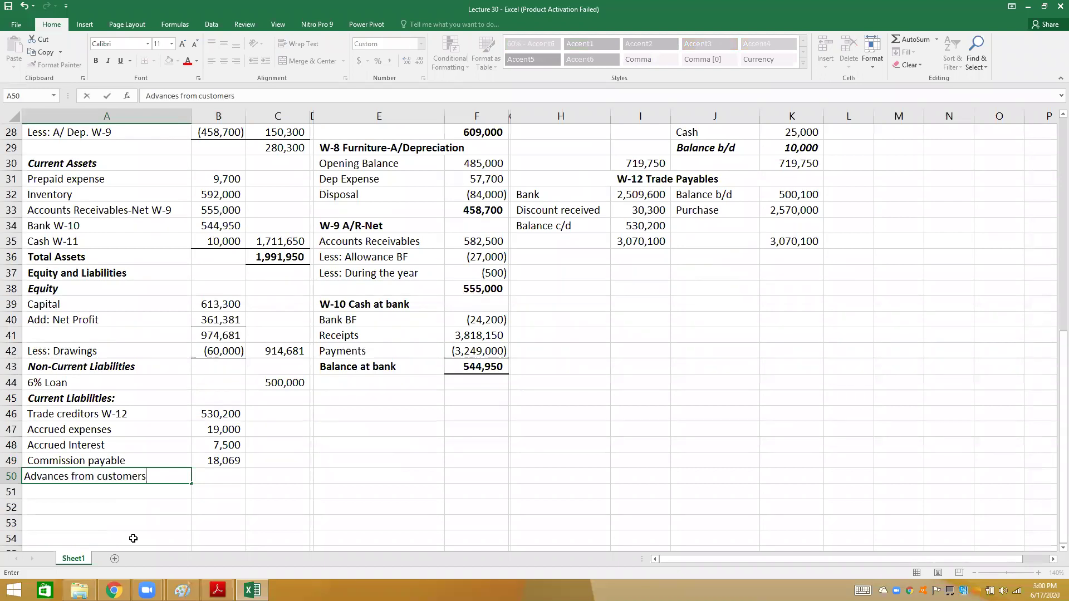
key(Tab)
text(2,500)
key(Return)
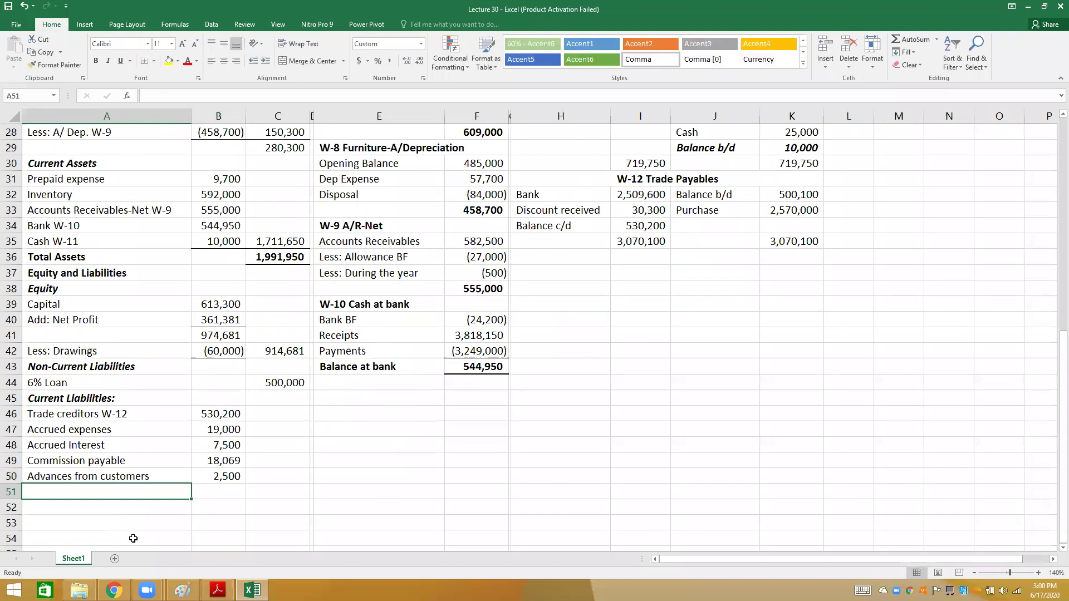
- Total the current liabilities in C50 with =SUM(B46:B50)
key(Up)
key(Right)
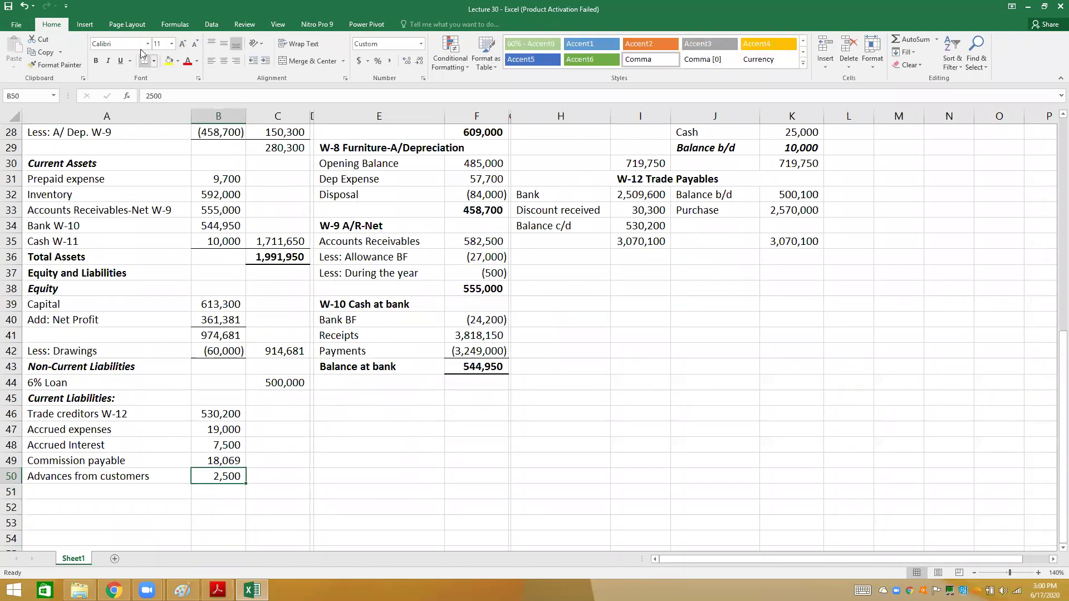
key(Right)
text(=sum()
key(Left)
key(shift+Up)
key(shift+Up)
key(shift+Up)
key(shift+Up)
text())
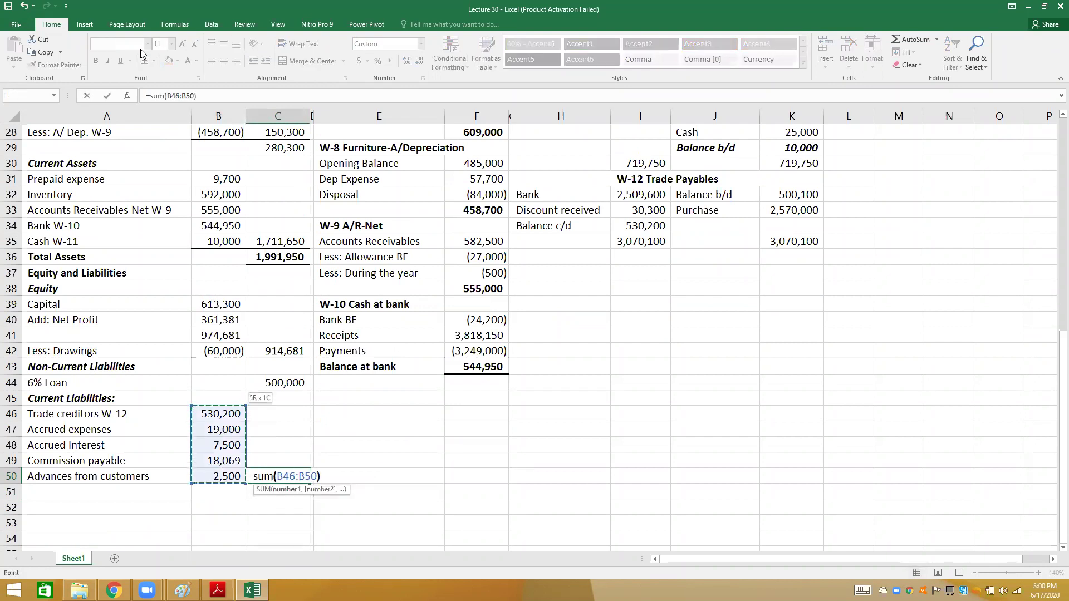
key(Return)
- Calculate the grand total of equity and liabilities in C51 with =C42+C50+C44 and make it bold
text(=)
key(Up)
key(Up)
key(Up)
key(Up)
key(Up)
key(Up)
key(Up)
key(Up)
key(Up)
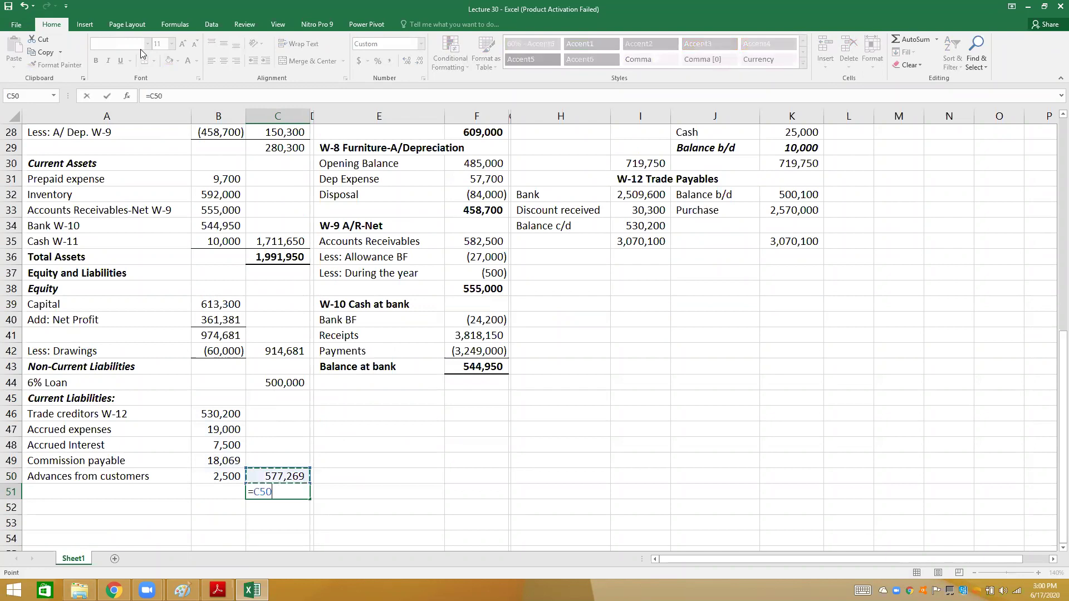
text(+)
key(Up)
text(+)
key(Up)
key(Up)
key(Up)
key(Up)
key(Up)
key(Up)
key(Up)
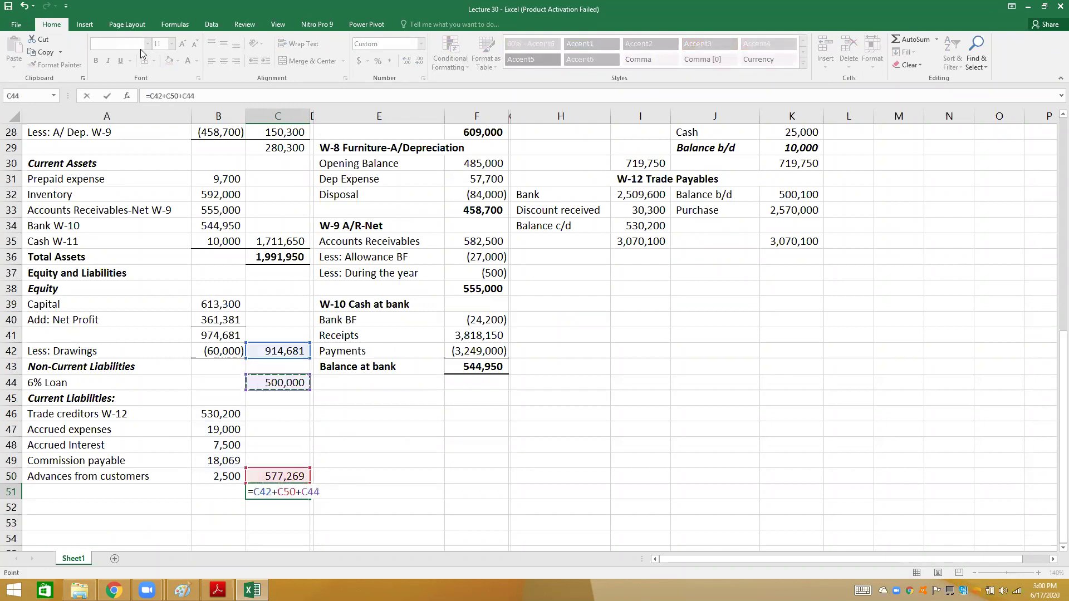
key(Return)
key(Up)
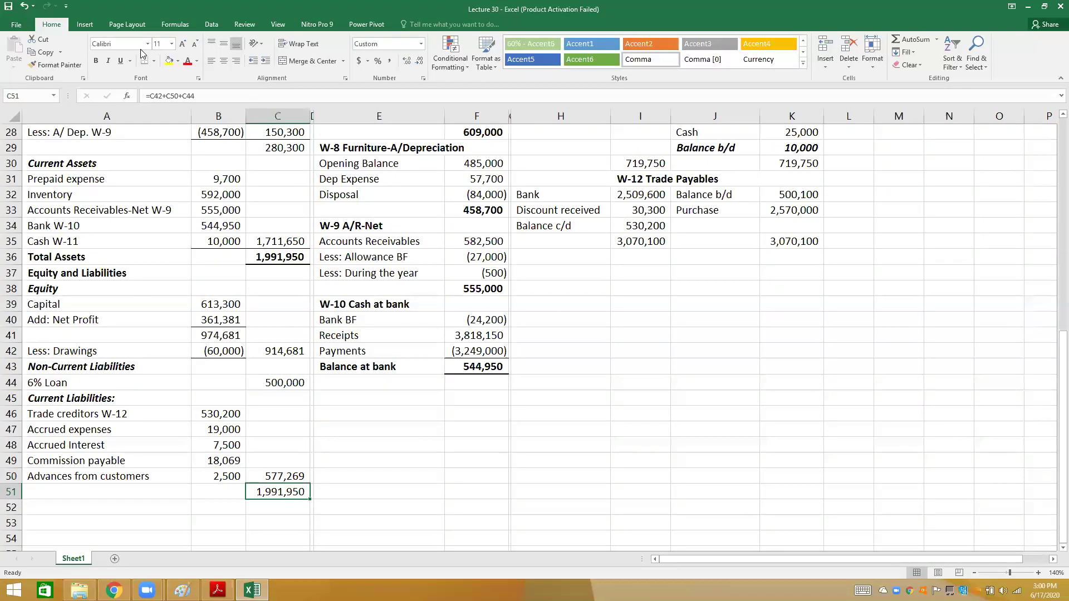
key(ctrl+b)
- Label A51 "Total liabilities and equity" in bold
key(Left)
key(Left)
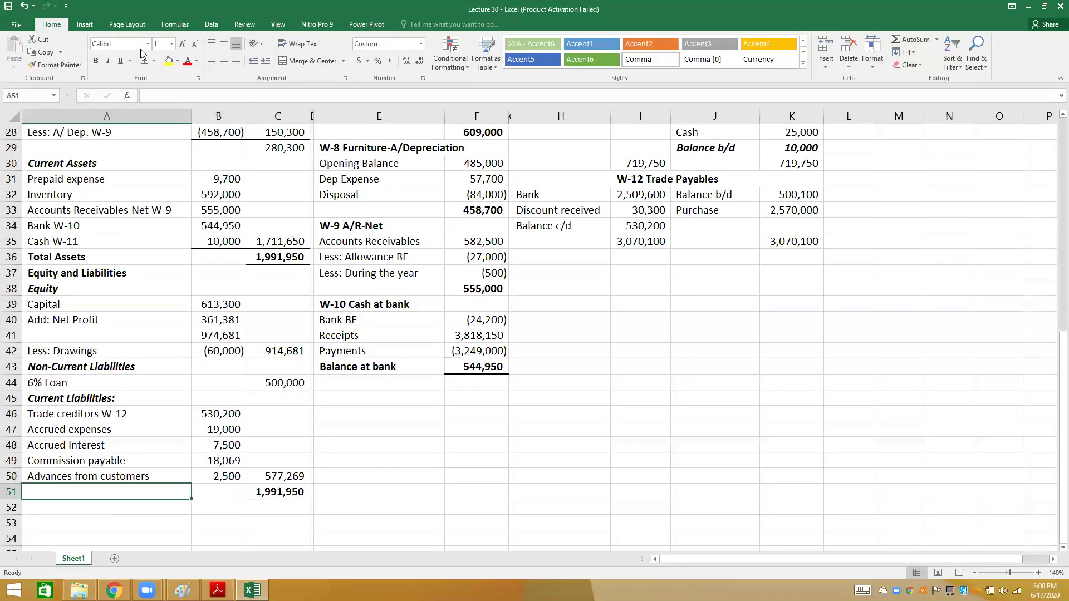
text(Total liabilities and)
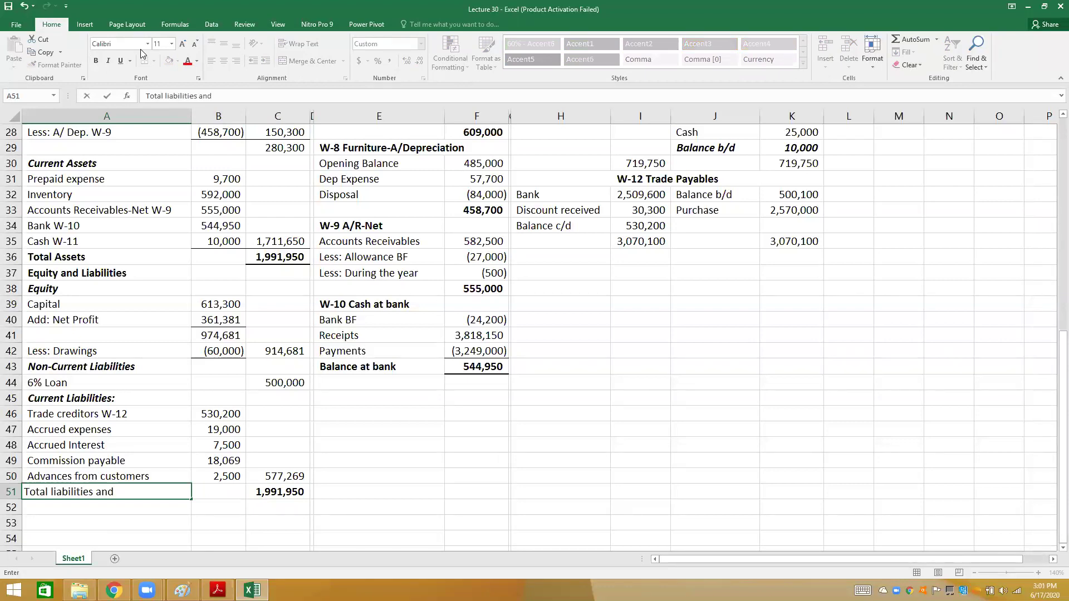
text( equity)
key(ctrl+Return)
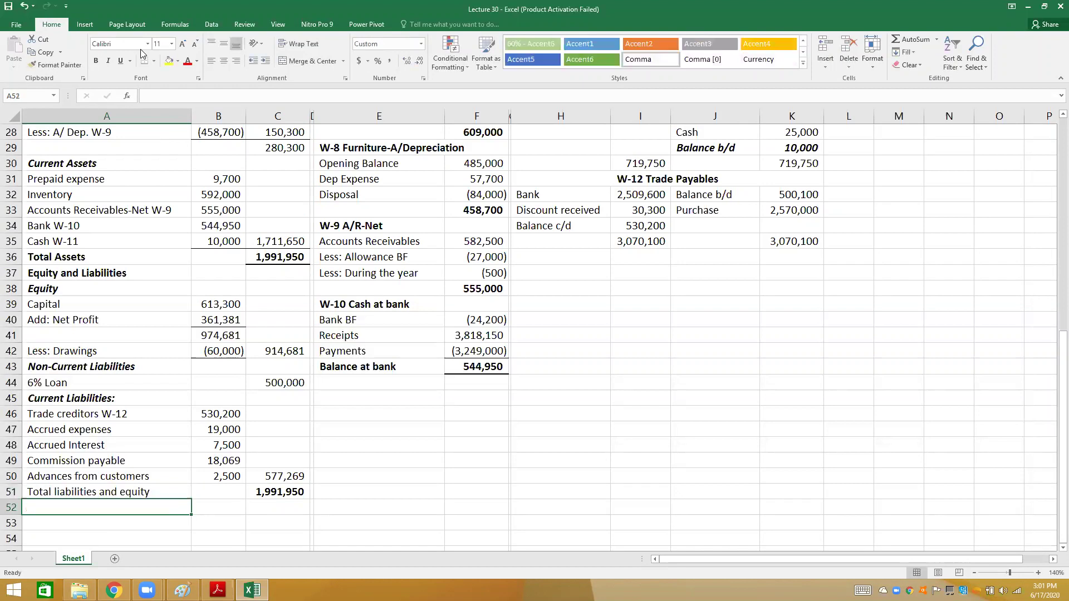
key(ctrl+b)
- Add a bottom border under the B50 amount and rule off the total in C51 with borders
key(Up)
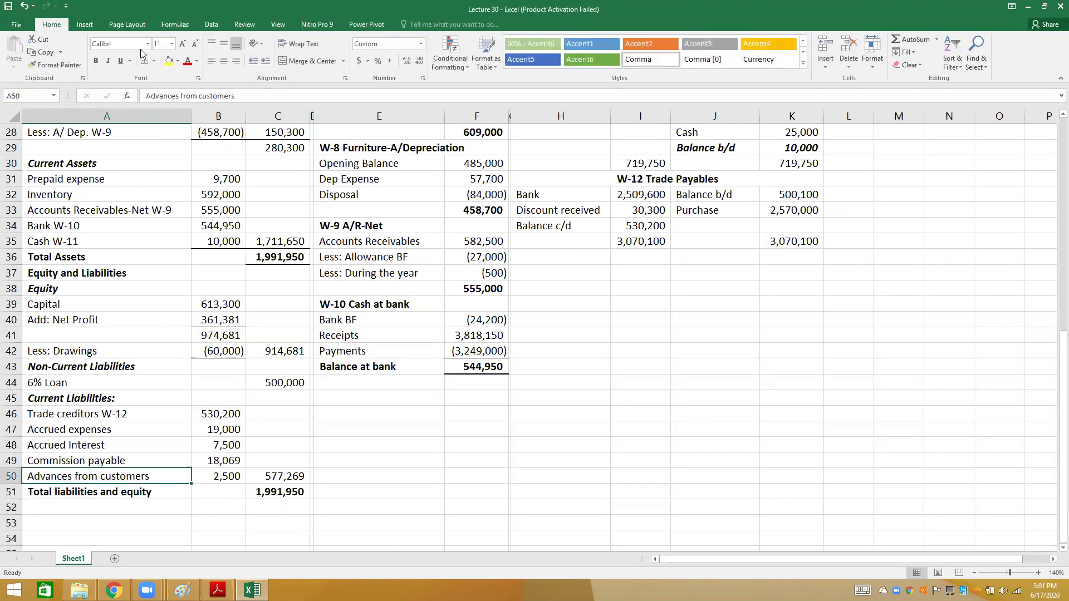
key(Right)
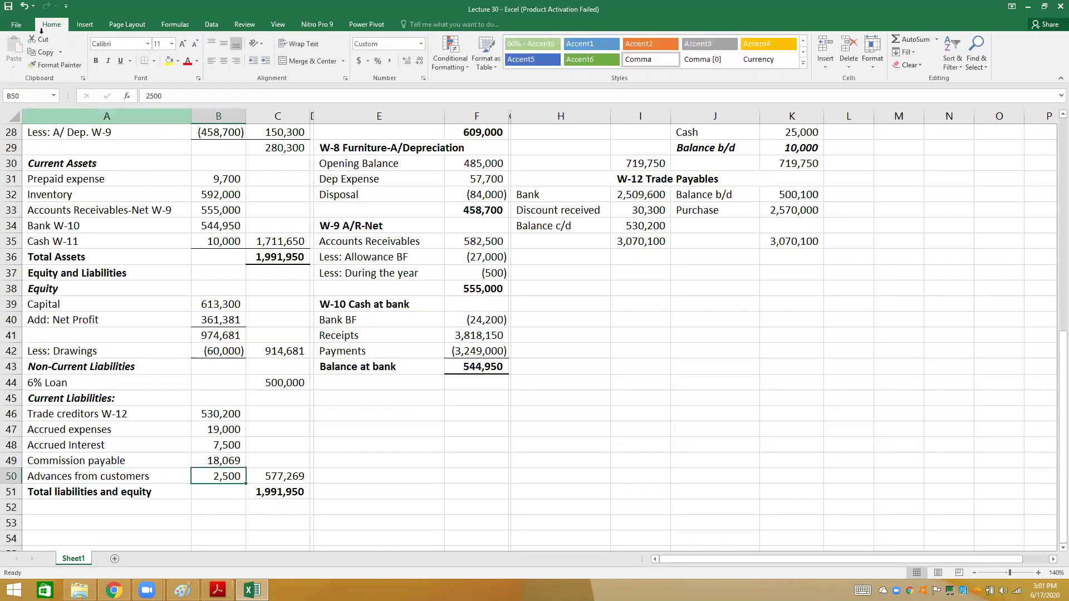
click(145, 63)
key(Left)
key(Down)
key(Right)
key(Right)
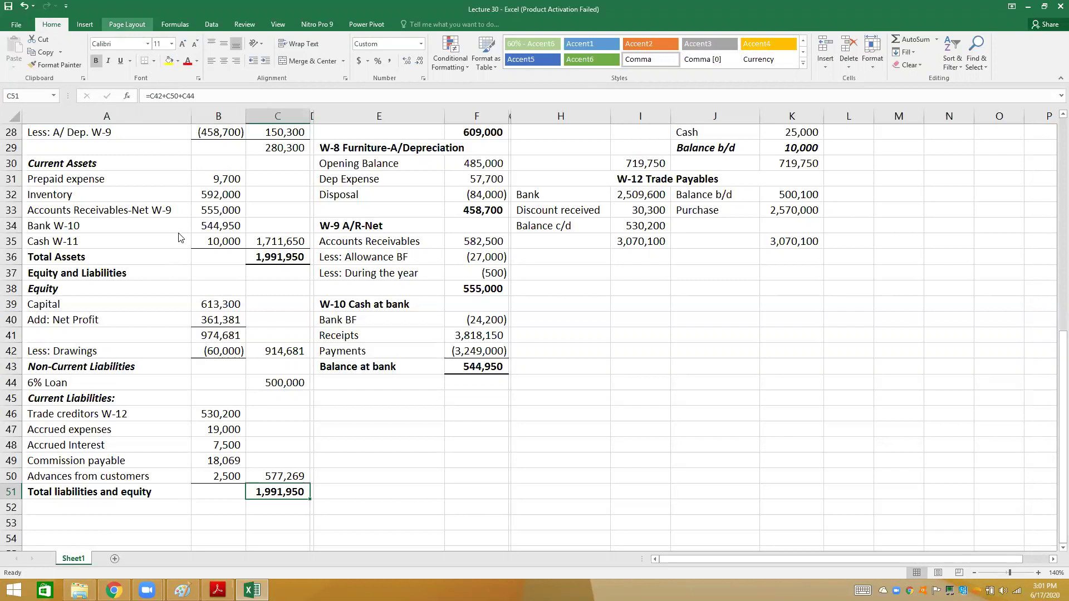
- Look over the completed statements and workings from the start of the sheet, and close the workbook
click(186, 402)
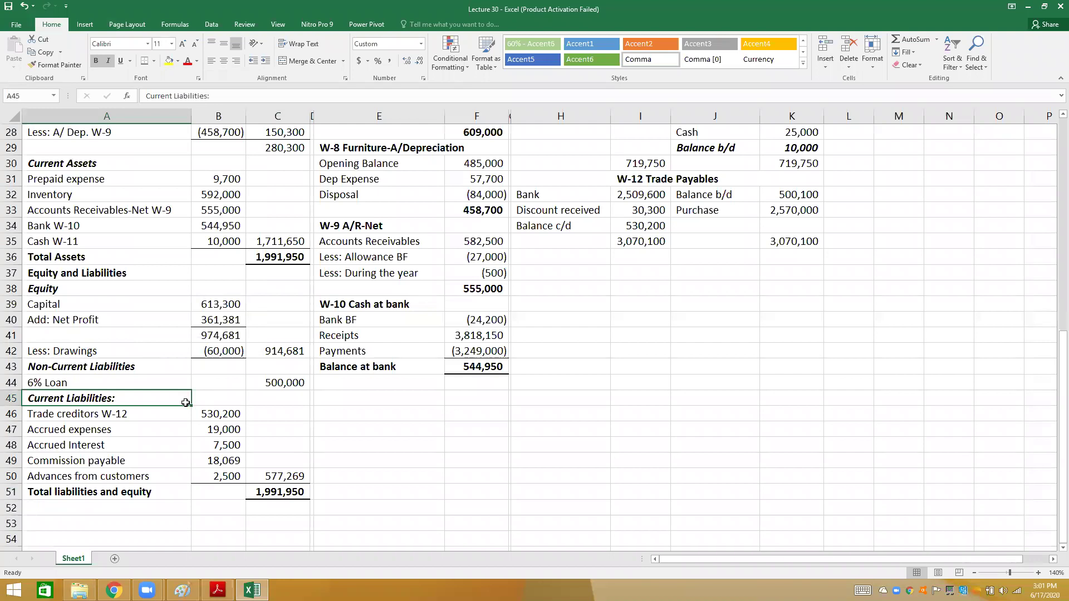
key(Page_Up)
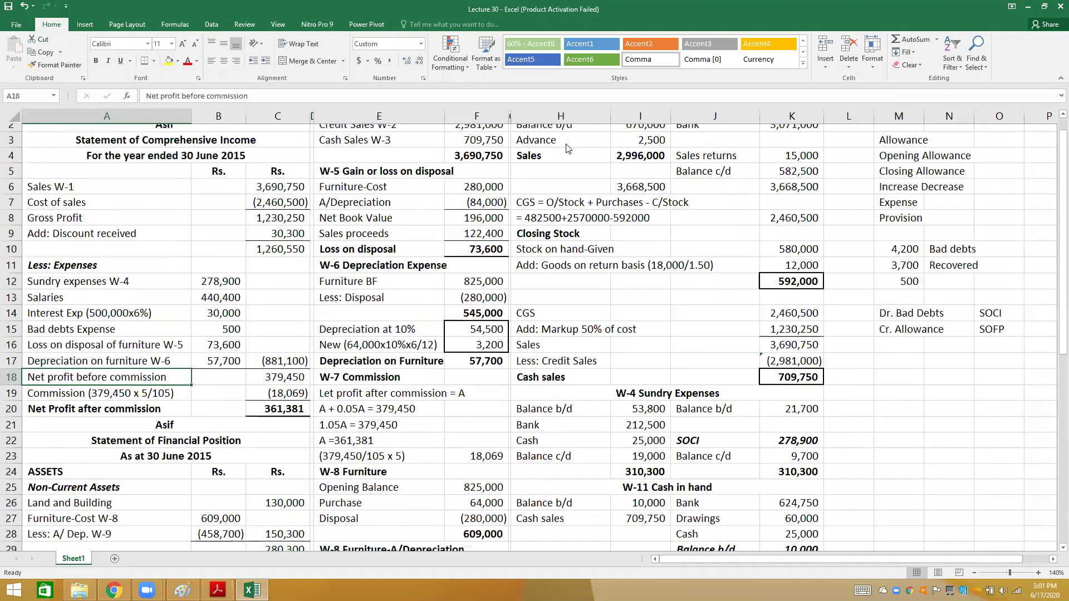
scroll(567, 148, up, 1)
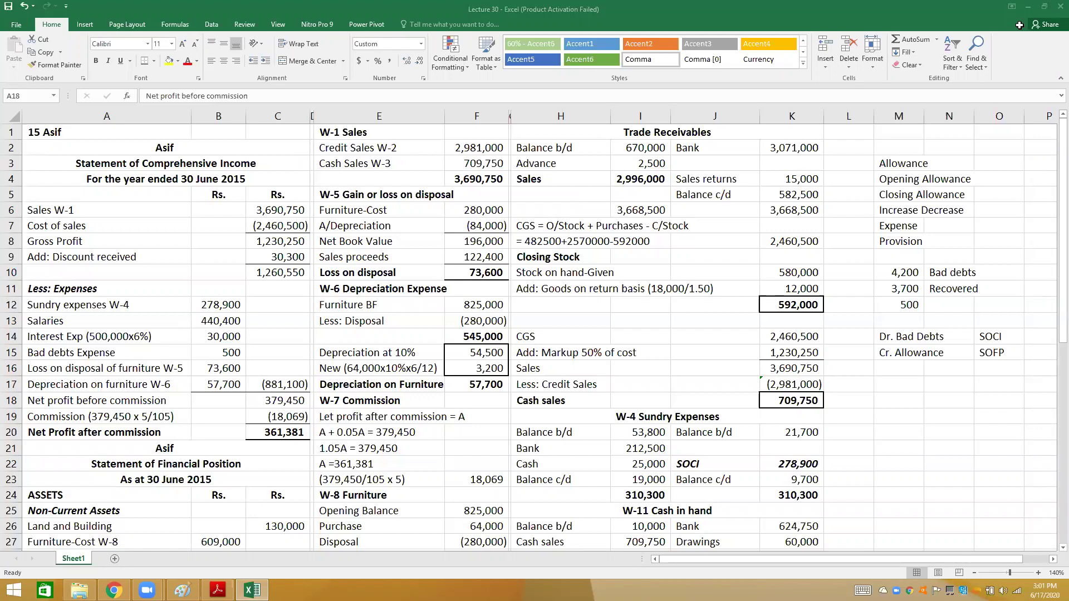
click(247, 319)
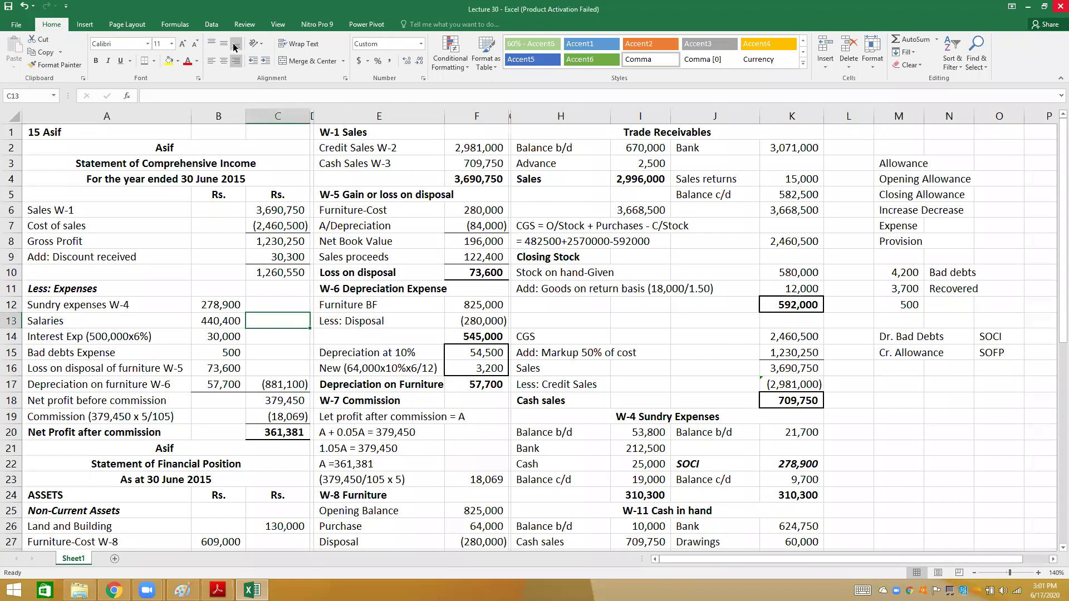
key(alt+F4)
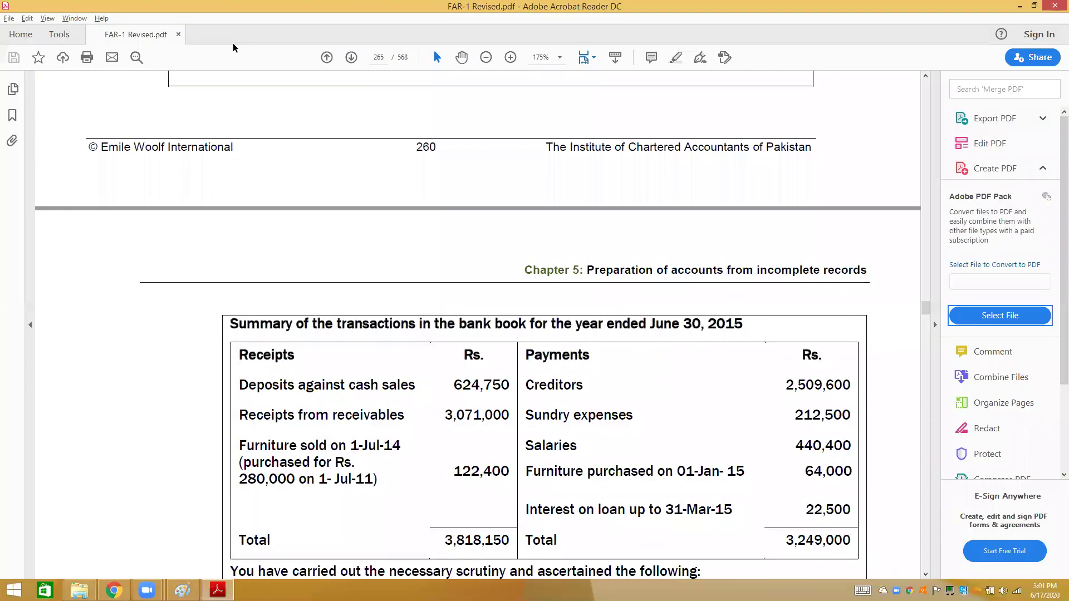